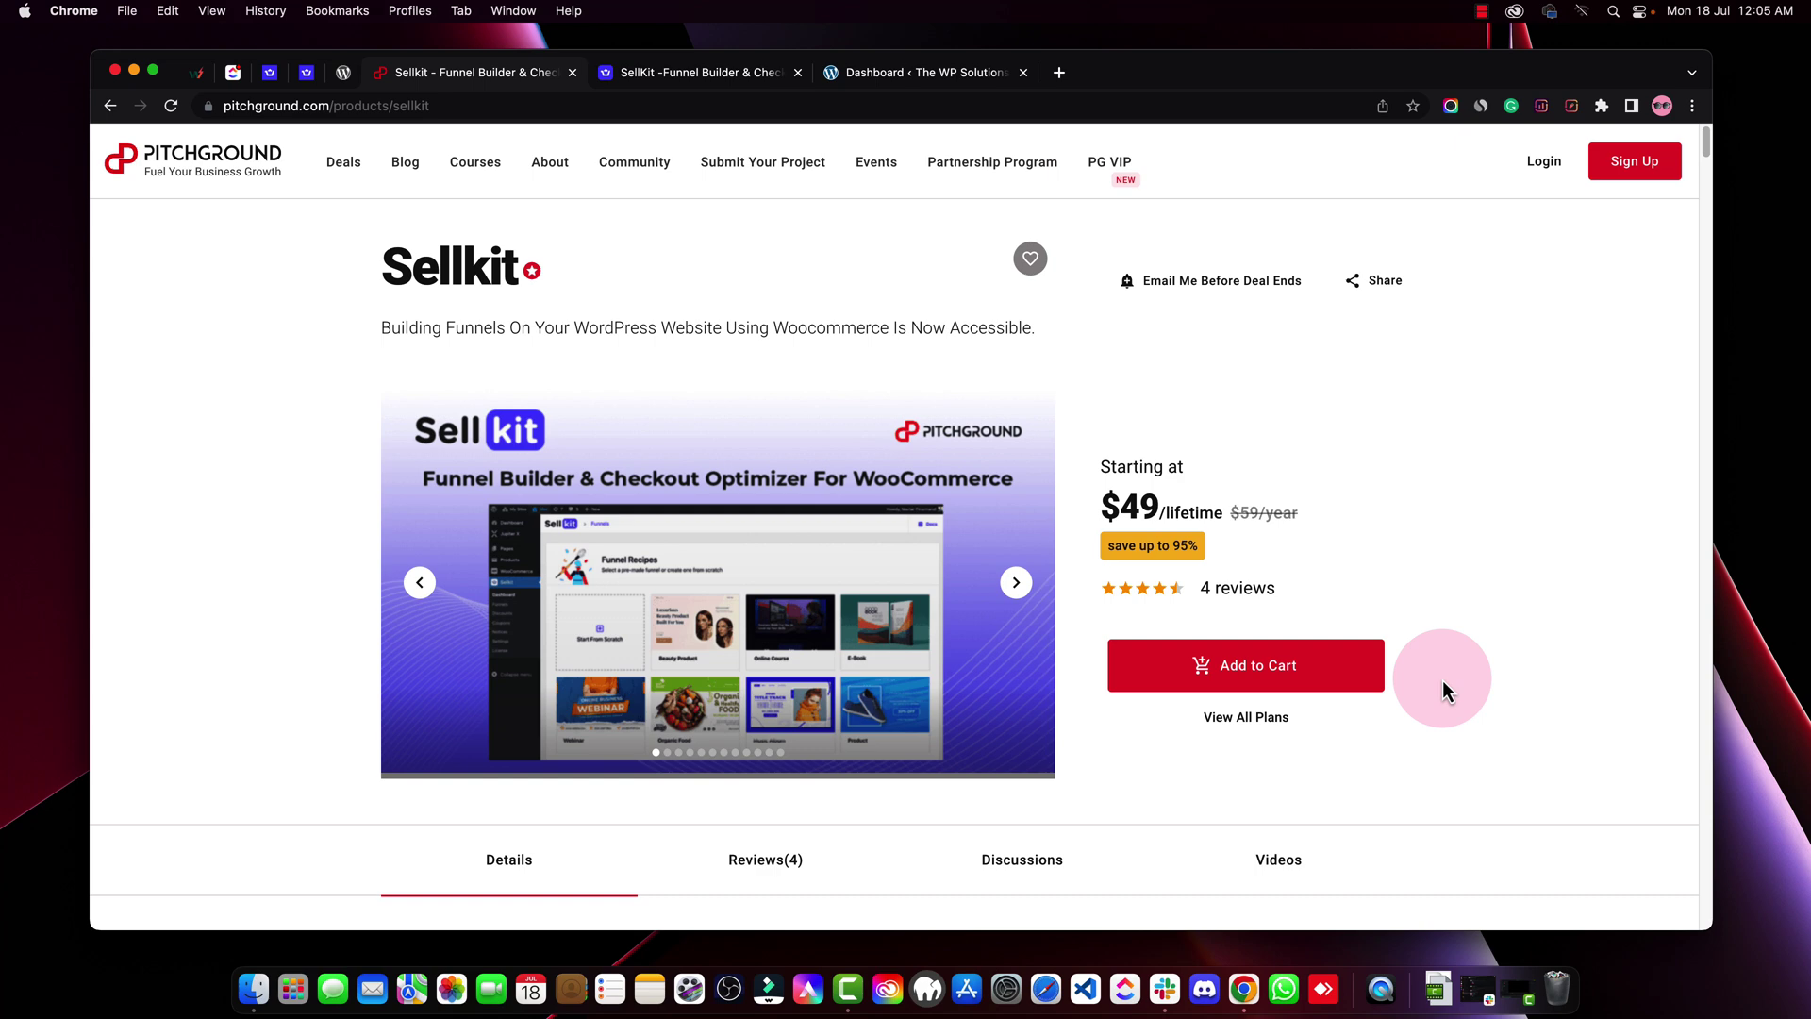
Examine the Sellkit deal page on PitchGround, including the lifetime price and the Plan A feature list
scroll(1441, 683, "down", 5)
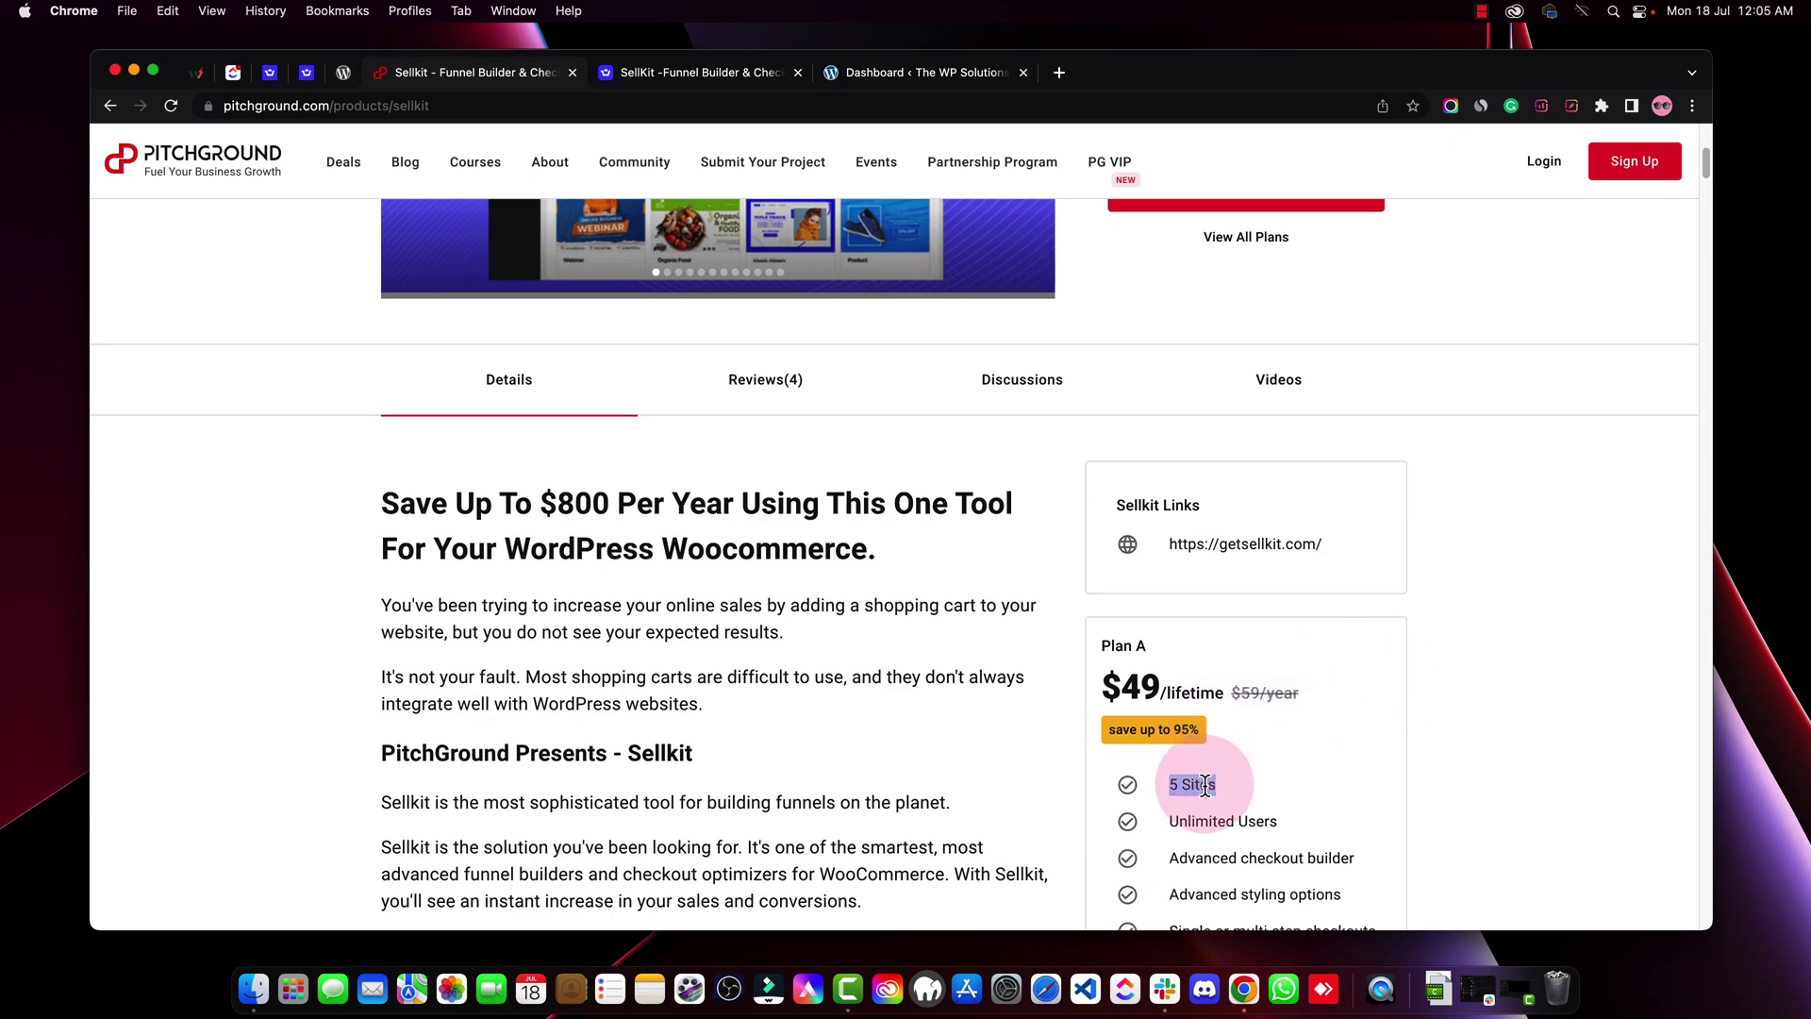
scroll(1205, 786, "down", 1)
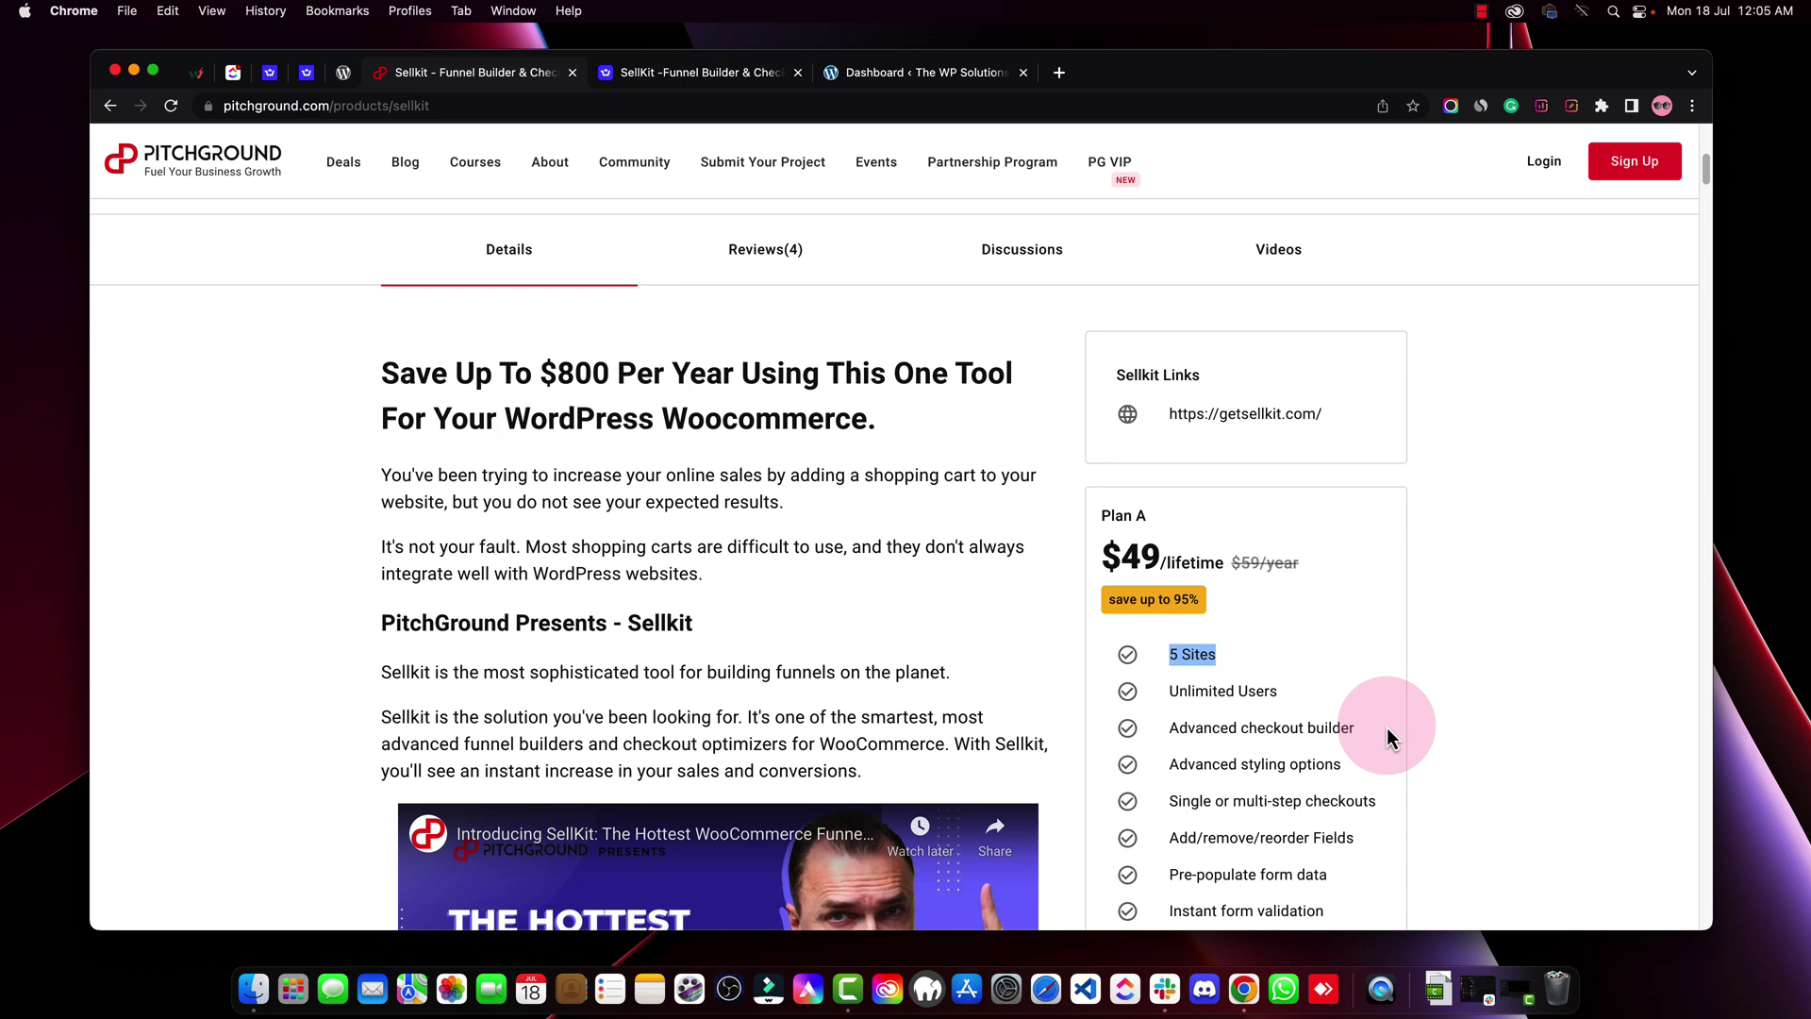
scroll(1271, 664, "down", 5)
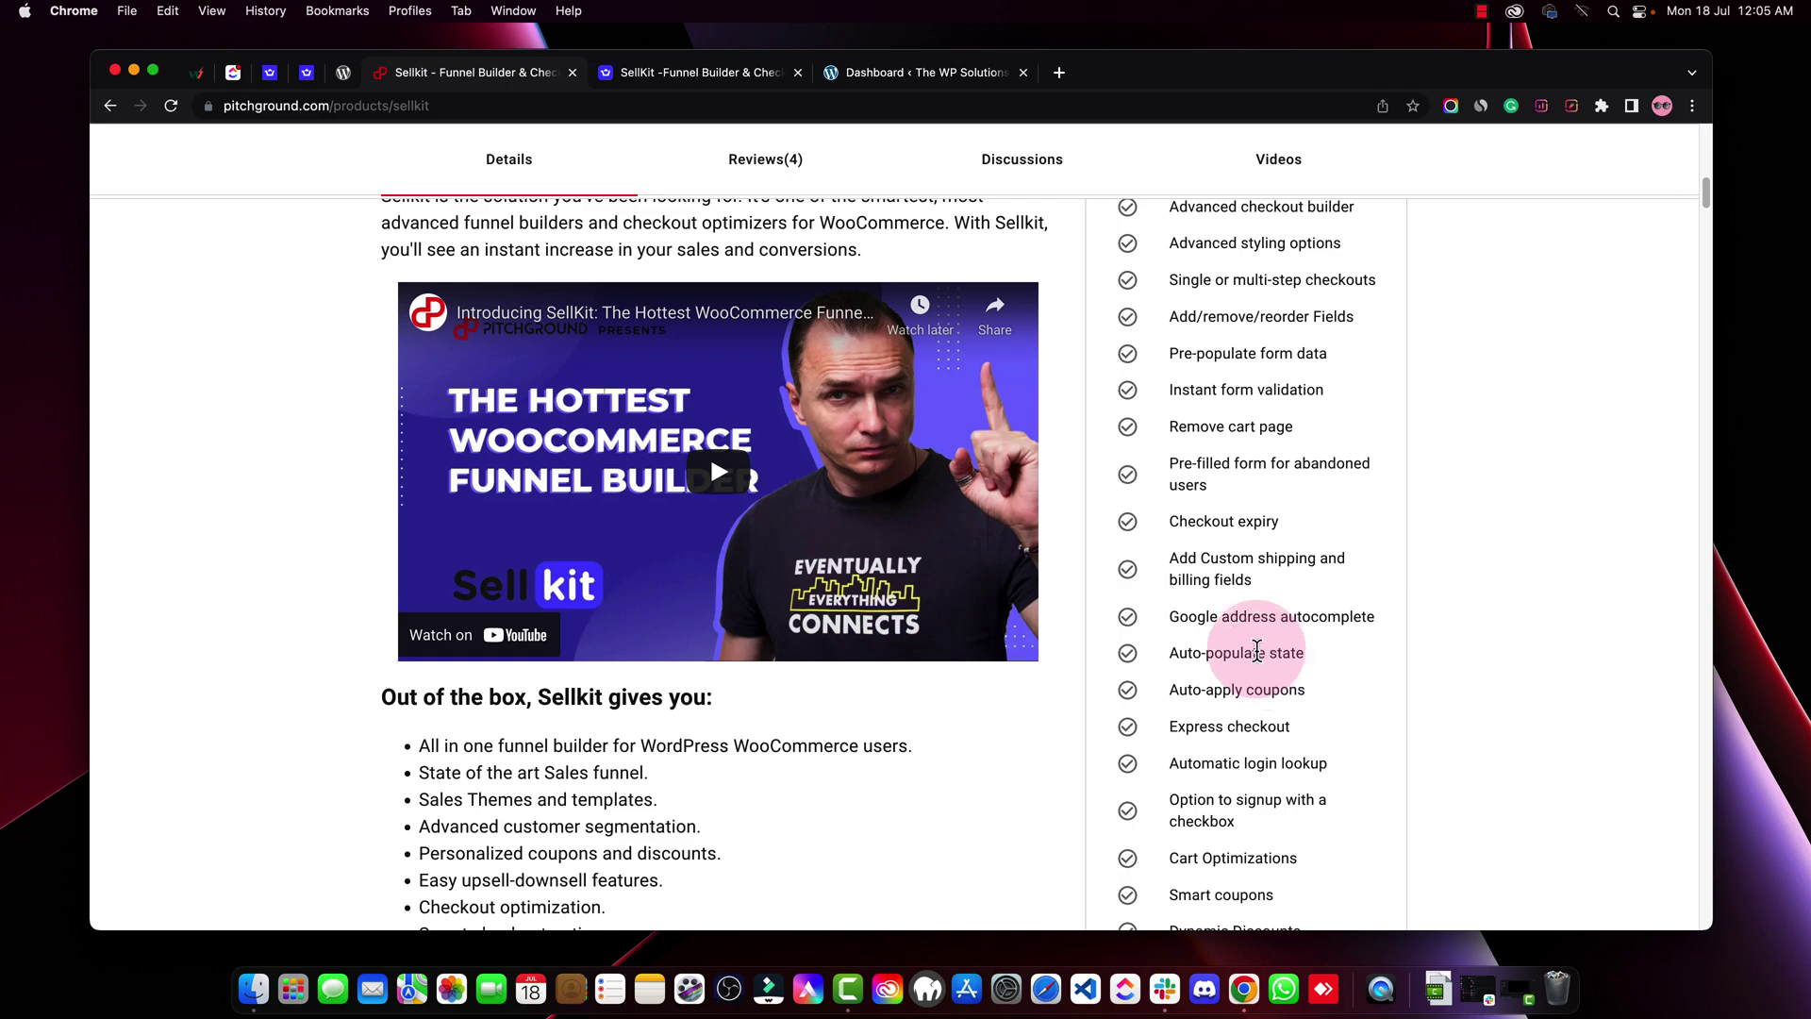
scroll(1257, 652, "up", 10)
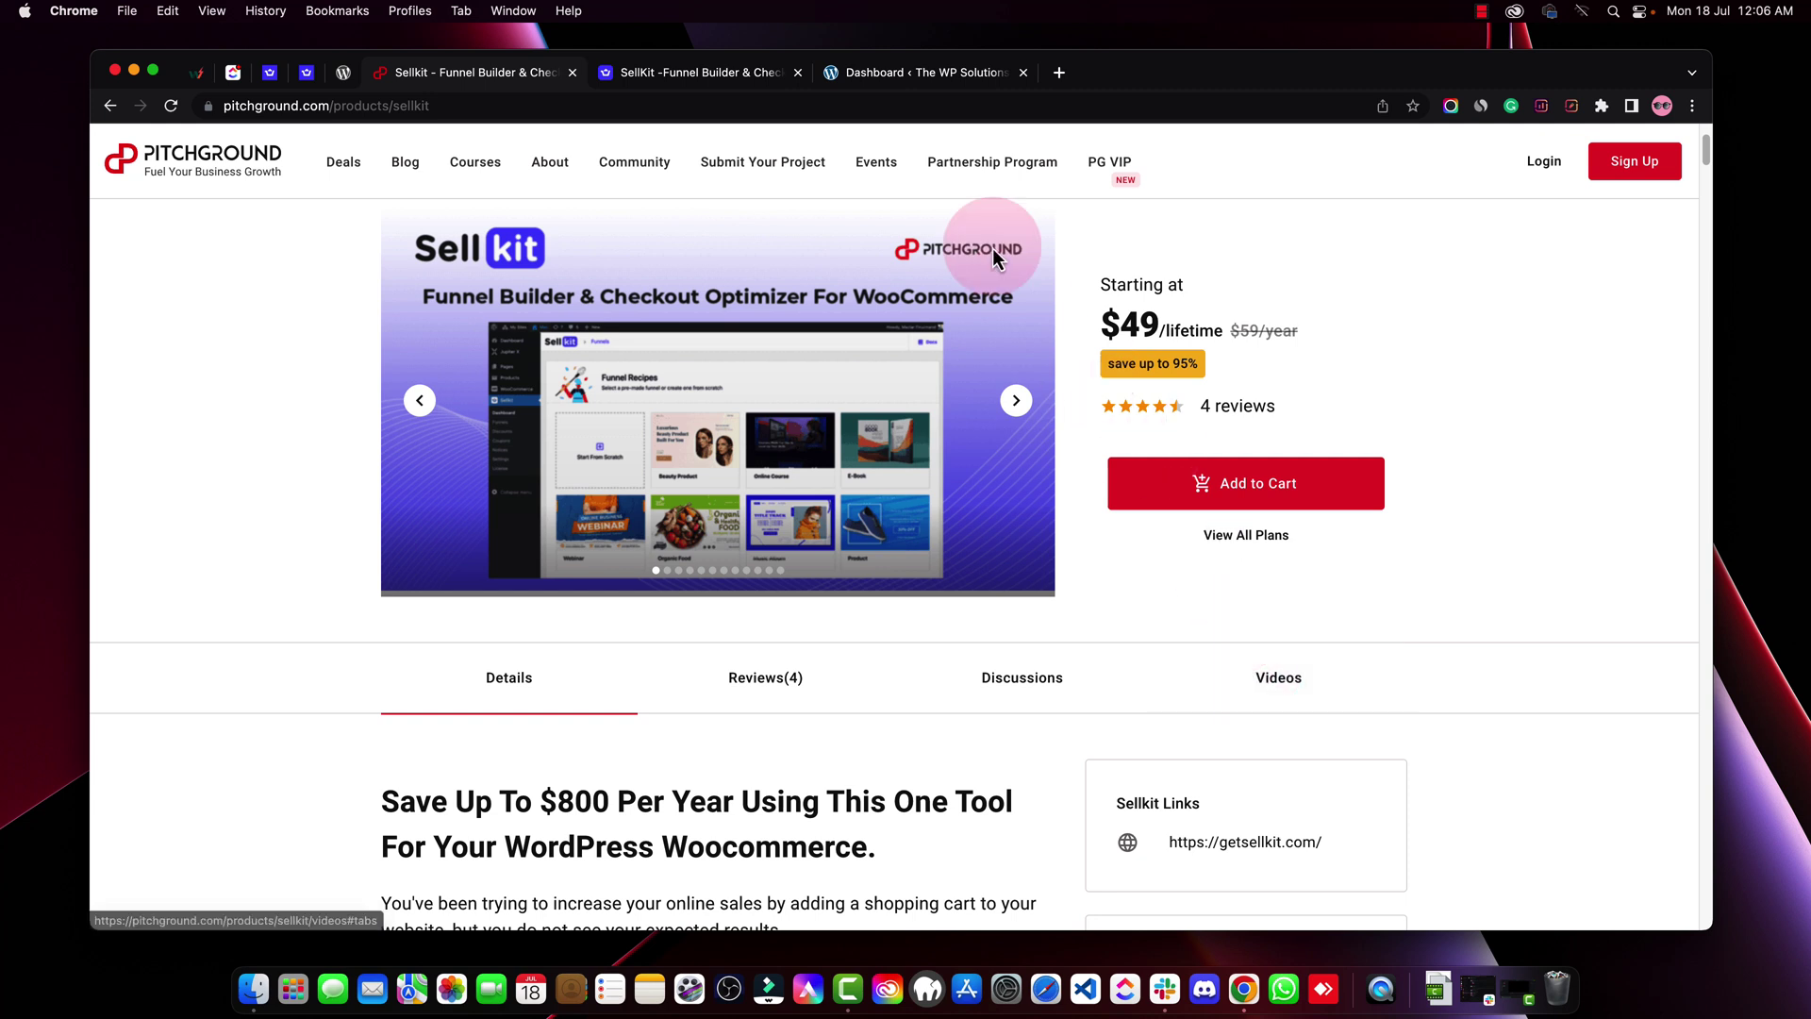
left_click_drag(1102, 325, 1159, 325)
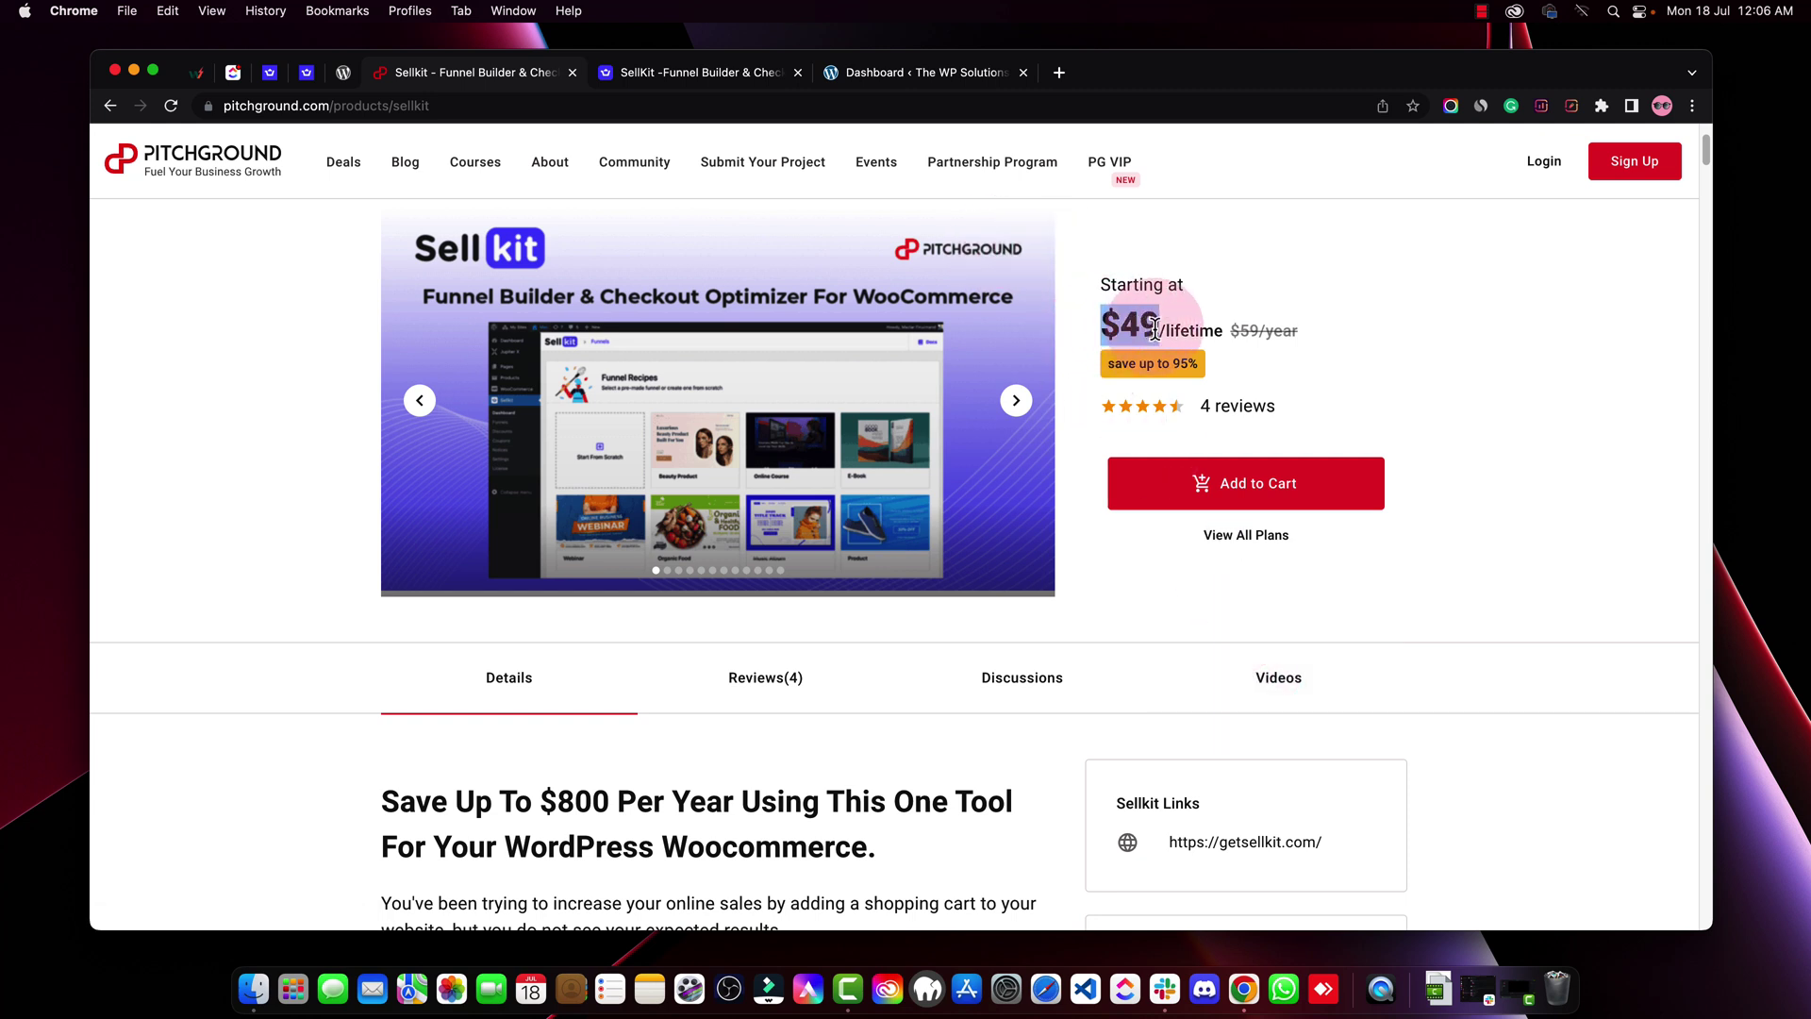
left_click(1319, 324)
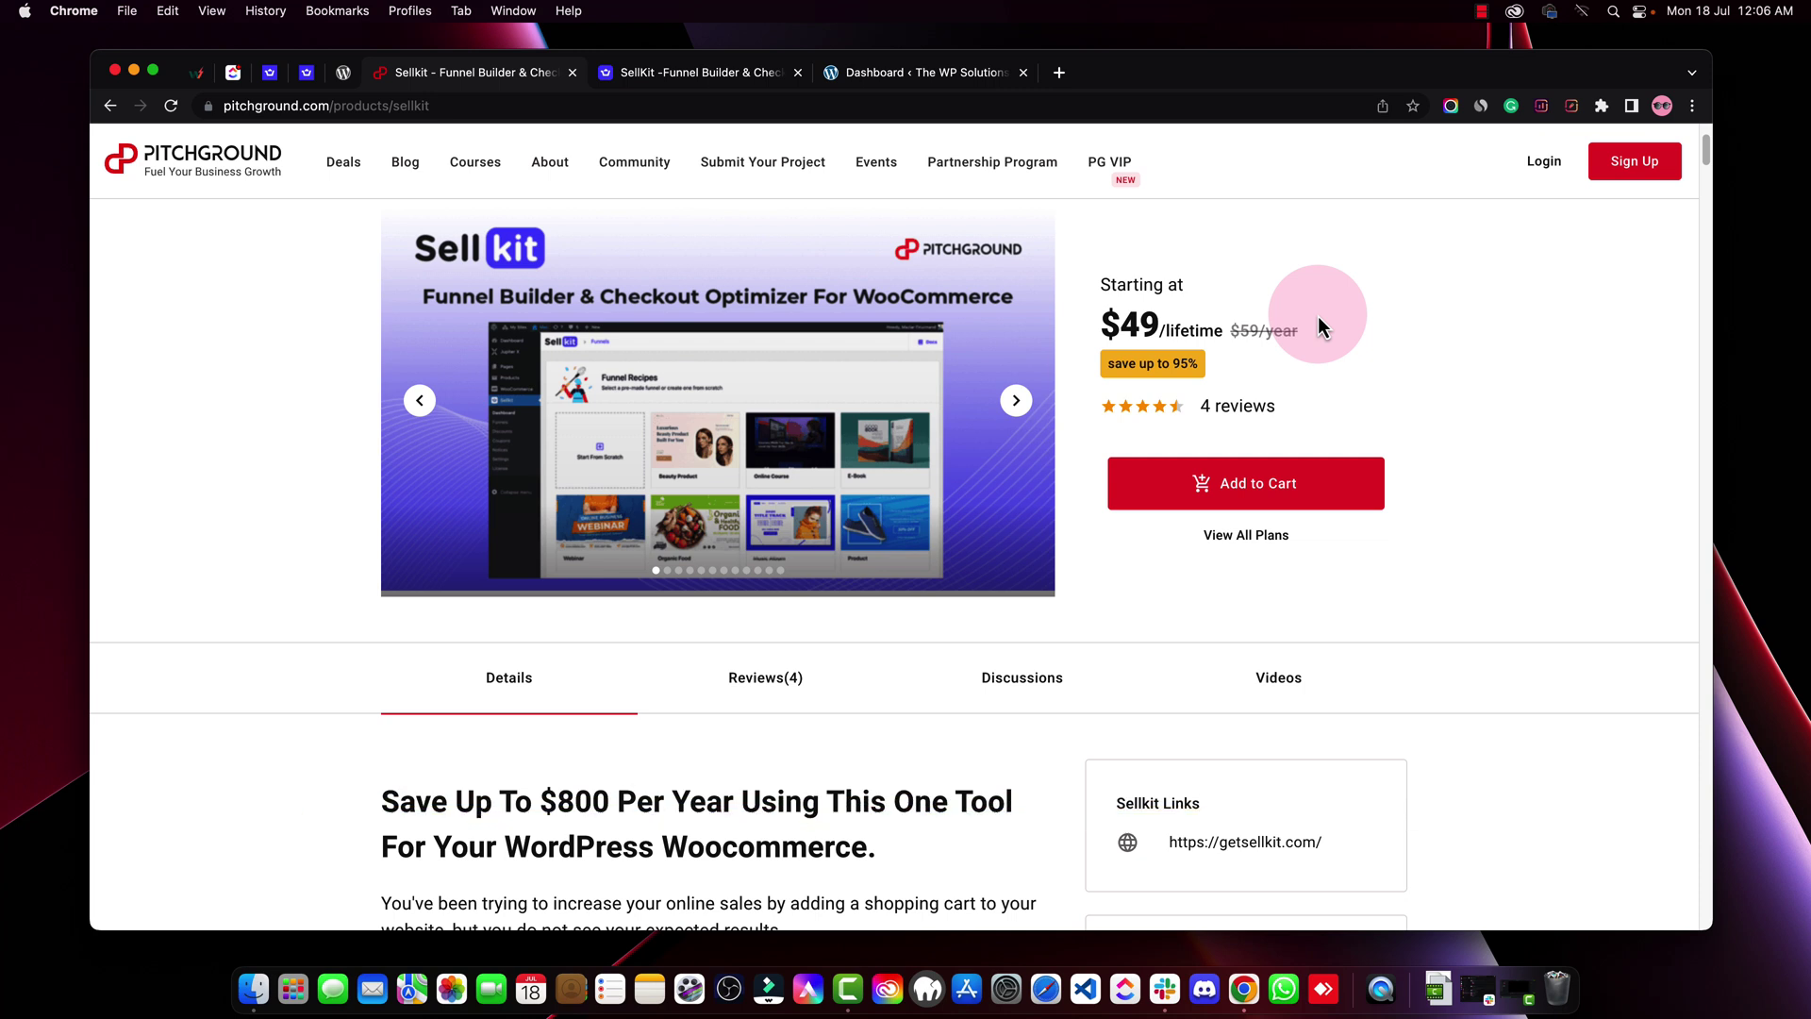
scroll(1358, 368, "down", 1)
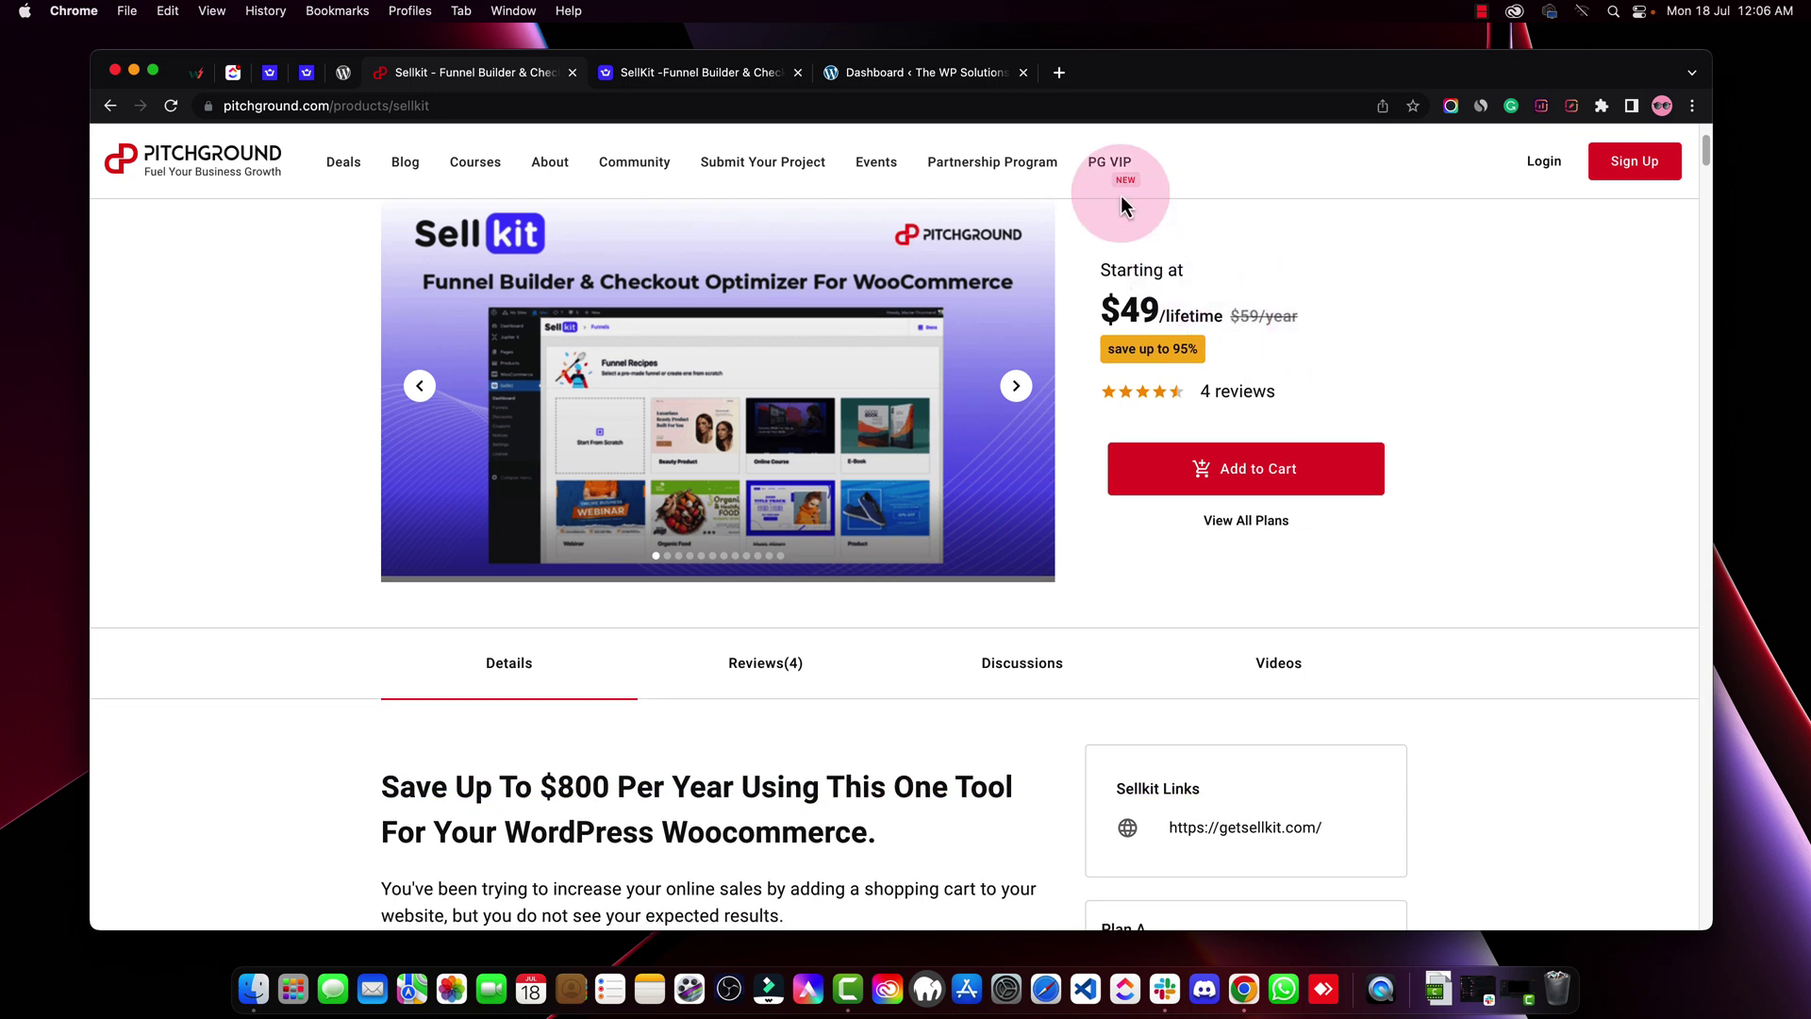
scroll(1508, 404, "up", 3)
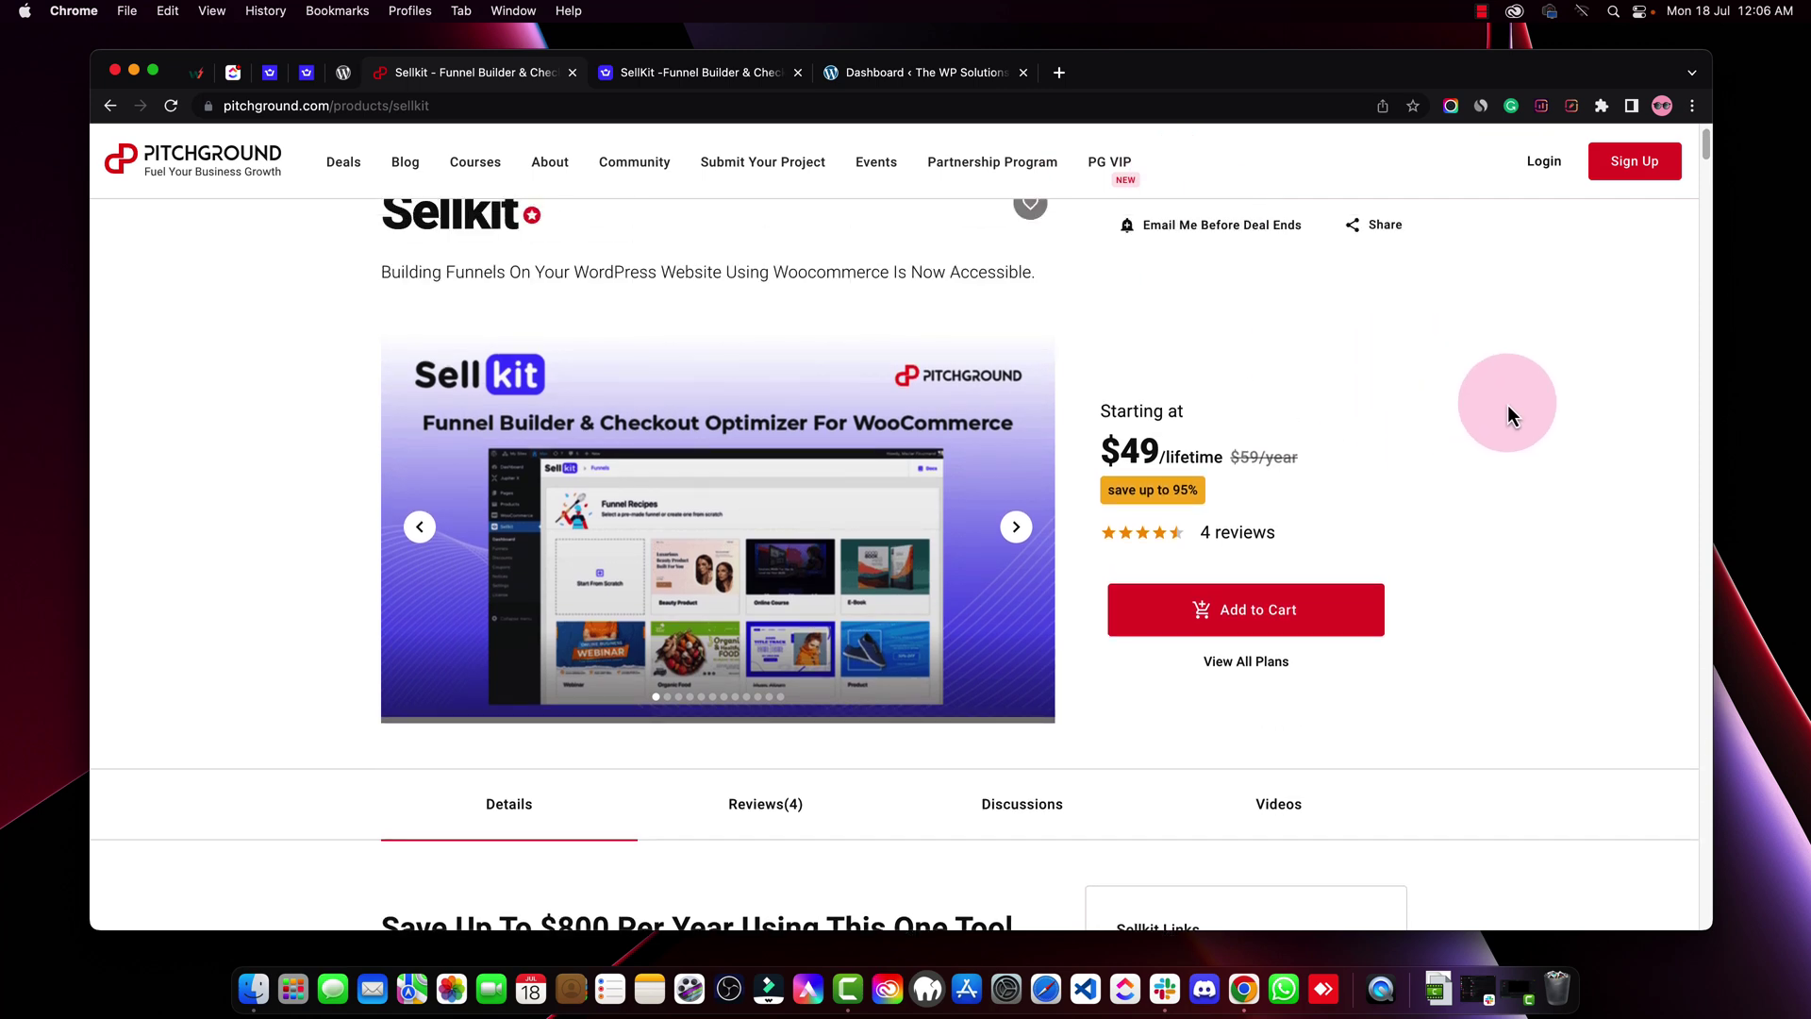
scroll(1507, 405, "up", 1)
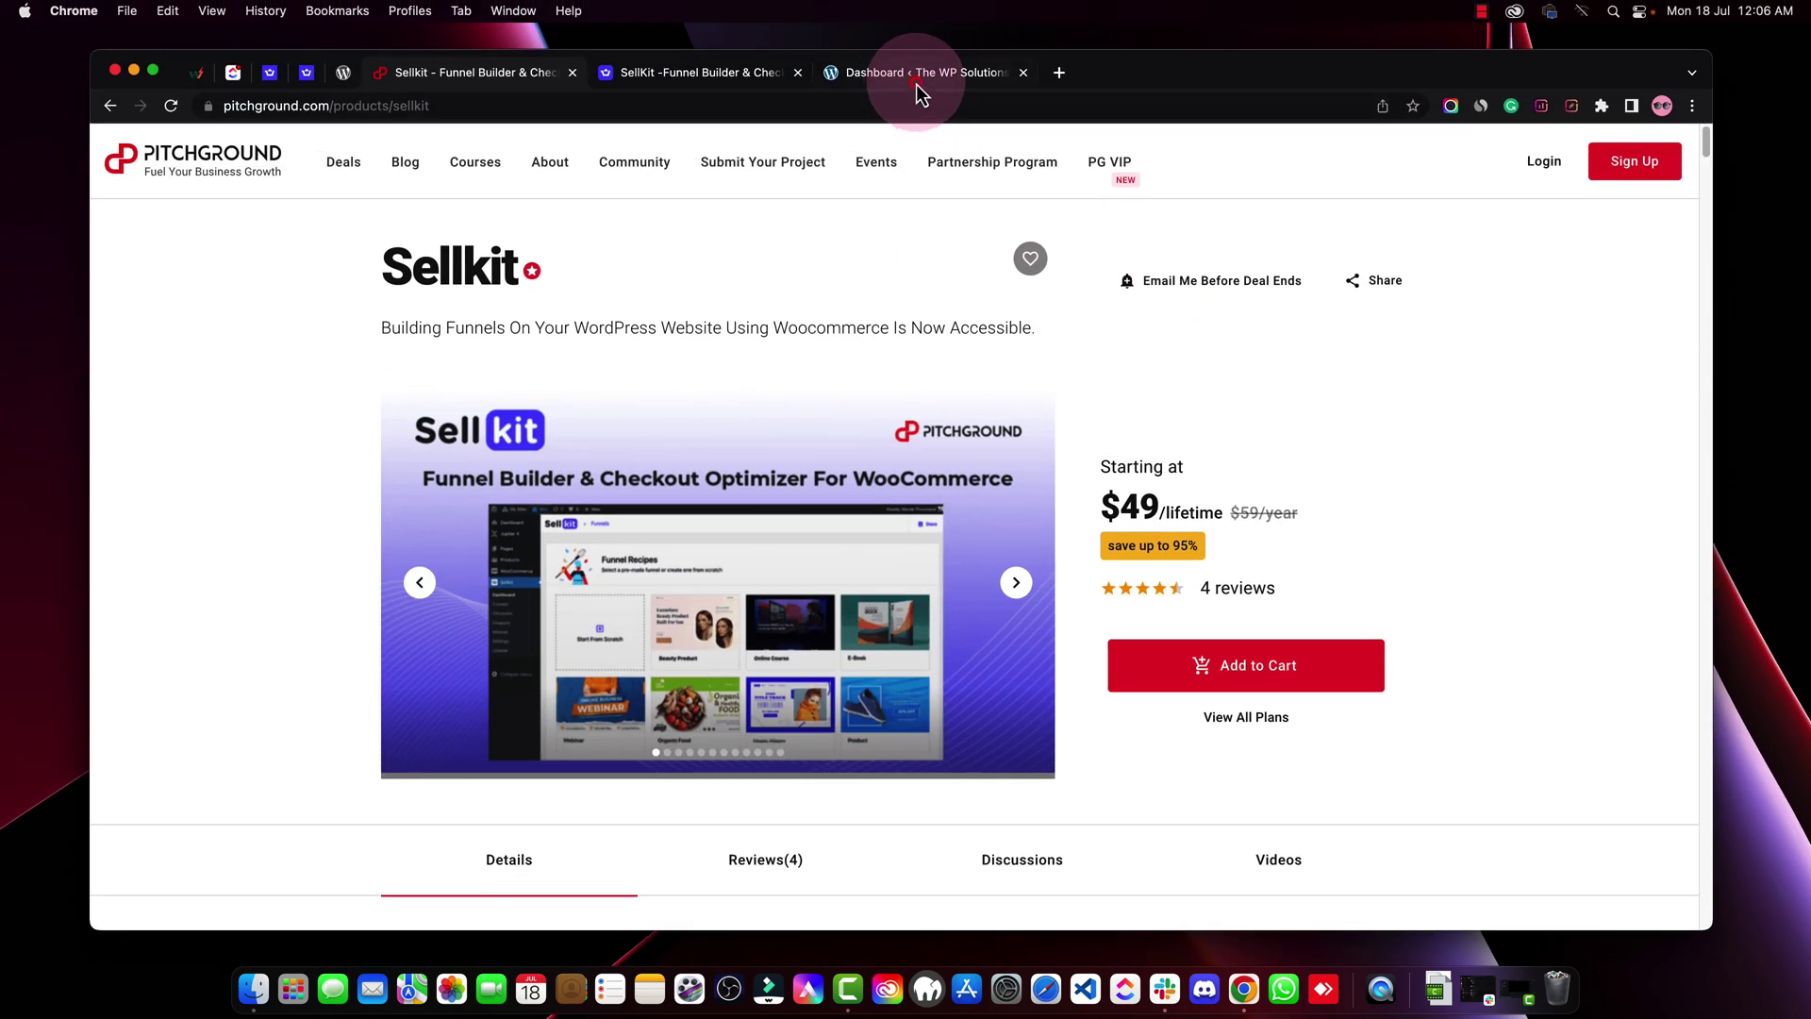
Switch to the WordPress admin, placing its page before the two Sellkit product pages, and open the Sellkit dashboard
left_click_drag(915, 81, 470, 93)
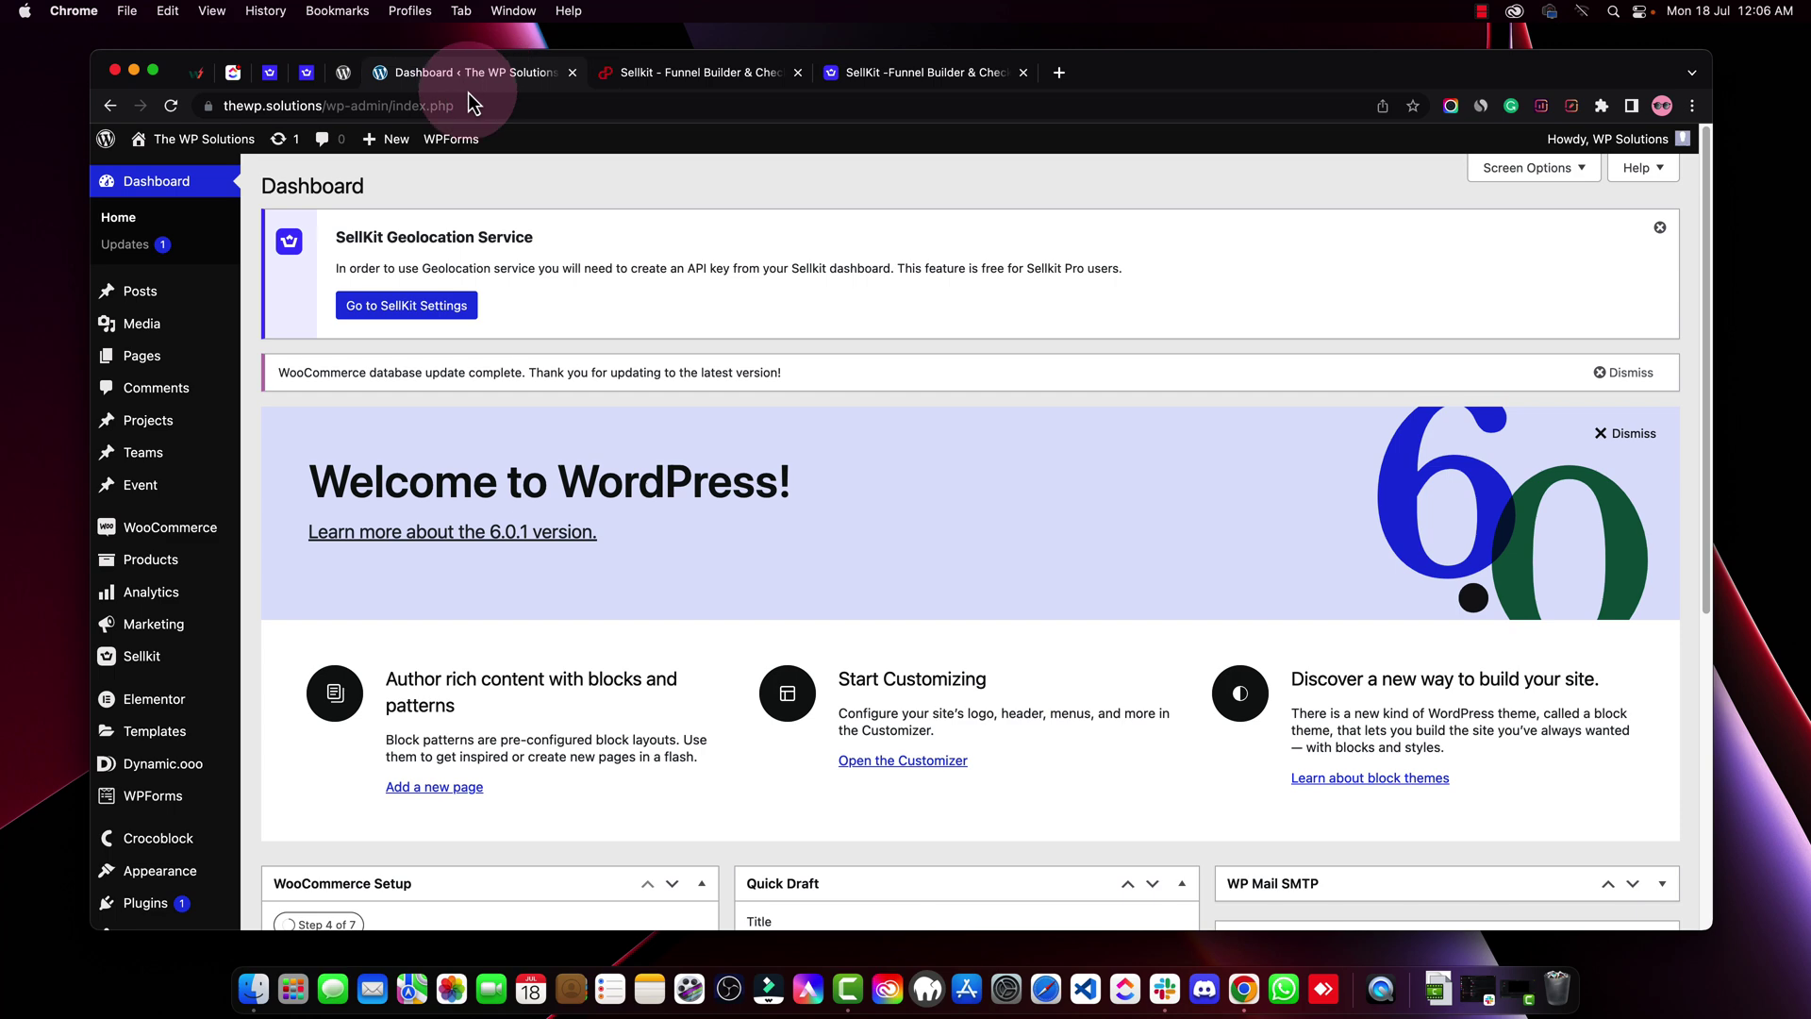
mouse_move(200, 870)
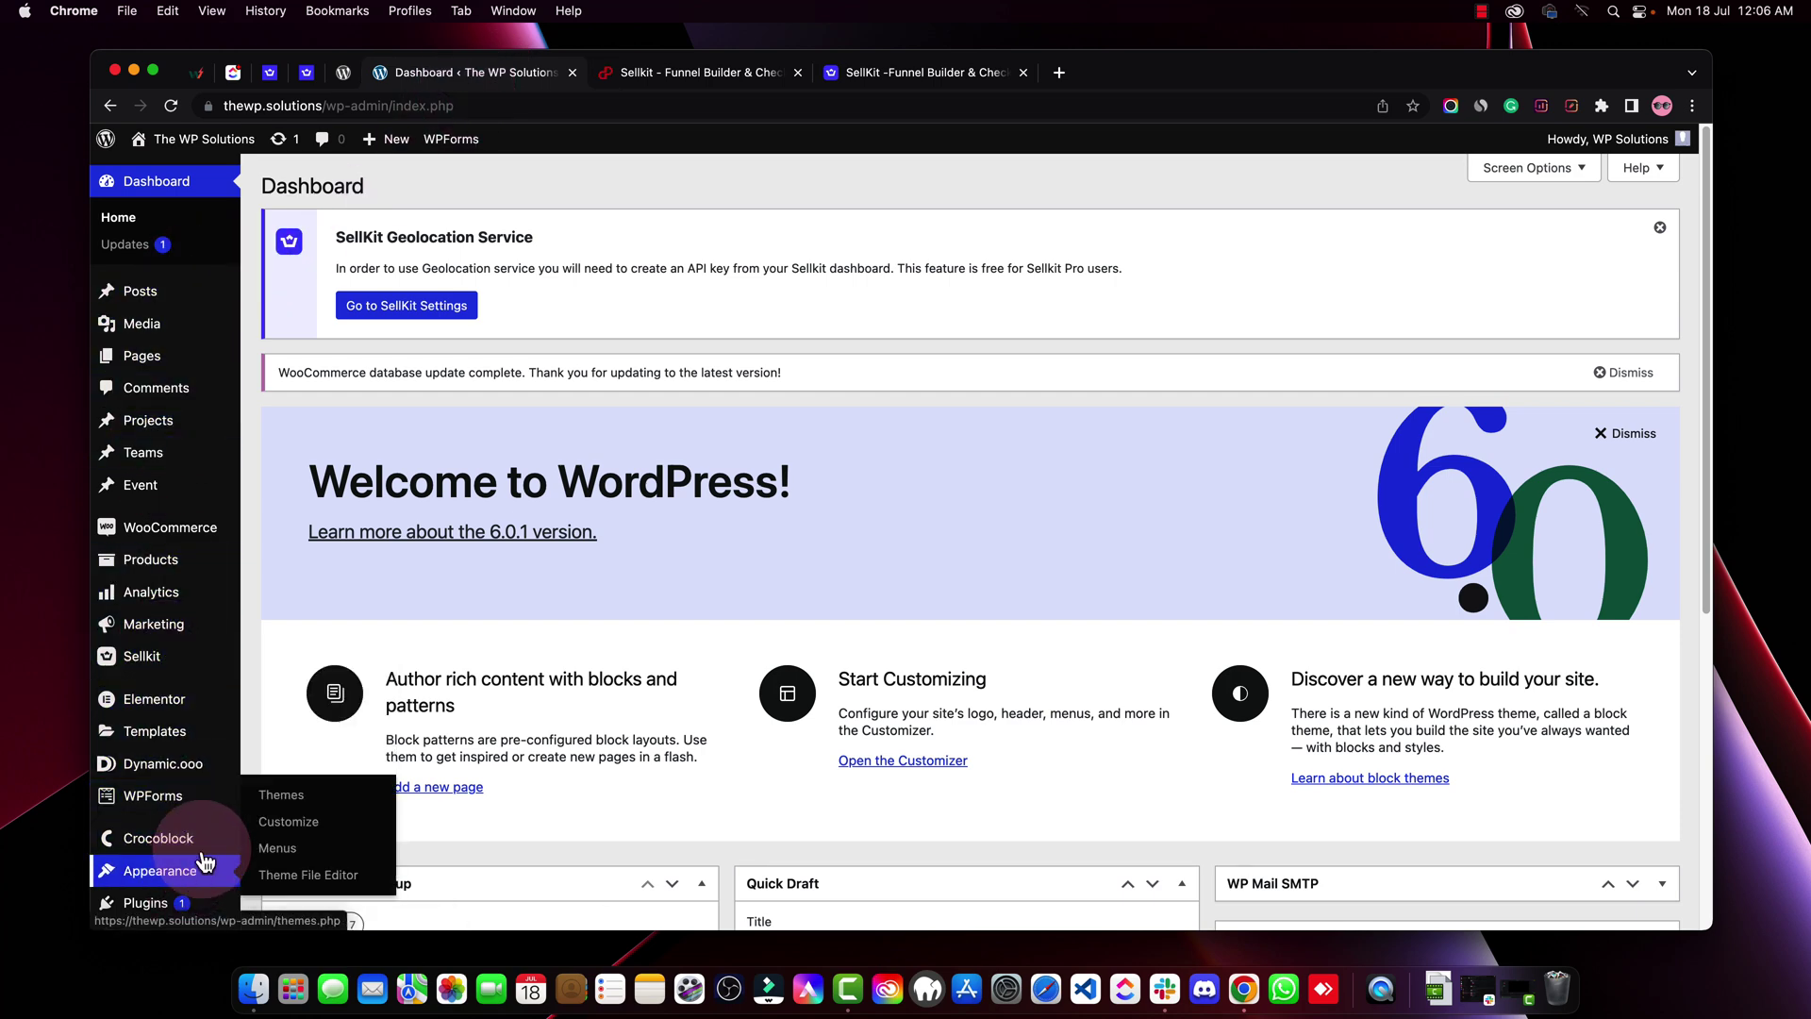
scroll(200, 870, "down", 3)
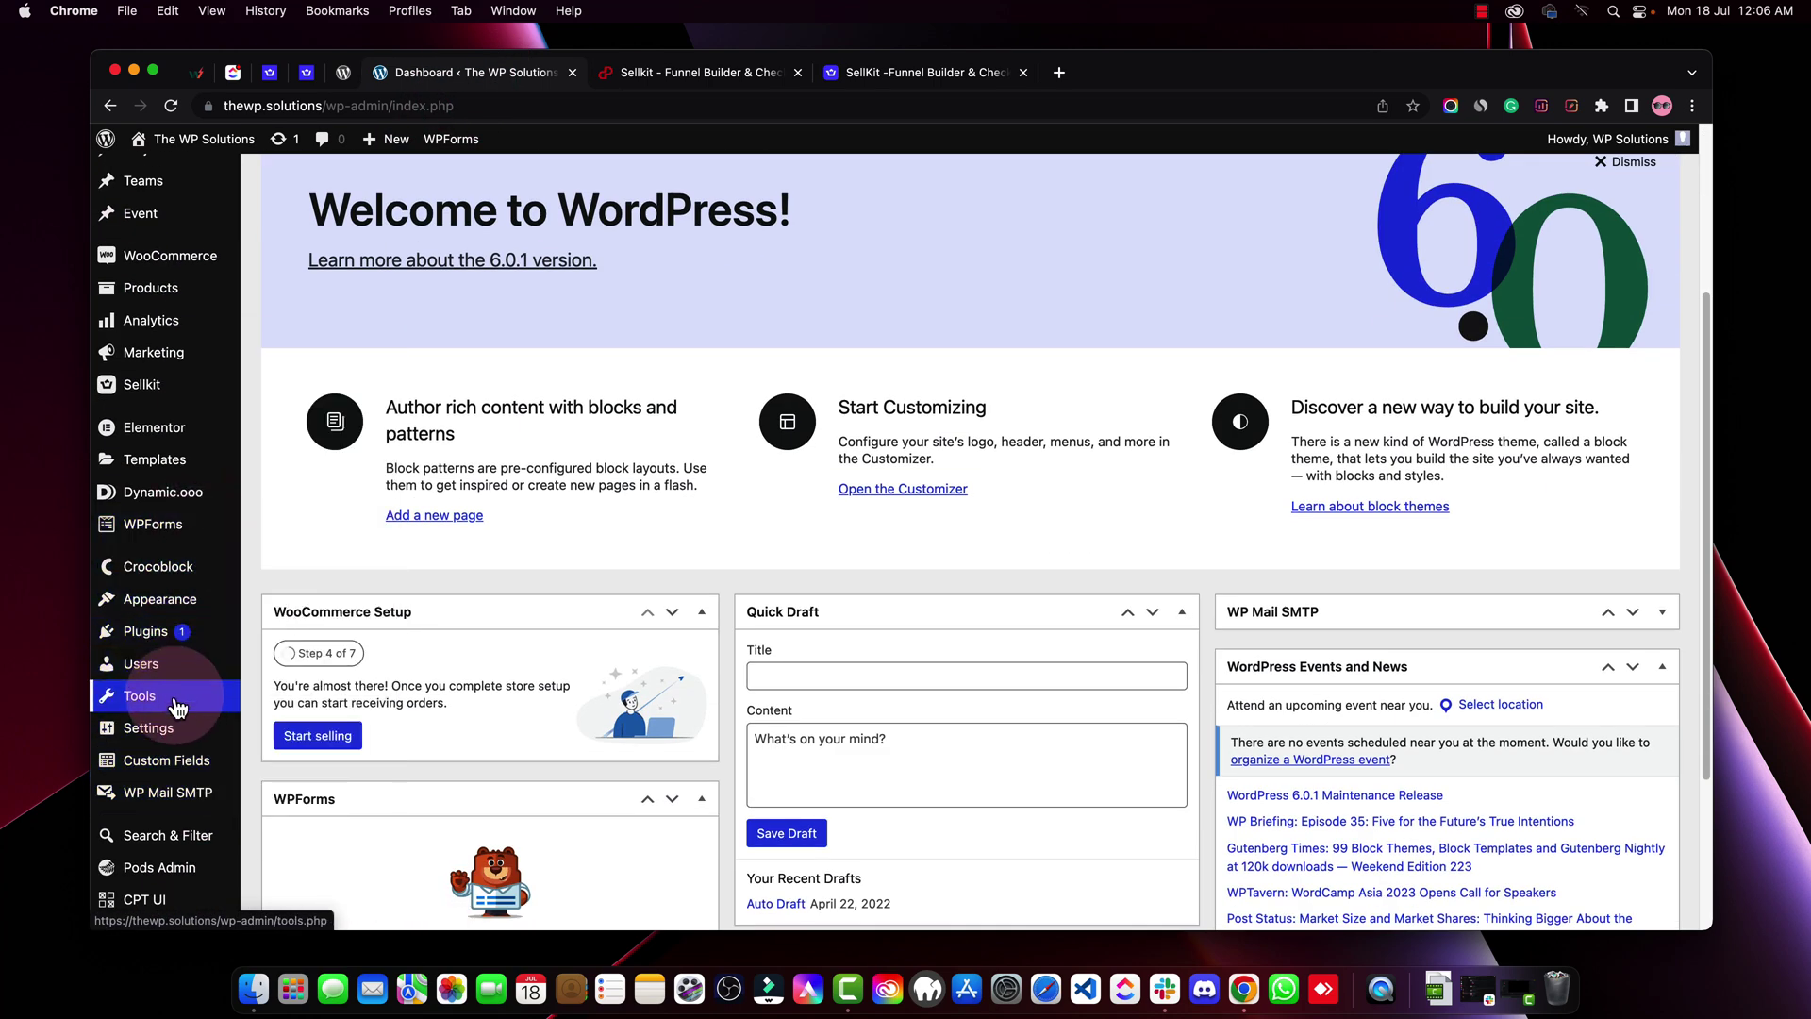
mouse_move(173, 432)
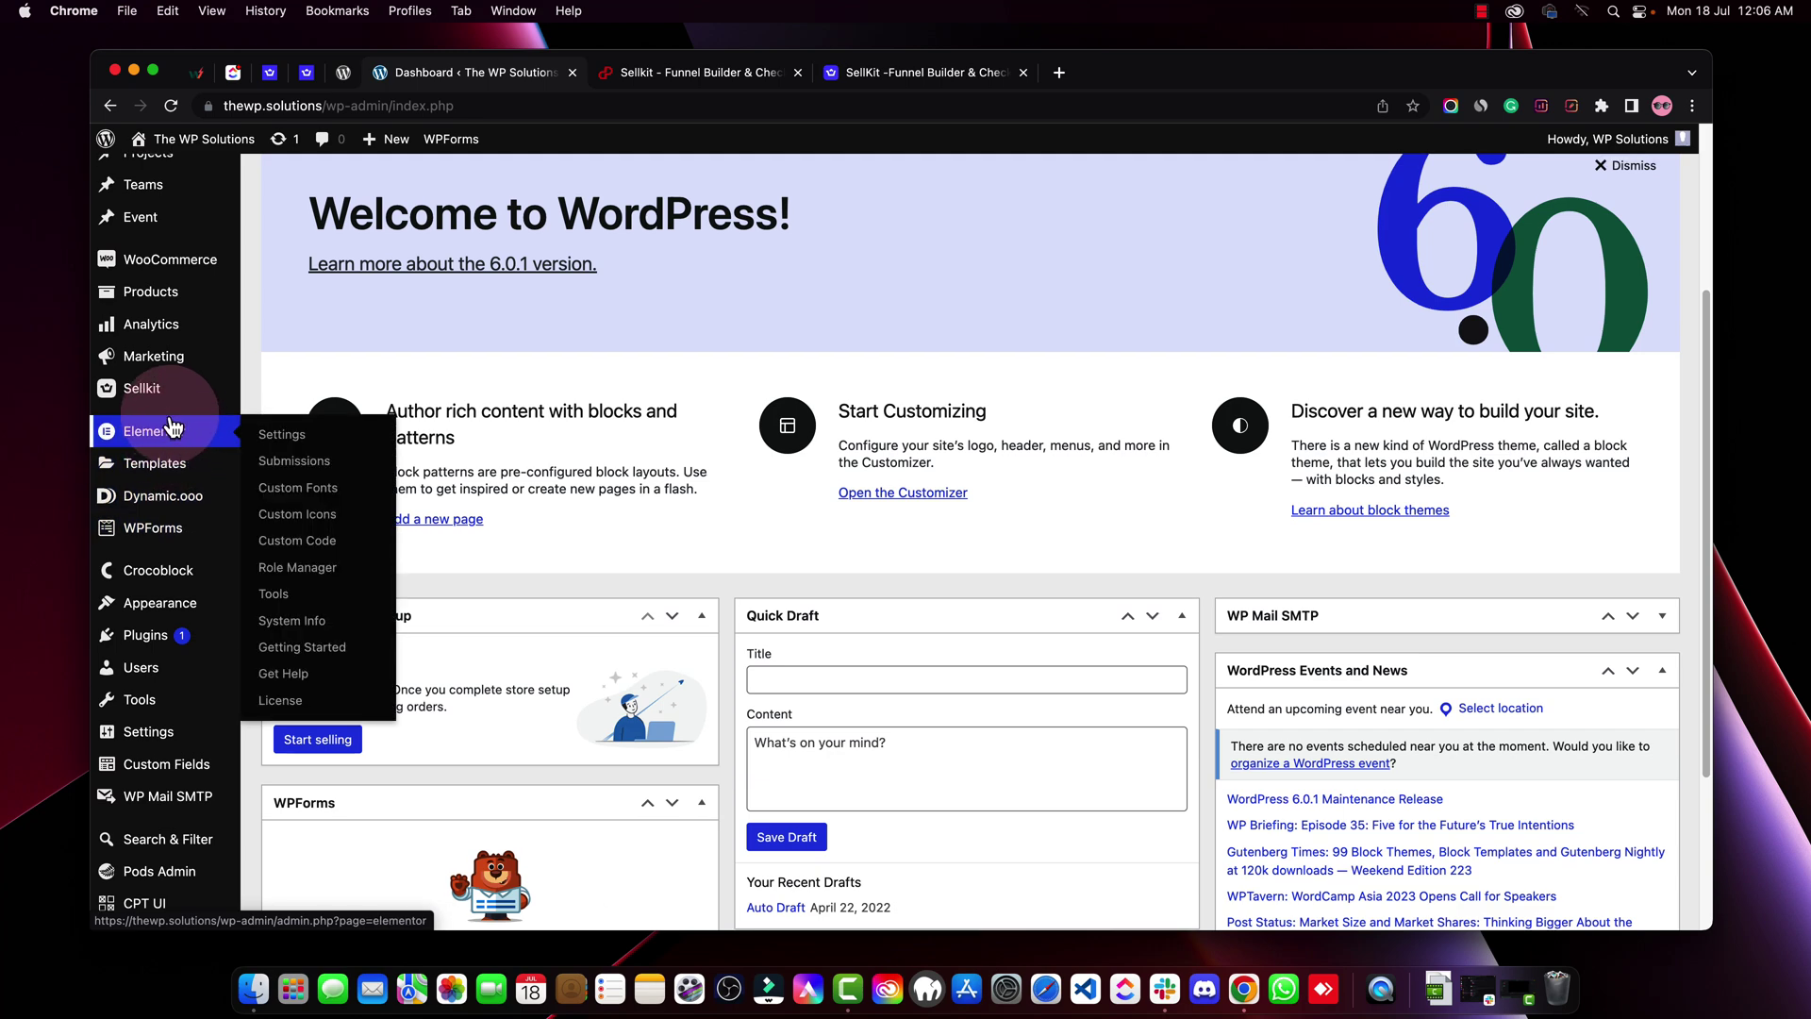
mouse_move(161, 388)
left_click(267, 397)
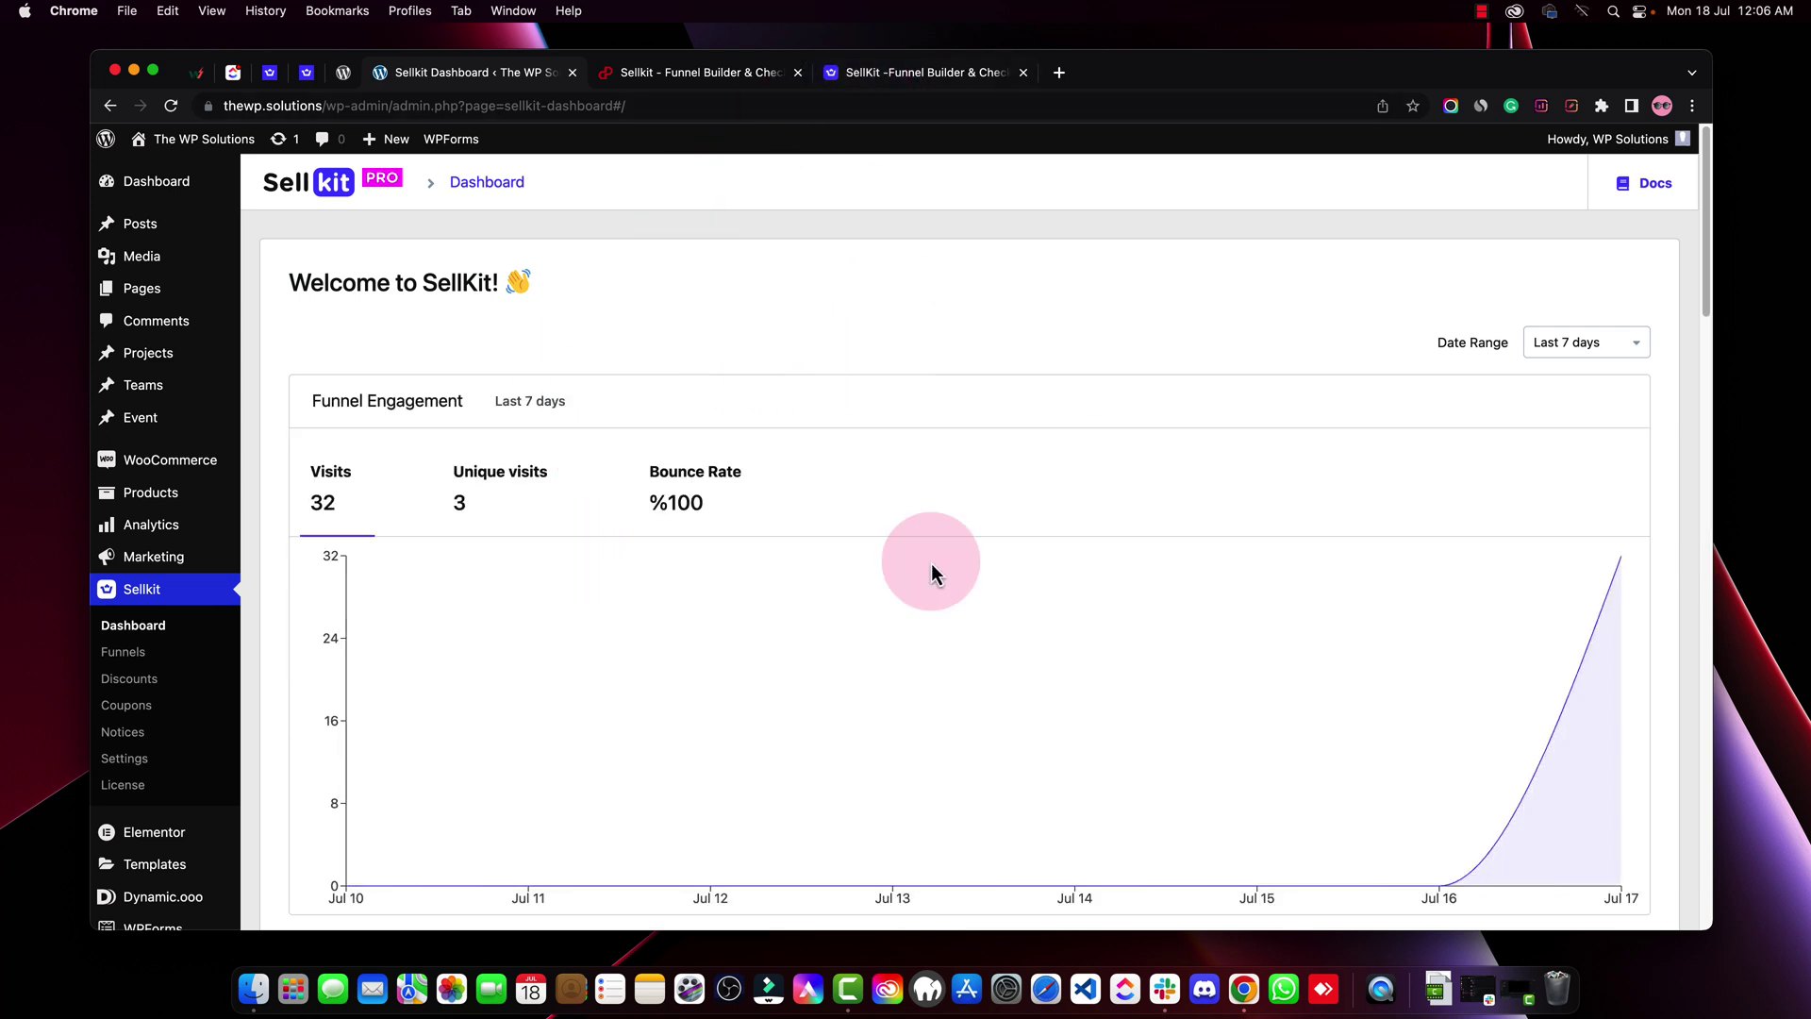
View the getsellkit.com home page and return to examine the Funnel Engagement and Funnel Sales charts on the Sellkit dashboard
left_click_drag(911, 82, 685, 87)
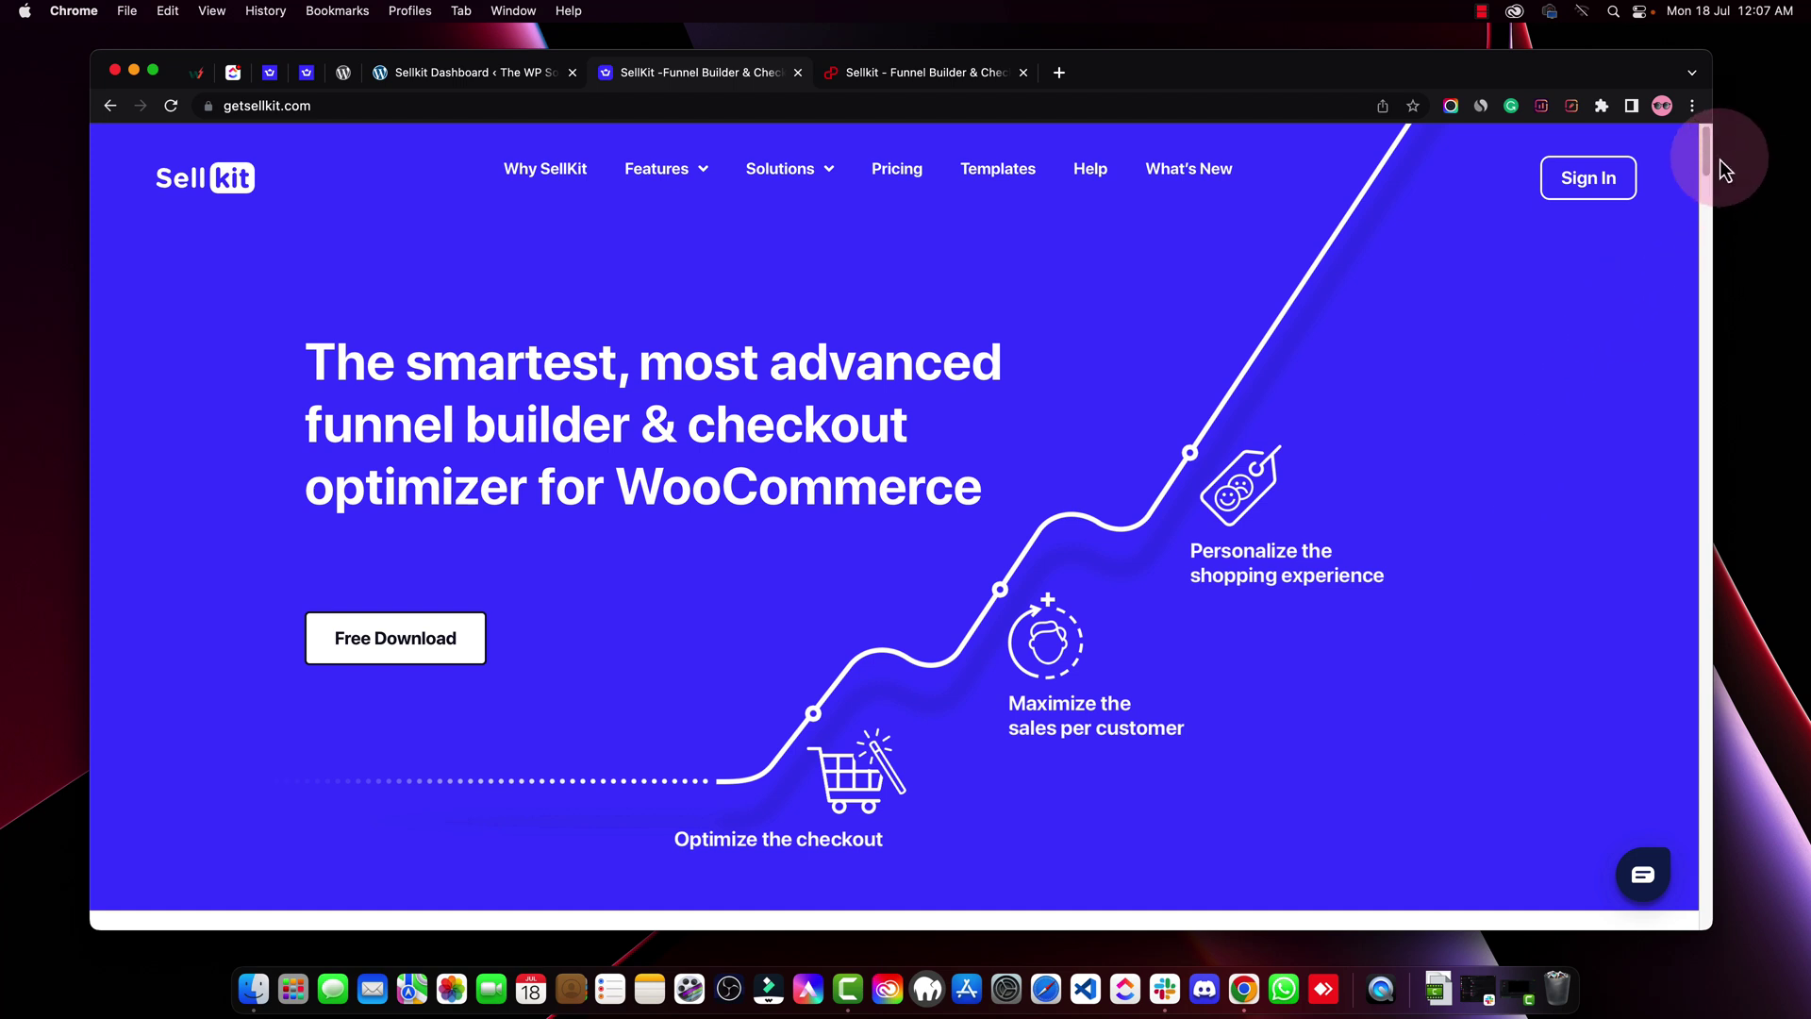
left_click(422, 83)
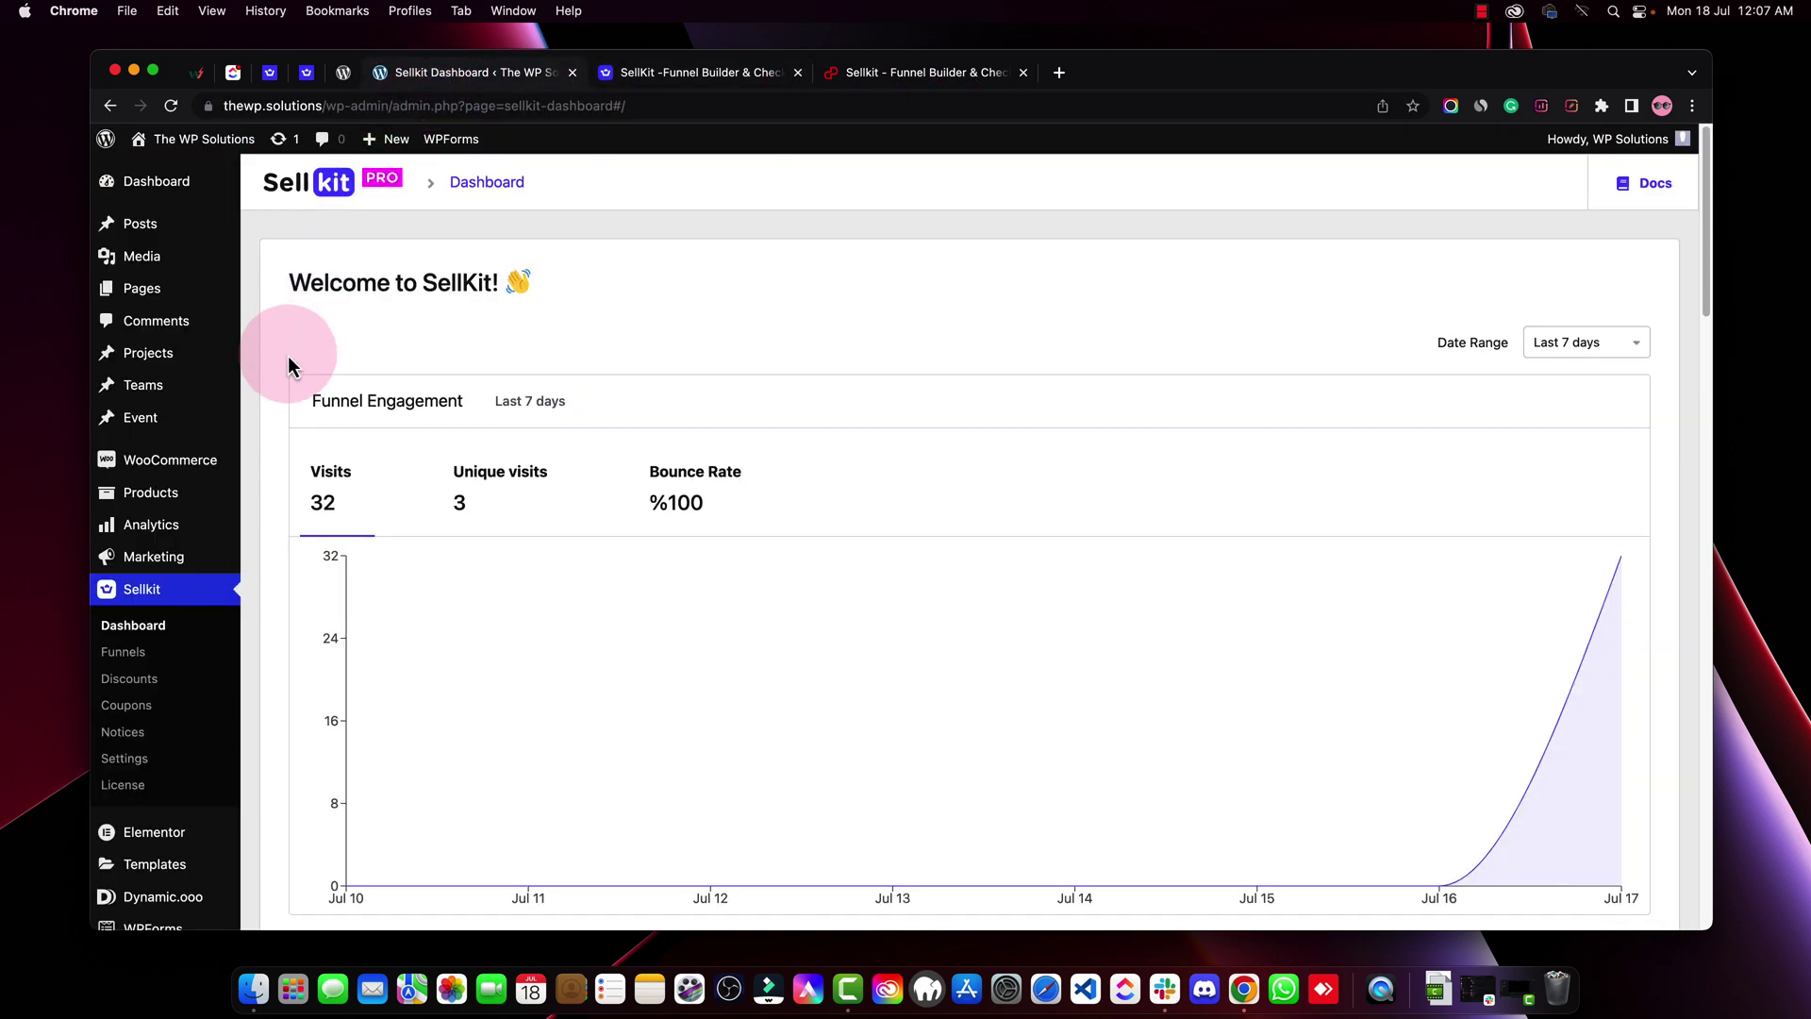
right_click(147, 783)
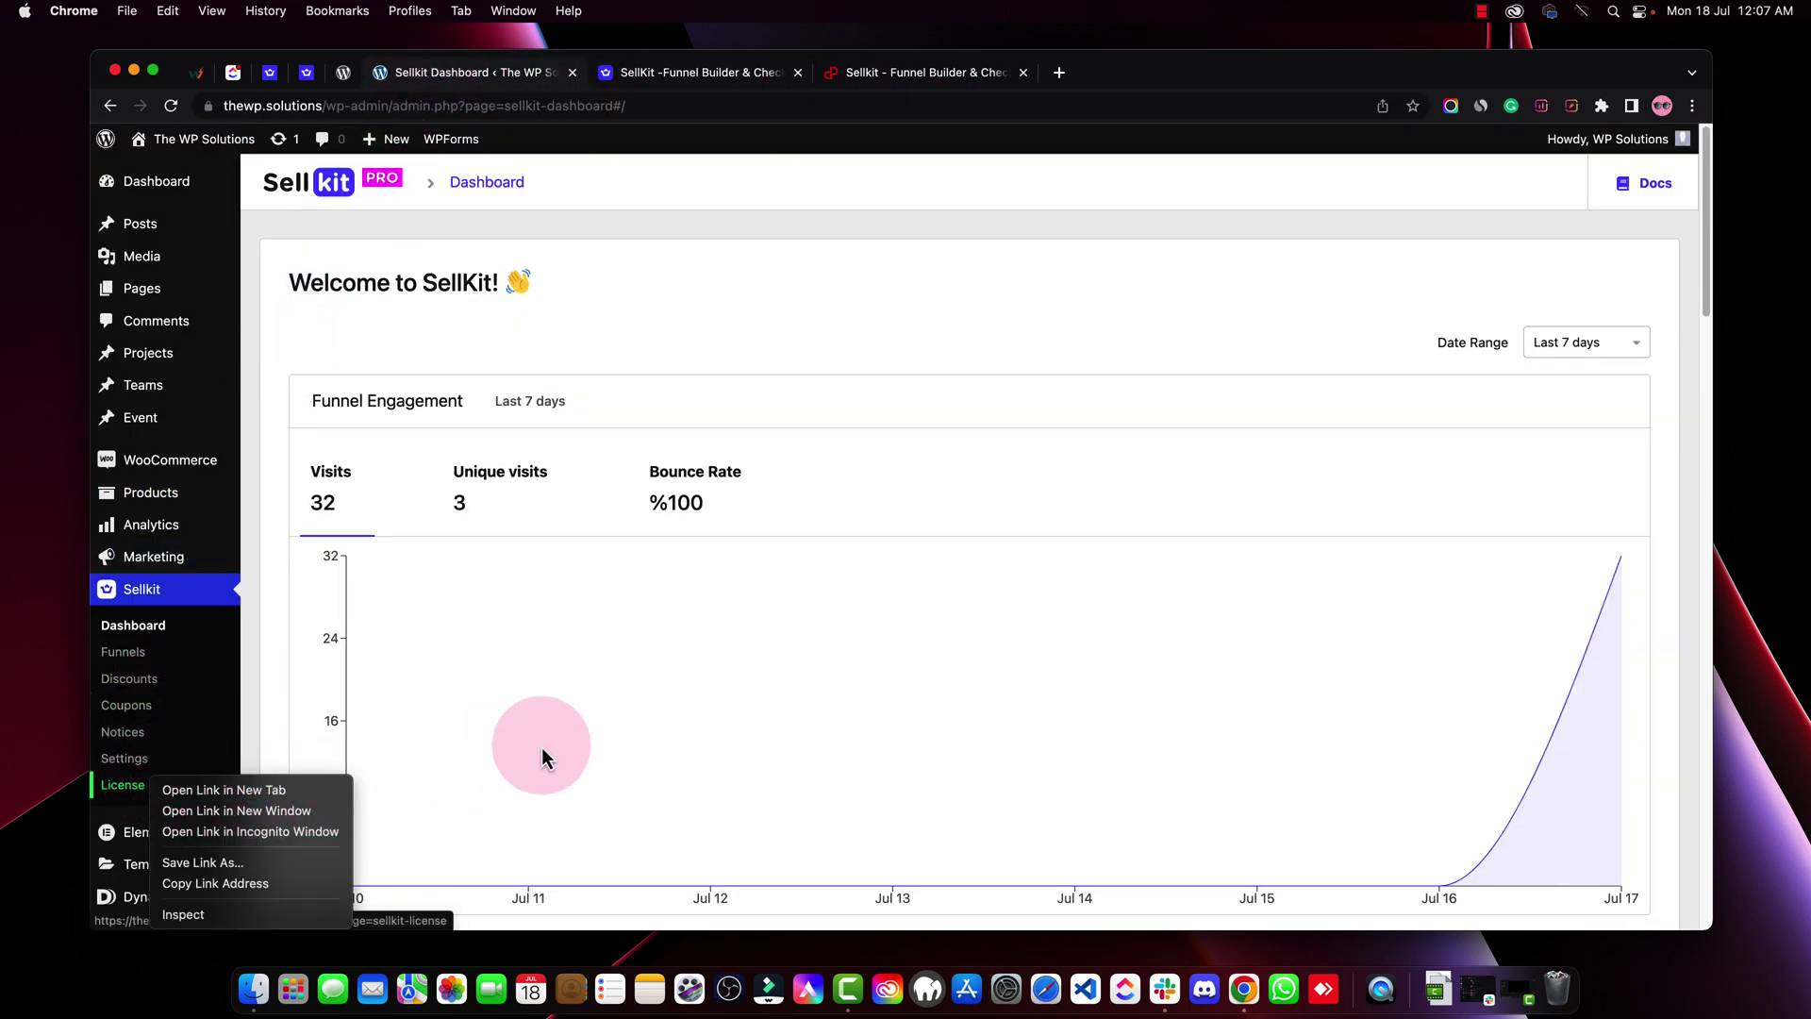
left_click(538, 745)
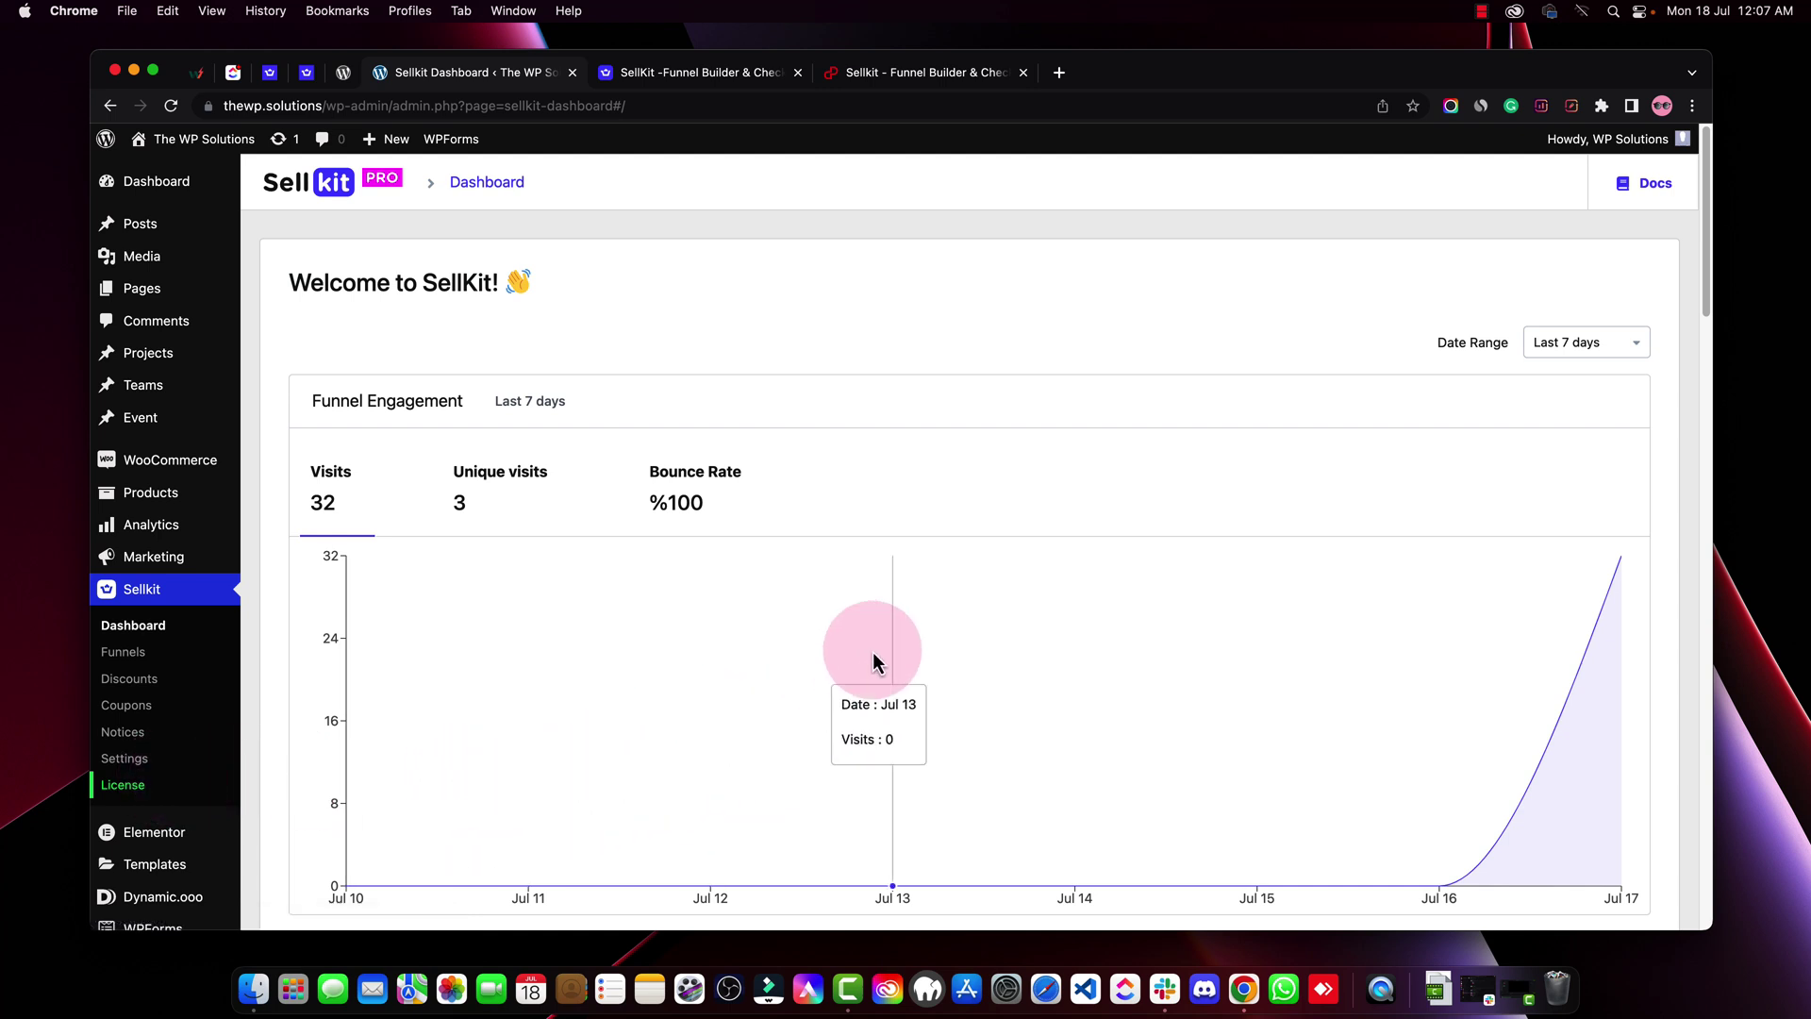
scroll(869, 654, "down", 1)
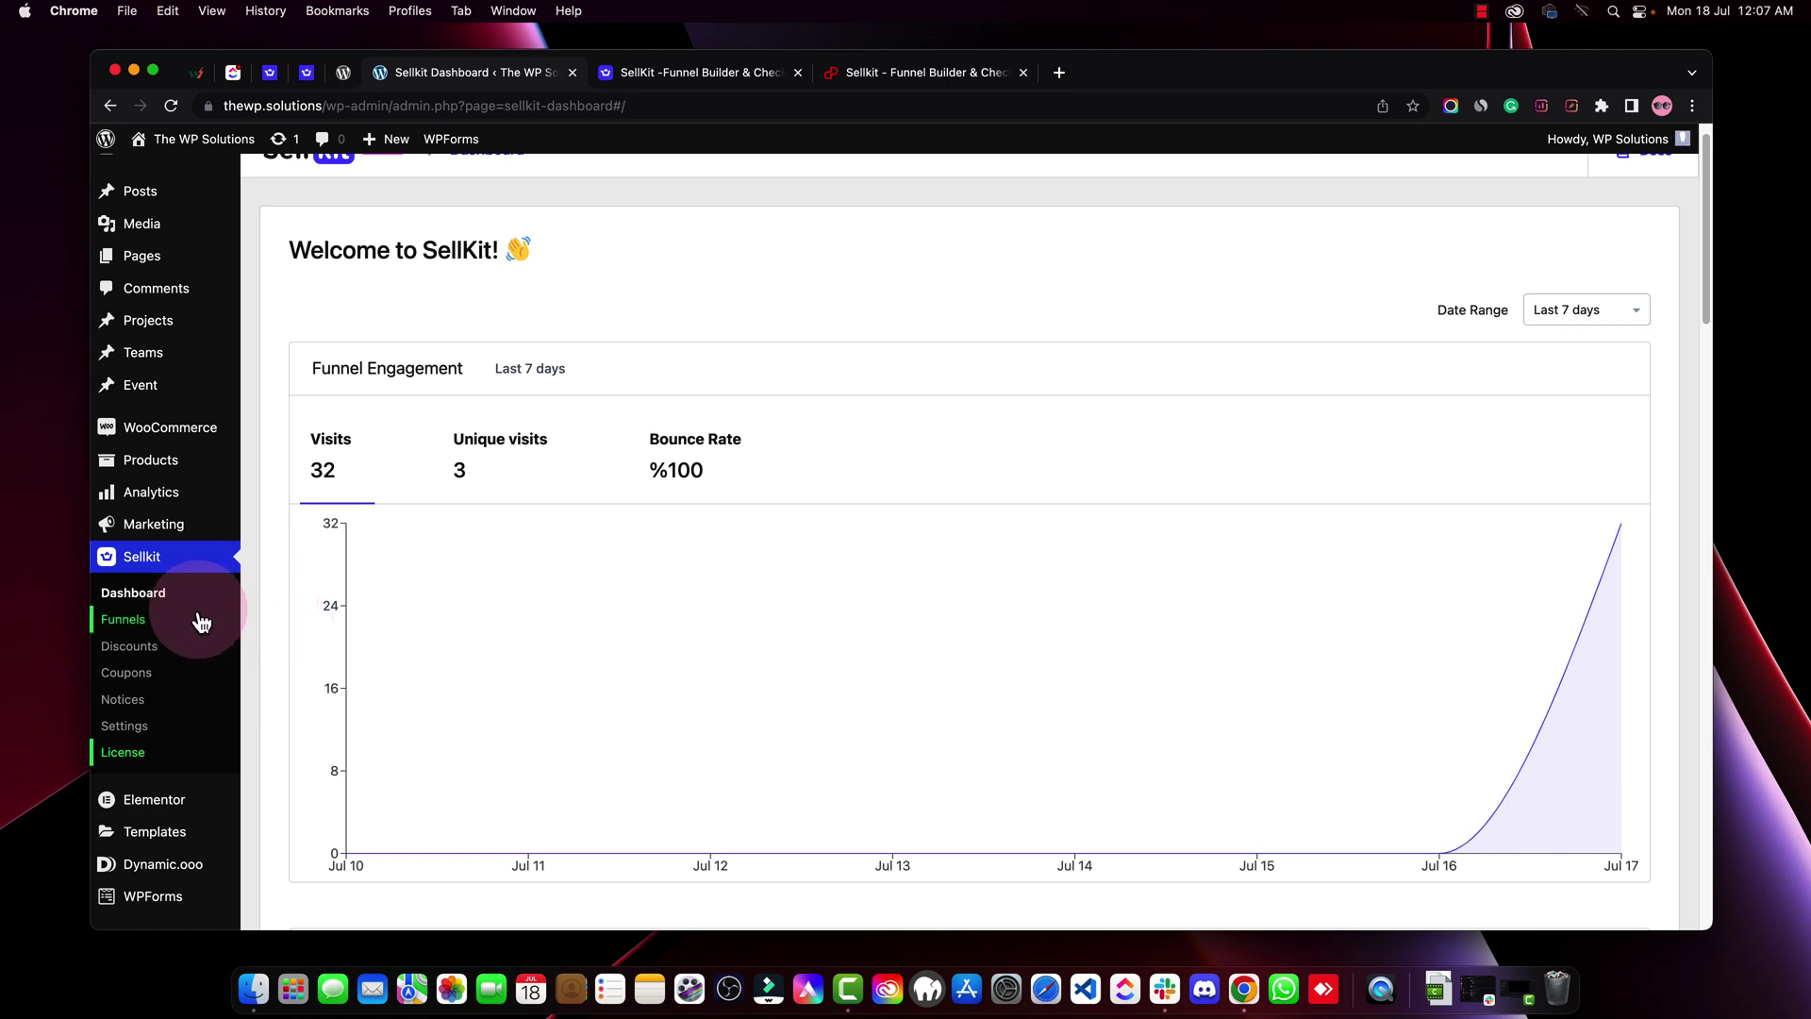
left_click(145, 623)
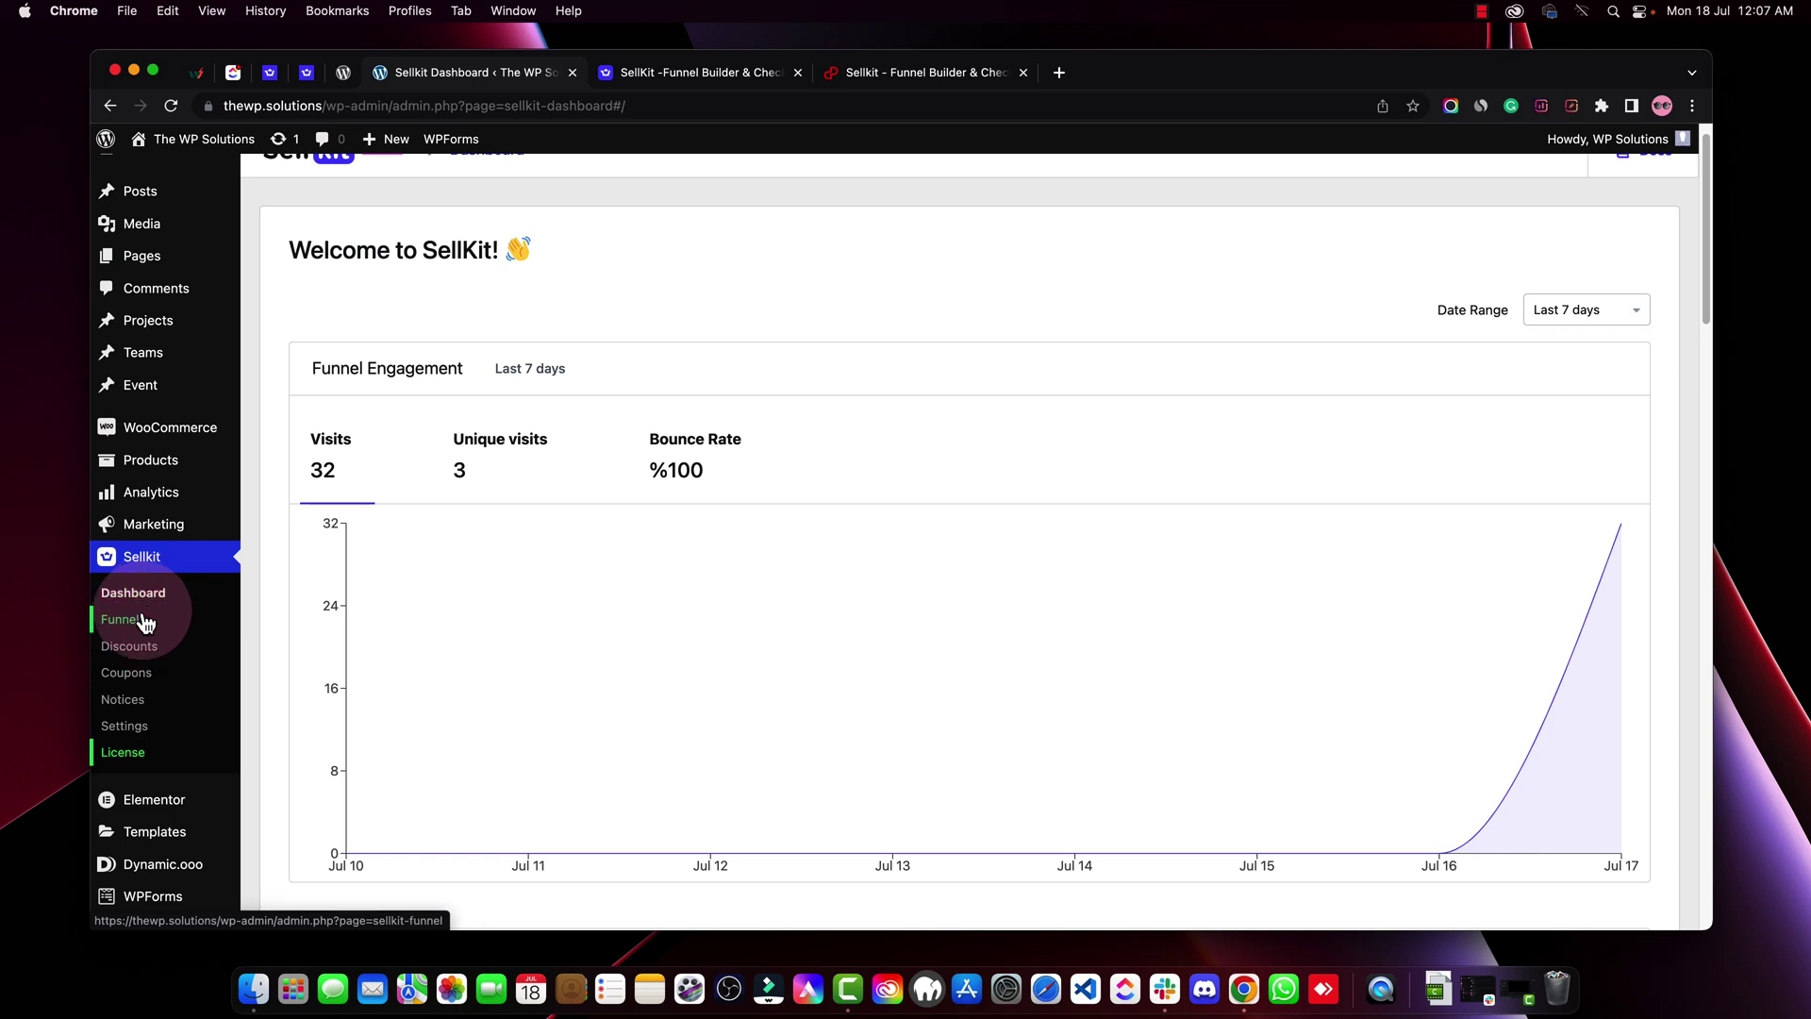
scroll(525, 554, "down", 5)
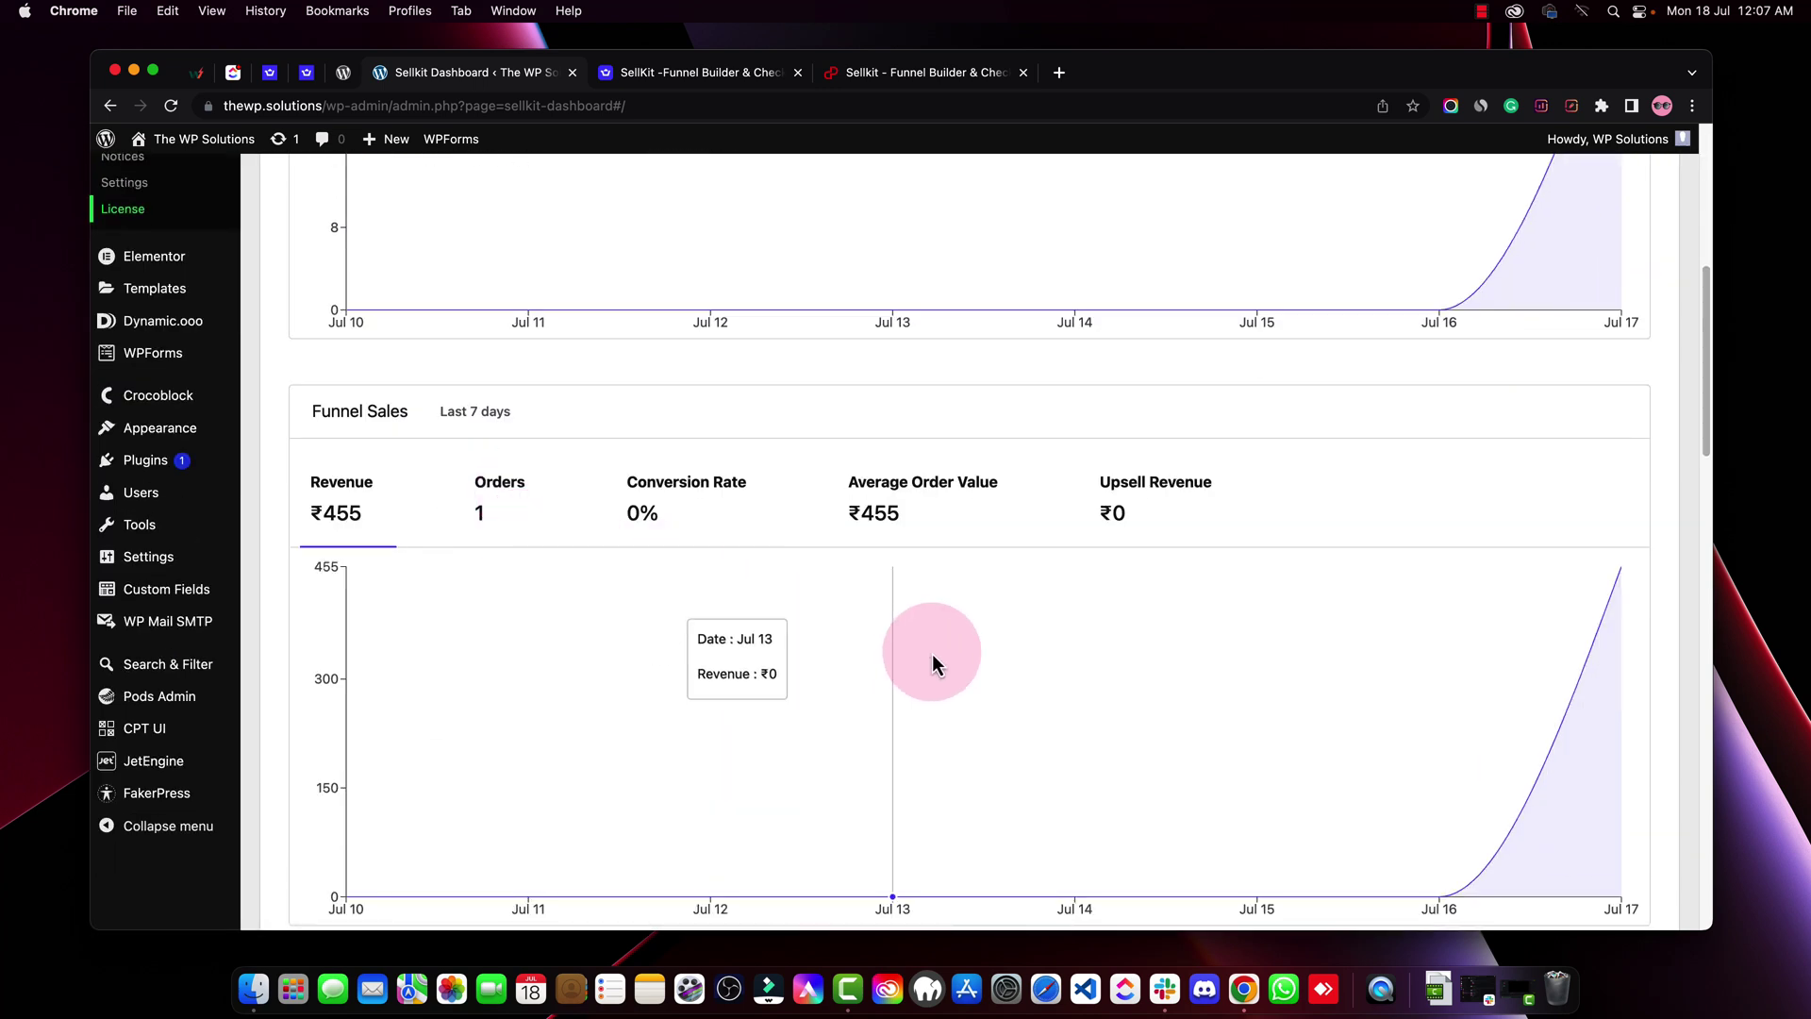
scroll(937, 663, "up", 5)
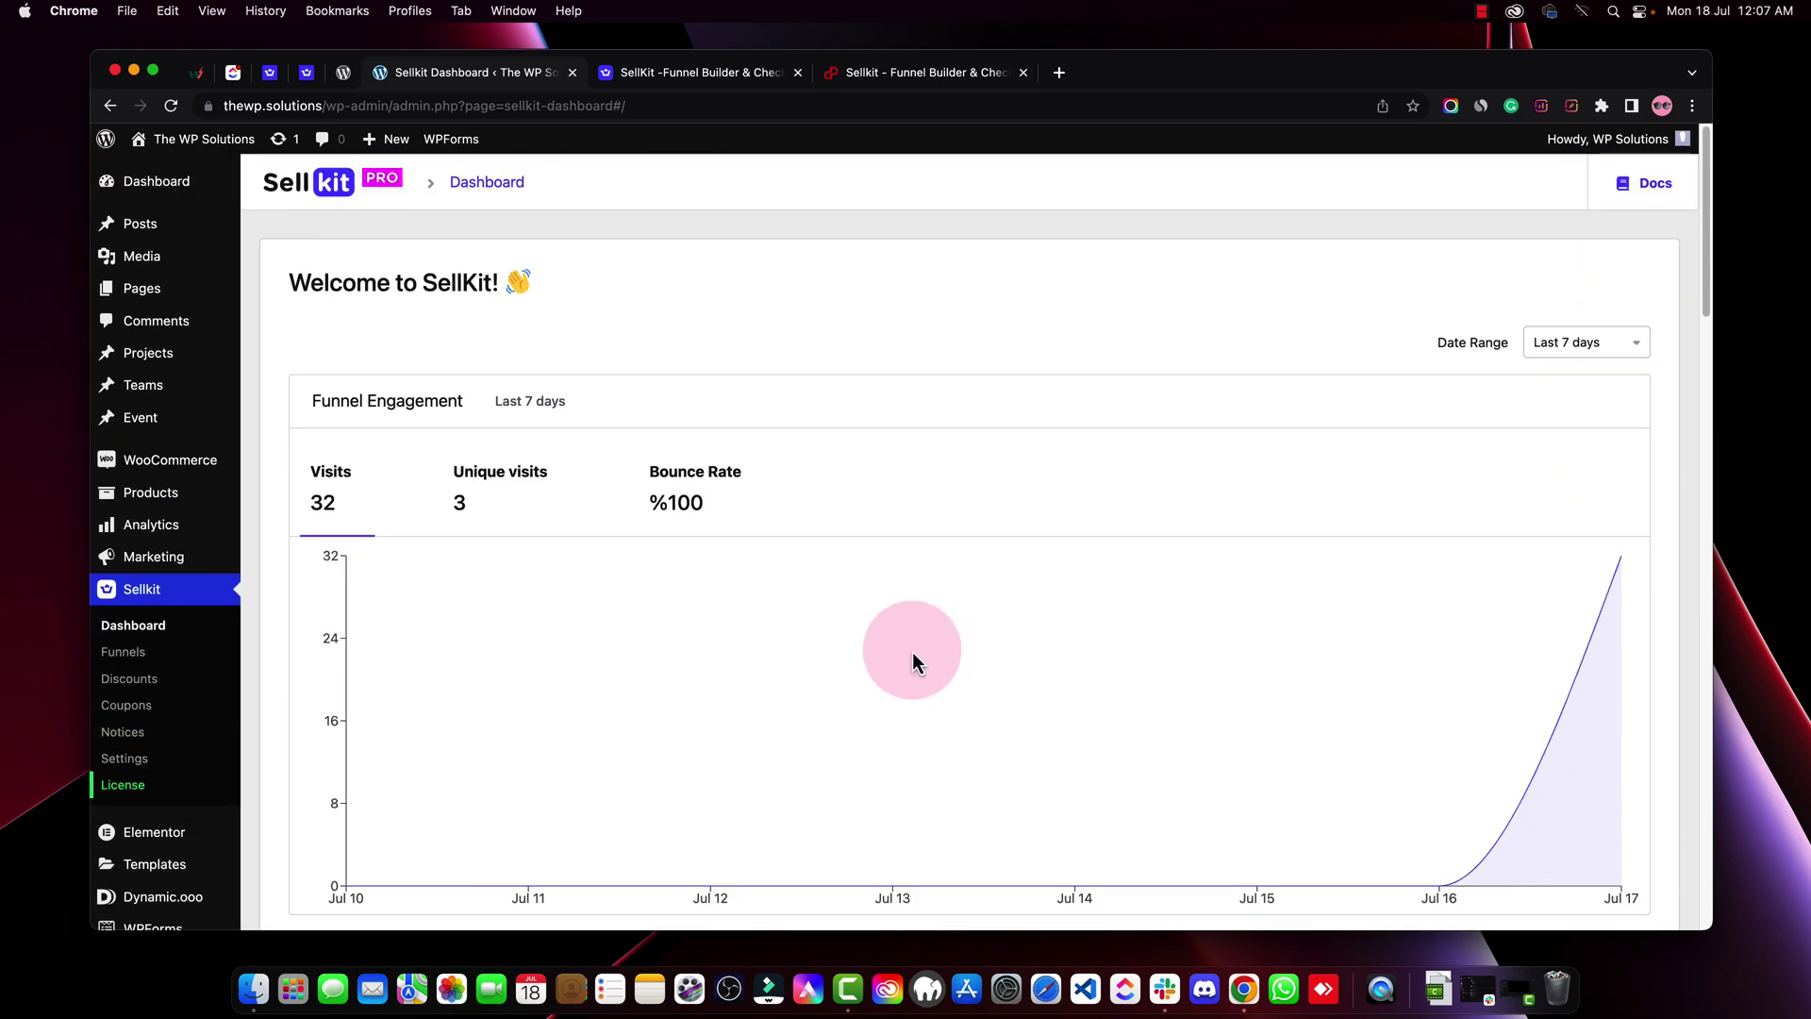
Start adding a new Sellkit funnel and browse the pre-made funnel recipes
left_click(137, 653)
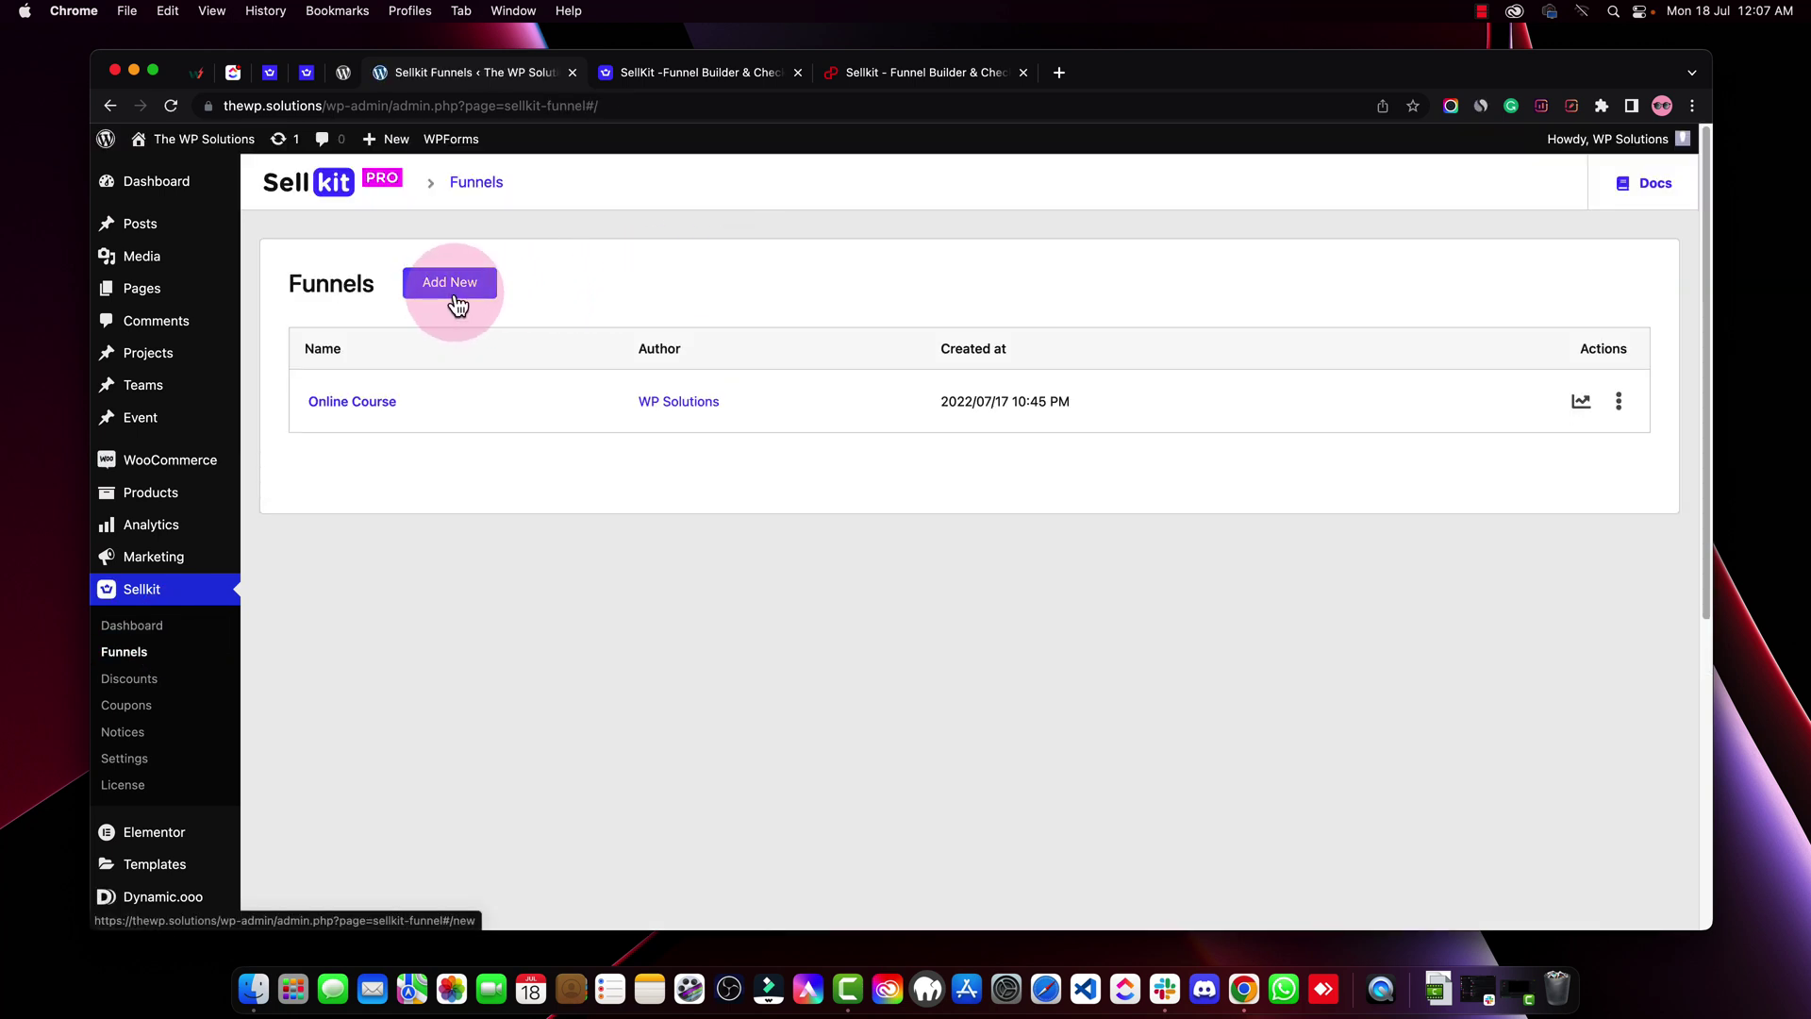
left_click(451, 283)
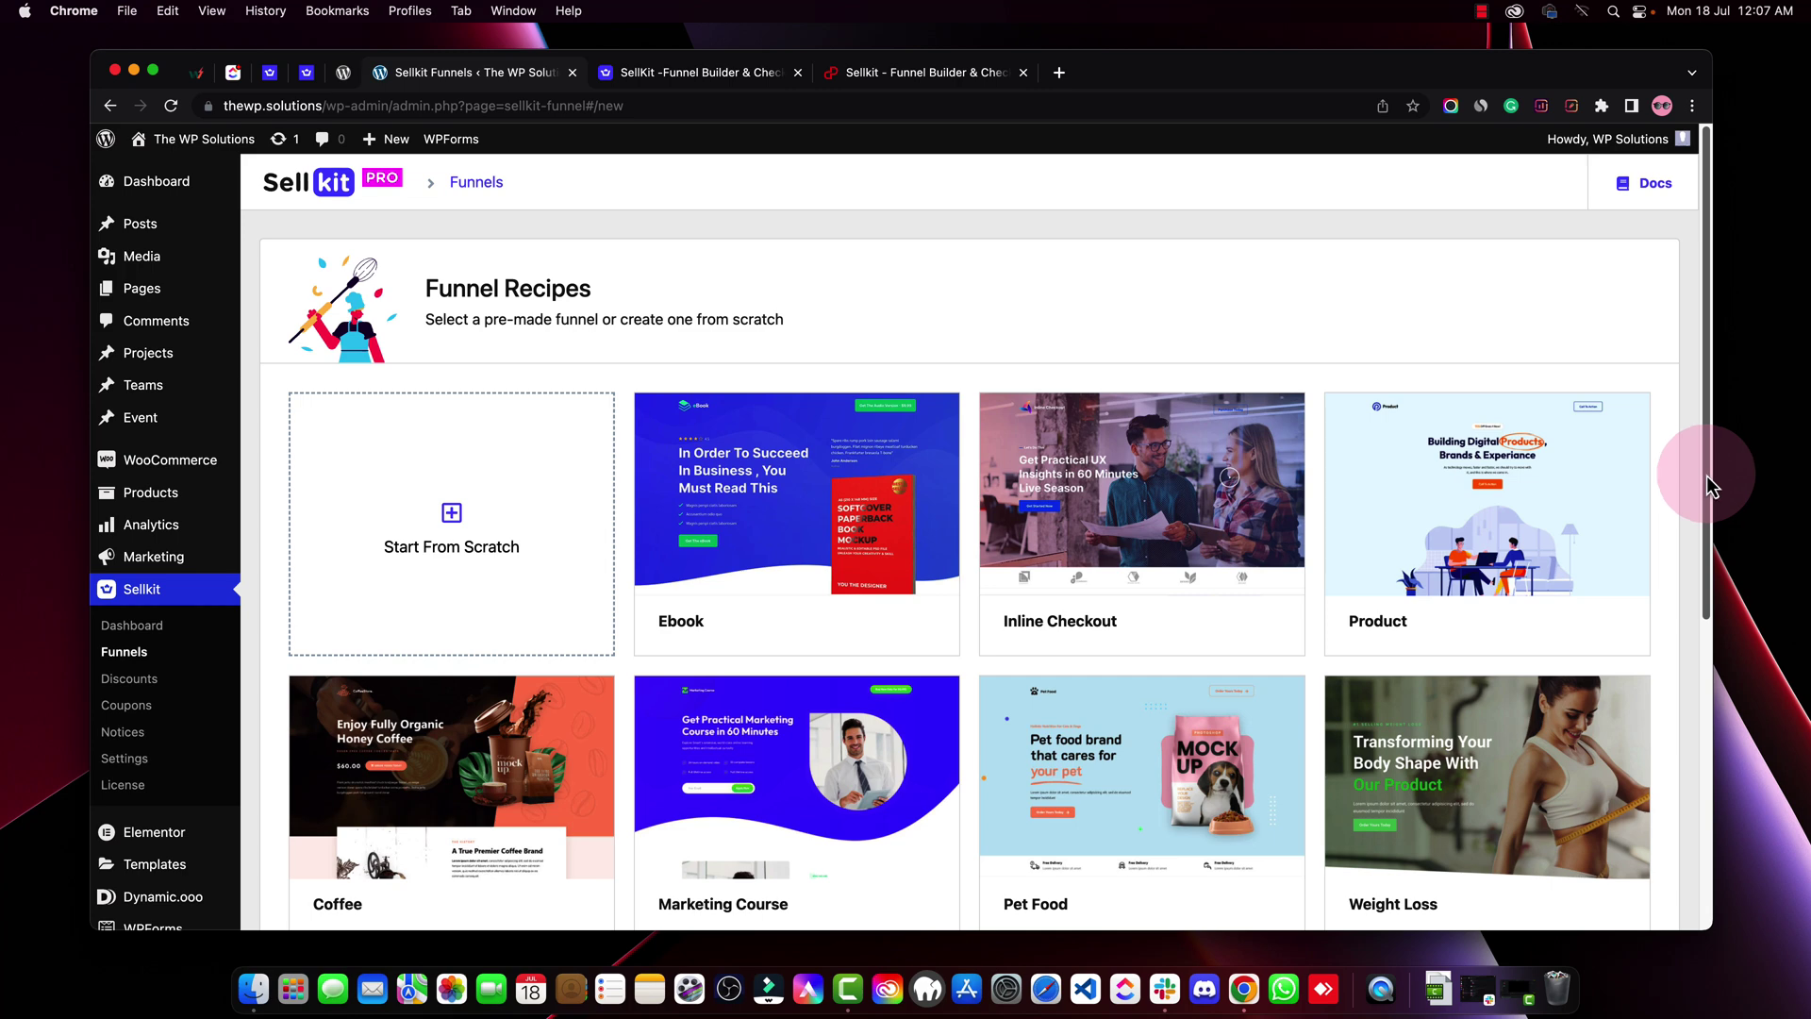
left_click_drag(1710, 488, 1678, 693)
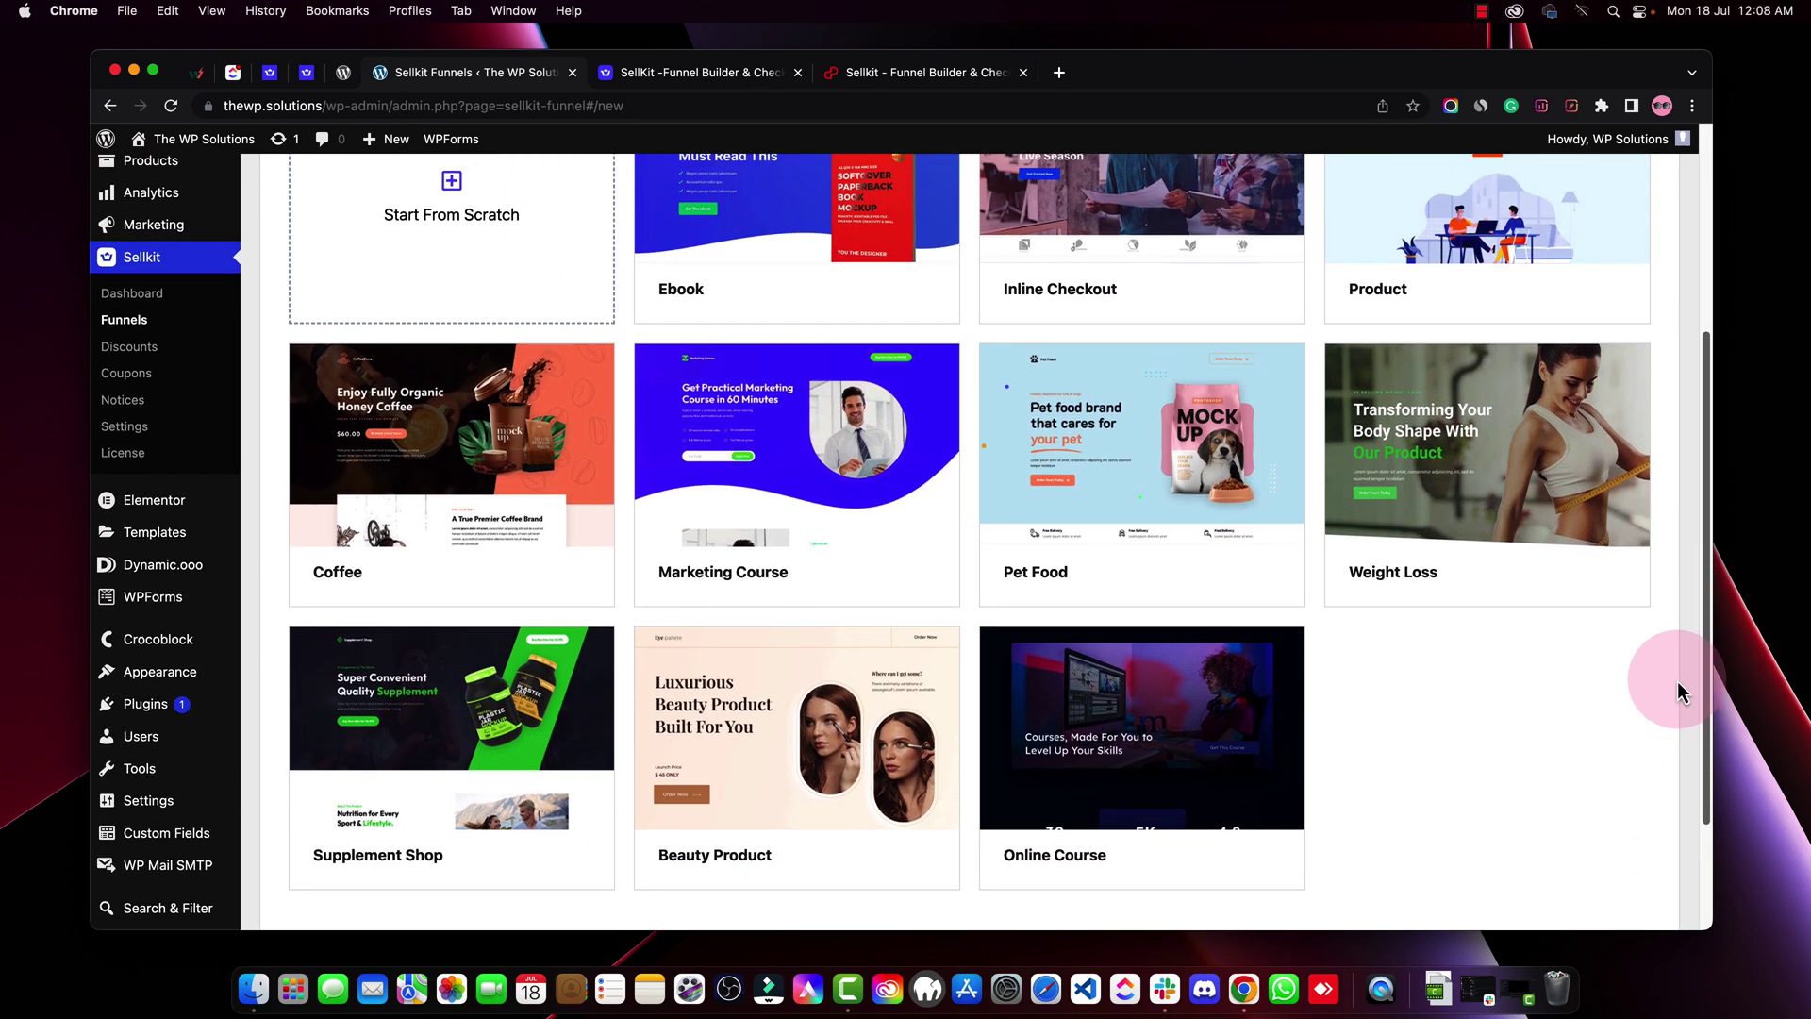
left_click(807, 534)
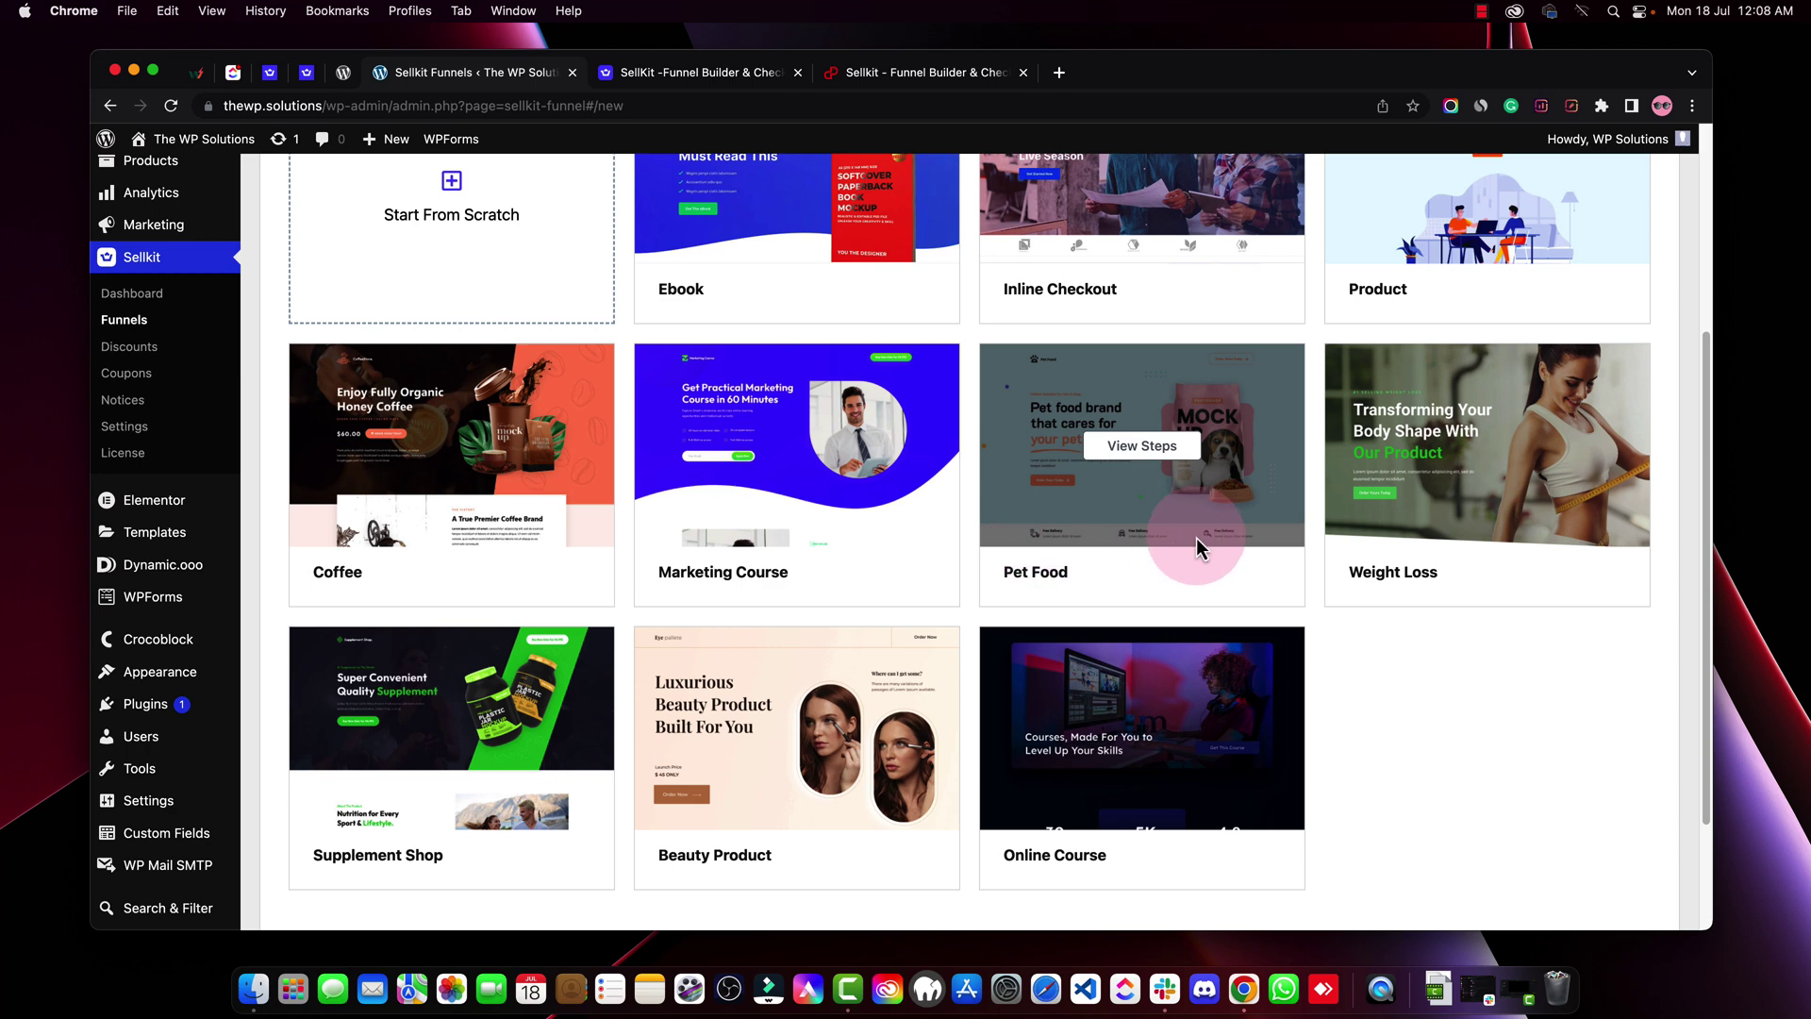
scroll(1054, 434, "up", 4)
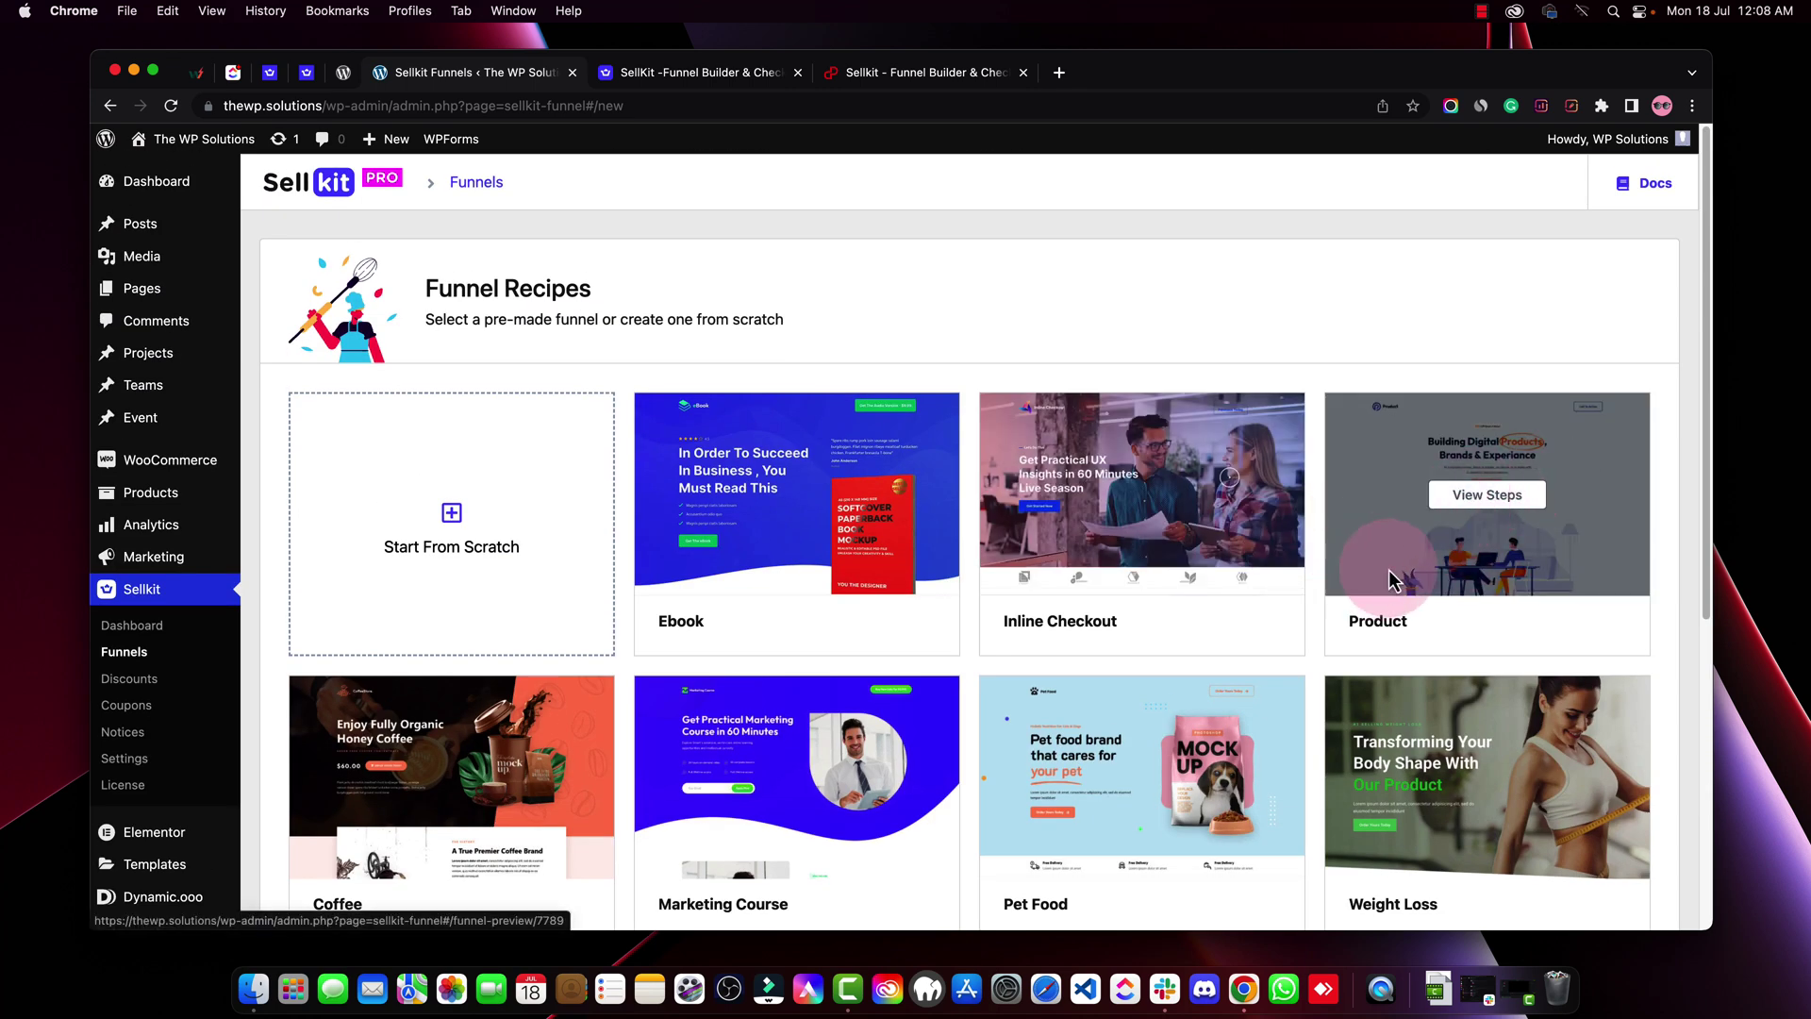
Open the steps of the Product funnel recipe, look over its pages and import the funnel
left_click(1489, 498)
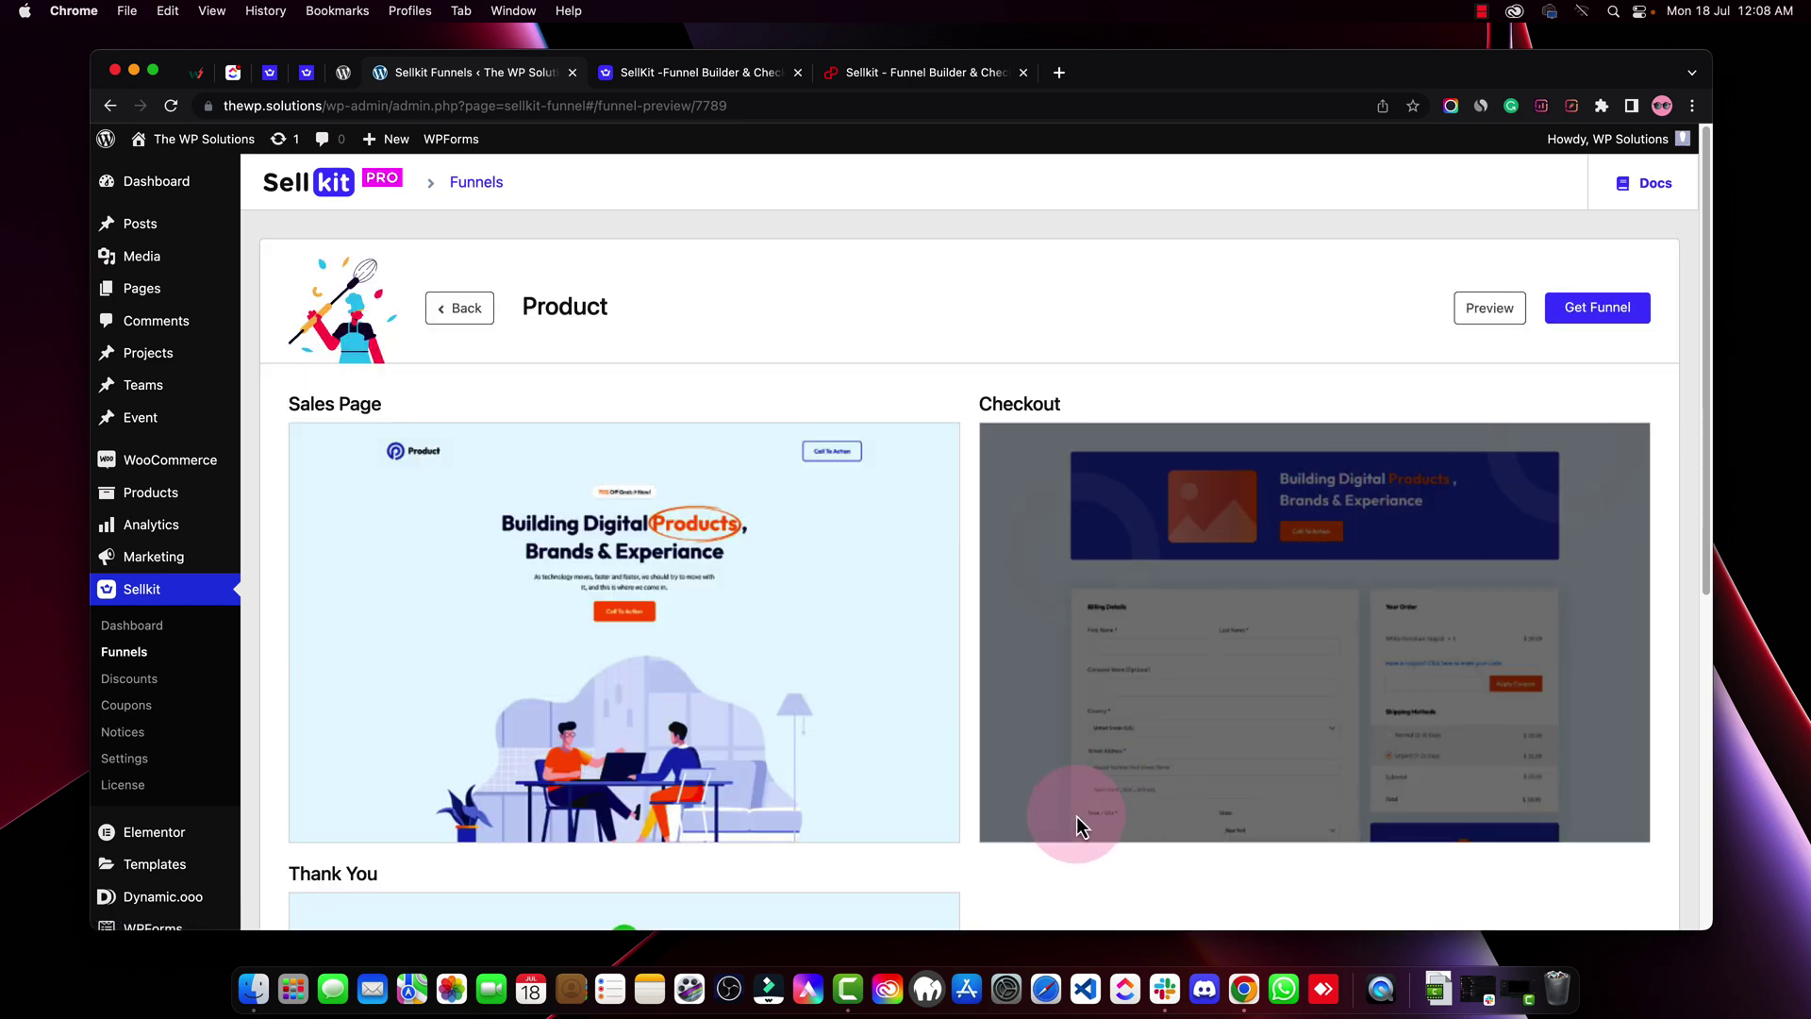
scroll(1079, 825, "down", 3)
scroll(1239, 780, "up", 3)
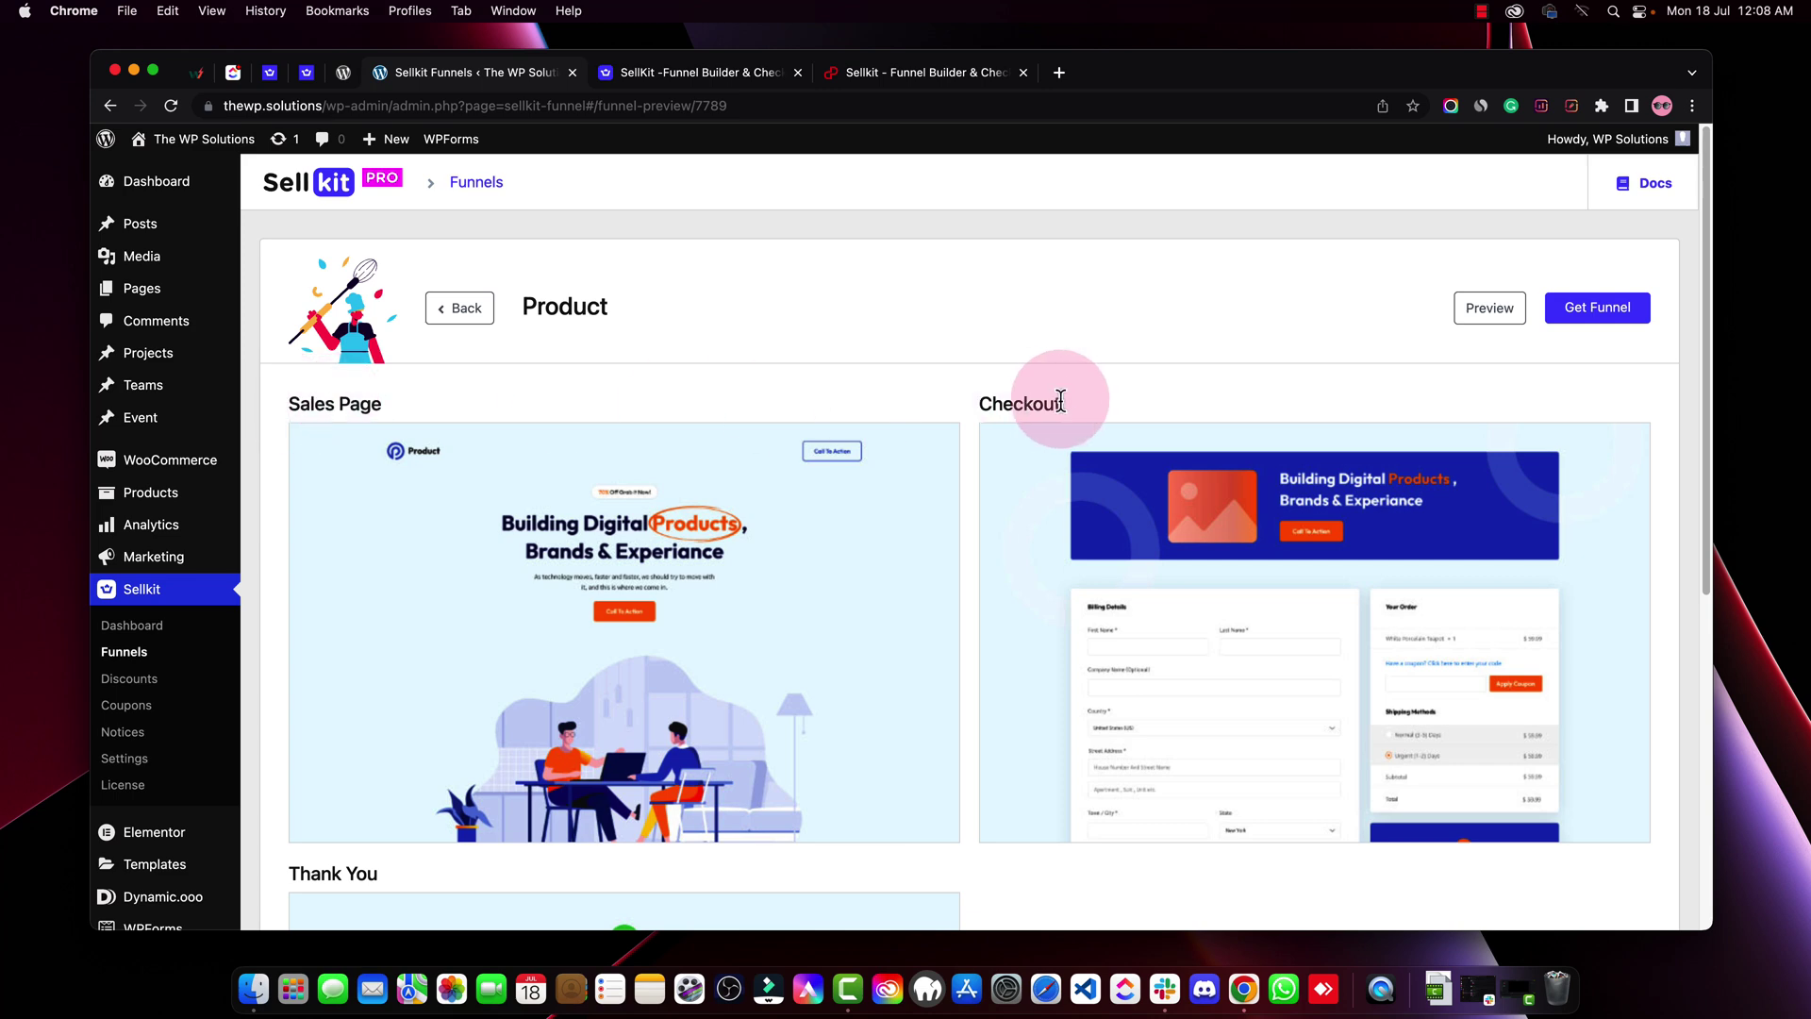
scroll(698, 719, "down", 4)
scroll(1272, 722, "up", 4)
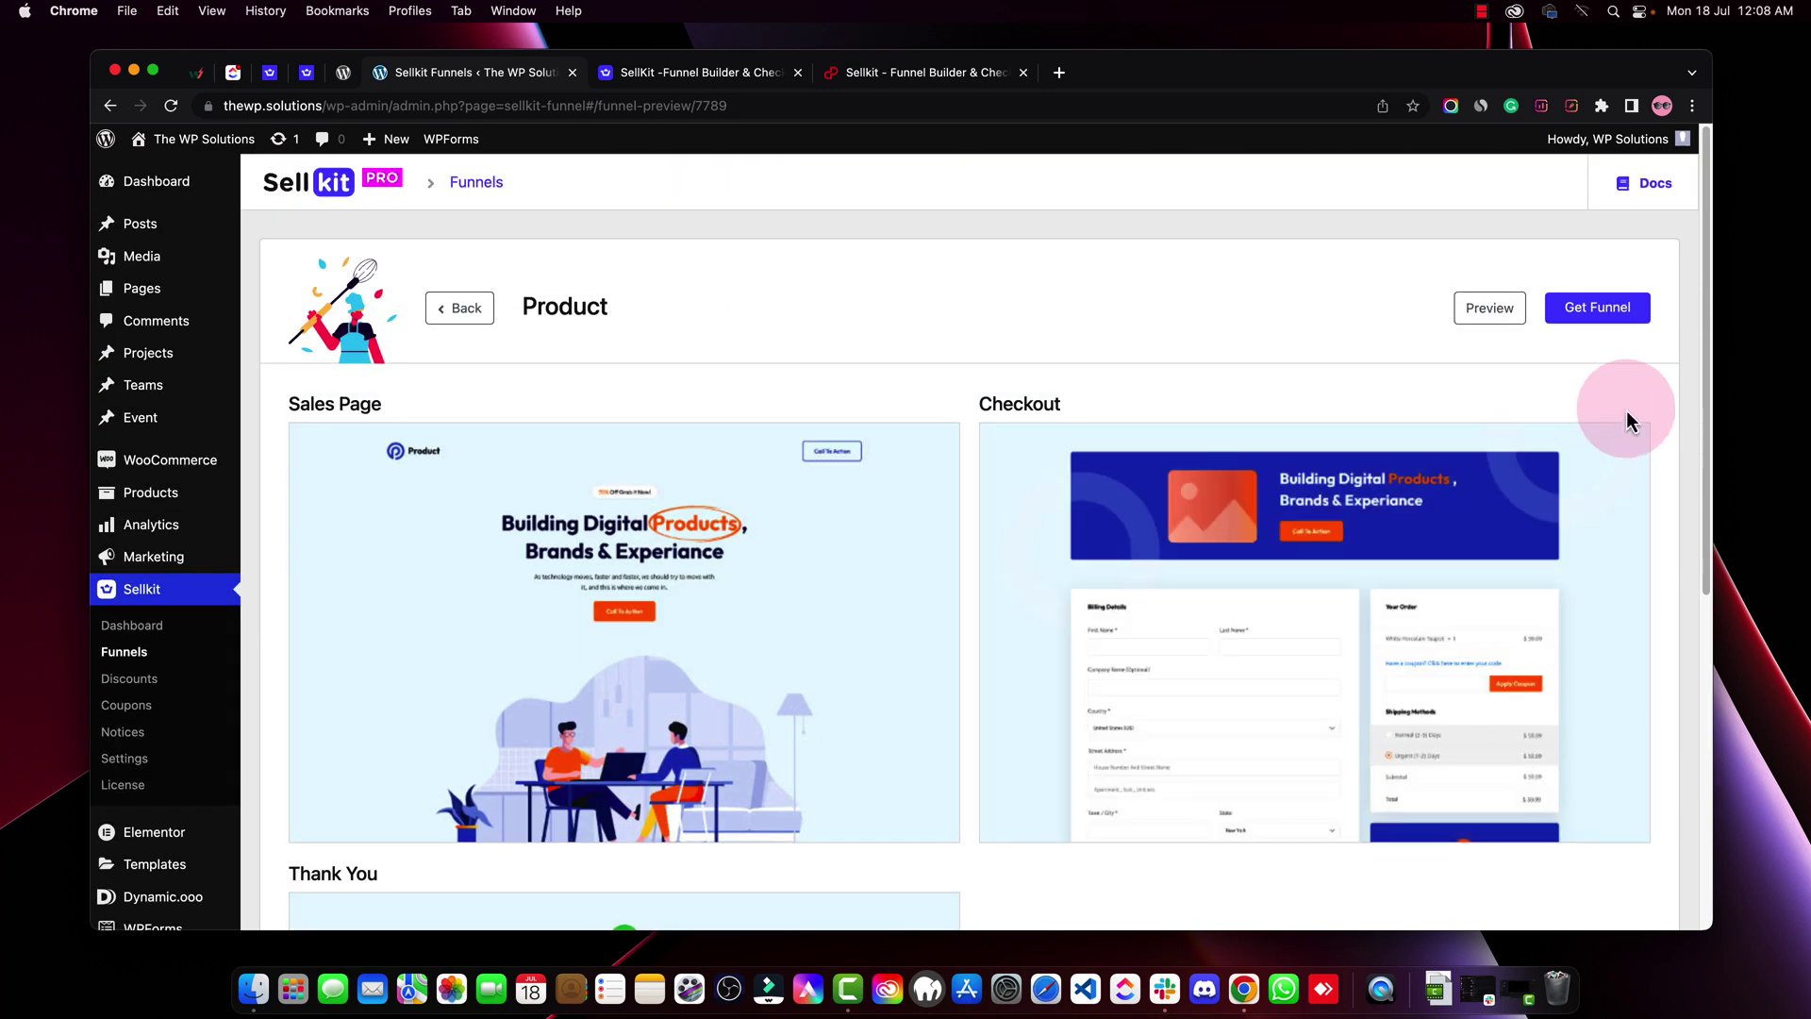
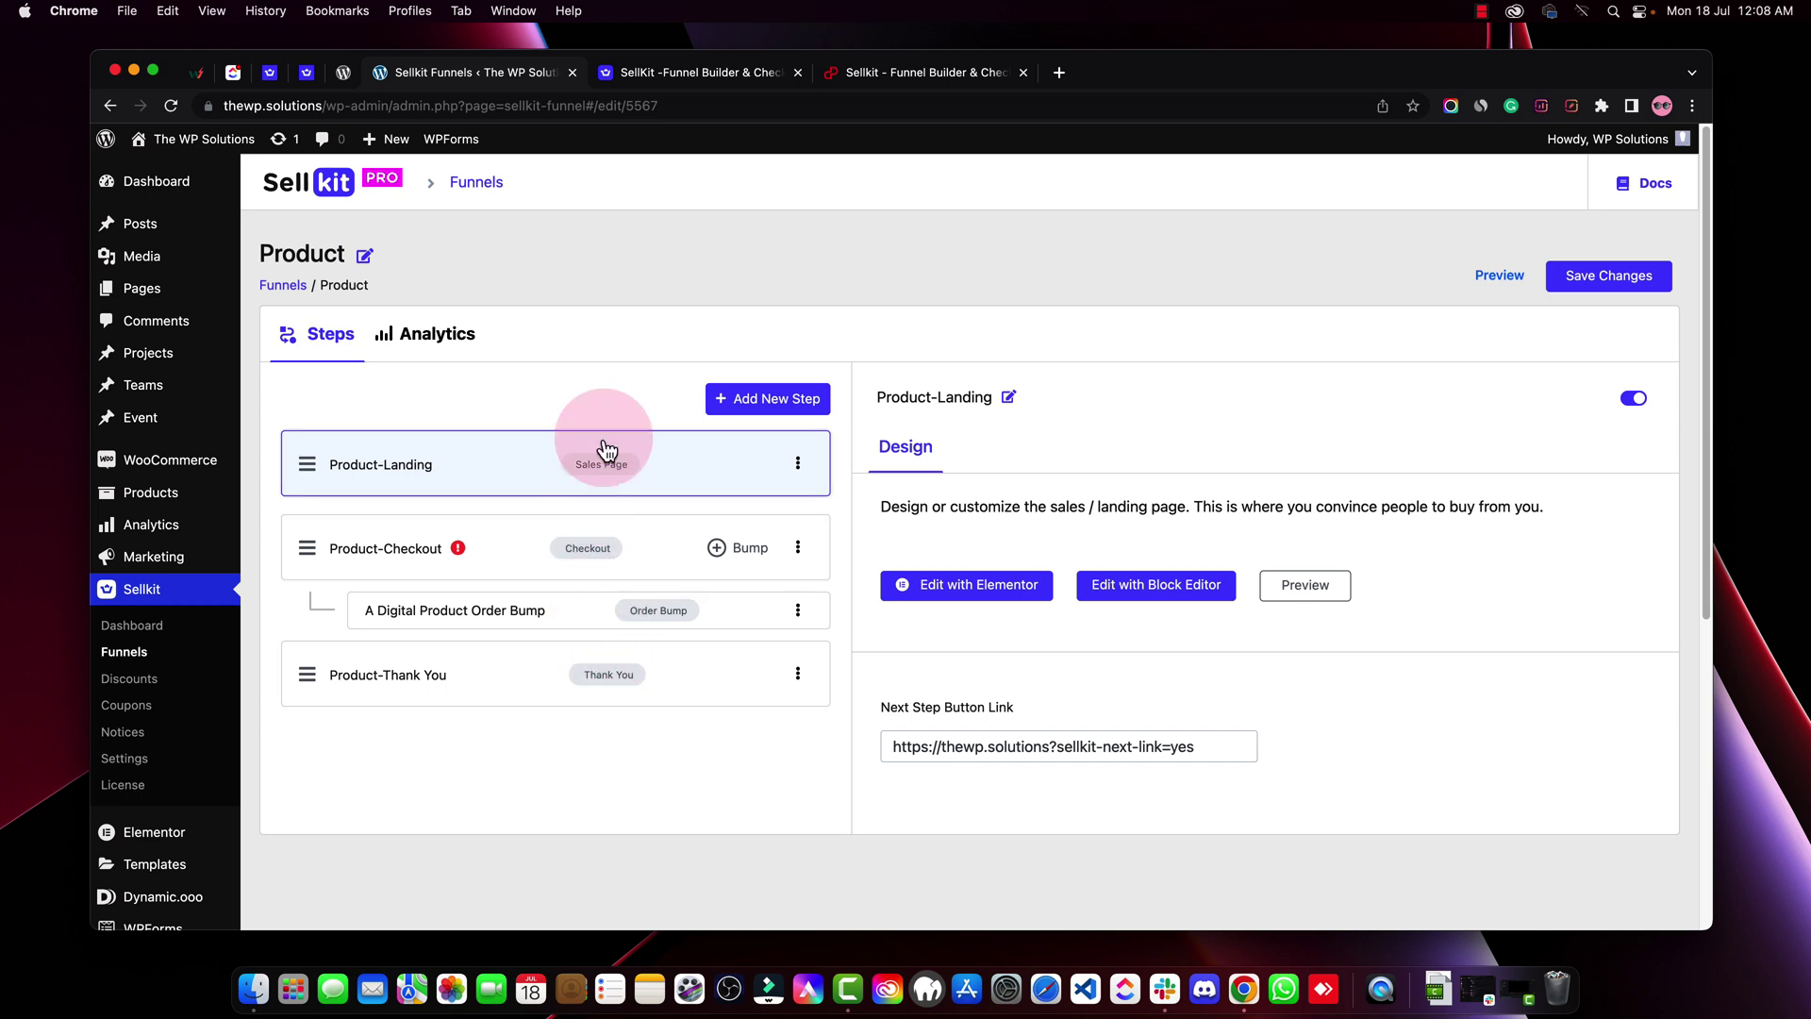
Open the WooCommerce admin home in a separate browser tab, keeping the Product funnel editor open
right_click(235, 478)
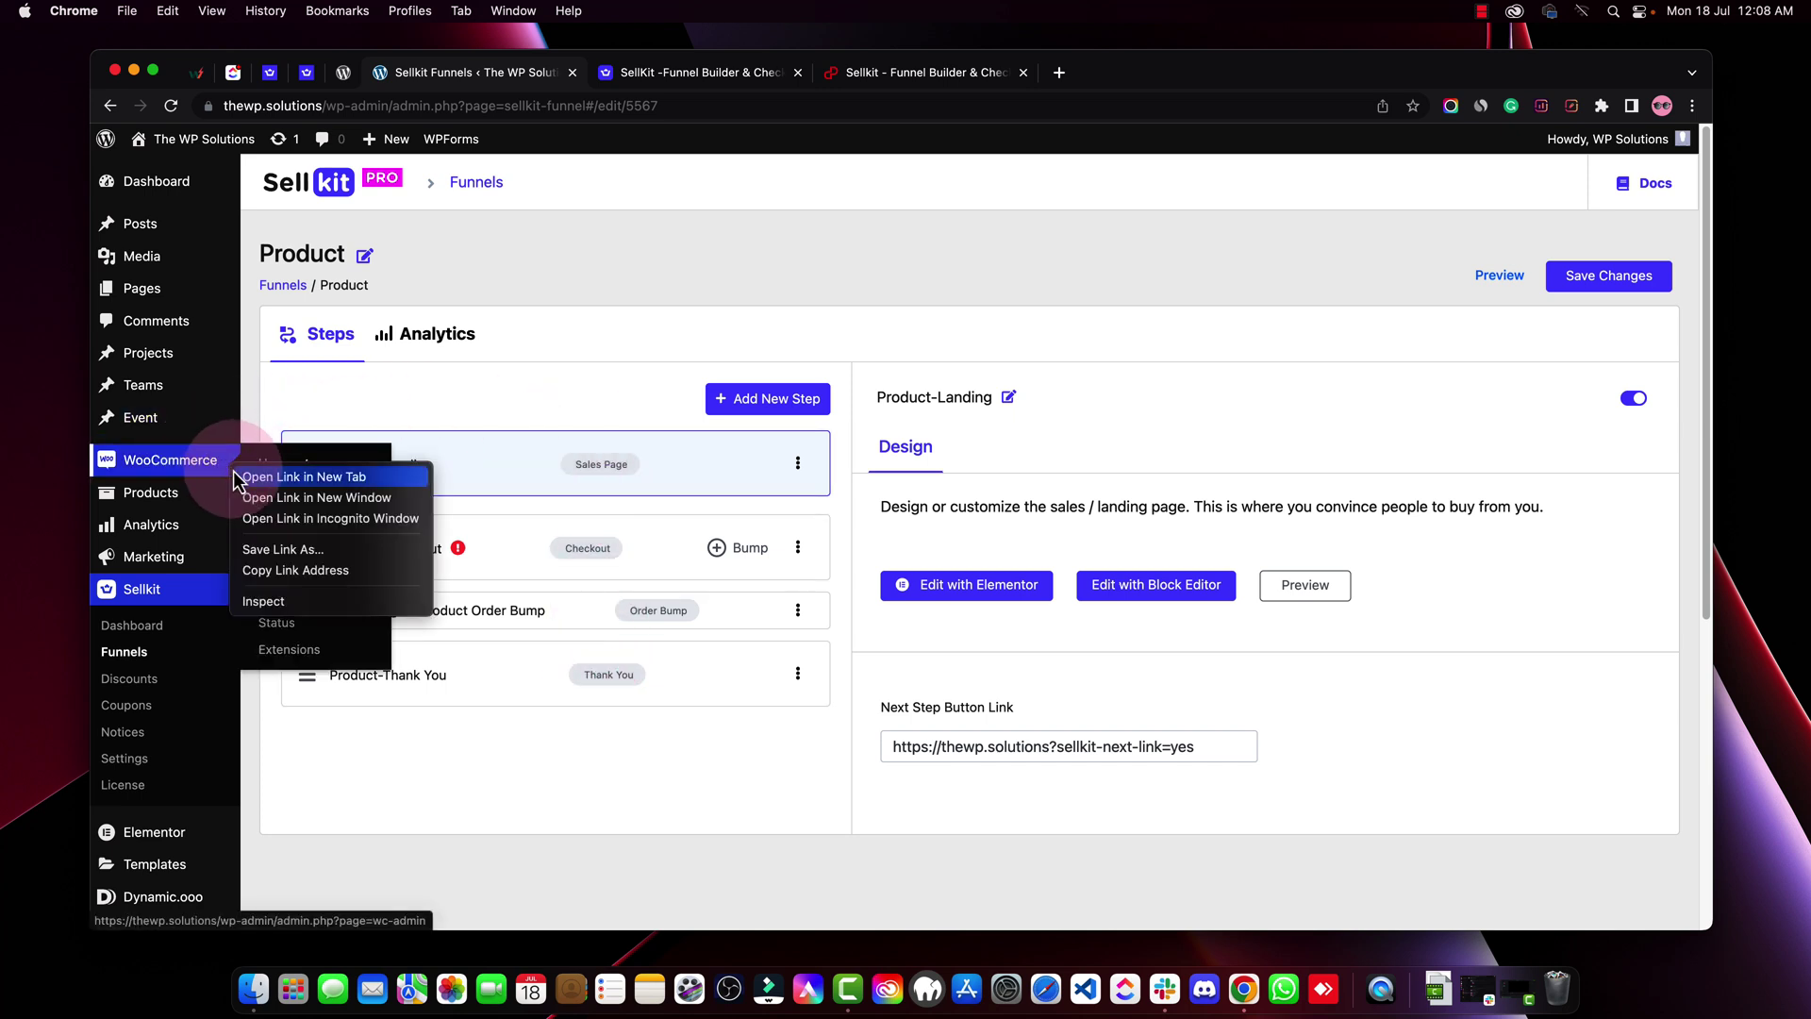
left_click(248, 479)
left_click(636, 75)
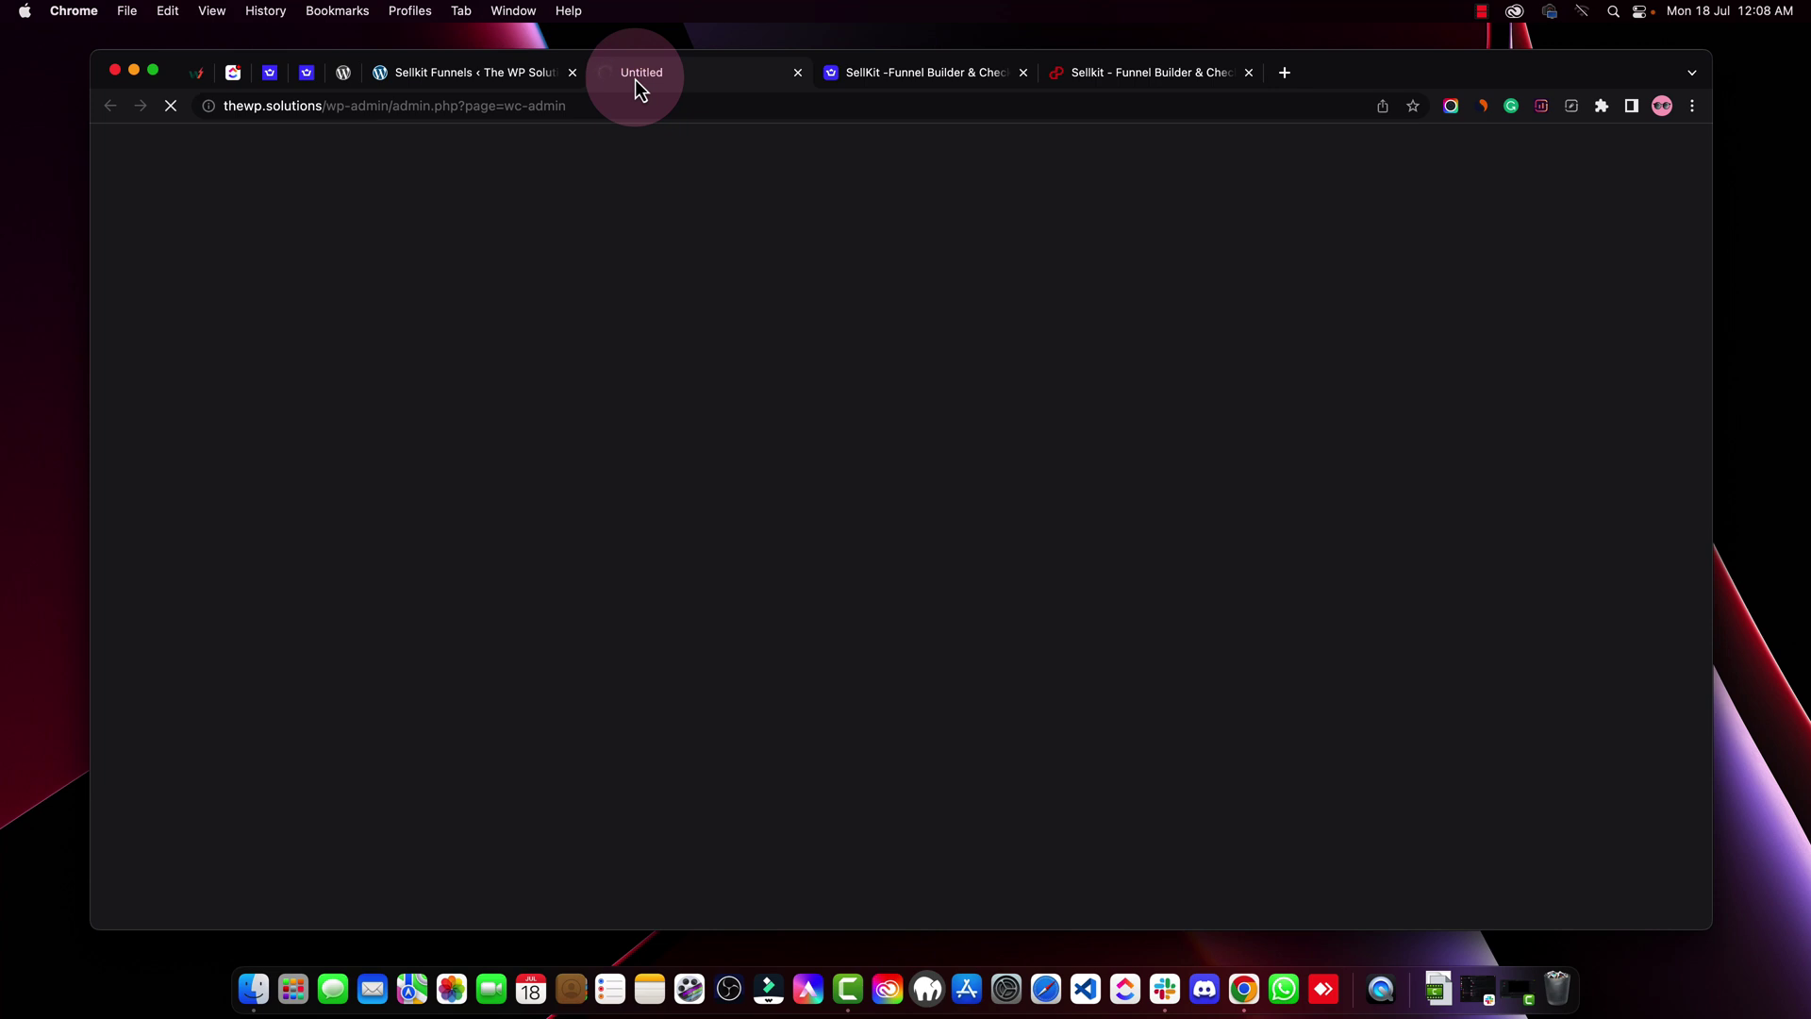
left_click(485, 85)
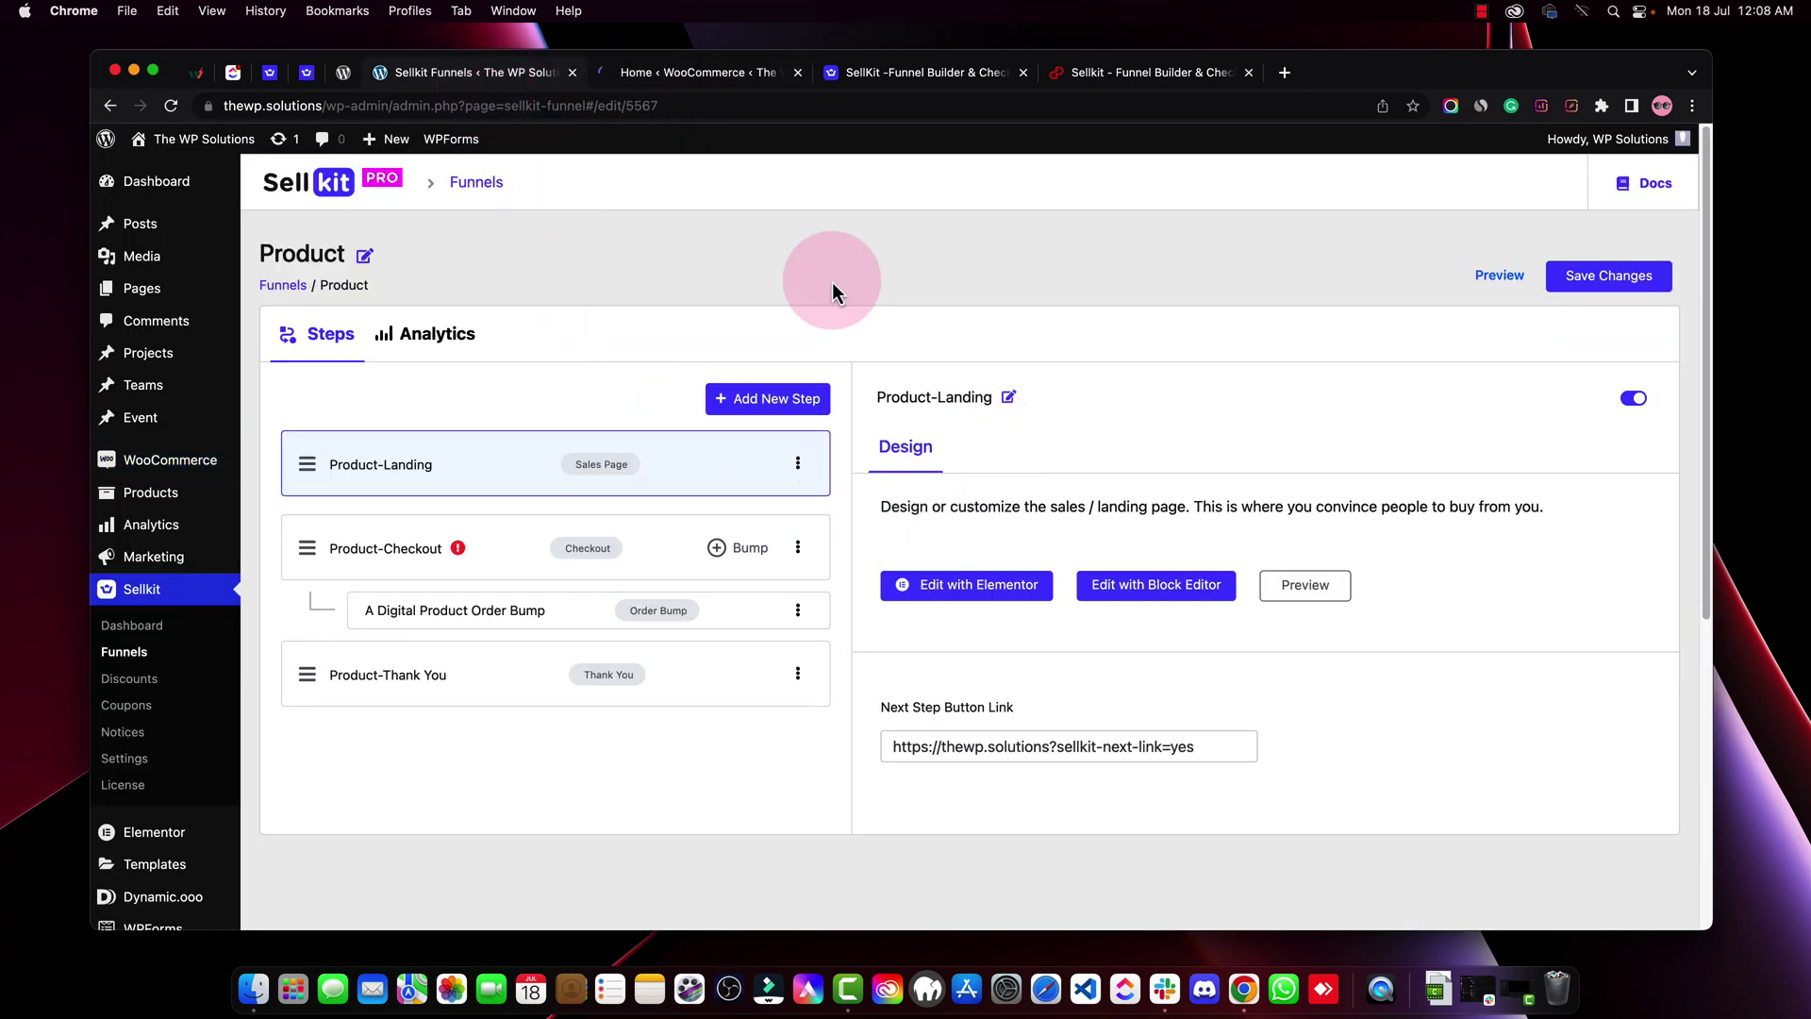
left_click(659, 75)
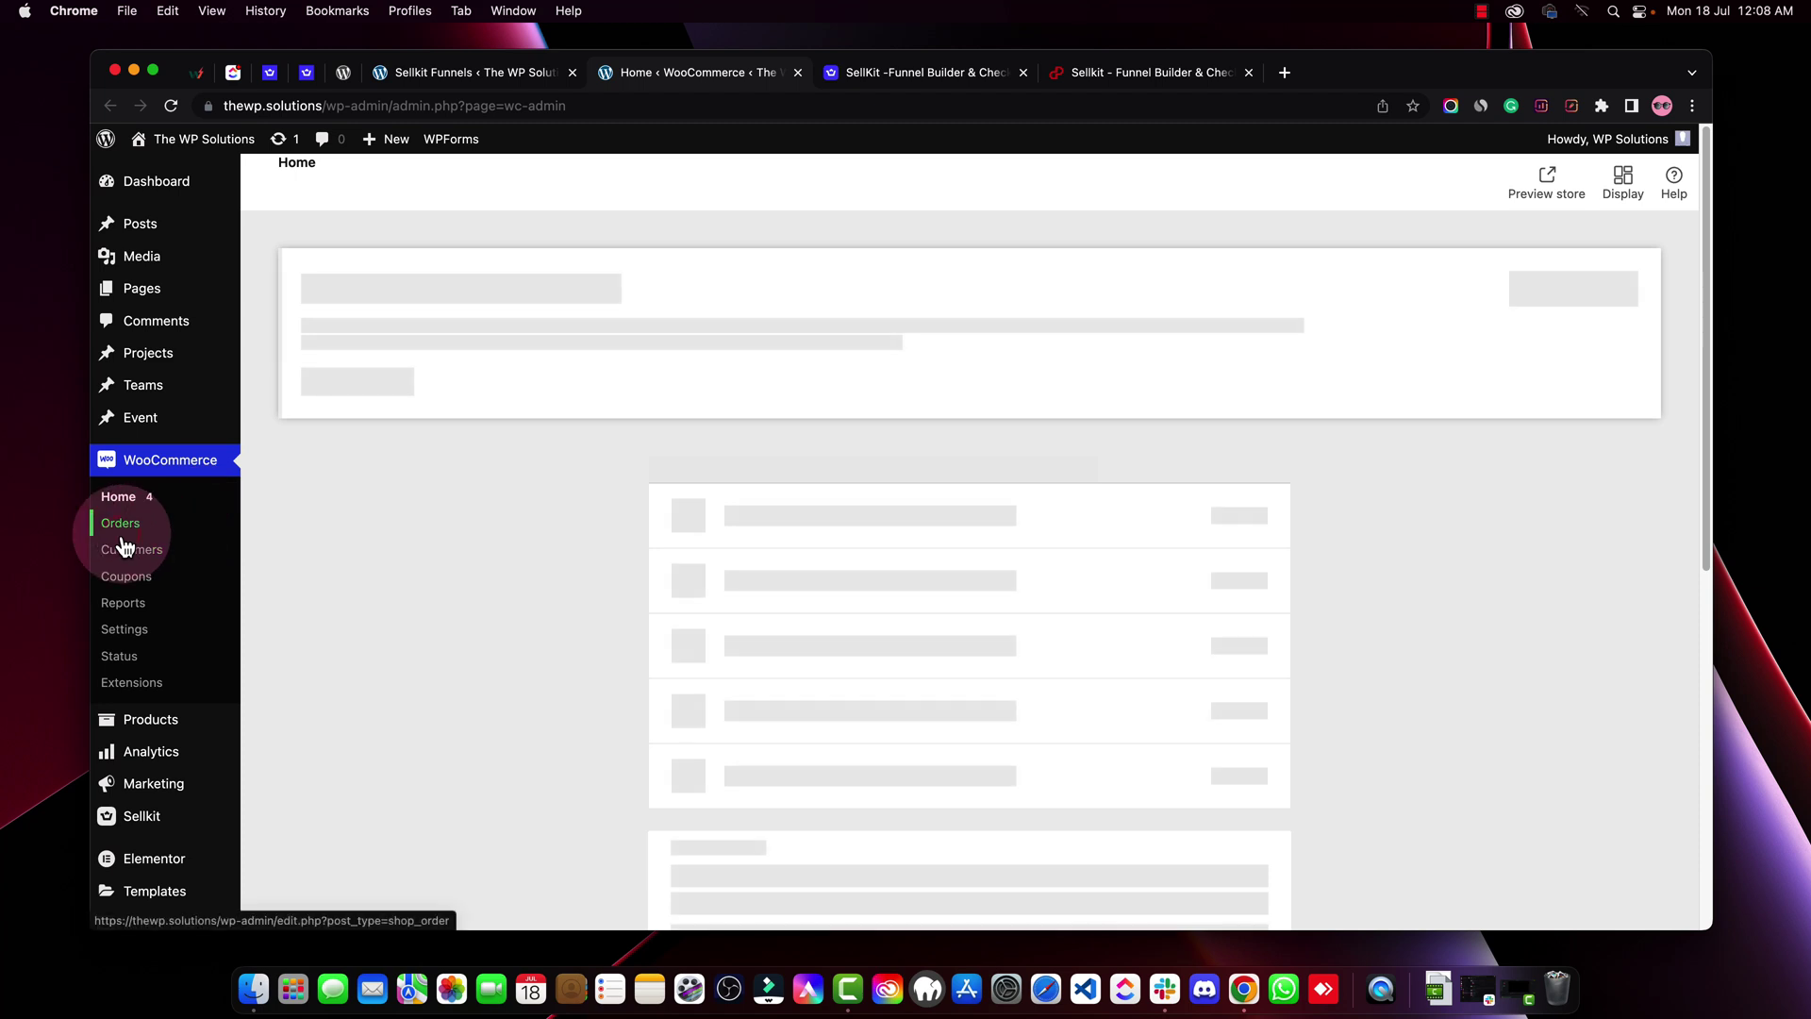
Open the list of all WooCommerce products and look over the existing products
left_click_drag(121, 524, 182, 734)
left_click(885, 392)
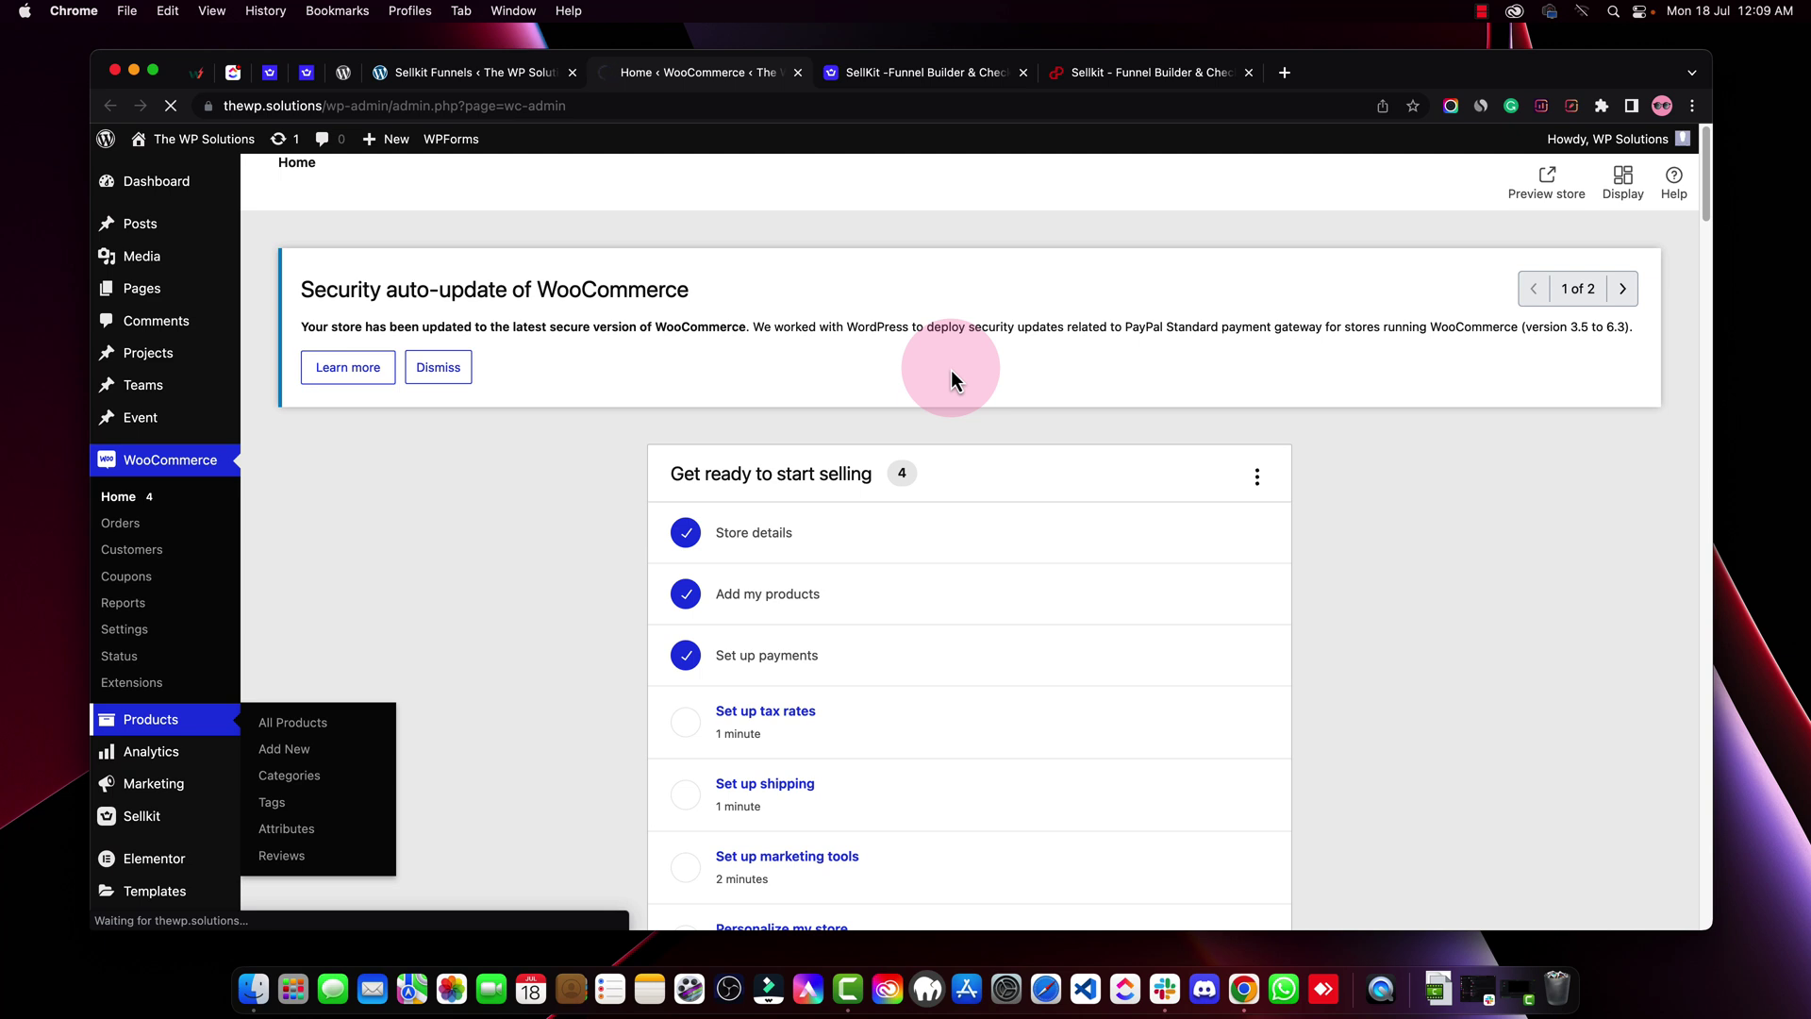
scroll(608, 475, "down", 2)
scroll(608, 475, "down", 3)
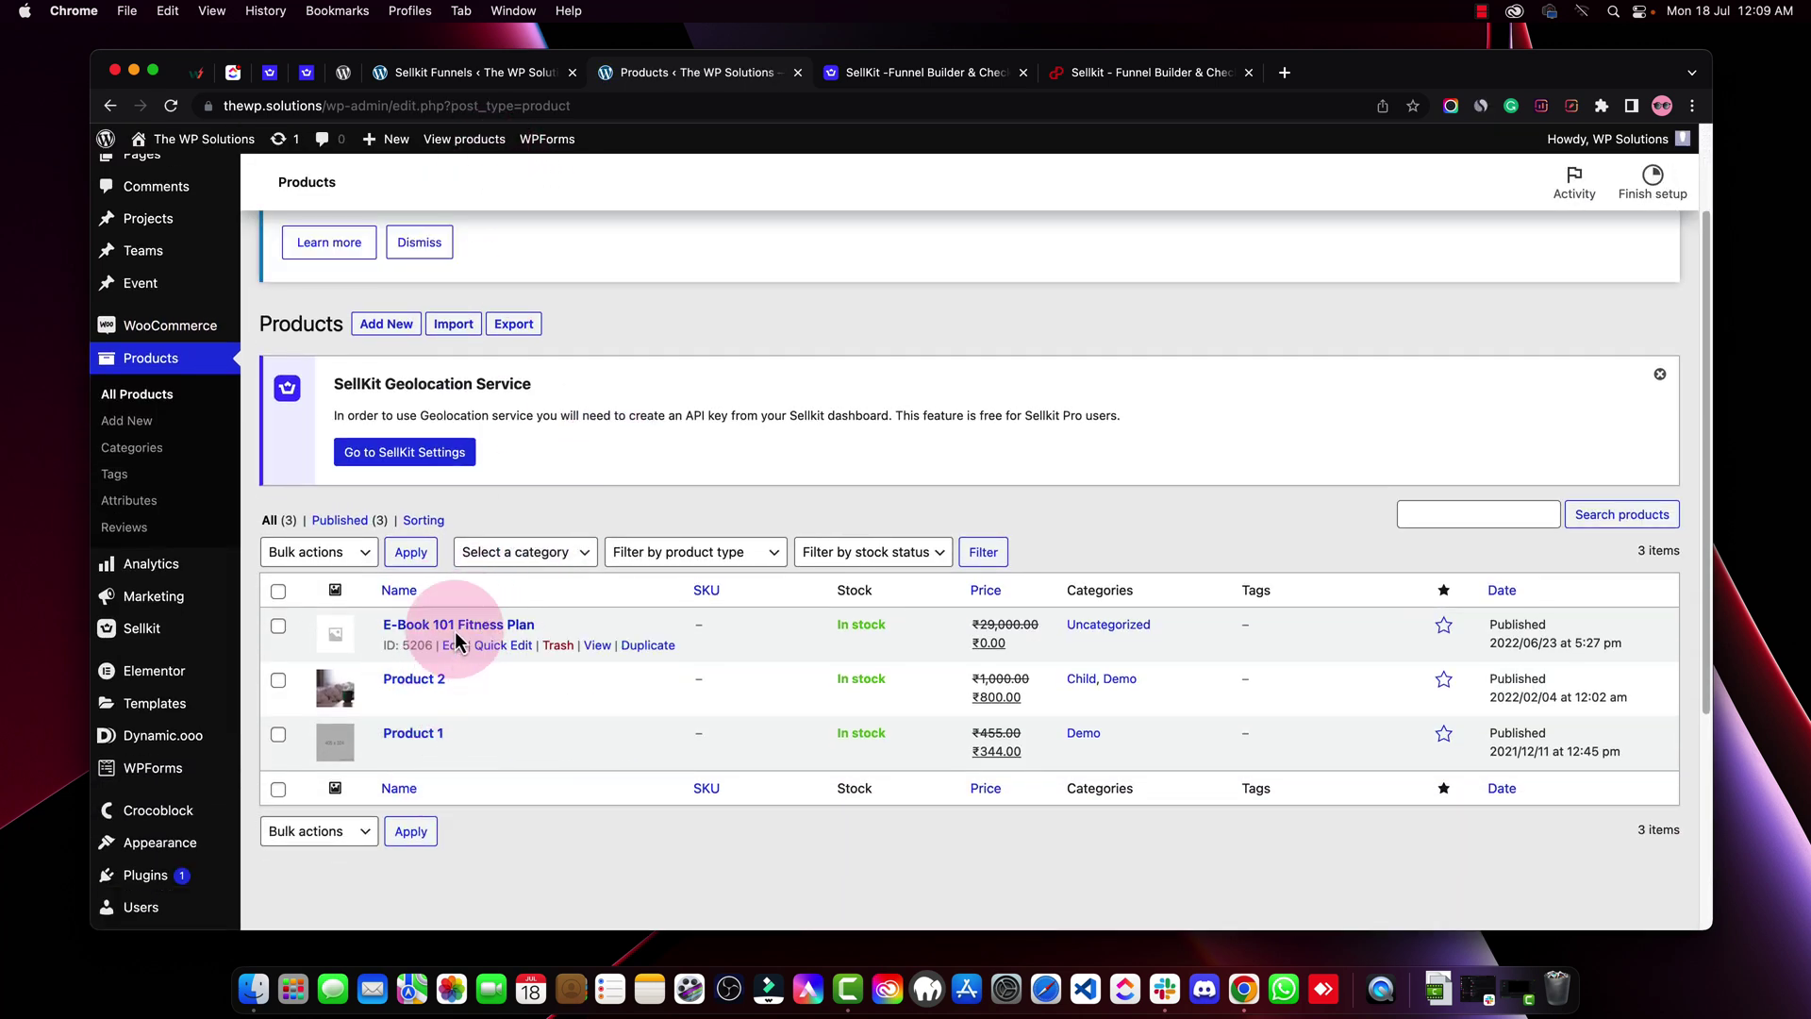
Return to the Product funnel, preview its Product-Landing sales page and examine the whole page
left_click(467, 83)
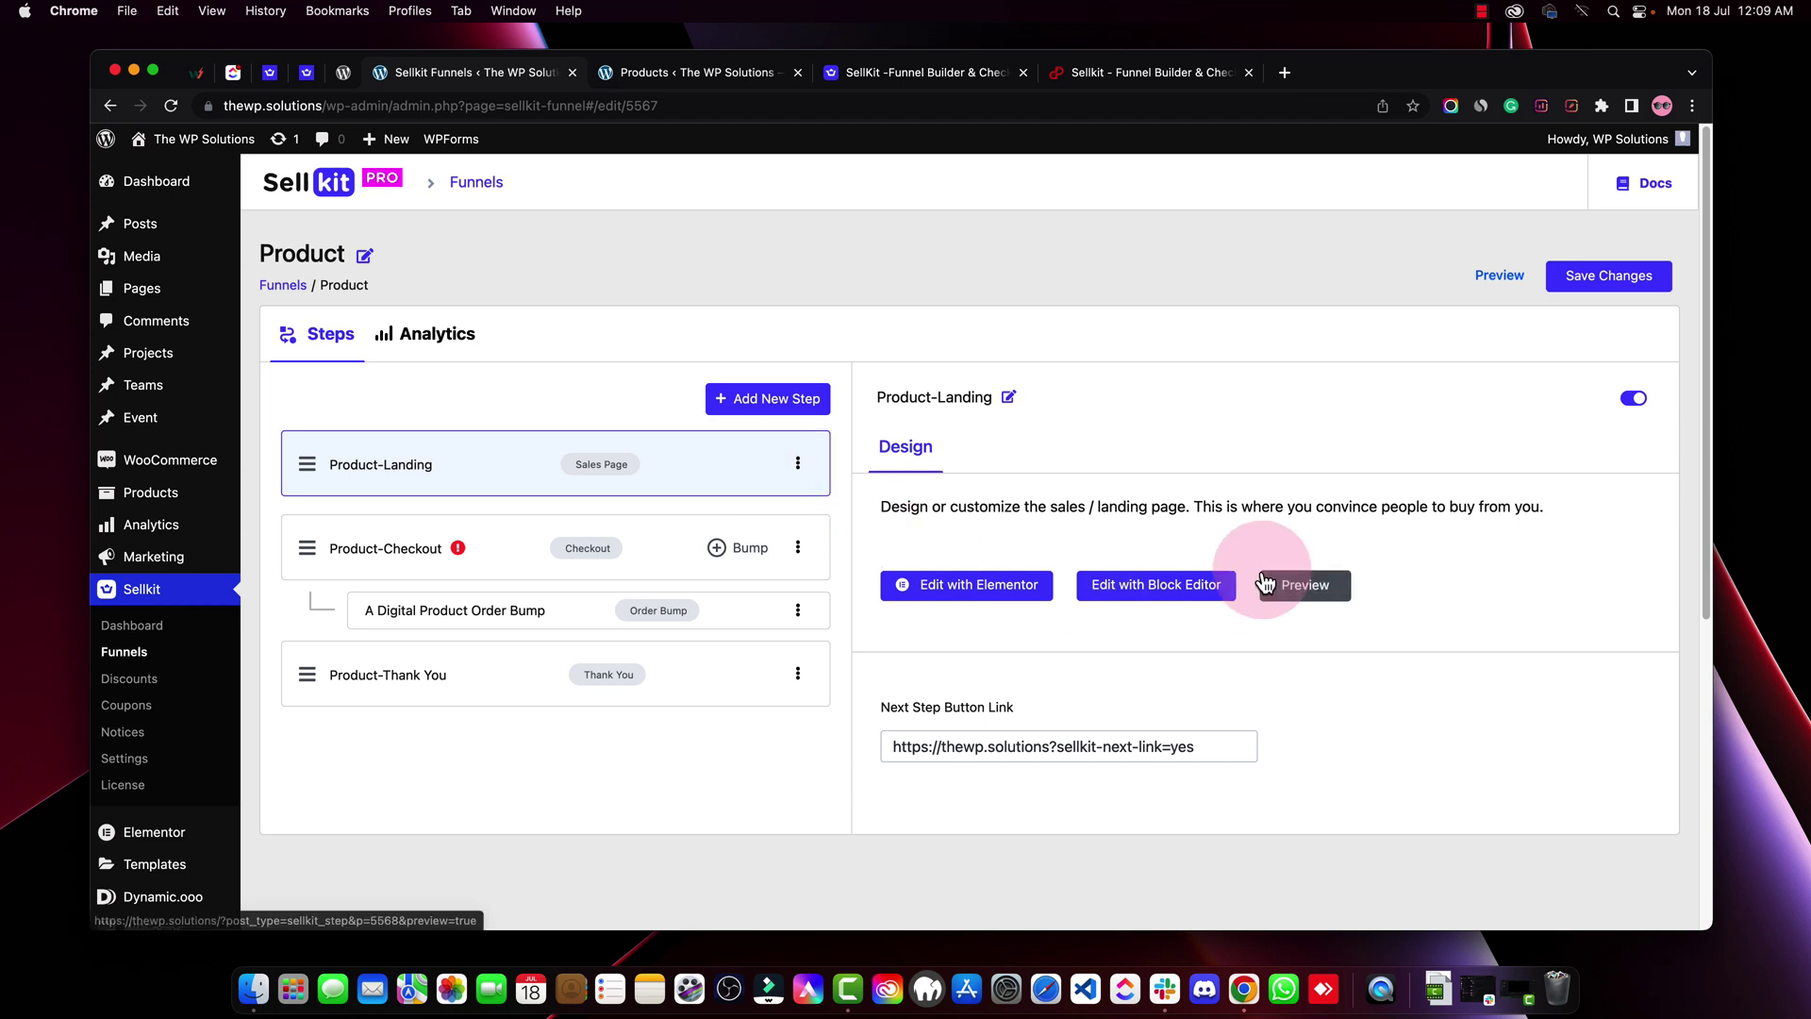
left_click(1305, 585)
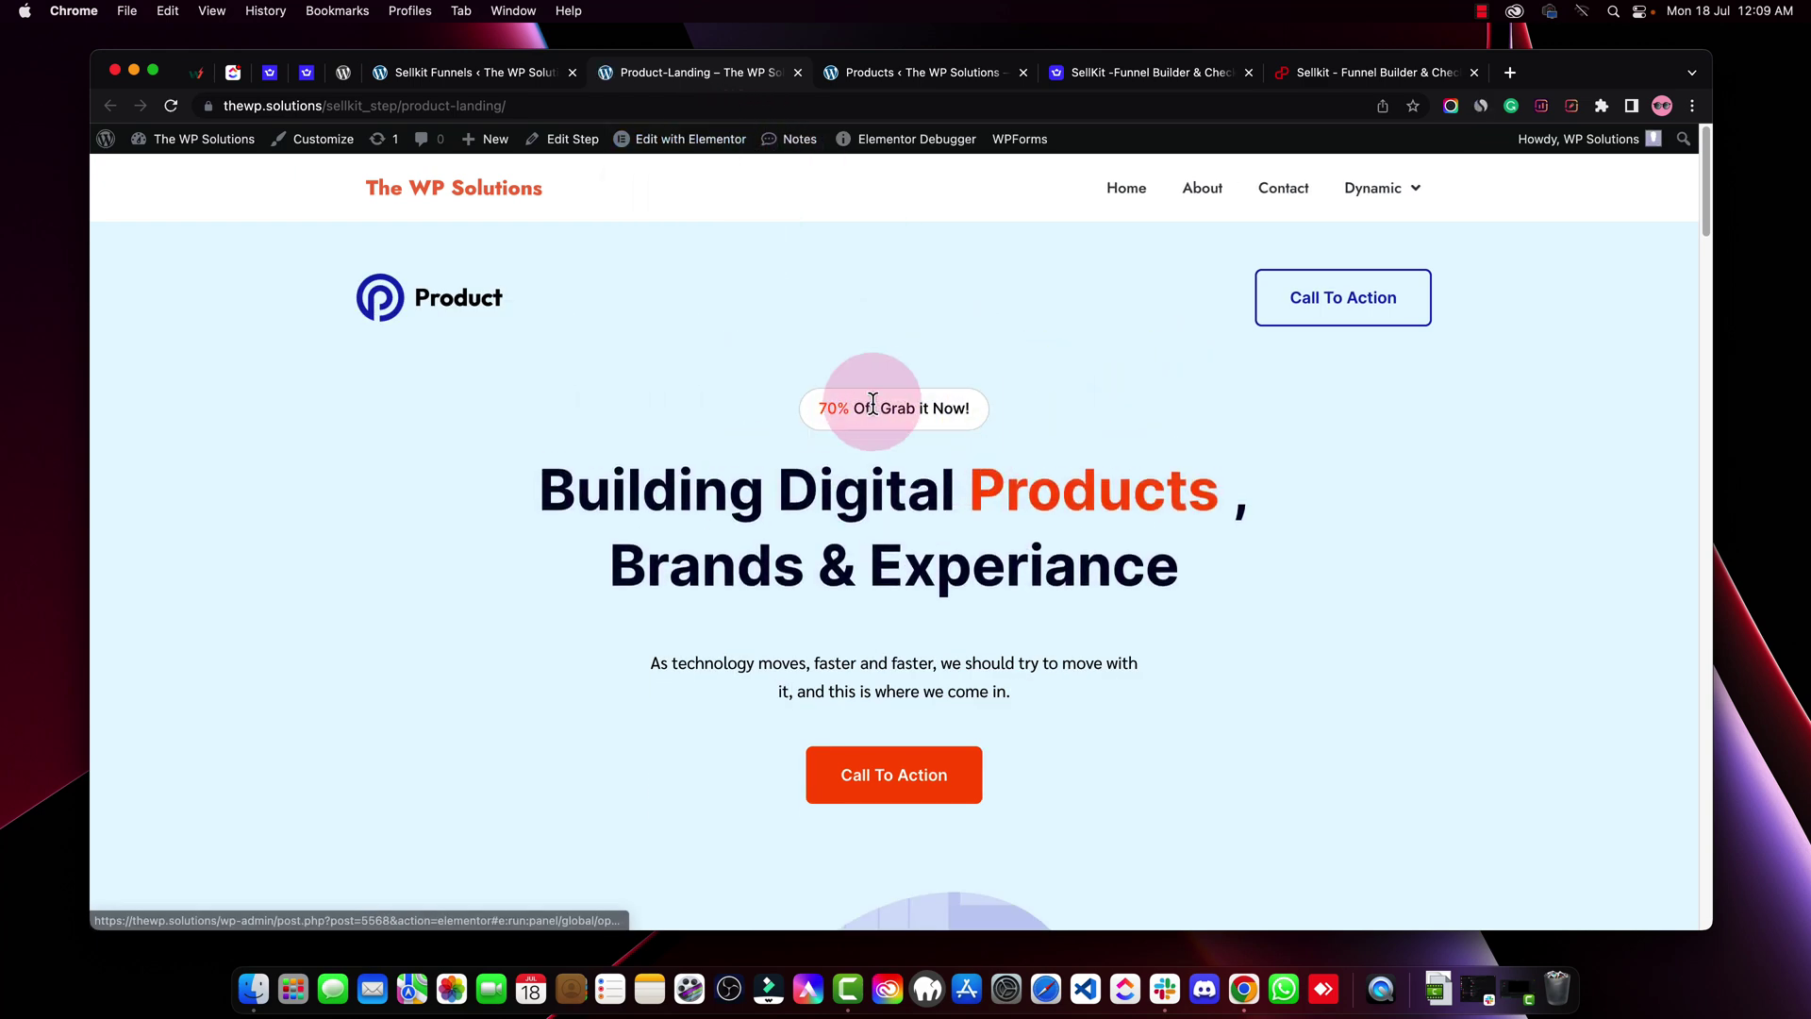
scroll(806, 541, "down", 5)
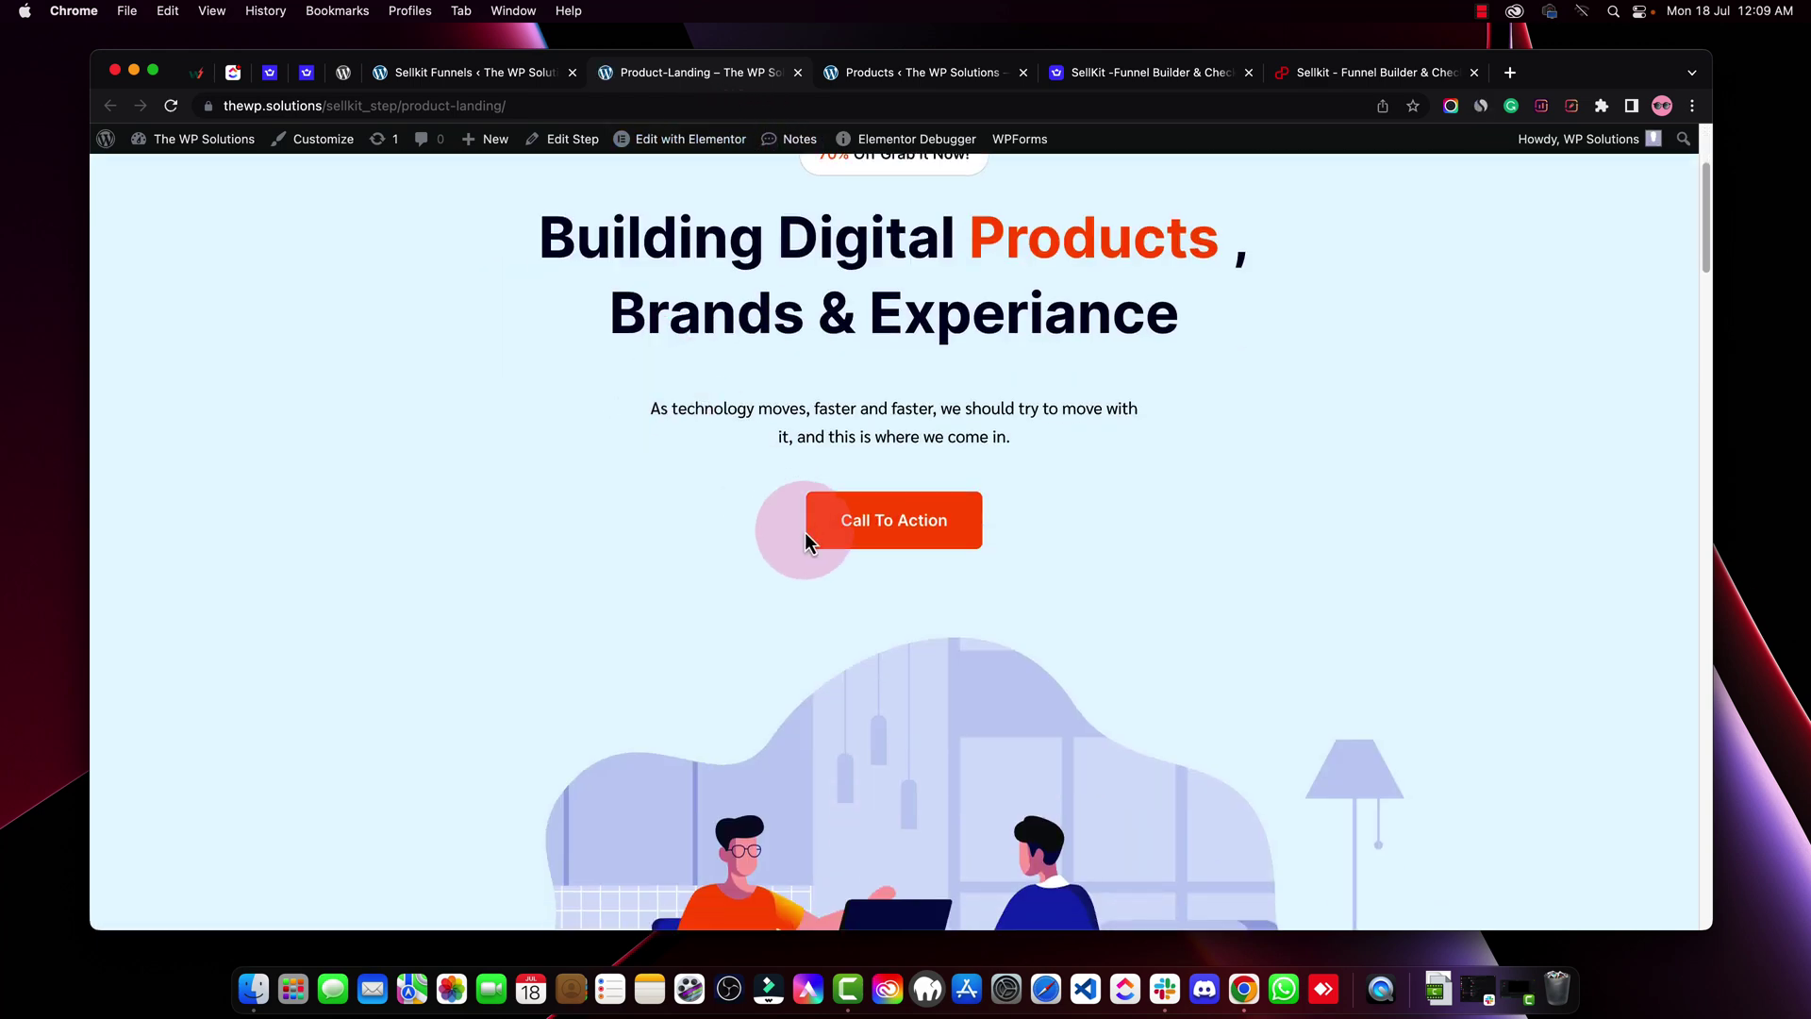
scroll(1179, 529, "down", 10)
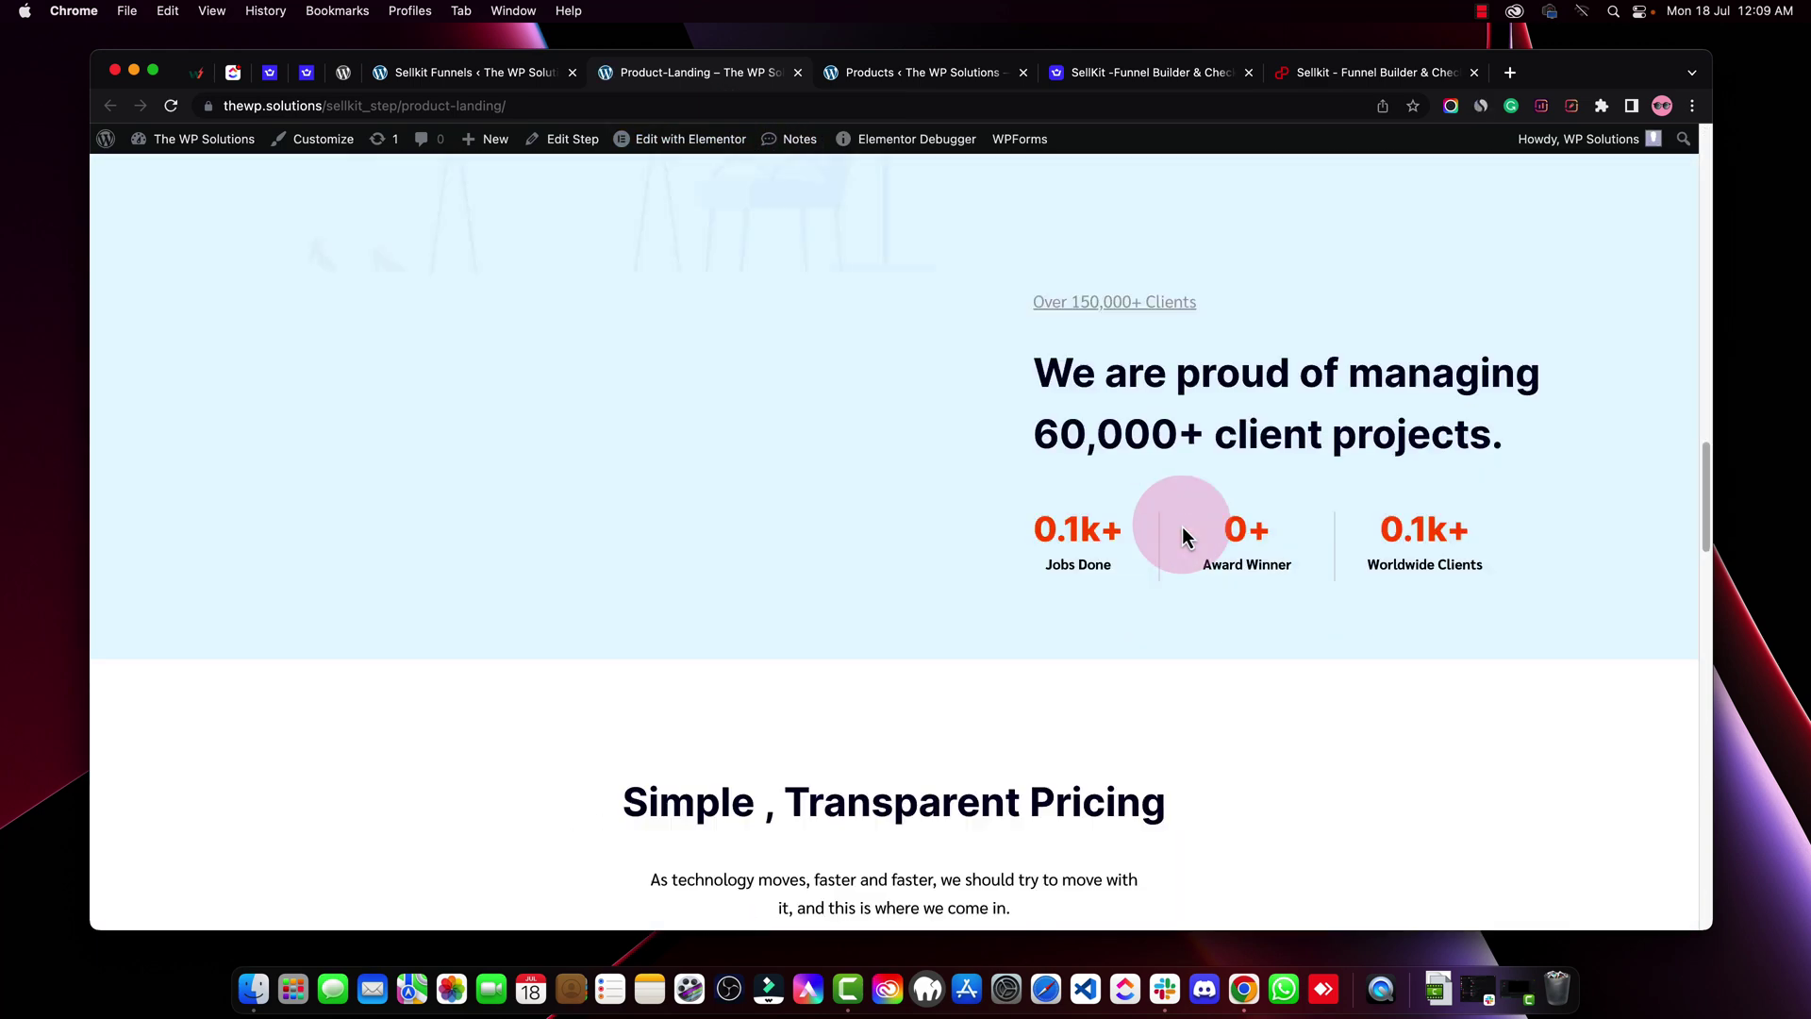
scroll(1181, 534, "up", 5)
scroll(1181, 534, "down", 15)
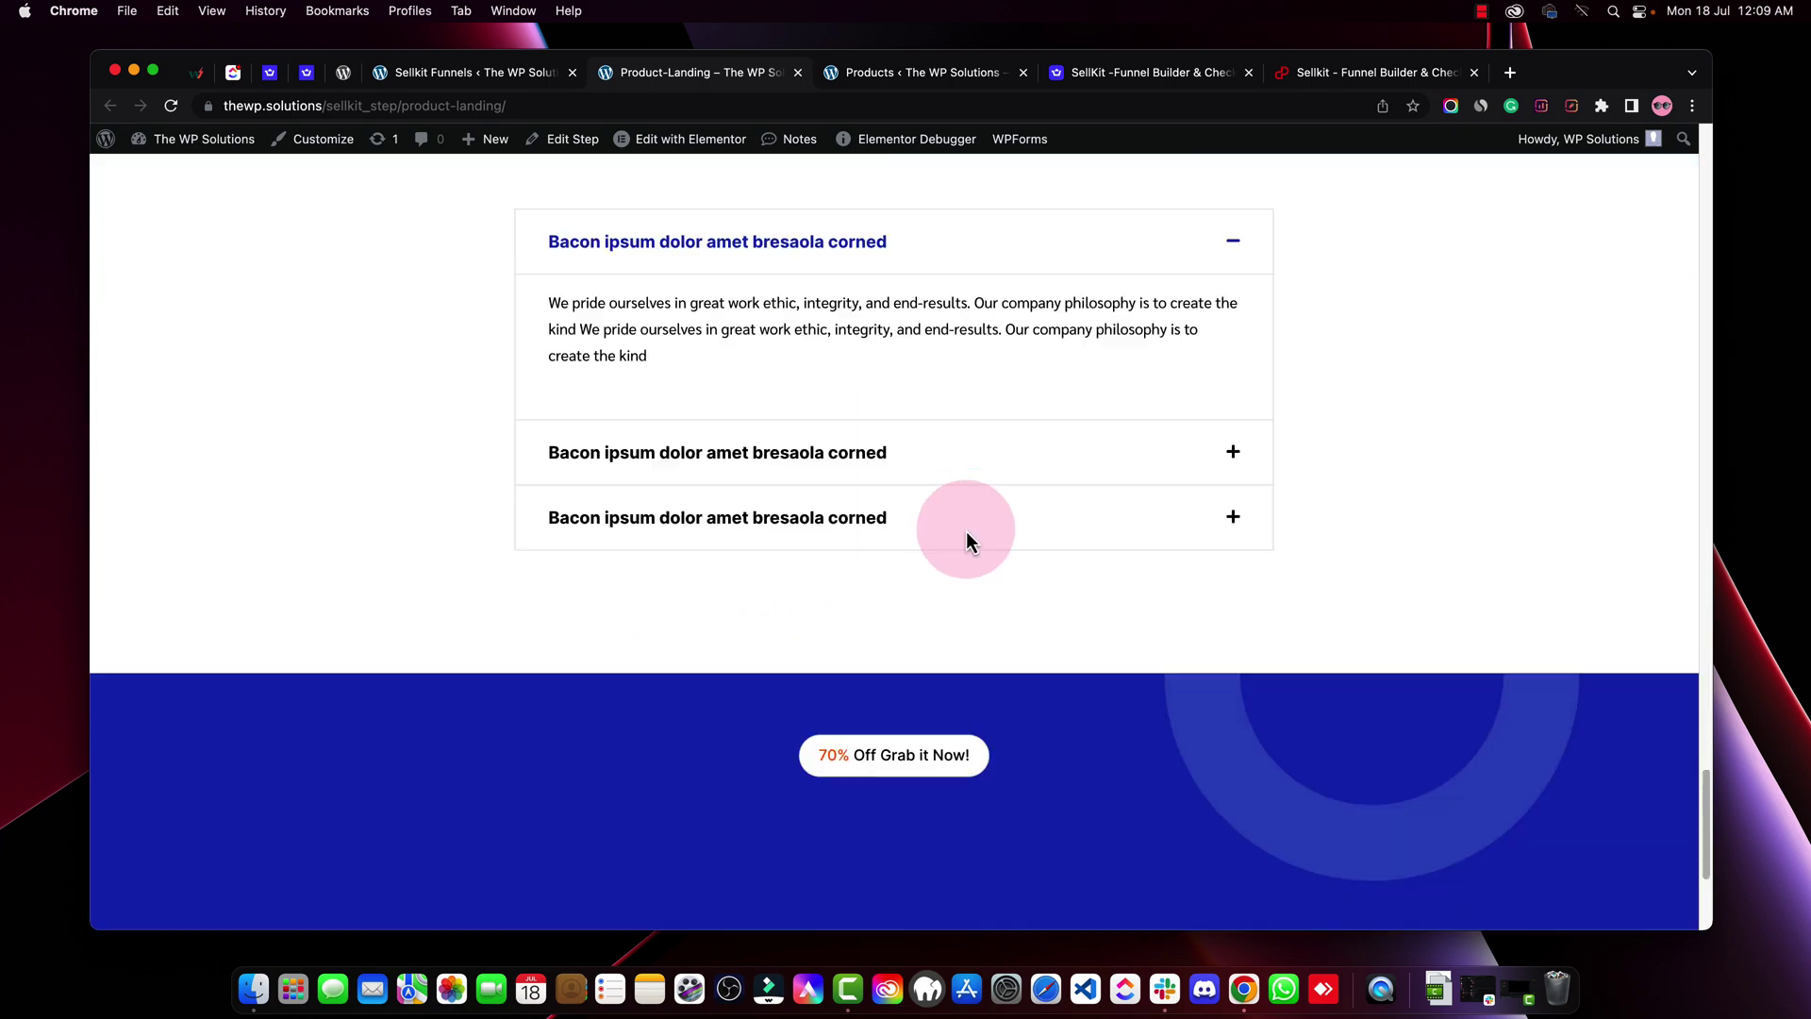
scroll(966, 538, "down", 4)
scroll(1000, 533, "up", 20)
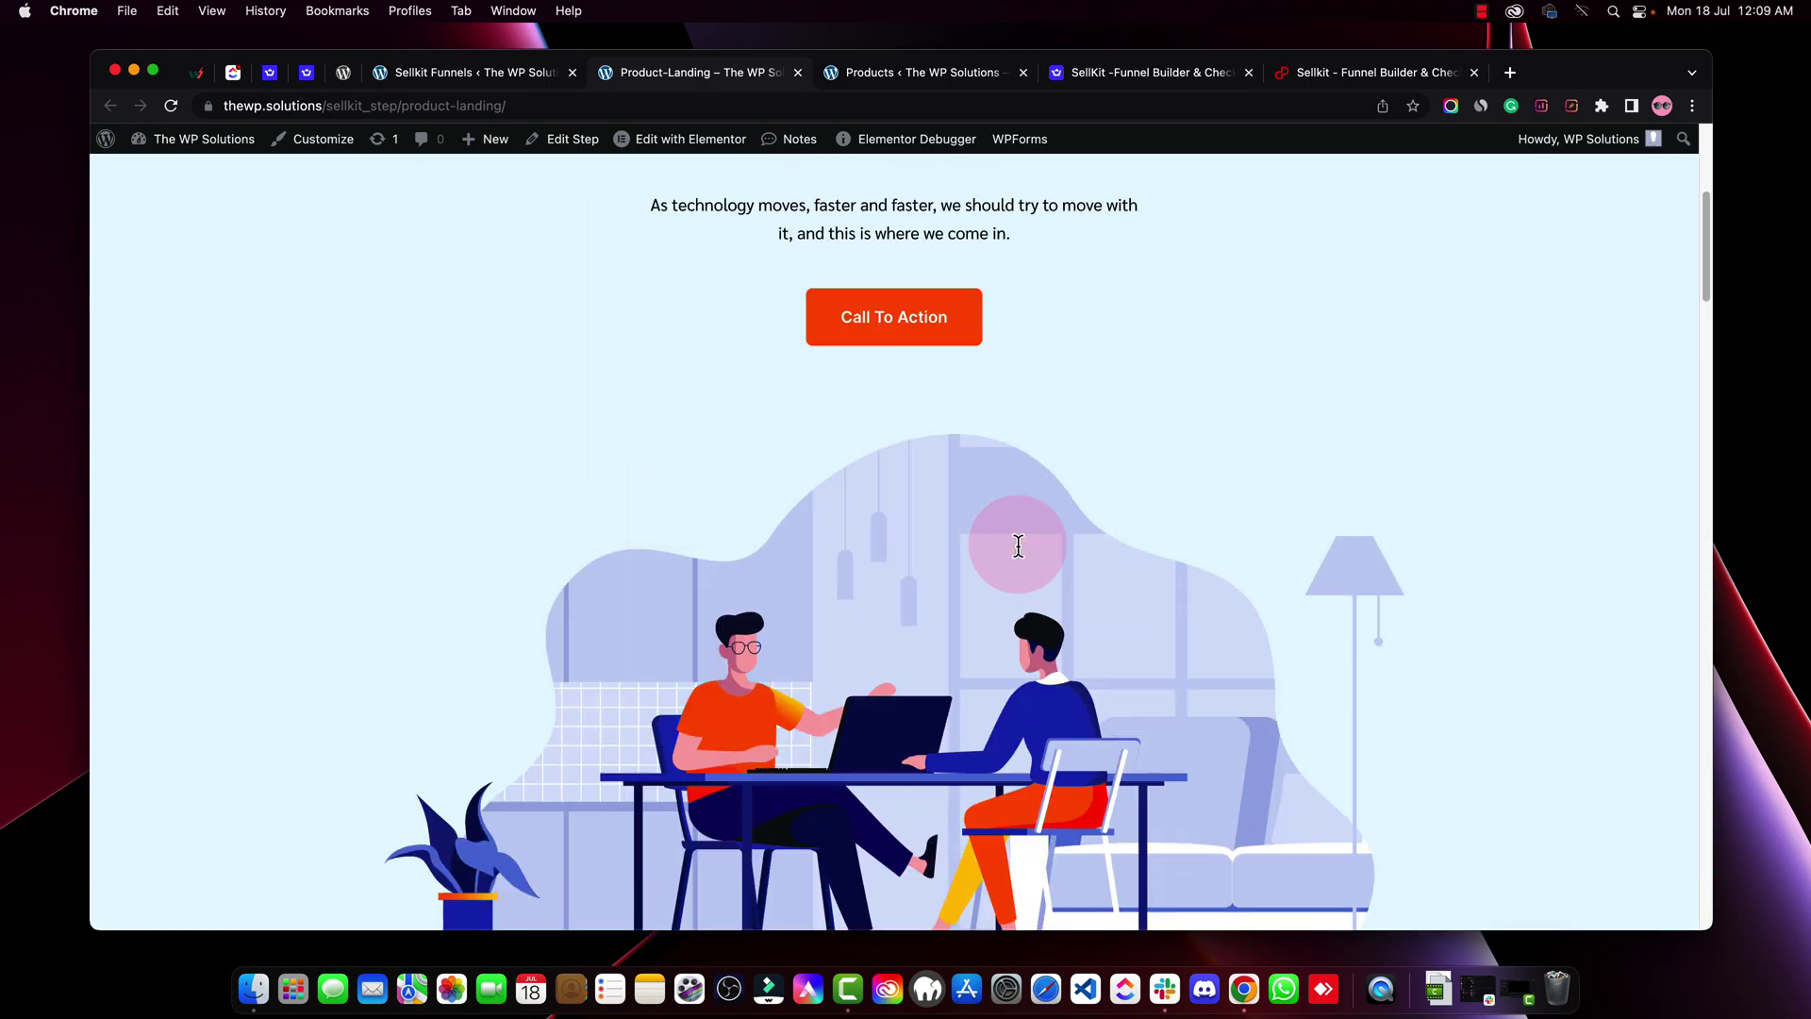
scroll(1018, 546, "up", 5)
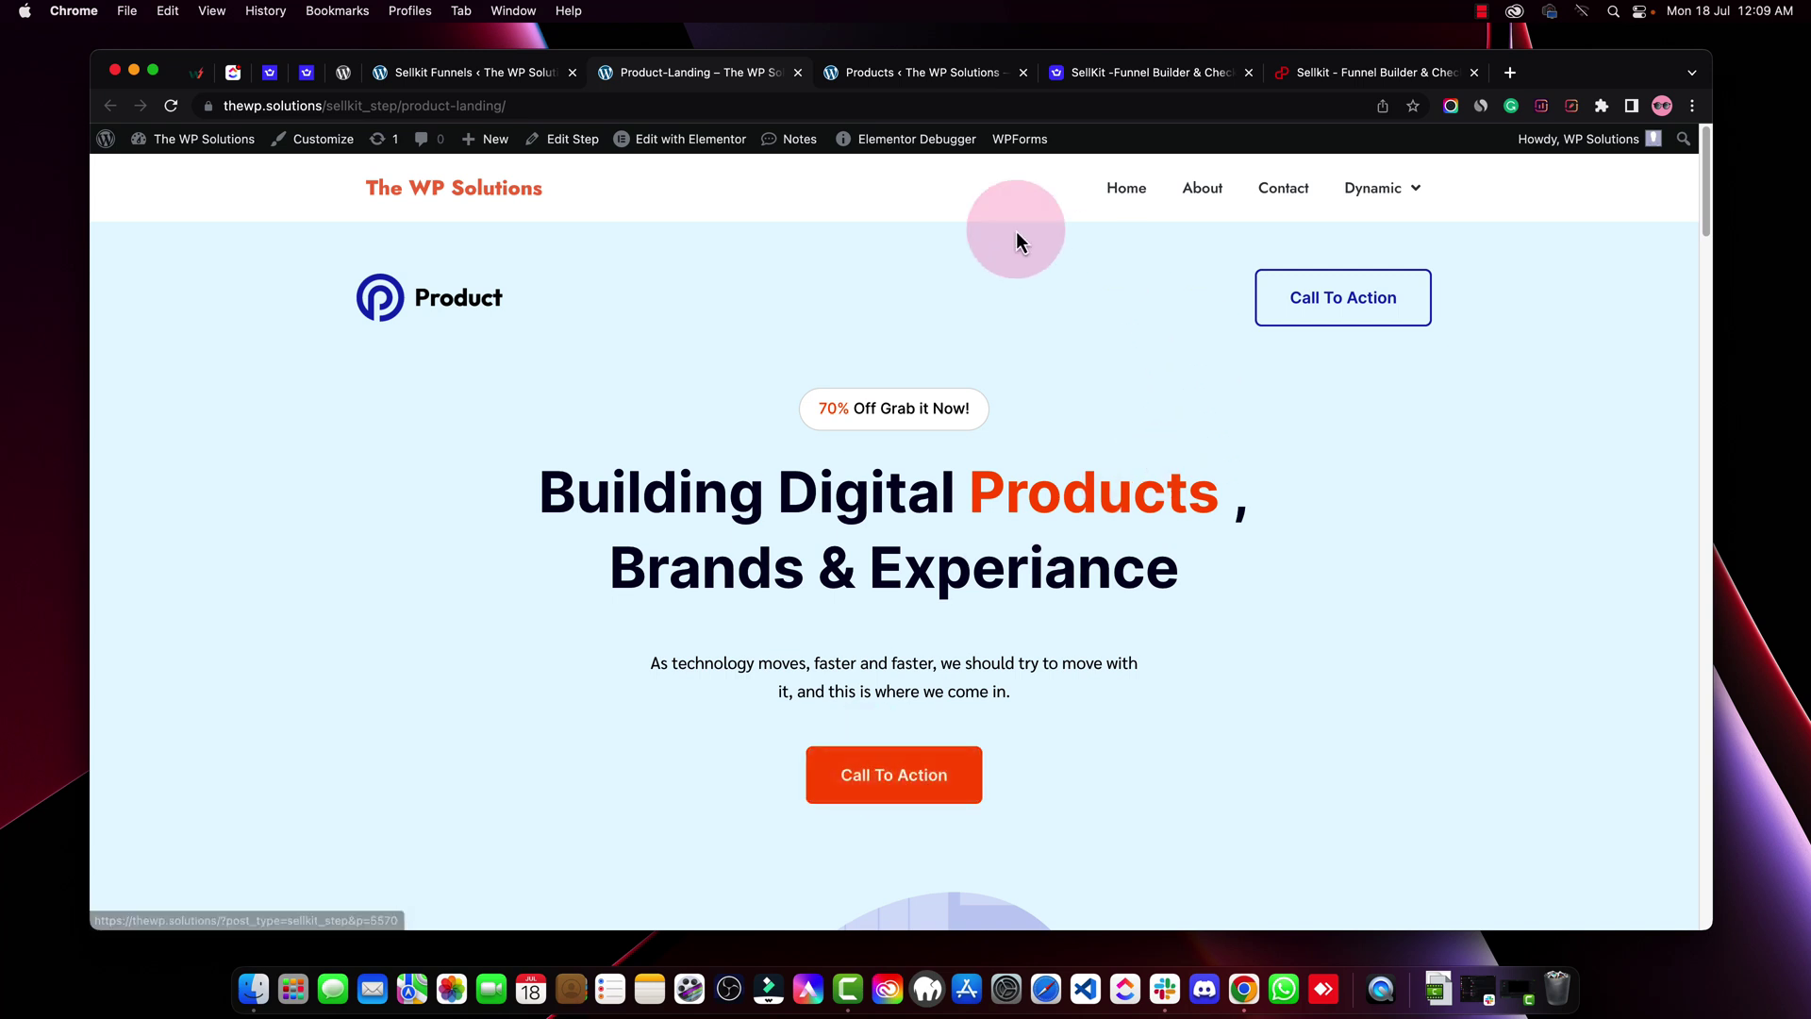
Open the Product-Landing page for editing in Elementor
left_click(676, 146)
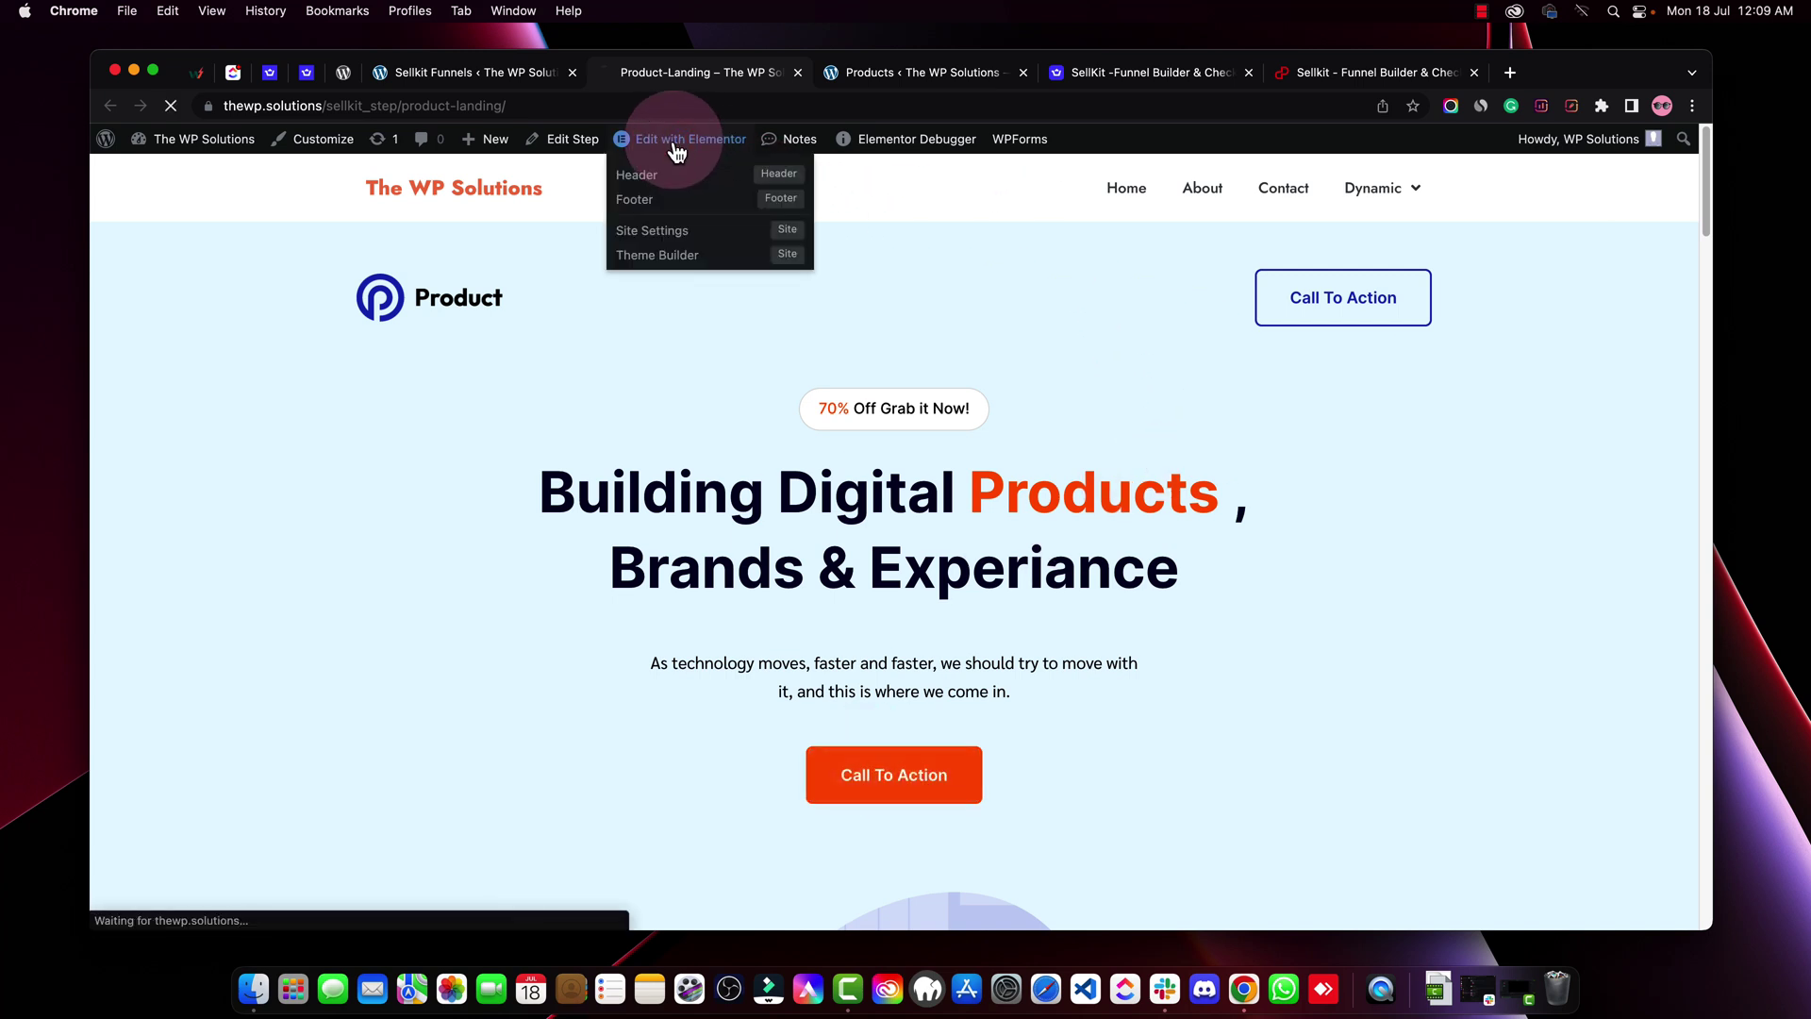
left_click(491, 74)
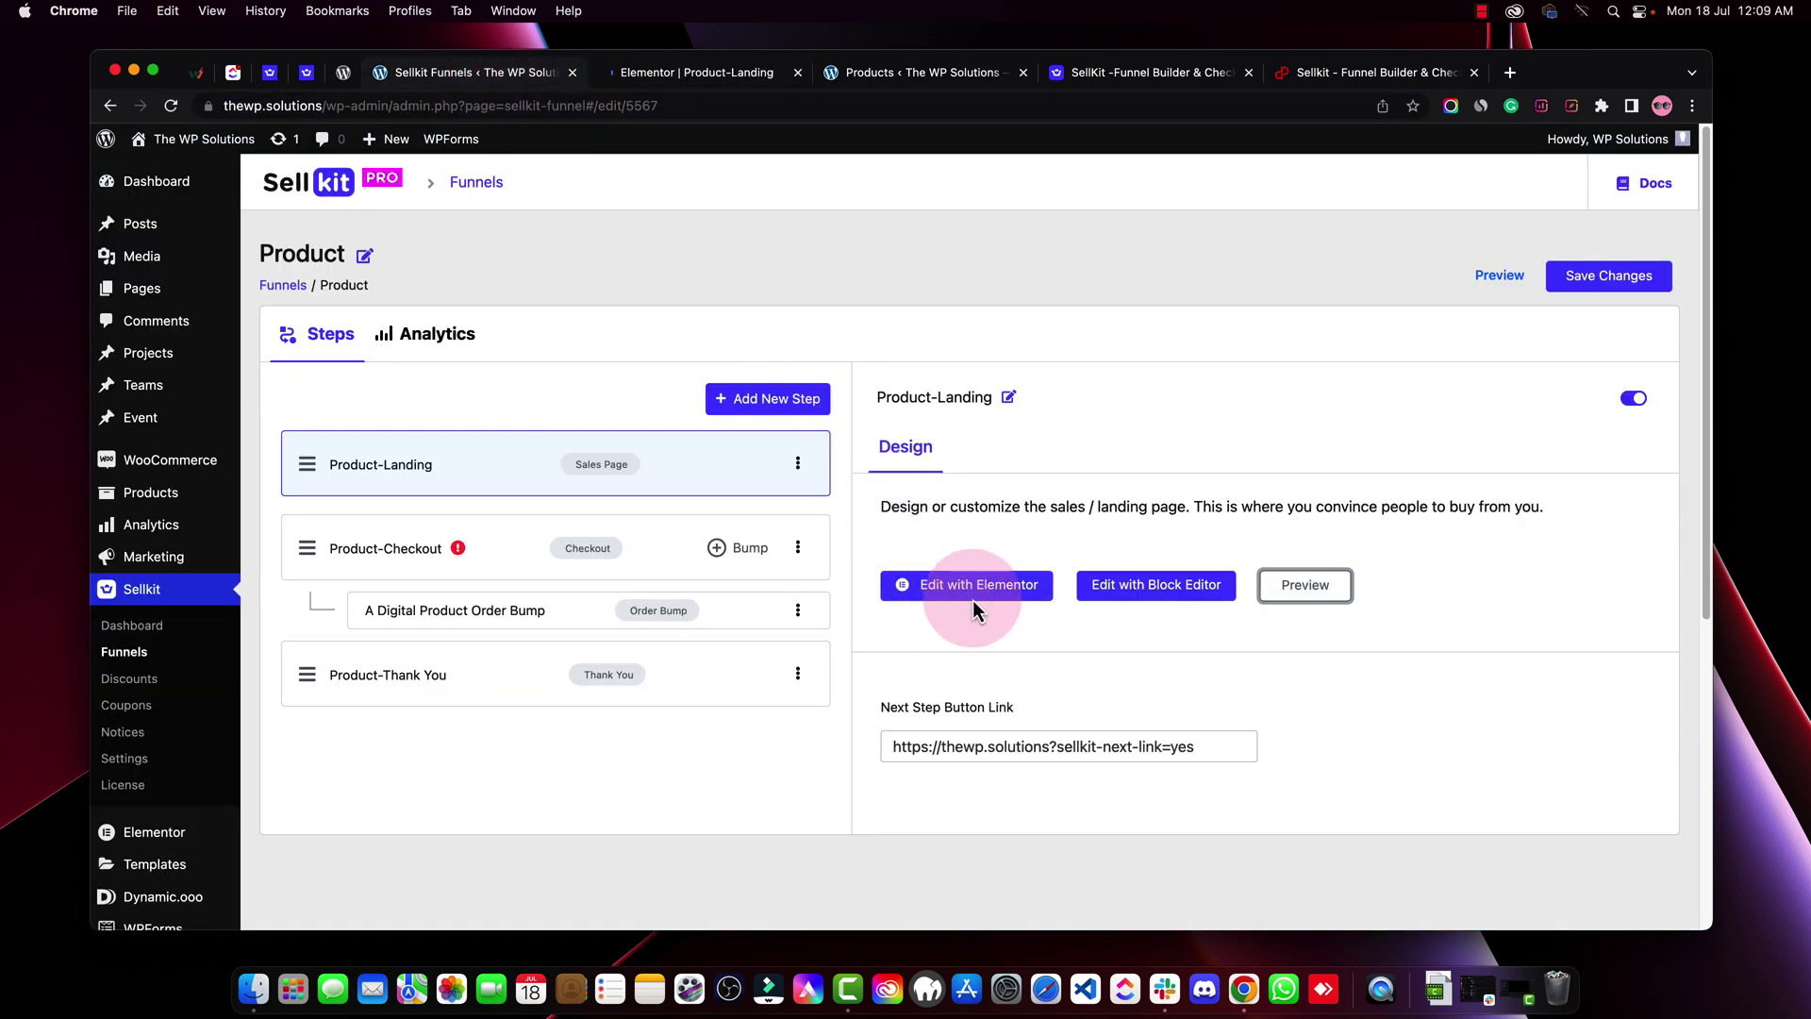
left_click(671, 73)
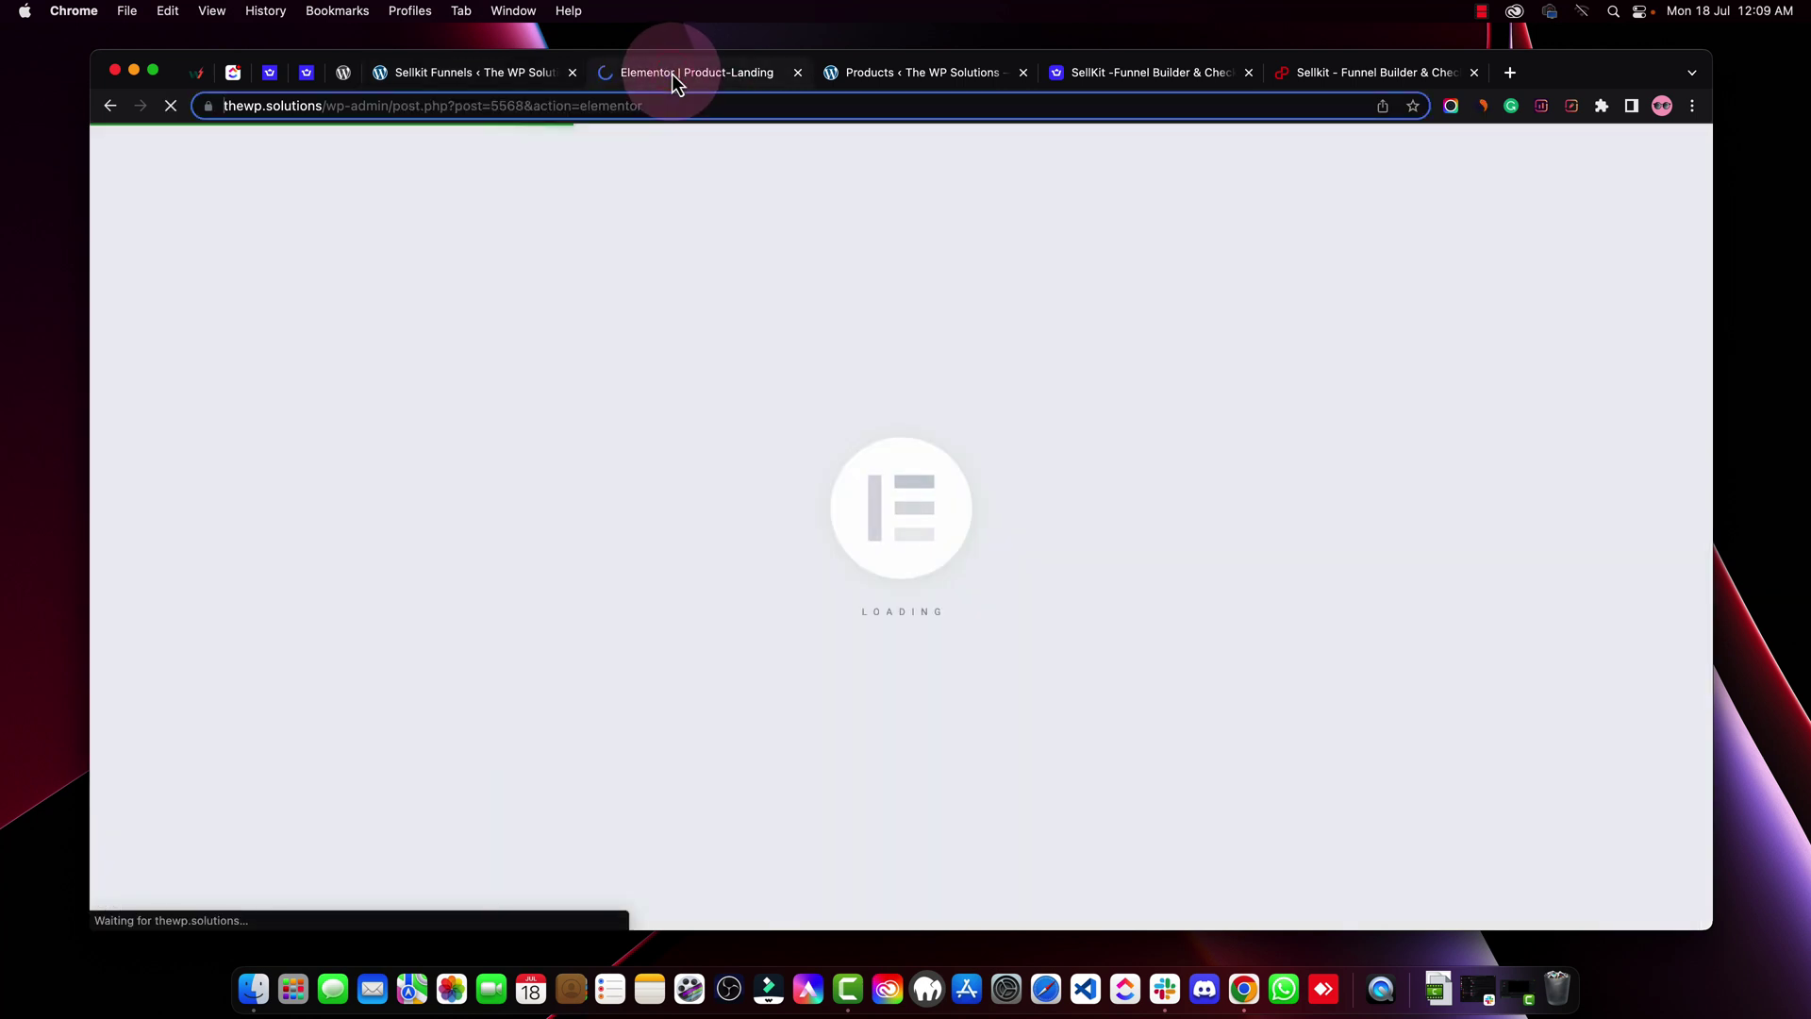
left_click(1016, 257)
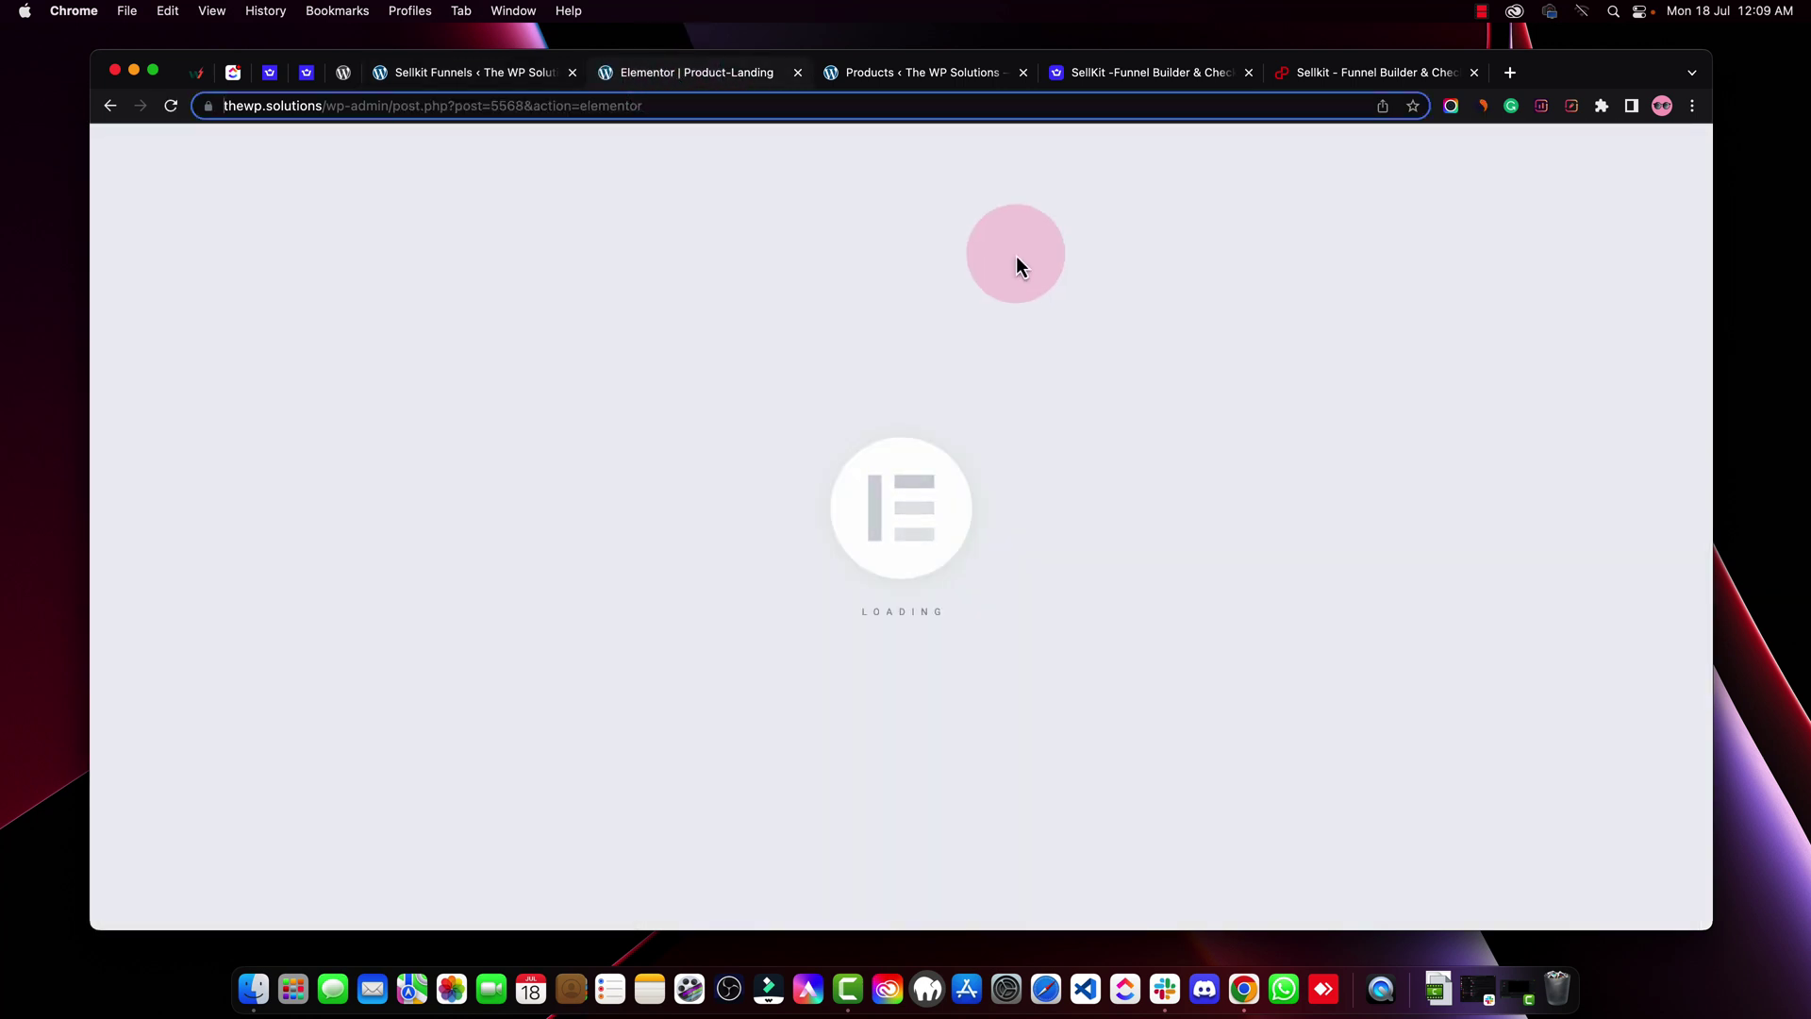
Select the Product-Checkout step in the funnel, preview it in a separate browser tab and examine the checkout page
left_click(511, 71)
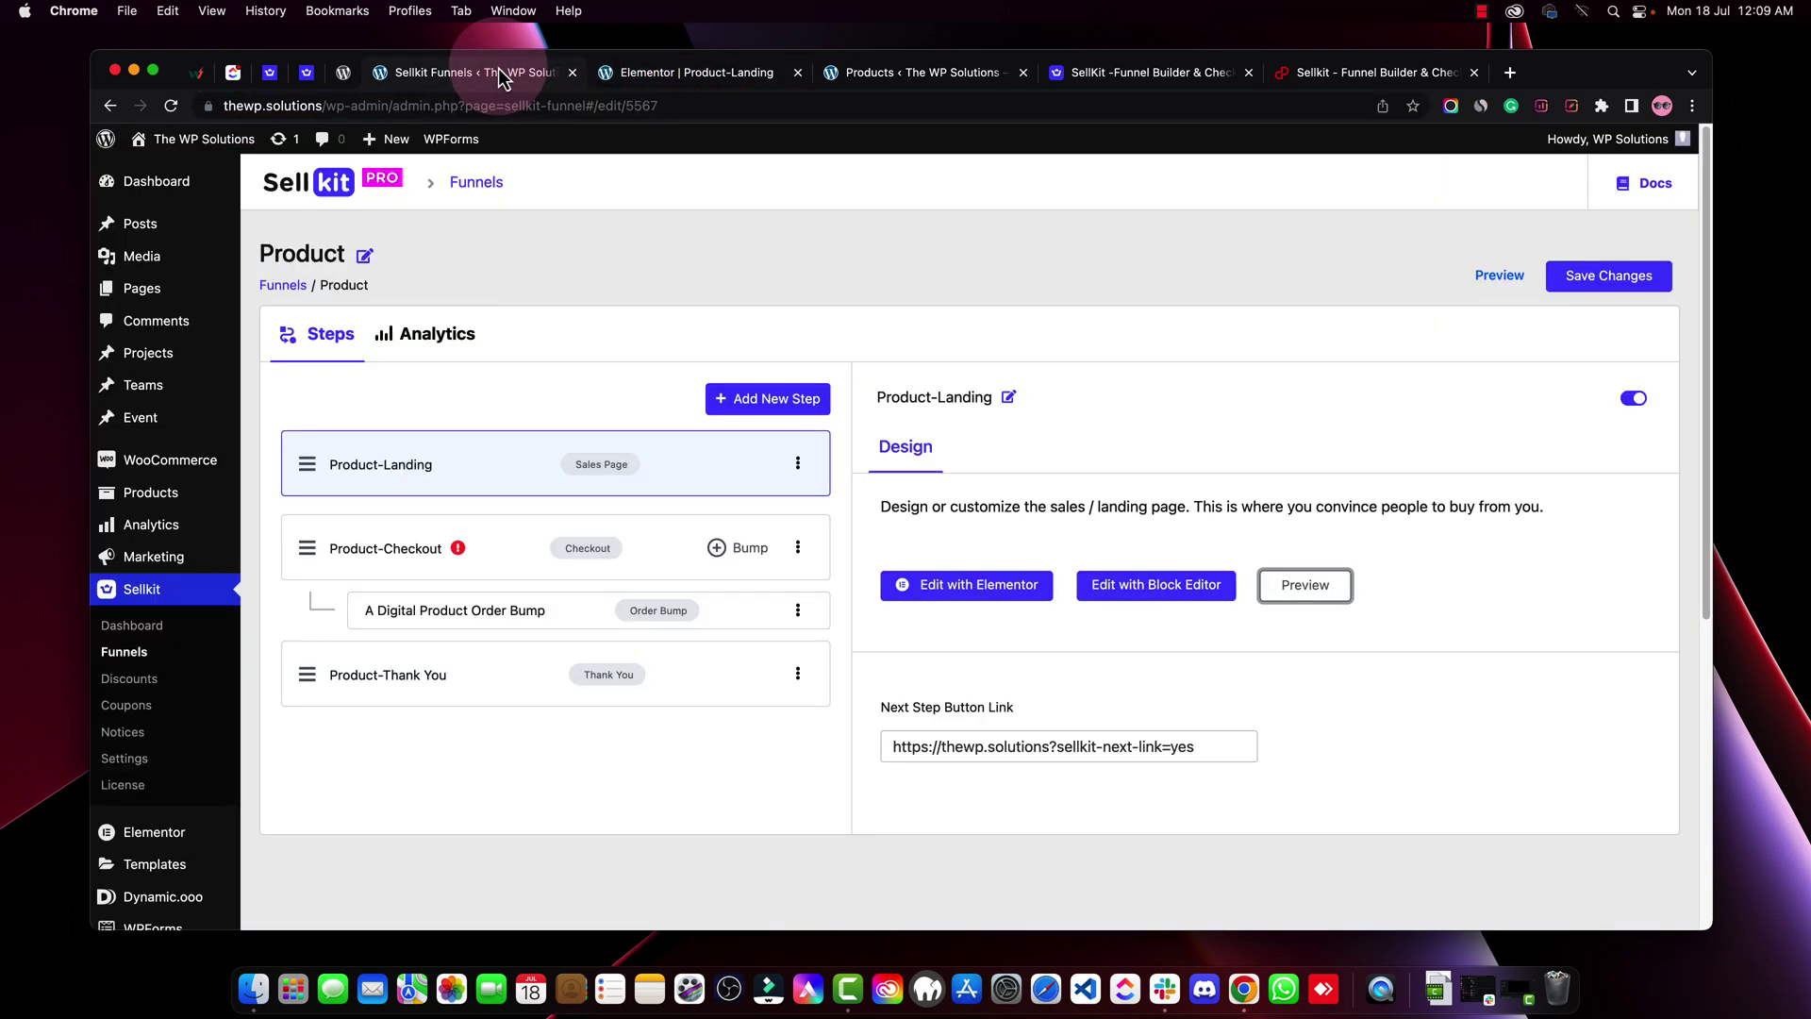
left_click(406, 547)
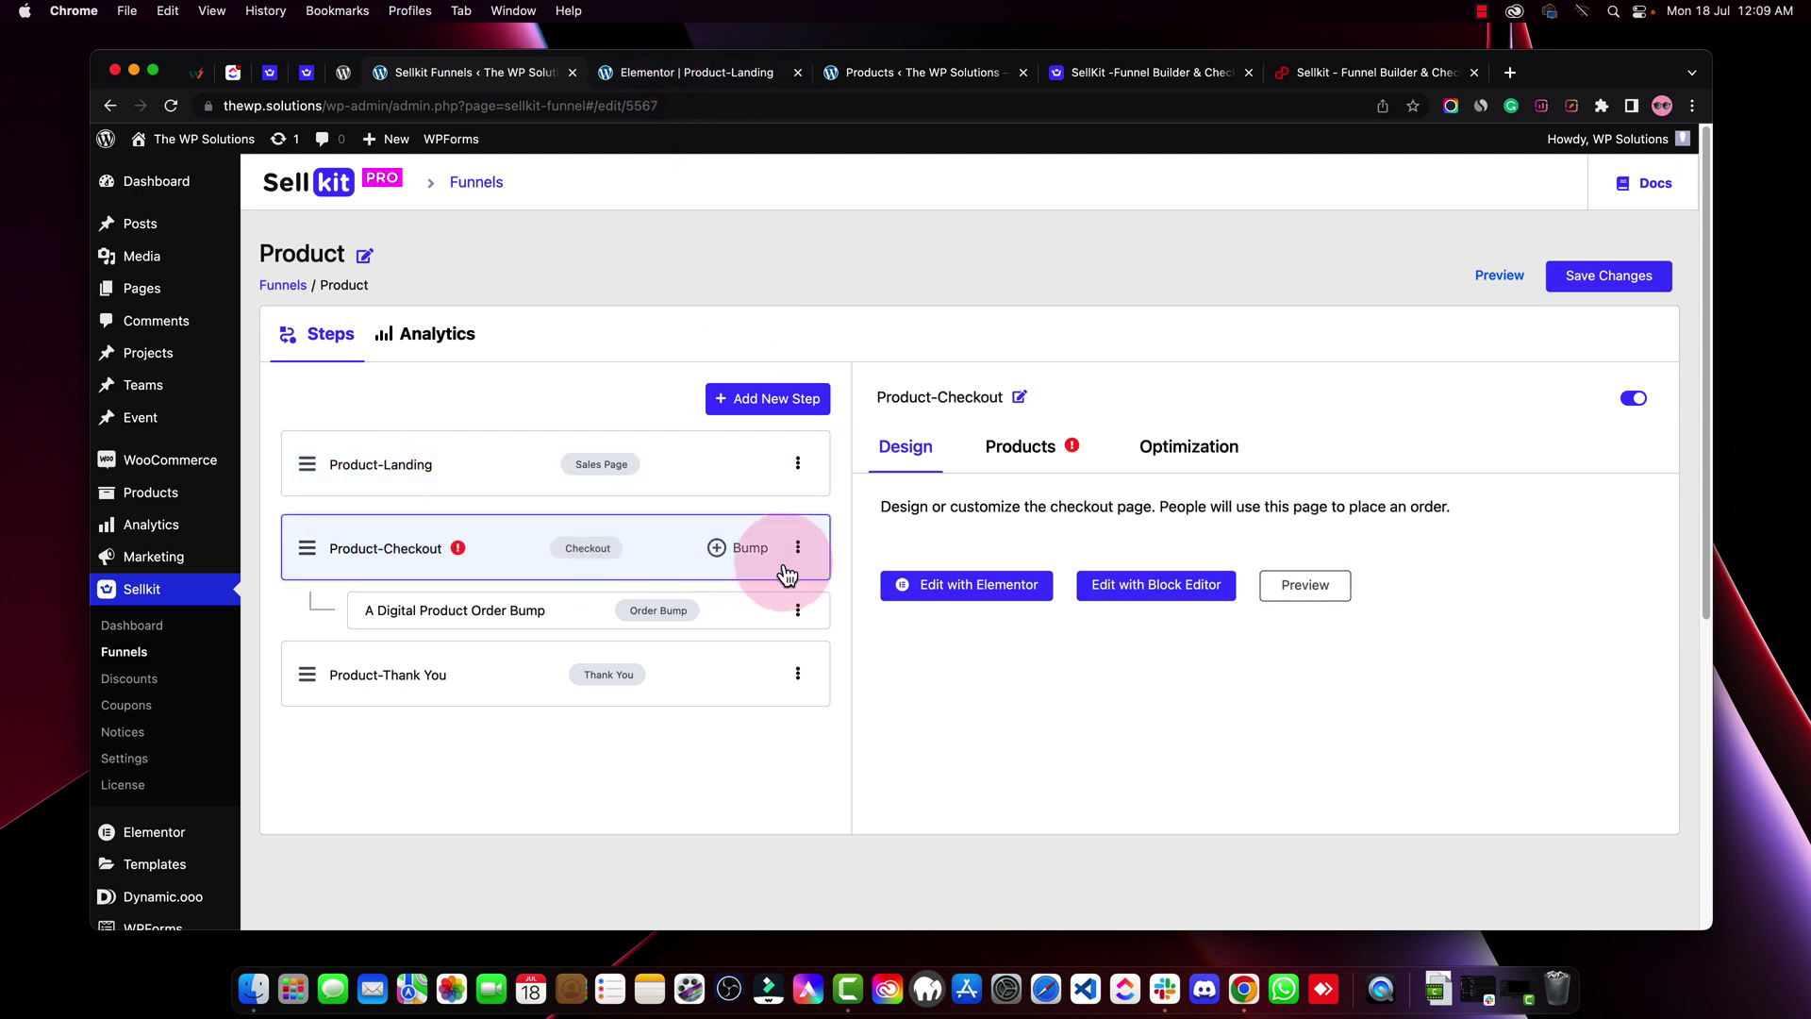
right_click(1322, 592)
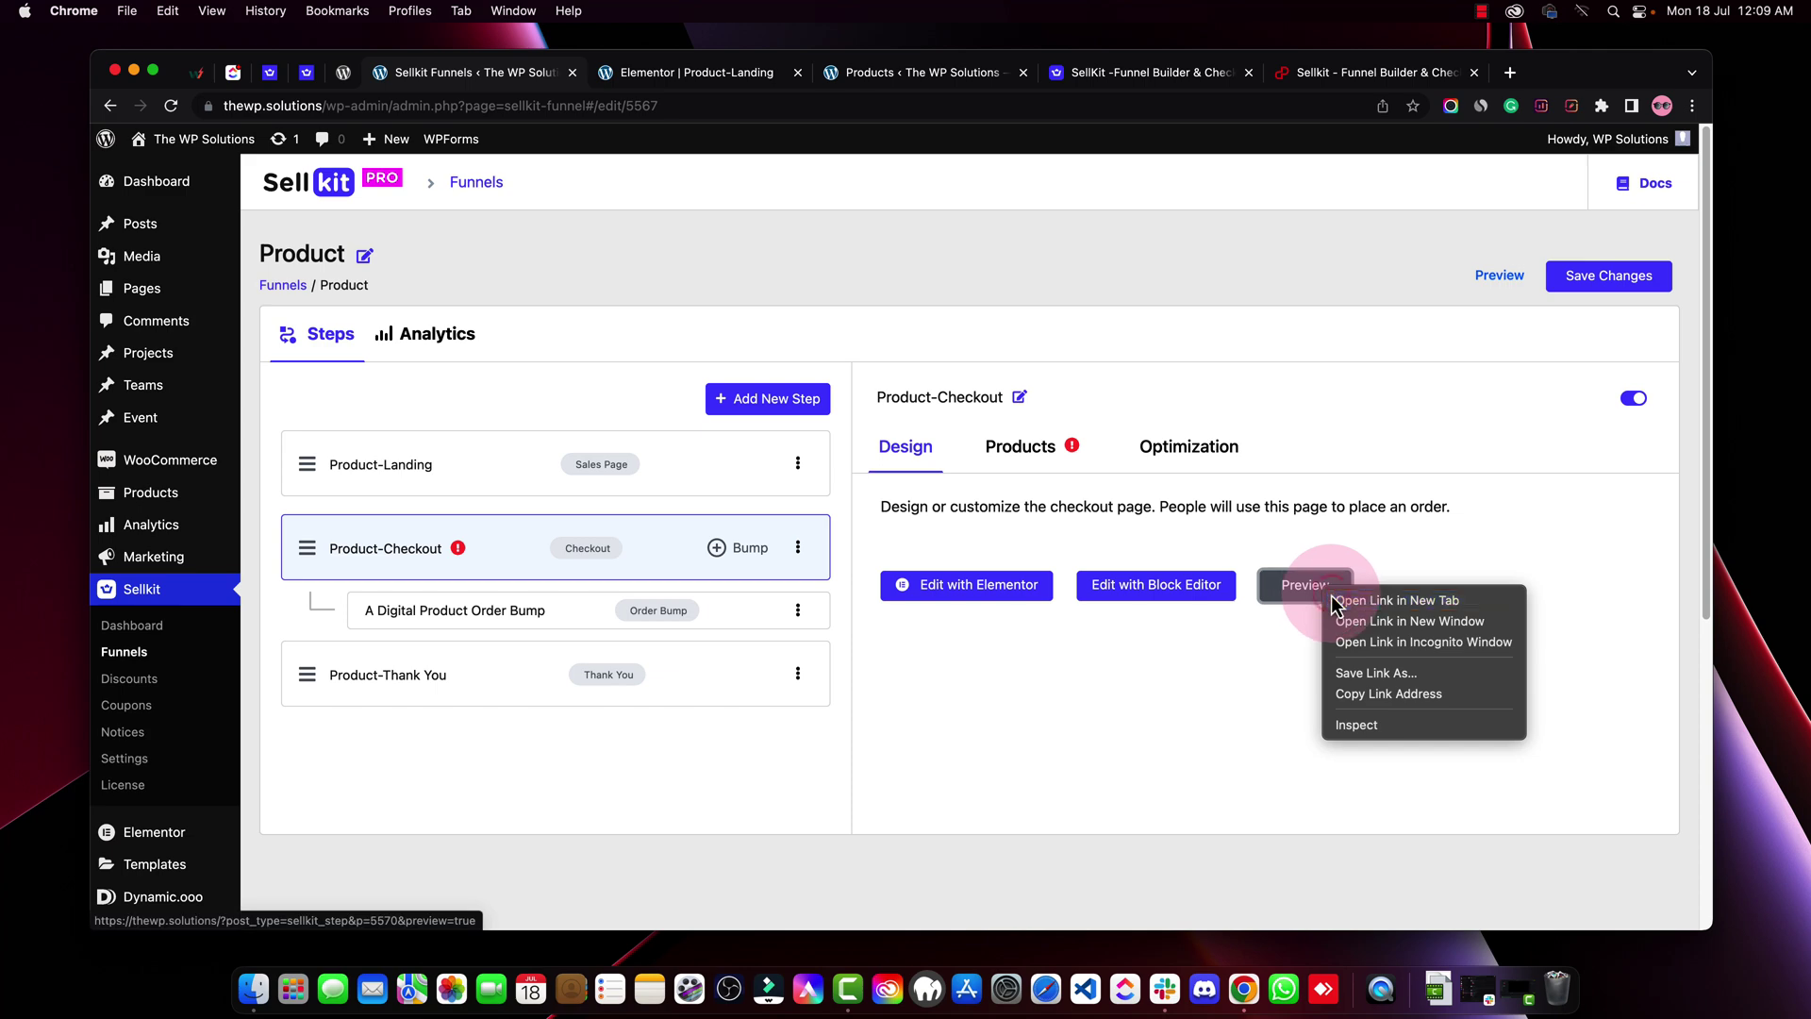
left_click(1377, 600)
left_click_drag(890, 70, 665, 87)
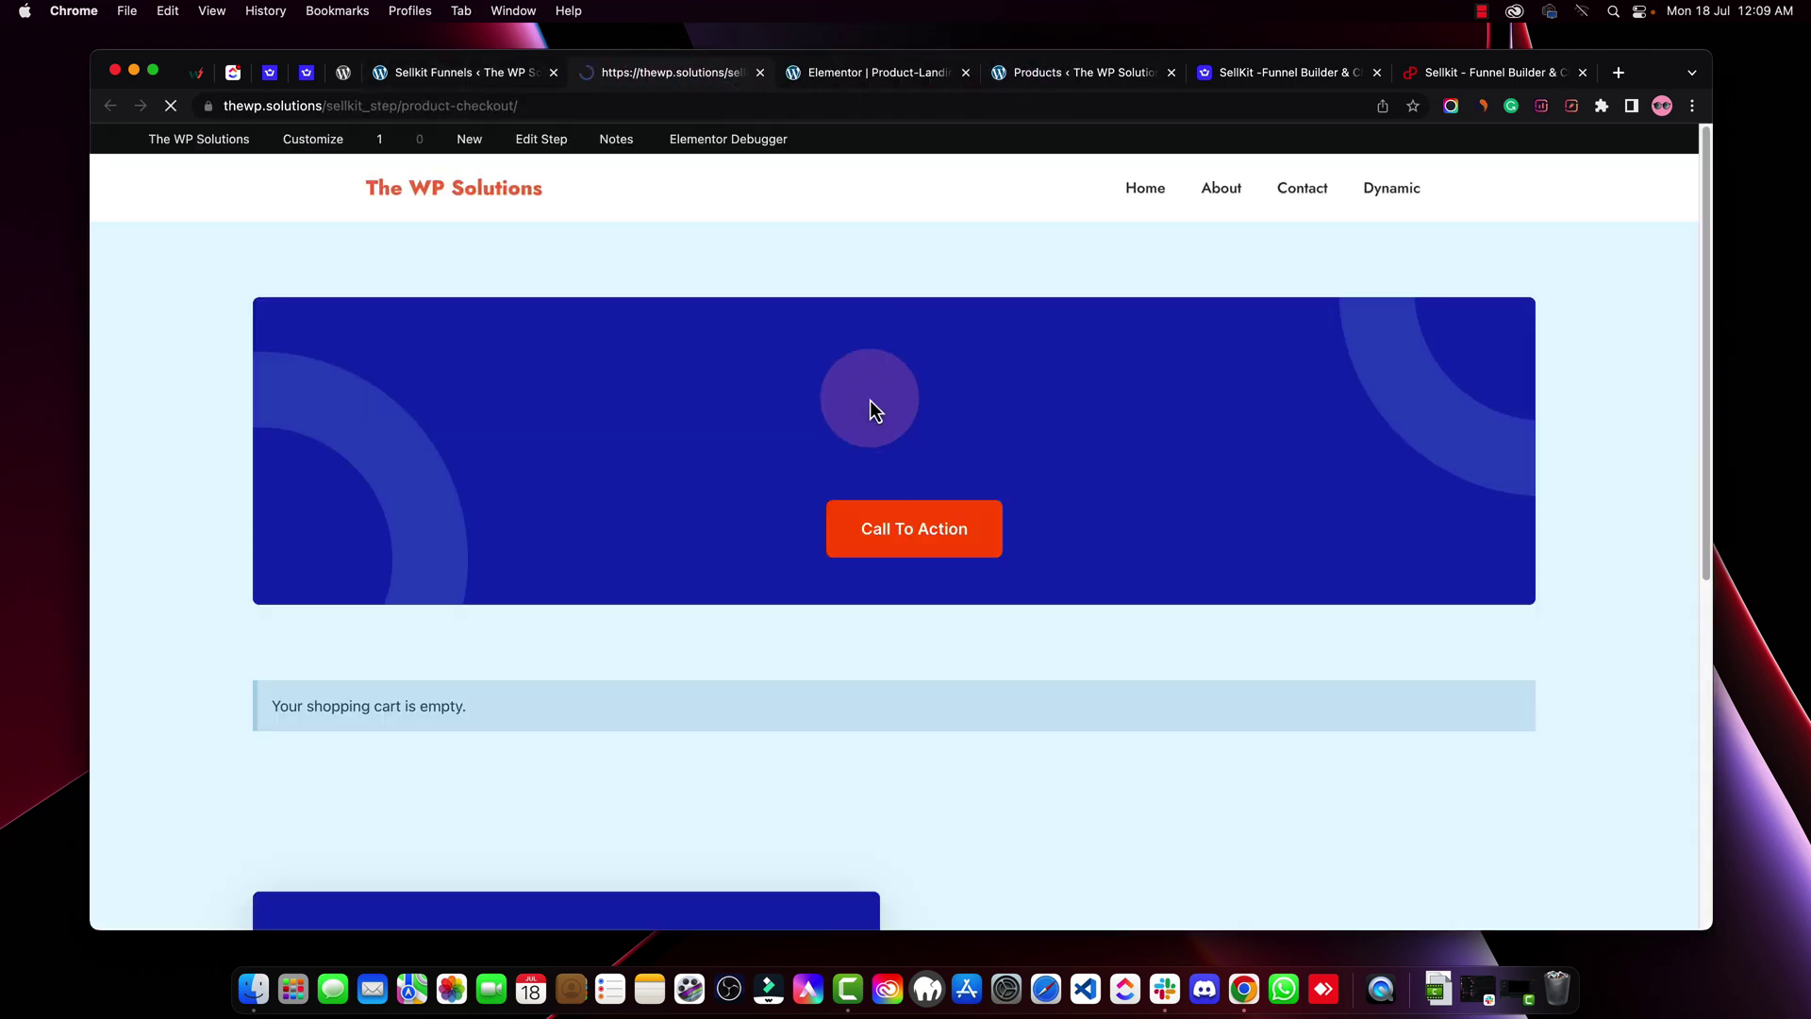
scroll(1100, 489, "down", 3)
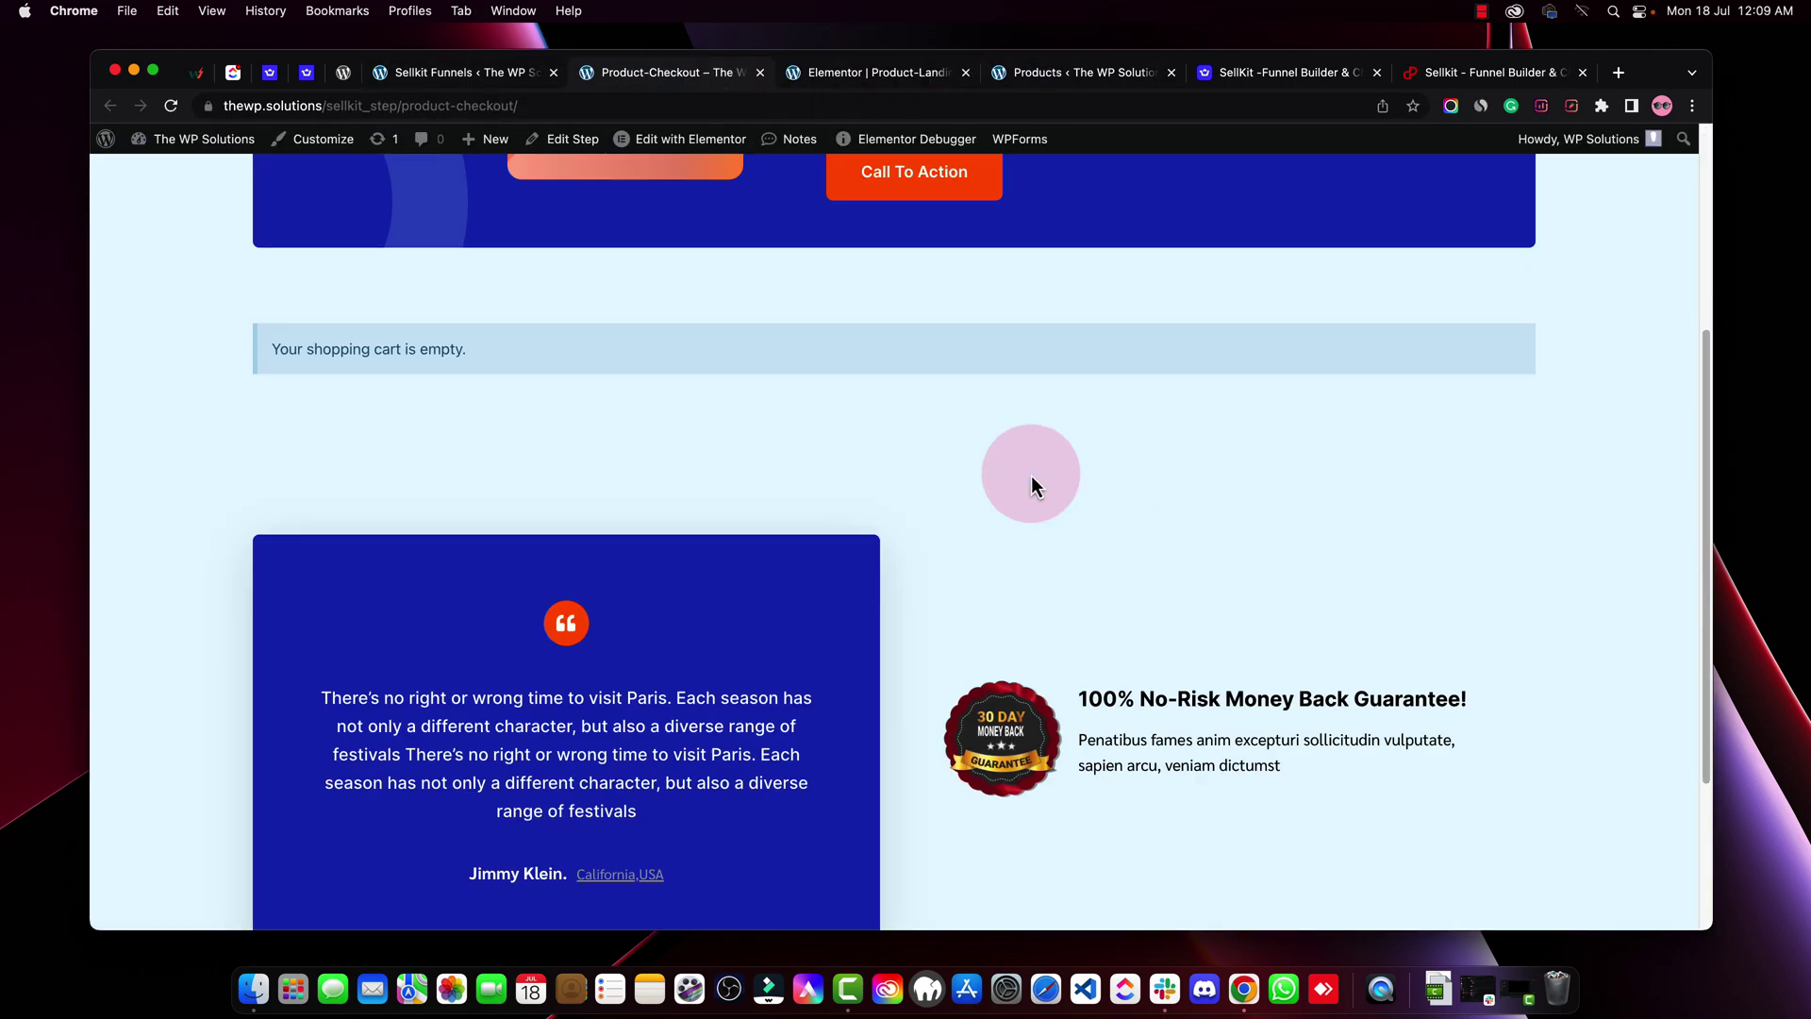
scroll(1171, 677, "down", 3)
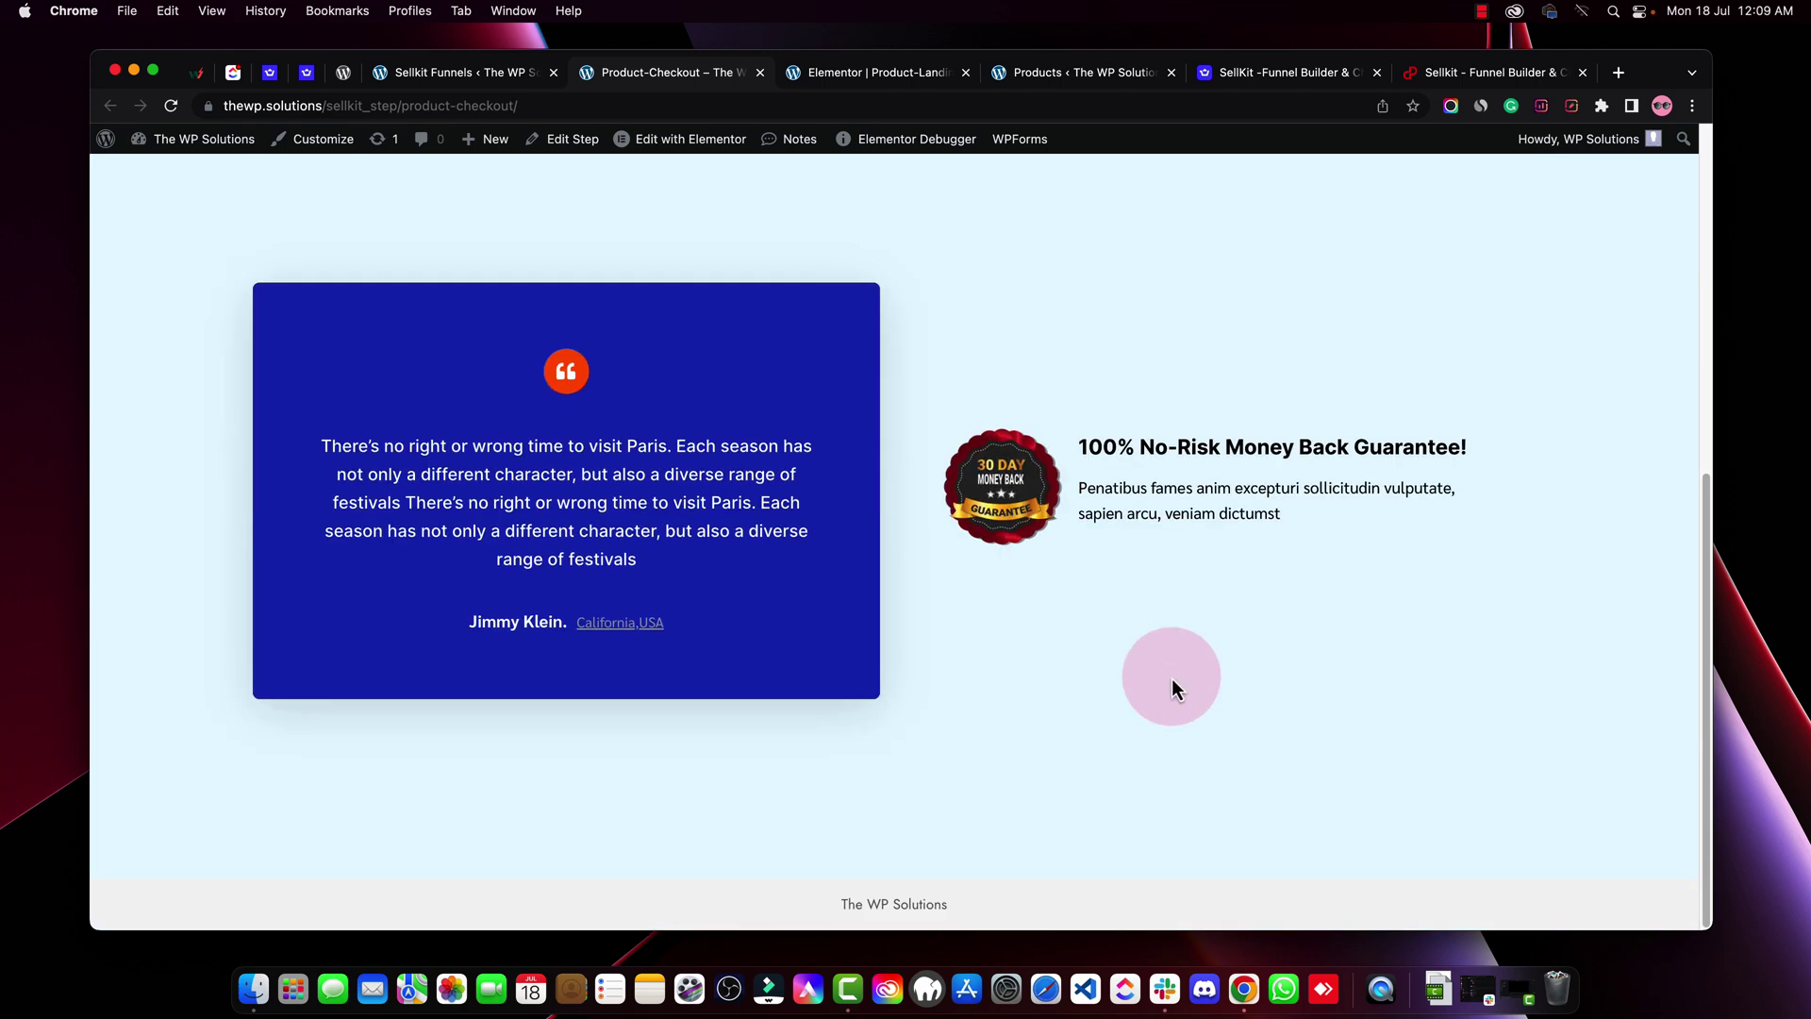
scroll(1172, 677, "up", 7)
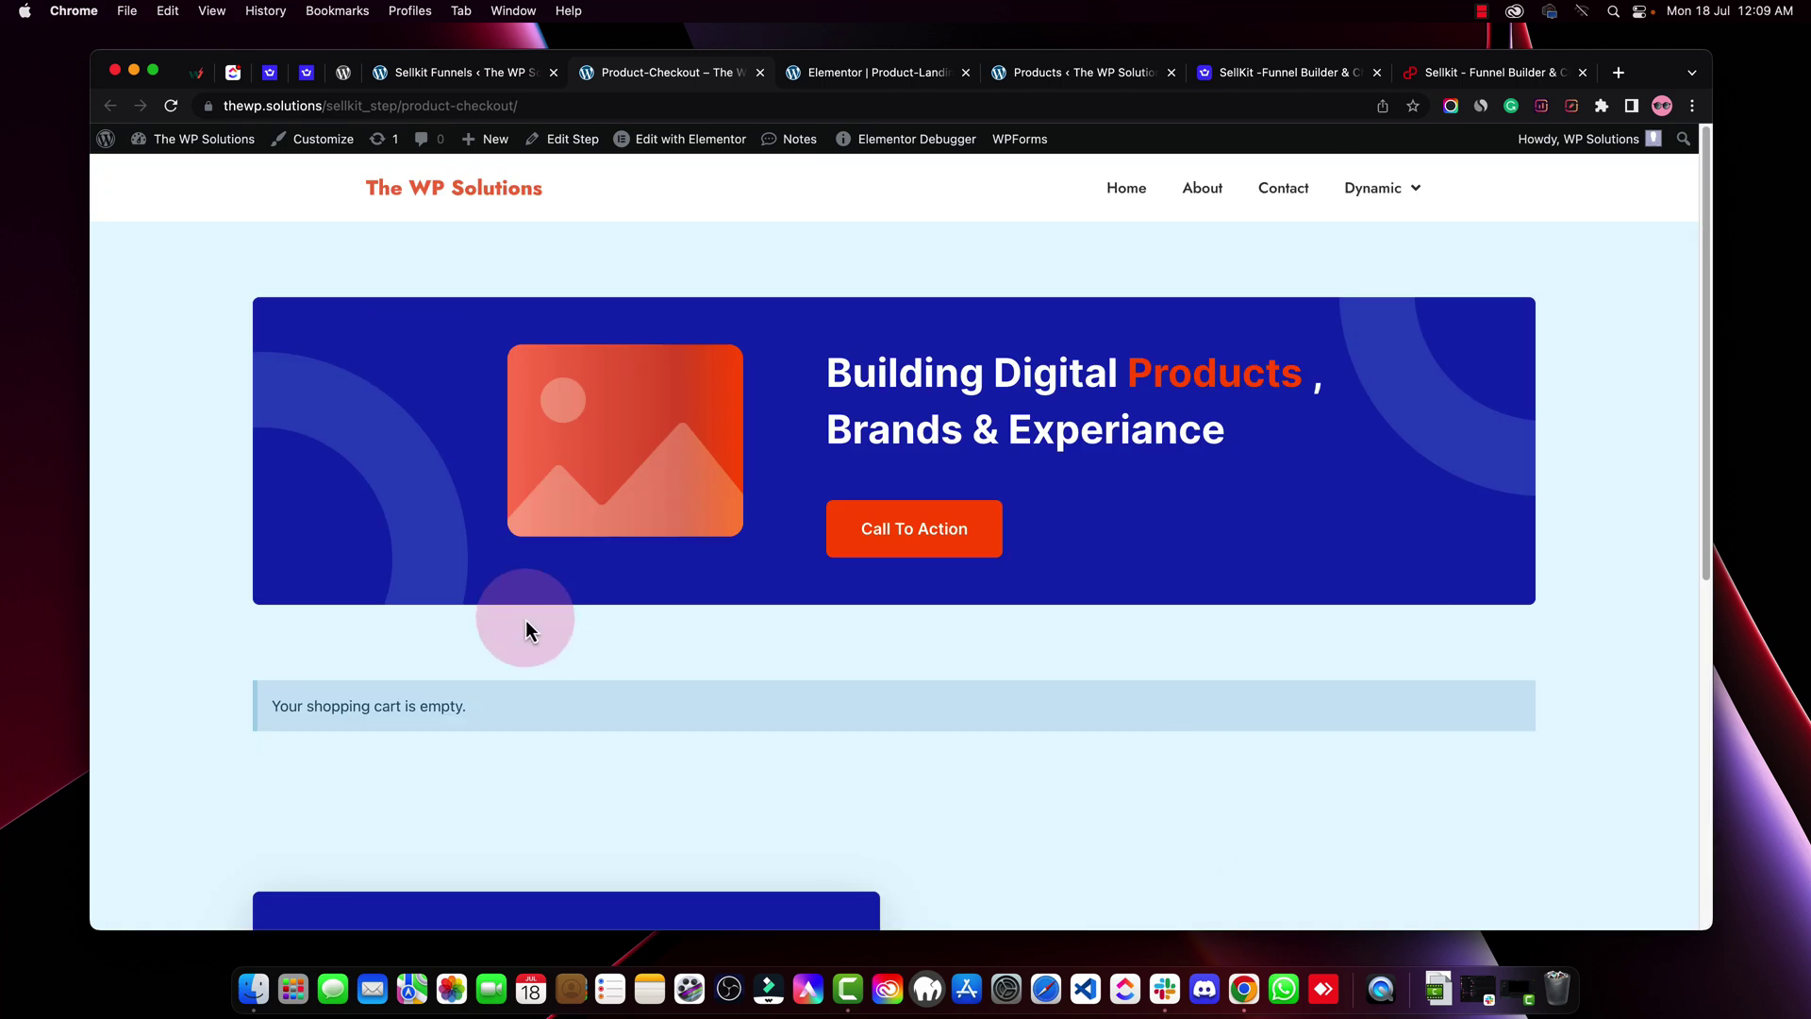
left_click(445, 72)
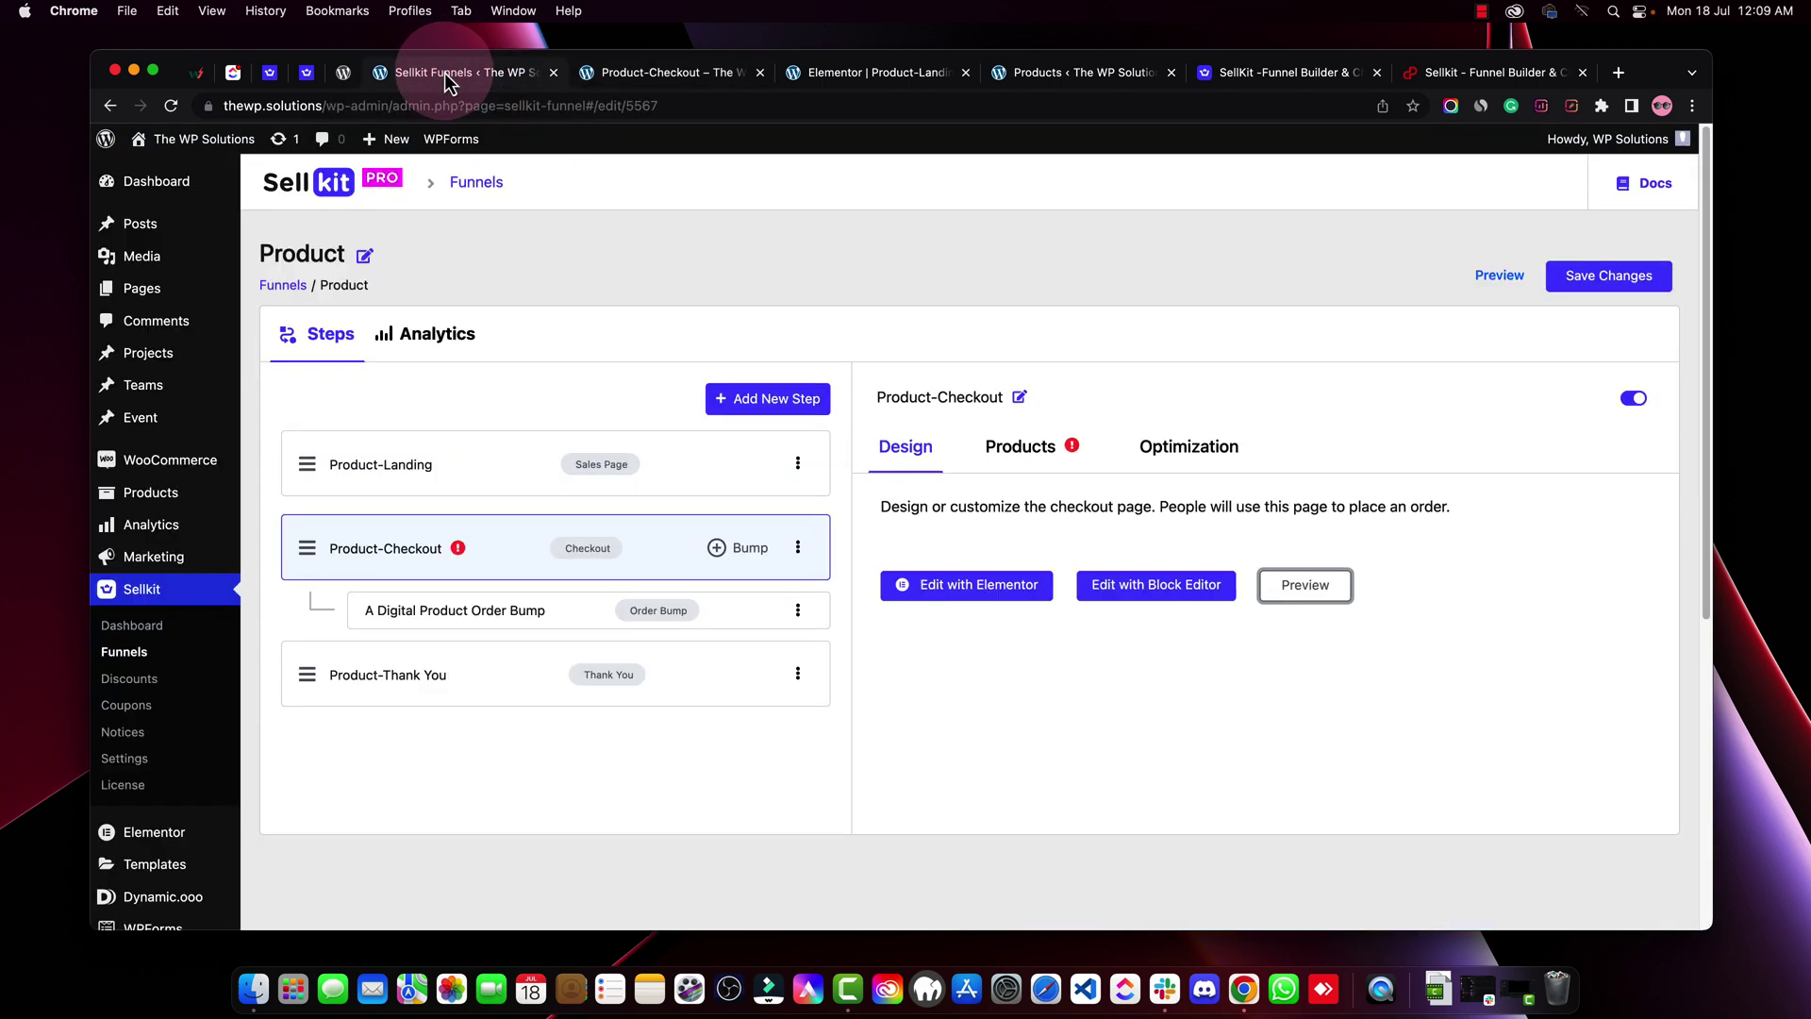
left_click(651, 72)
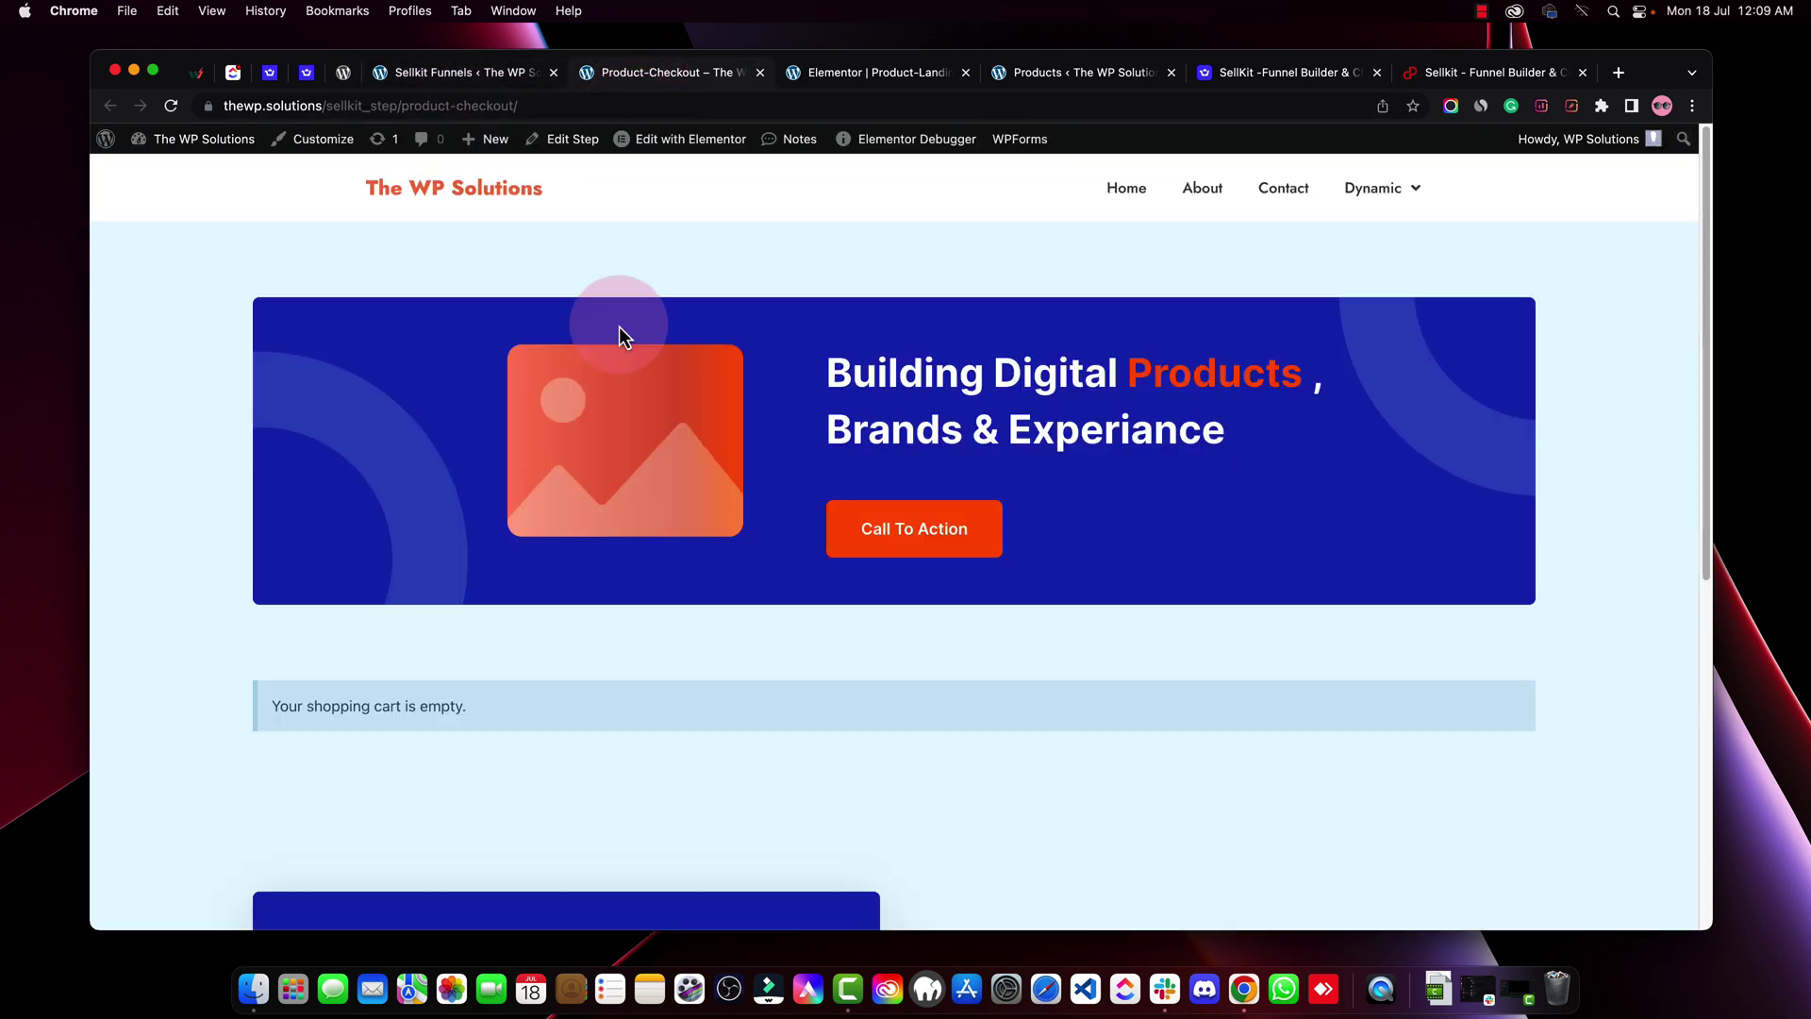
Add Product 1 to the products of the Product-Checkout step and set its quantity to 1
left_click(489, 79)
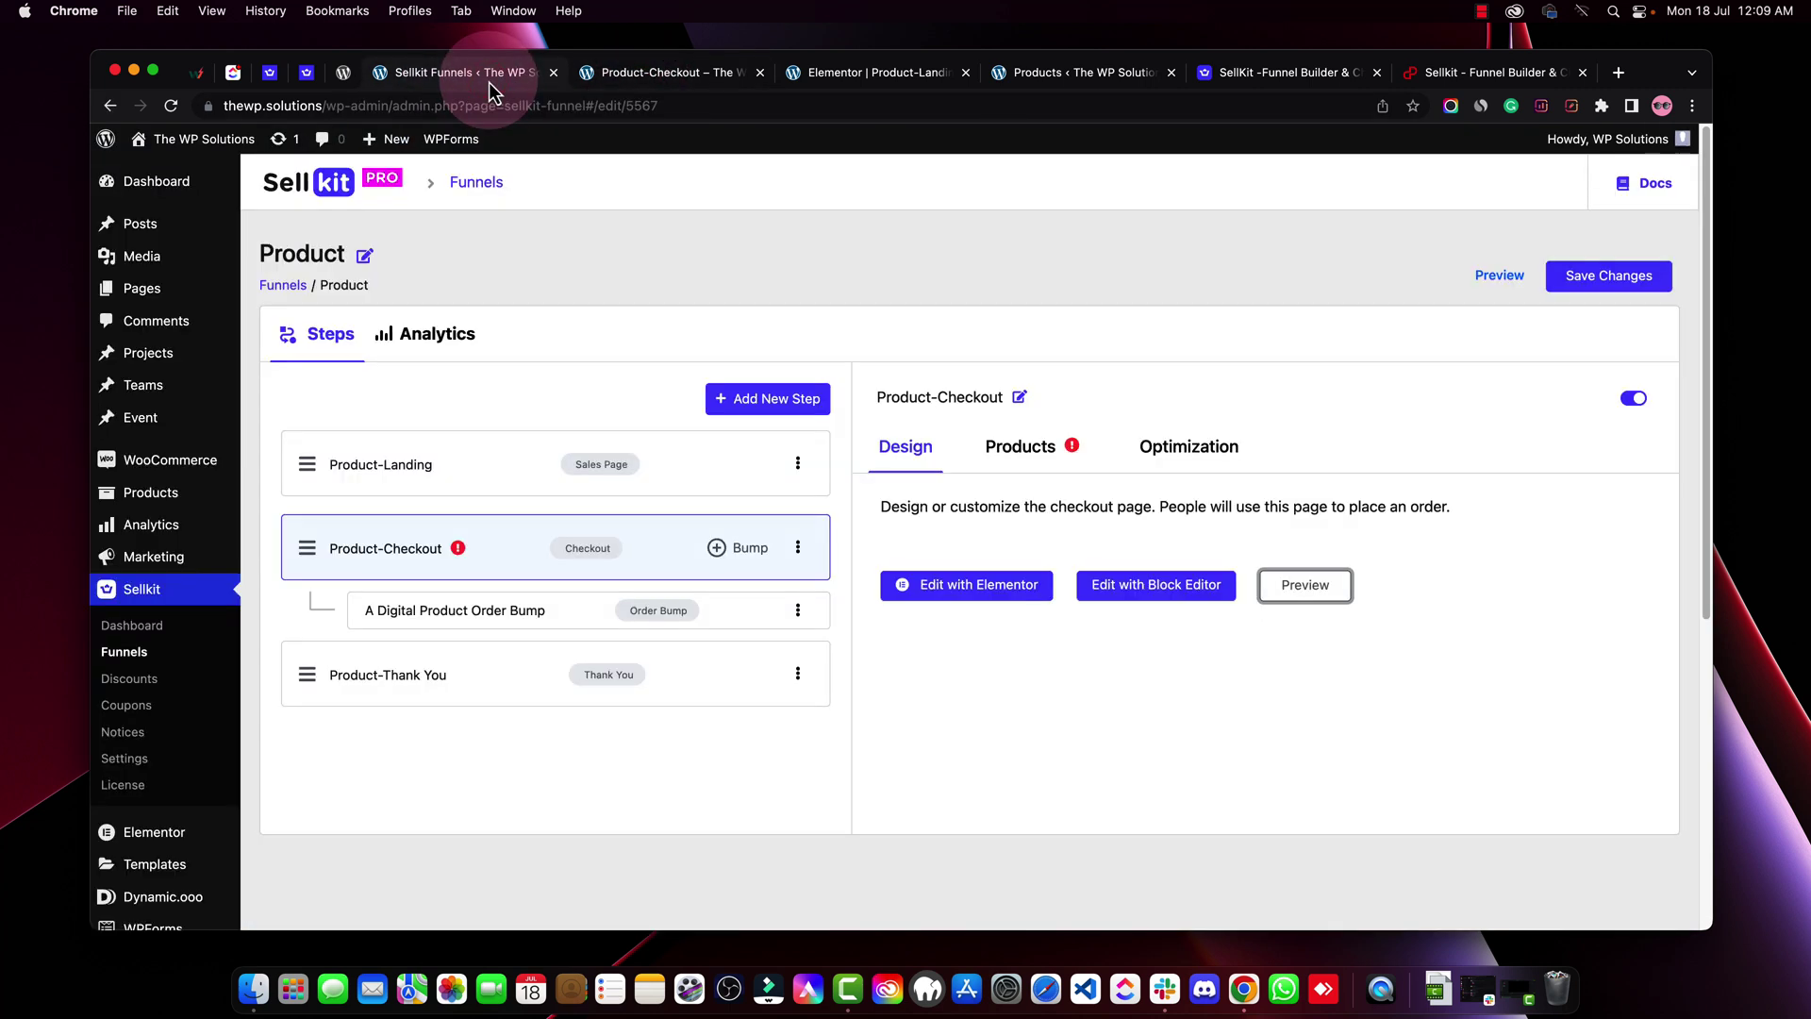
left_click(1049, 453)
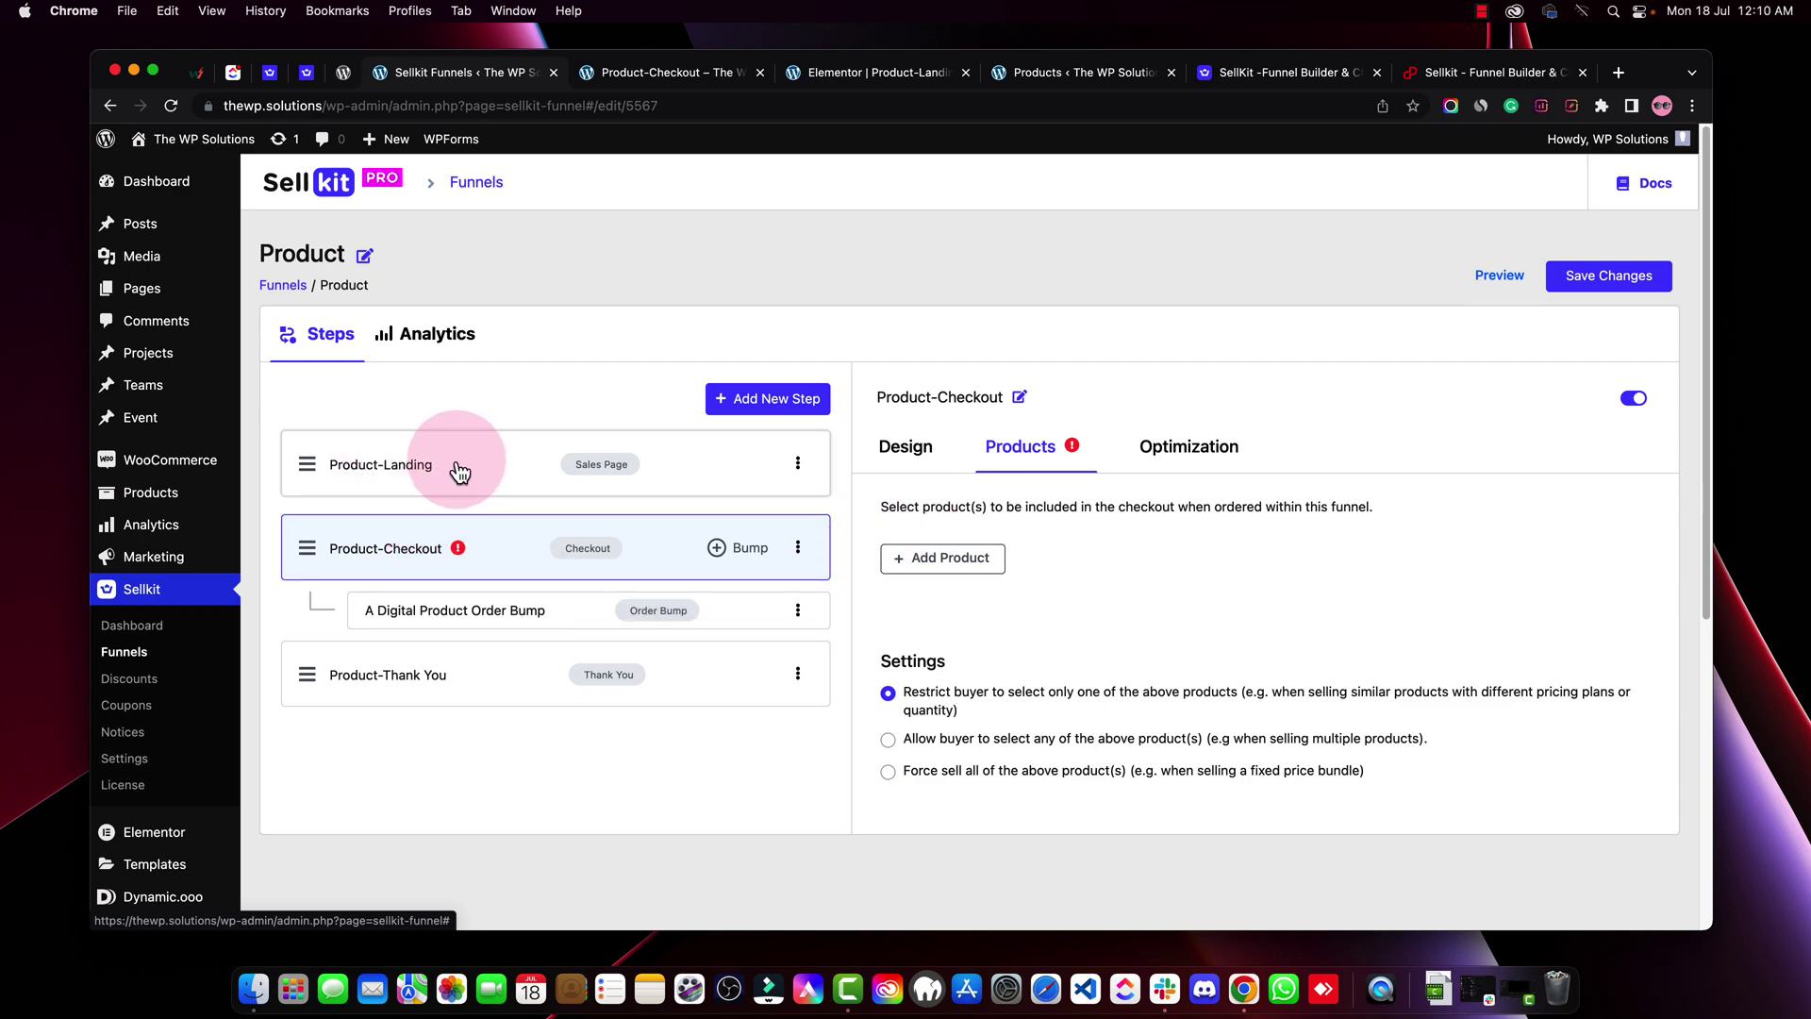
left_click(934, 557)
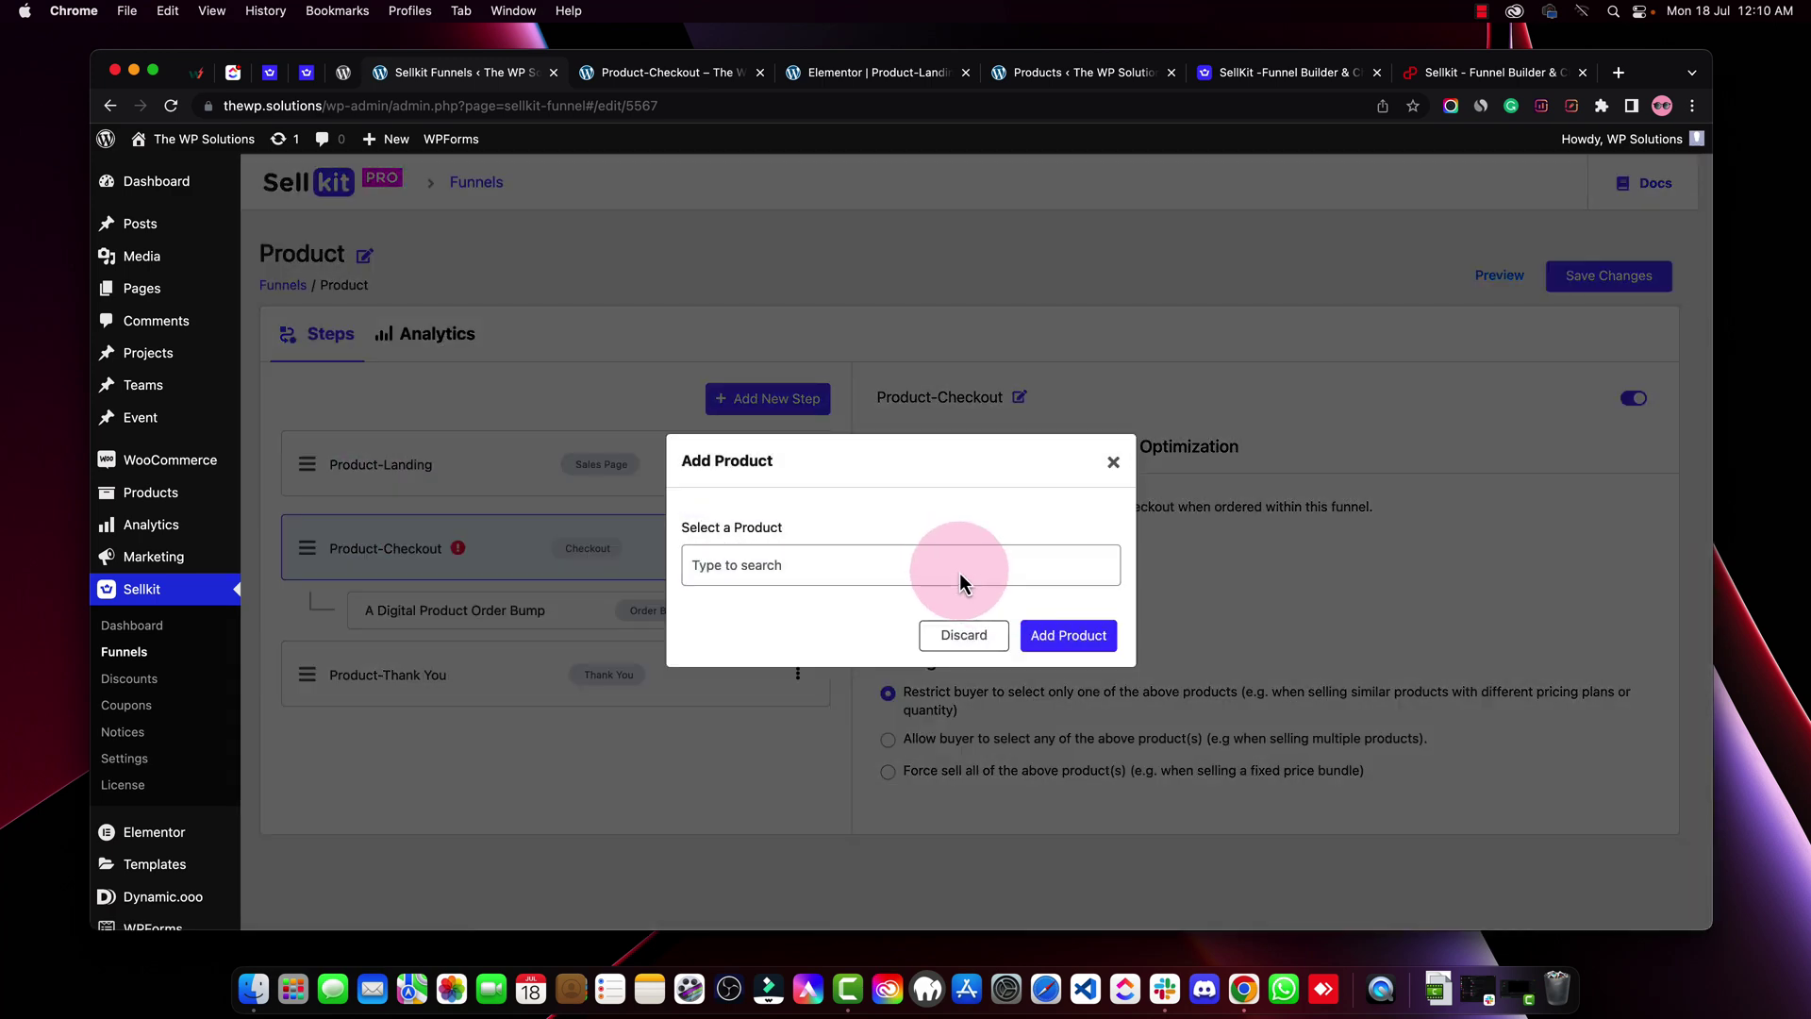
type("prod")
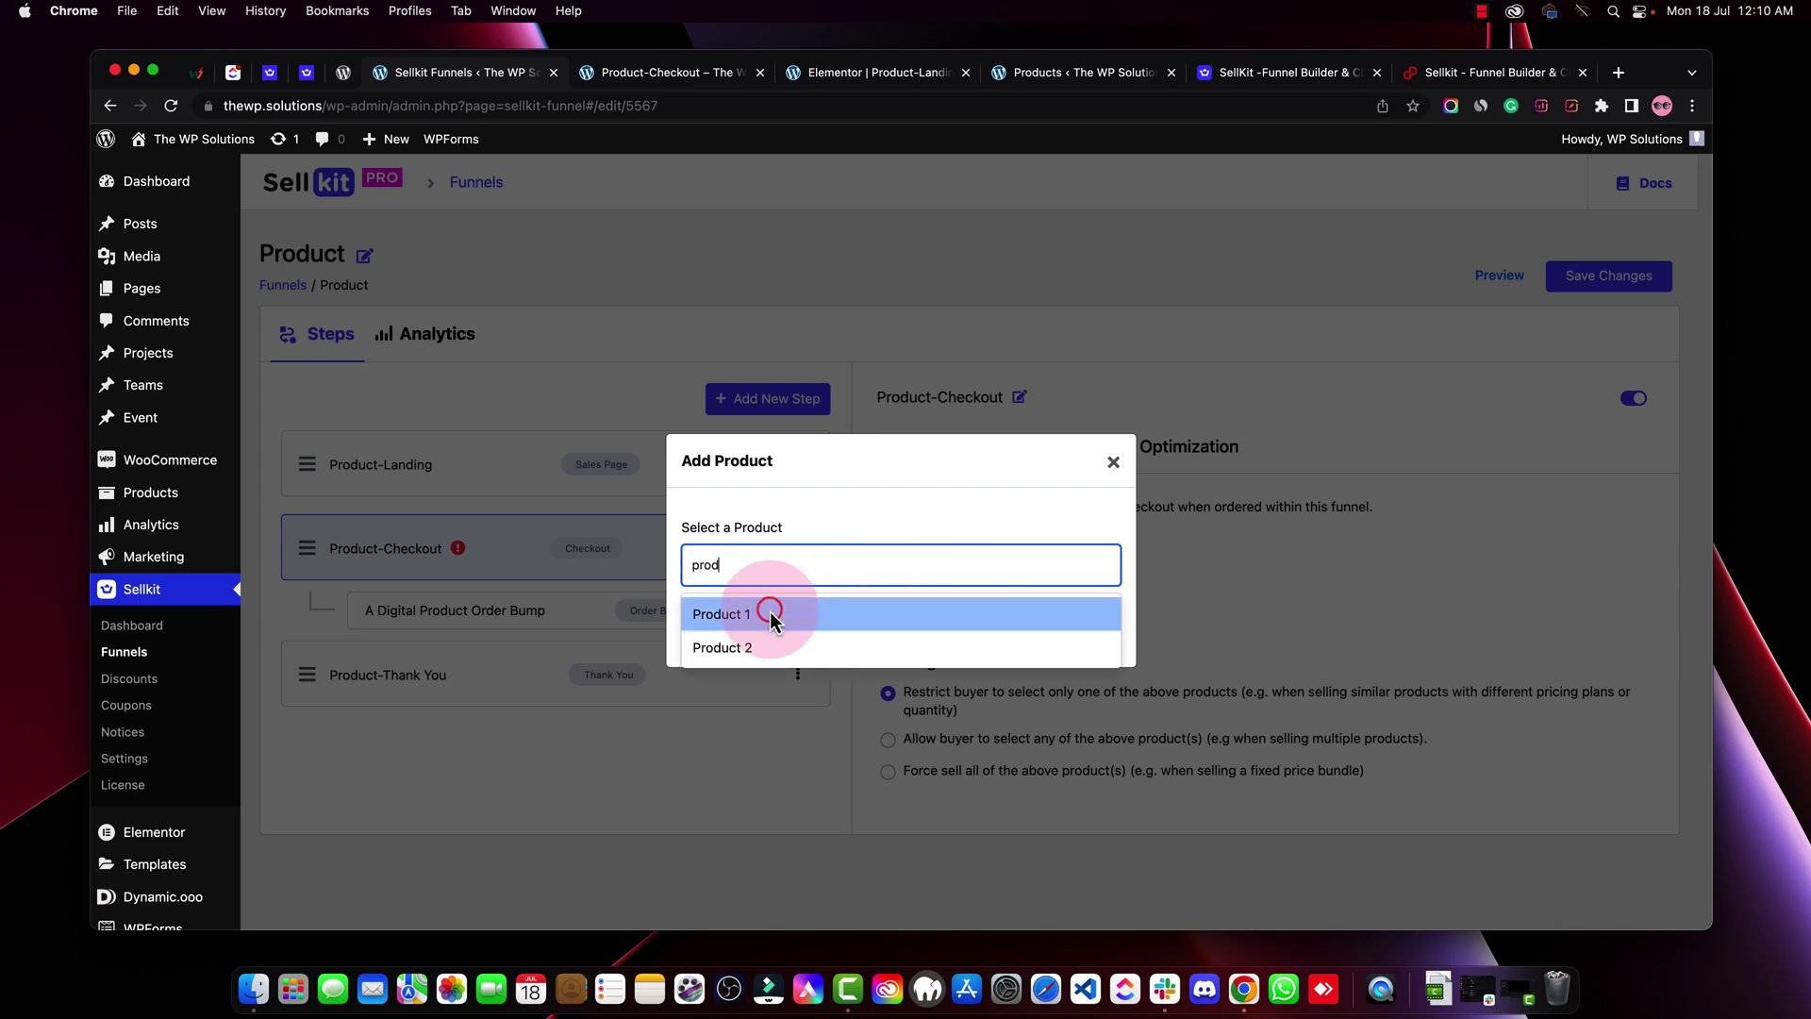
left_click(768, 613)
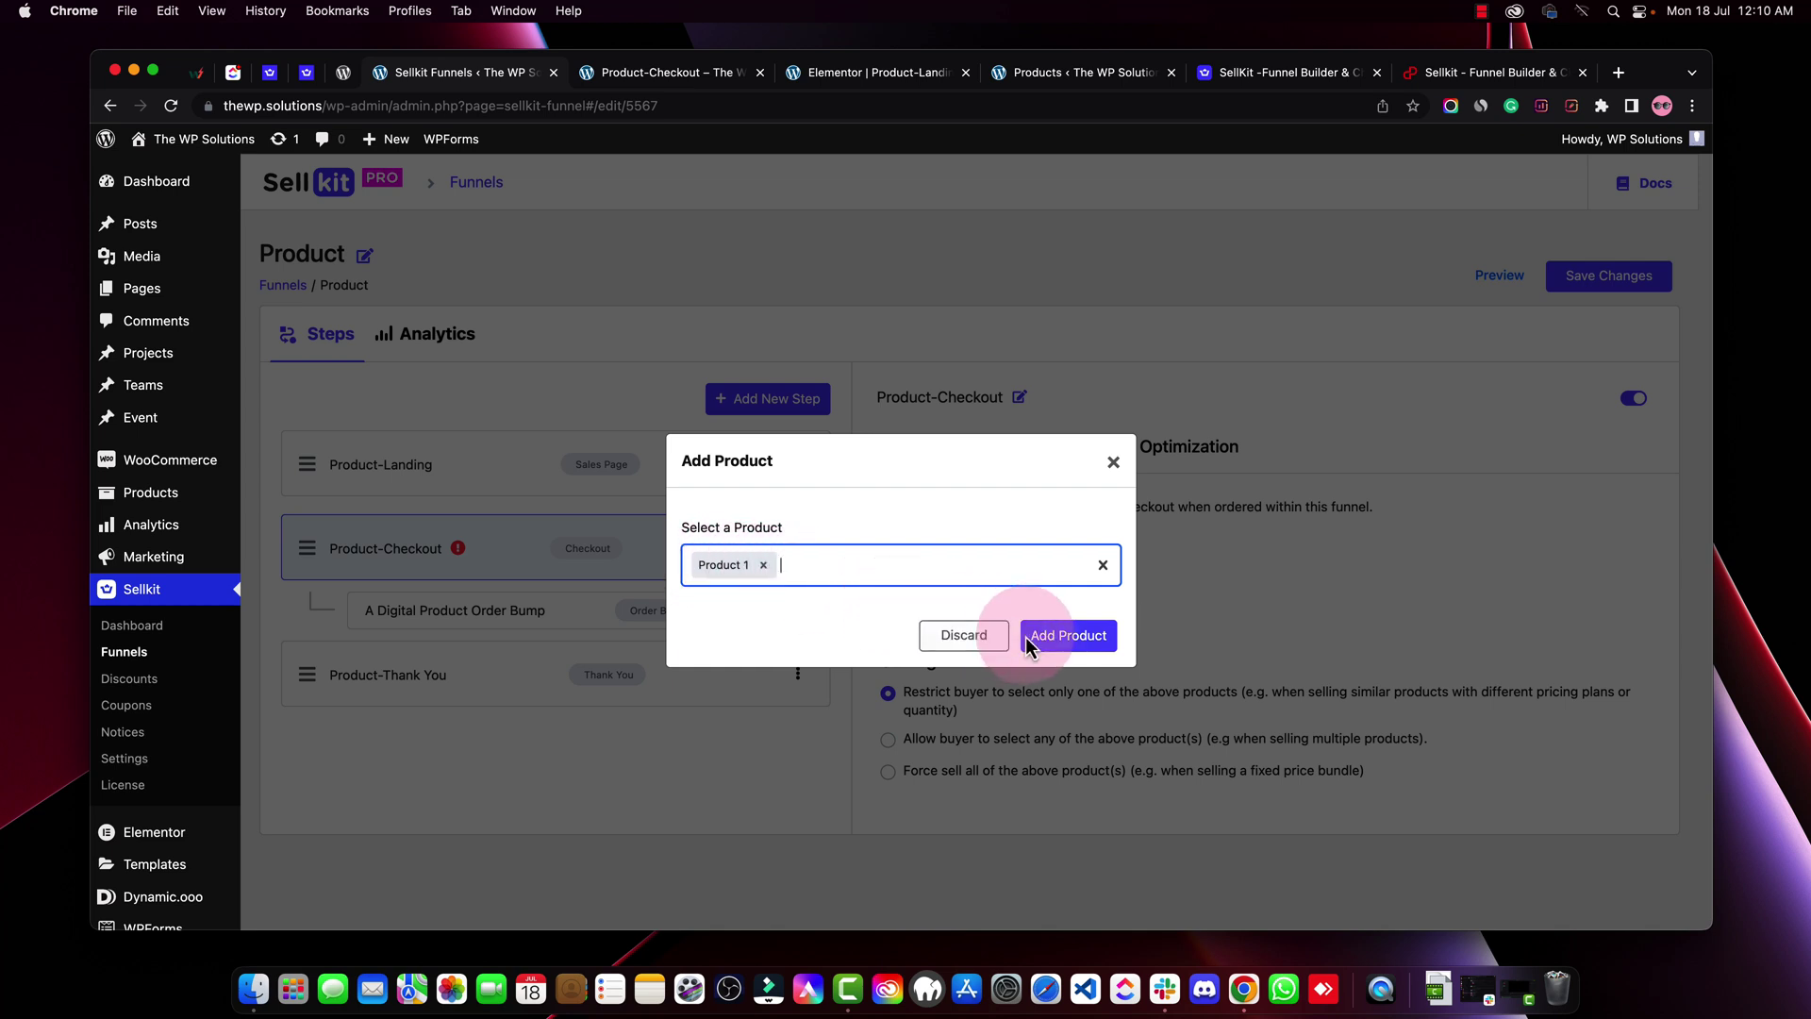
left_click(1054, 642)
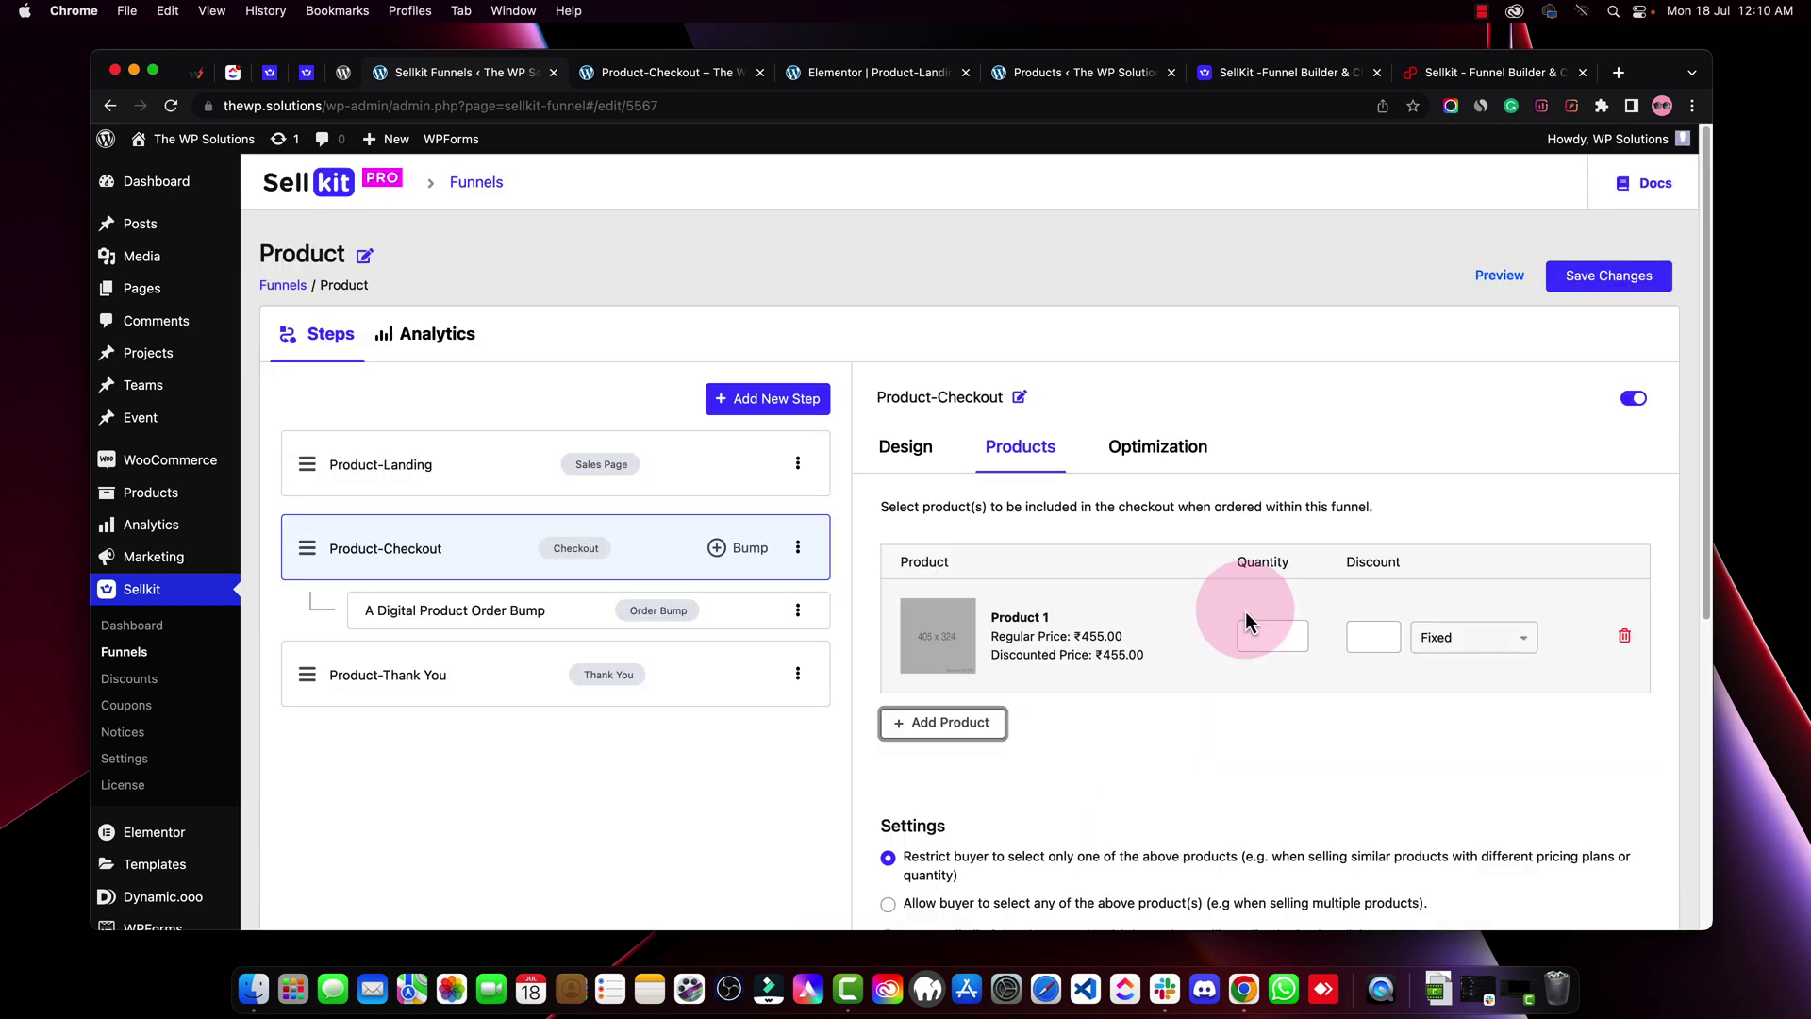
scroll(1245, 619, "down", 1)
left_click(1264, 611)
type("1")
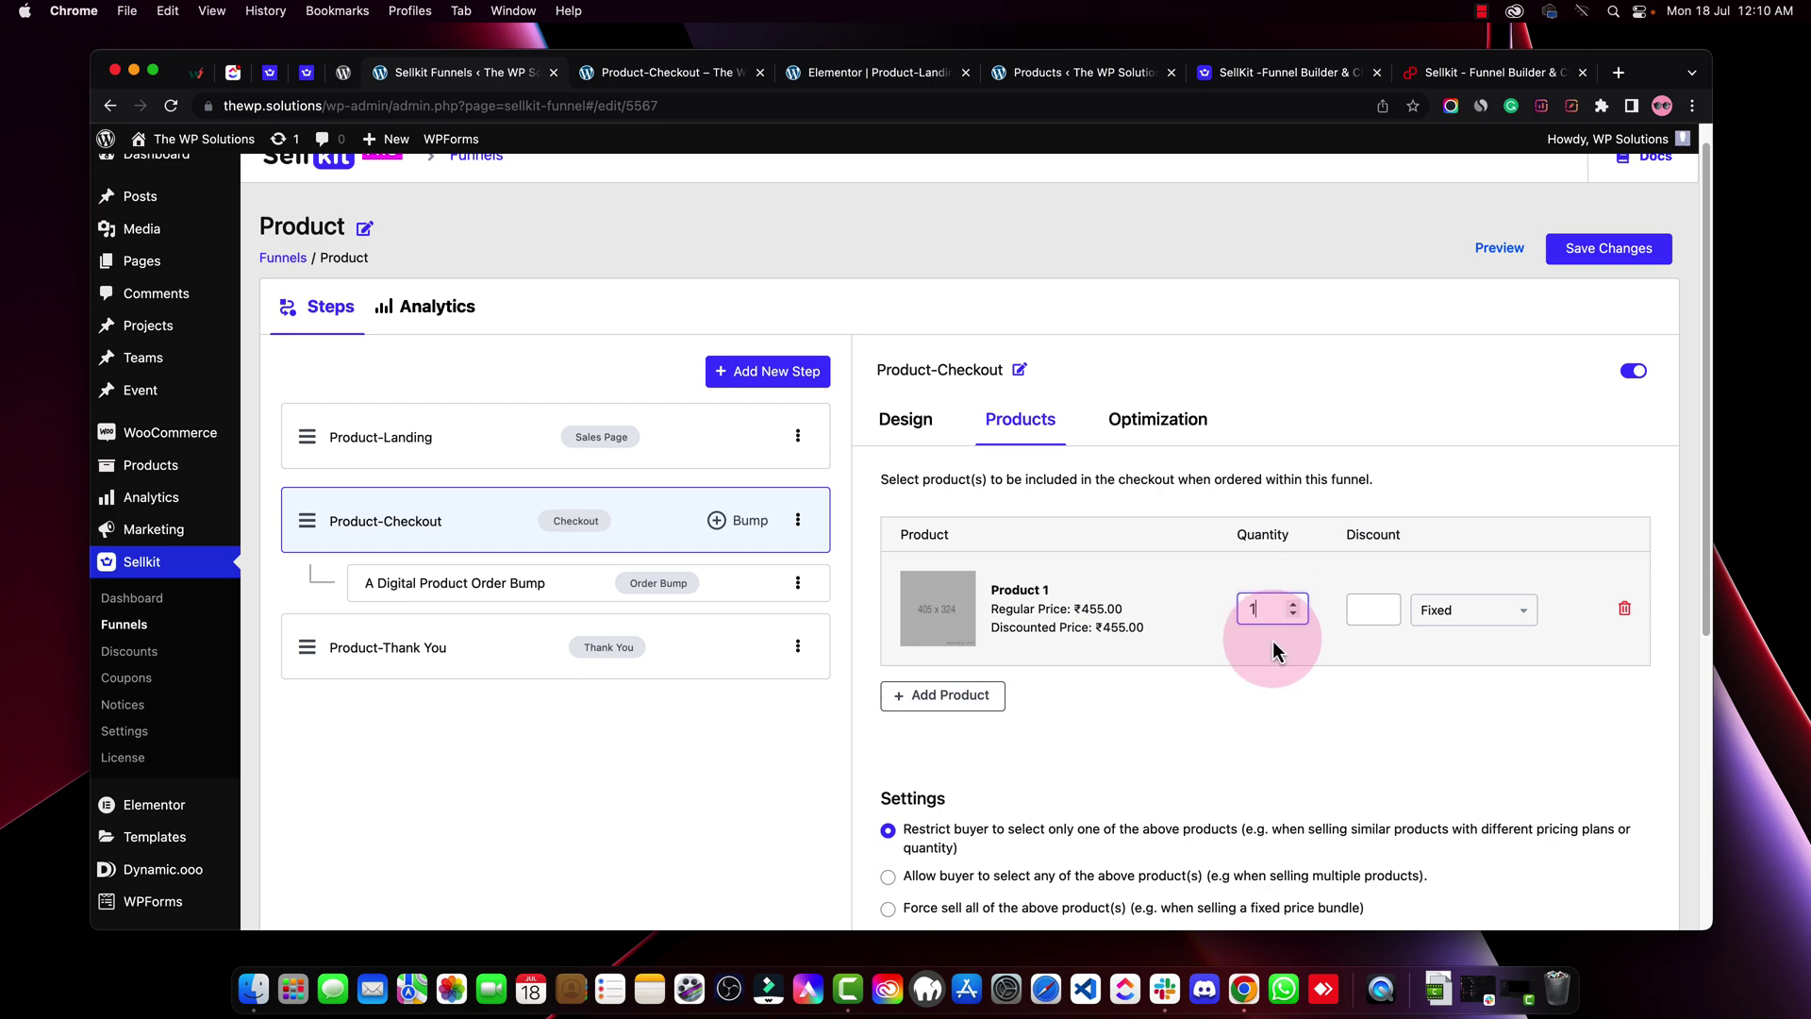
Review the buyer product-selection settings of the Product-Checkout step, then its coupon and checkout-expiry optimization options
scroll(1277, 712, "down", 5)
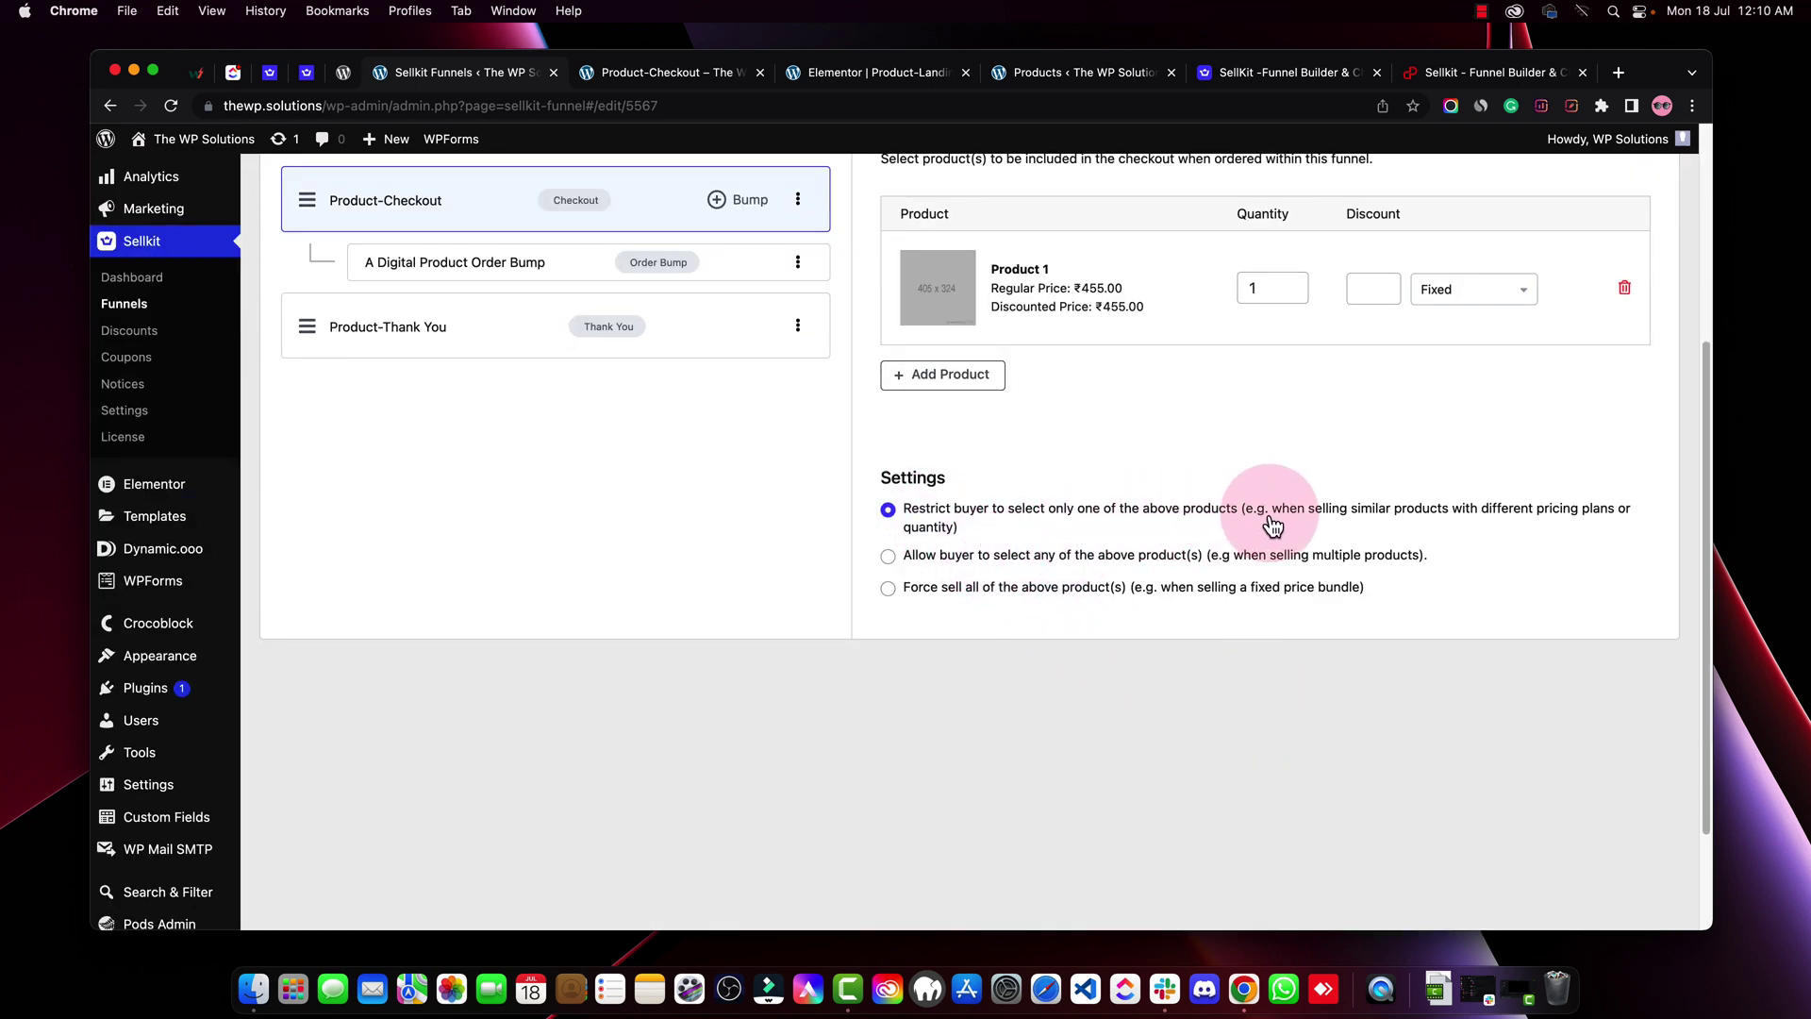
scroll(1273, 526, "up", 3)
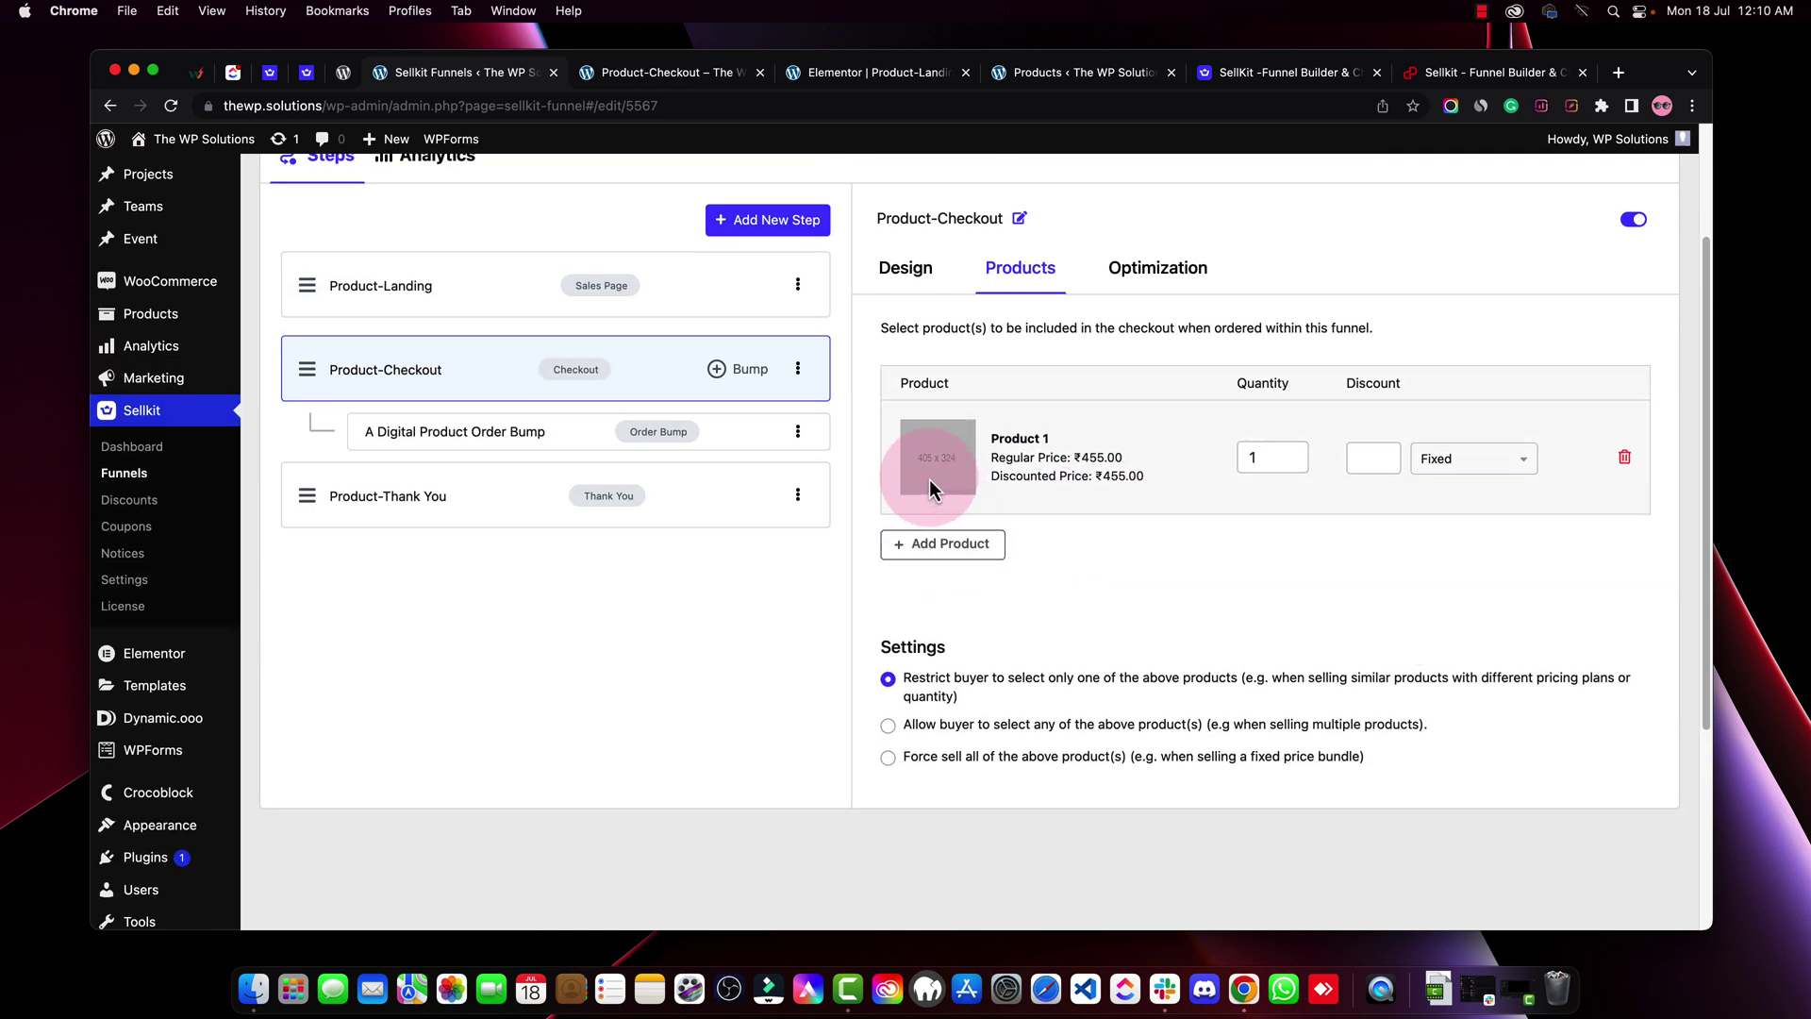
scroll(1274, 727, "down", 2)
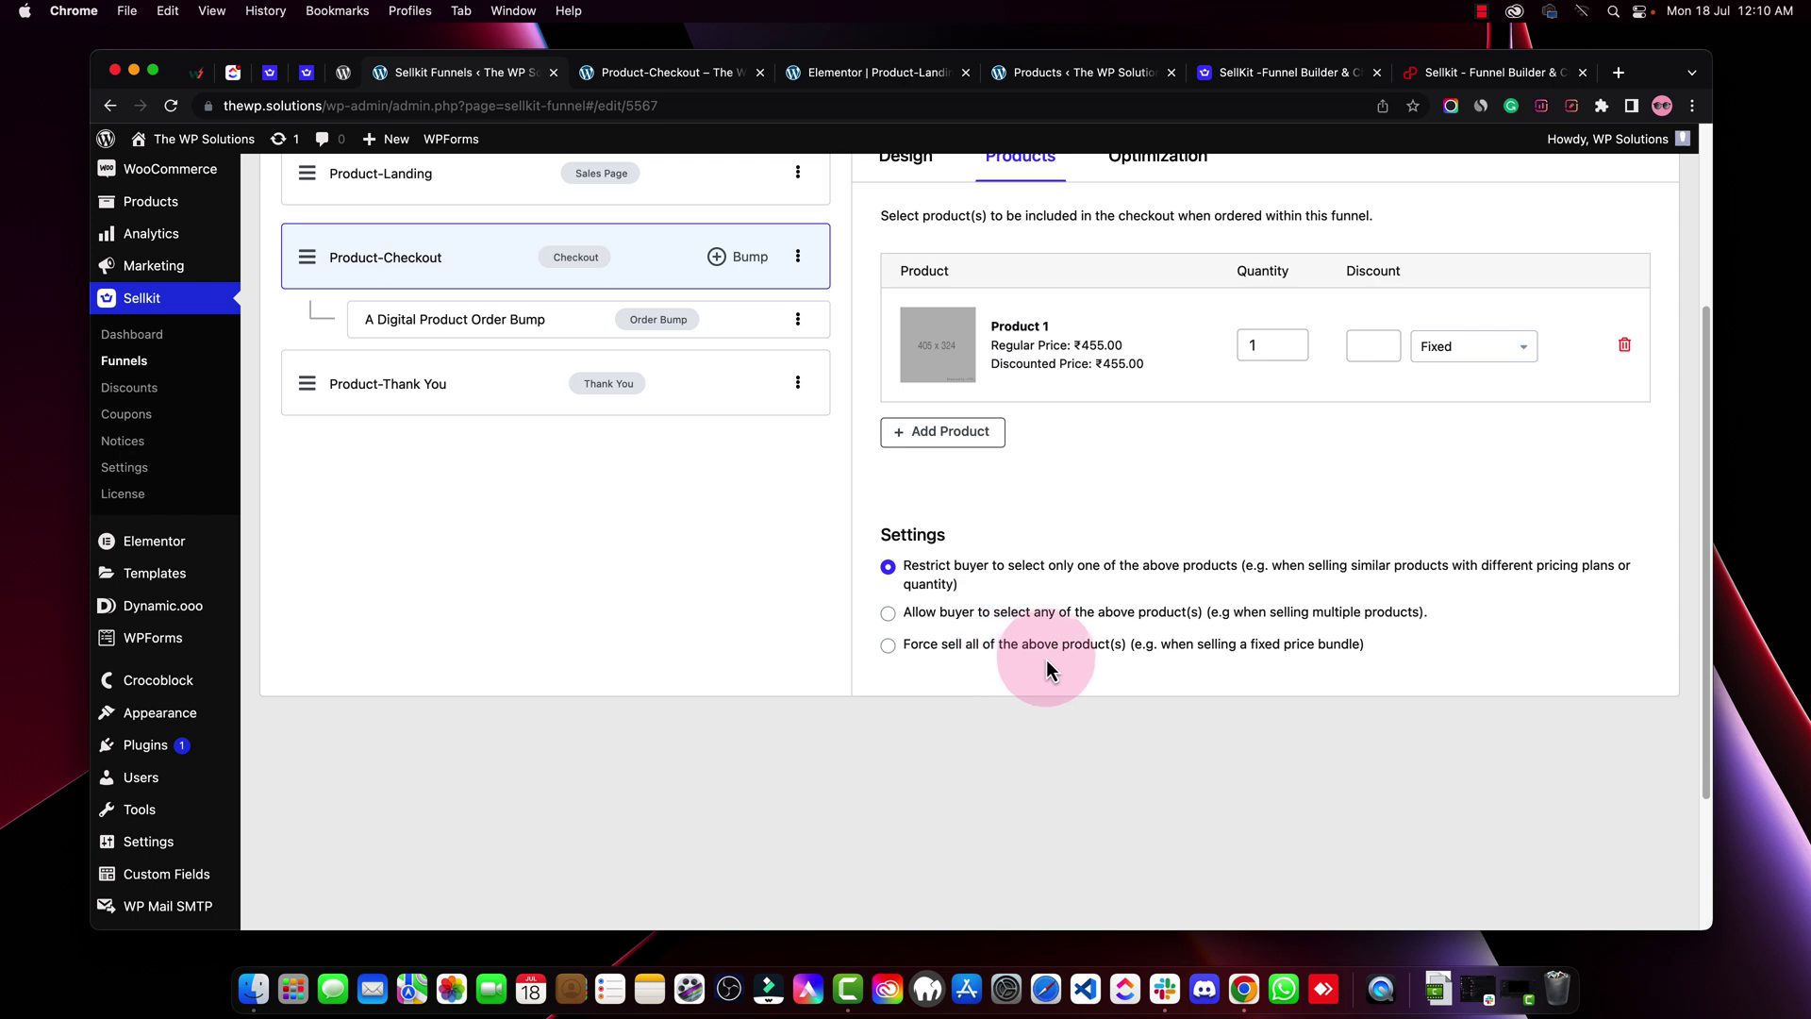
scroll(1504, 720, "up", 3)
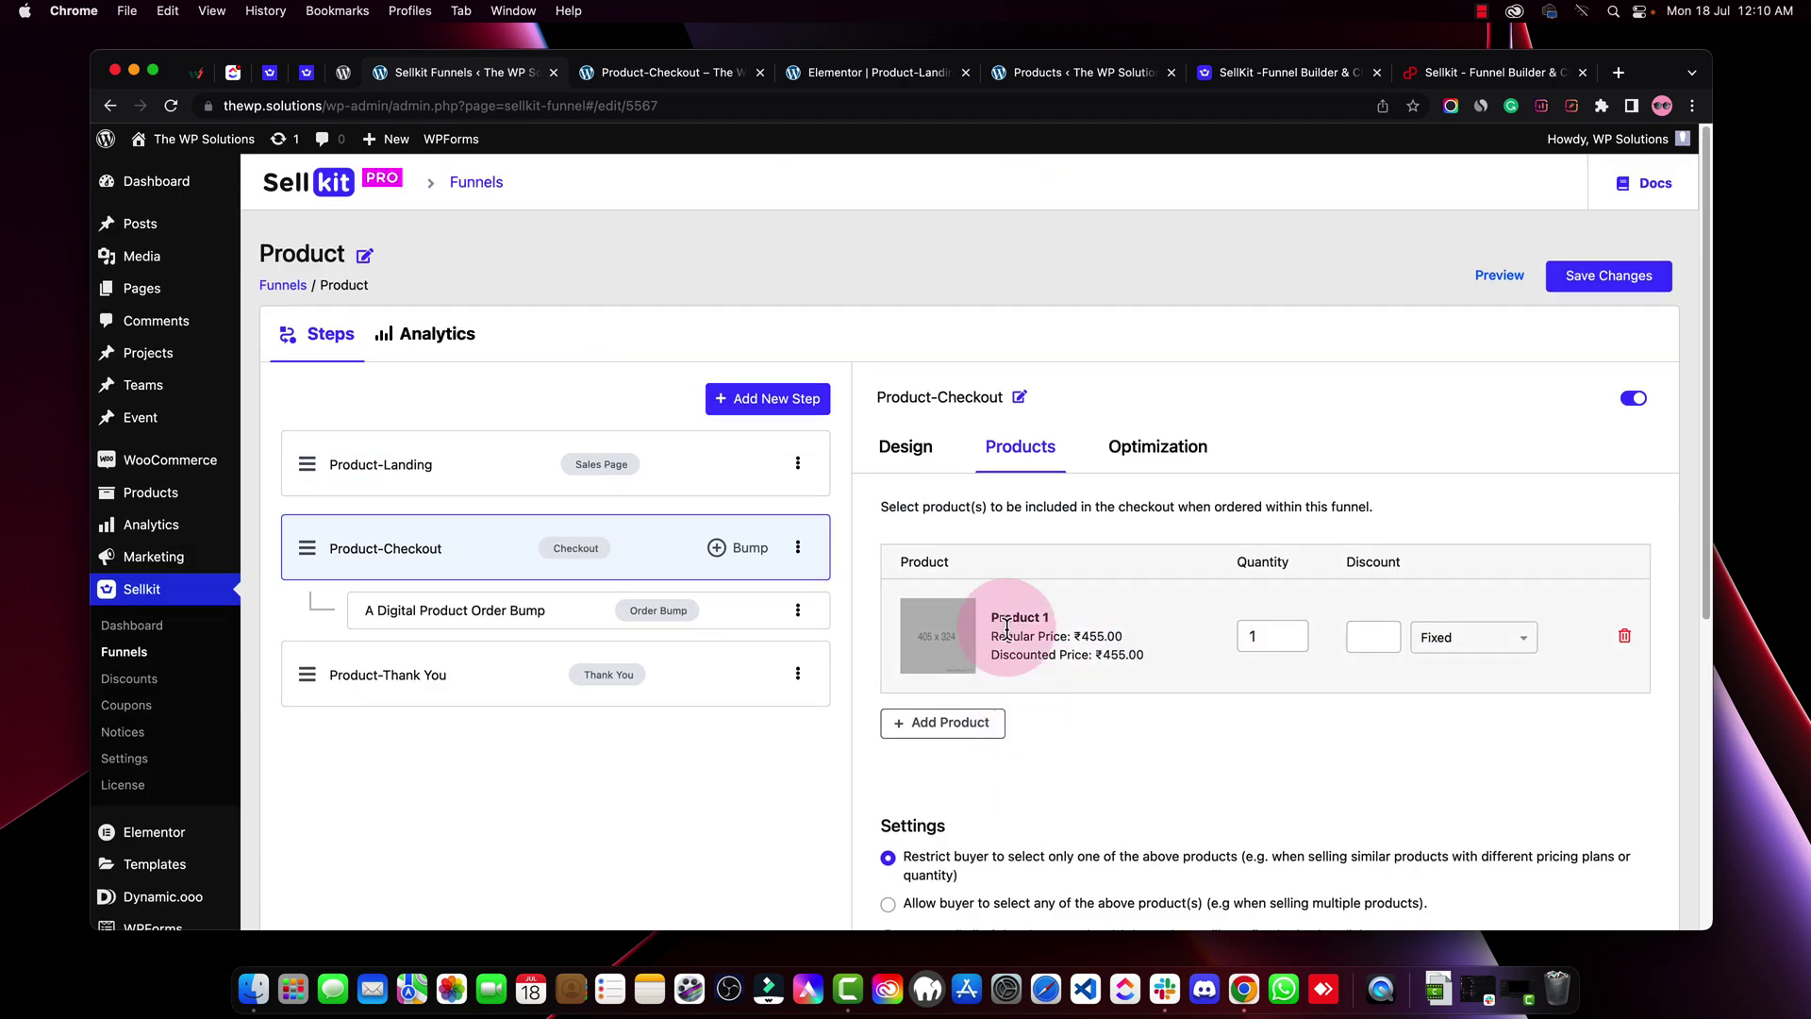
left_click(1163, 457)
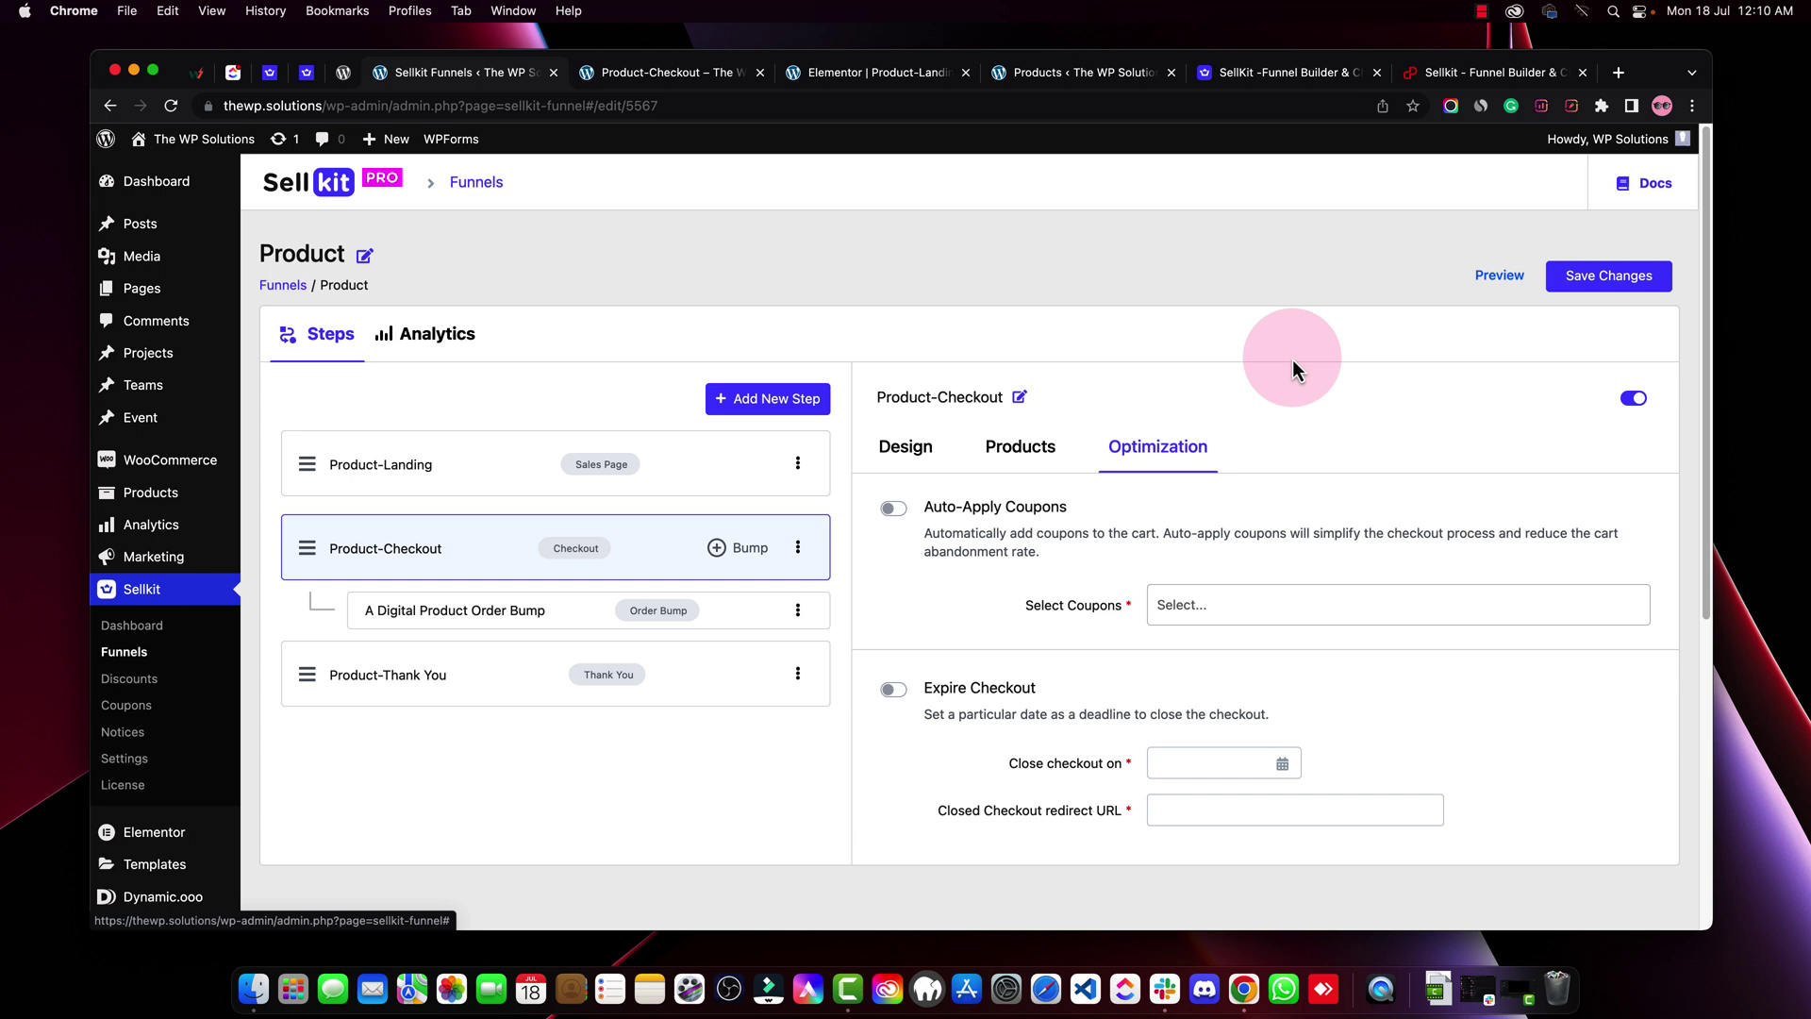
scroll(1292, 359, "down", 1)
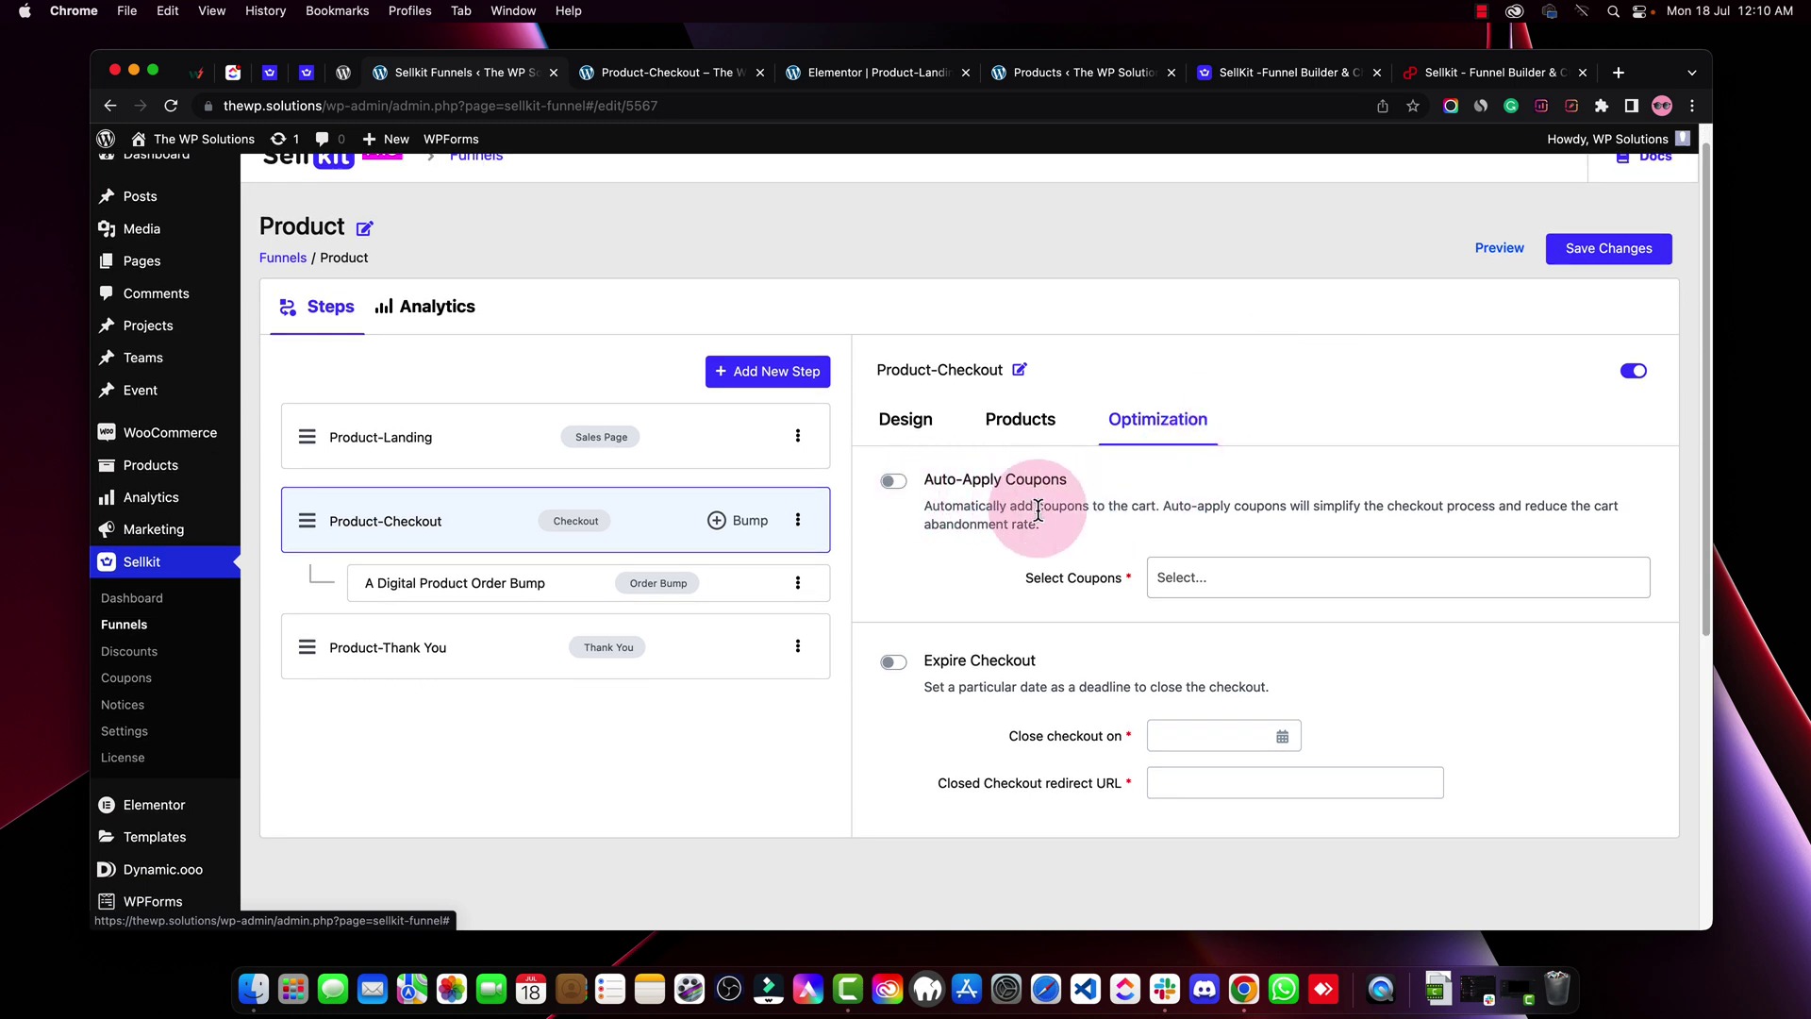
Examine the checkout deadline and closed-checkout redirect URL options of the Product-Checkout step
scroll(1217, 529, "down", 1)
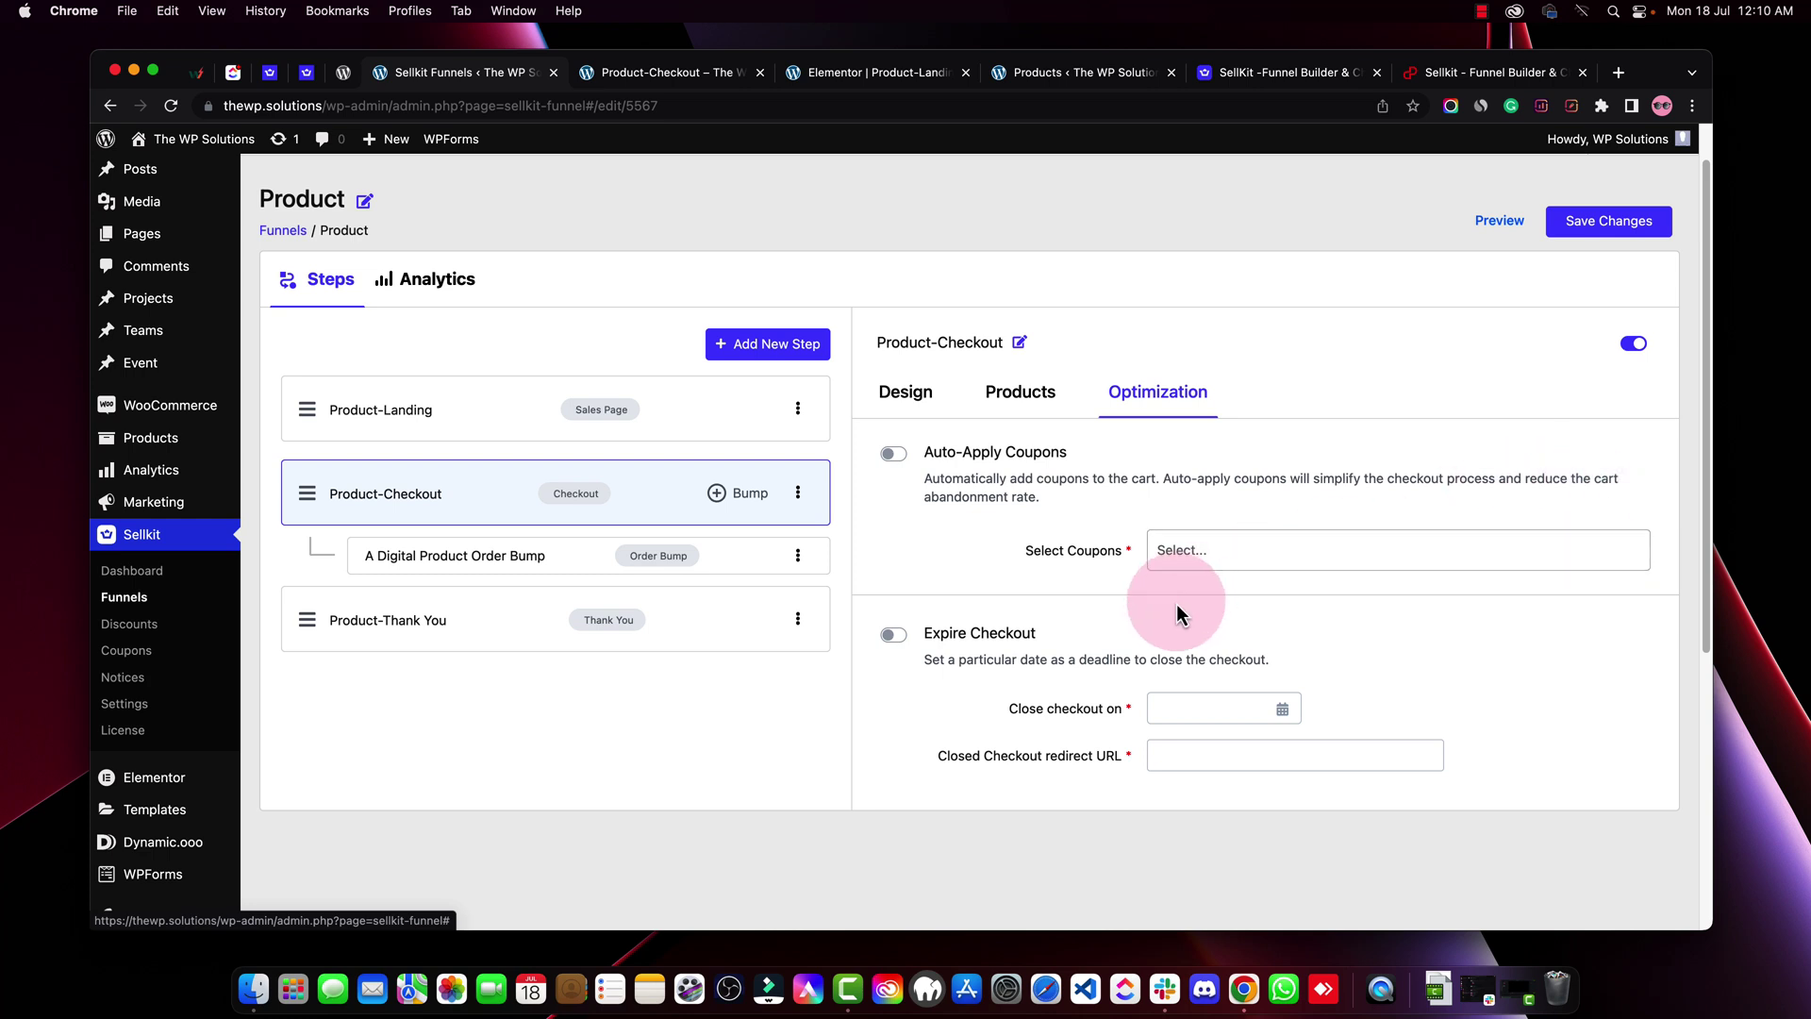
scroll(1180, 774, "down", 3)
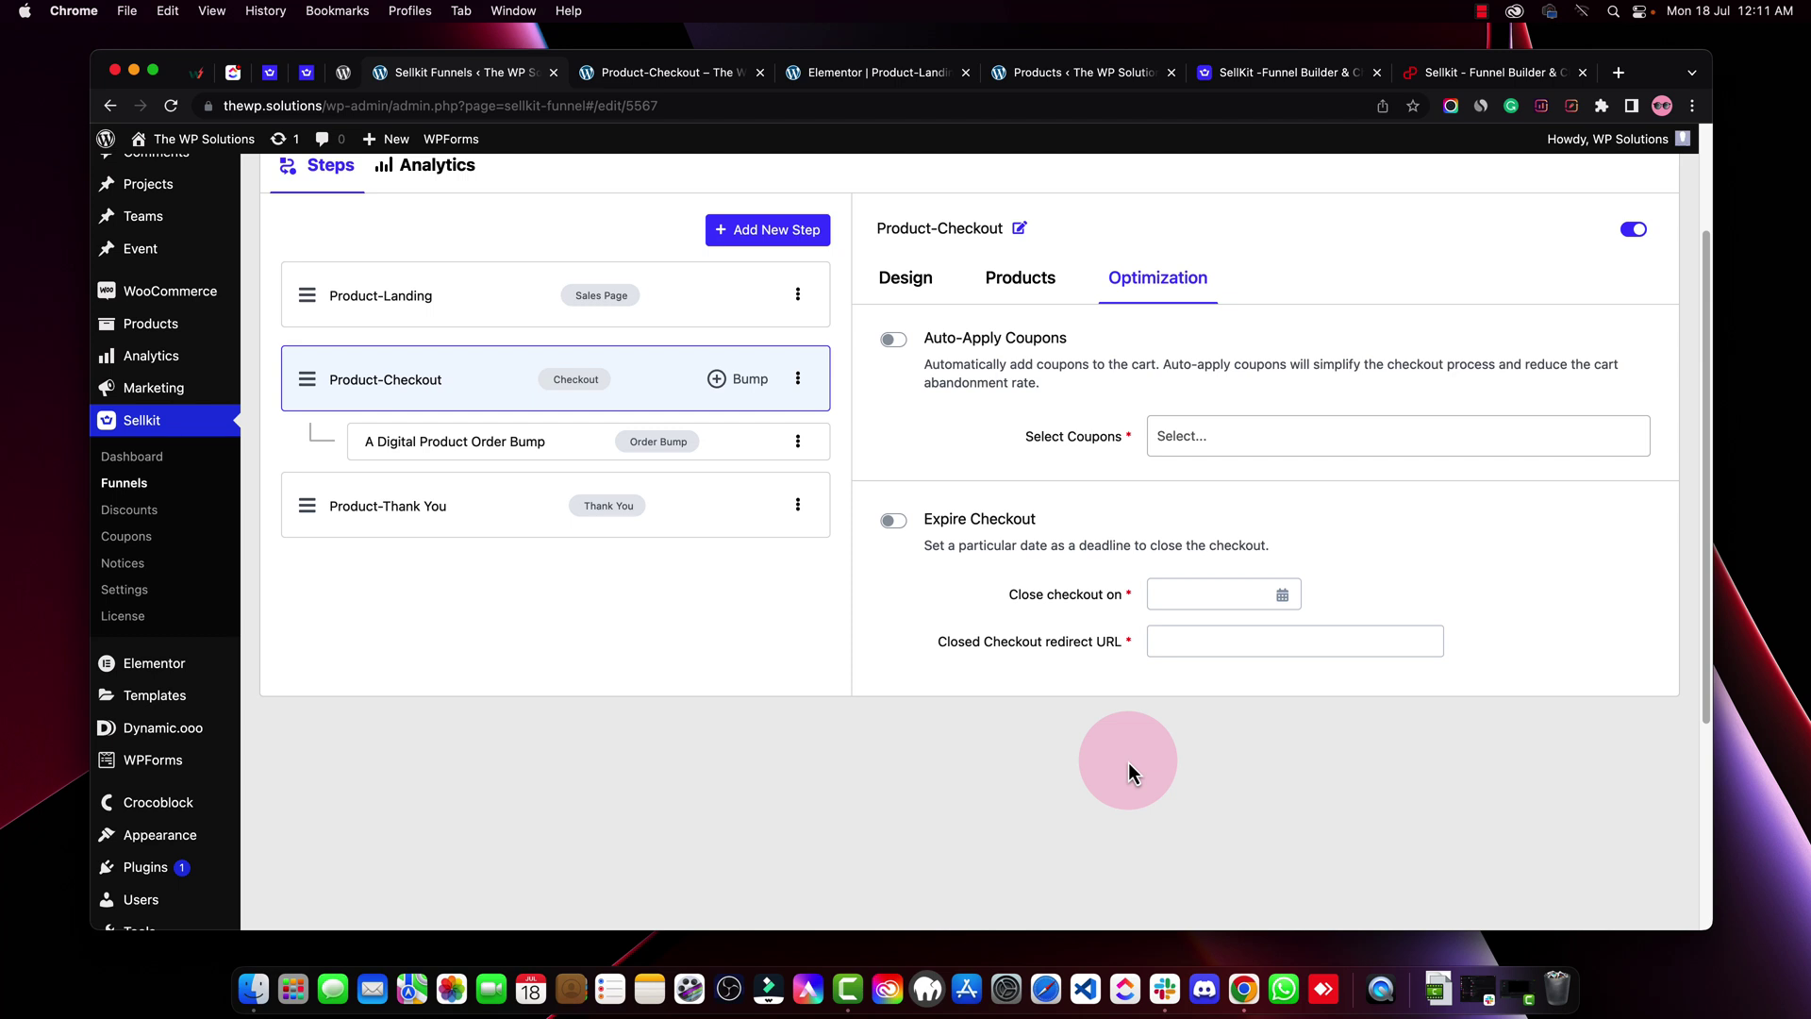
left_click(1162, 642)
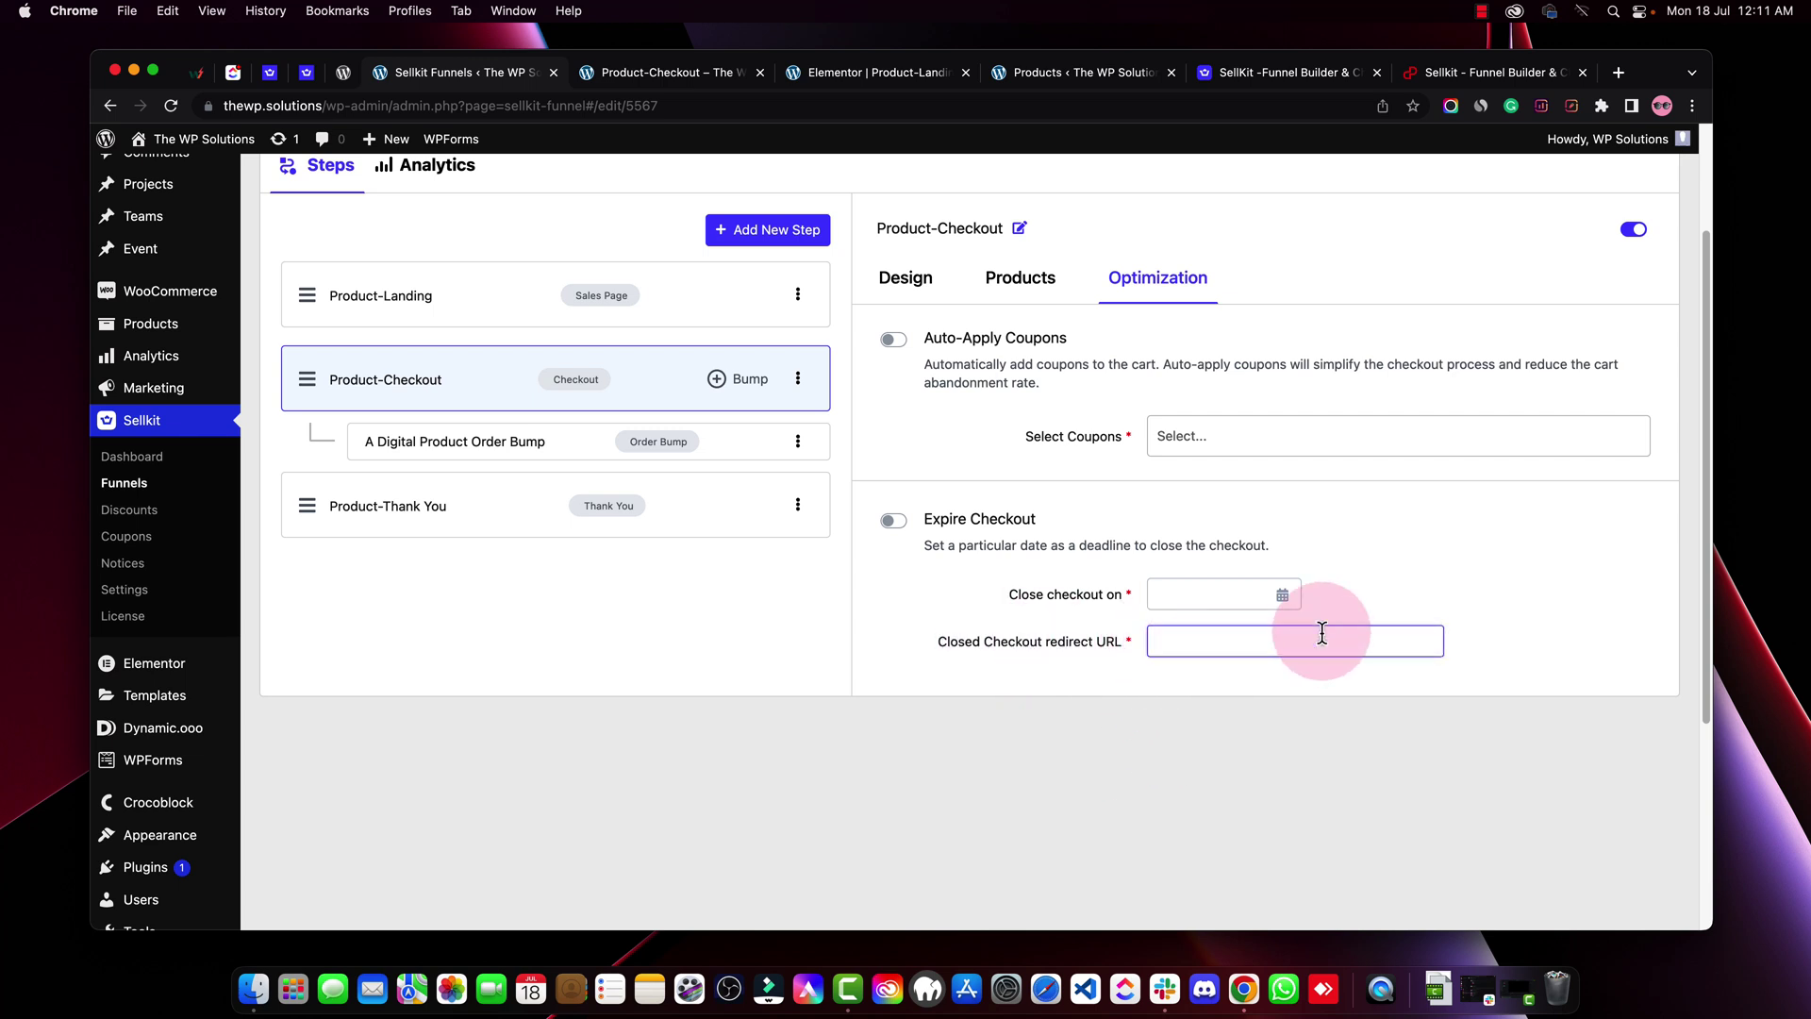
Select the hero's Call To Action button on the Product-Landing page in Elementor, then view the open Product-Checkout page
left_click(911, 73)
scroll(1132, 425, "down", 3)
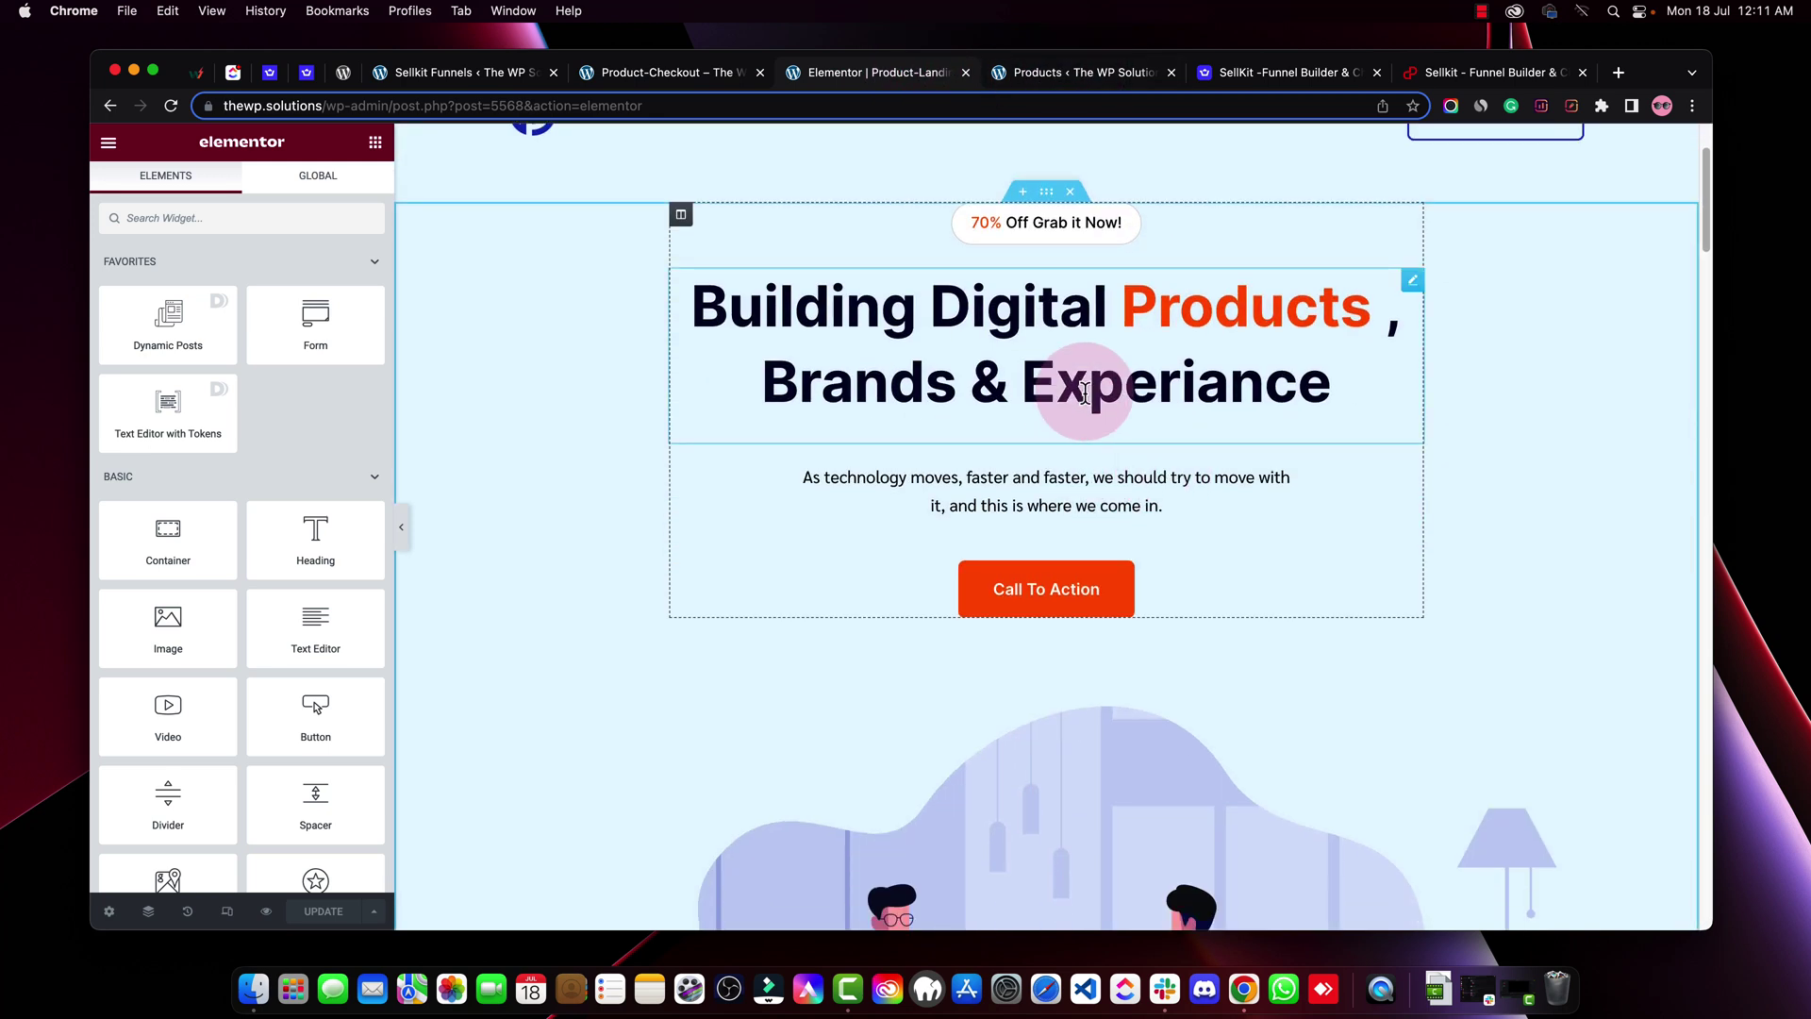
left_click(1149, 590)
left_click(616, 82)
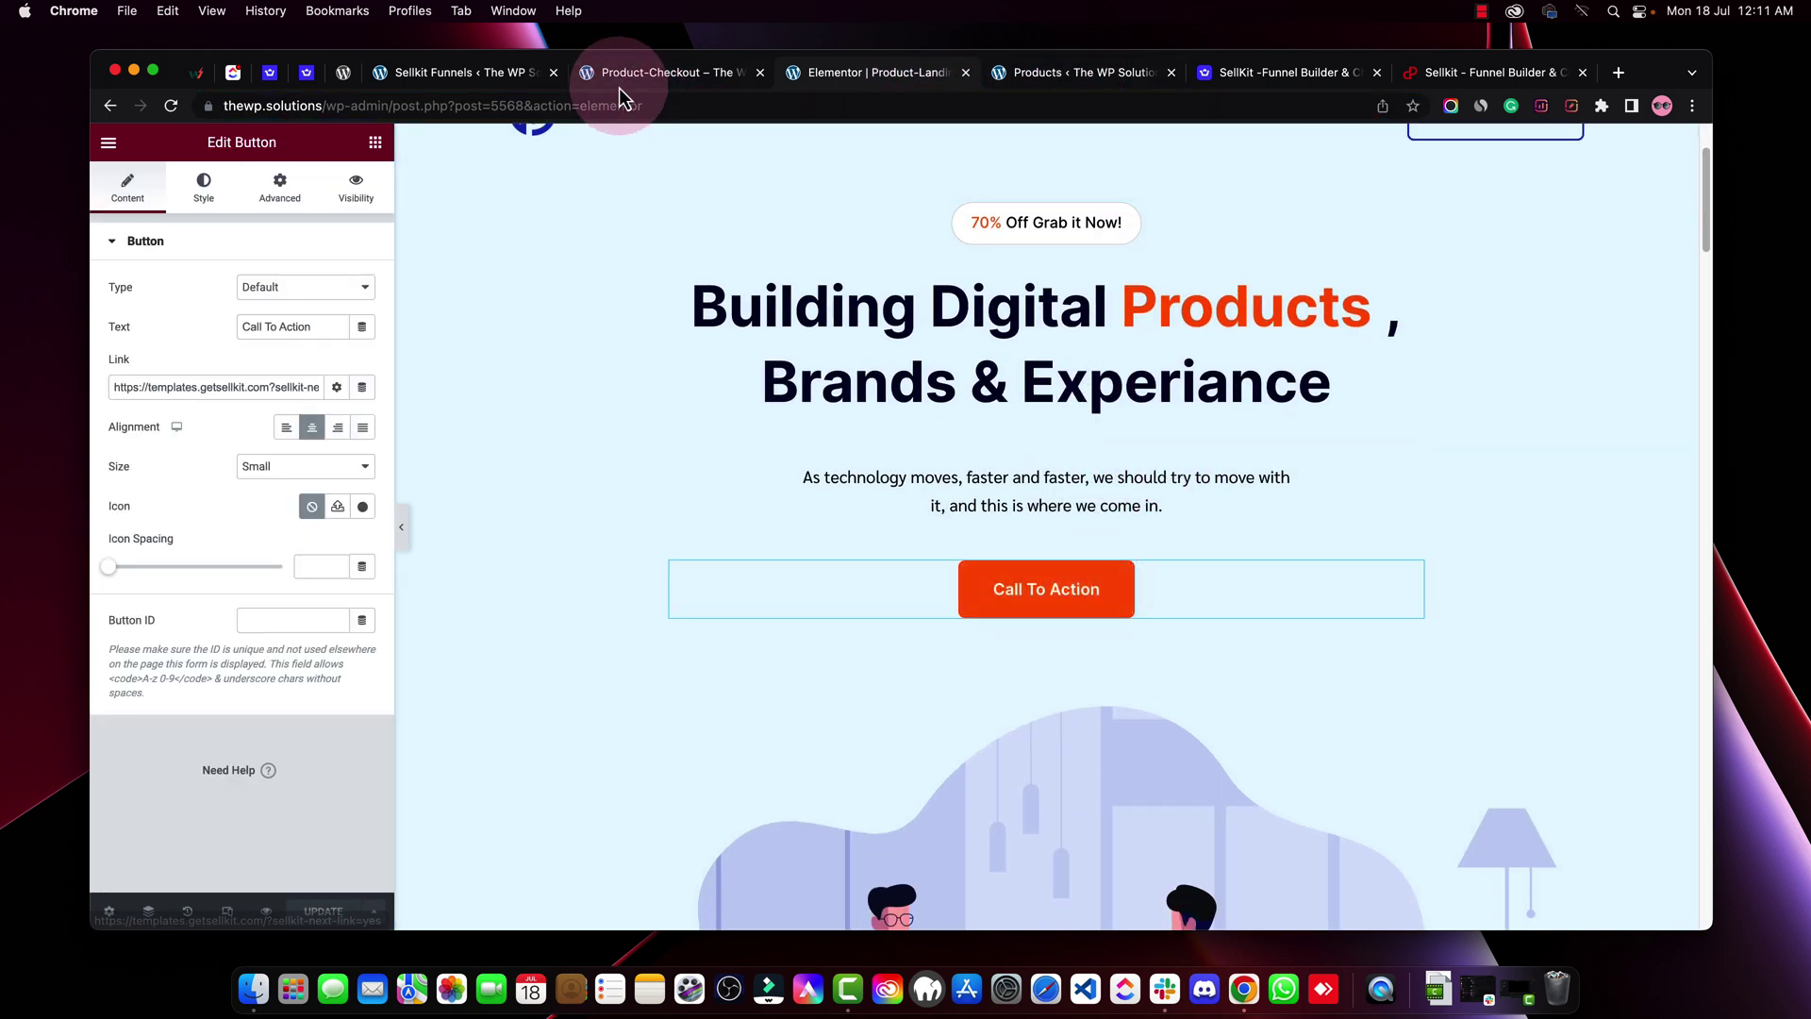
left_click(583, 143)
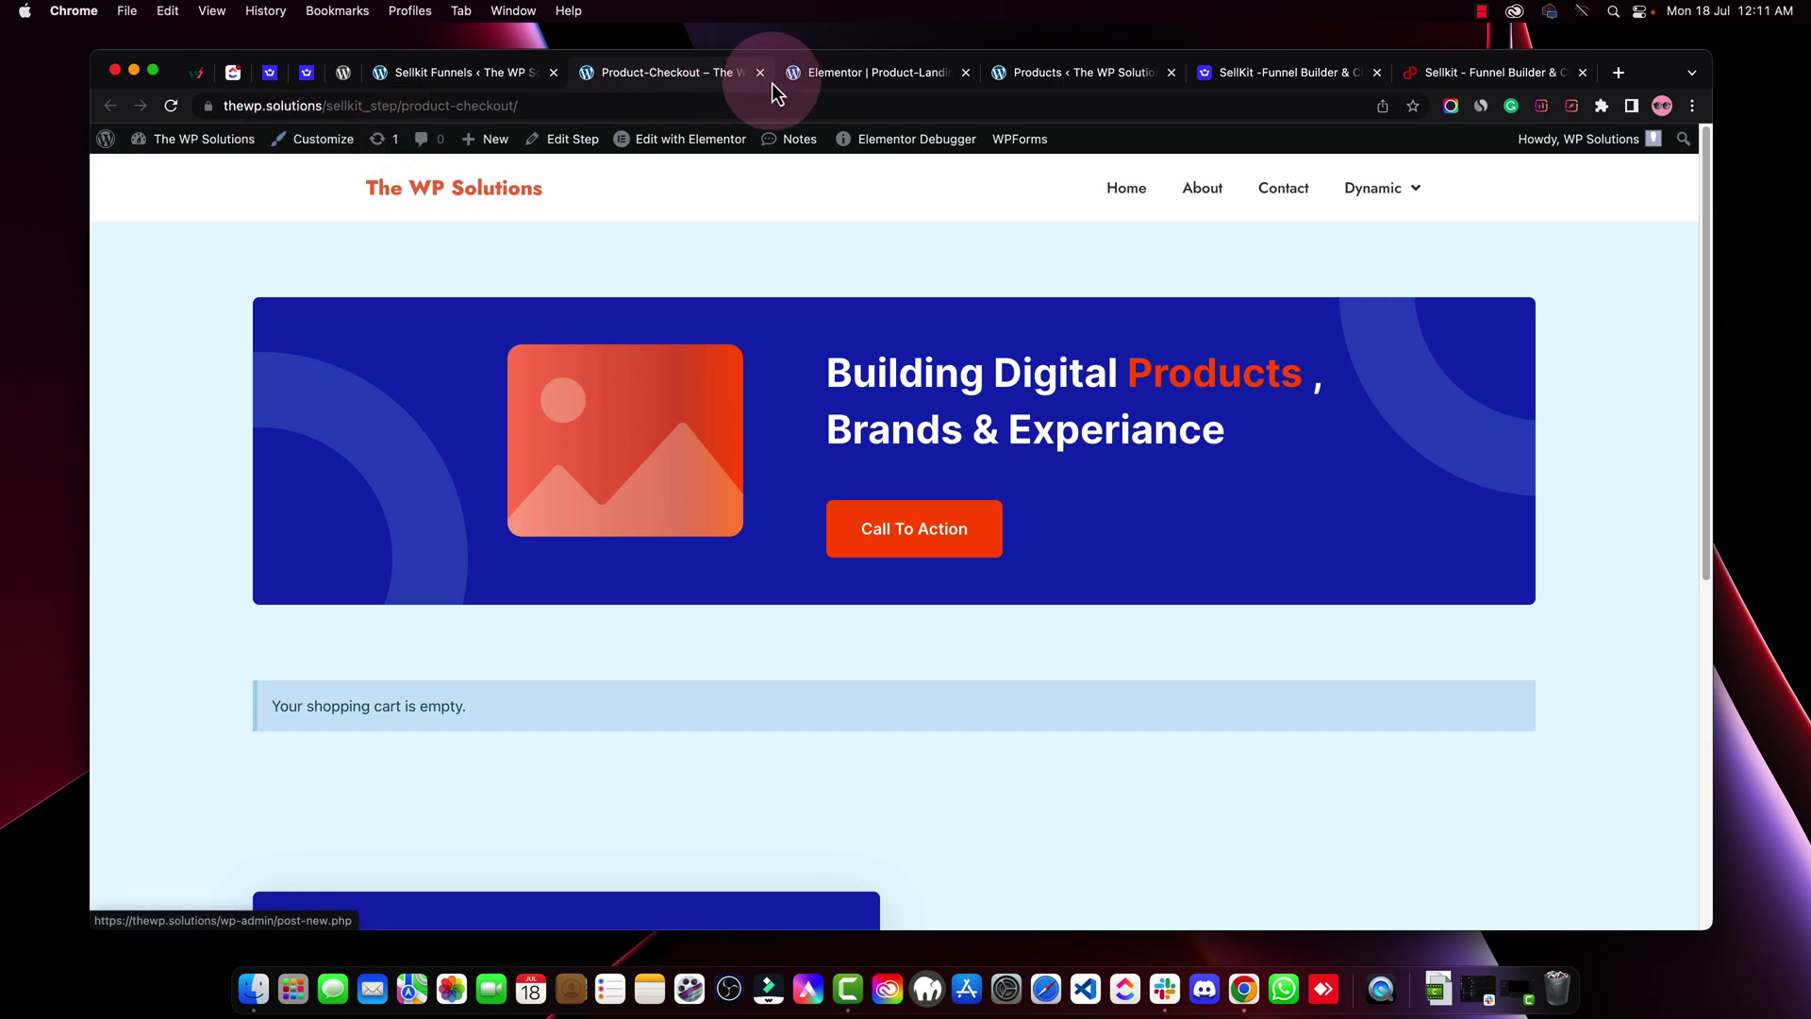
Inspect the name and slug of the Product-Checkout step in the Sellkit funnel and close the editing dialog
left_click(472, 72)
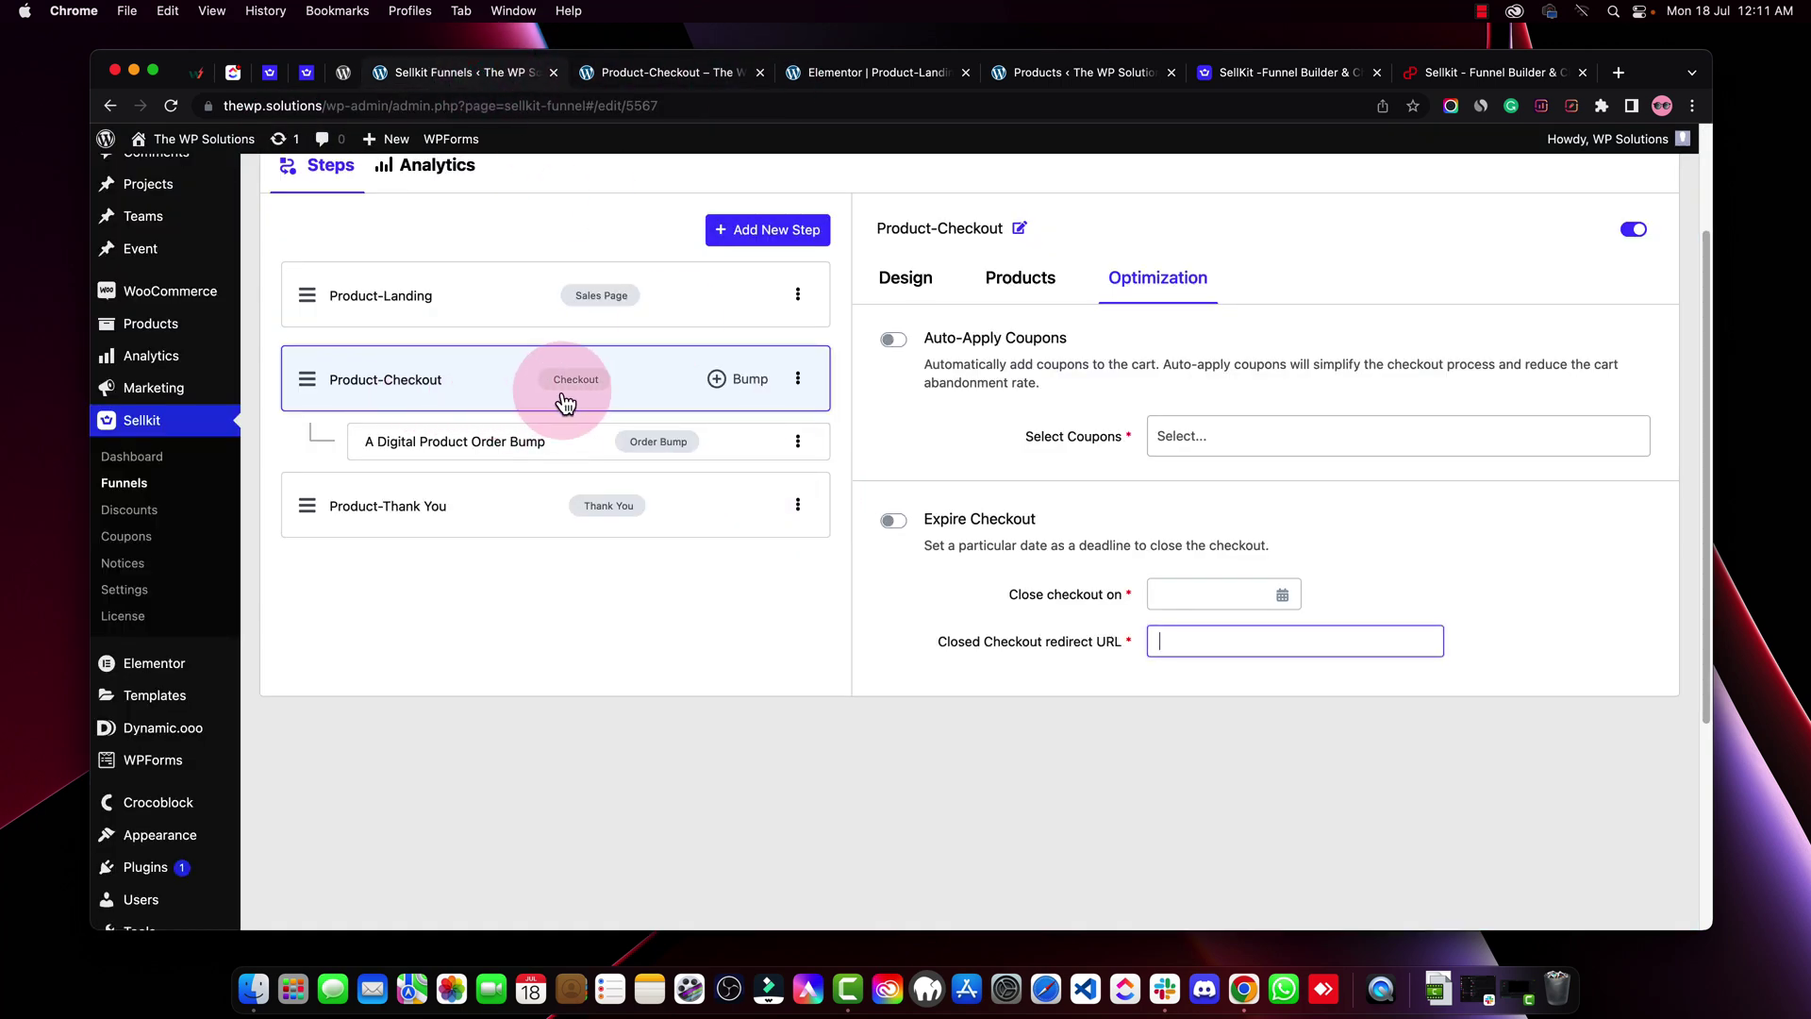
left_click(926, 283)
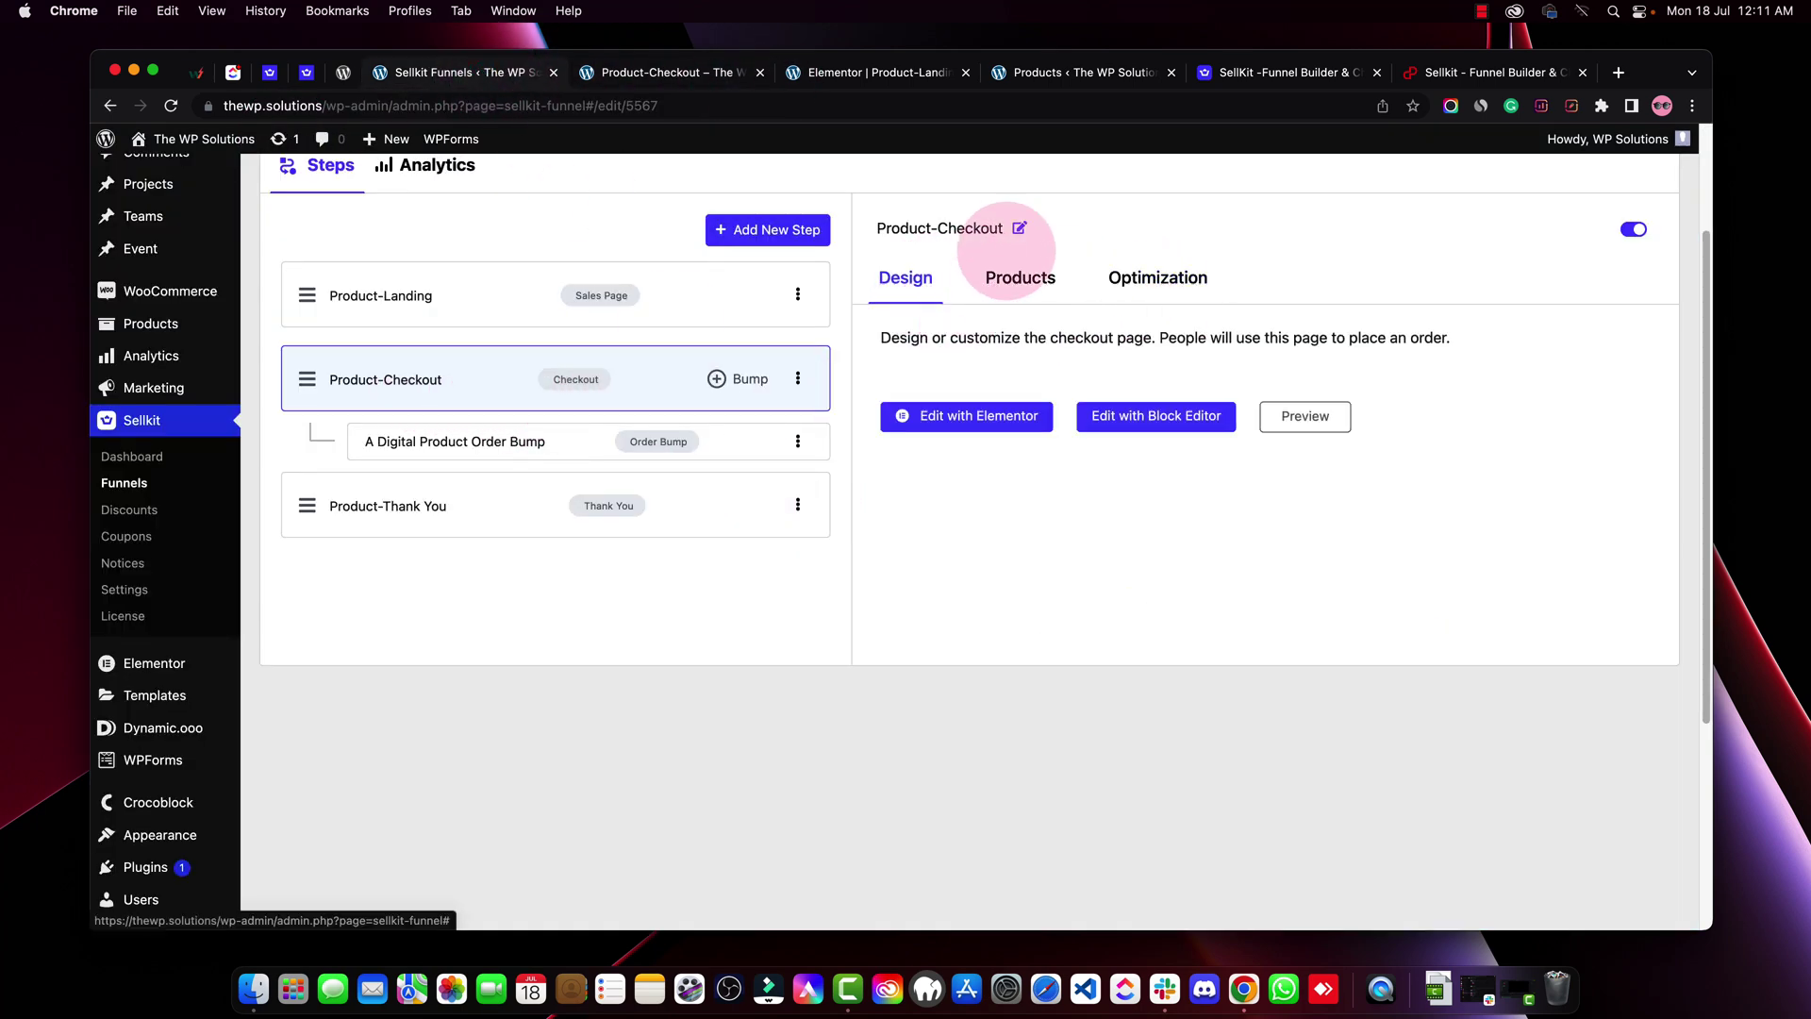
left_click(1019, 229)
left_click_drag(779, 578, 688, 578)
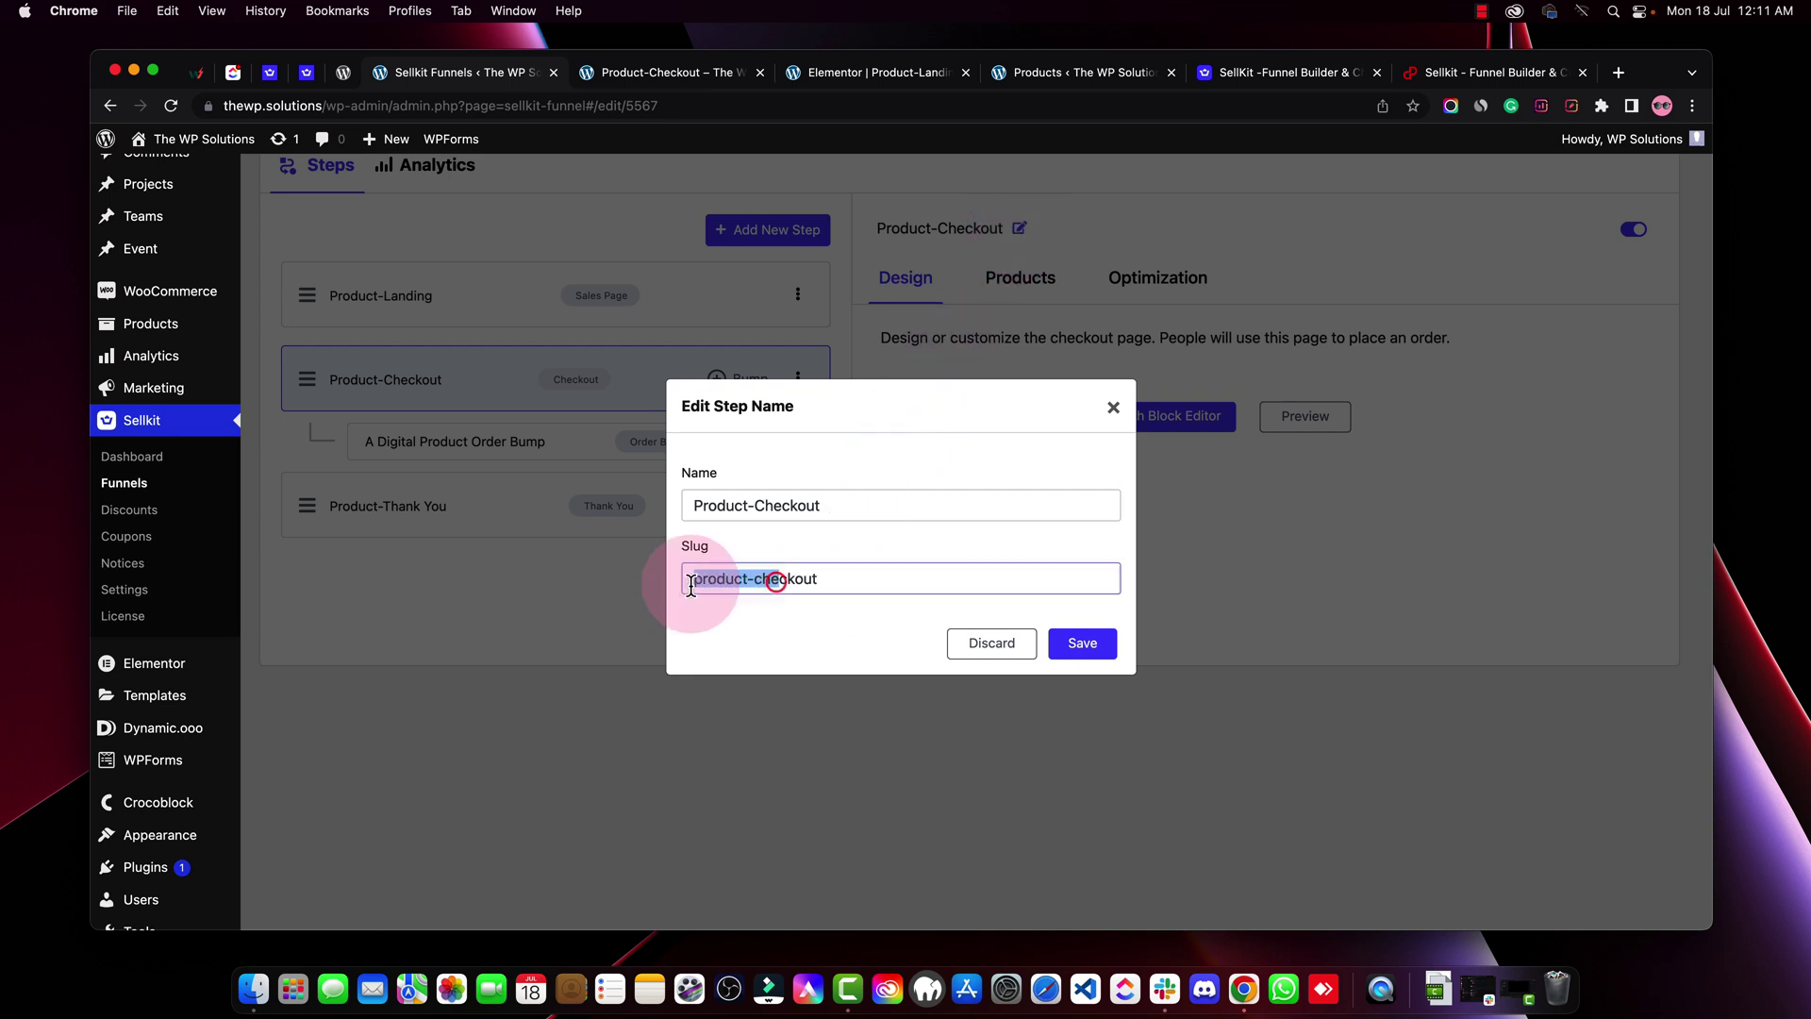
left_click(1113, 408)
Preview the Product-Checkout step in a new browser tab and copy the checkout page's address
right_click(1297, 416)
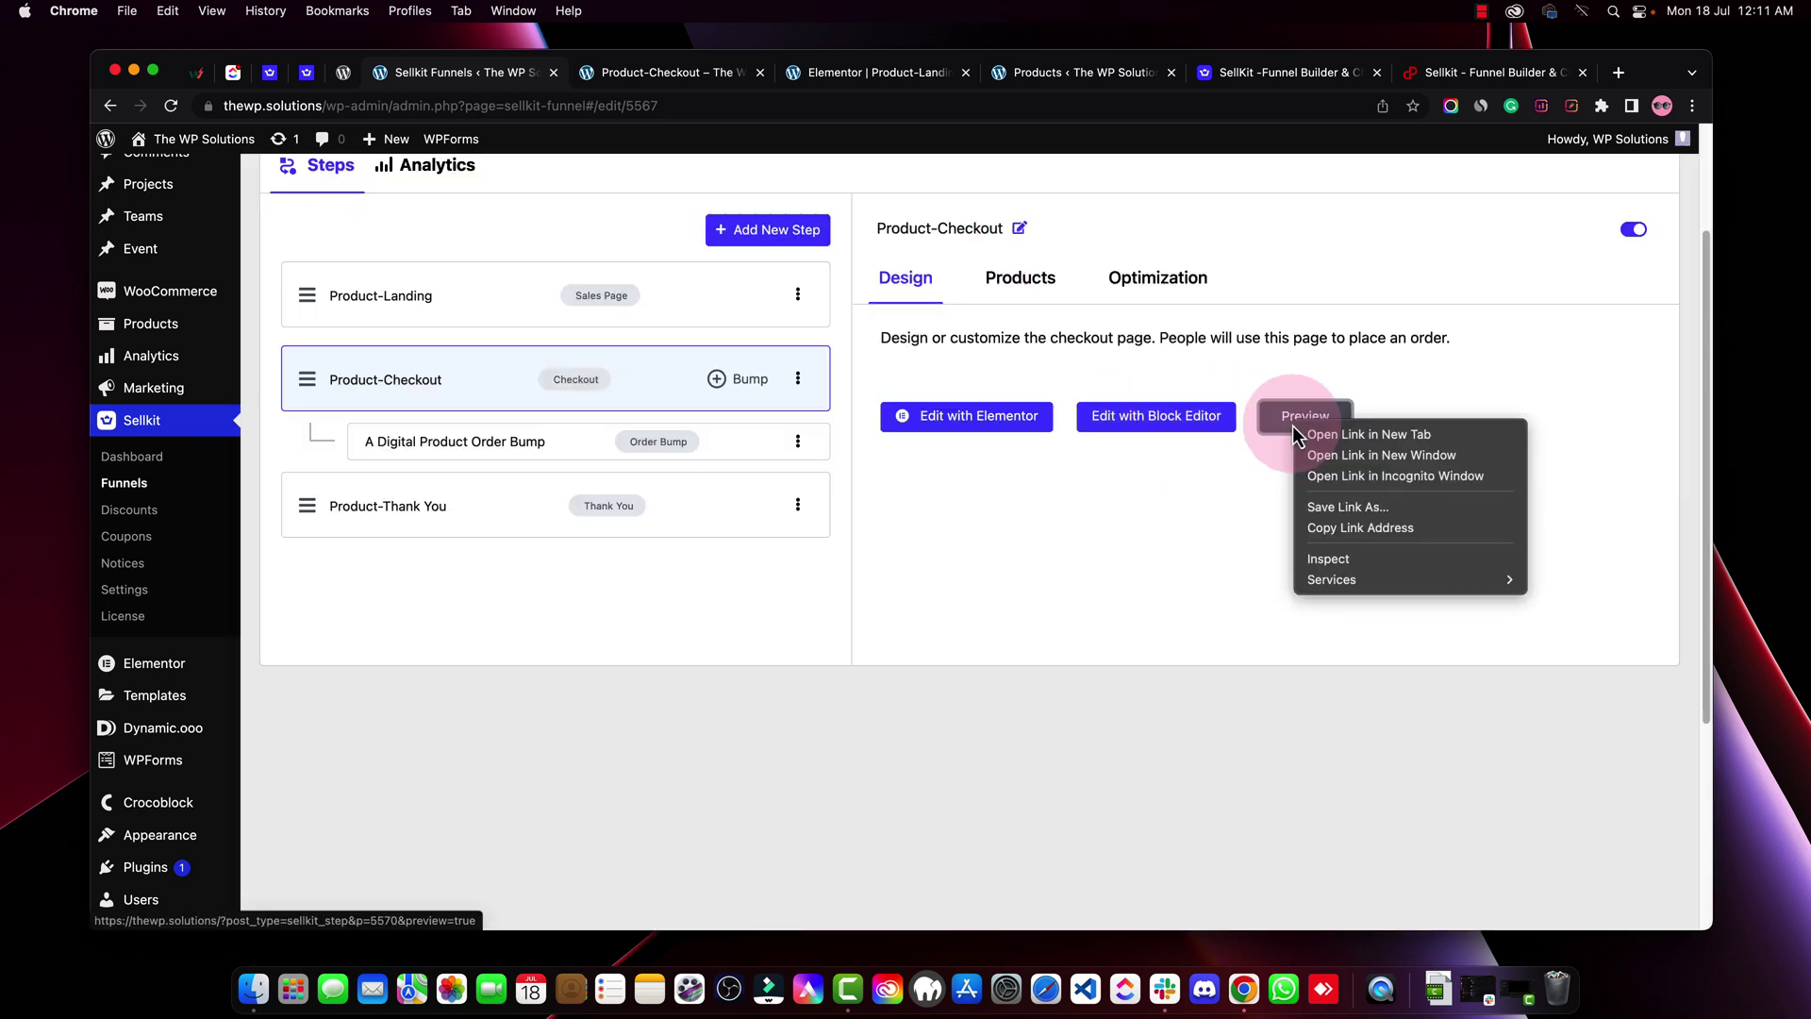
left_click(1321, 429)
left_click(938, 71)
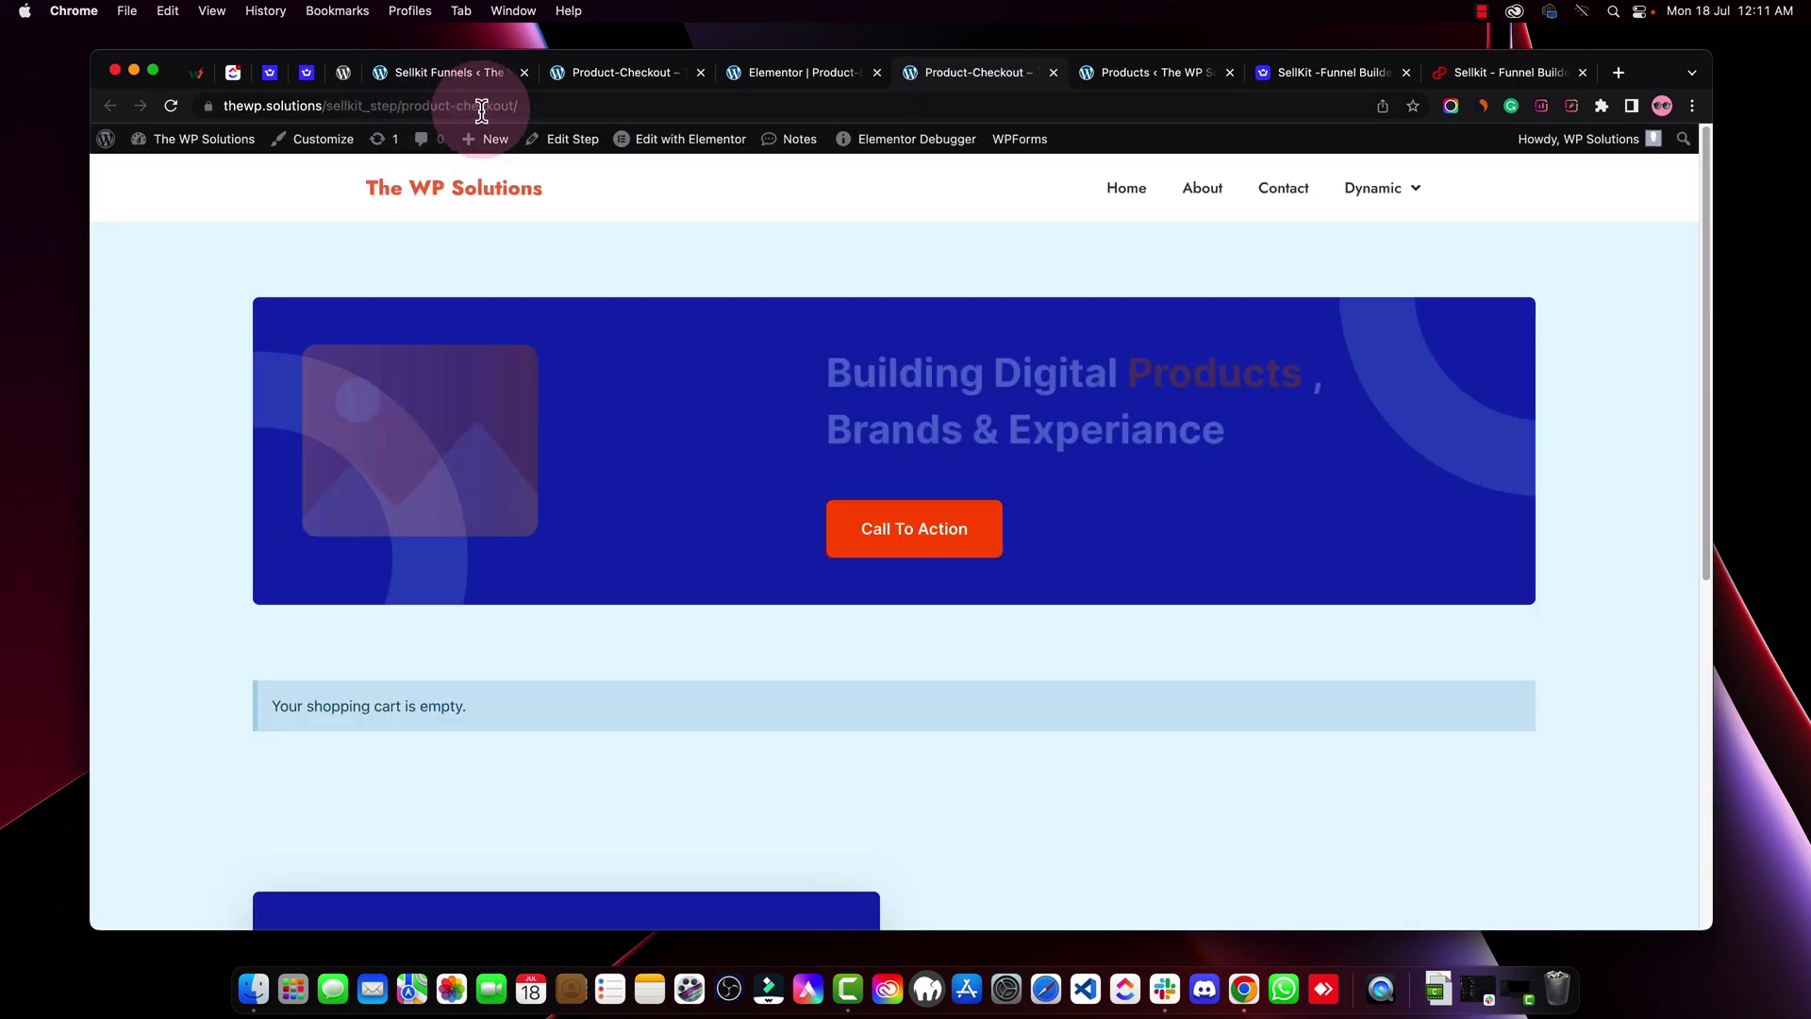
left_click(566, 111)
key("super+c")
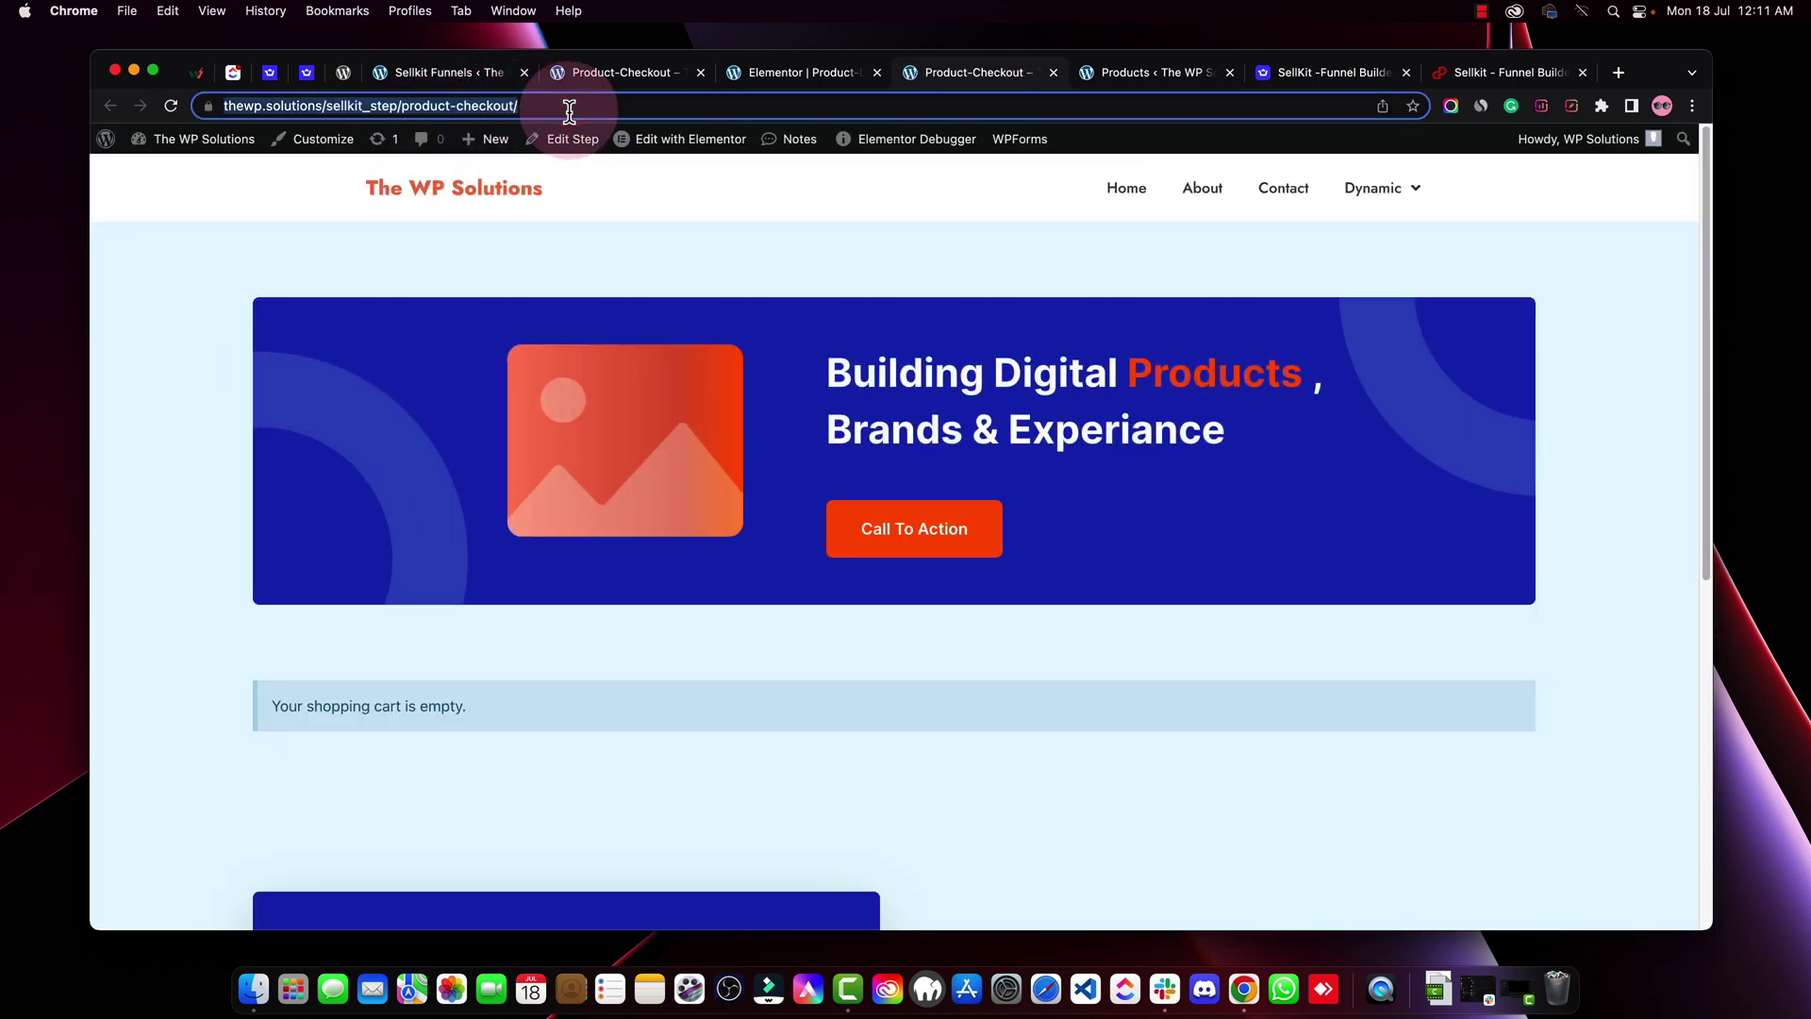
Replace the landing page's Call To Action button link with the copied Product-Checkout address and update the page
left_click(846, 72)
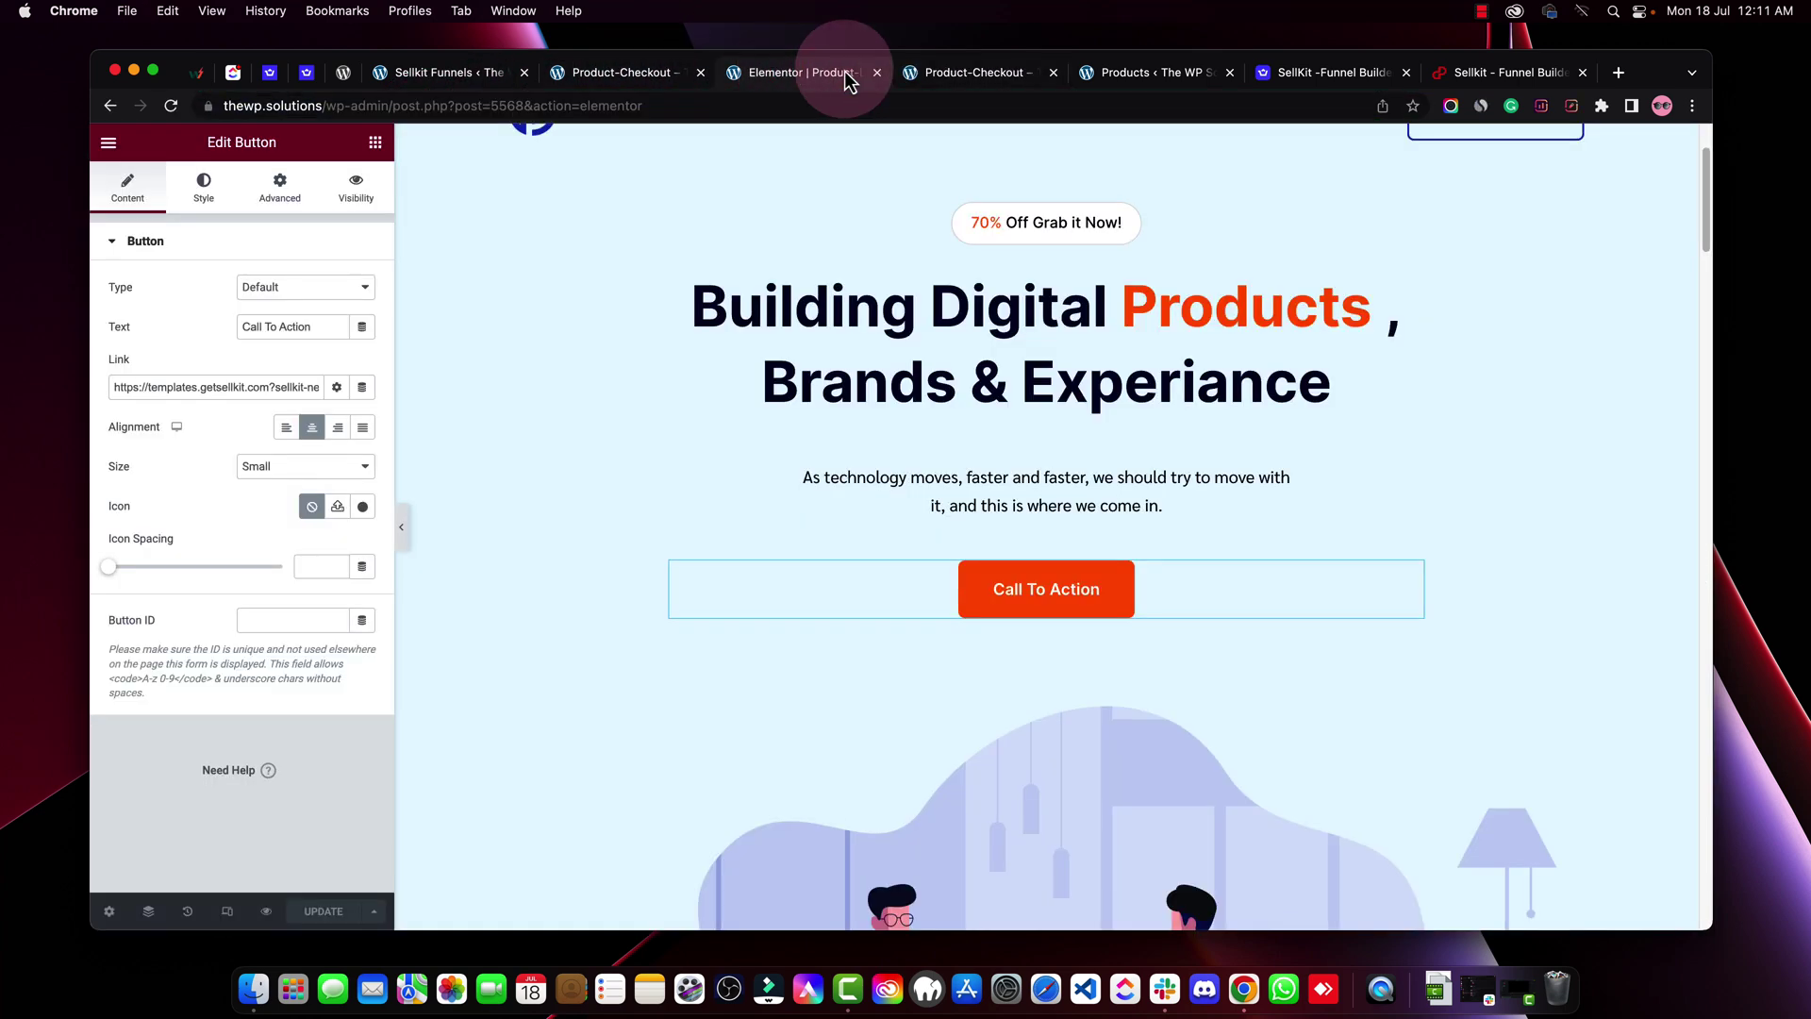
left_click(1026, 572)
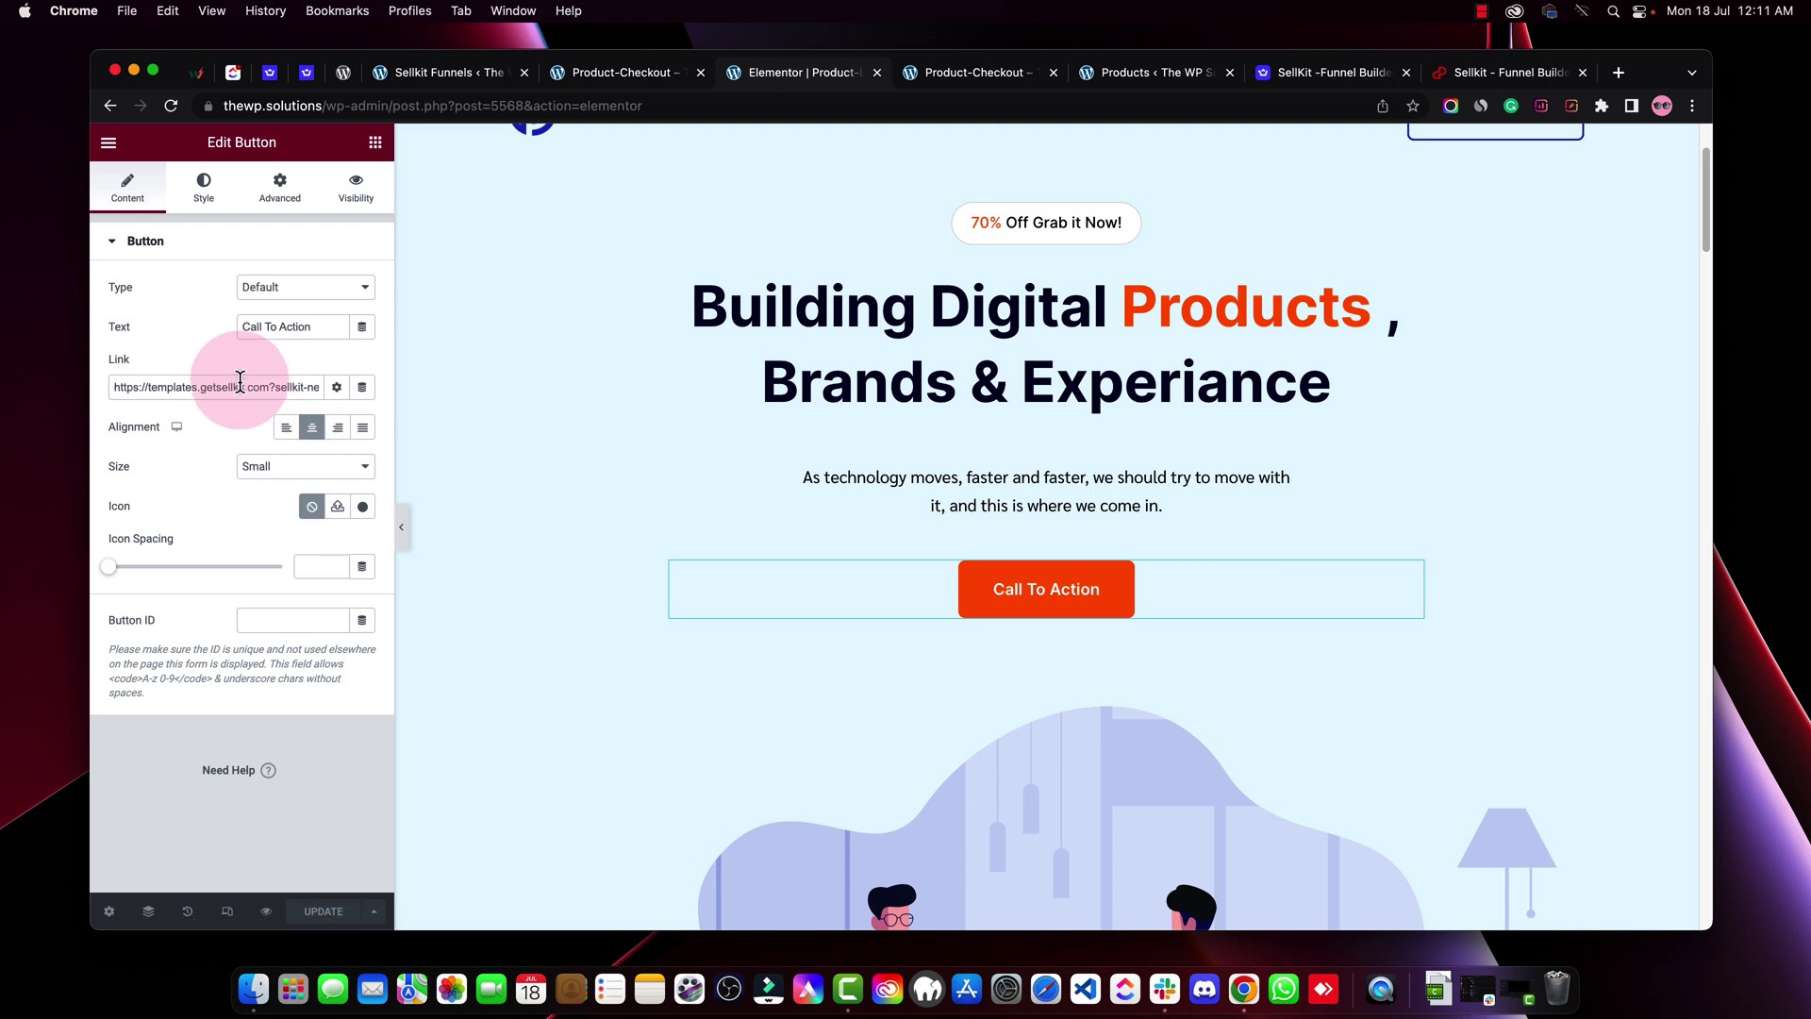
key("super+v")
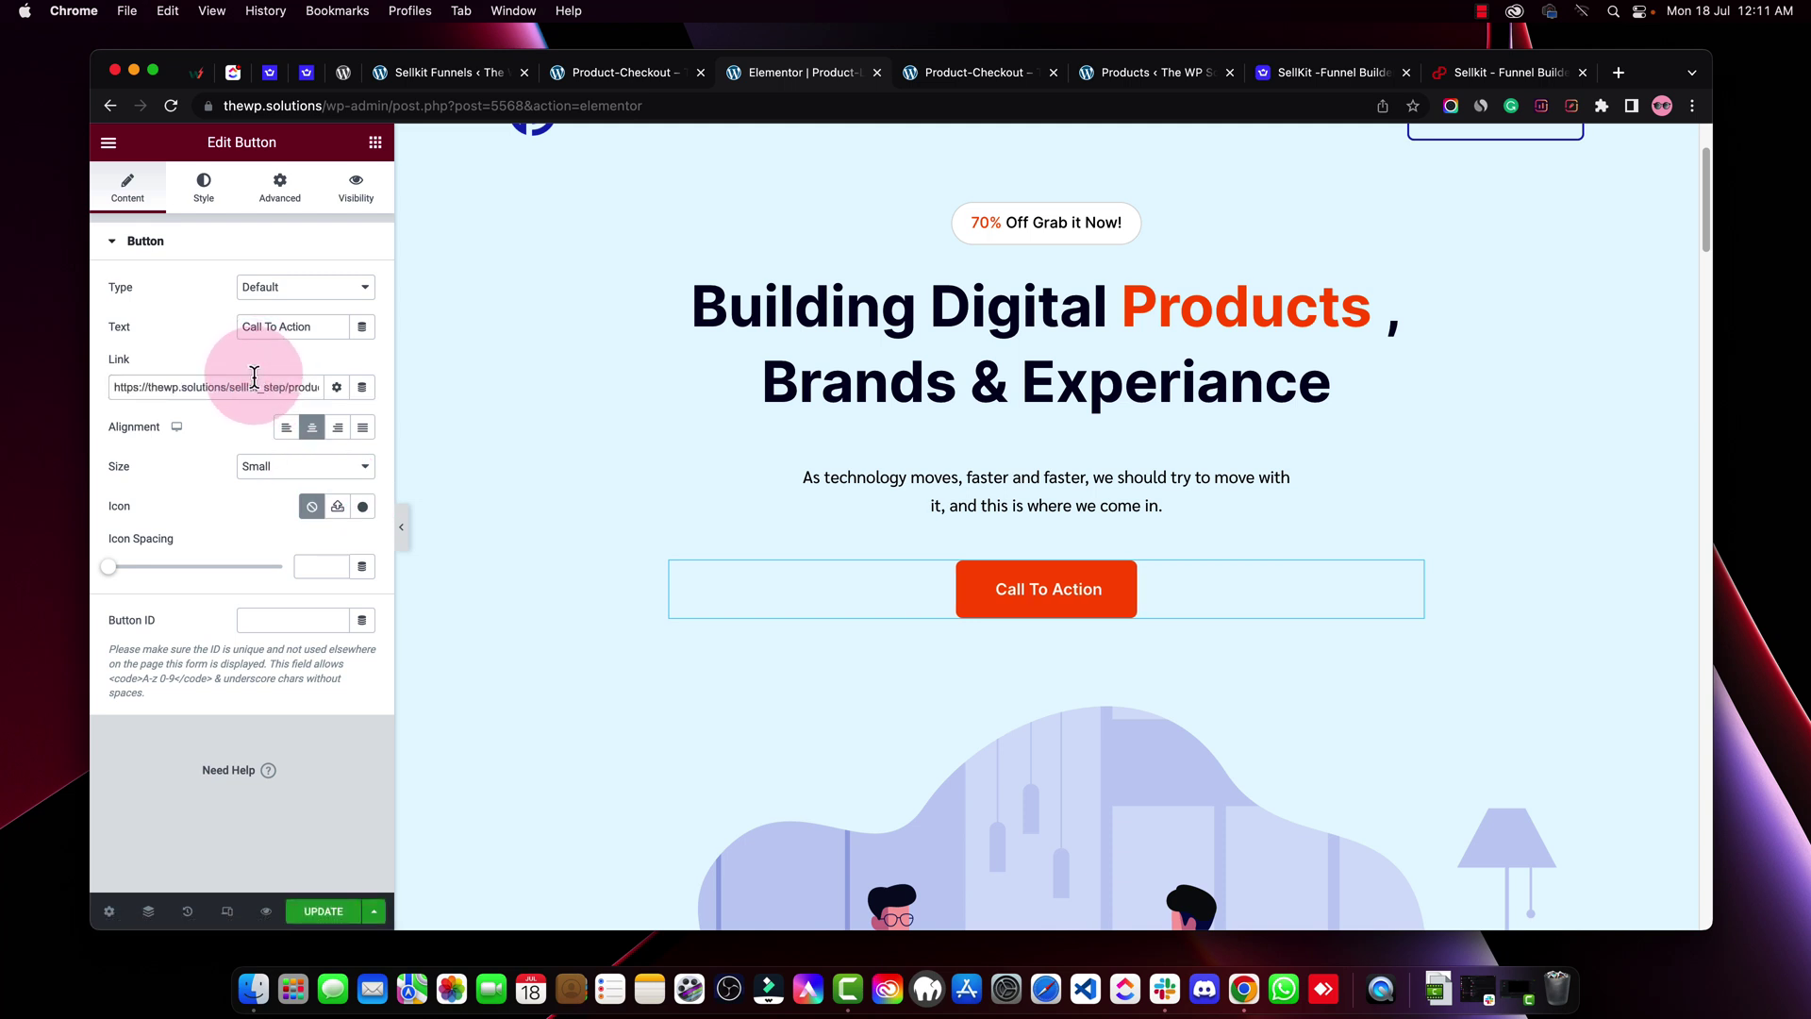
left_click(322, 912)
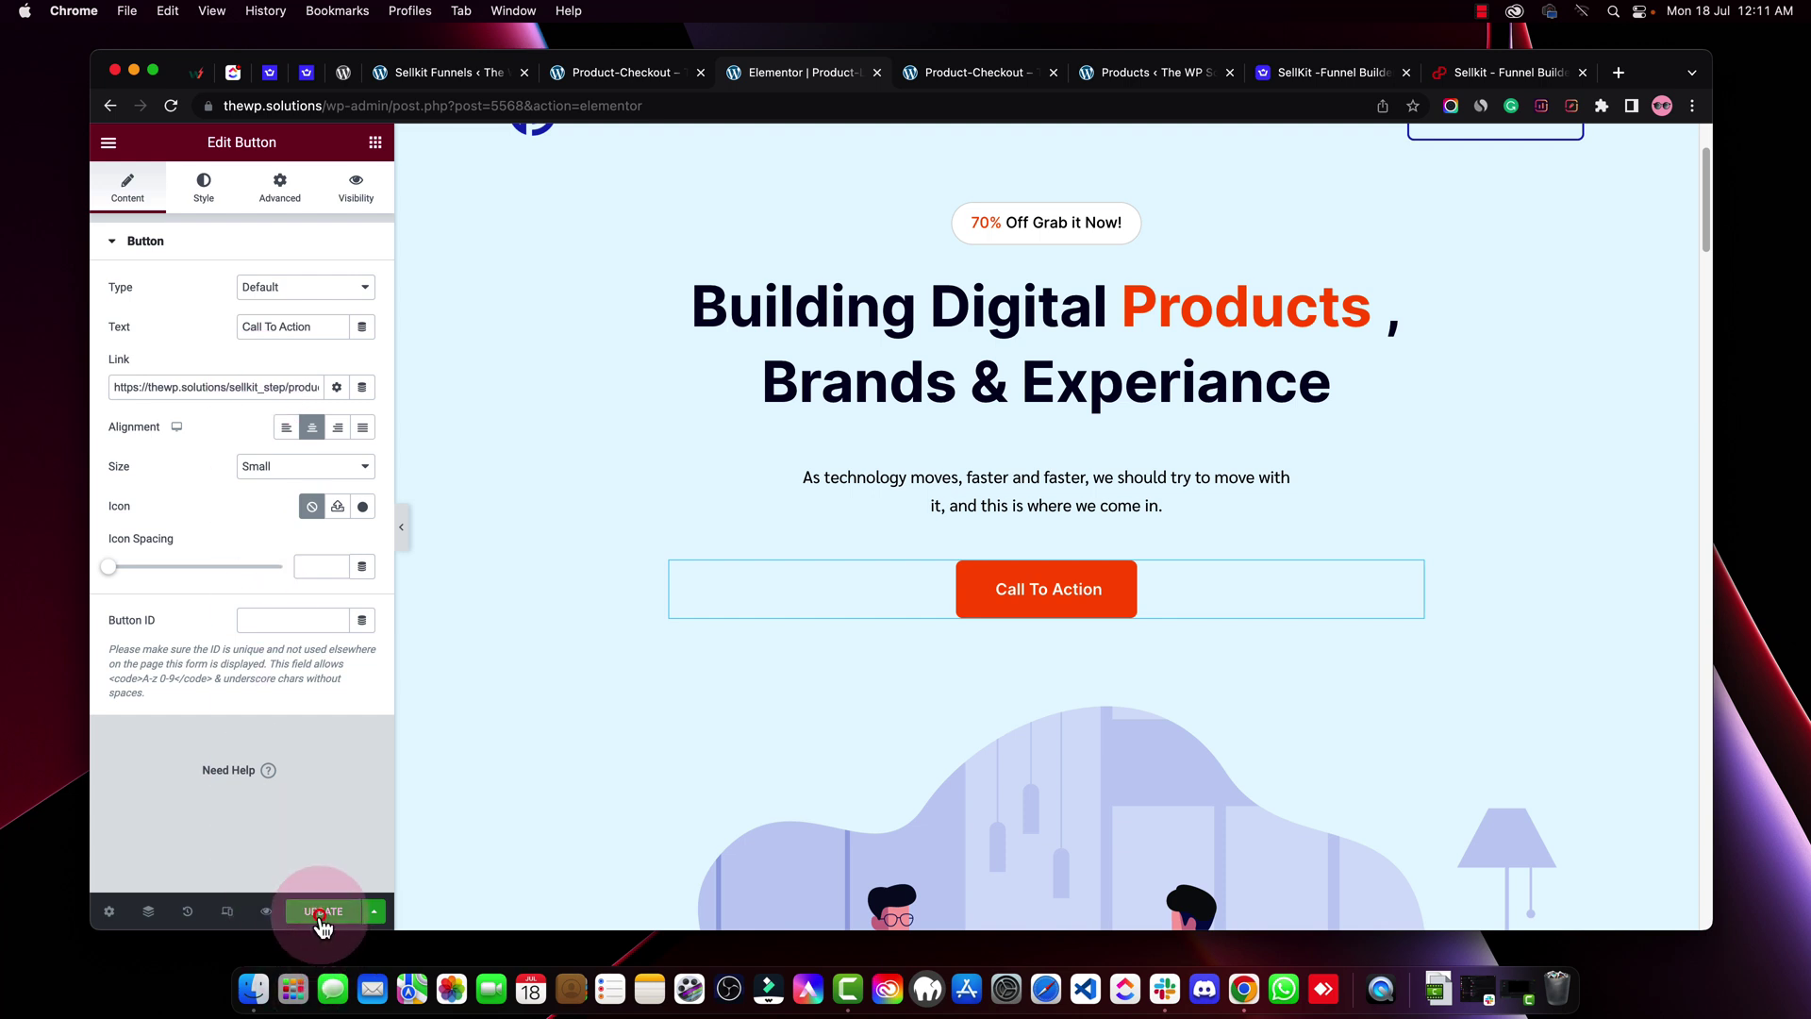
left_click(841, 514)
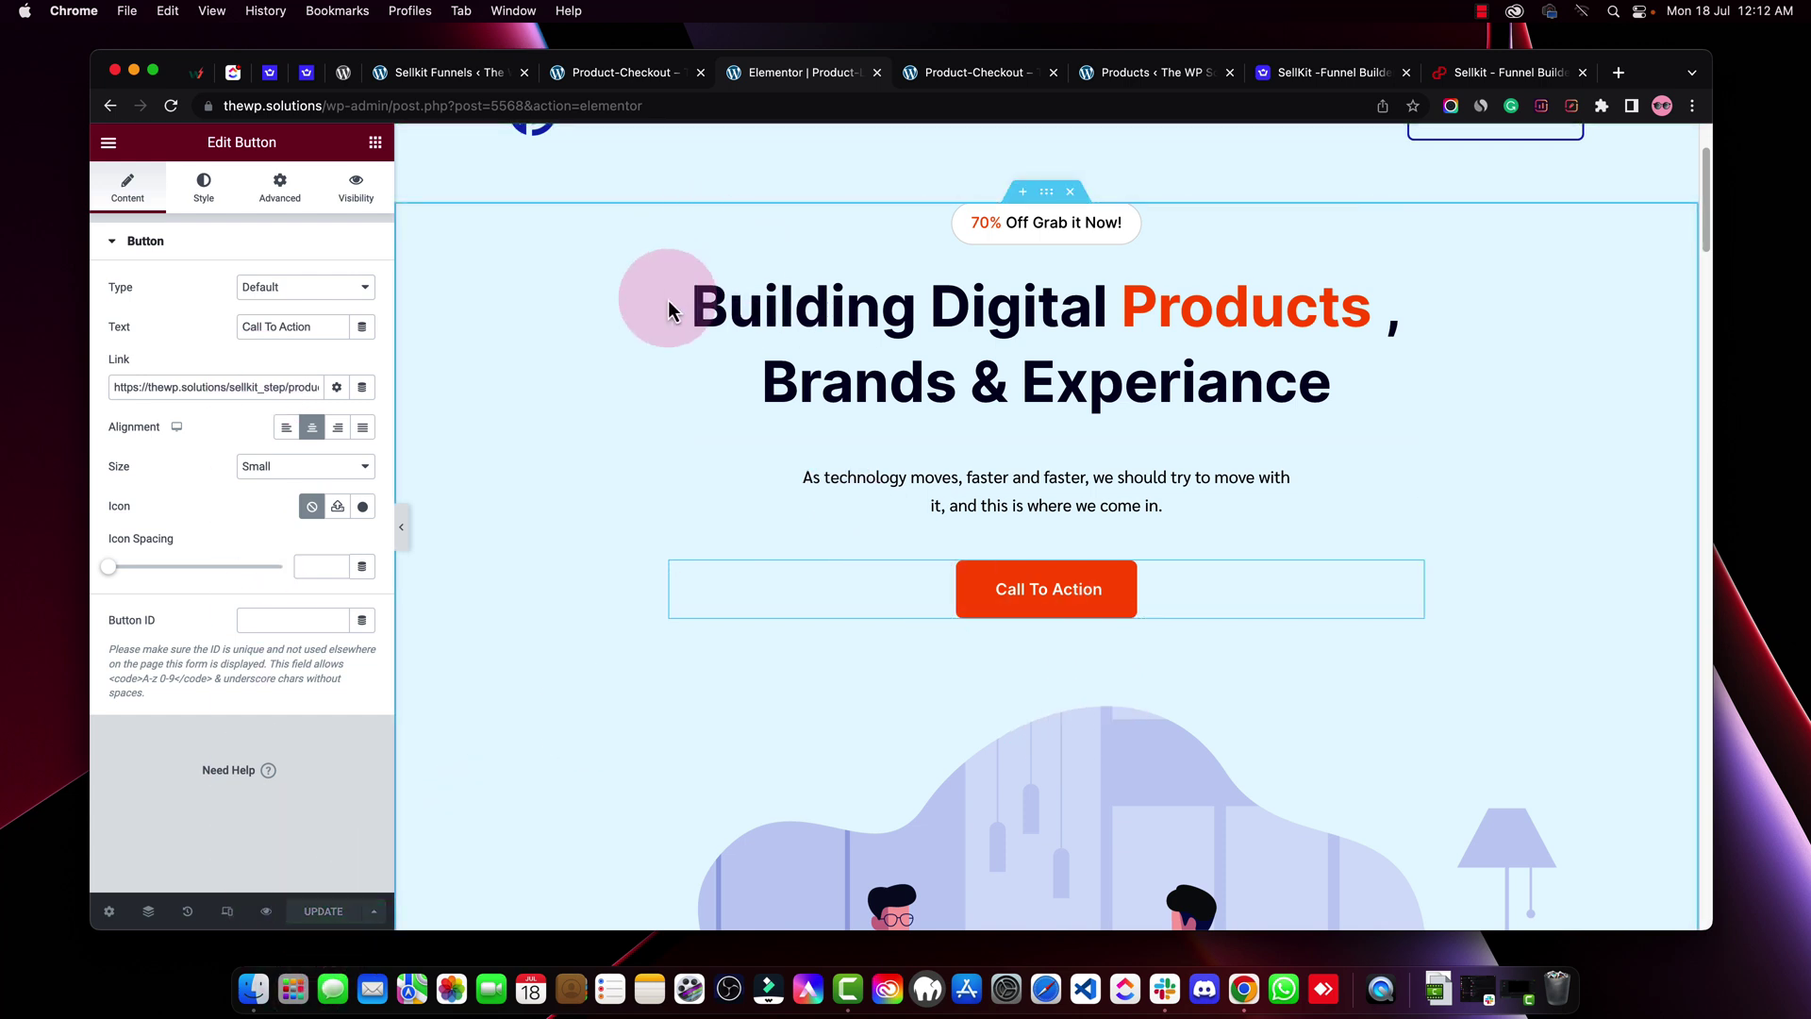
Review the product, design and optimization settings of the Product-Checkout step in the funnel editor
left_click(472, 72)
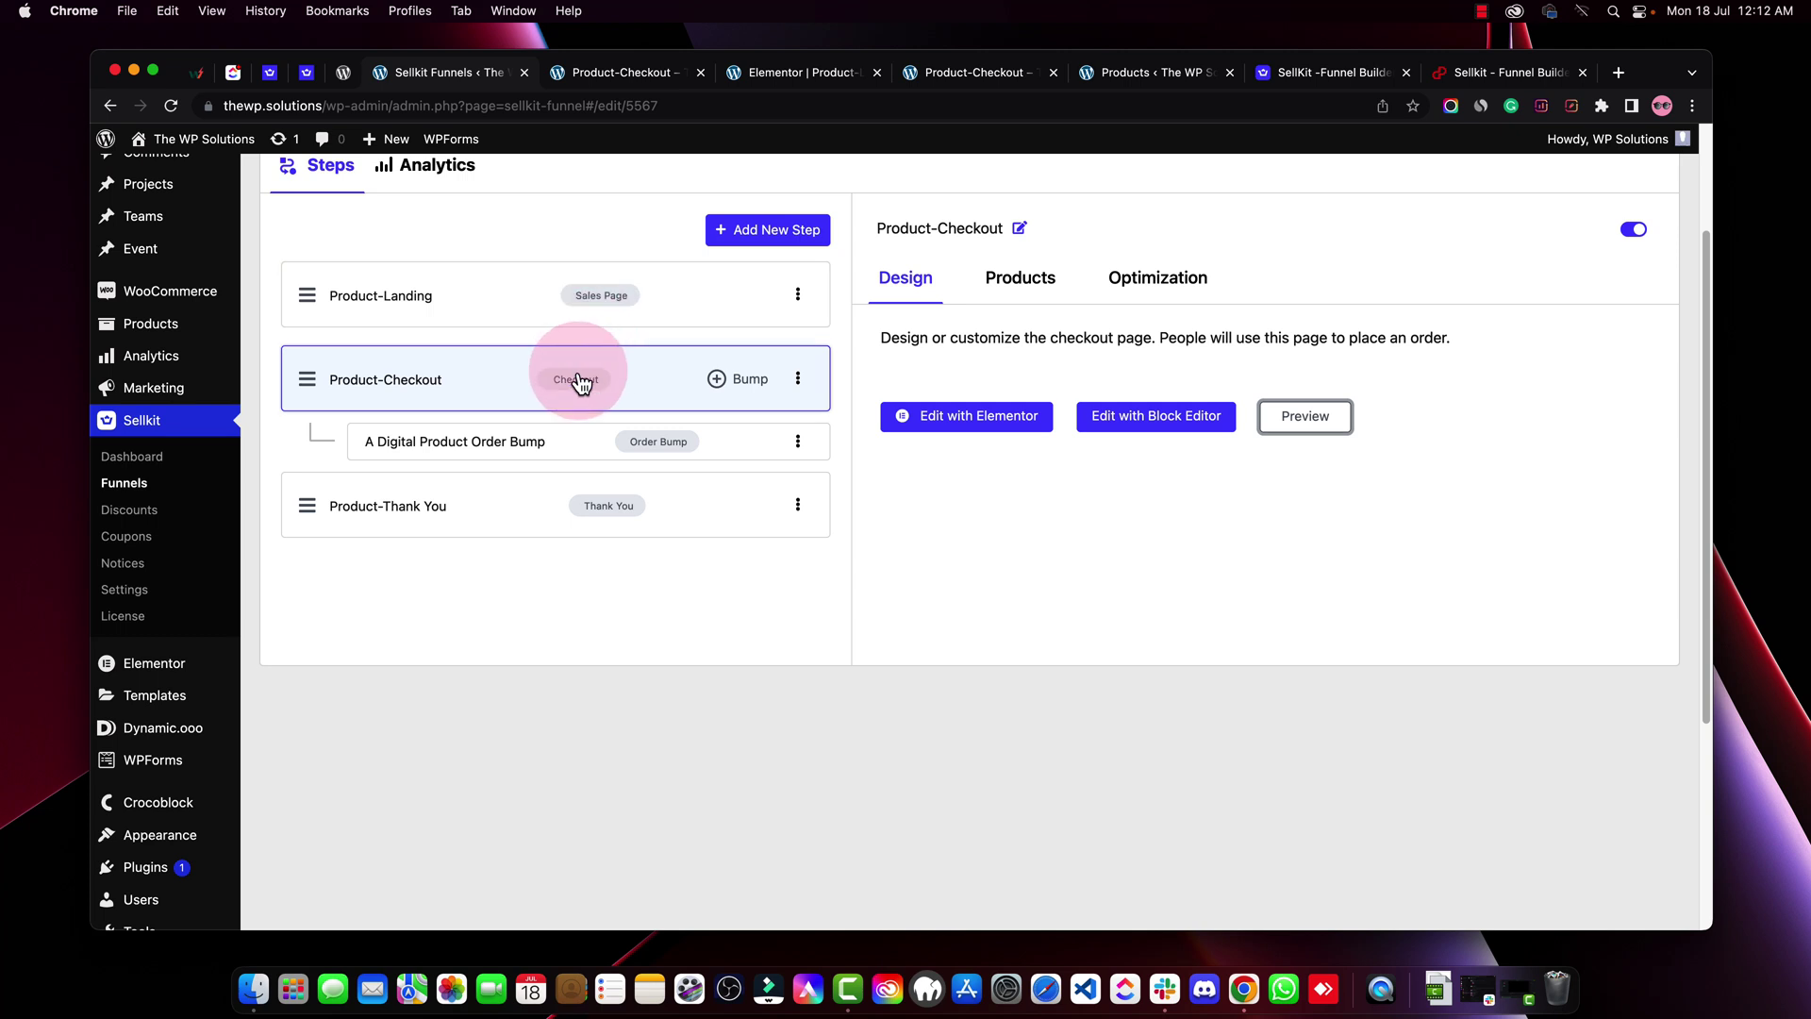
left_click(991, 283)
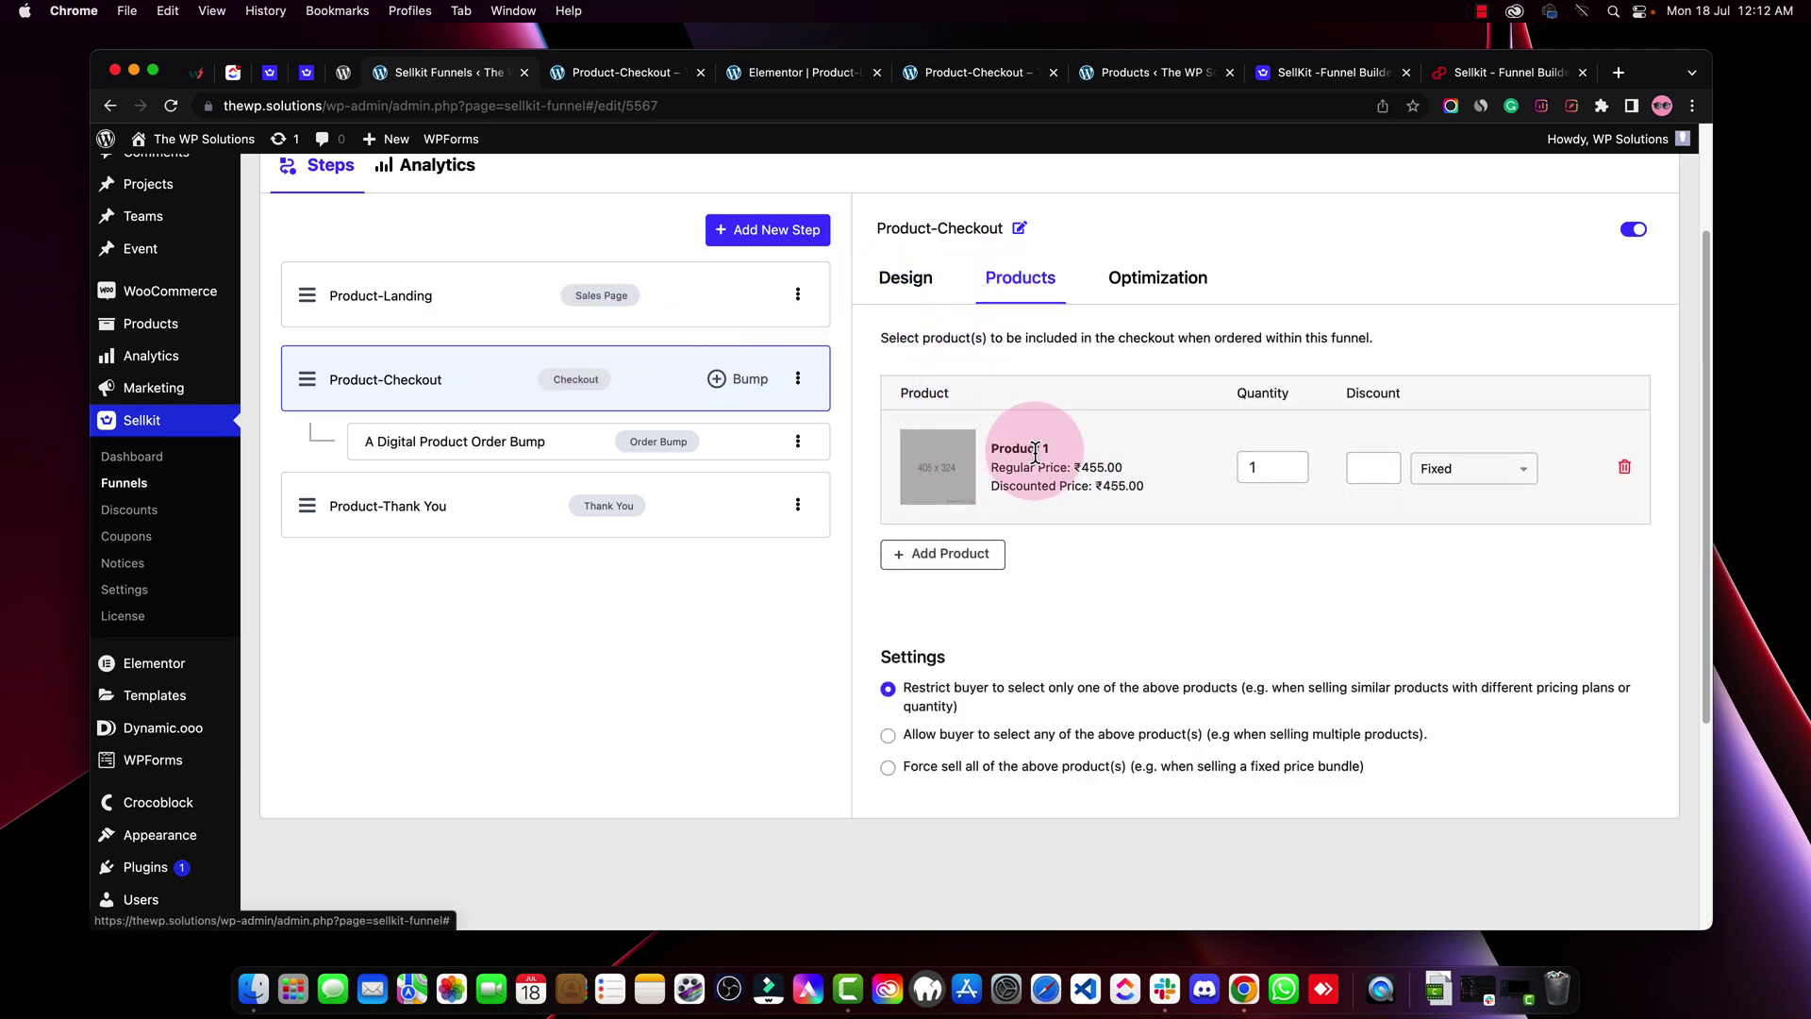
left_click(904, 283)
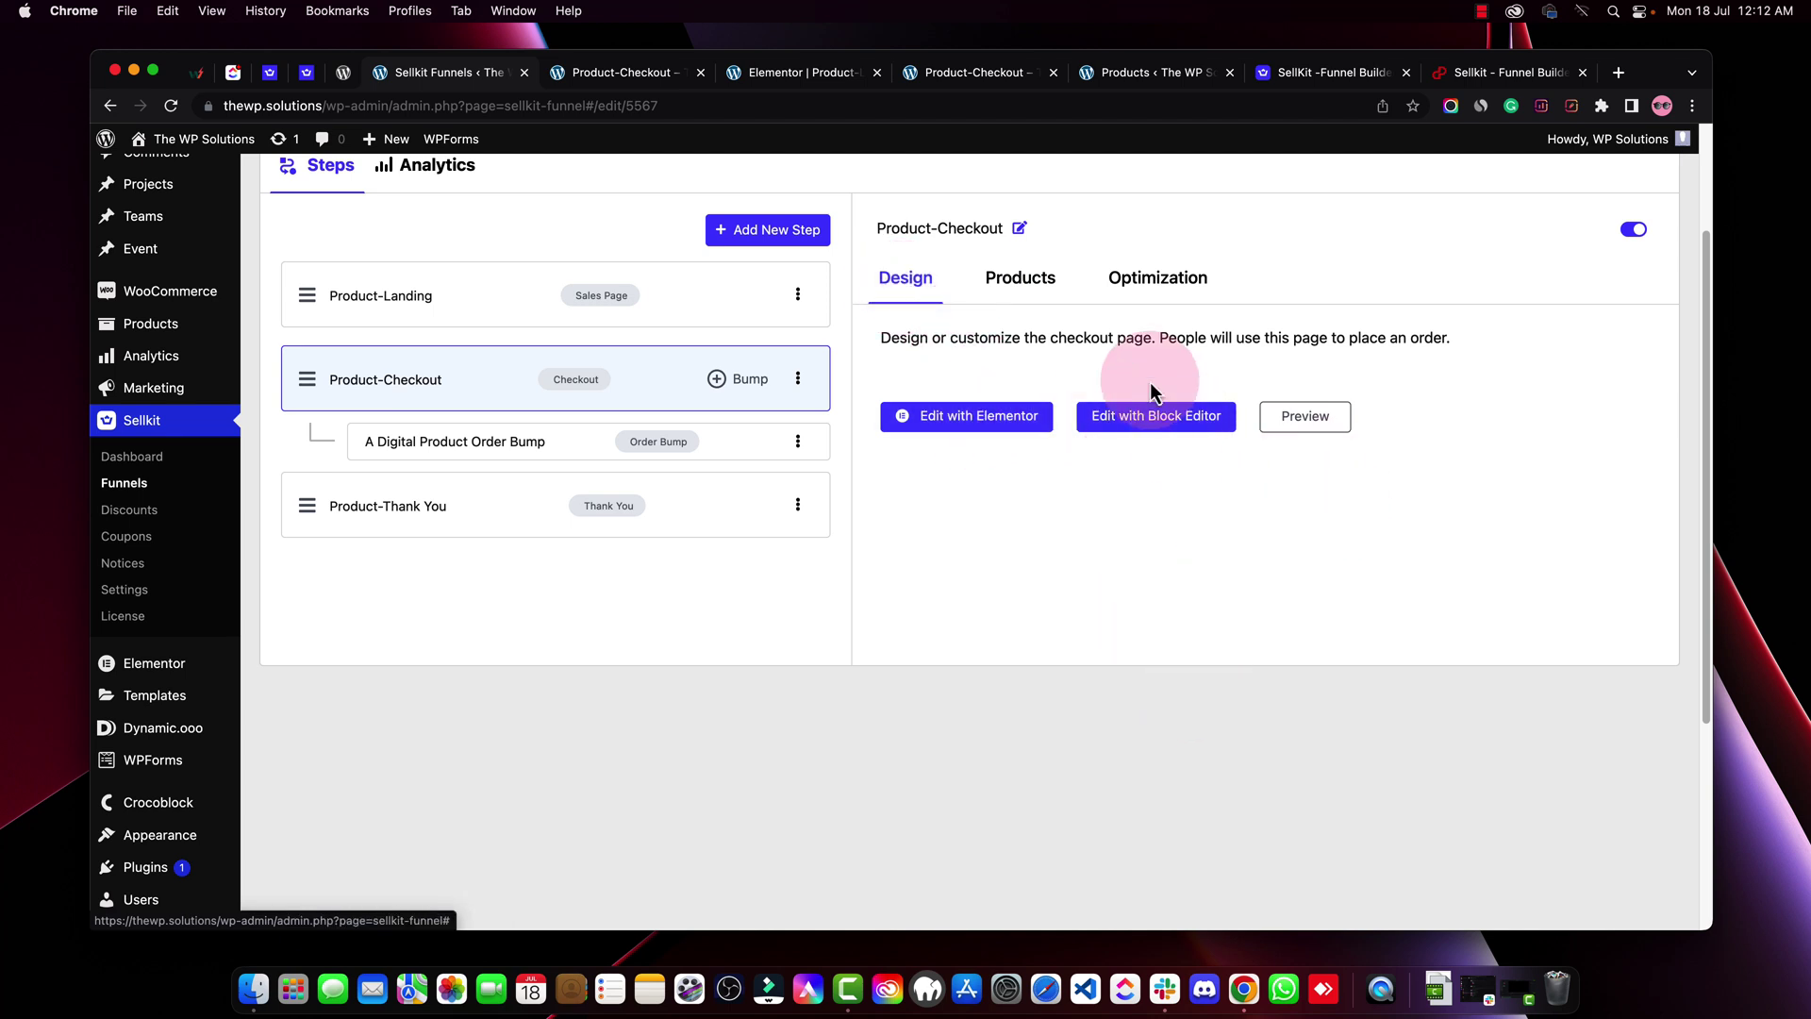
left_click(1153, 283)
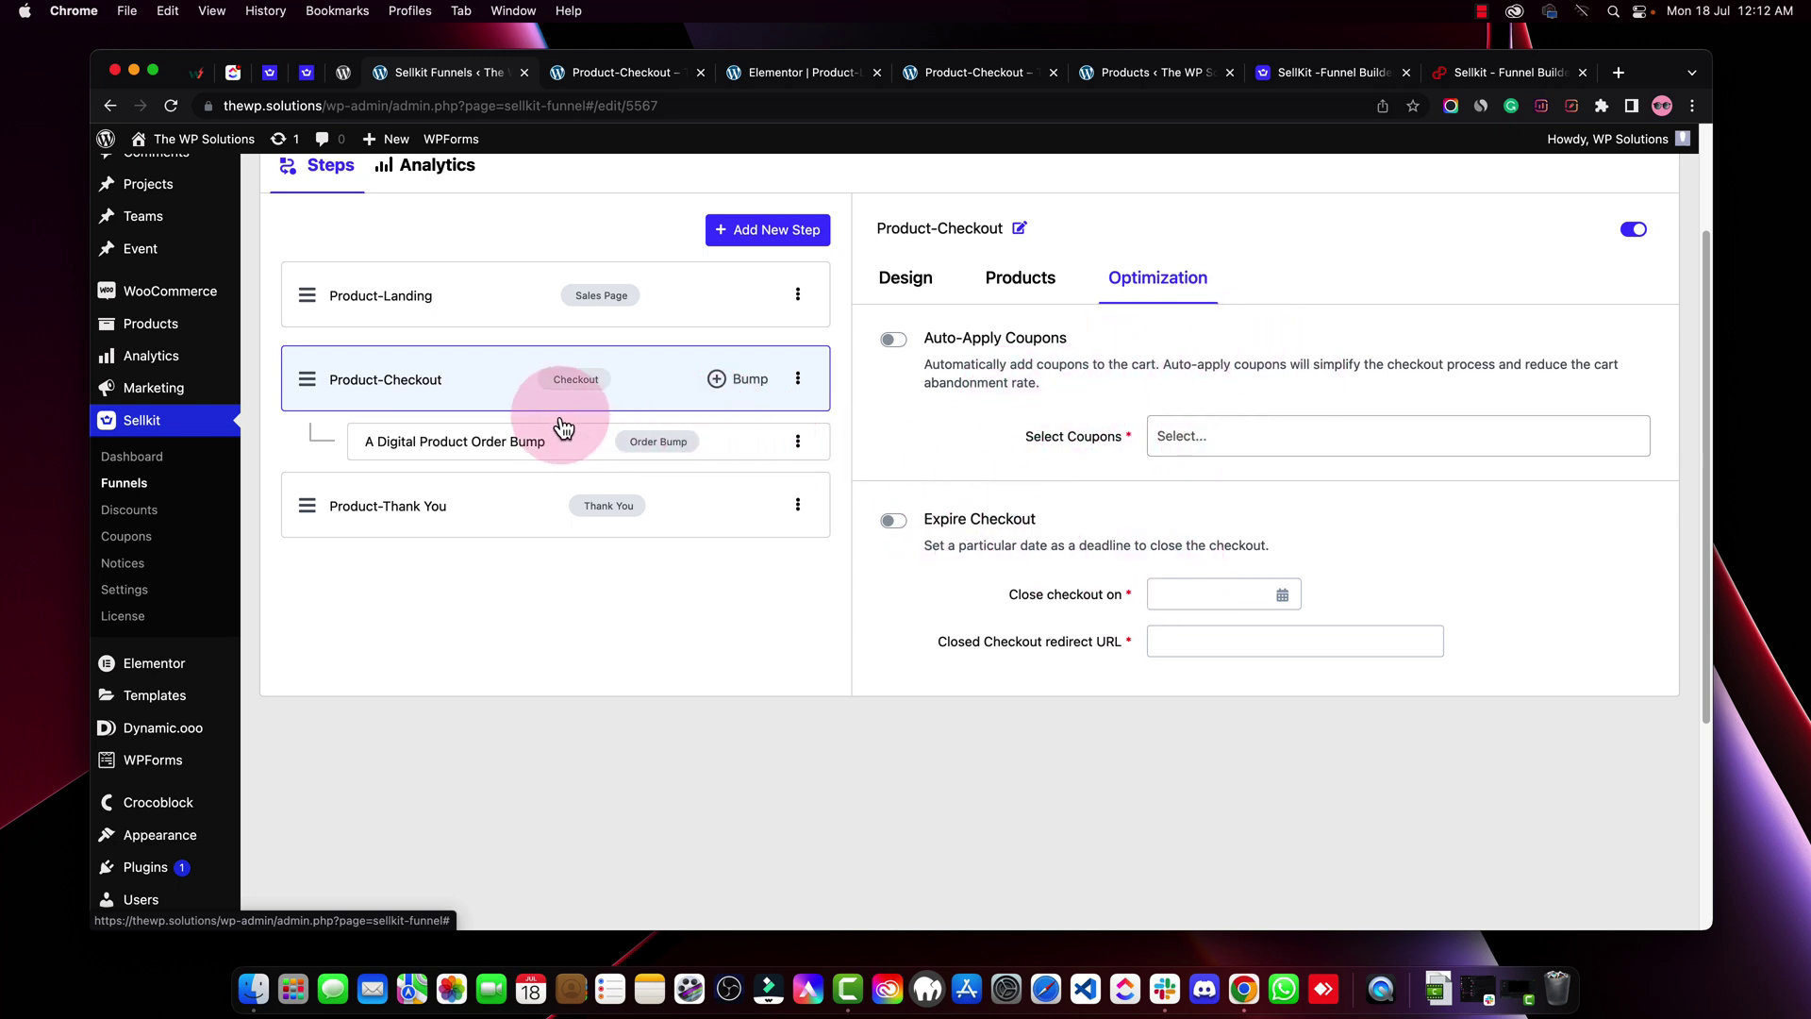
Select A Digital Product Order Bump under Product-Checkout and examine its design settings and available checkout-page positions
left_click(585, 441)
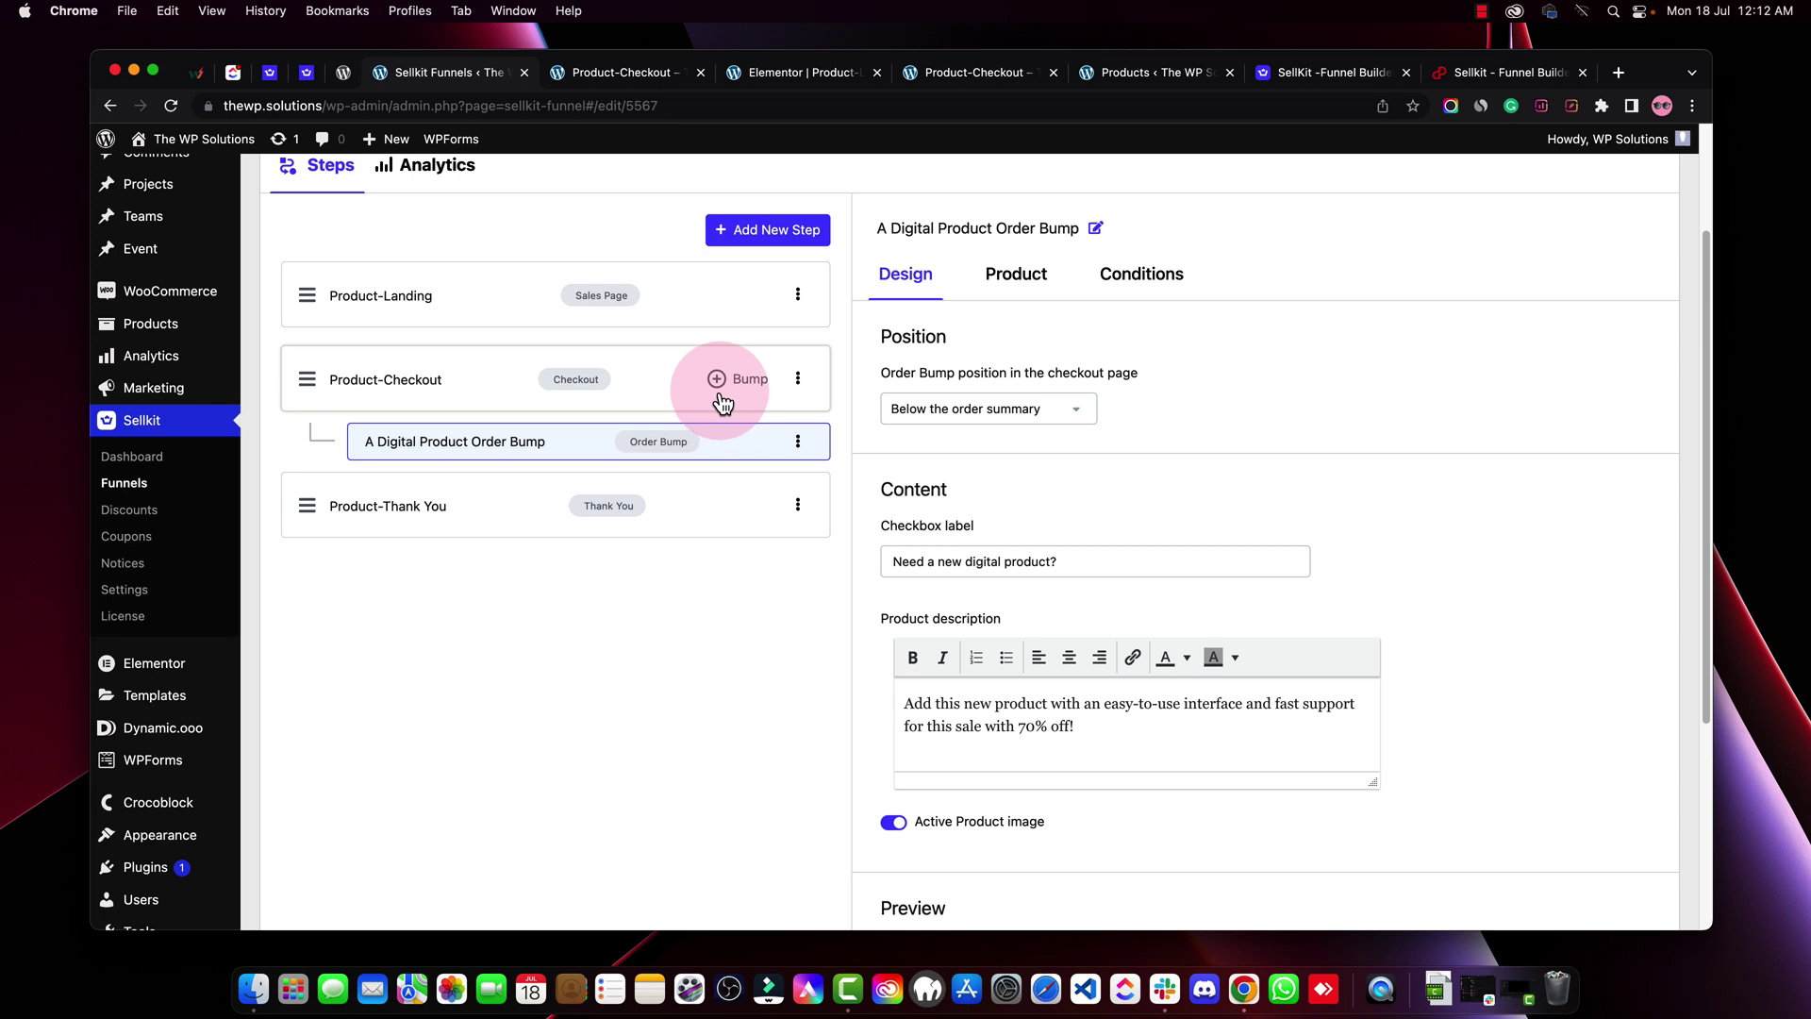
scroll(1091, 618, "down", 3)
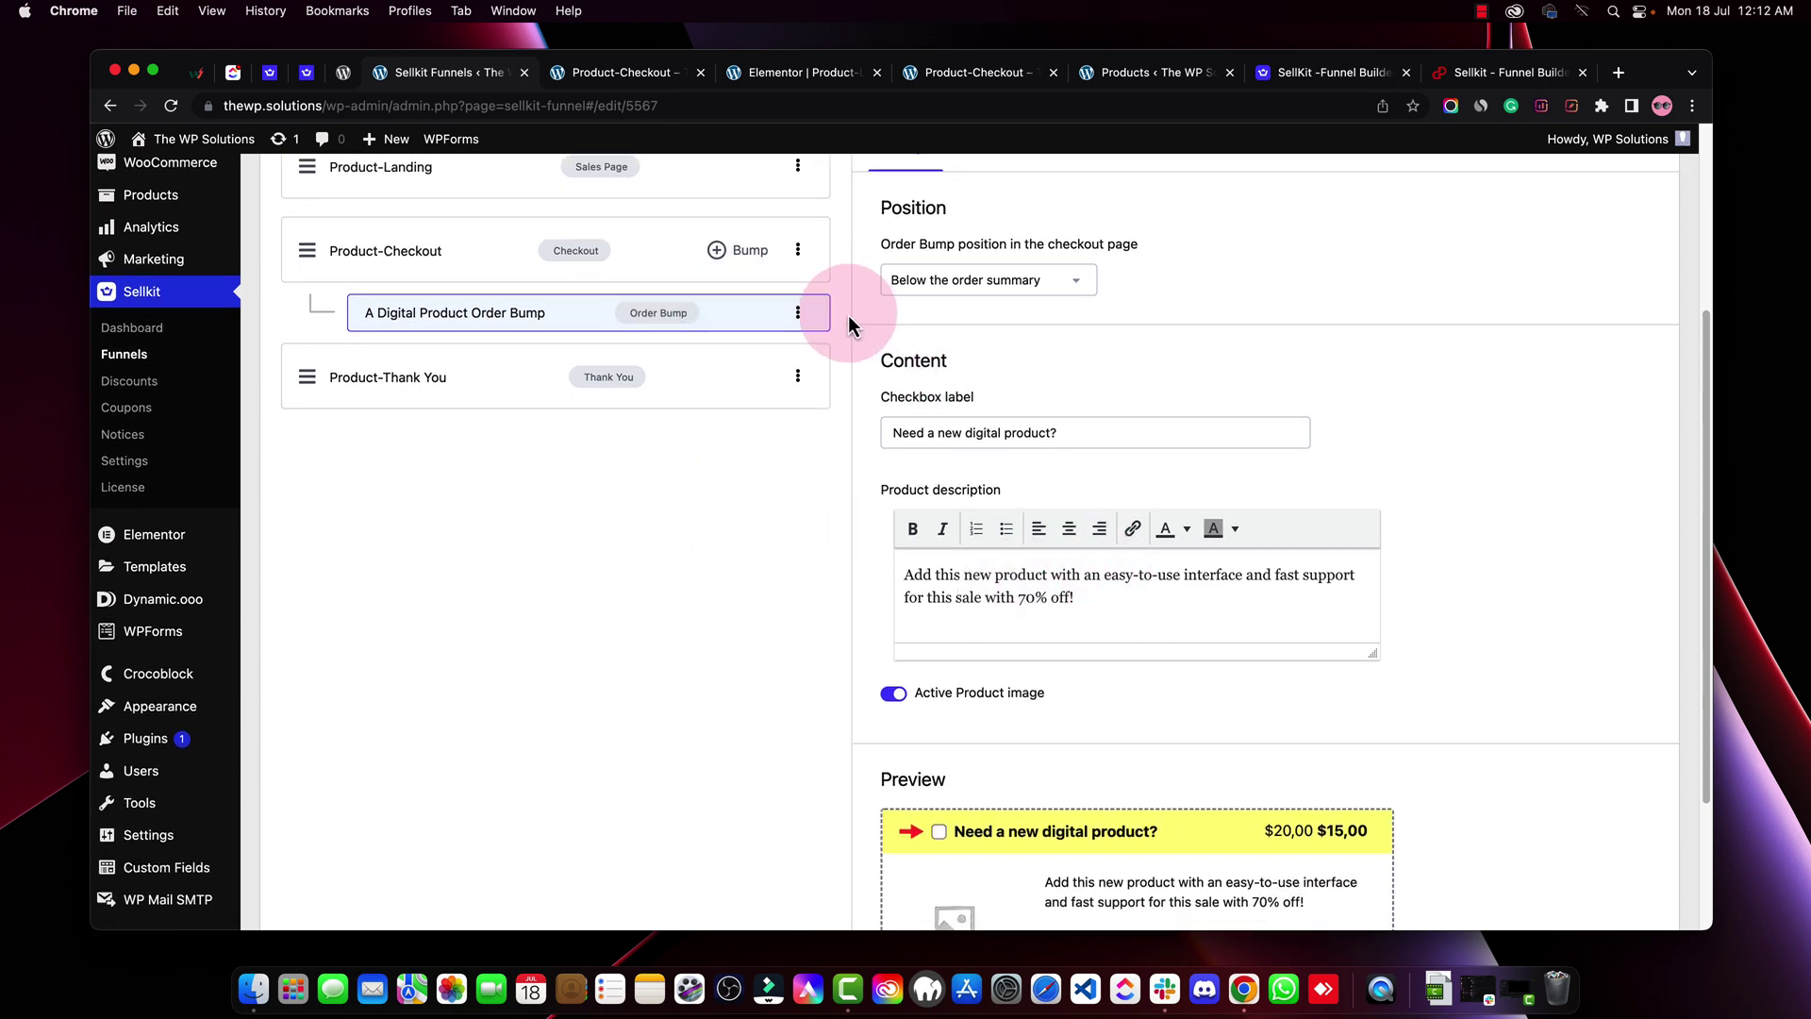
scroll(1060, 593, "down", 1)
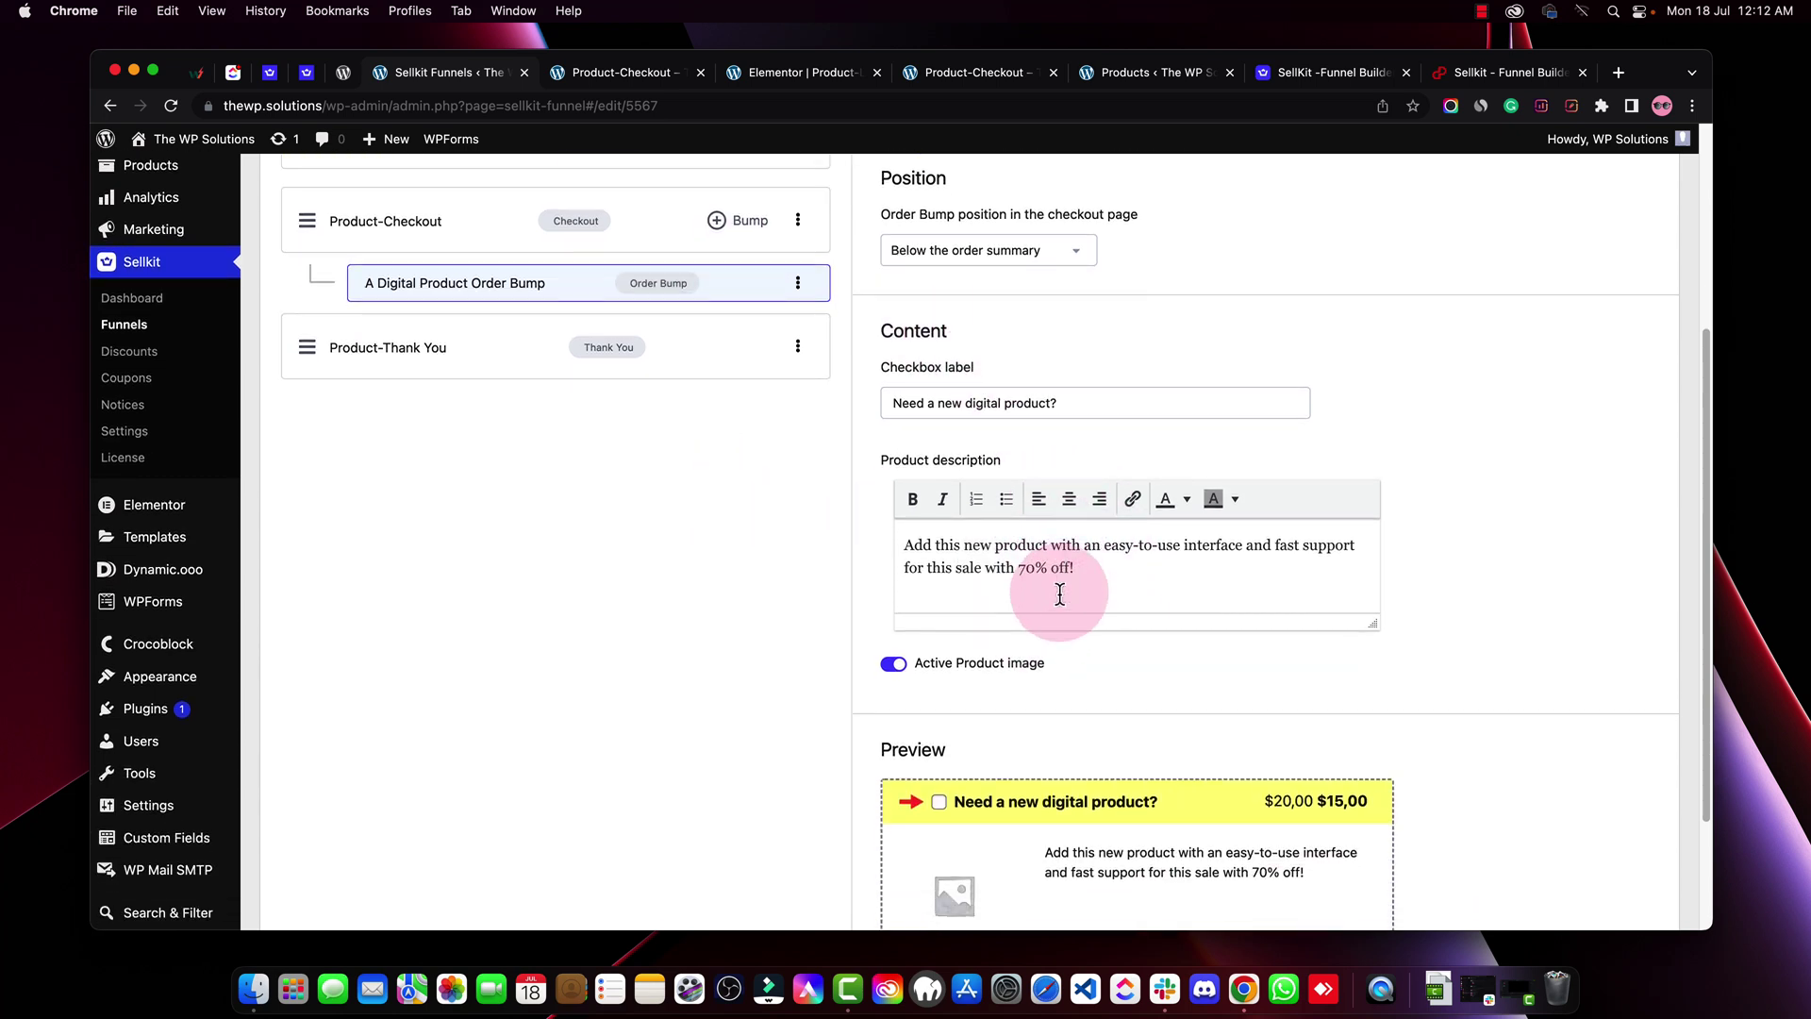
scroll(1063, 688, "up", 1)
left_click(999, 274)
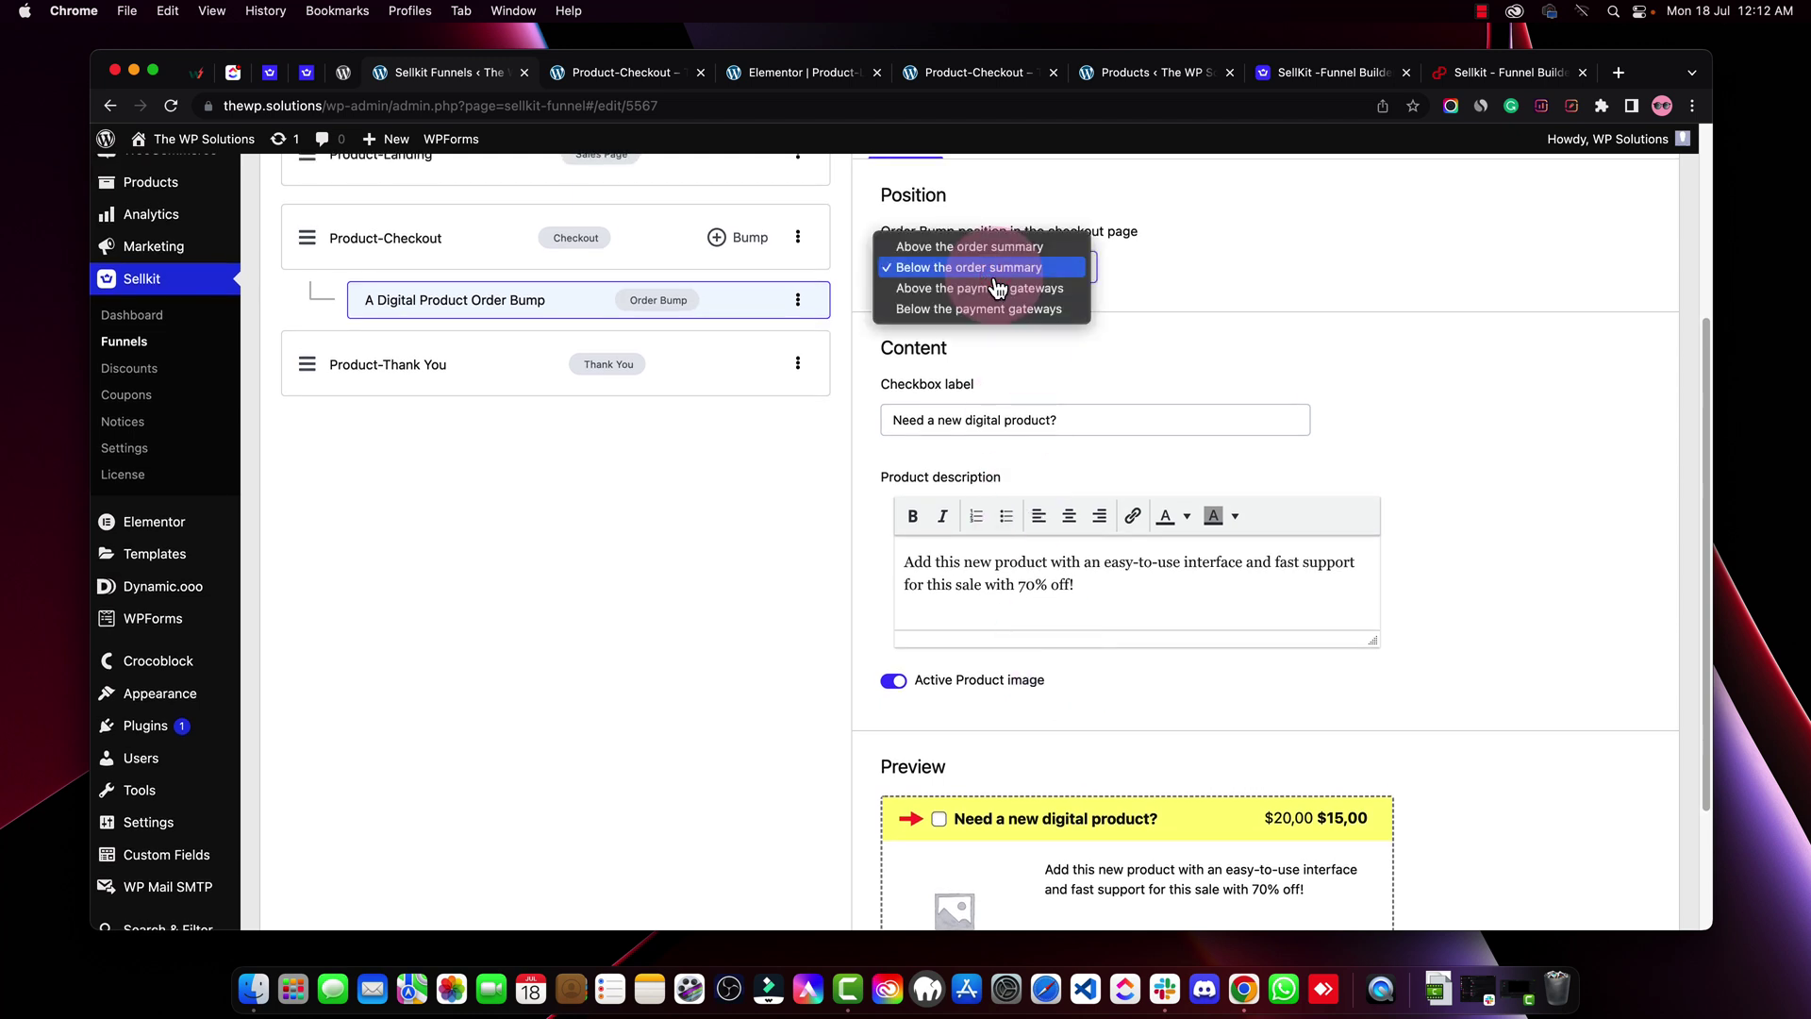
left_click(1254, 302)
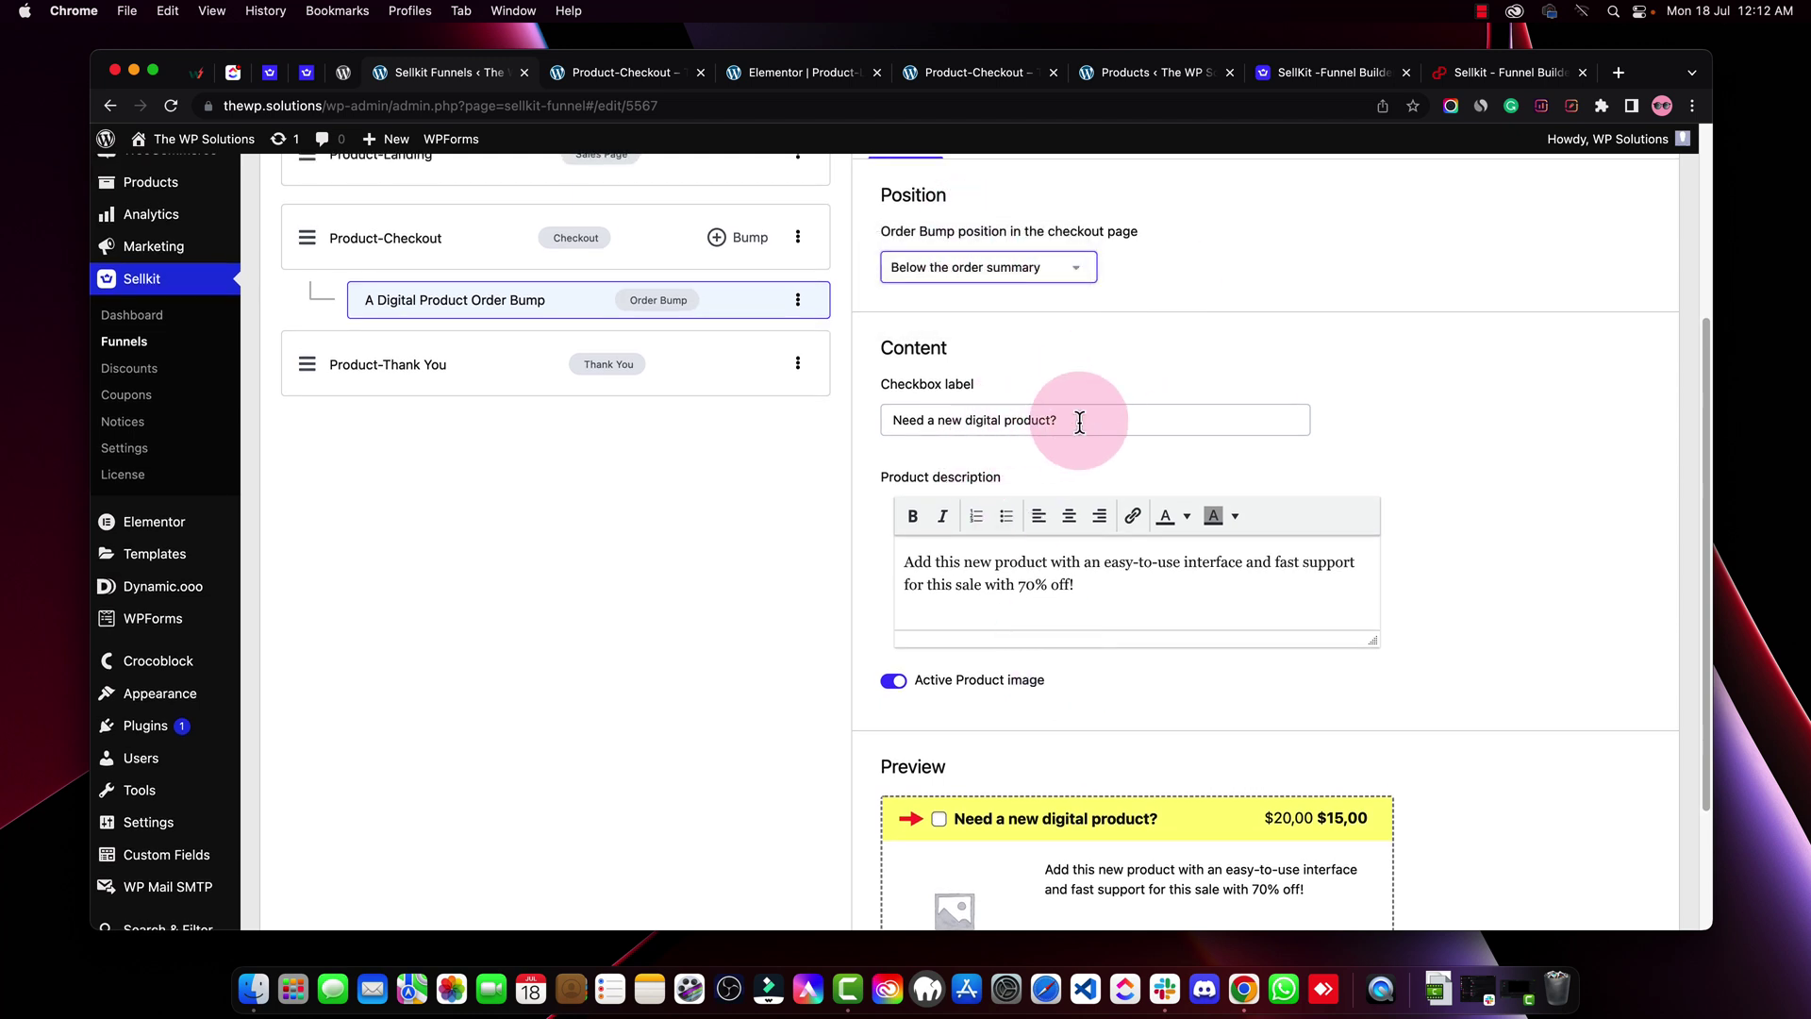
Set the order bump's checkbox label to "Yes, add this to my order" and check the preview
left_click_drag(1080, 421, 897, 416)
left_click(1091, 572)
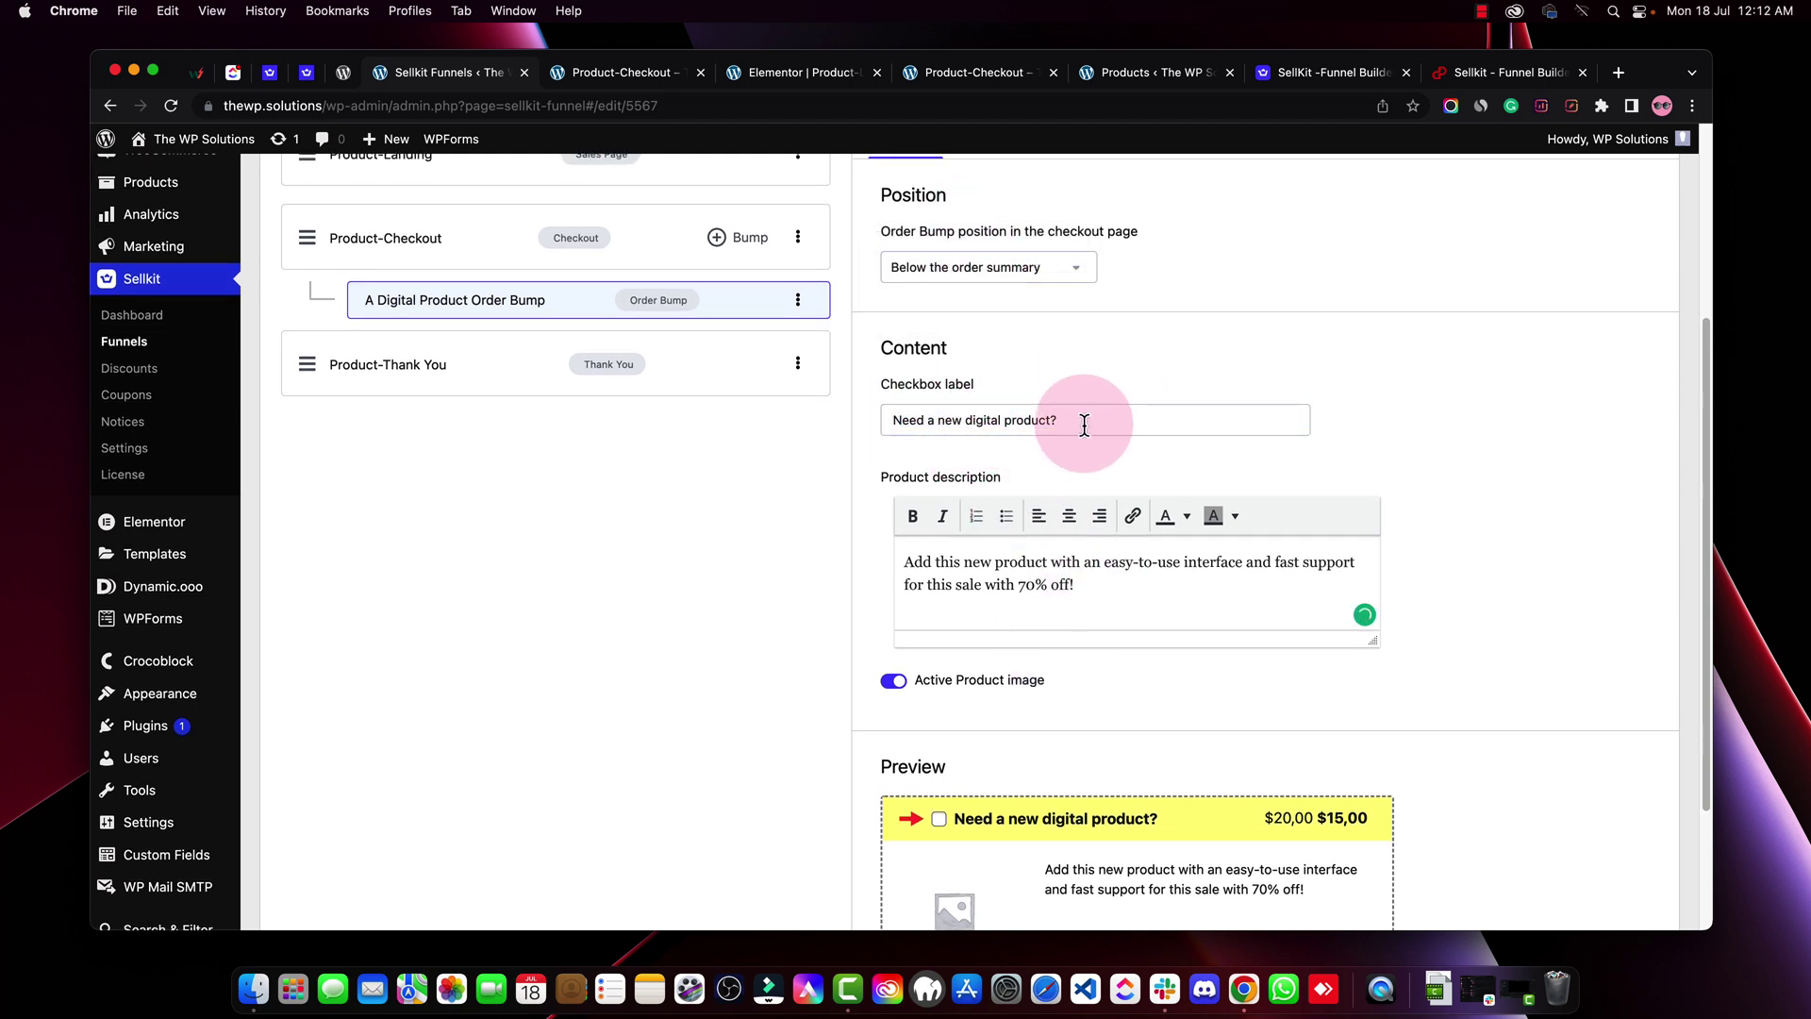
left_click_drag(1085, 425, 887, 418)
scroll(1132, 528, "down", 3)
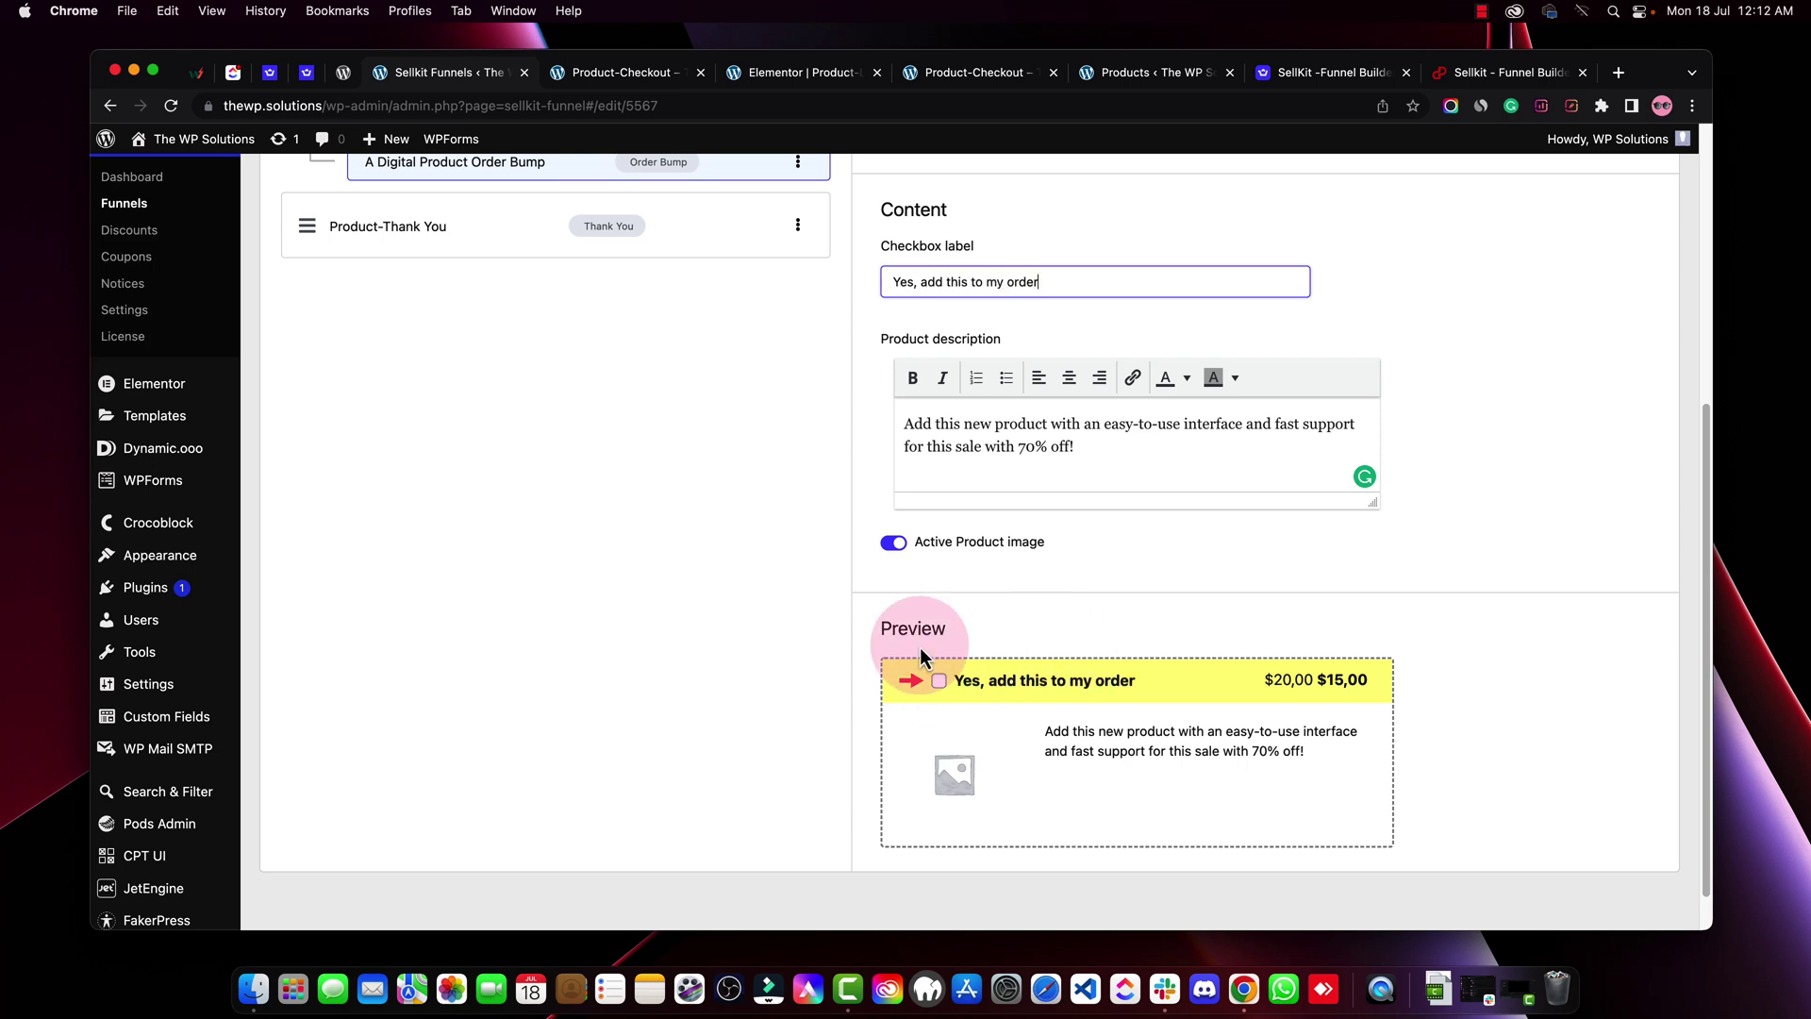
scroll(943, 784, "up", 1)
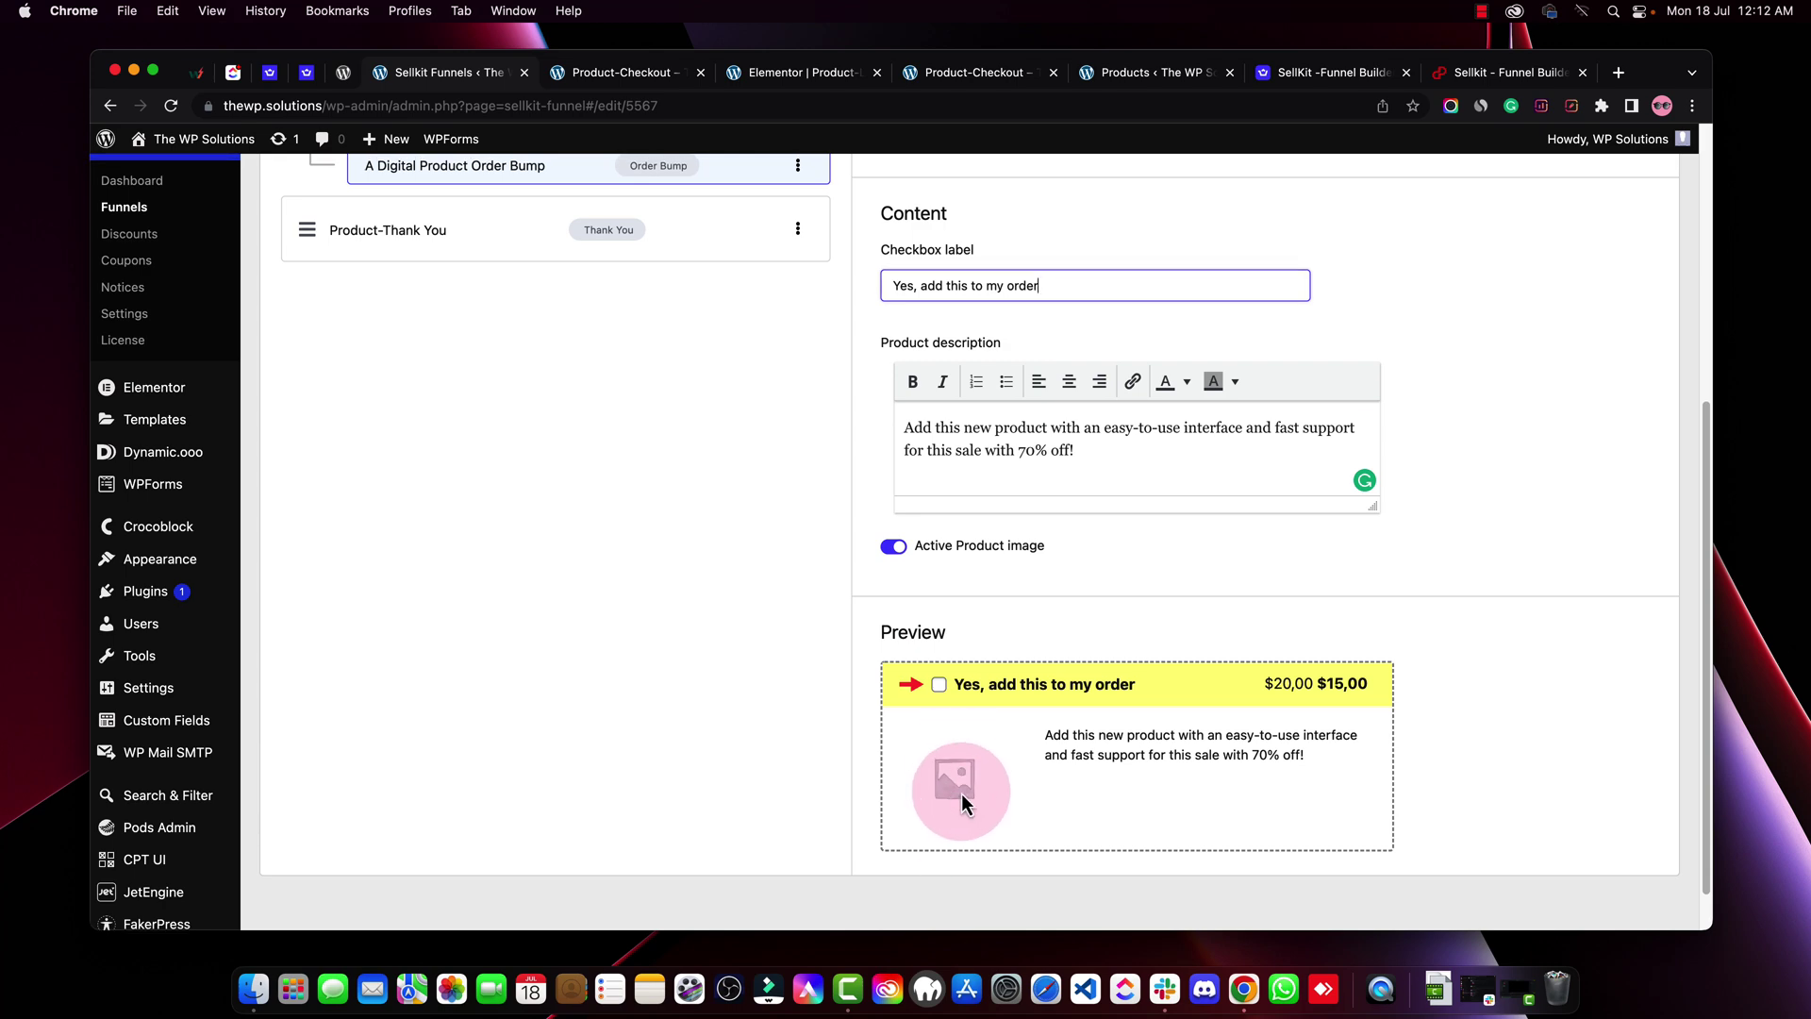
Search for "prod" and add a matching product as the offer of the digital product order bump
scroll(960, 794, "up", 5)
left_click(1006, 452)
left_click(998, 556)
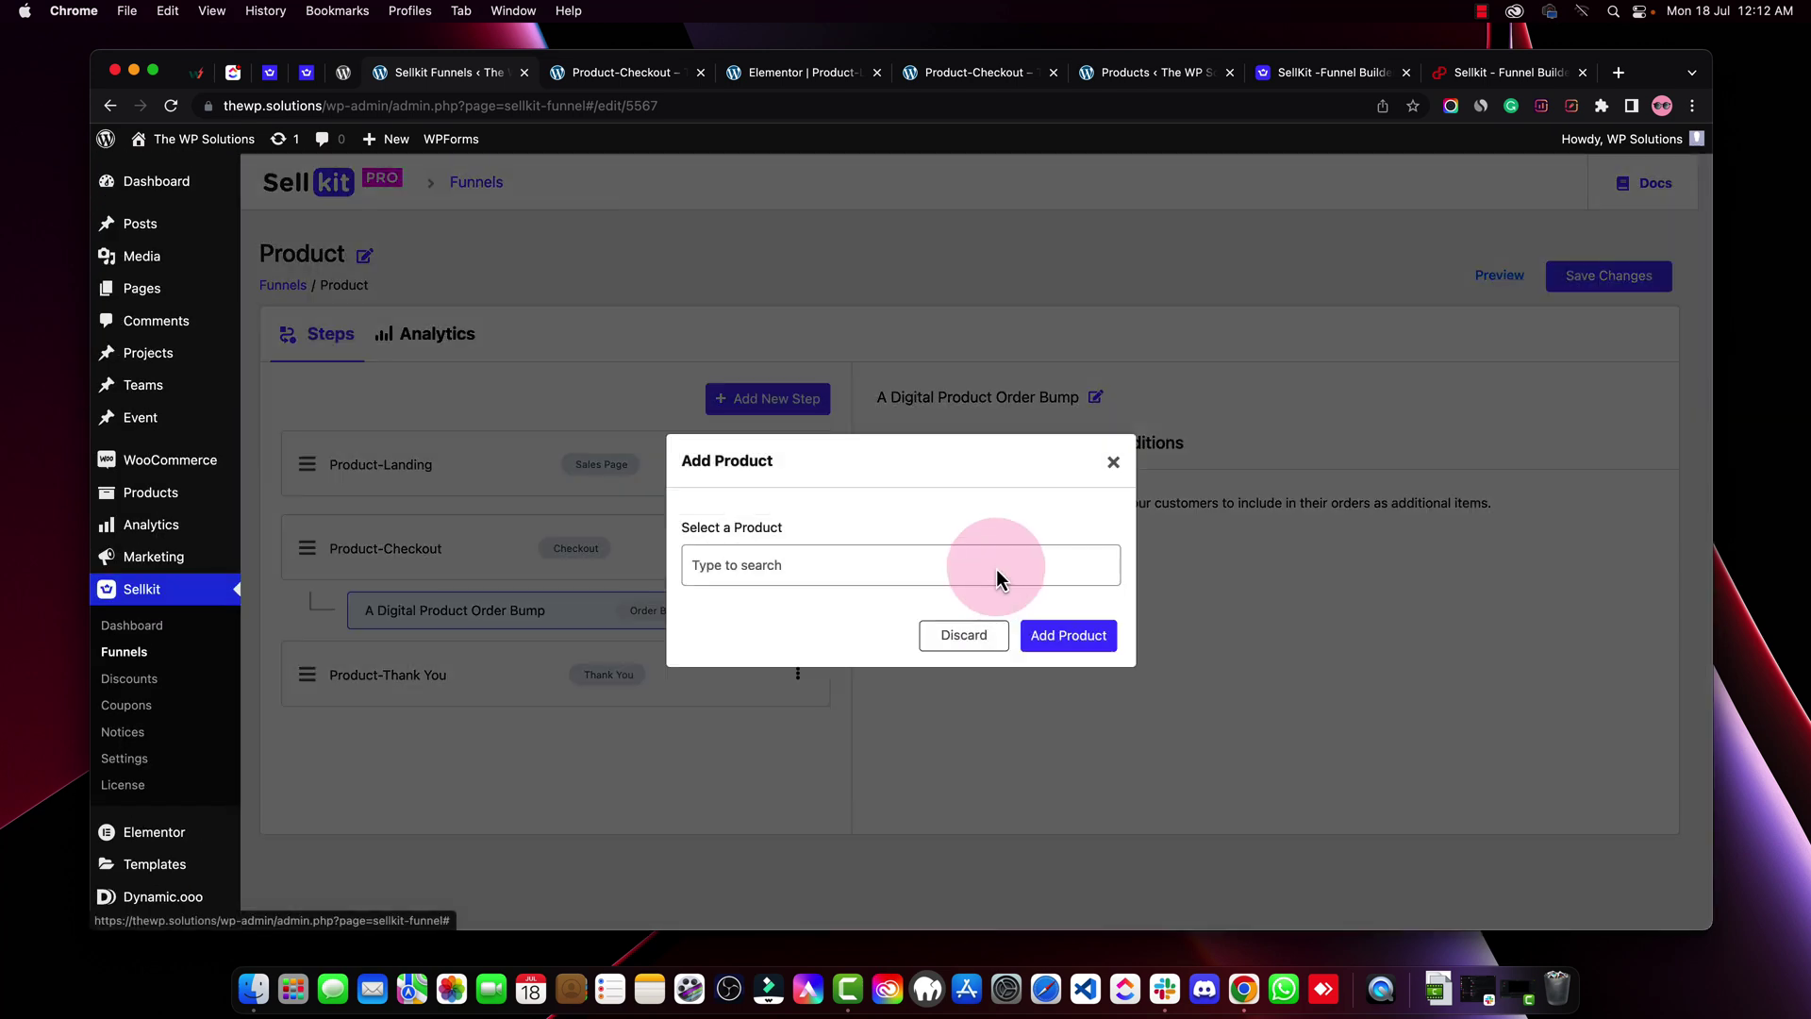
left_click(988, 559)
type("prod")
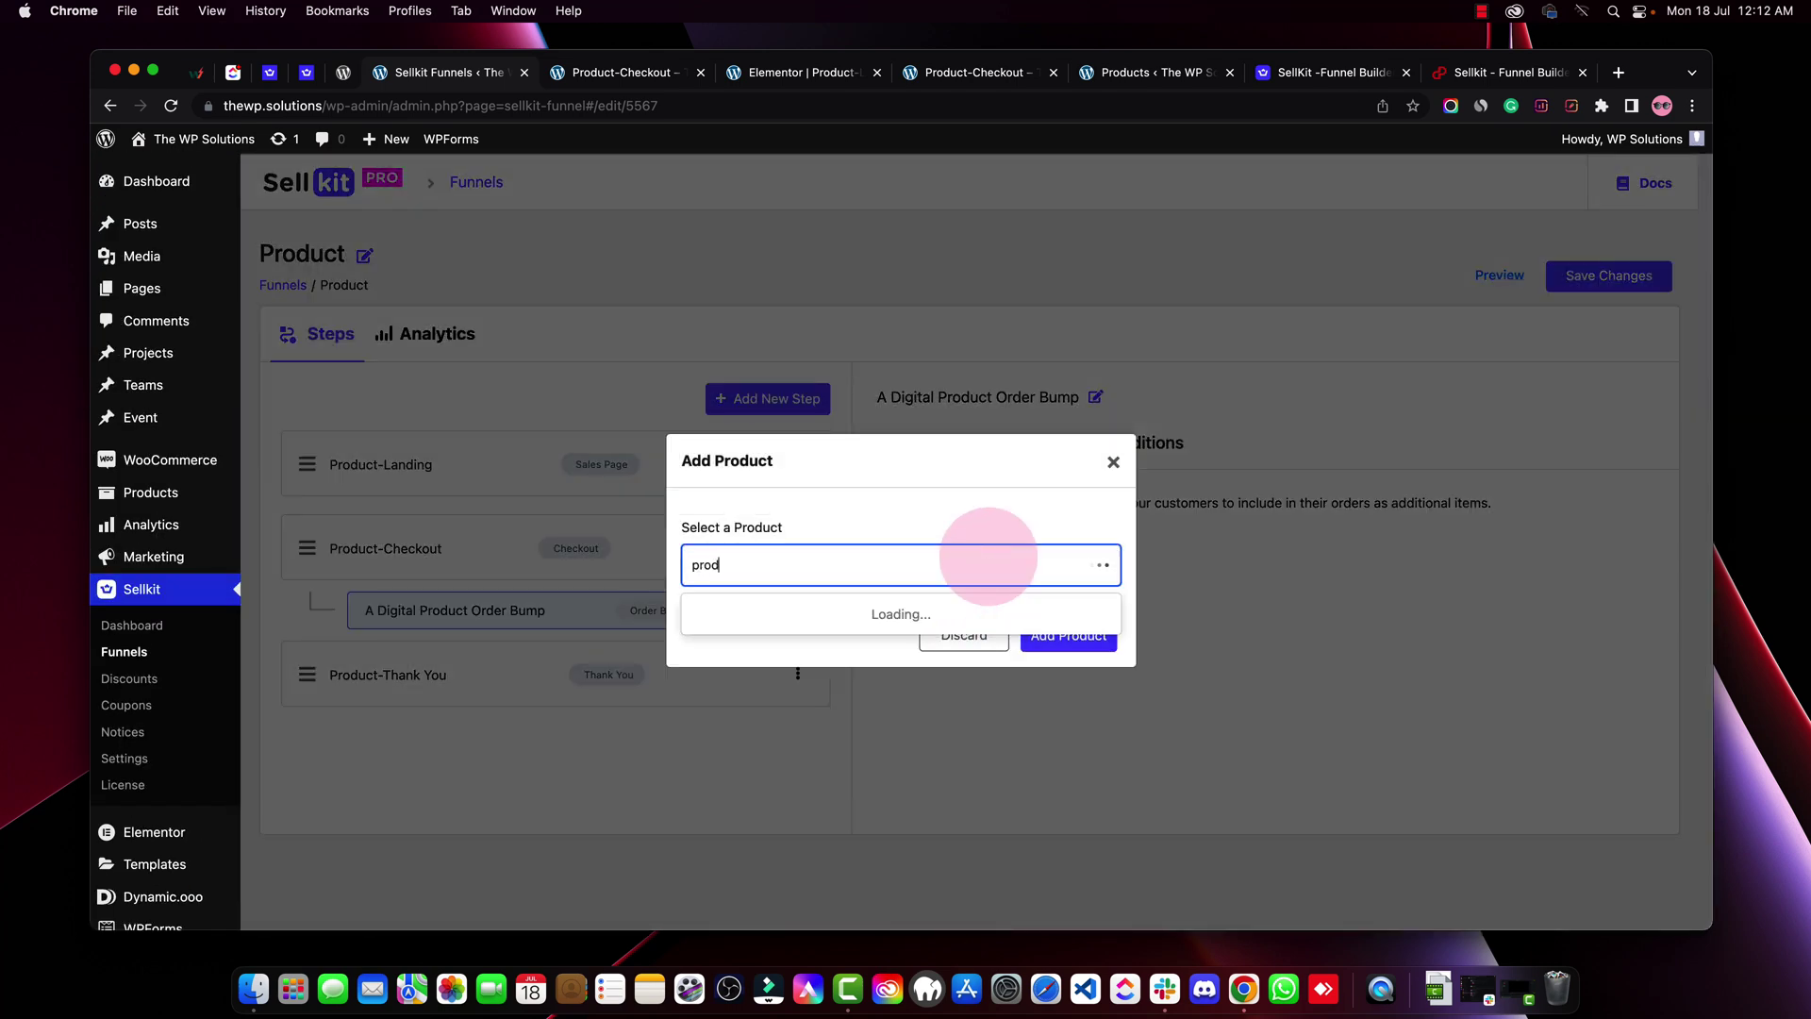
left_click(972, 643)
left_click(1102, 644)
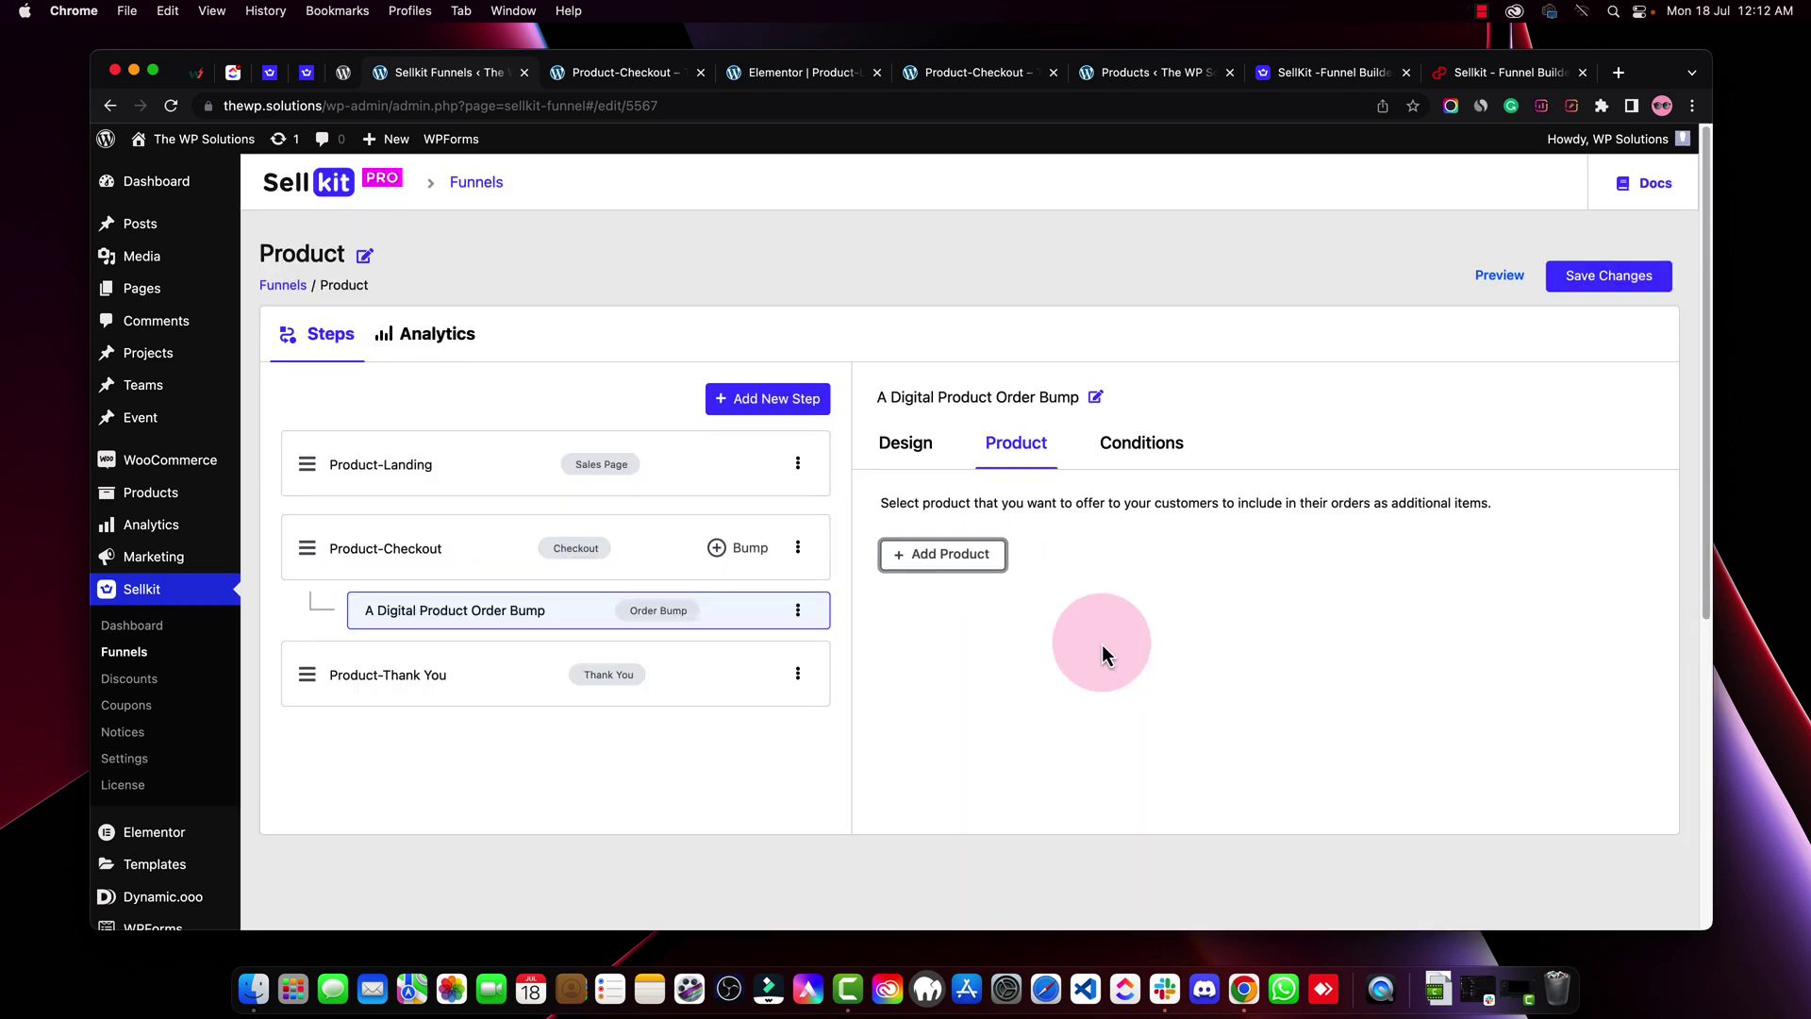
Switch the order bump's product image off and back on while checking its design preview
left_click(908, 442)
scroll(997, 631, "down", 5)
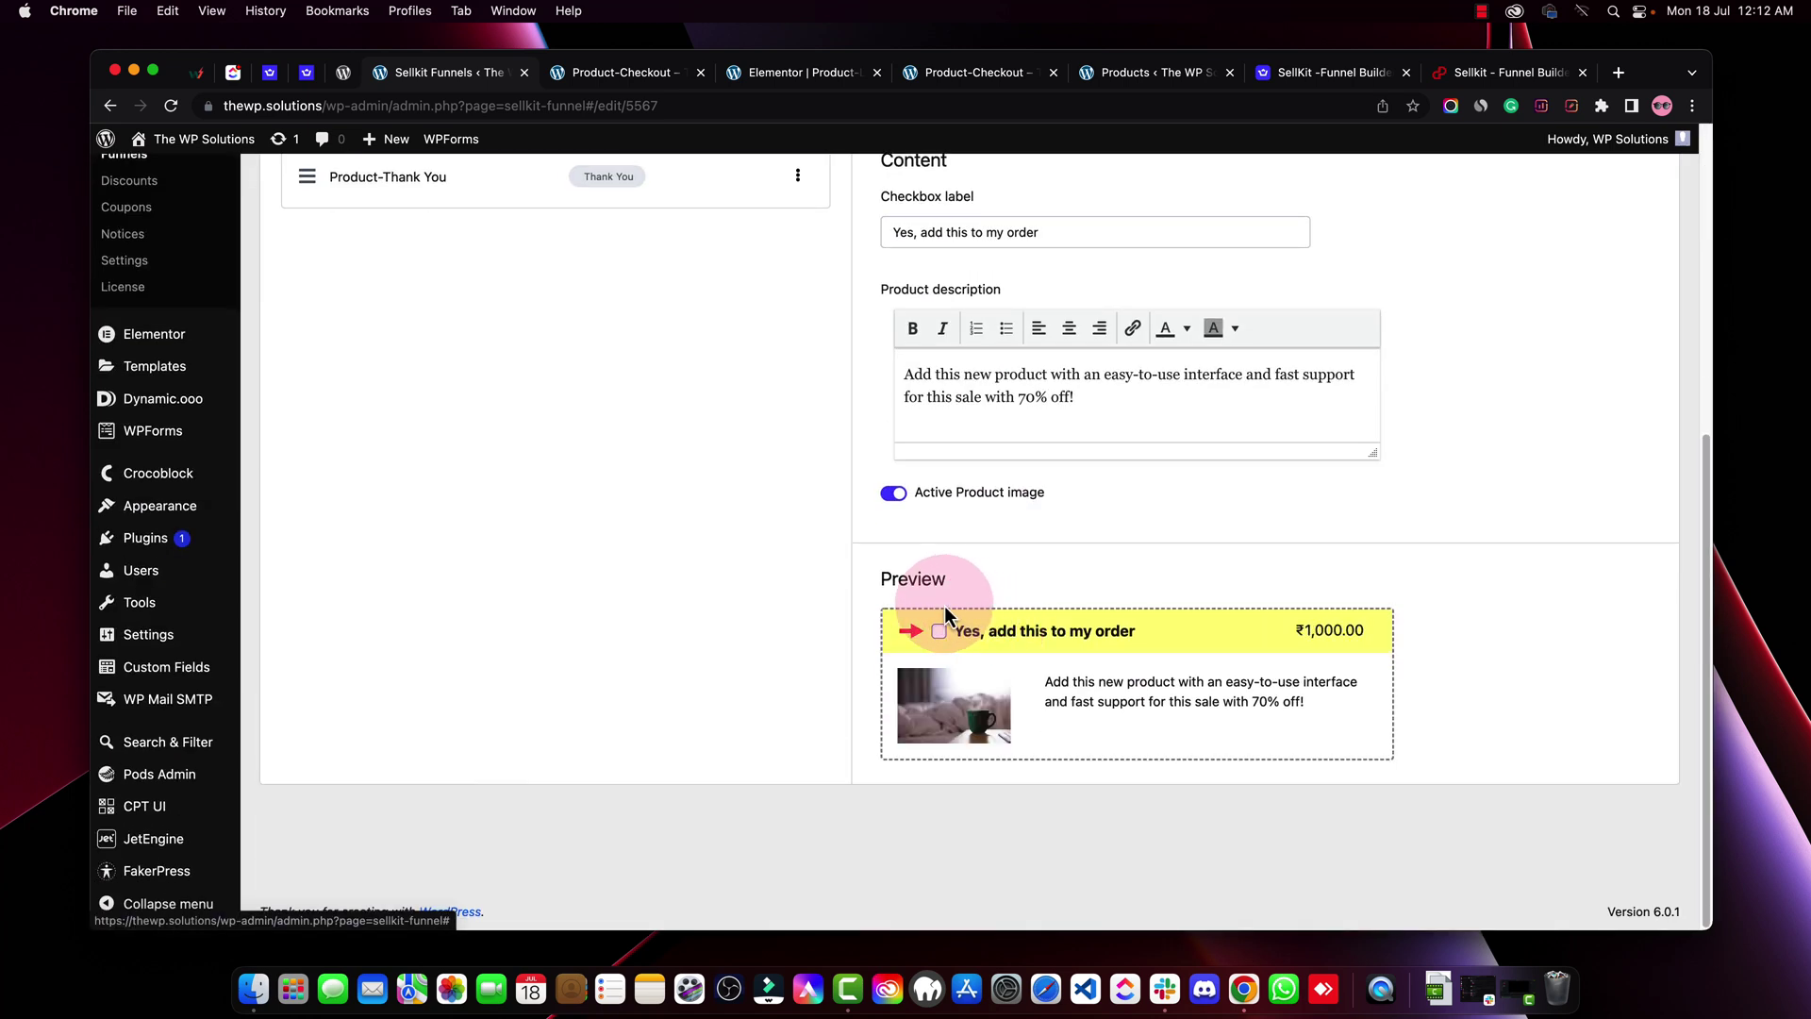
left_click(892, 494)
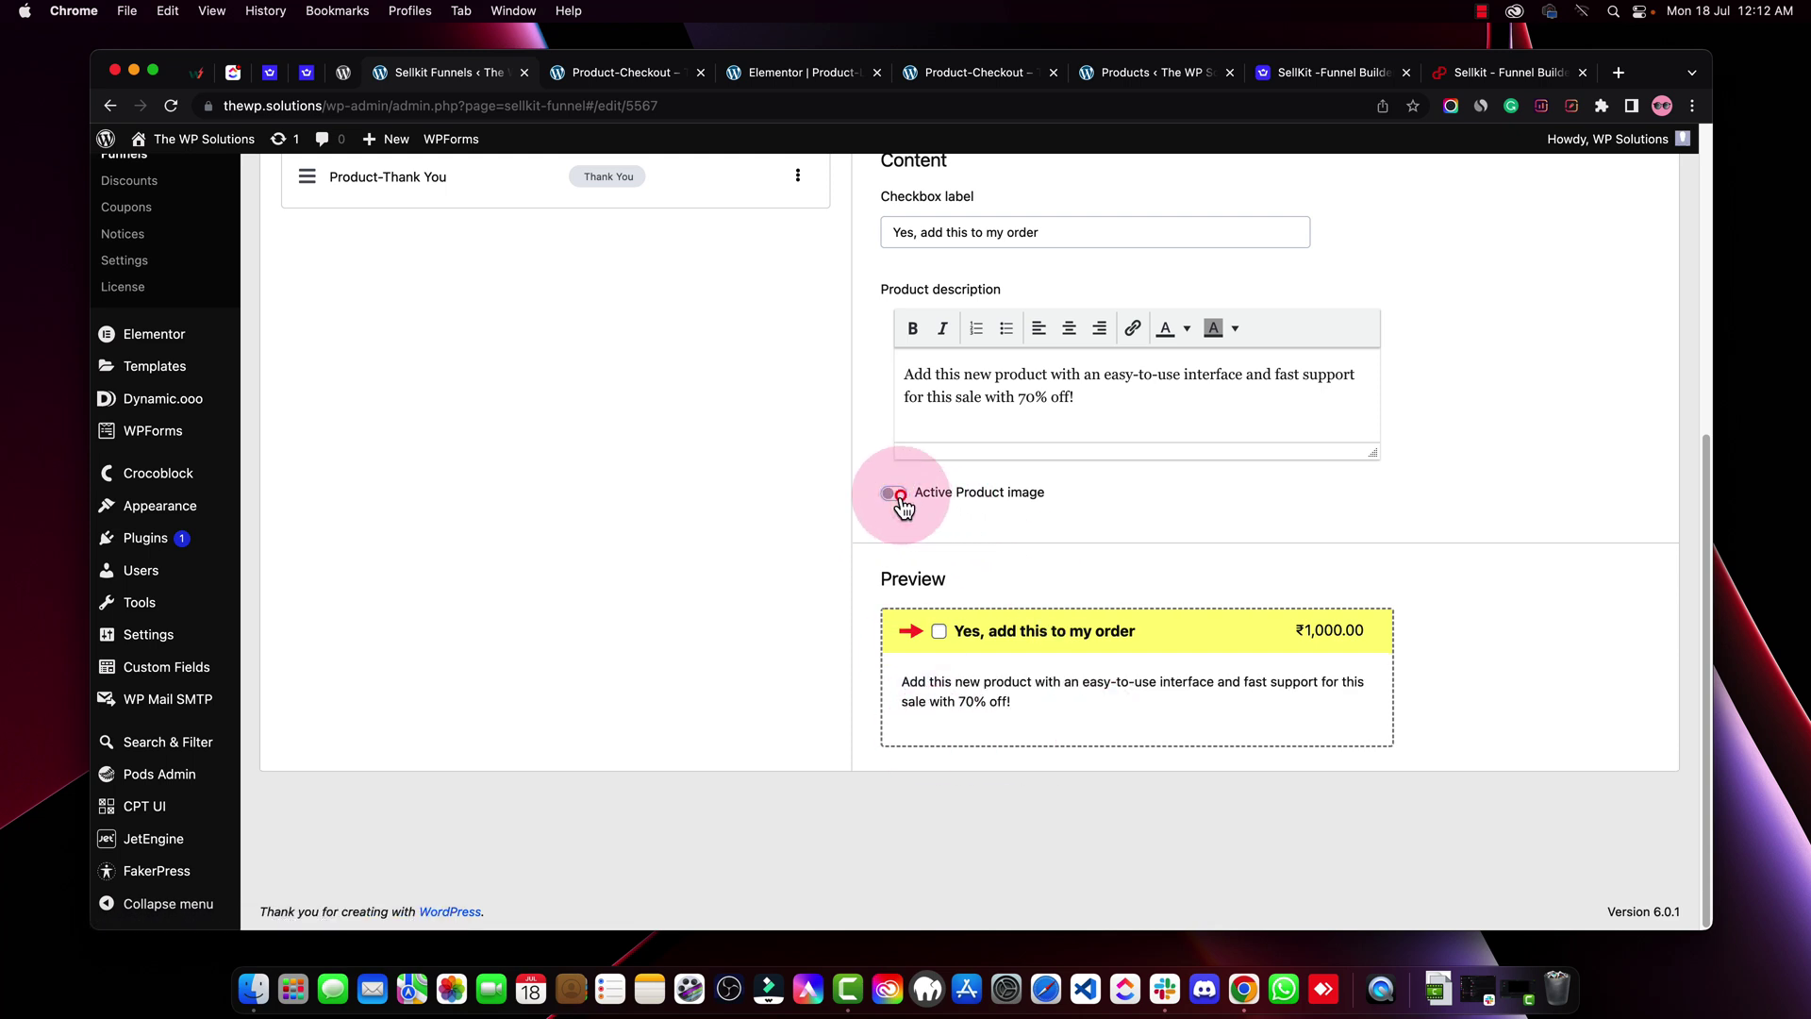
left_click(896, 495)
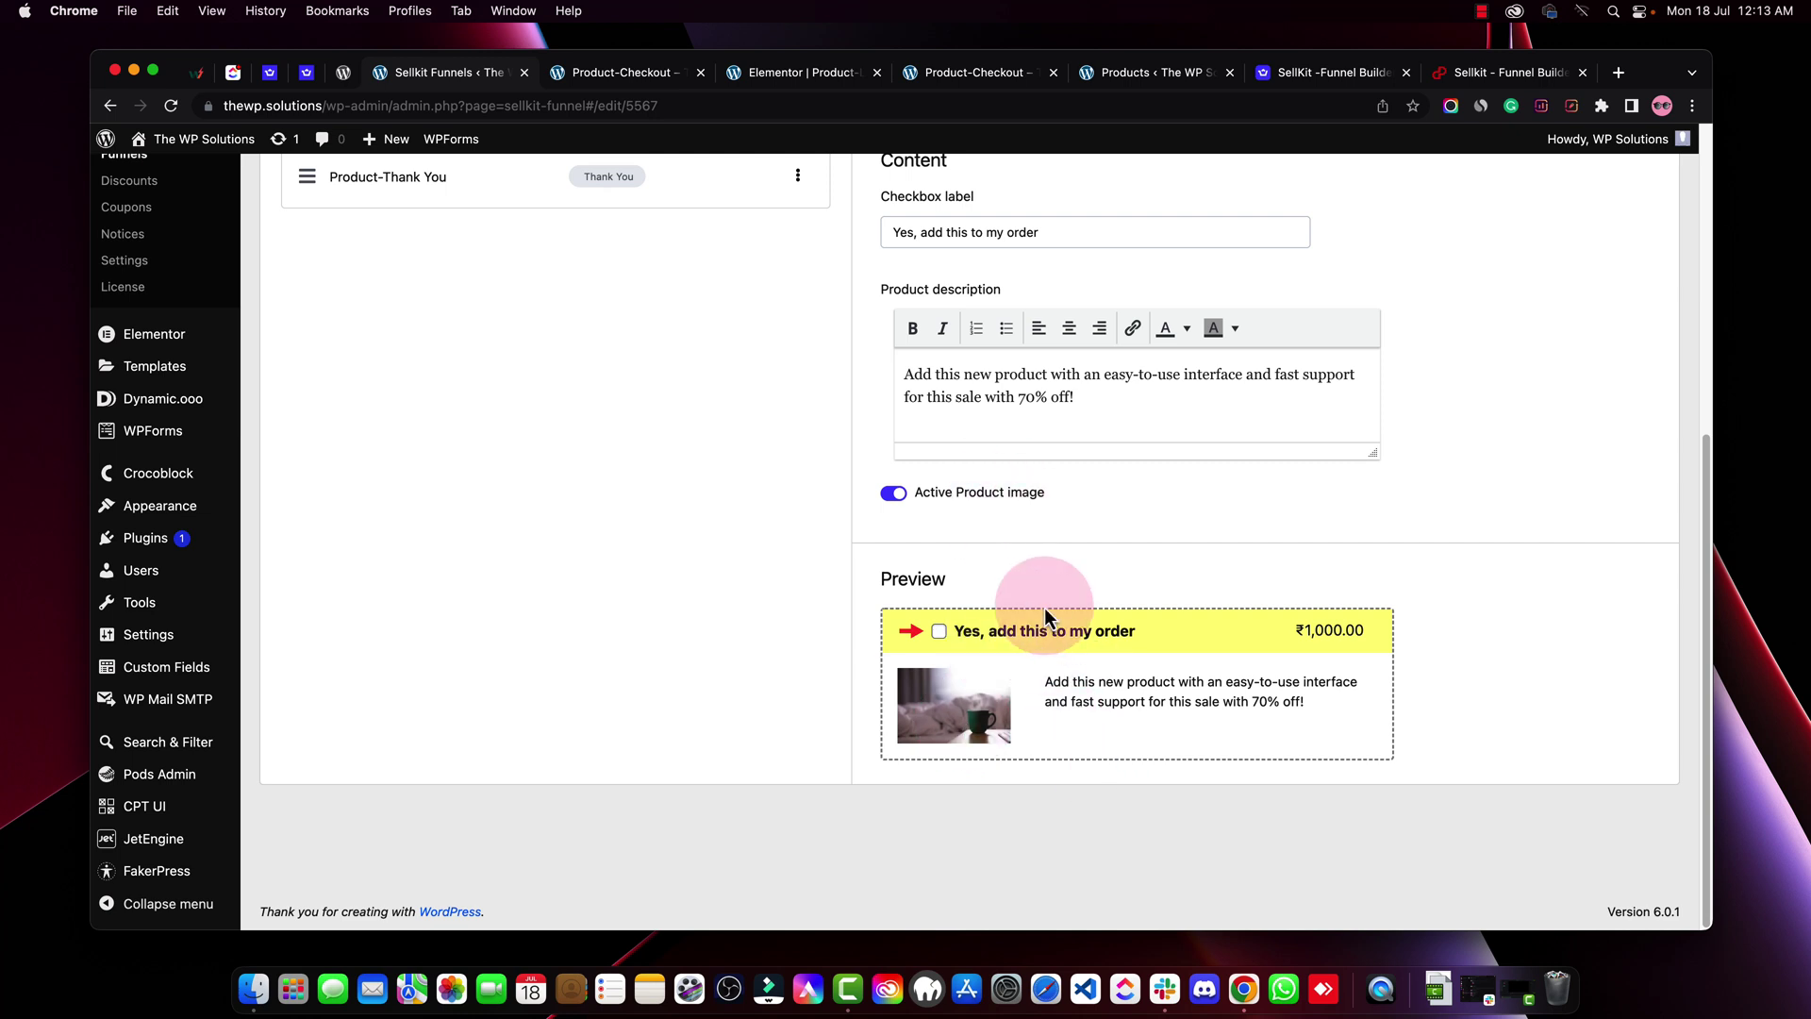
Add a trigger condition to the digital product order bump: Cart Items is any of Product 1
scroll(1045, 615, "up", 5)
left_click(1016, 443)
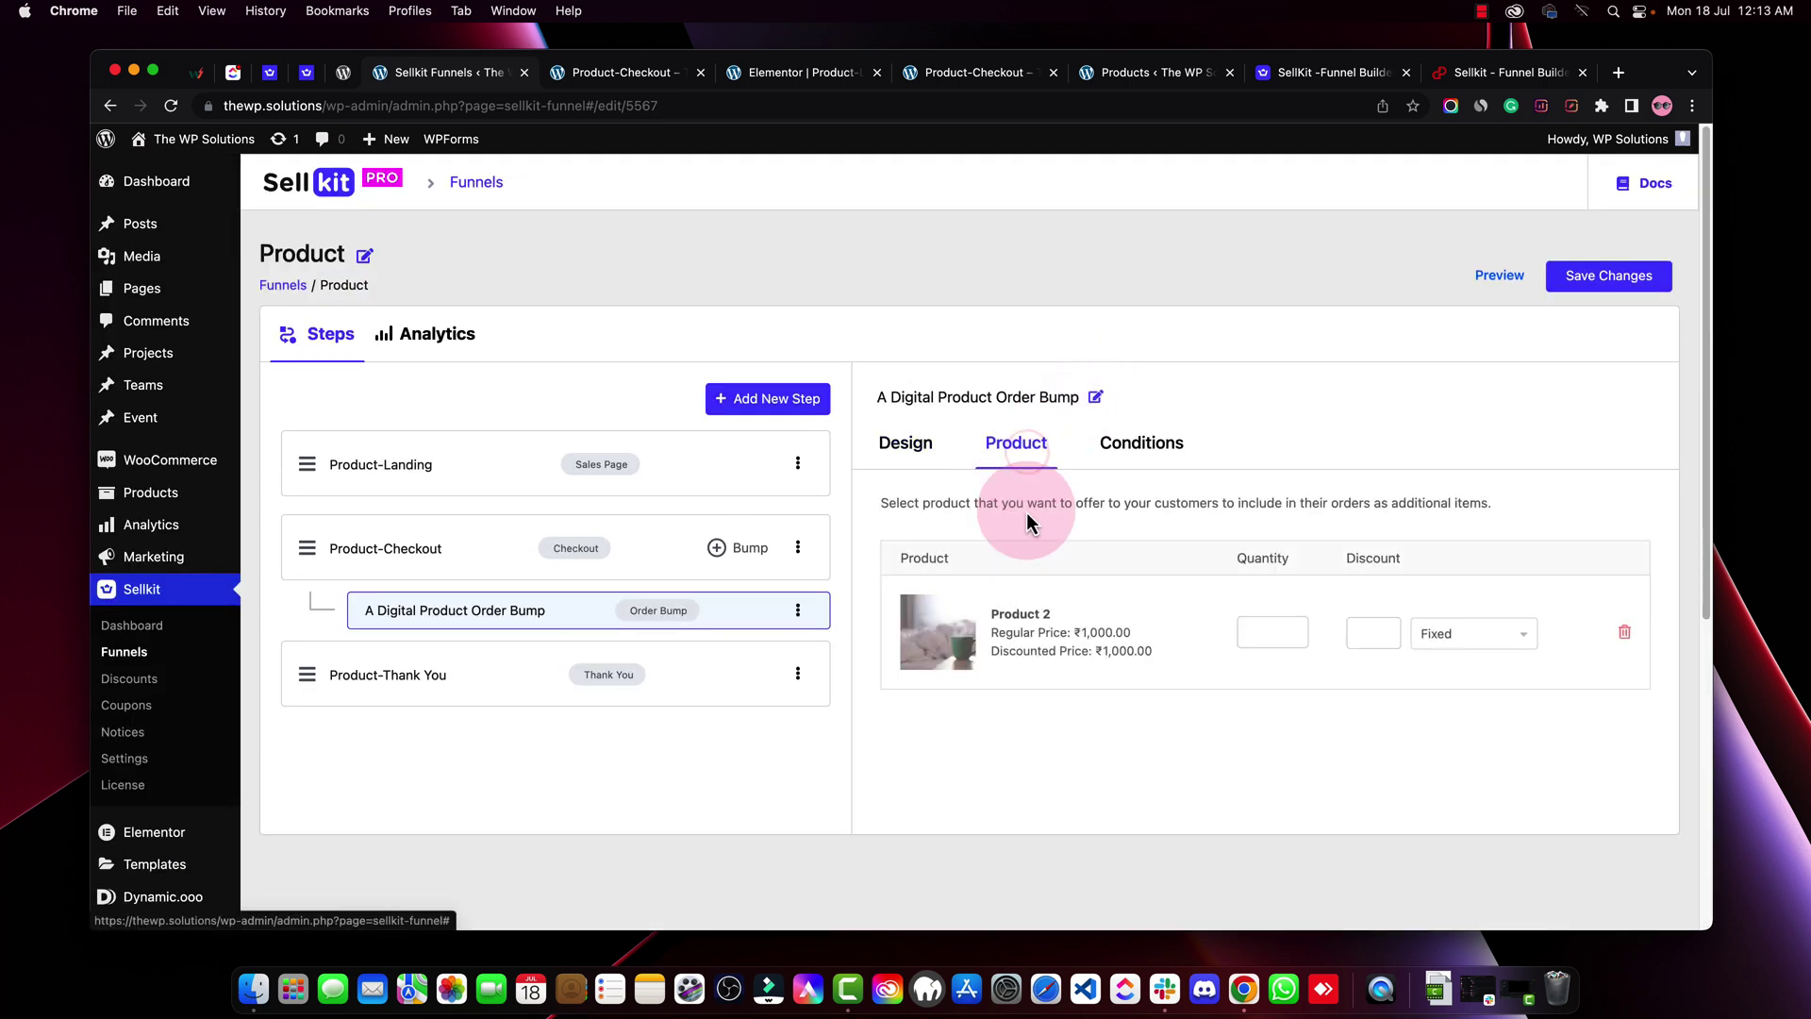
left_click(1143, 449)
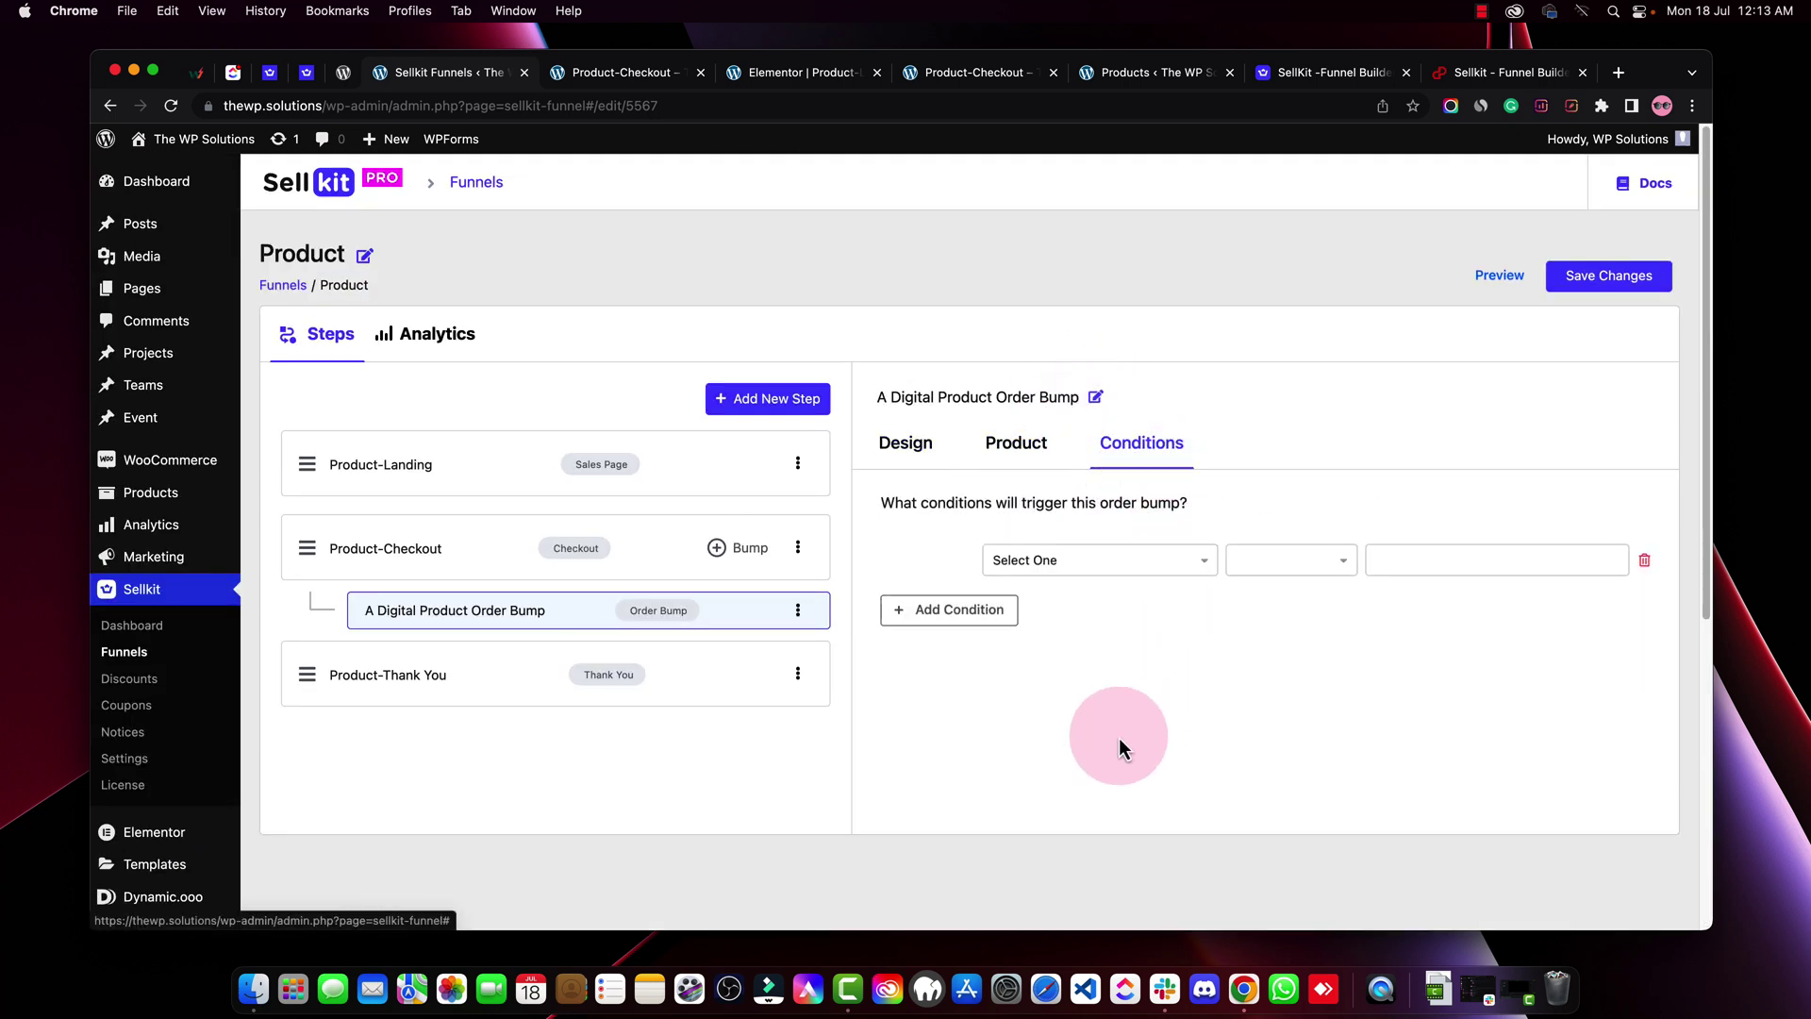
left_click(1147, 556)
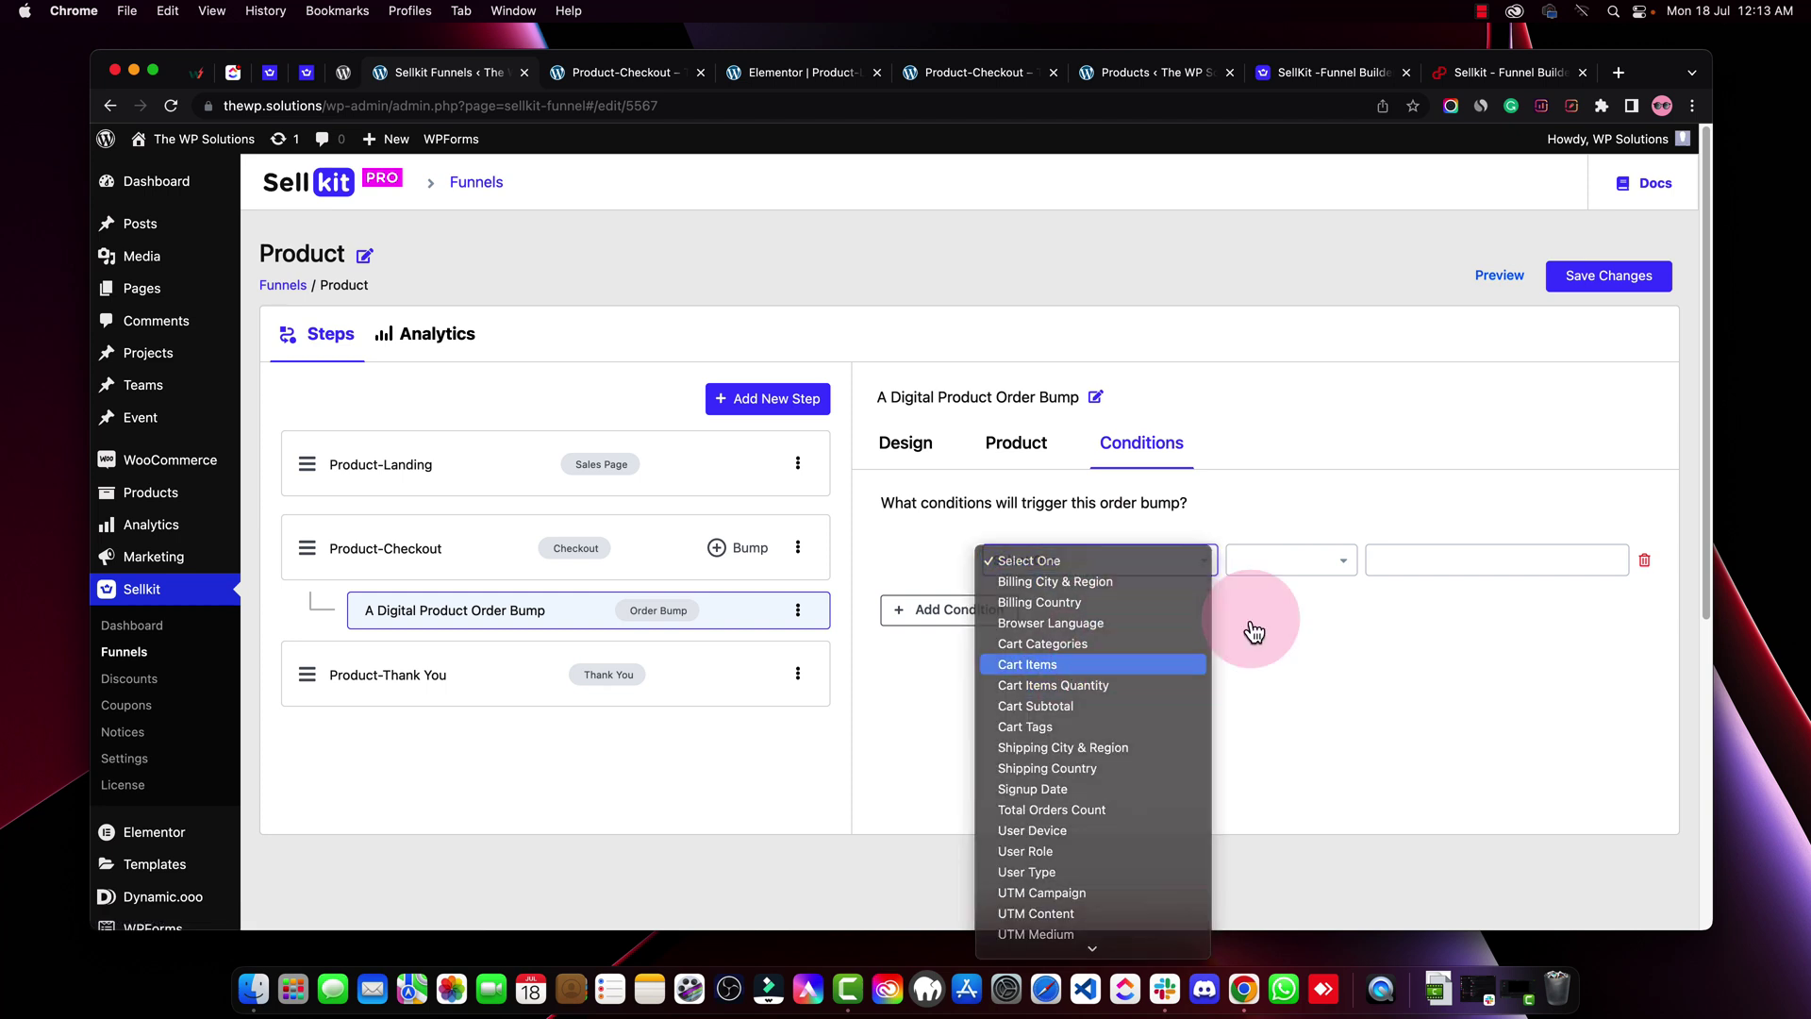
key("Return")
left_click(1291, 561)
key("Return")
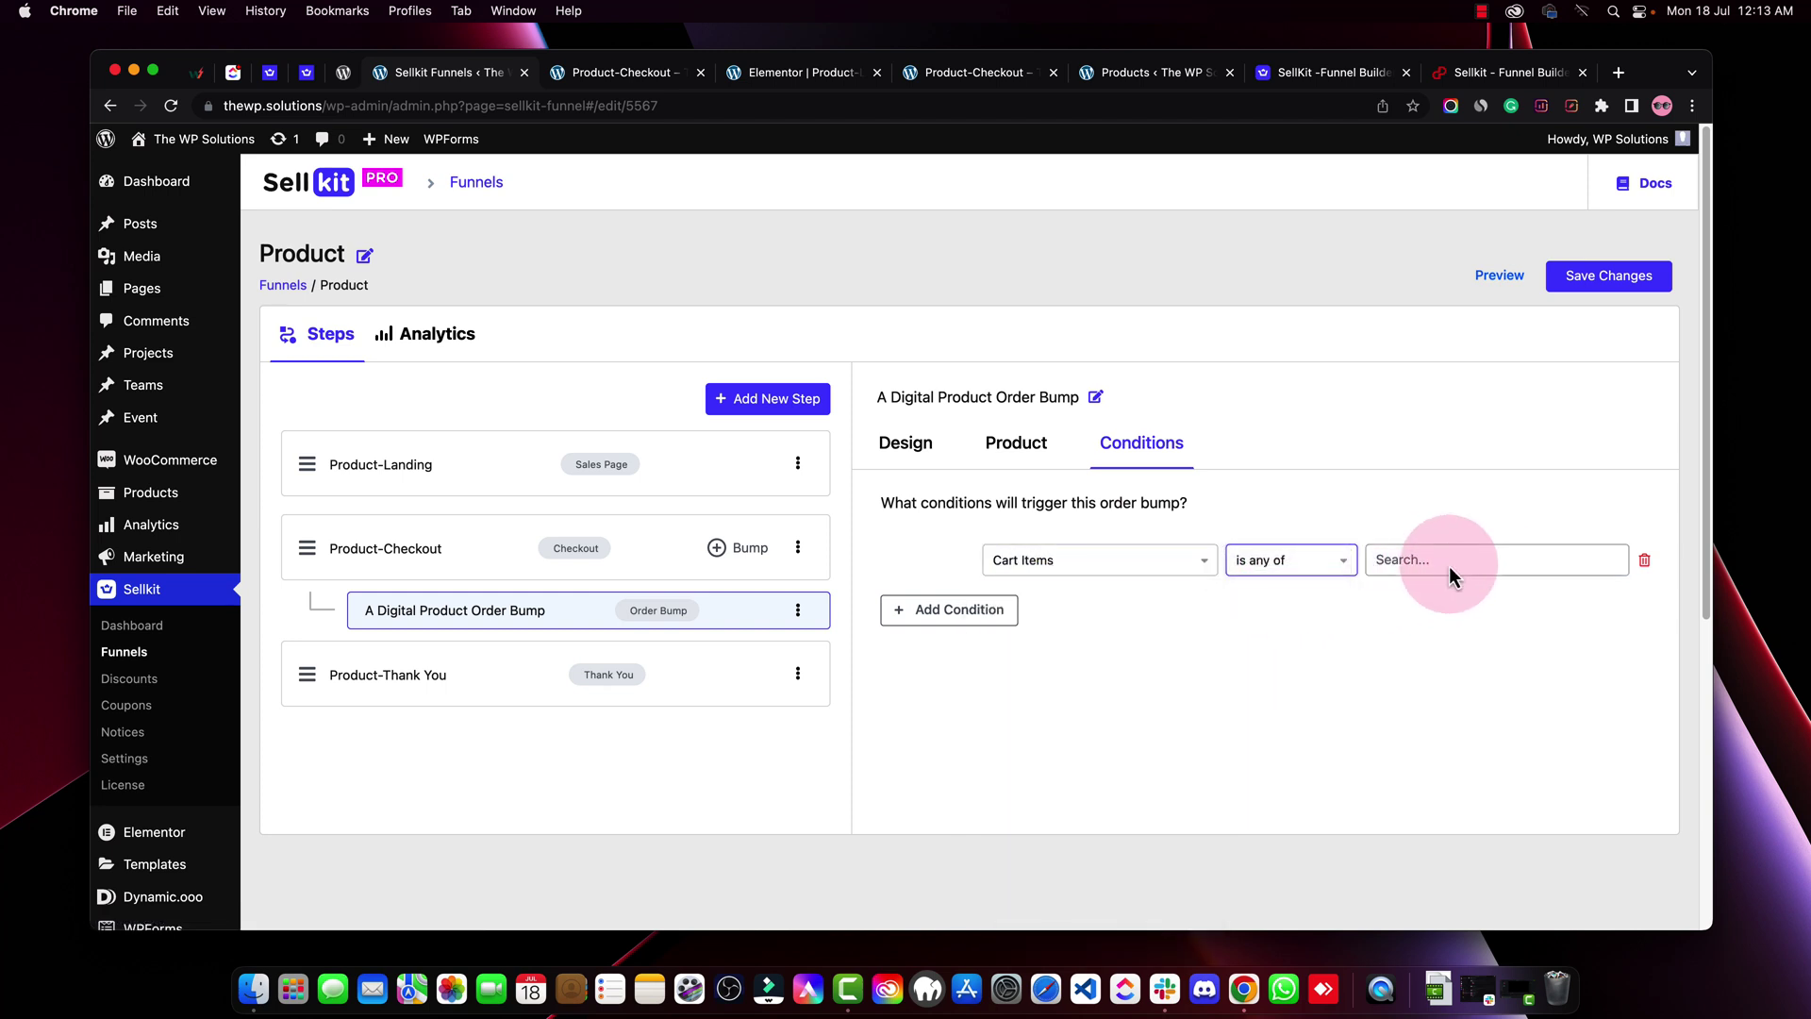
left_click(1400, 561)
type("prd")
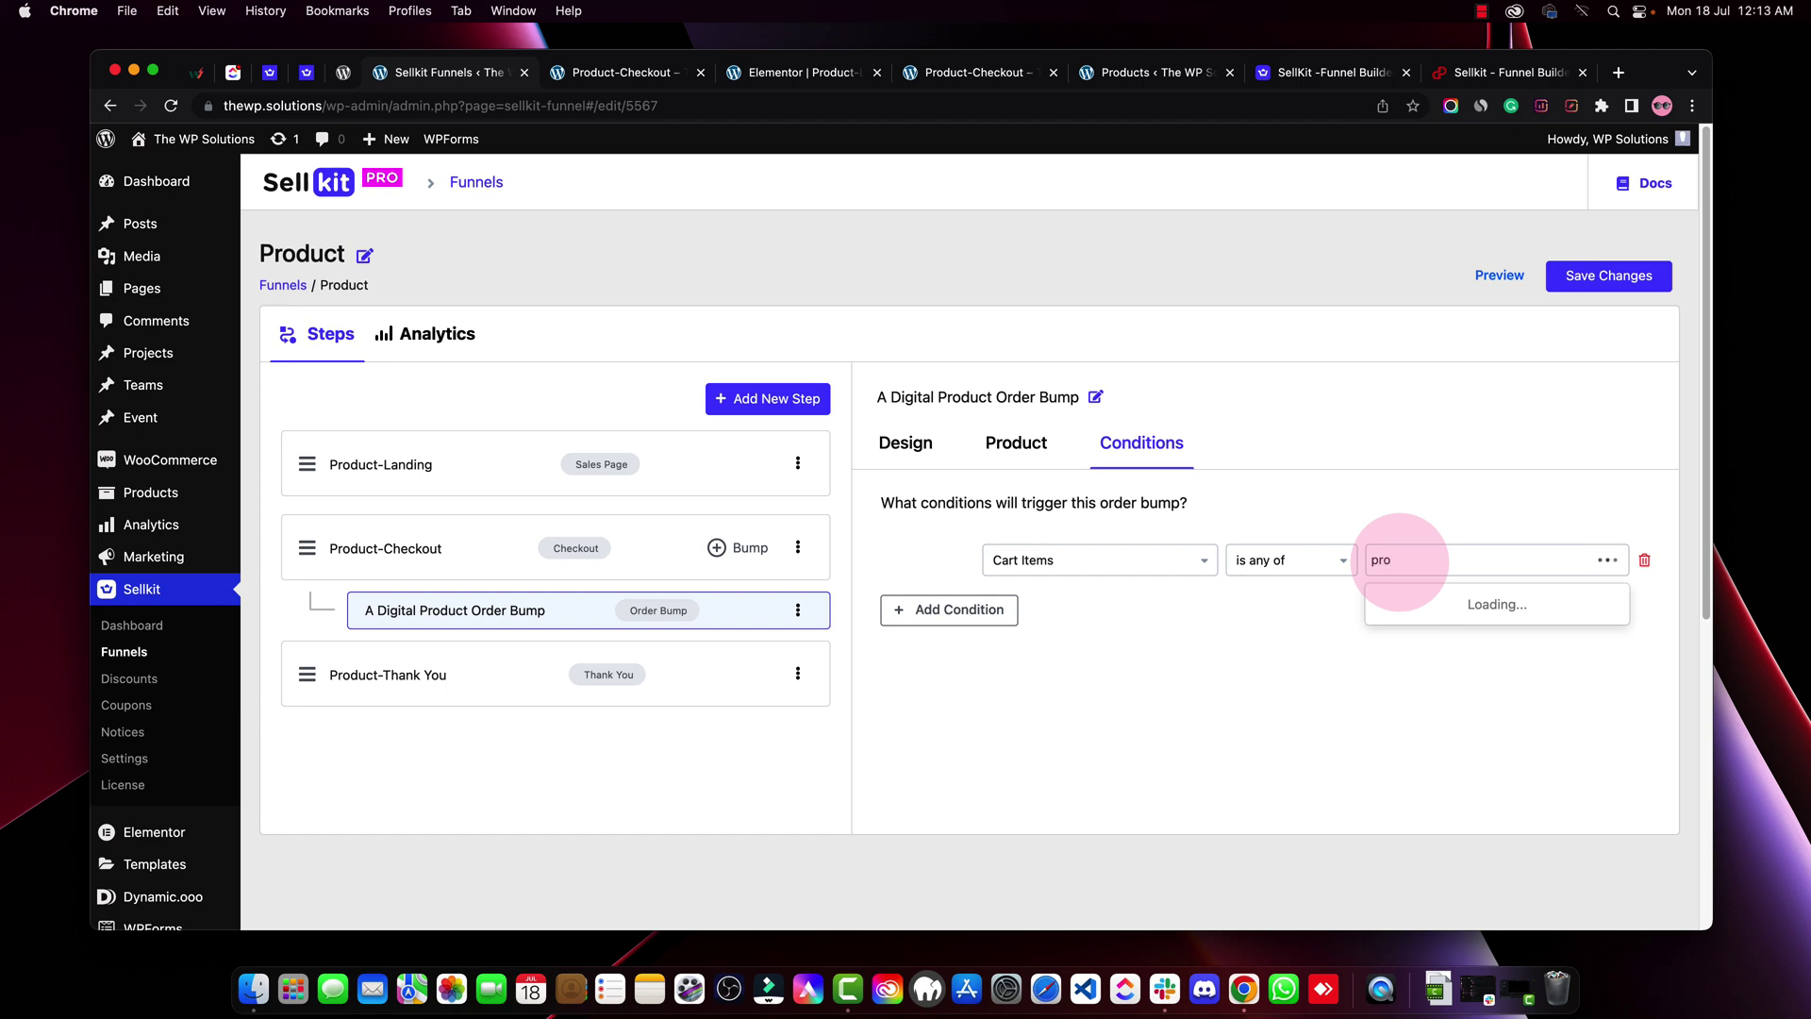
left_click(1477, 604)
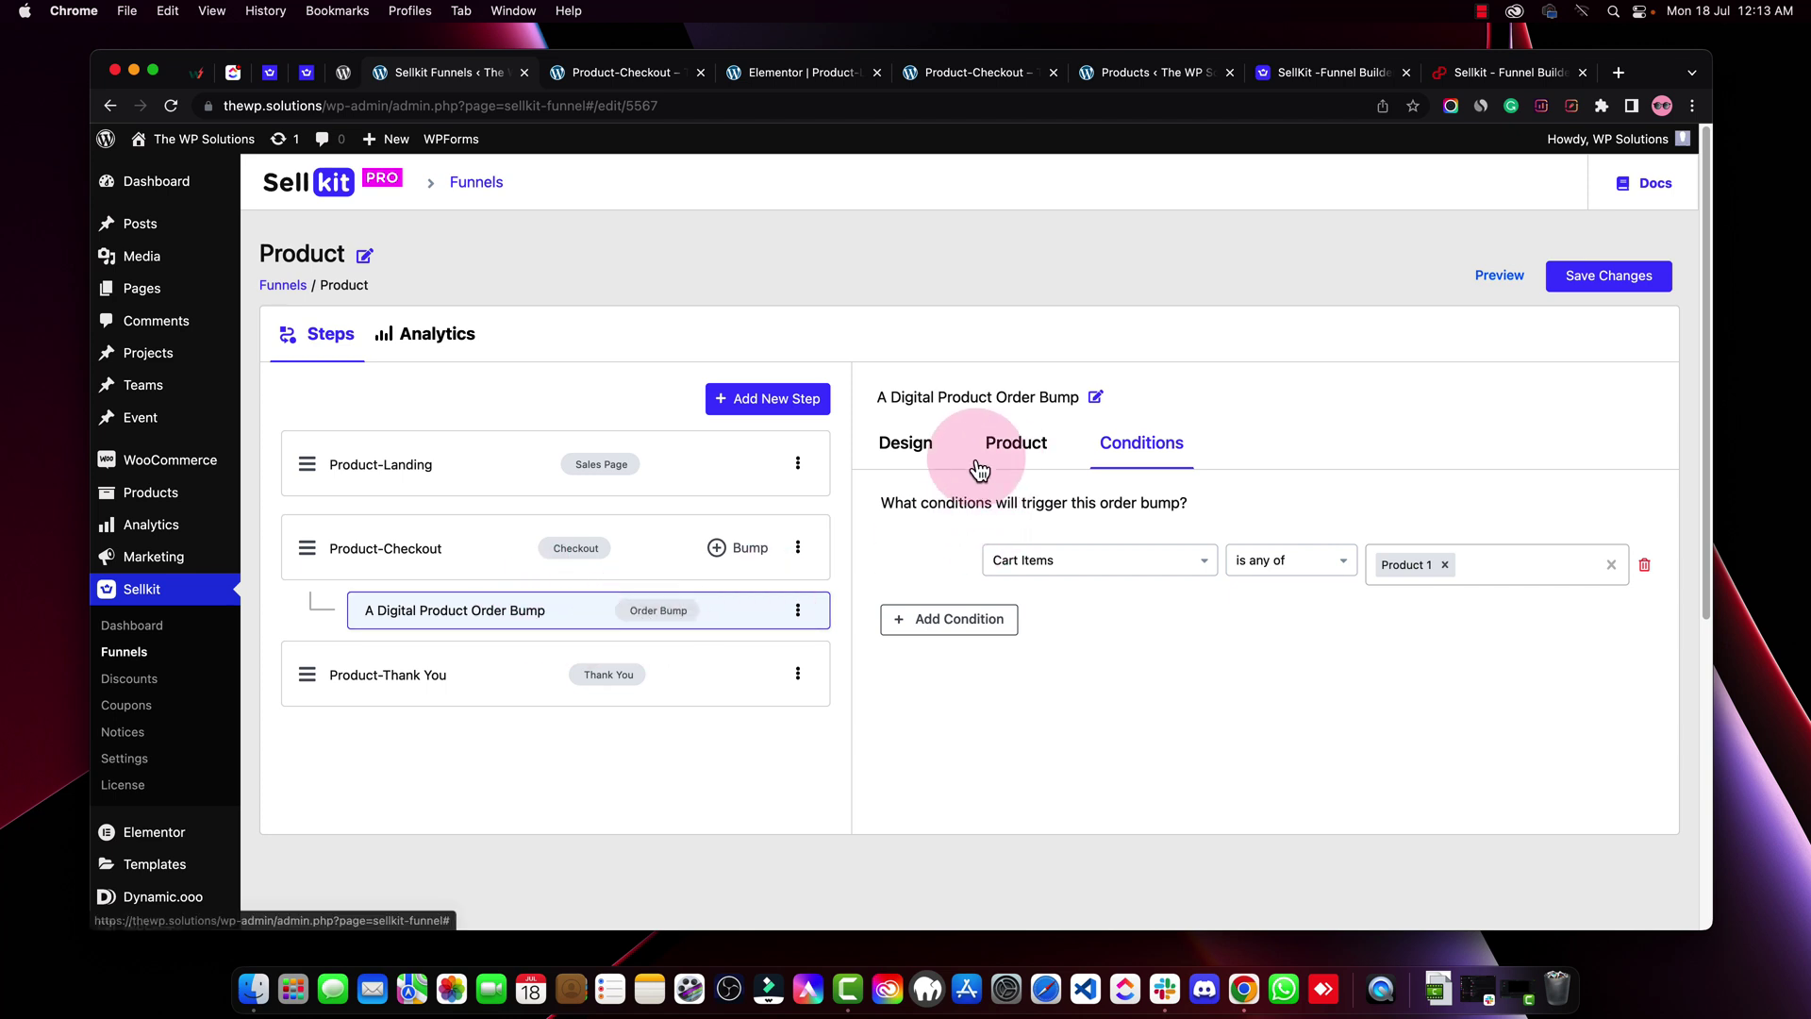
Add a second condition to the order bump, look through its condition types, and delete both conditions
left_click(942, 461)
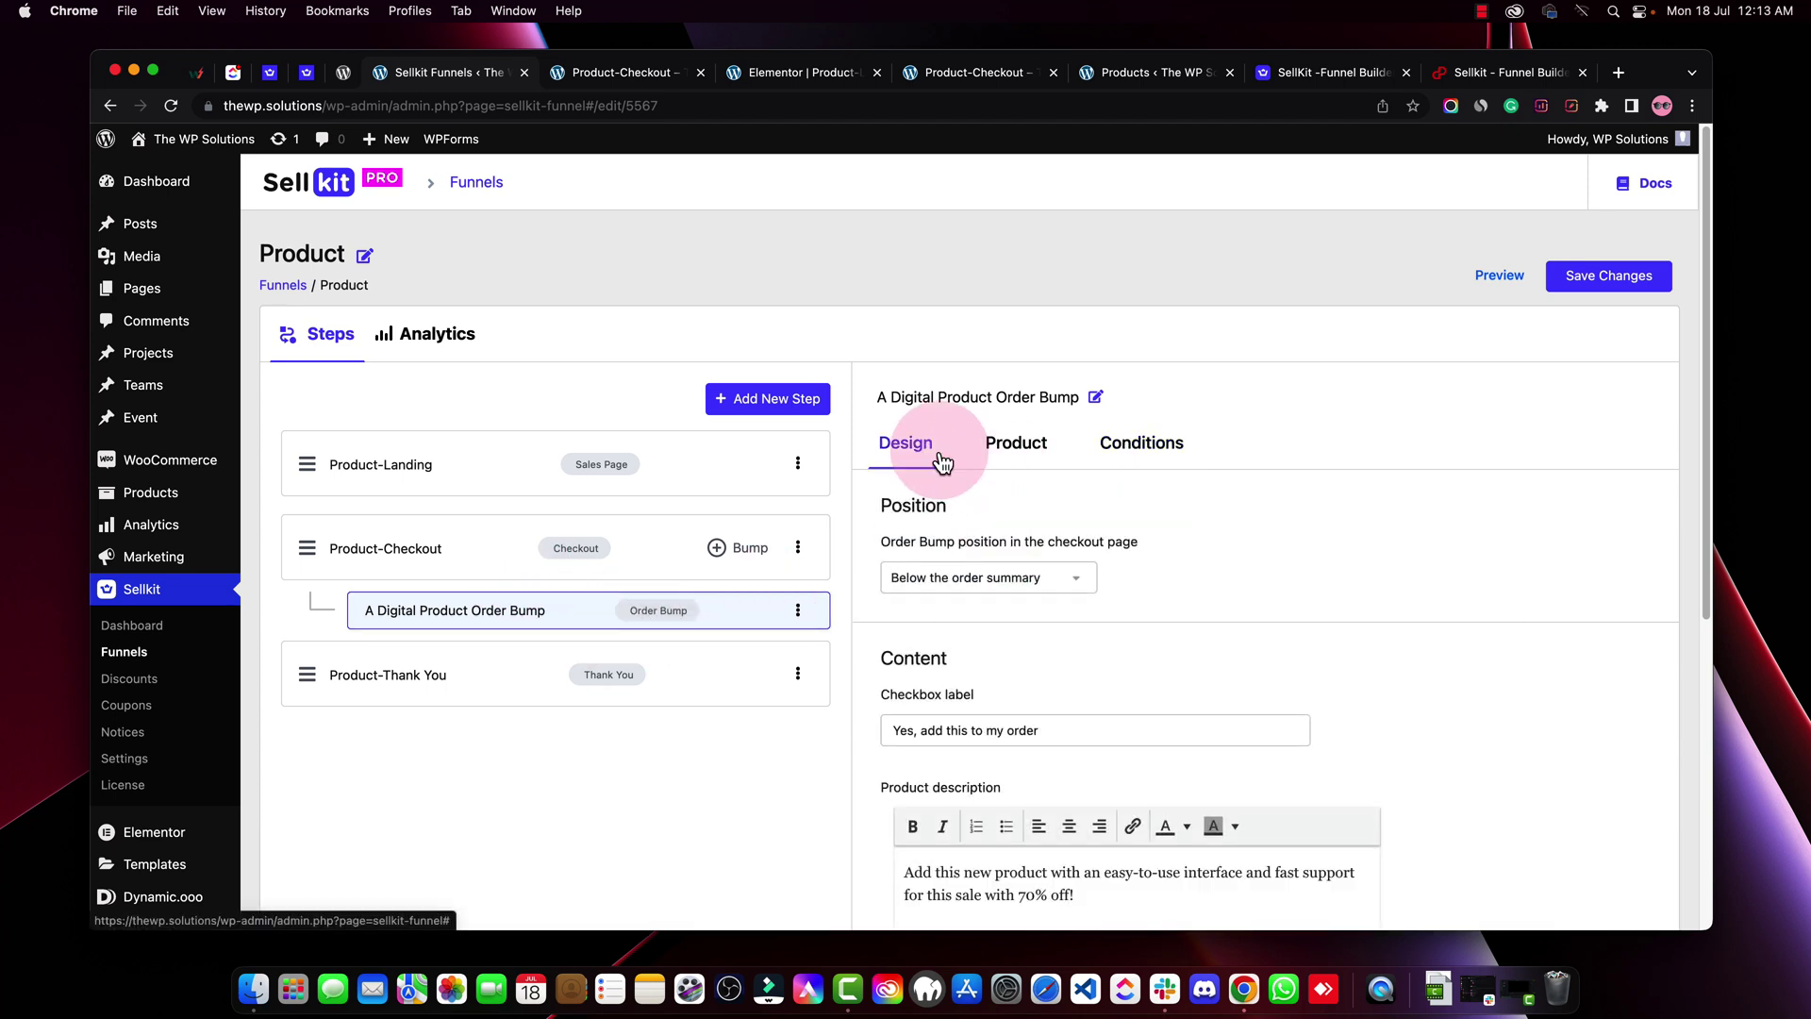
left_click(1144, 462)
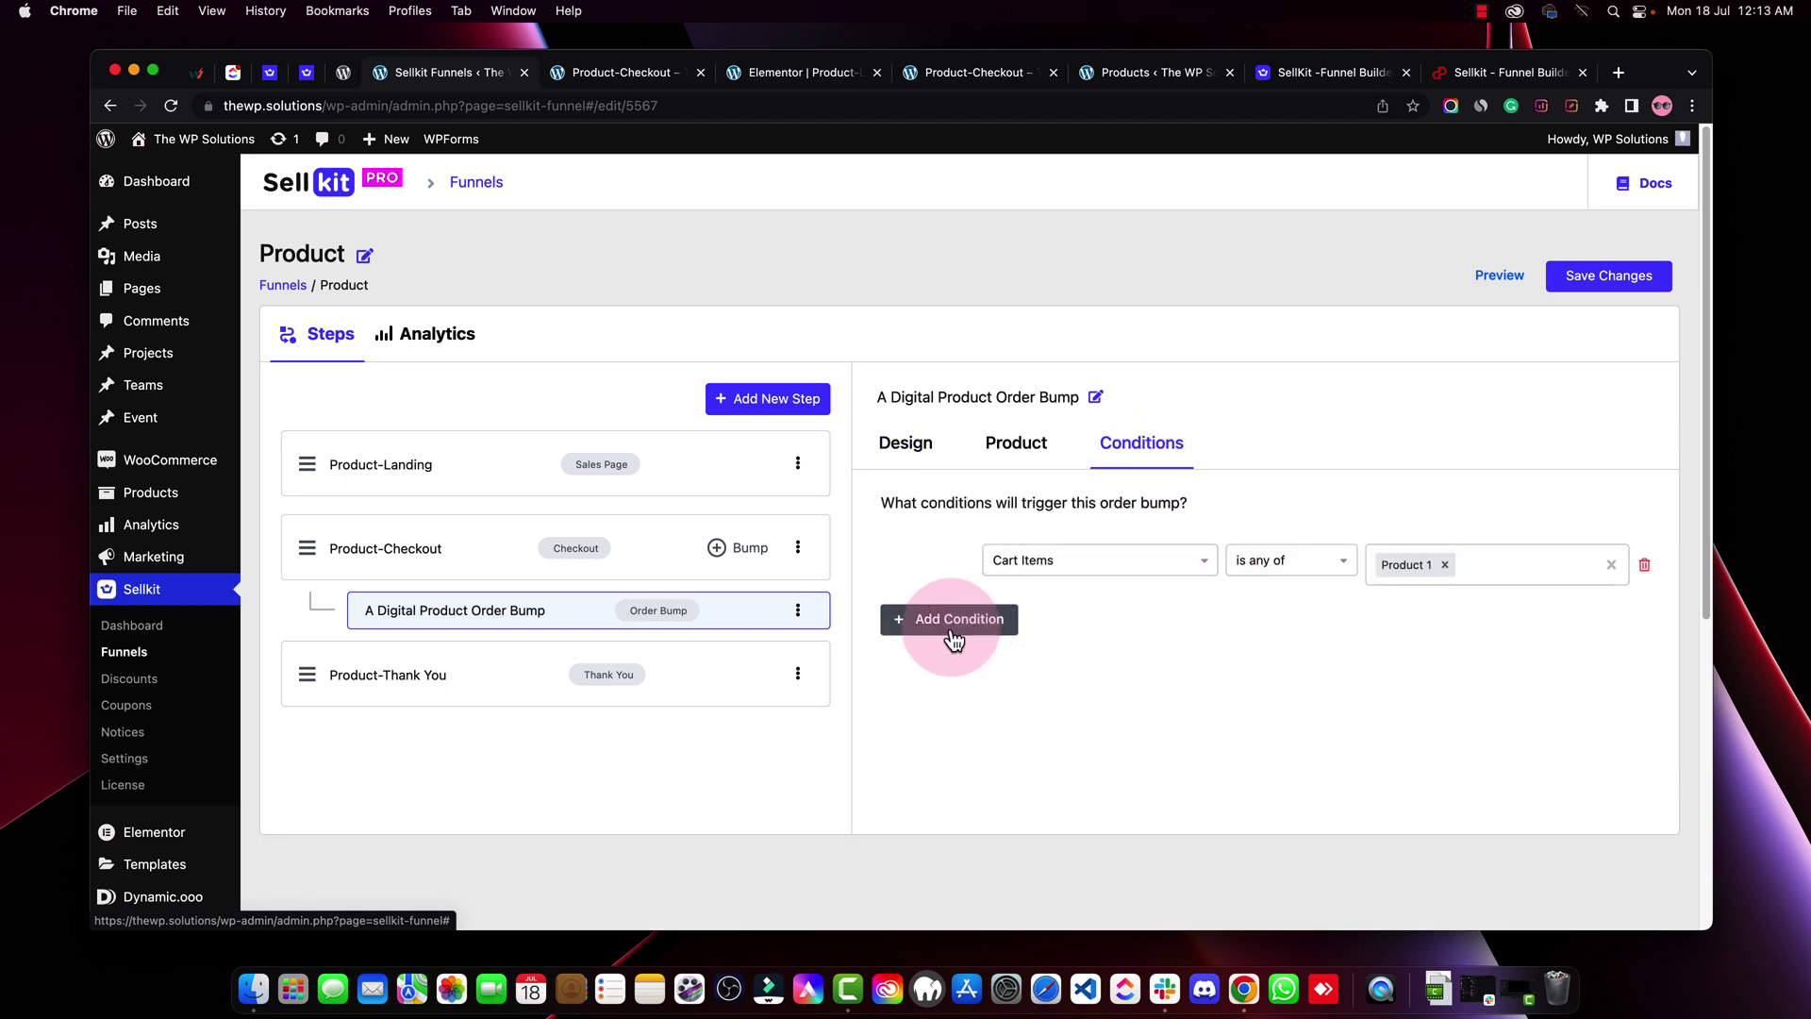
left_click(910, 615)
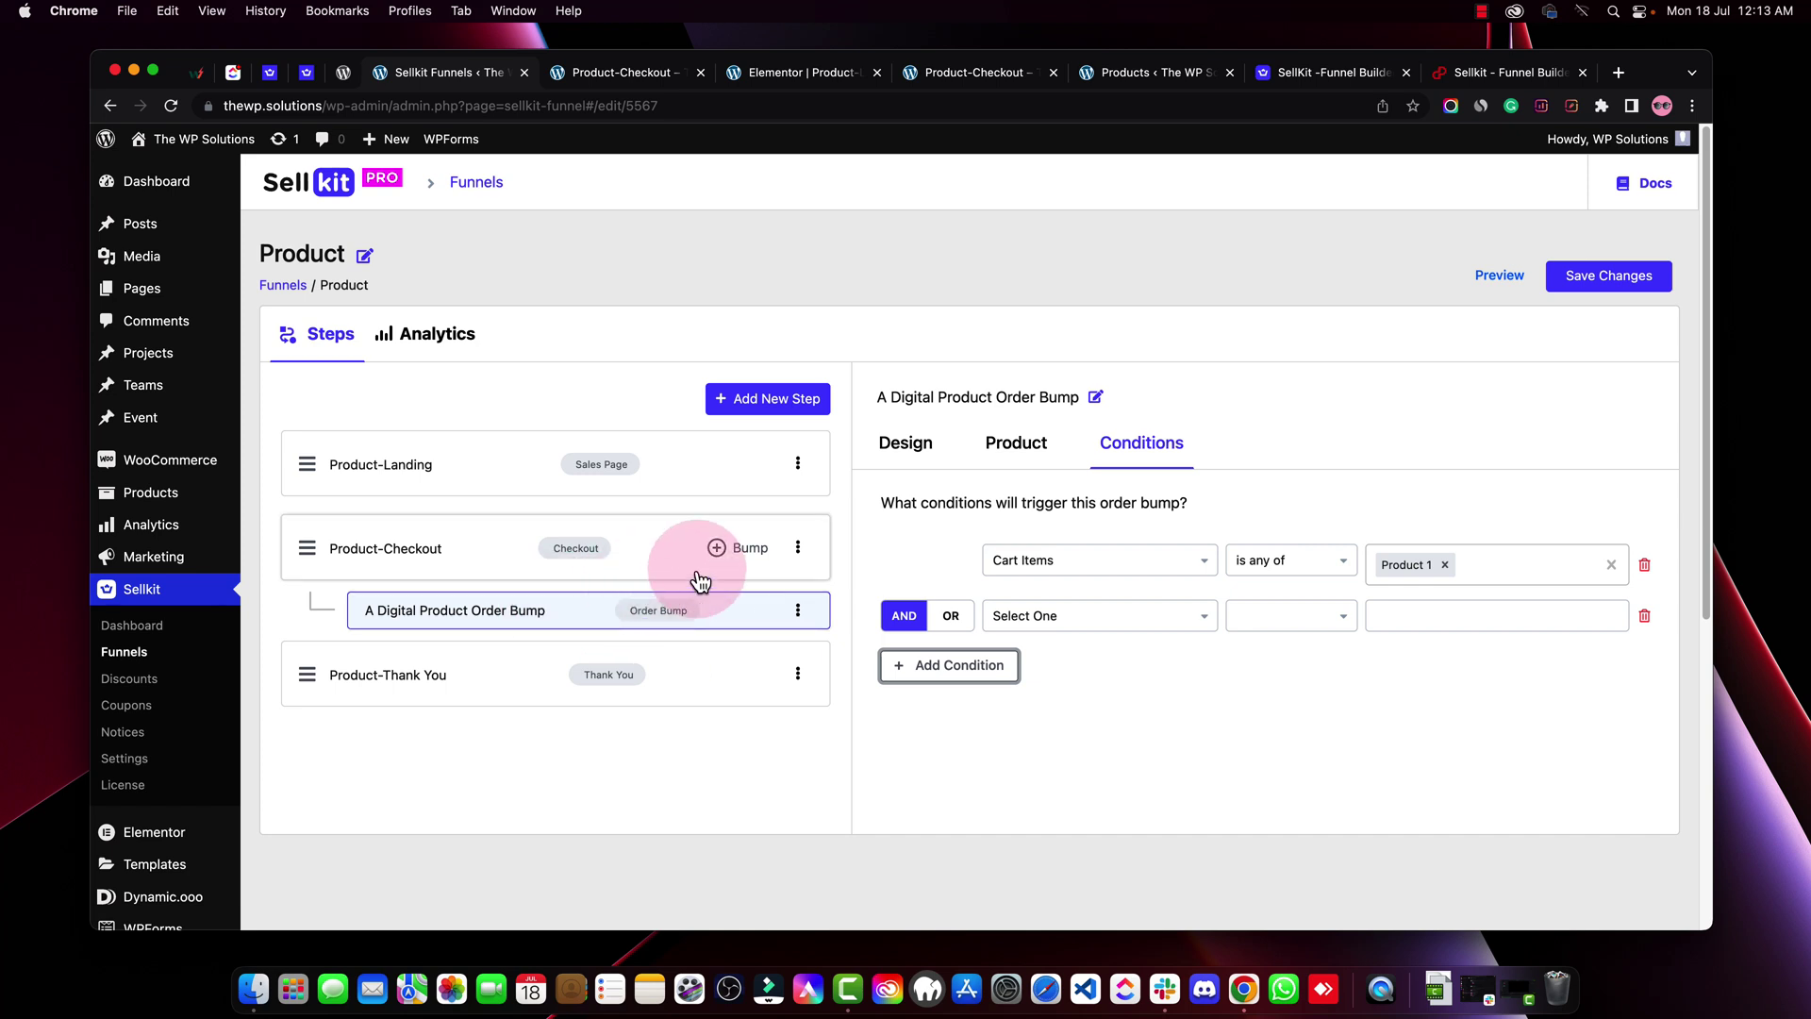
left_click(998, 615)
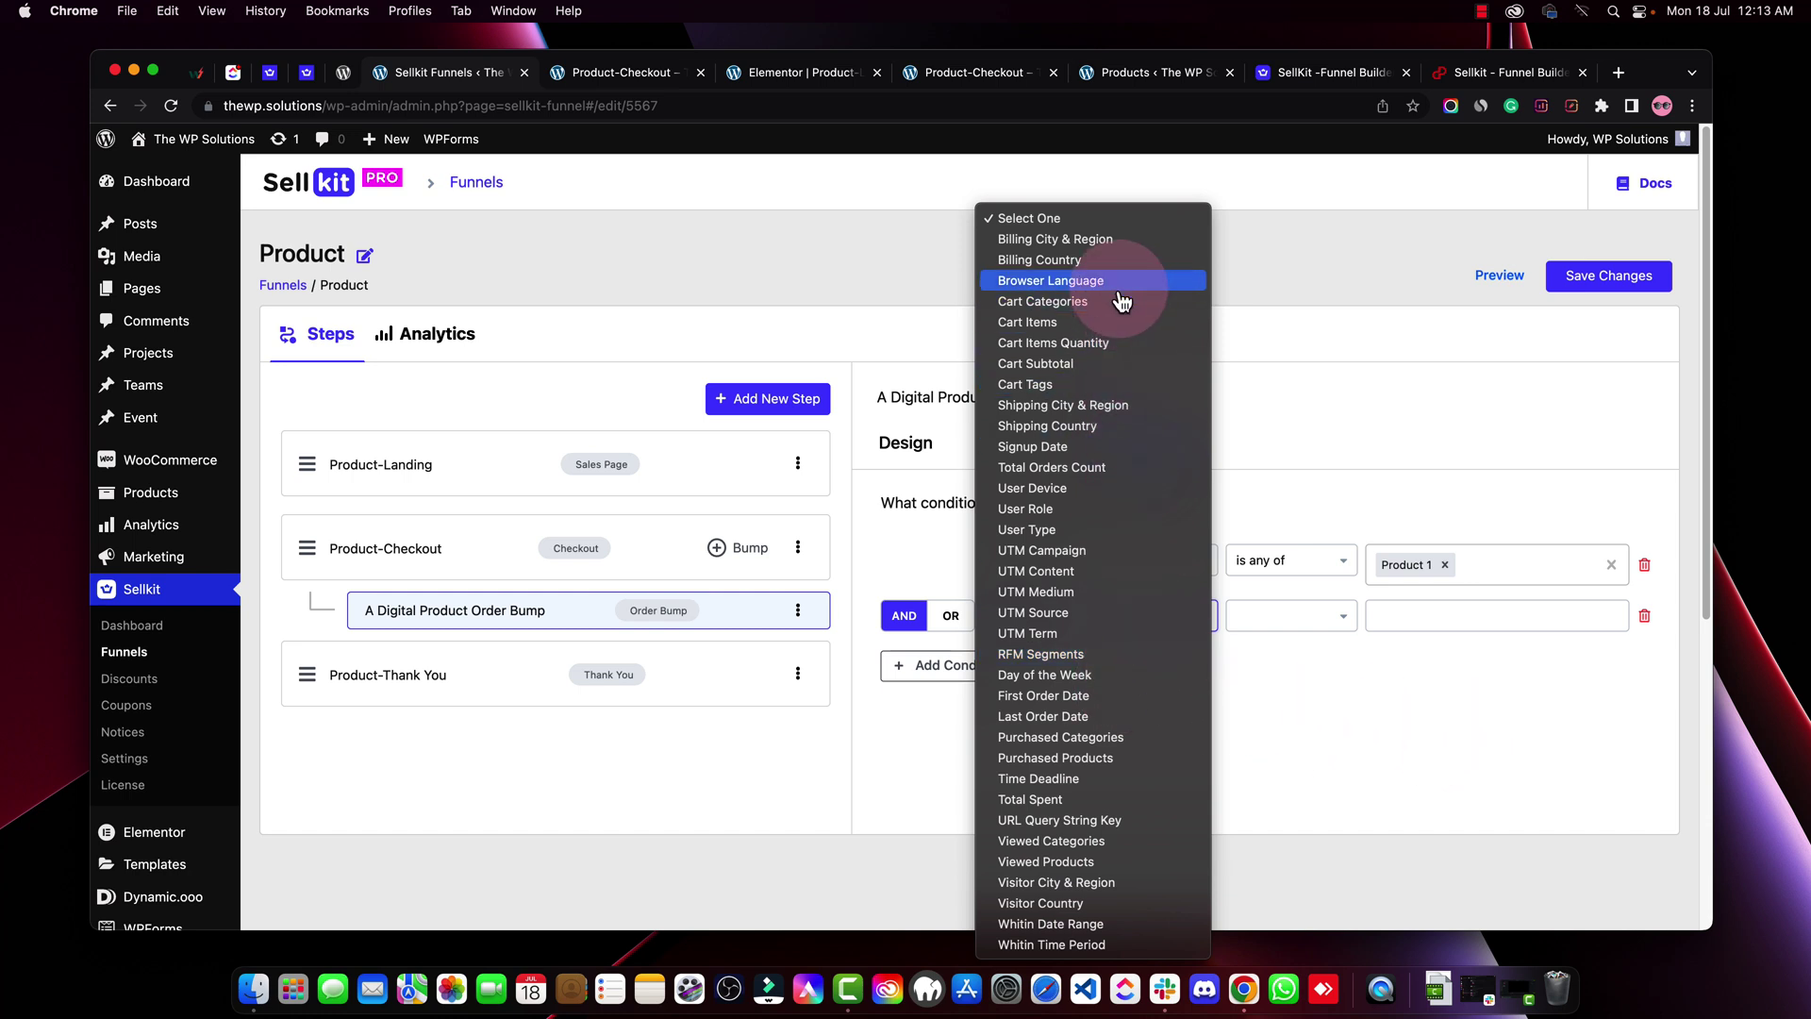
left_click(1397, 774)
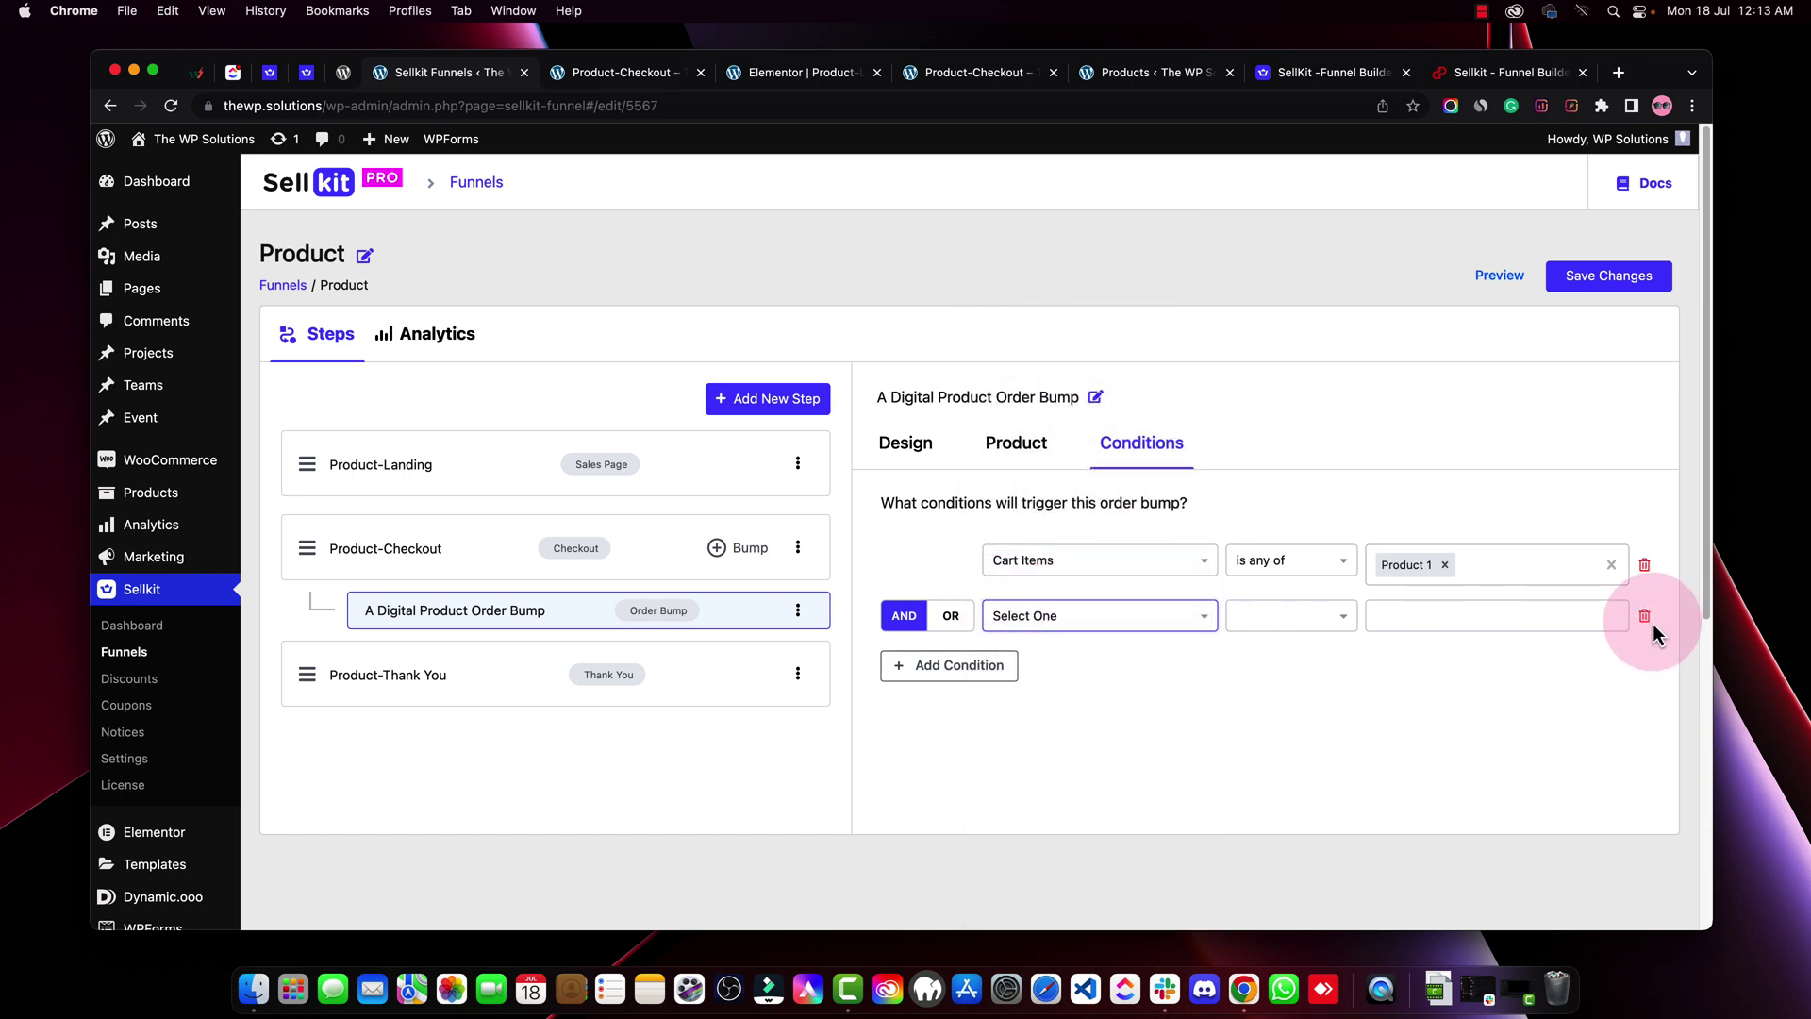
left_click(1644, 618)
left_click(1645, 571)
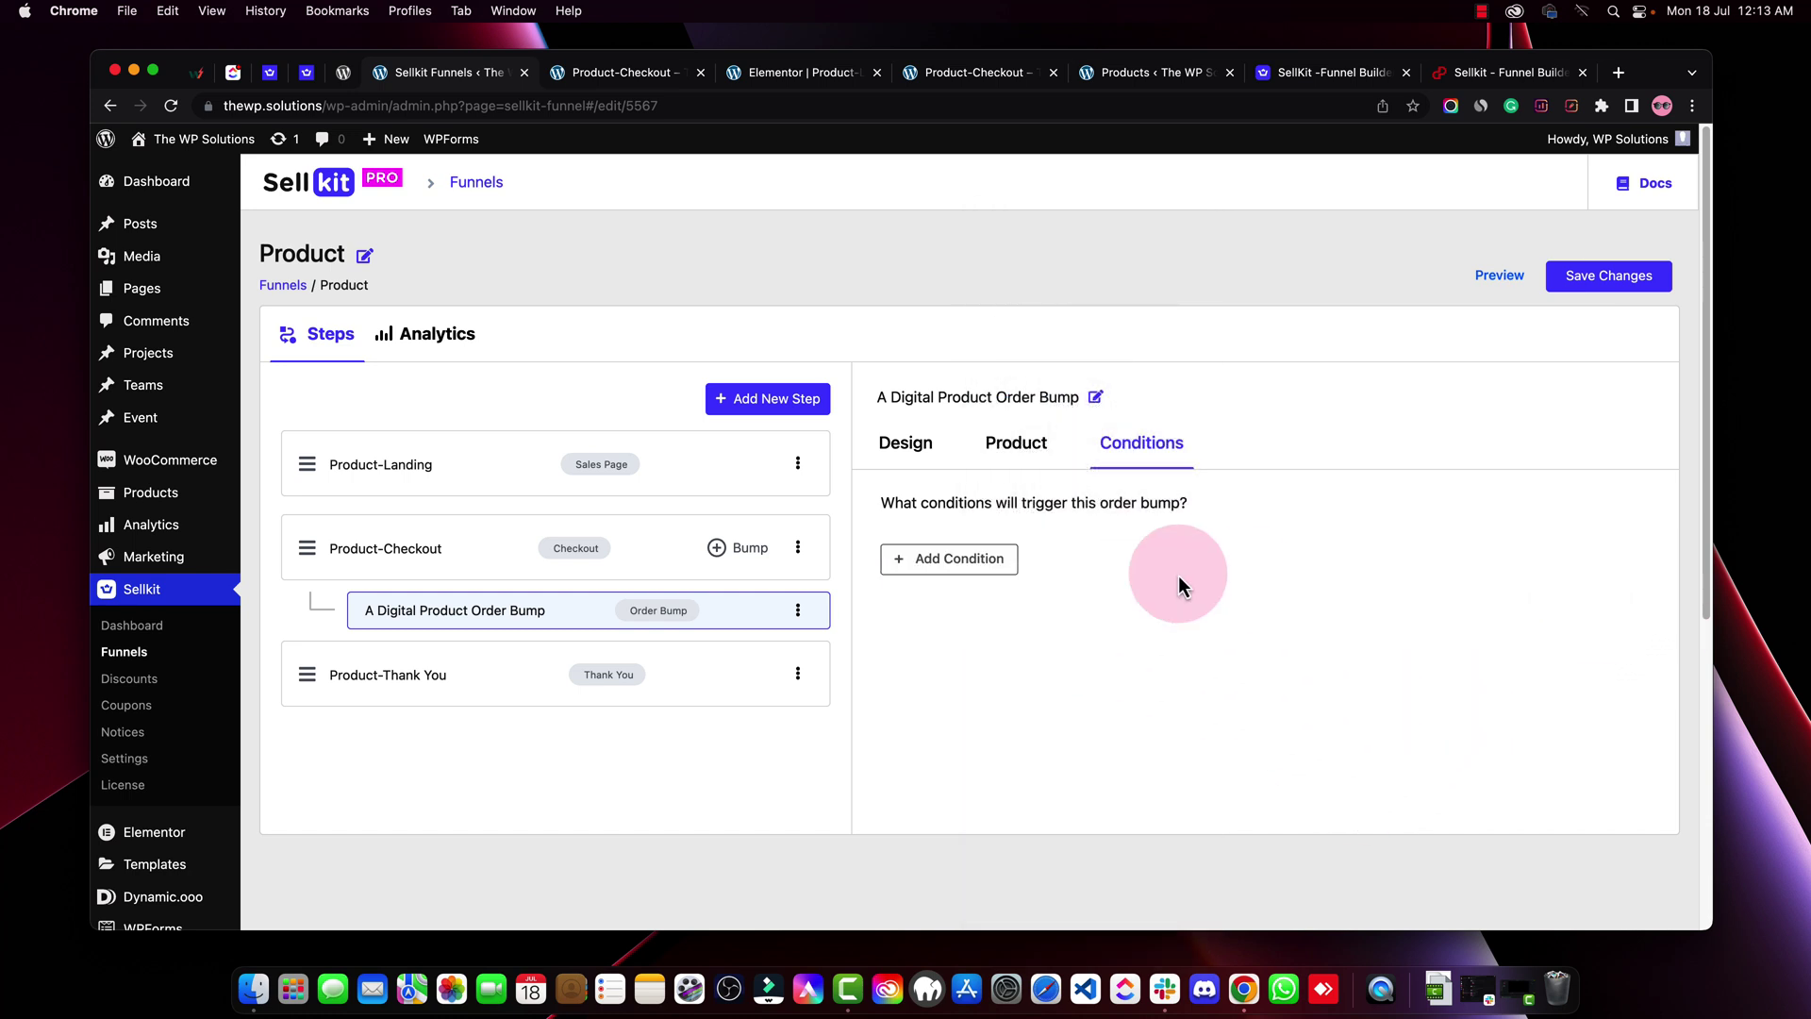
Select the Product-Thank You step and examine a preview of its page, including the order details
left_click(906, 443)
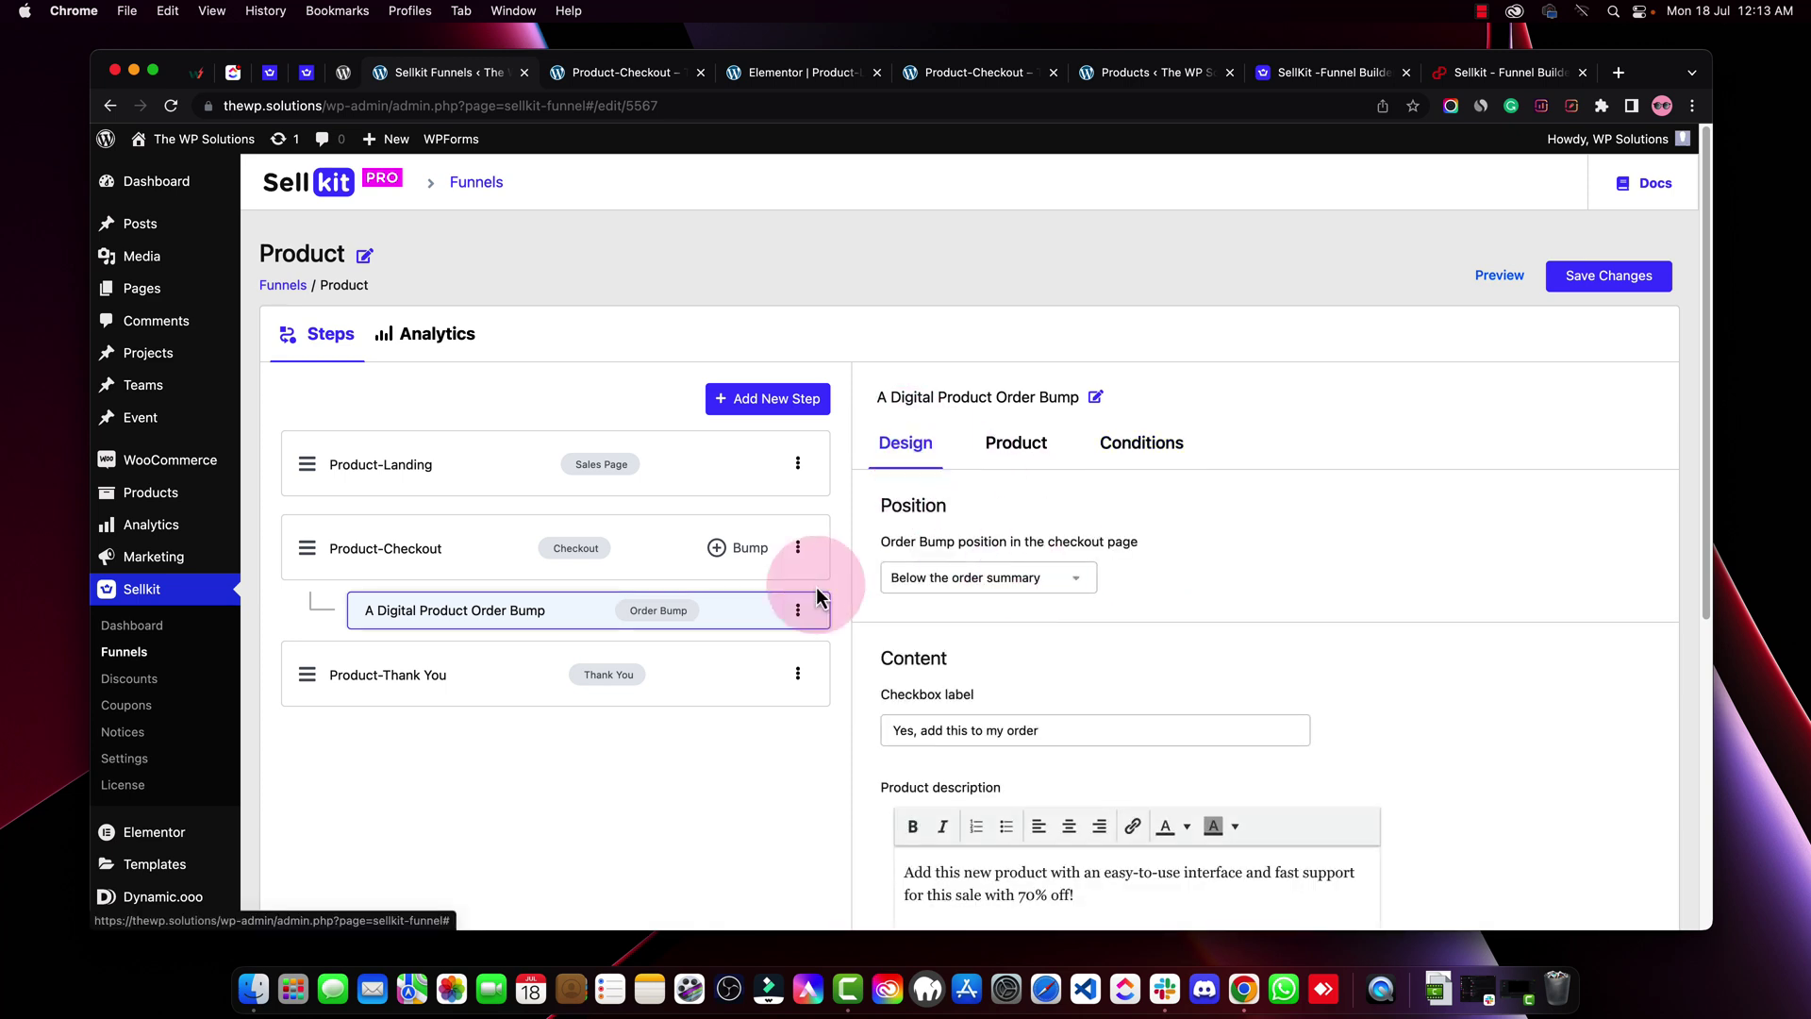
left_click(573, 677)
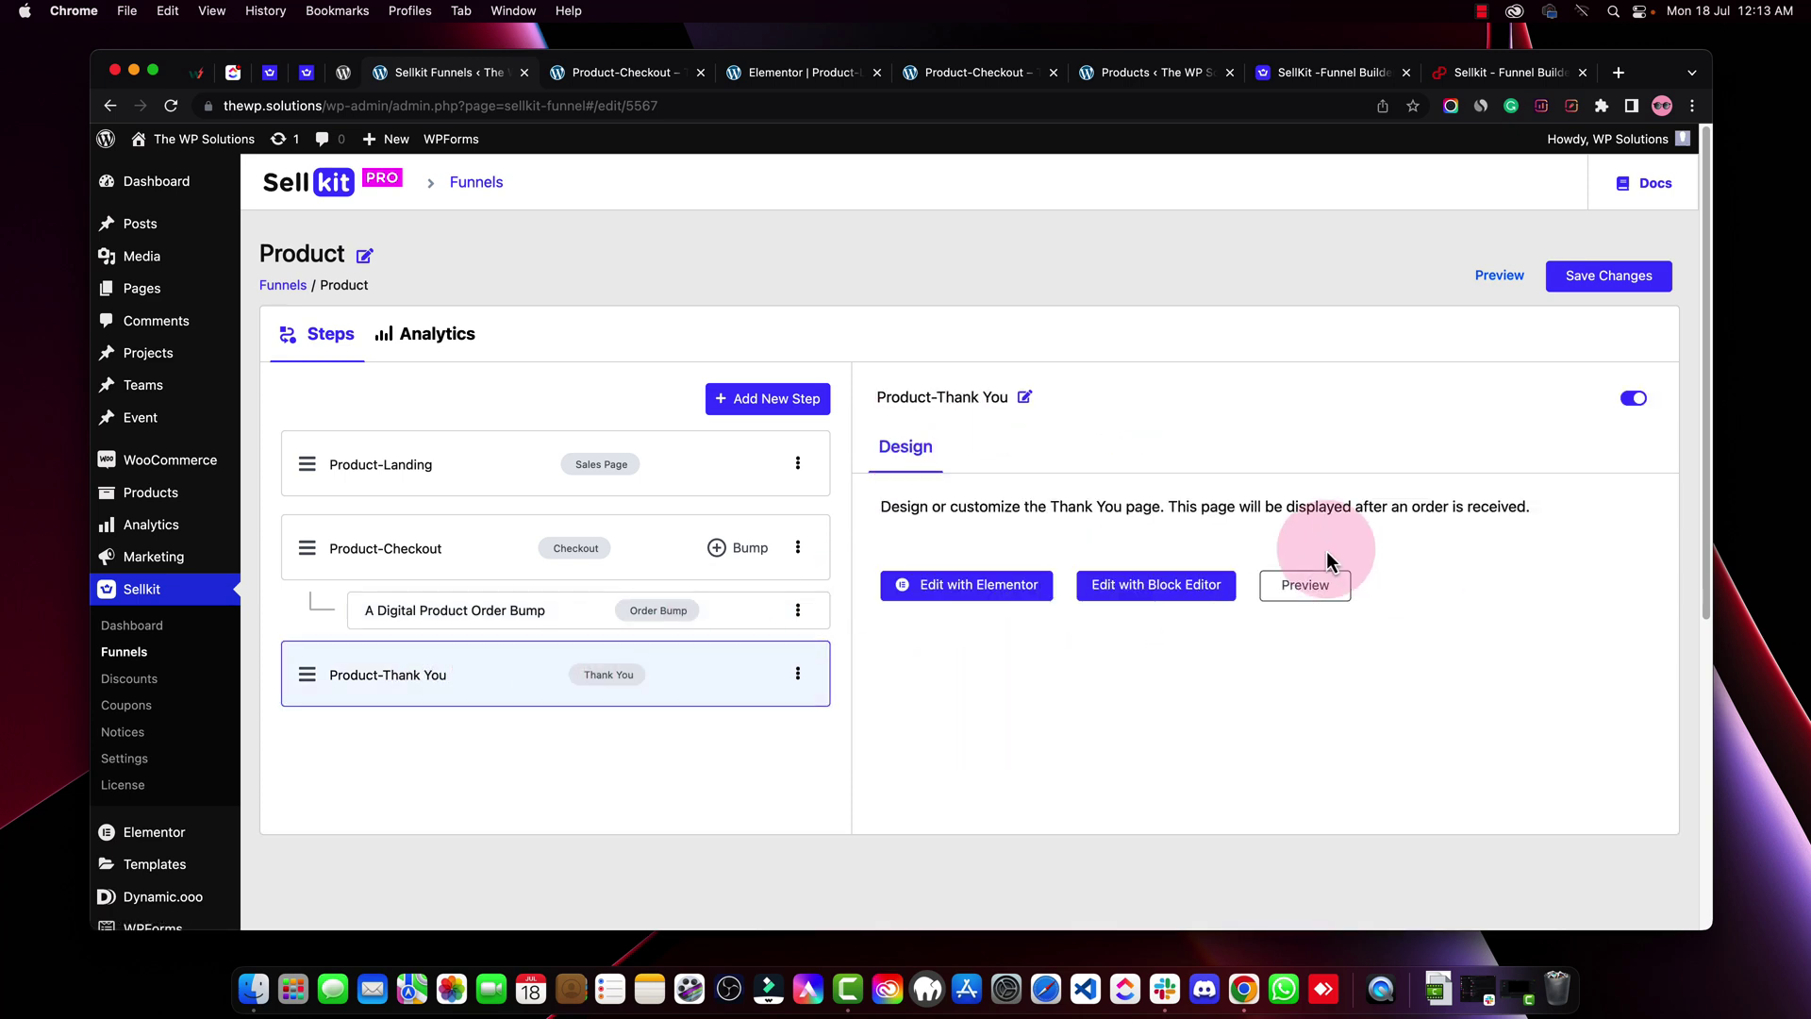
right_click(1279, 588)
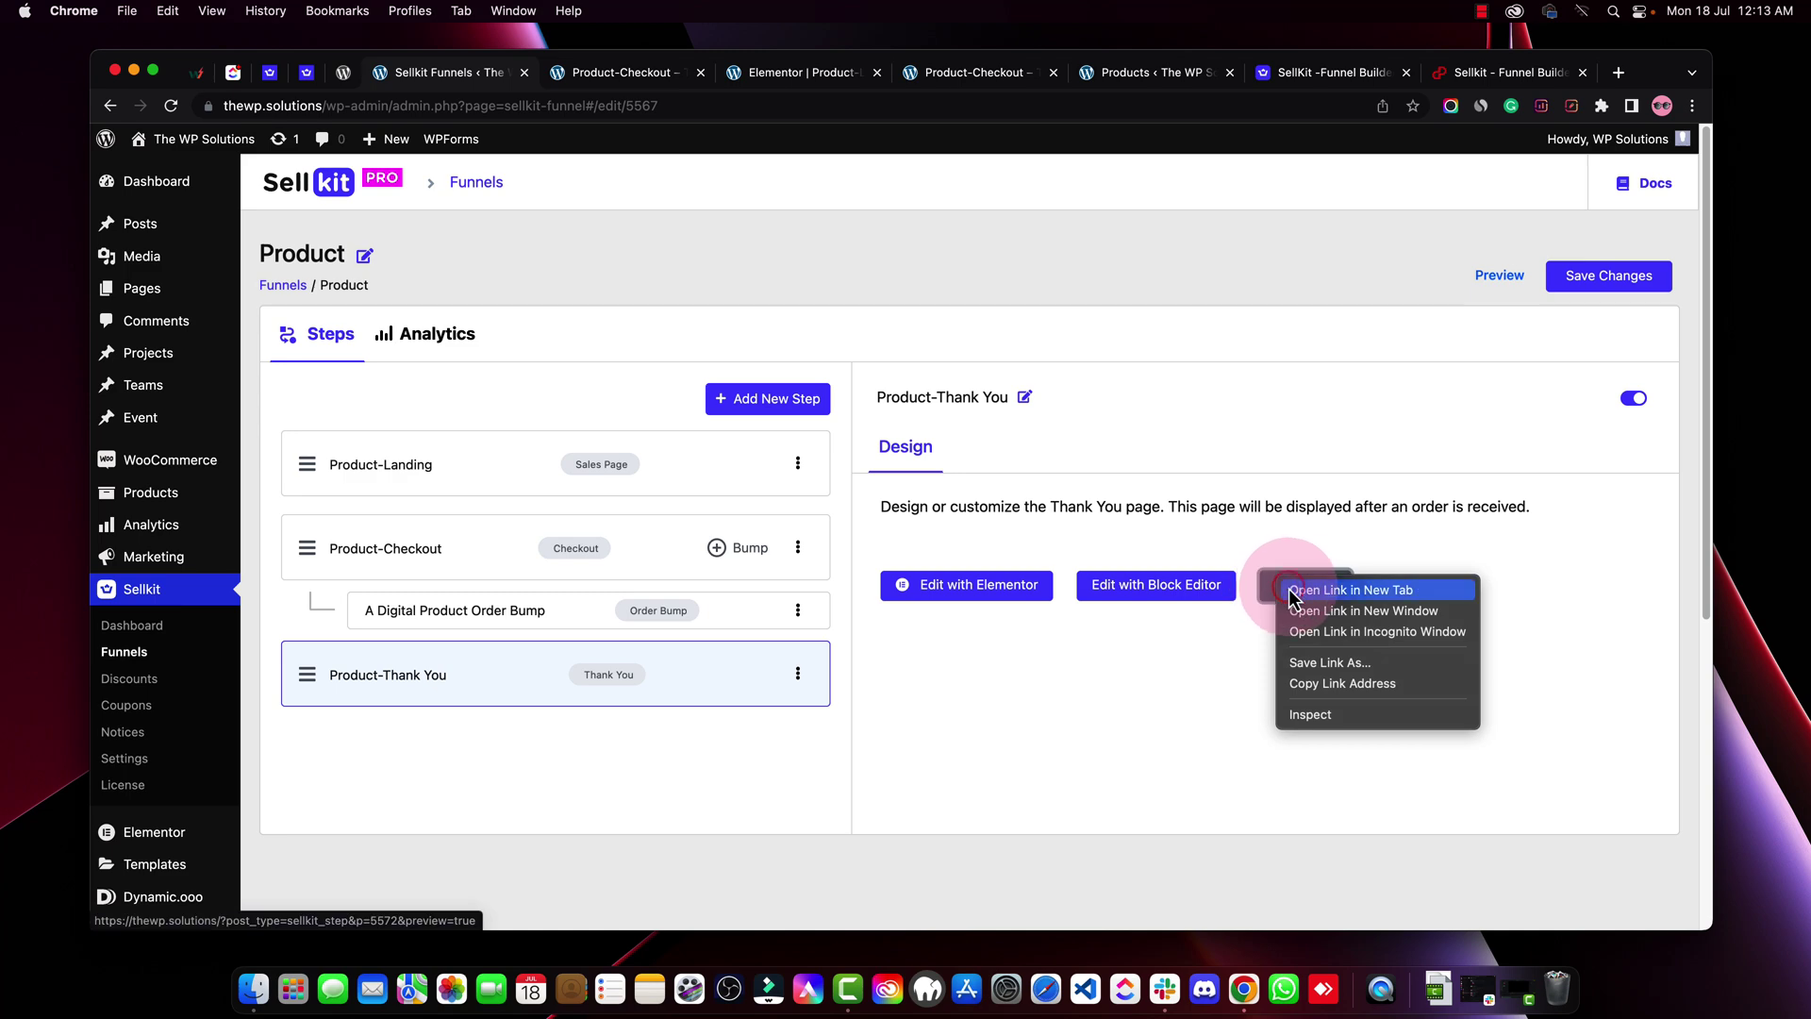
left_click(1288, 590)
left_click(1020, 76)
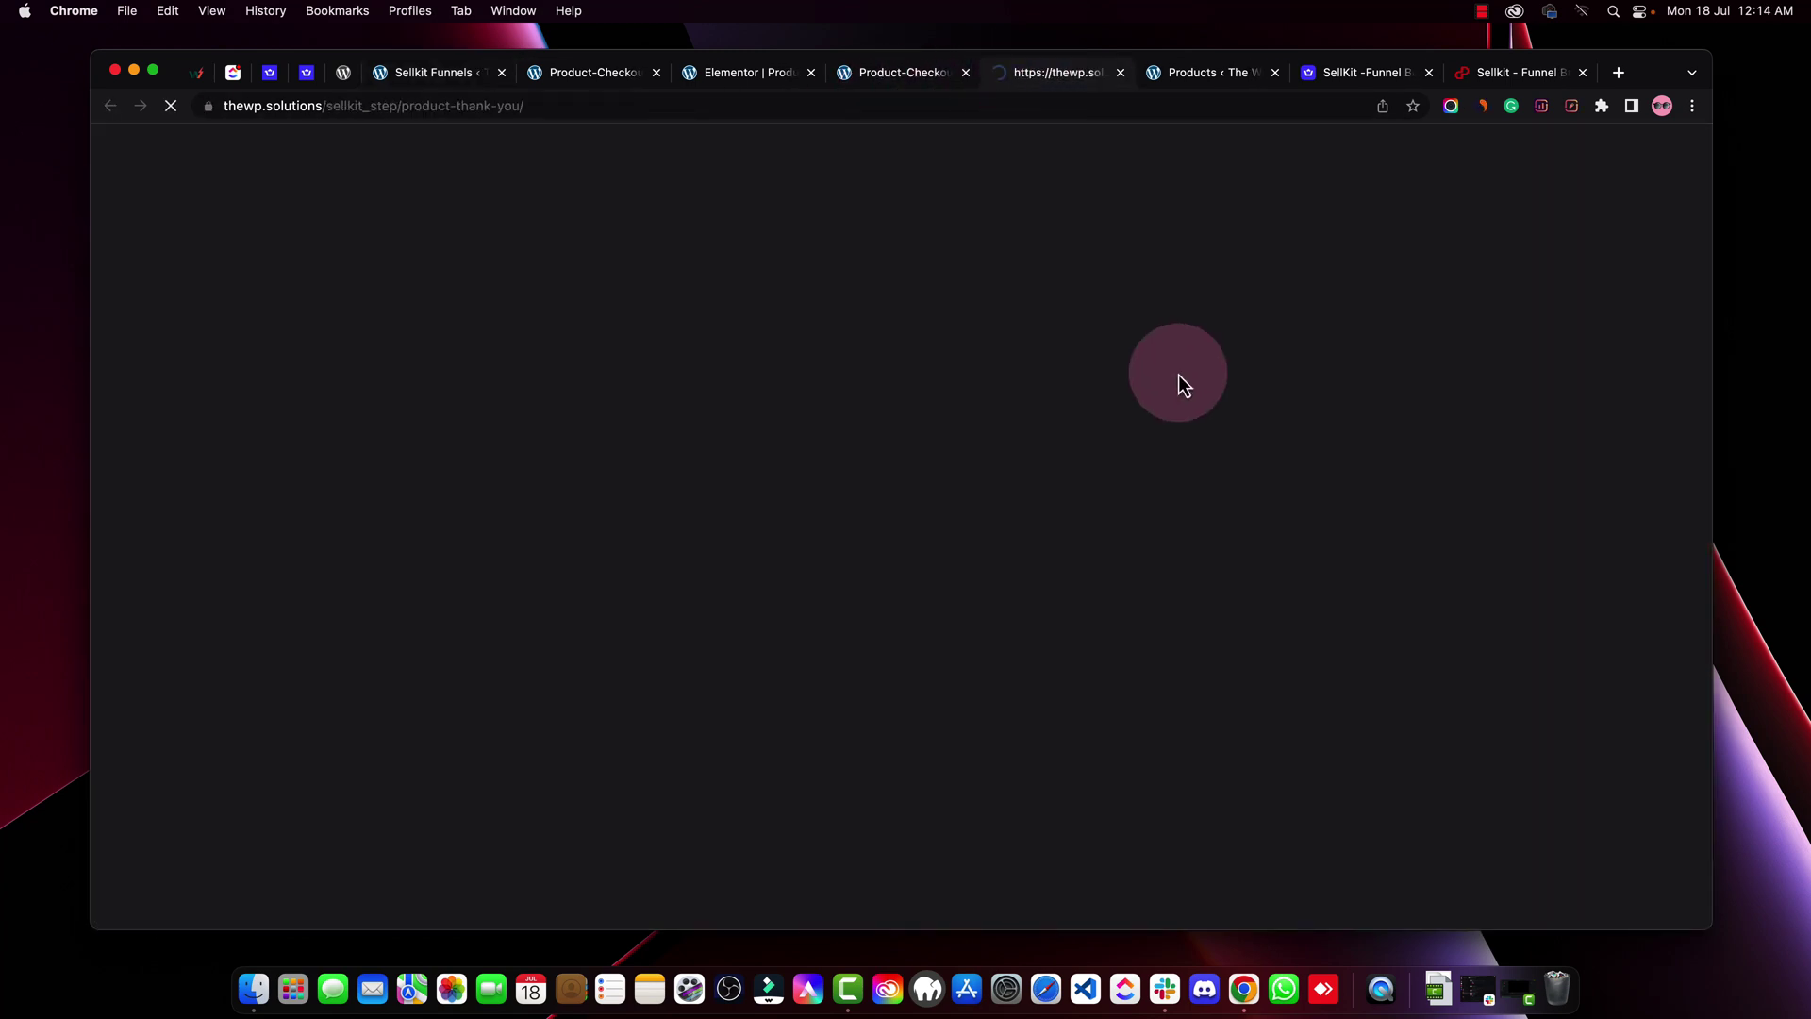
scroll(1130, 745, "down", 5)
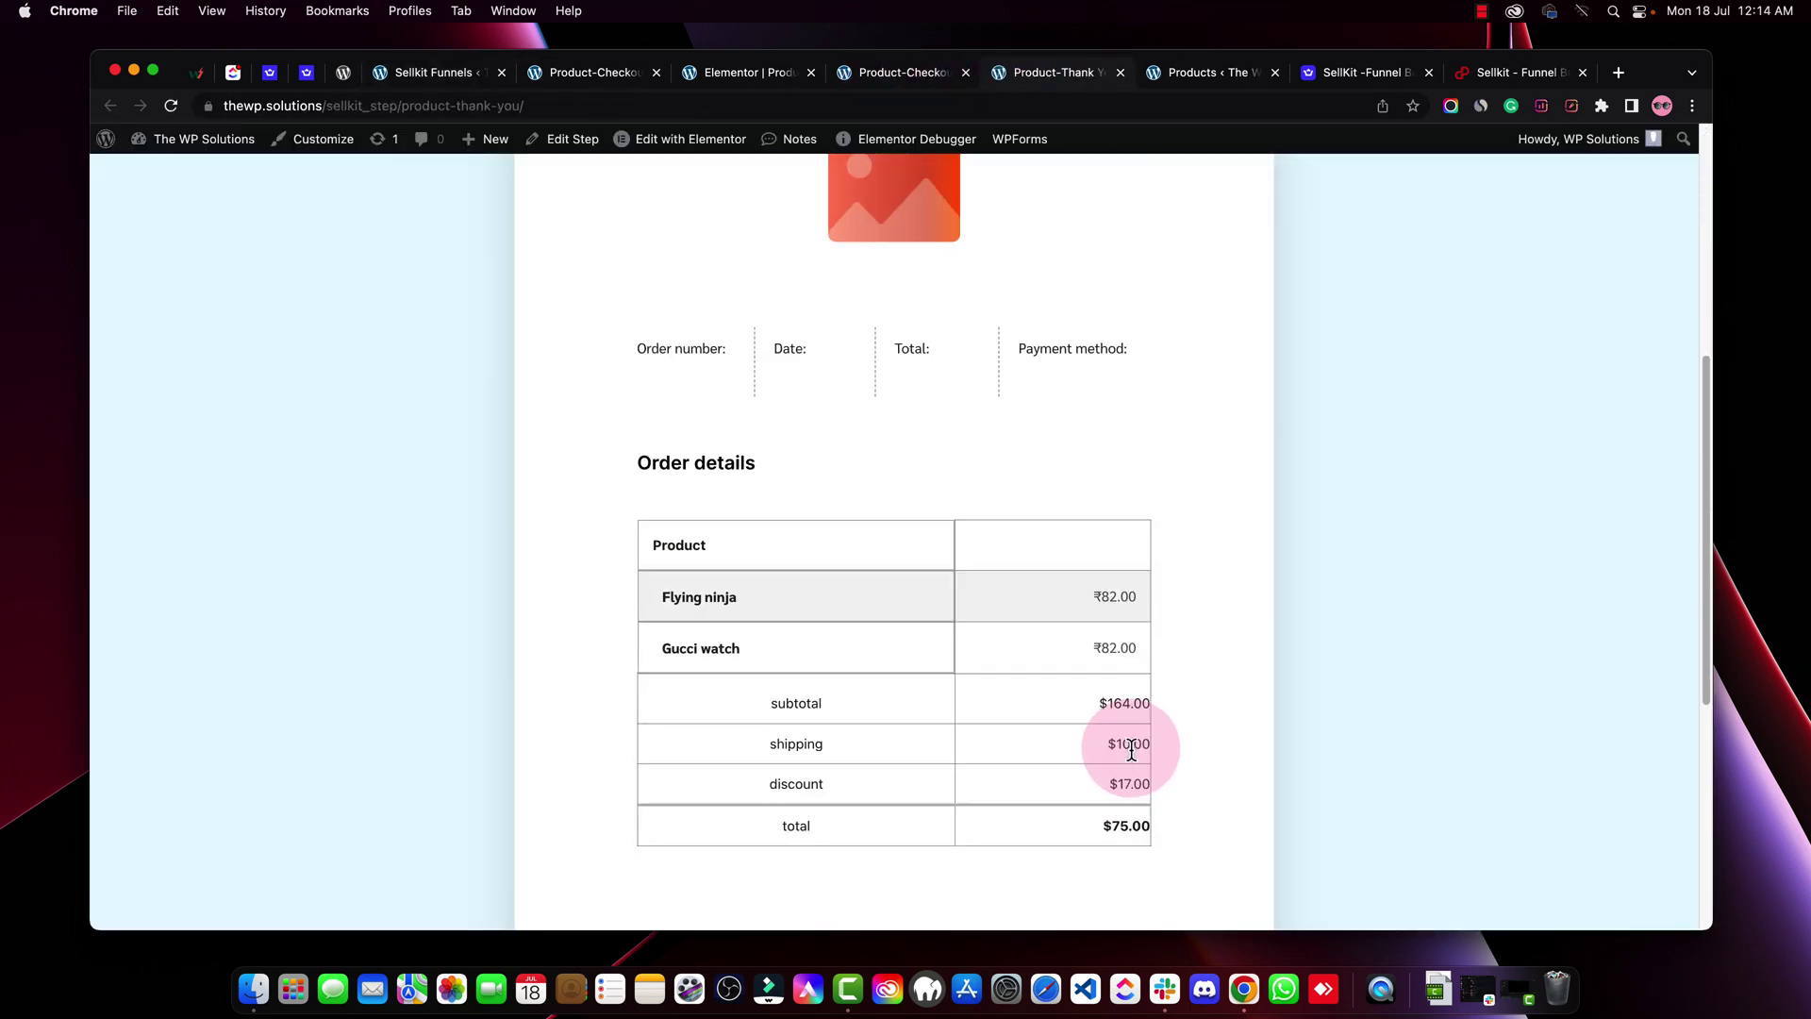
scroll(1140, 745, "down", 2)
scroll(1225, 785, "up", 7)
Examine the landing page in its Elementor editor, from pricing plans to closing banner, and select the "70% Off Grab it Now!" text
left_click(887, 87)
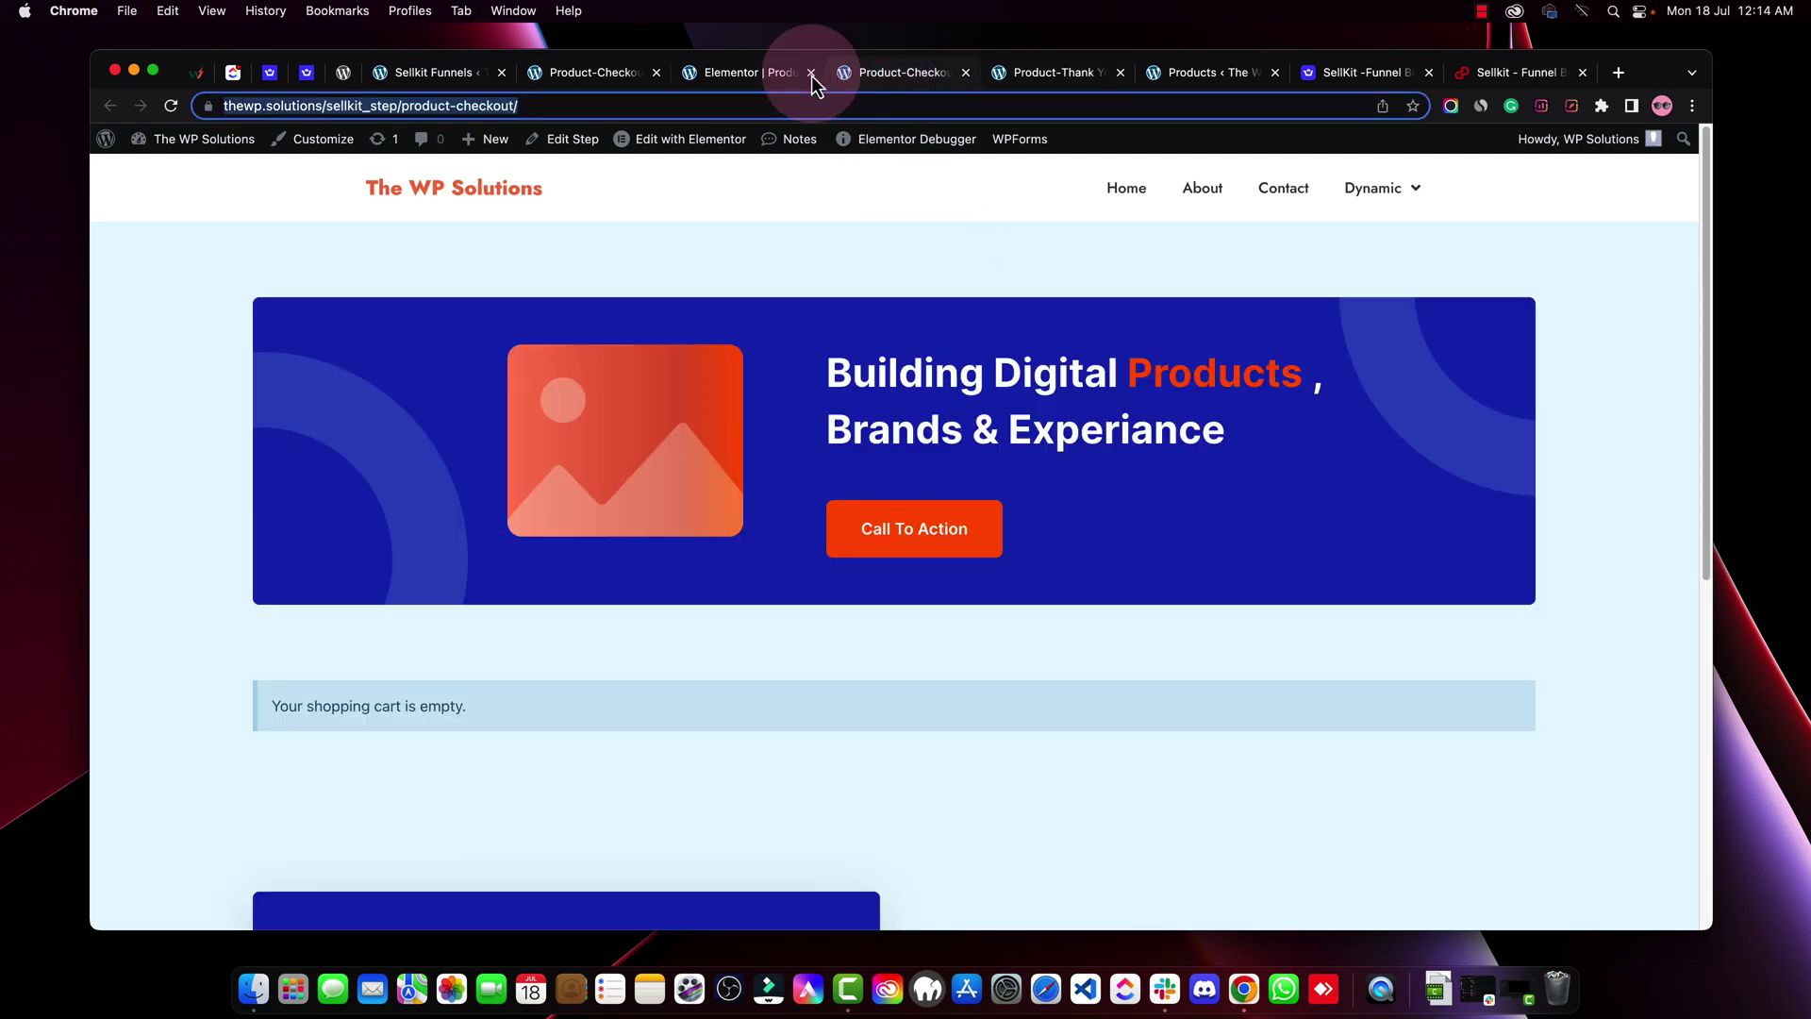
left_click(741, 73)
scroll(828, 667, "up", 3)
scroll(1068, 529, "down", 15)
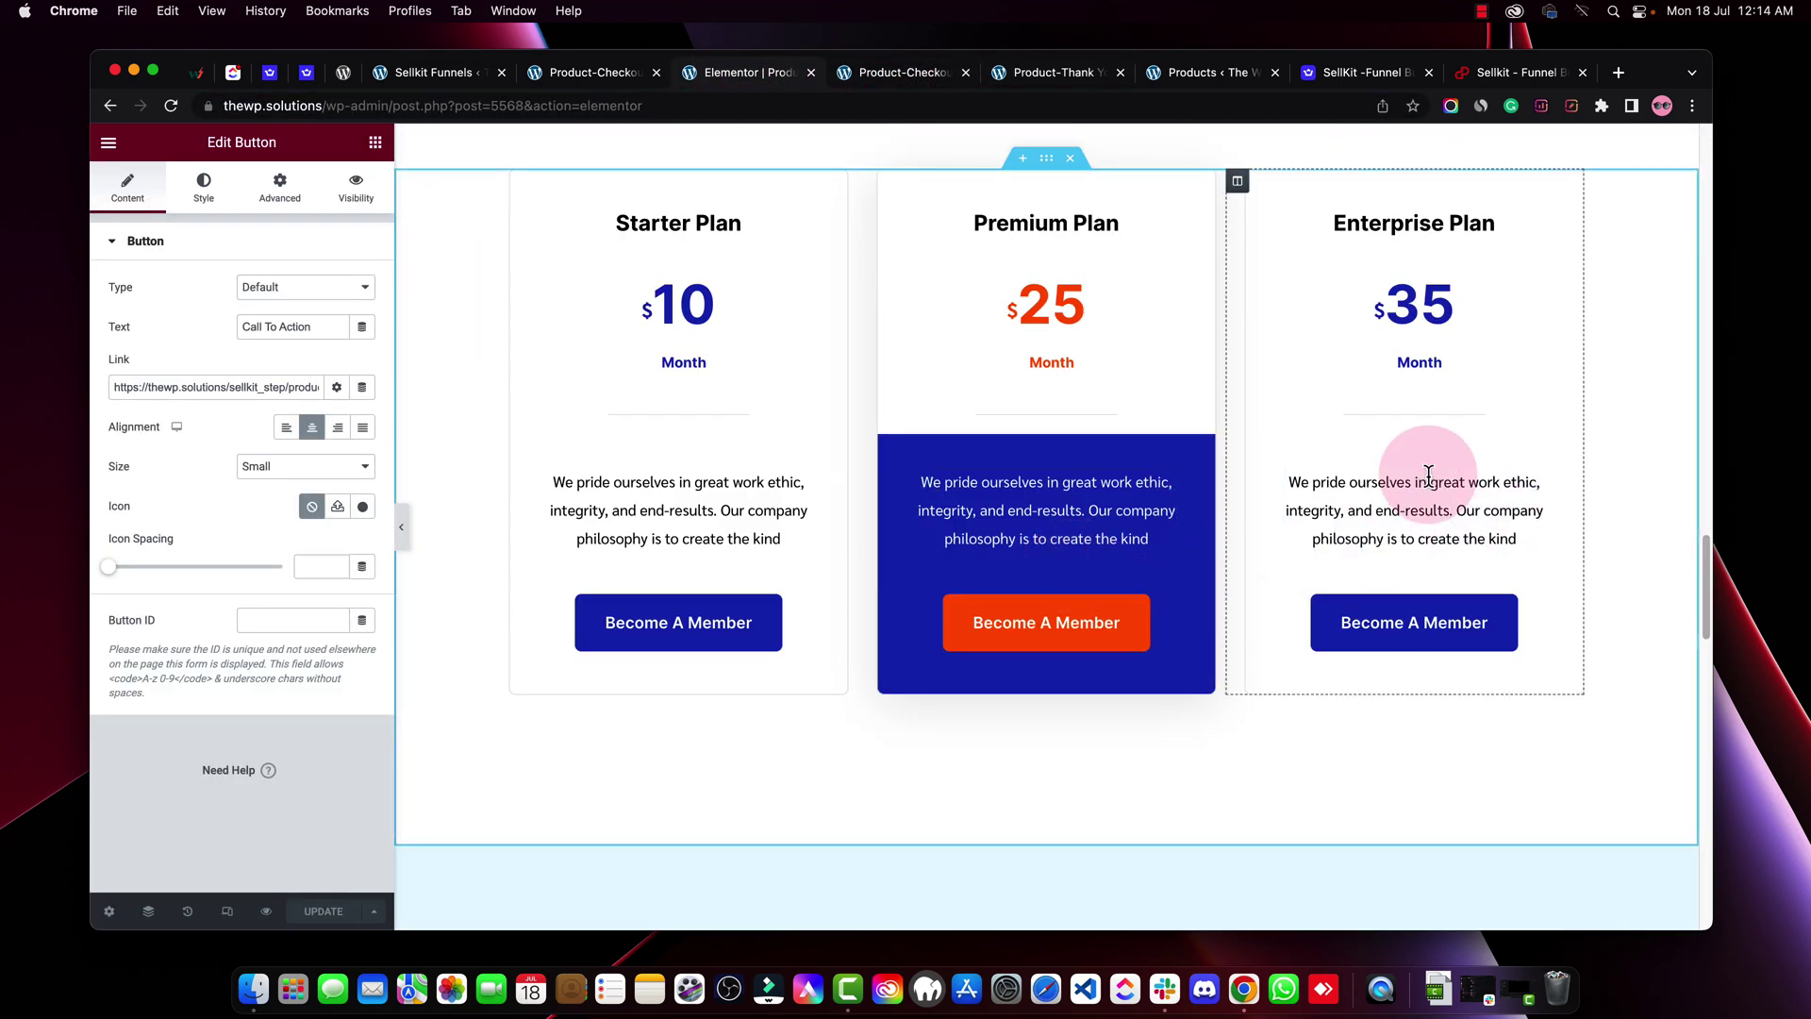
scroll(775, 650, "up", 1)
scroll(1155, 665, "up", 10)
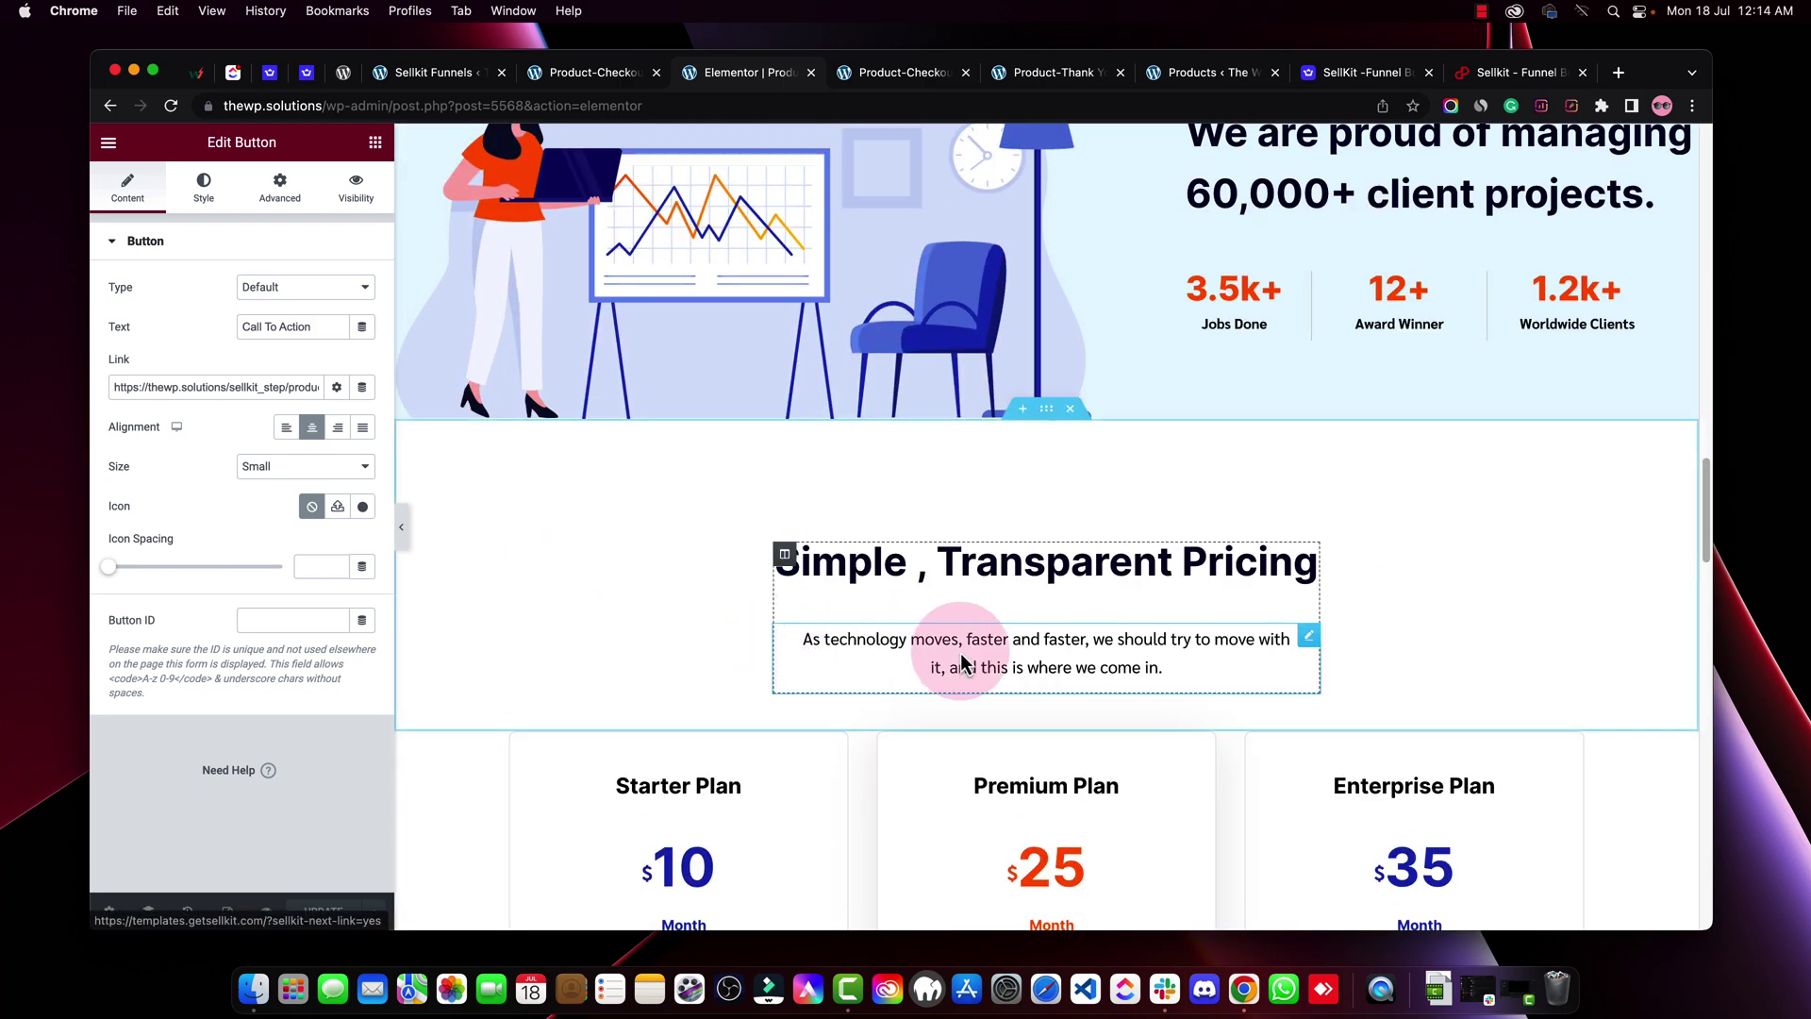
scroll(1152, 693, "down", 12)
scroll(1153, 708, "down", 15)
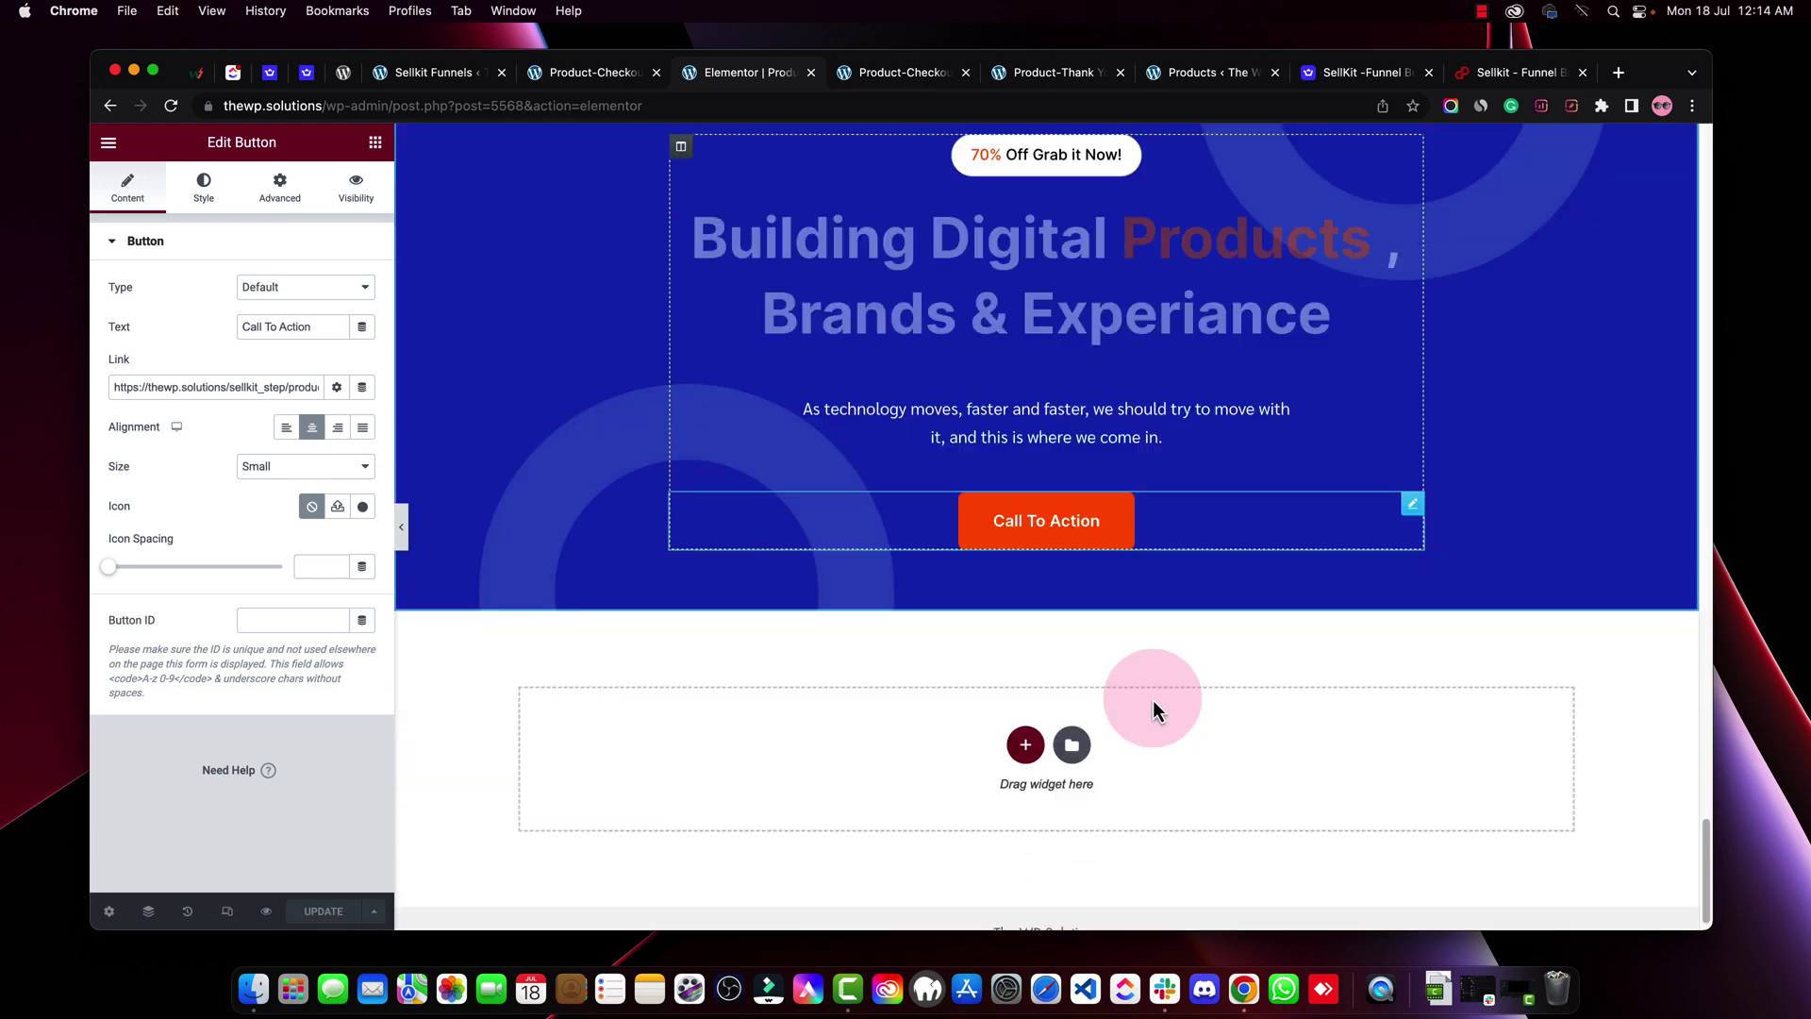
scroll(1155, 702, "up", 20)
scroll(1157, 703, "up", 15)
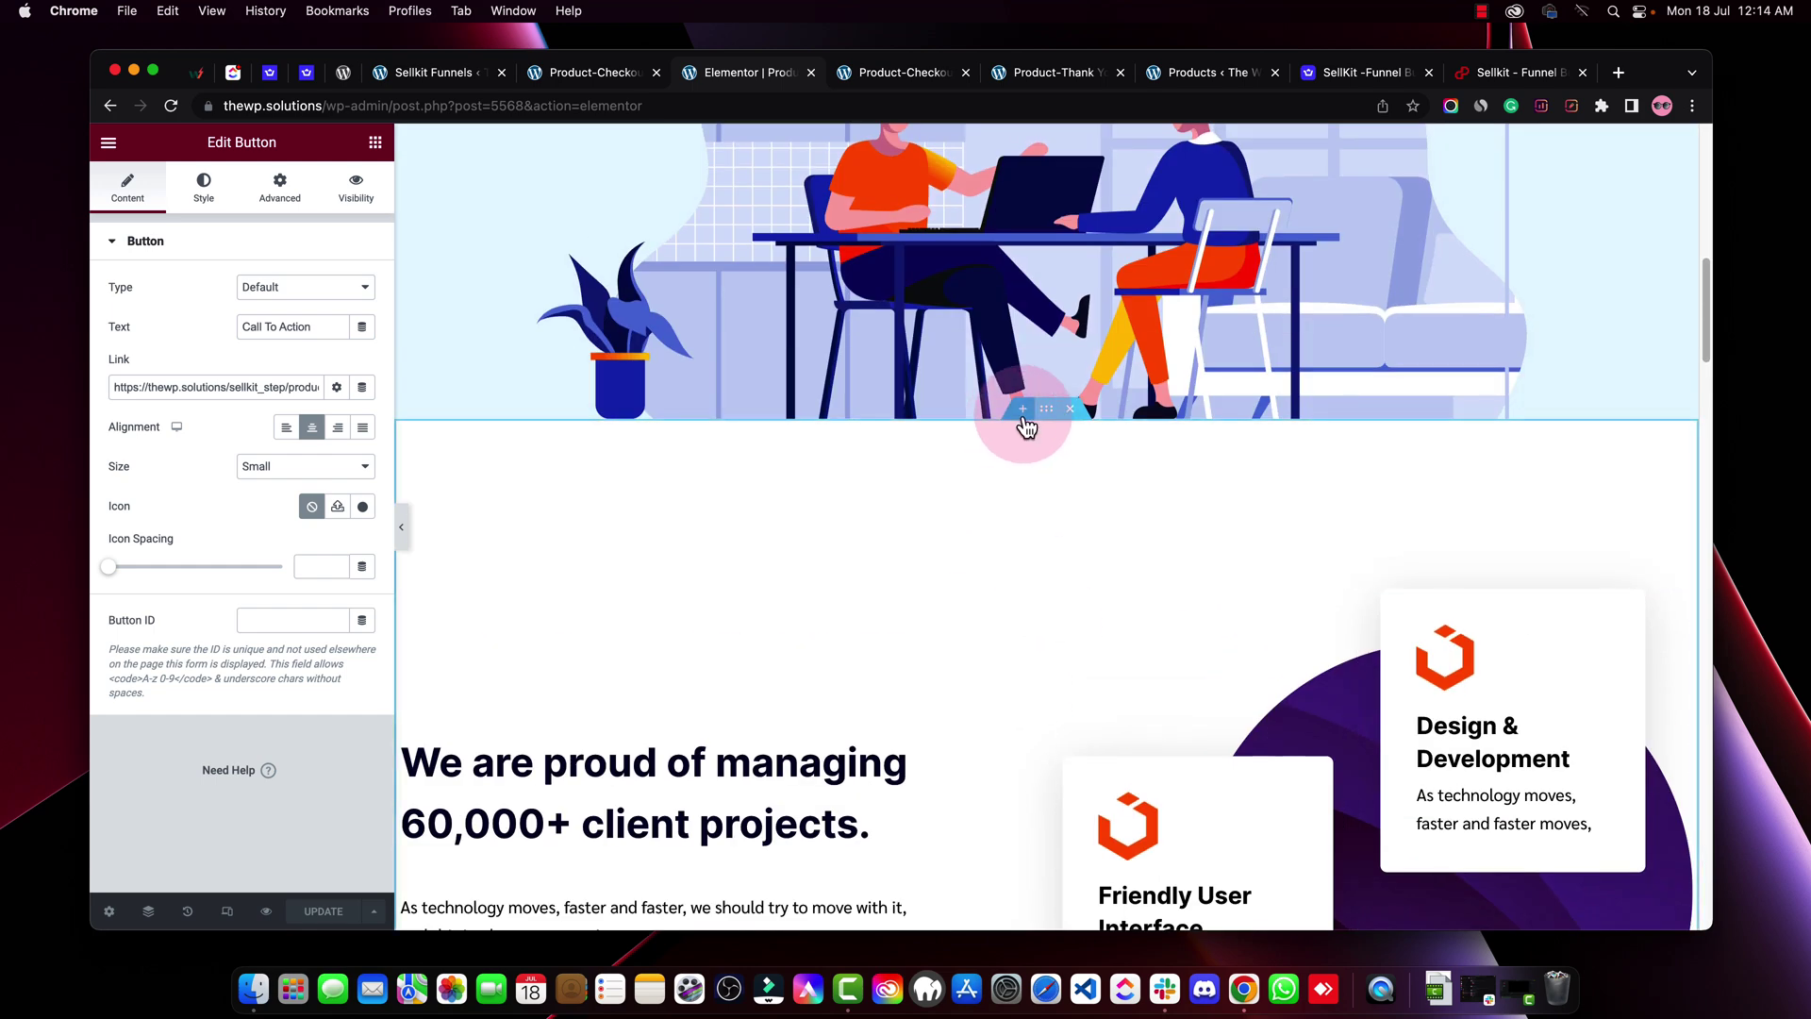
left_click(1067, 368)
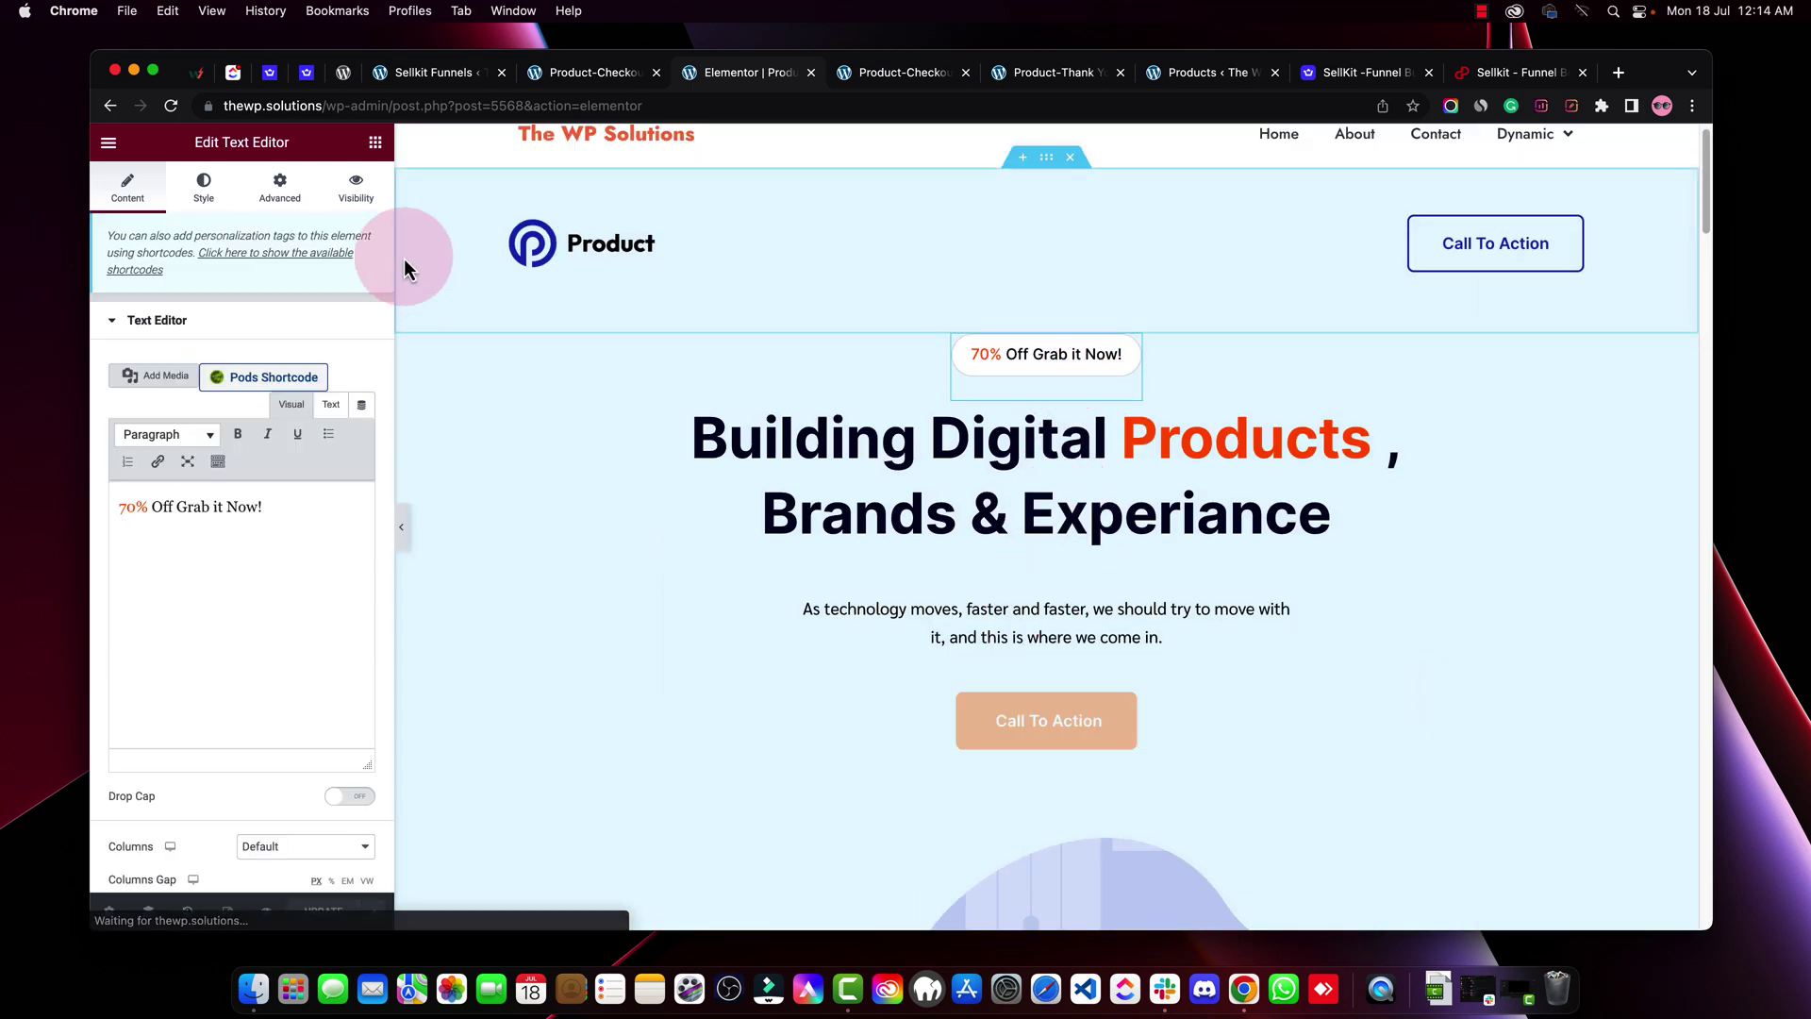
Open the Product-Checkout page in the Elementor editor and close the landing page's editor
left_click(881, 87)
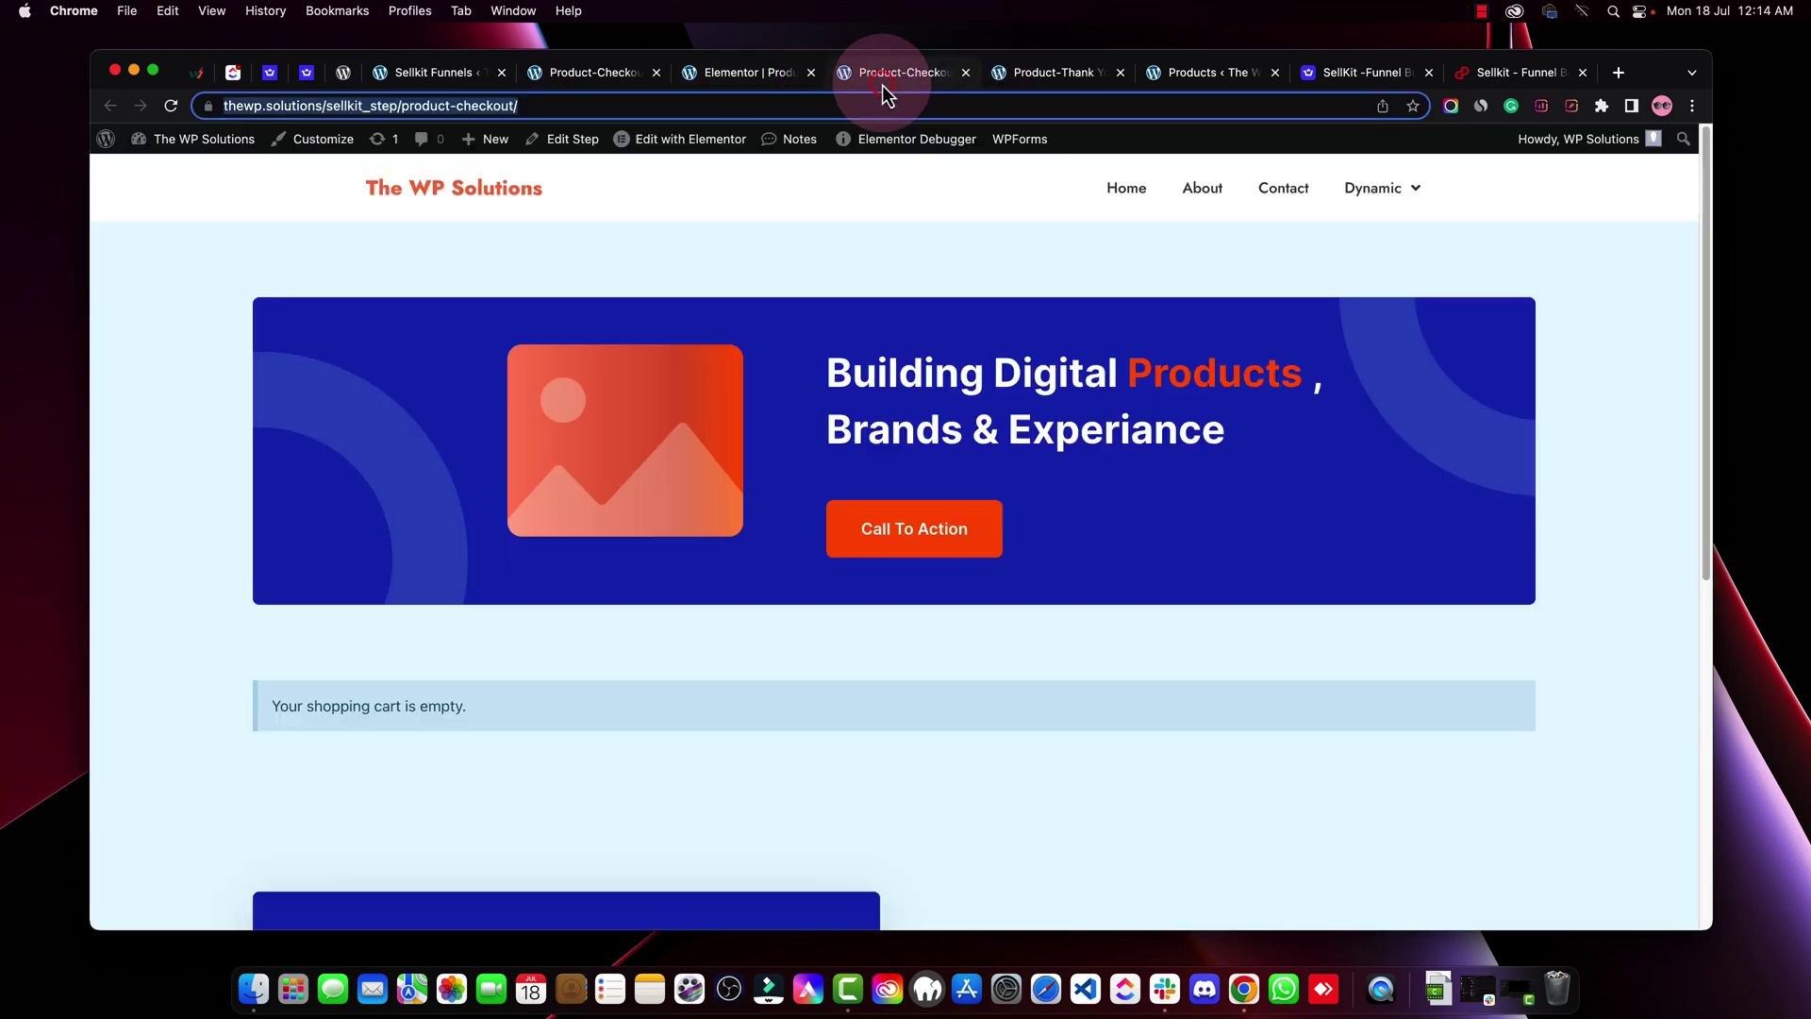
left_click(689, 141)
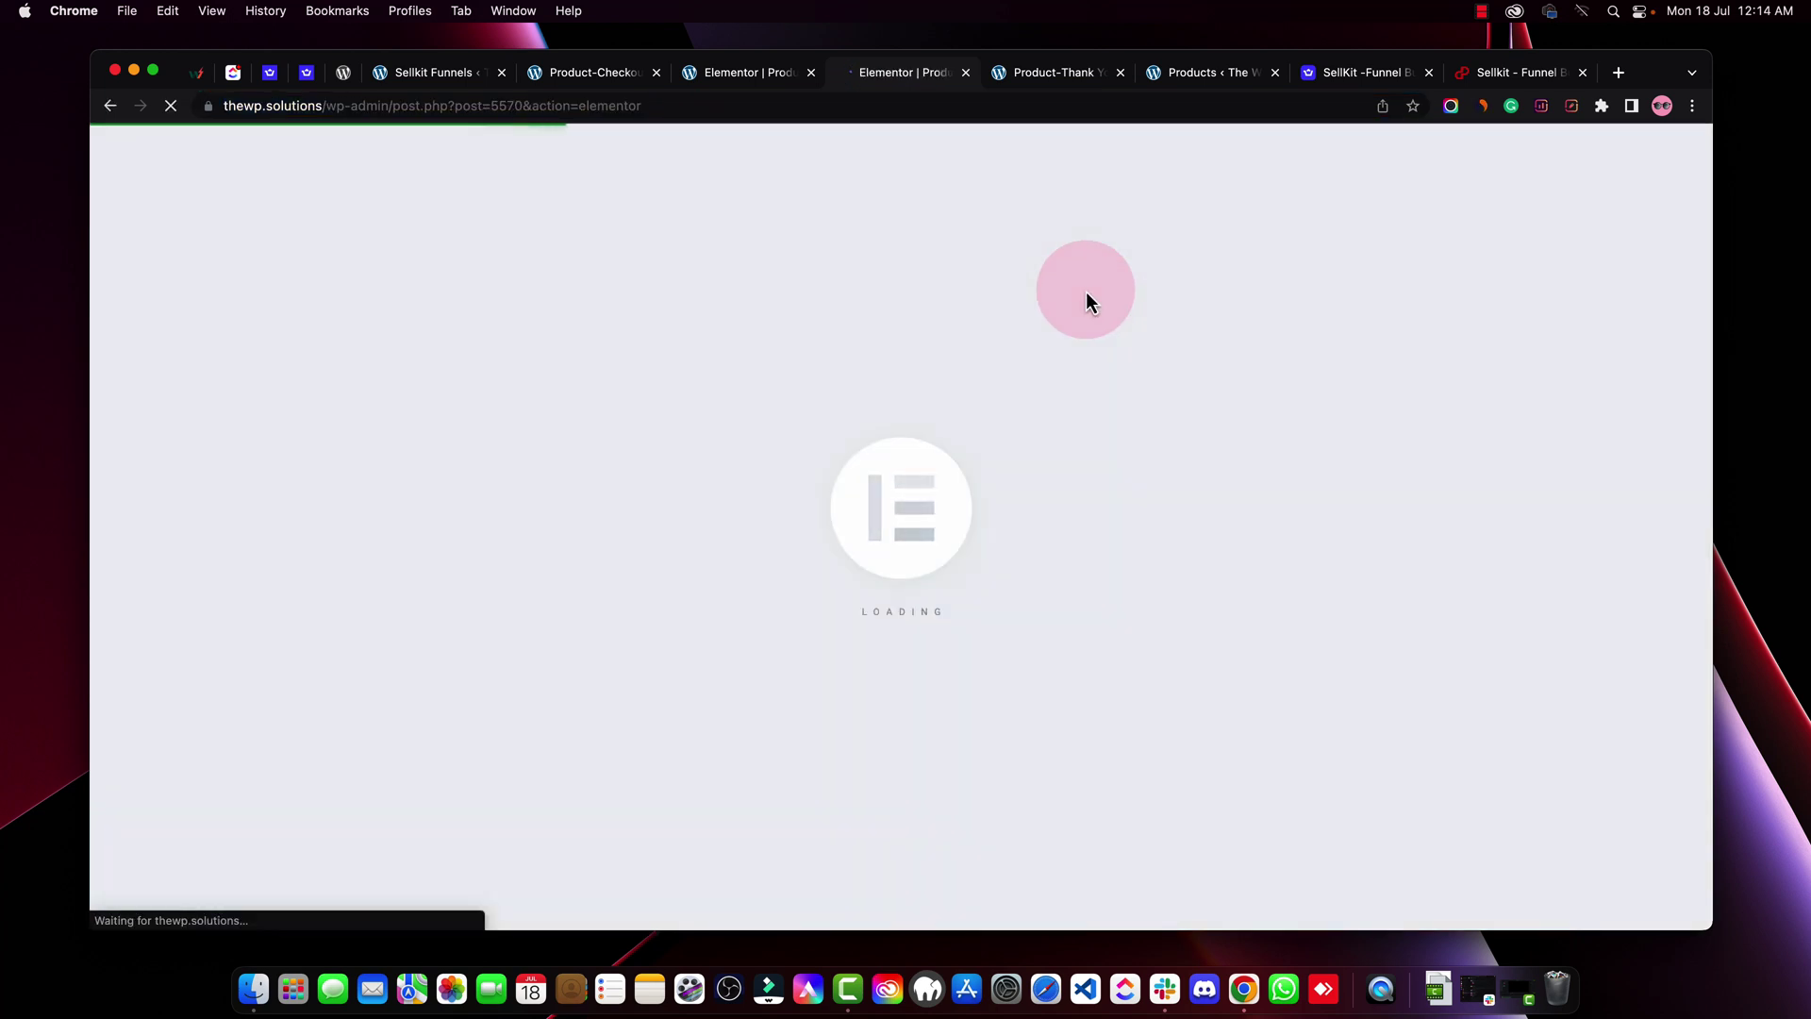
left_click(738, 75)
left_click(830, 77)
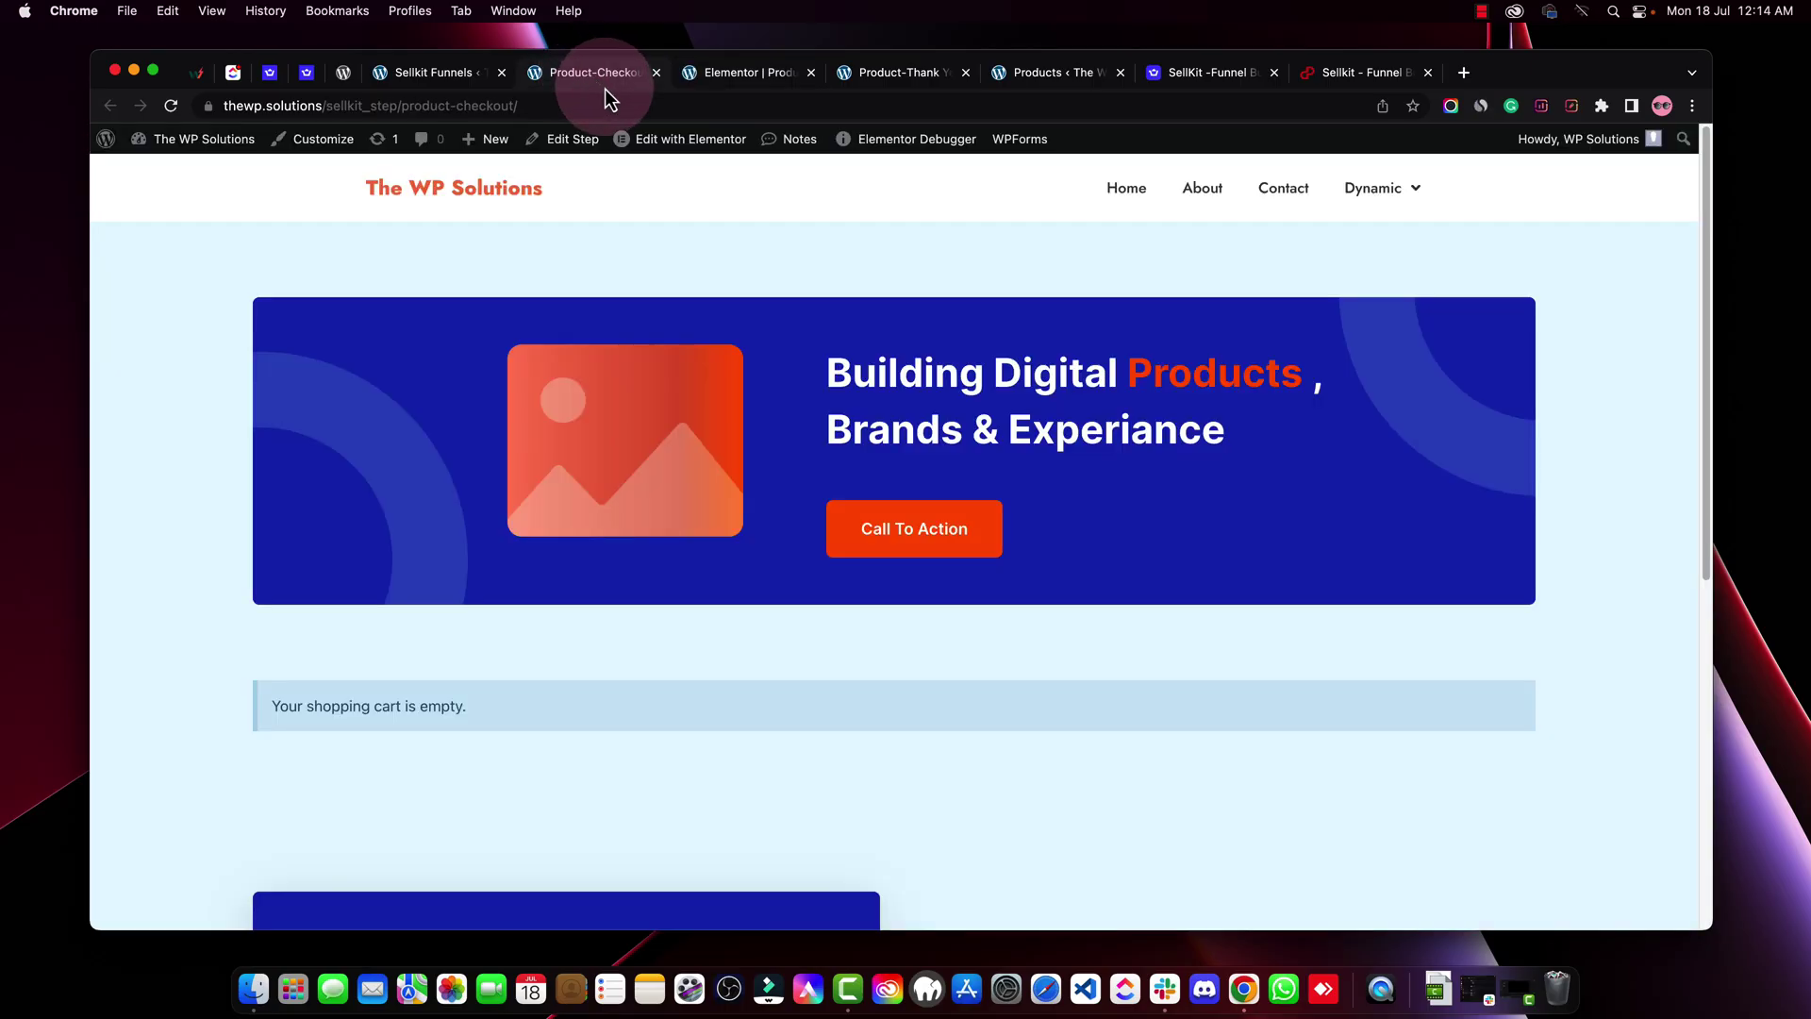
left_click(752, 75)
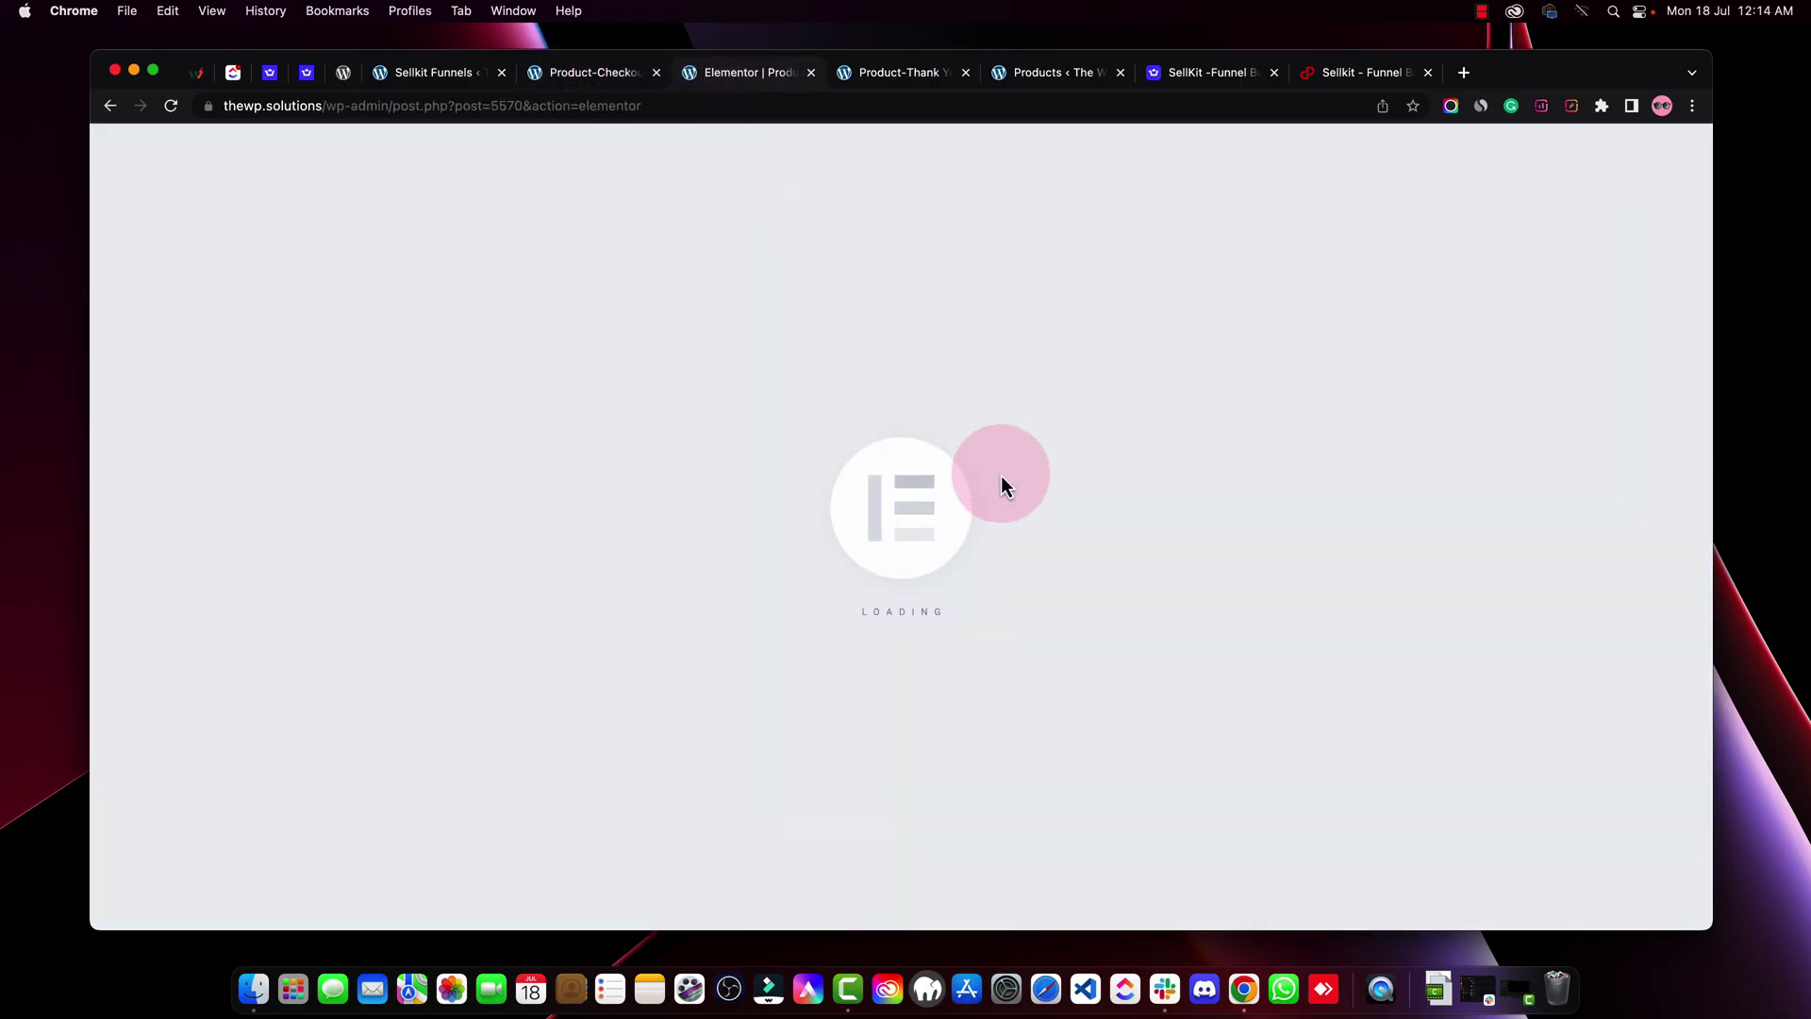
Examine the checkout page's banner heading title, customer detail fields, order summary, testimonial and money-back guarantee sections
scroll(1104, 585, "down", 2)
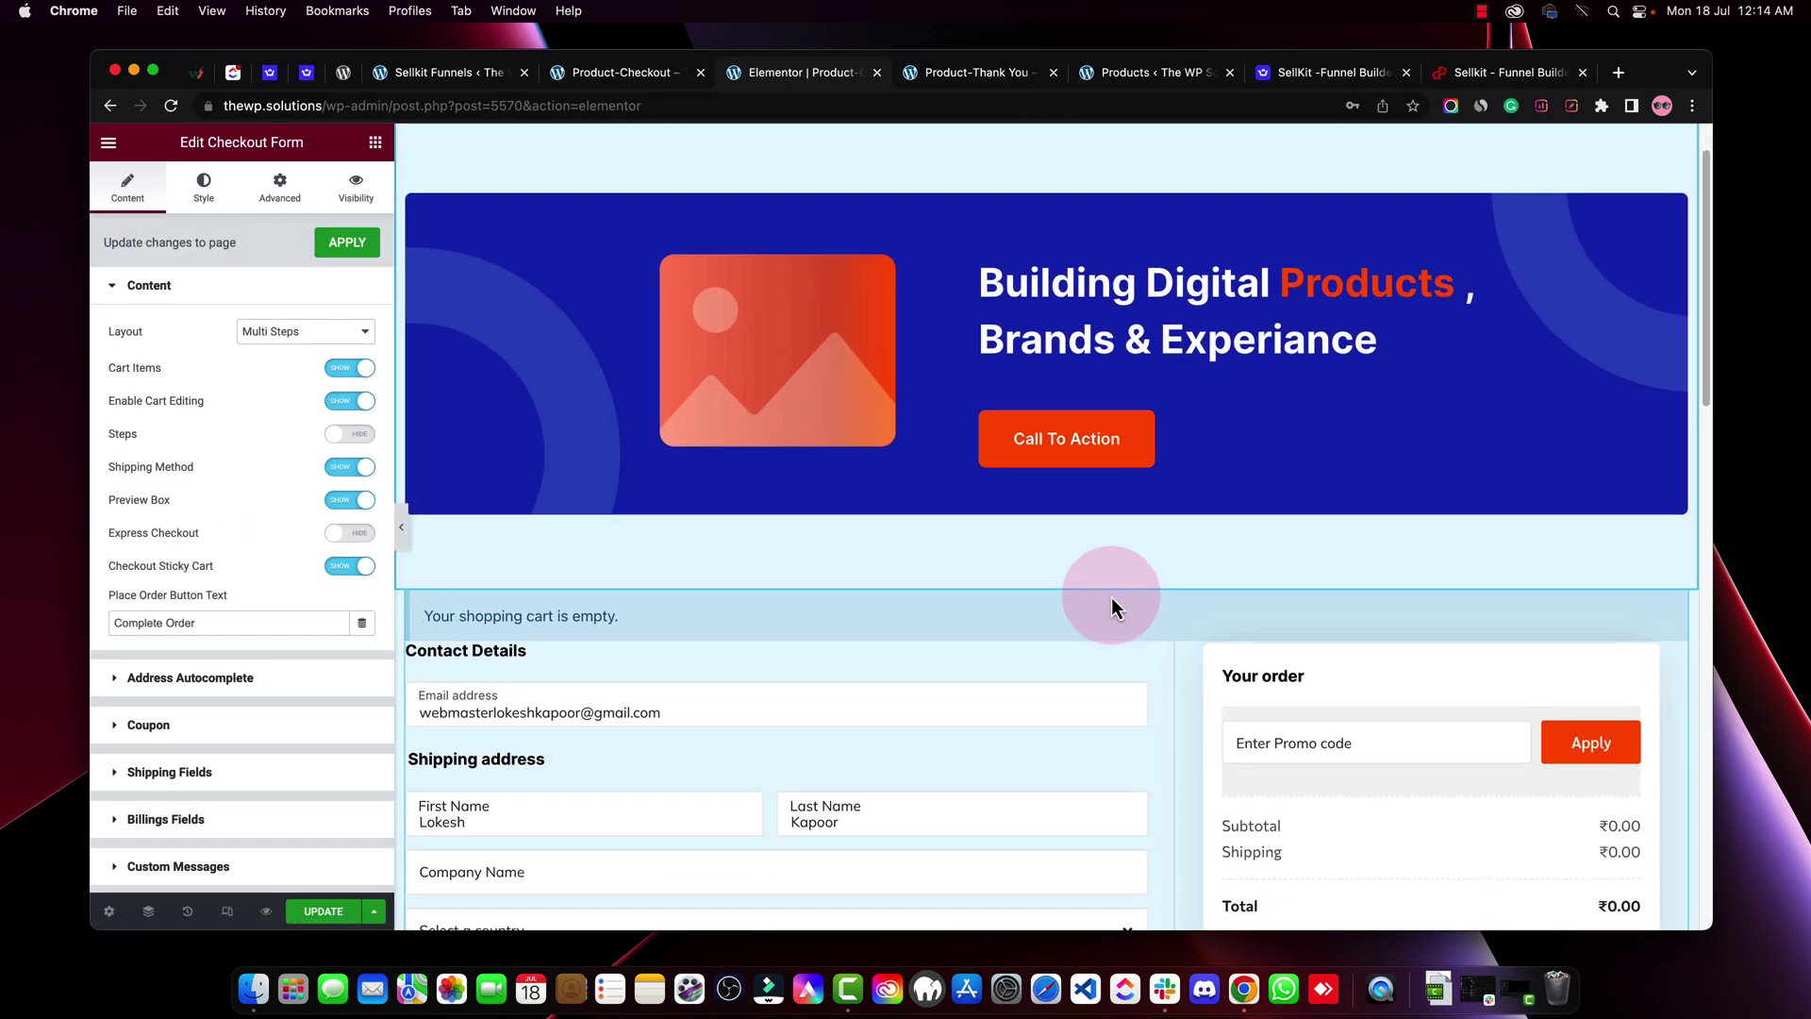
scroll(1111, 597, "up", 2)
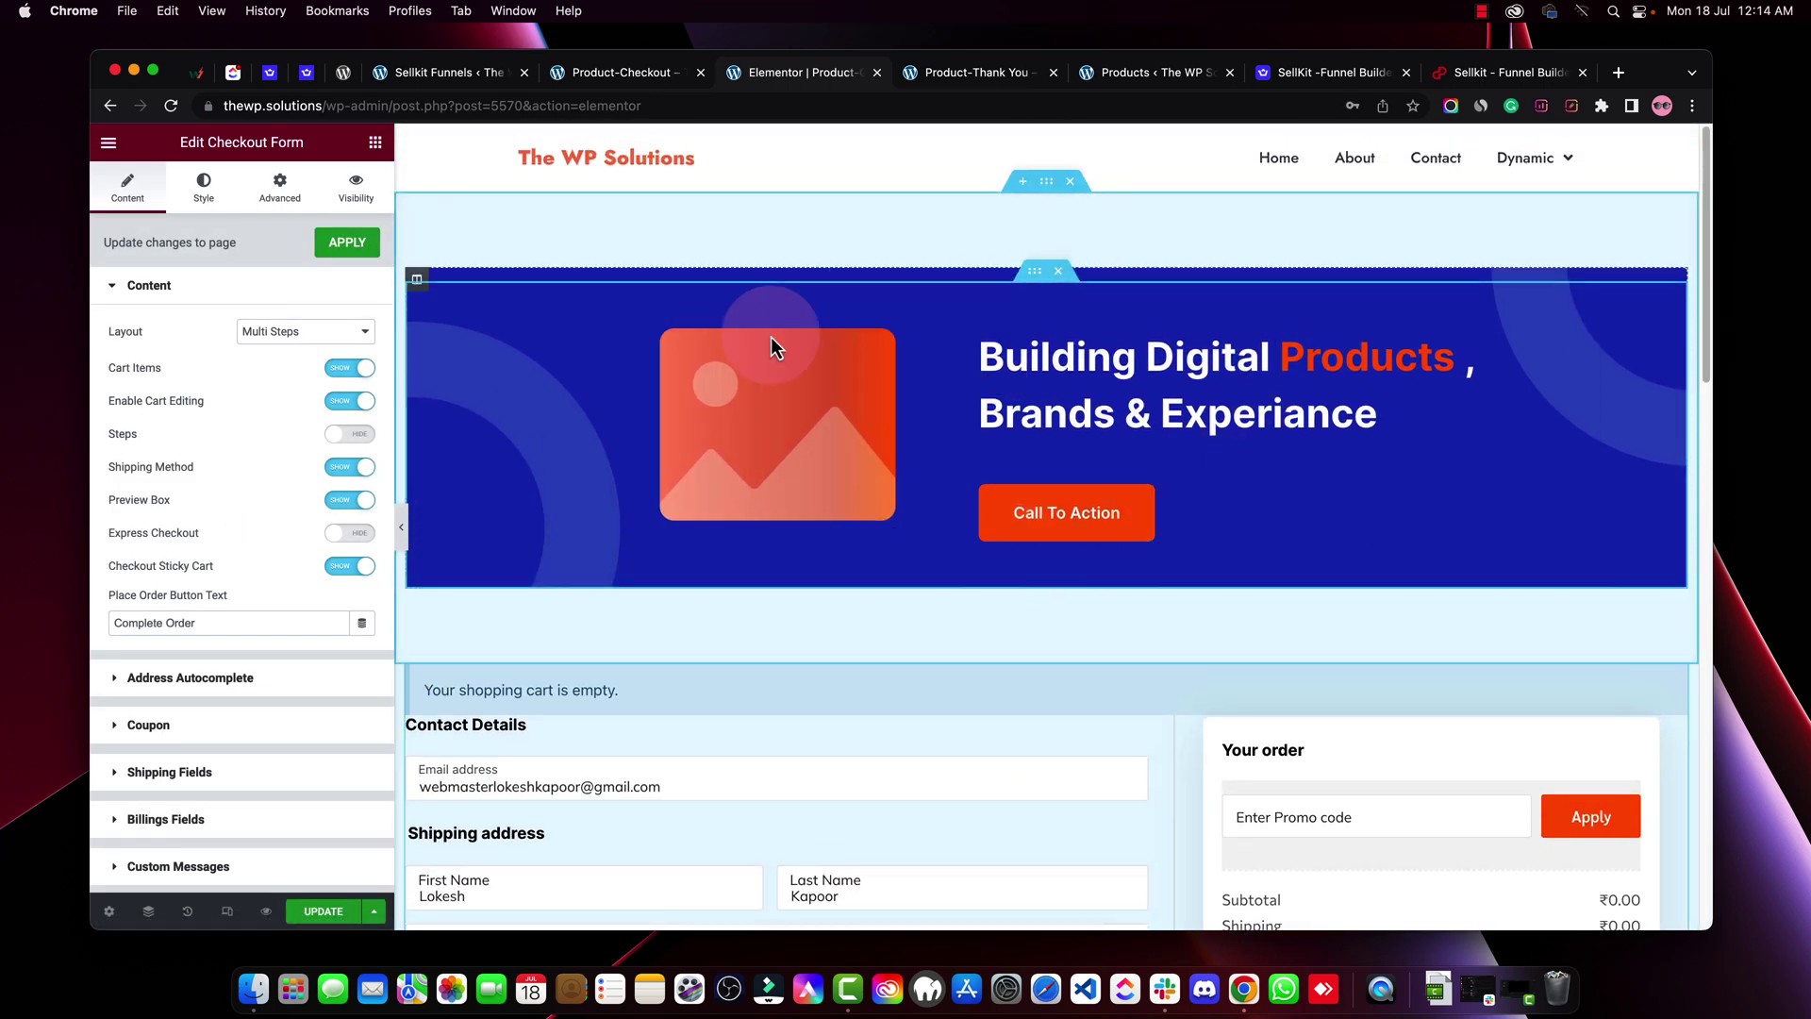
left_click(1115, 388)
left_click(278, 408)
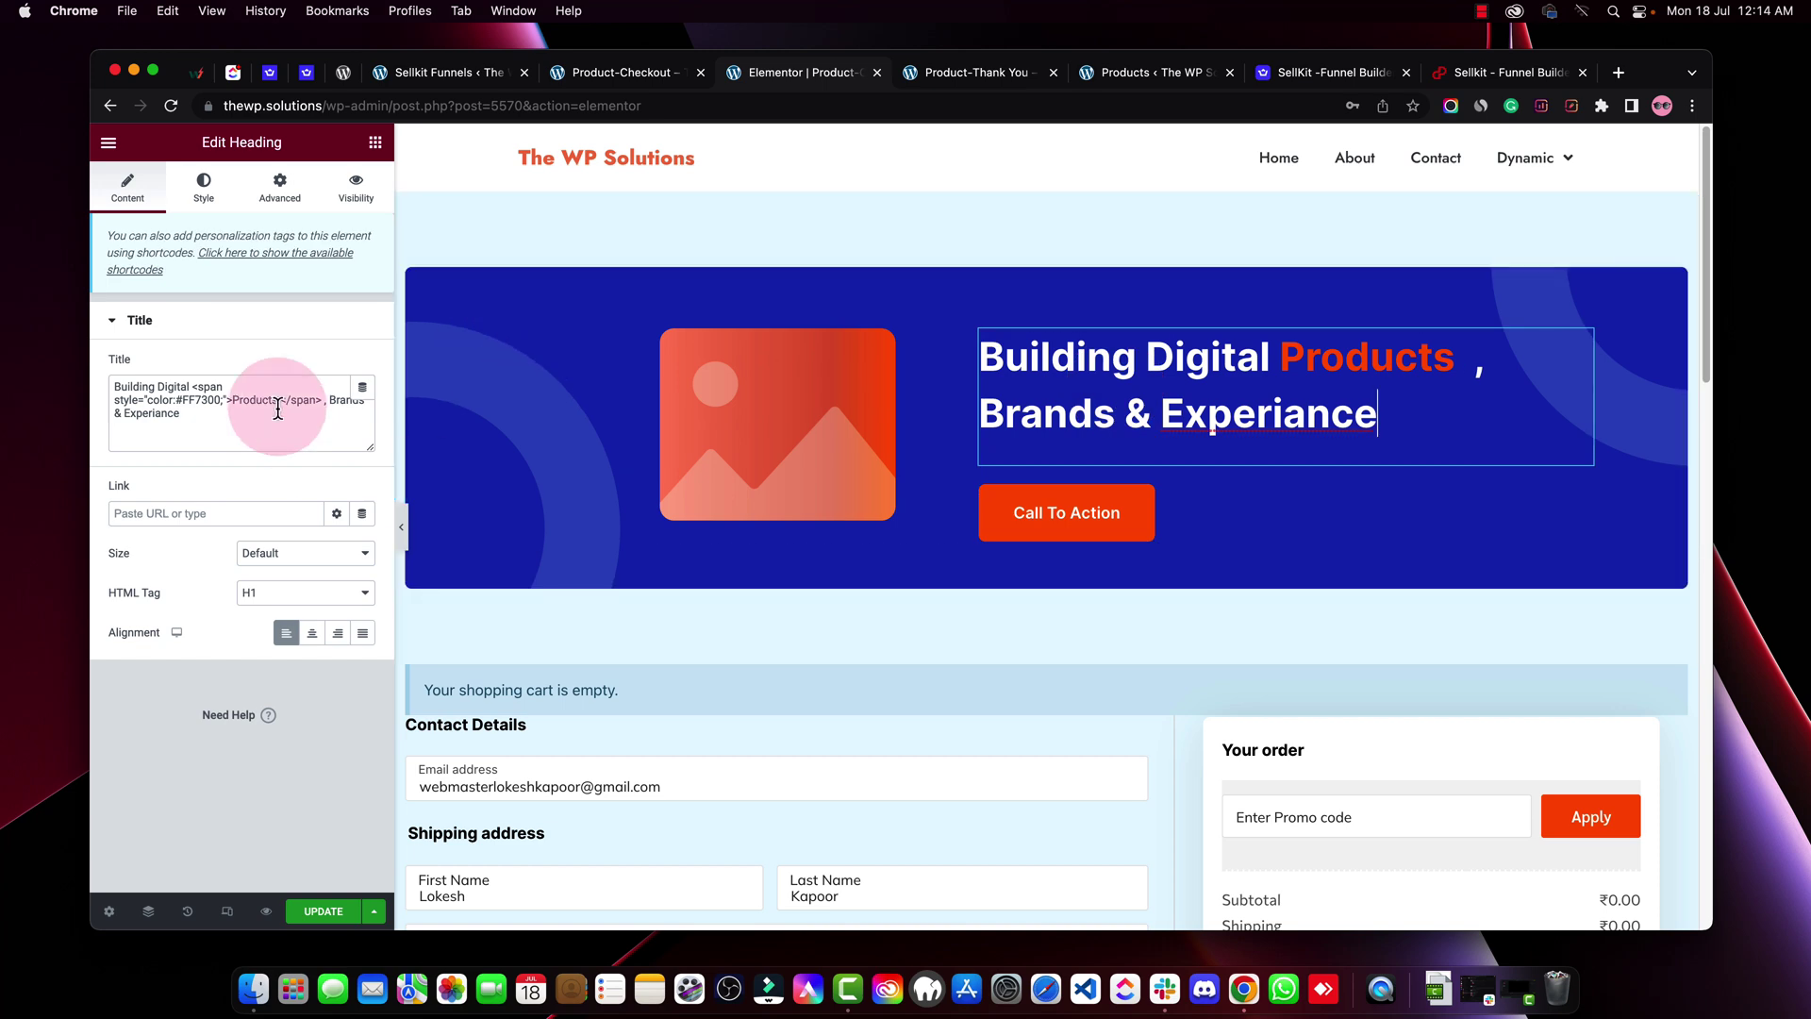
key("cmd+a")
key("Right")
scroll(943, 580, "down", 5)
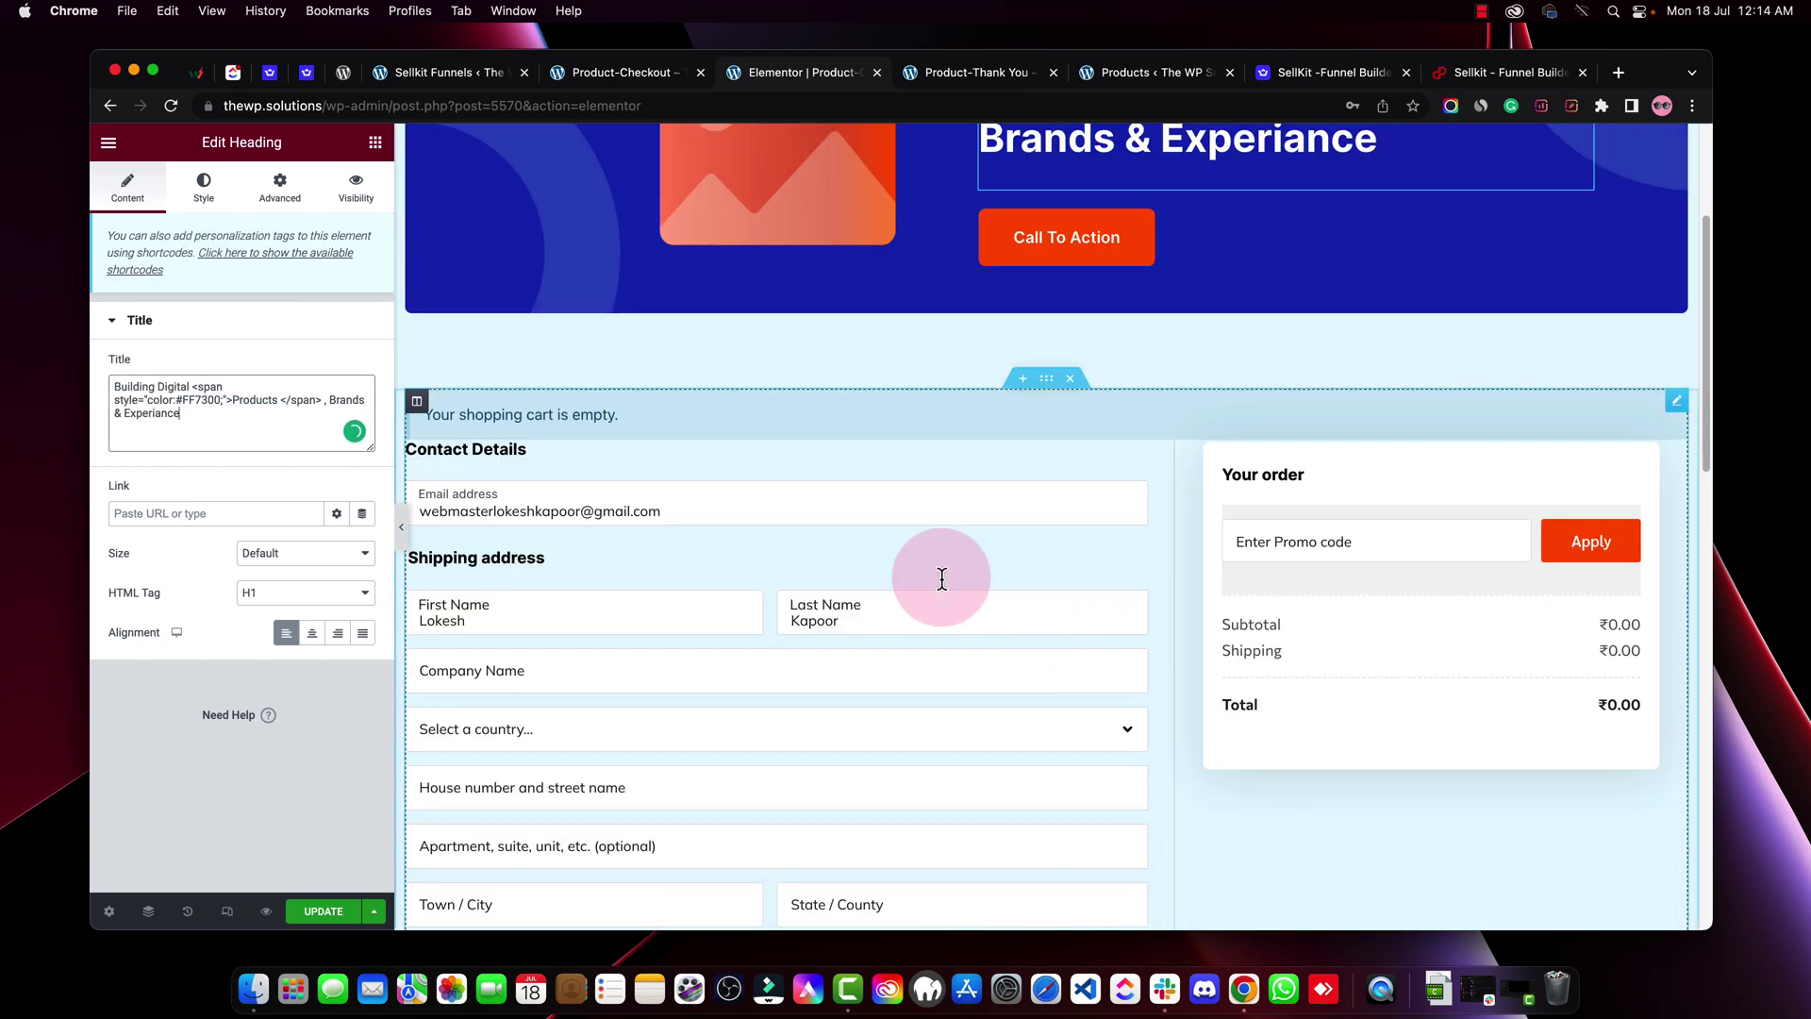
scroll(1286, 606, "up", 4)
scroll(1059, 579, "down", 15)
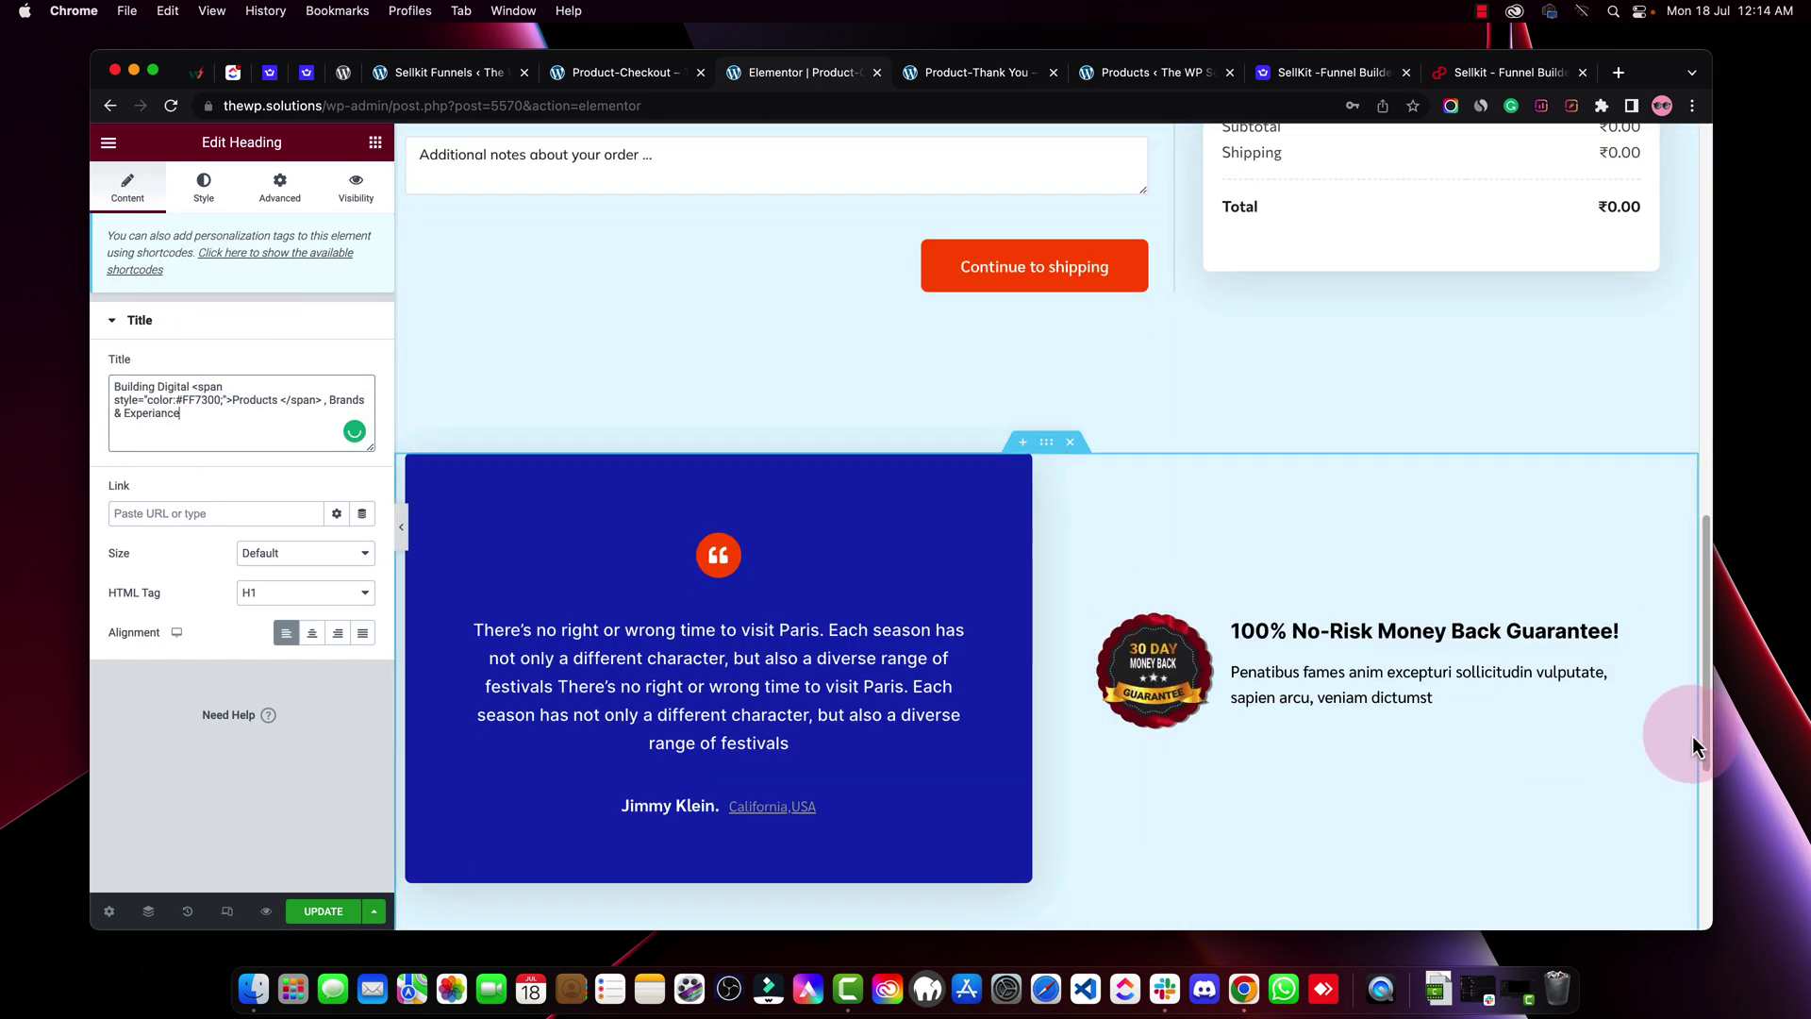
scroll(1521, 717, "up", 10)
scroll(1314, 802, "down", 3)
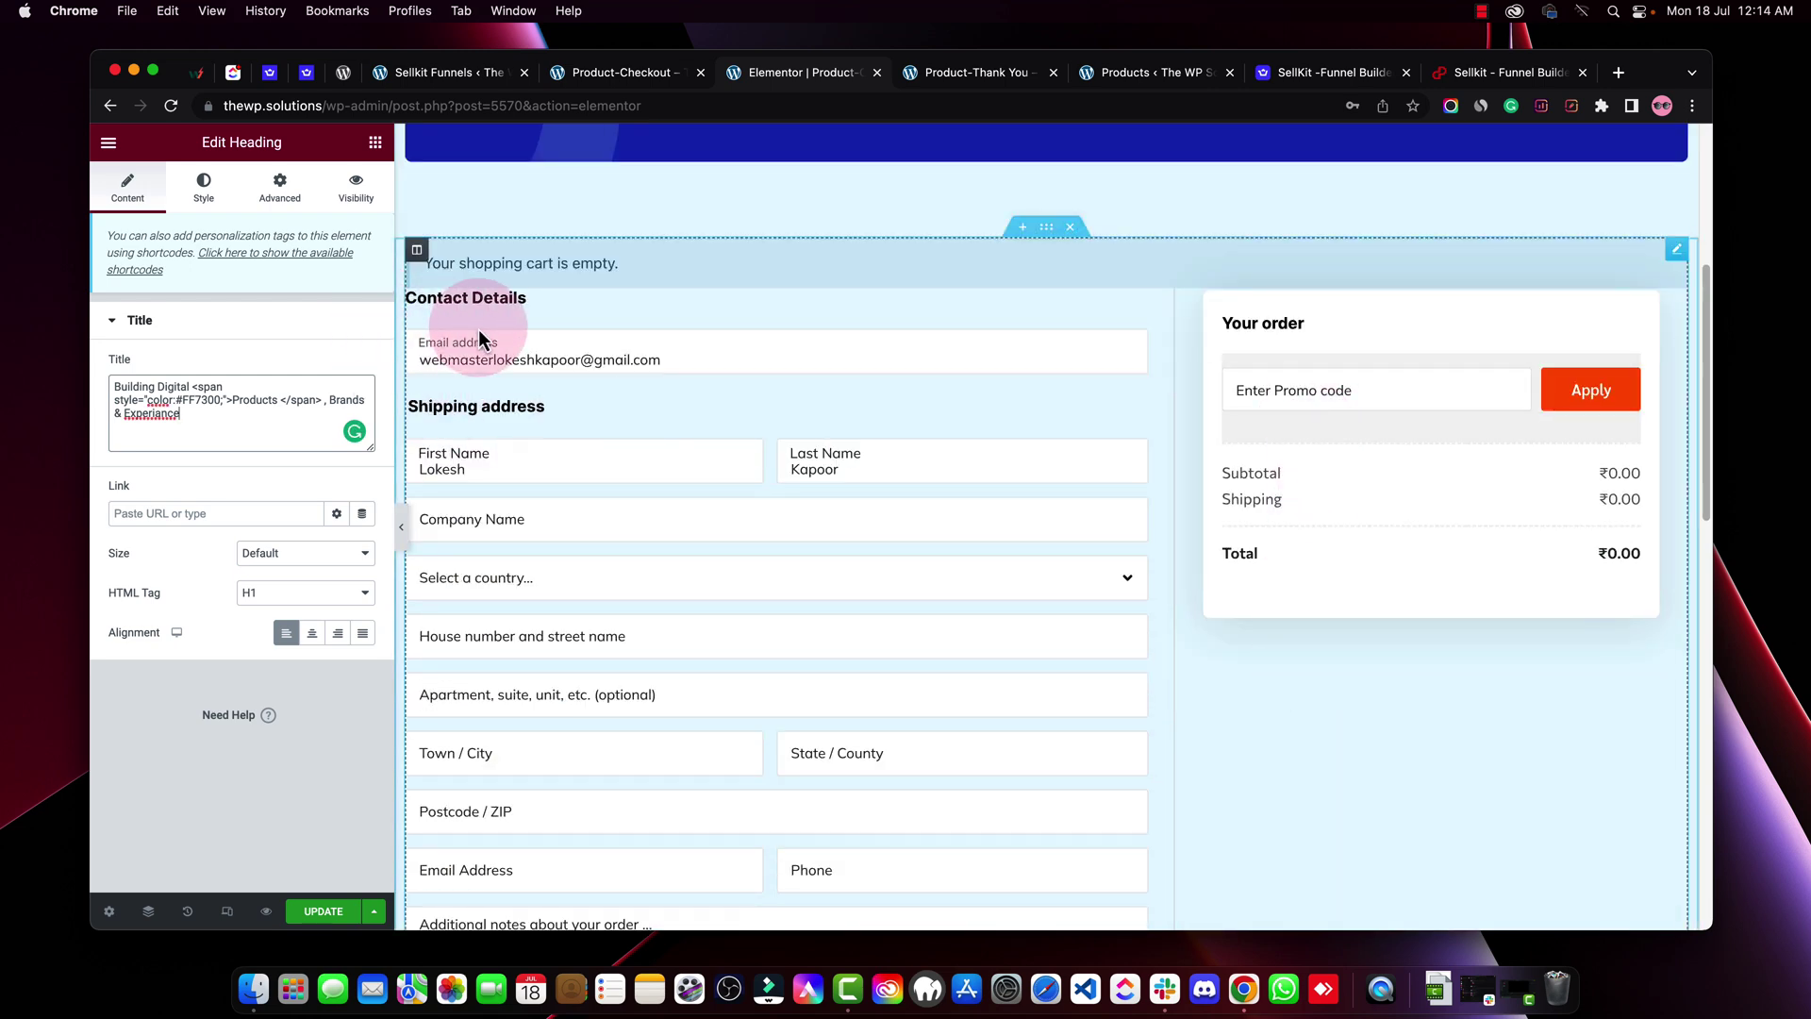
Search the Elementor widgets for "sell" and examine the Sellkit widgets, including the Checkout Form used on the checkout page
left_click(1165, 326)
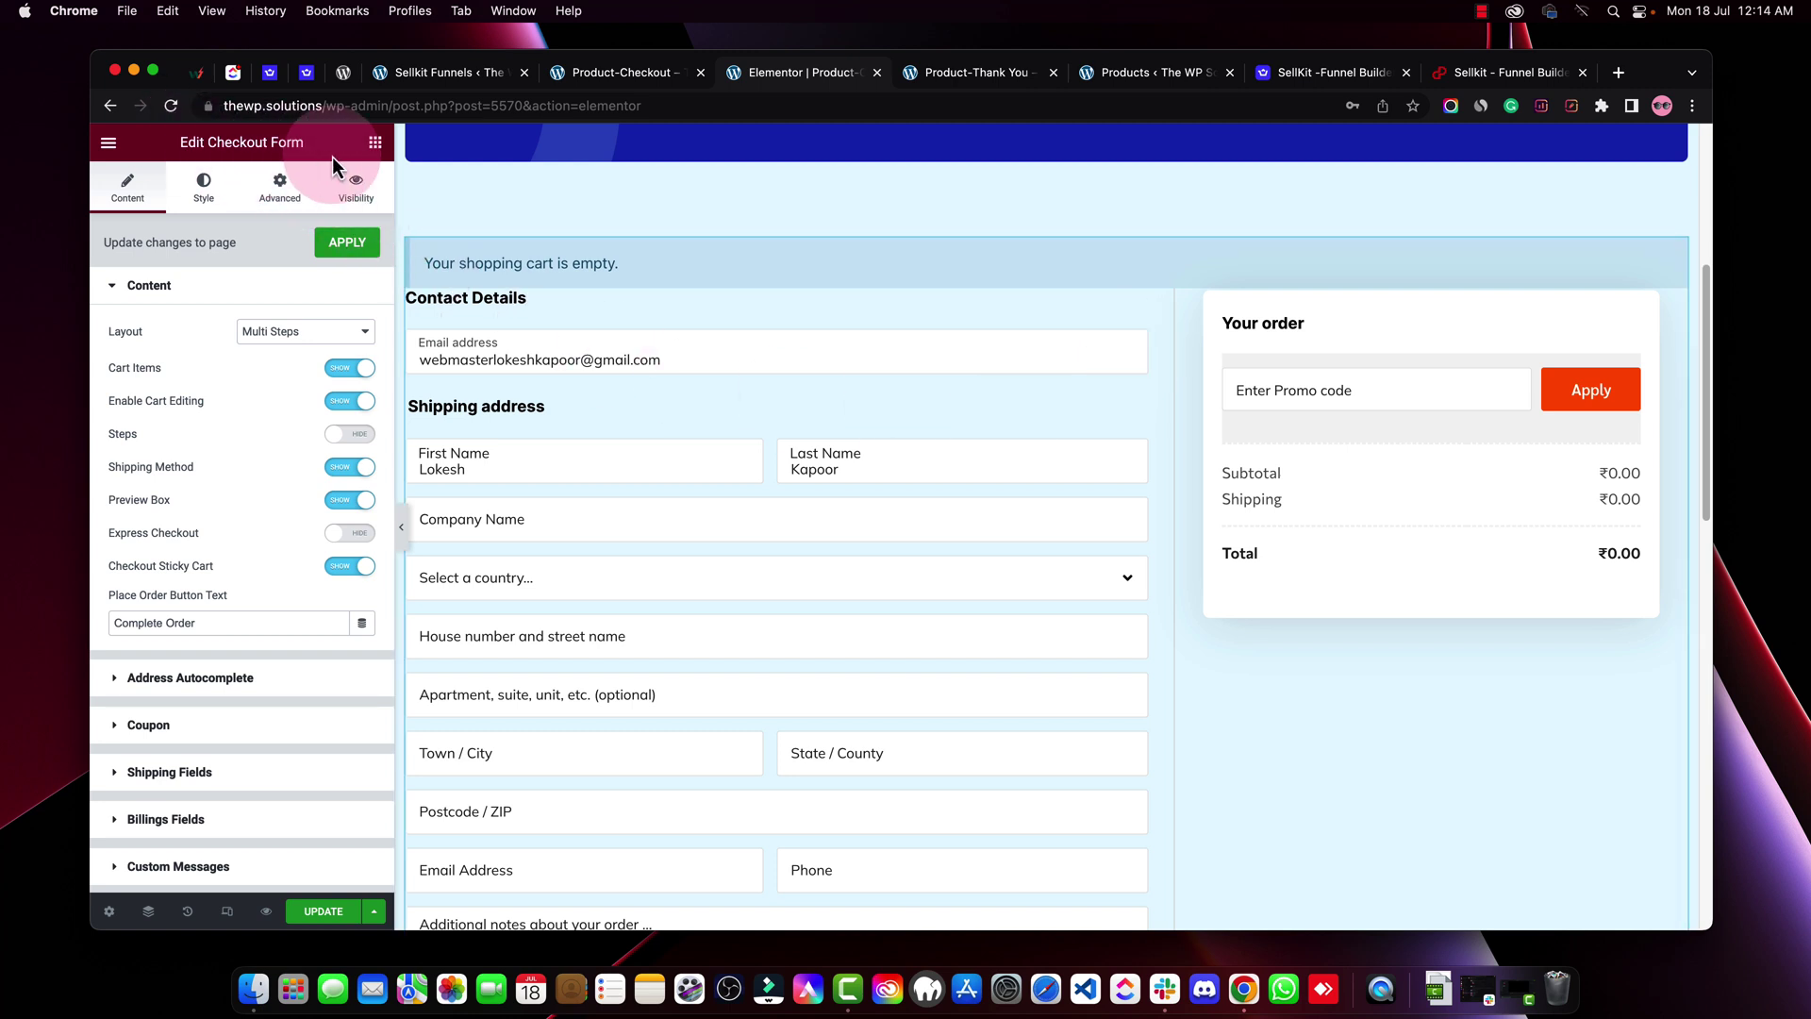
left_click(369, 149)
type("se")
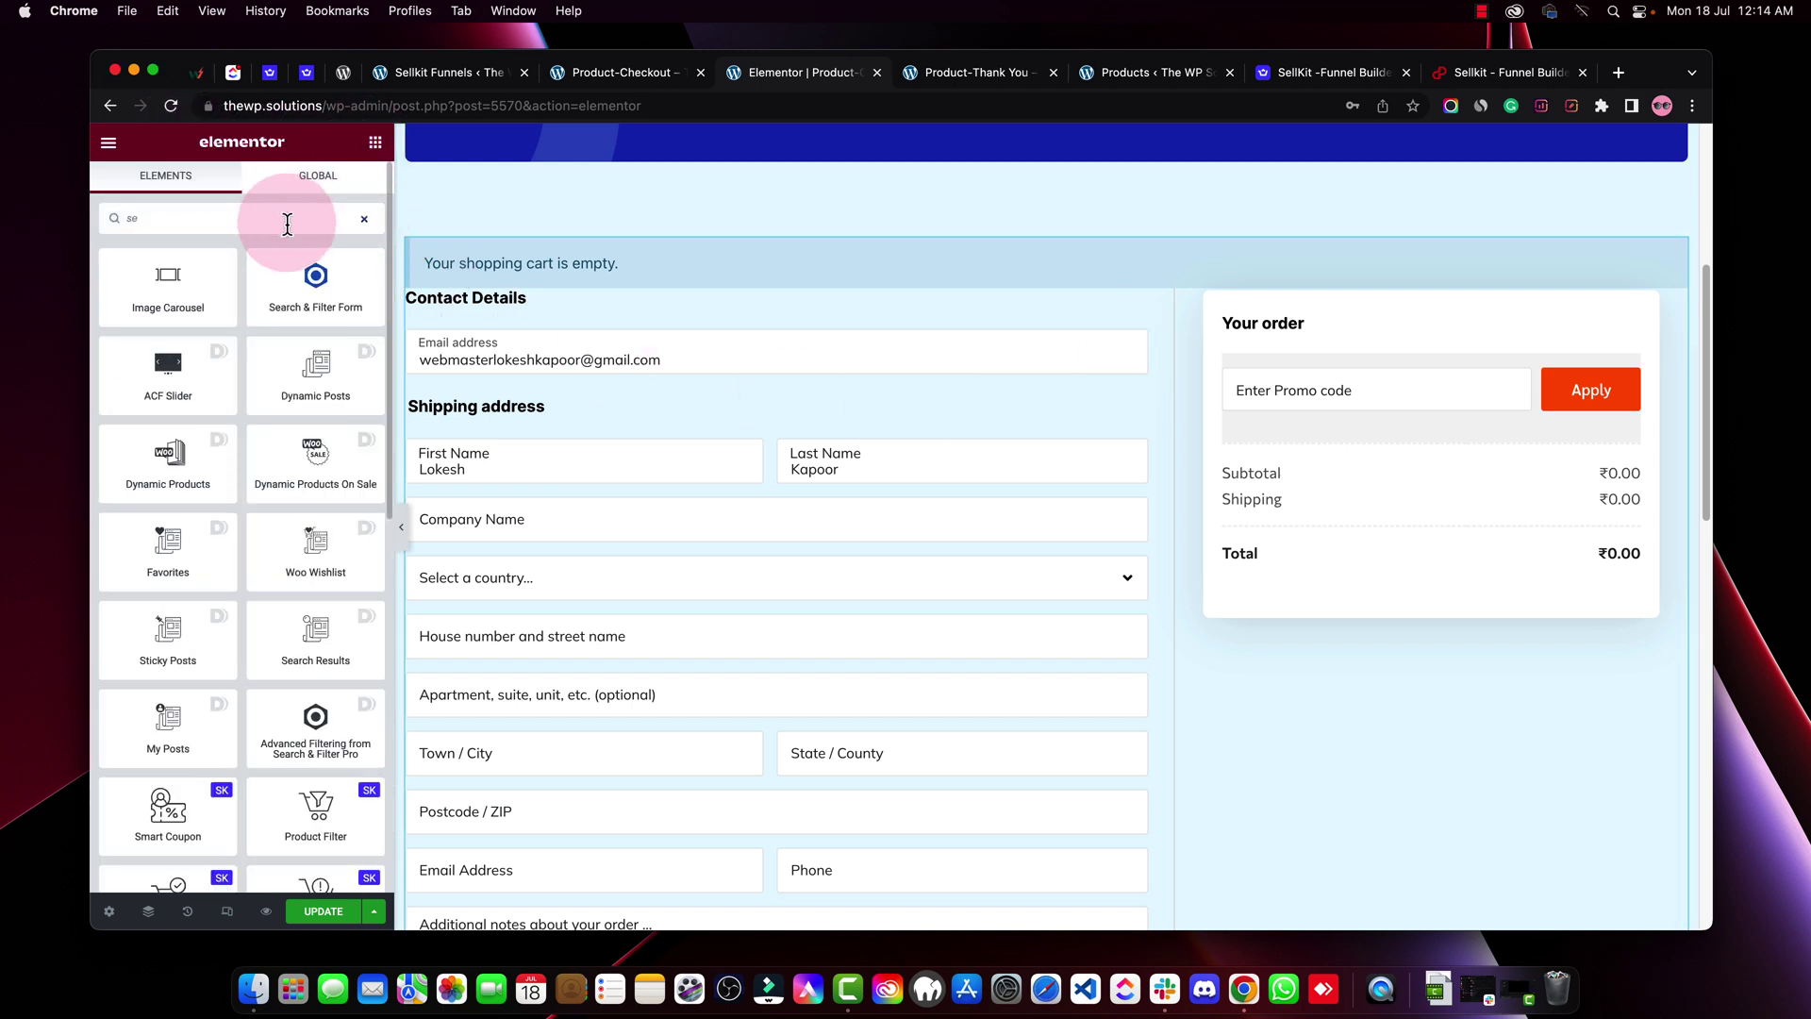
type("ll")
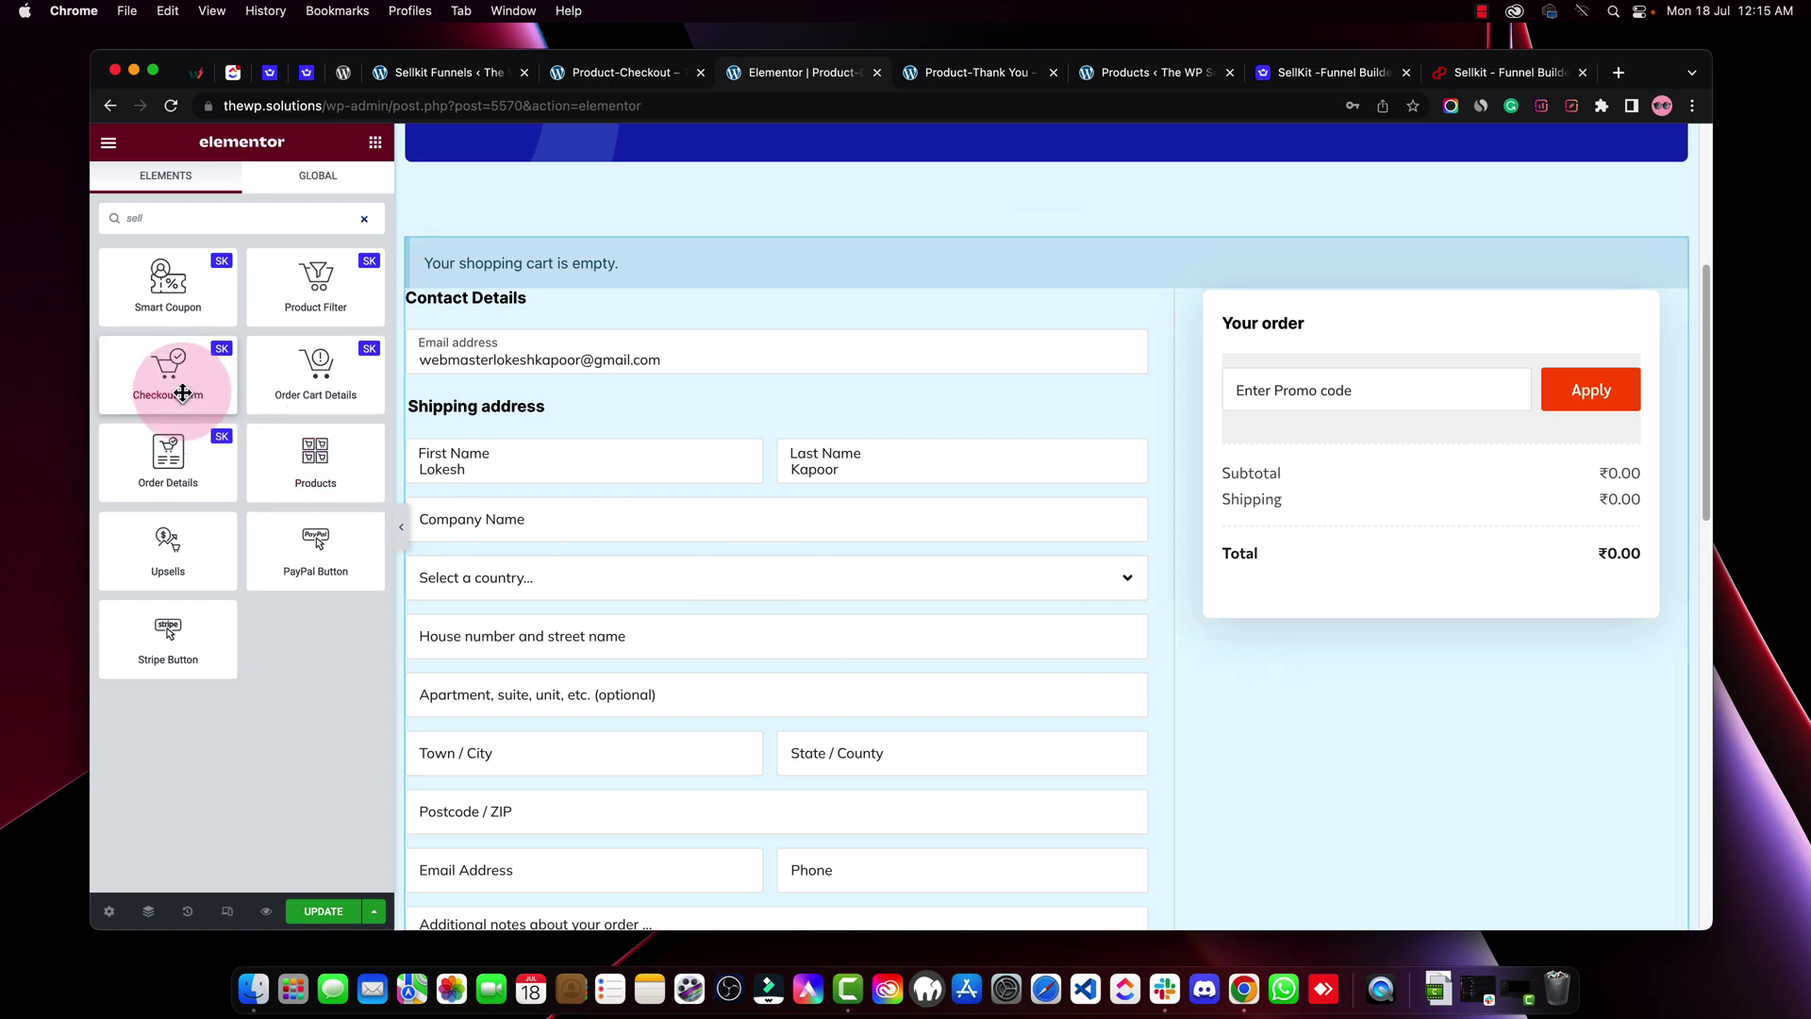
left_click_drag(182, 394, 1203, 321)
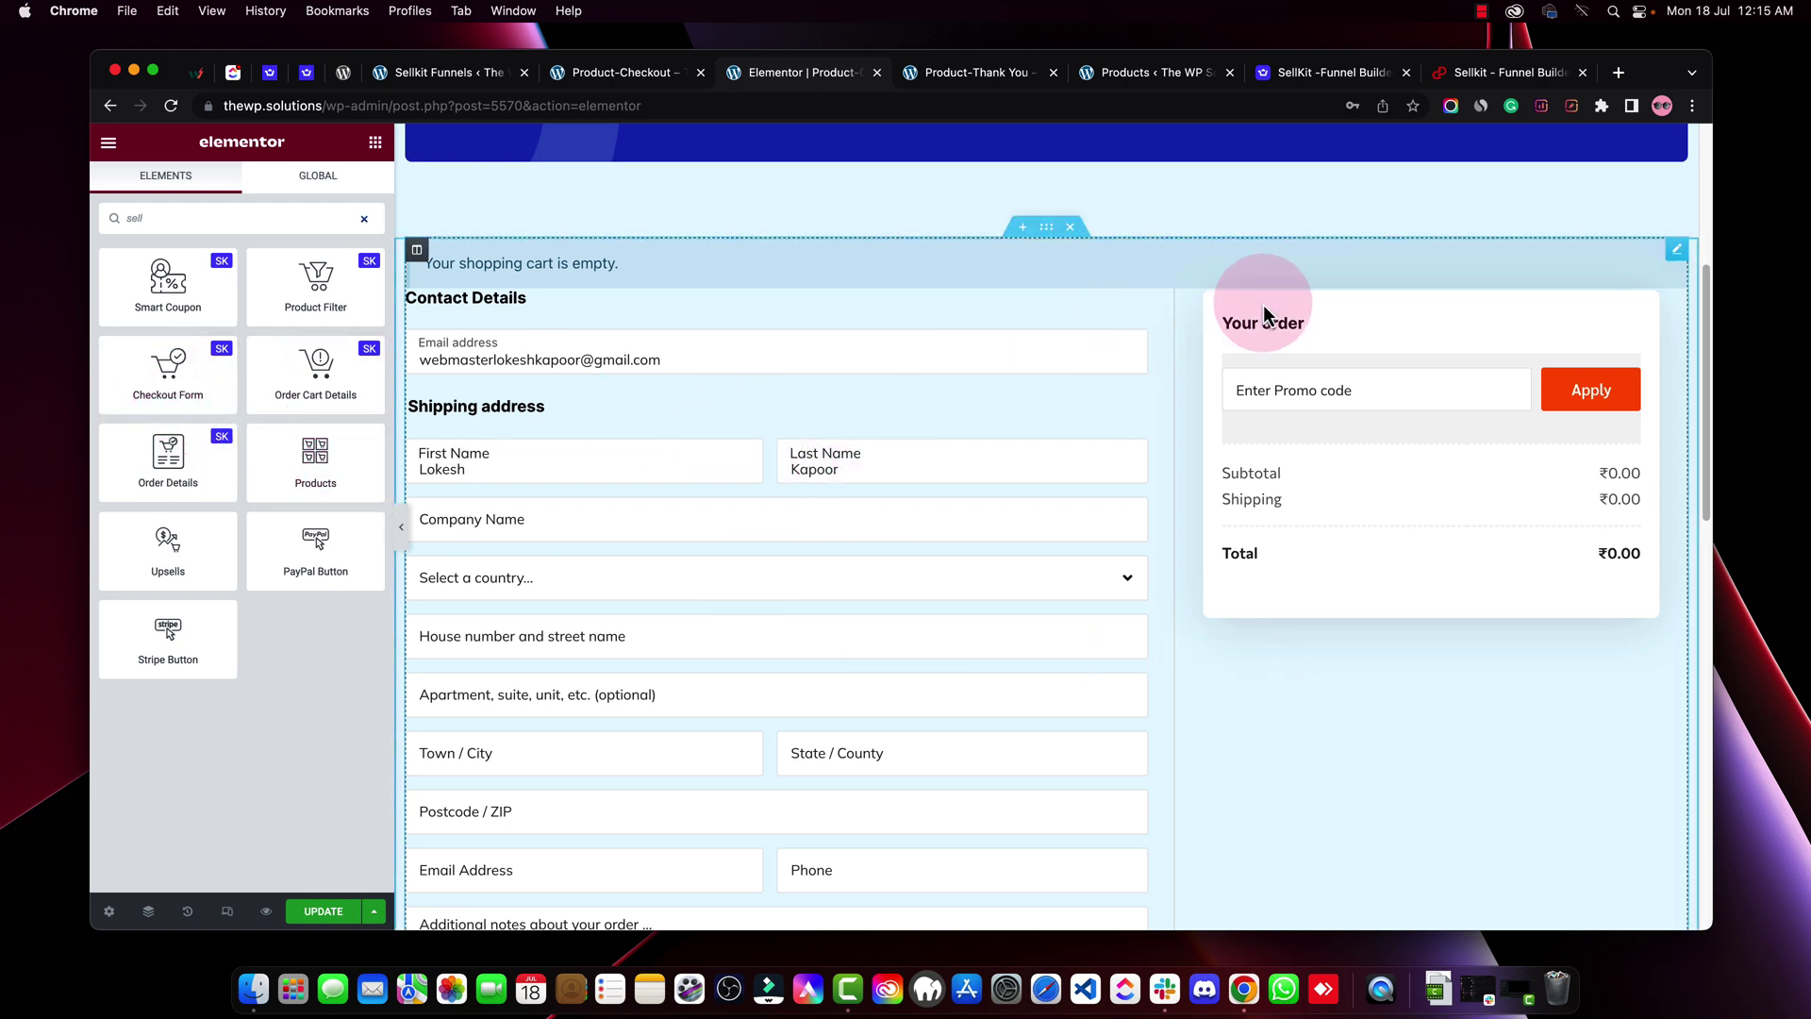
Switch the checkout form's layout to Single Page for comparison and back to Multi Steps
left_click(1676, 251)
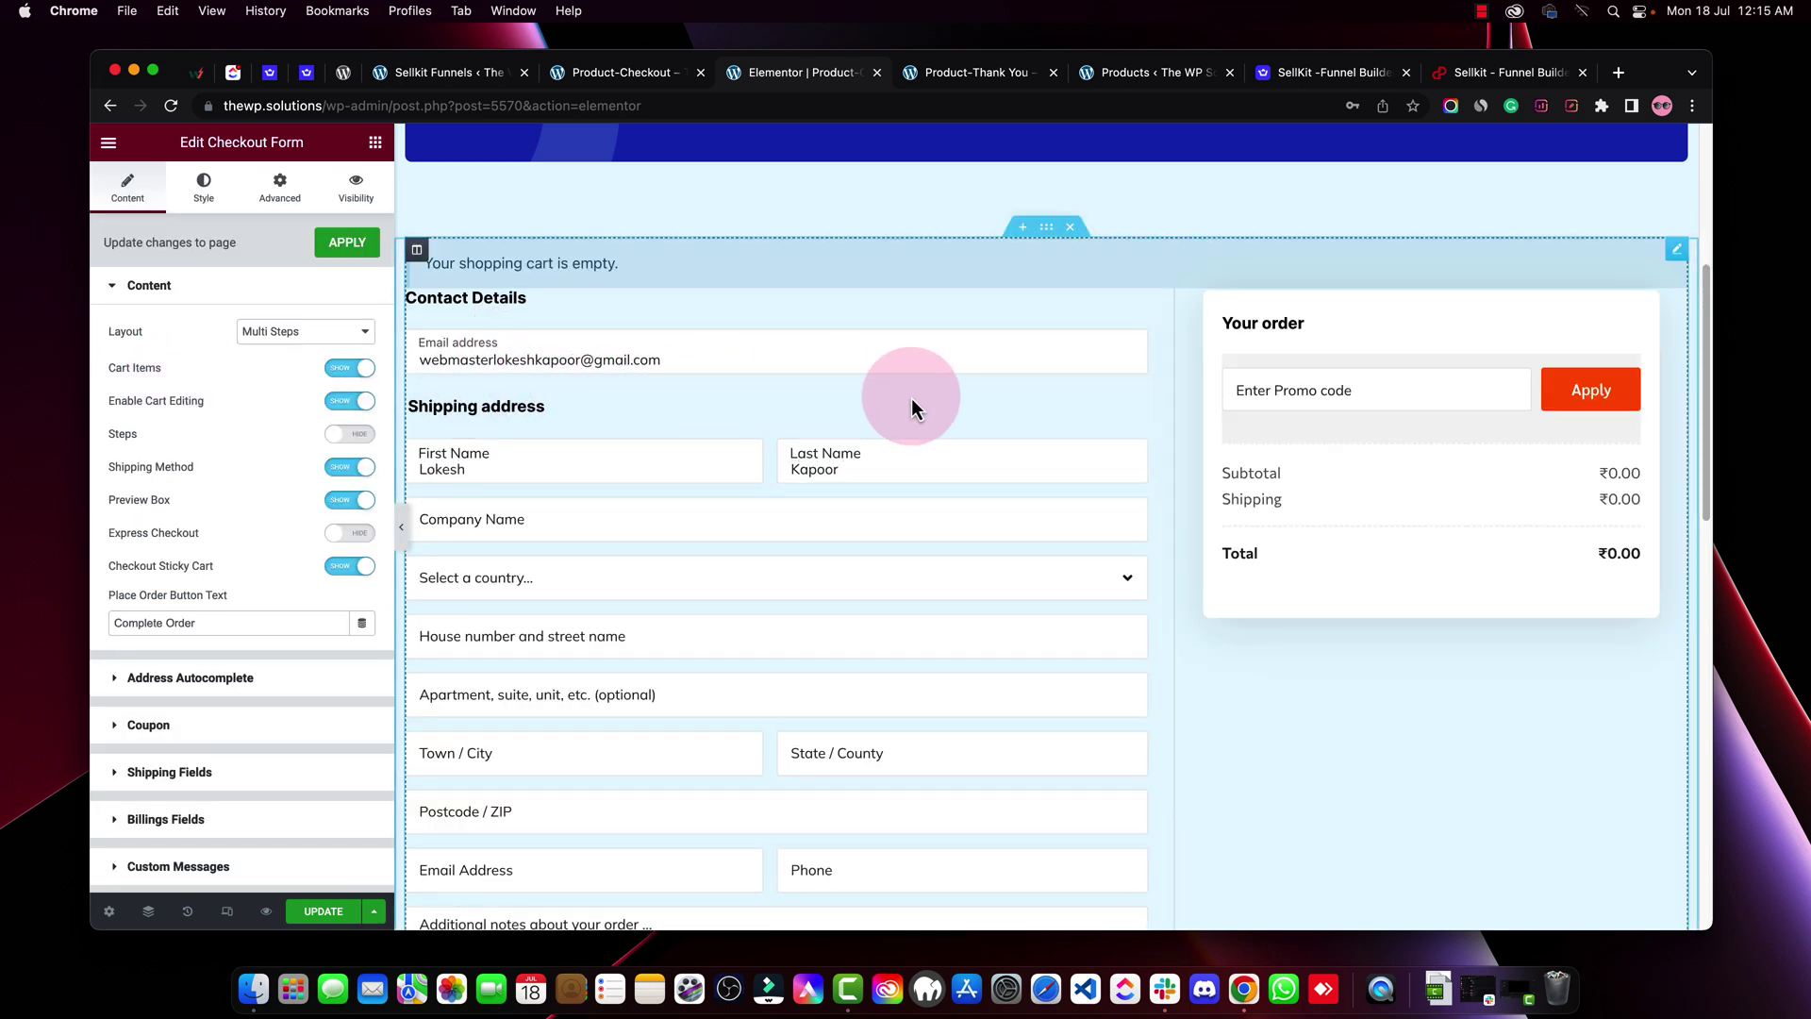
left_click(270, 351)
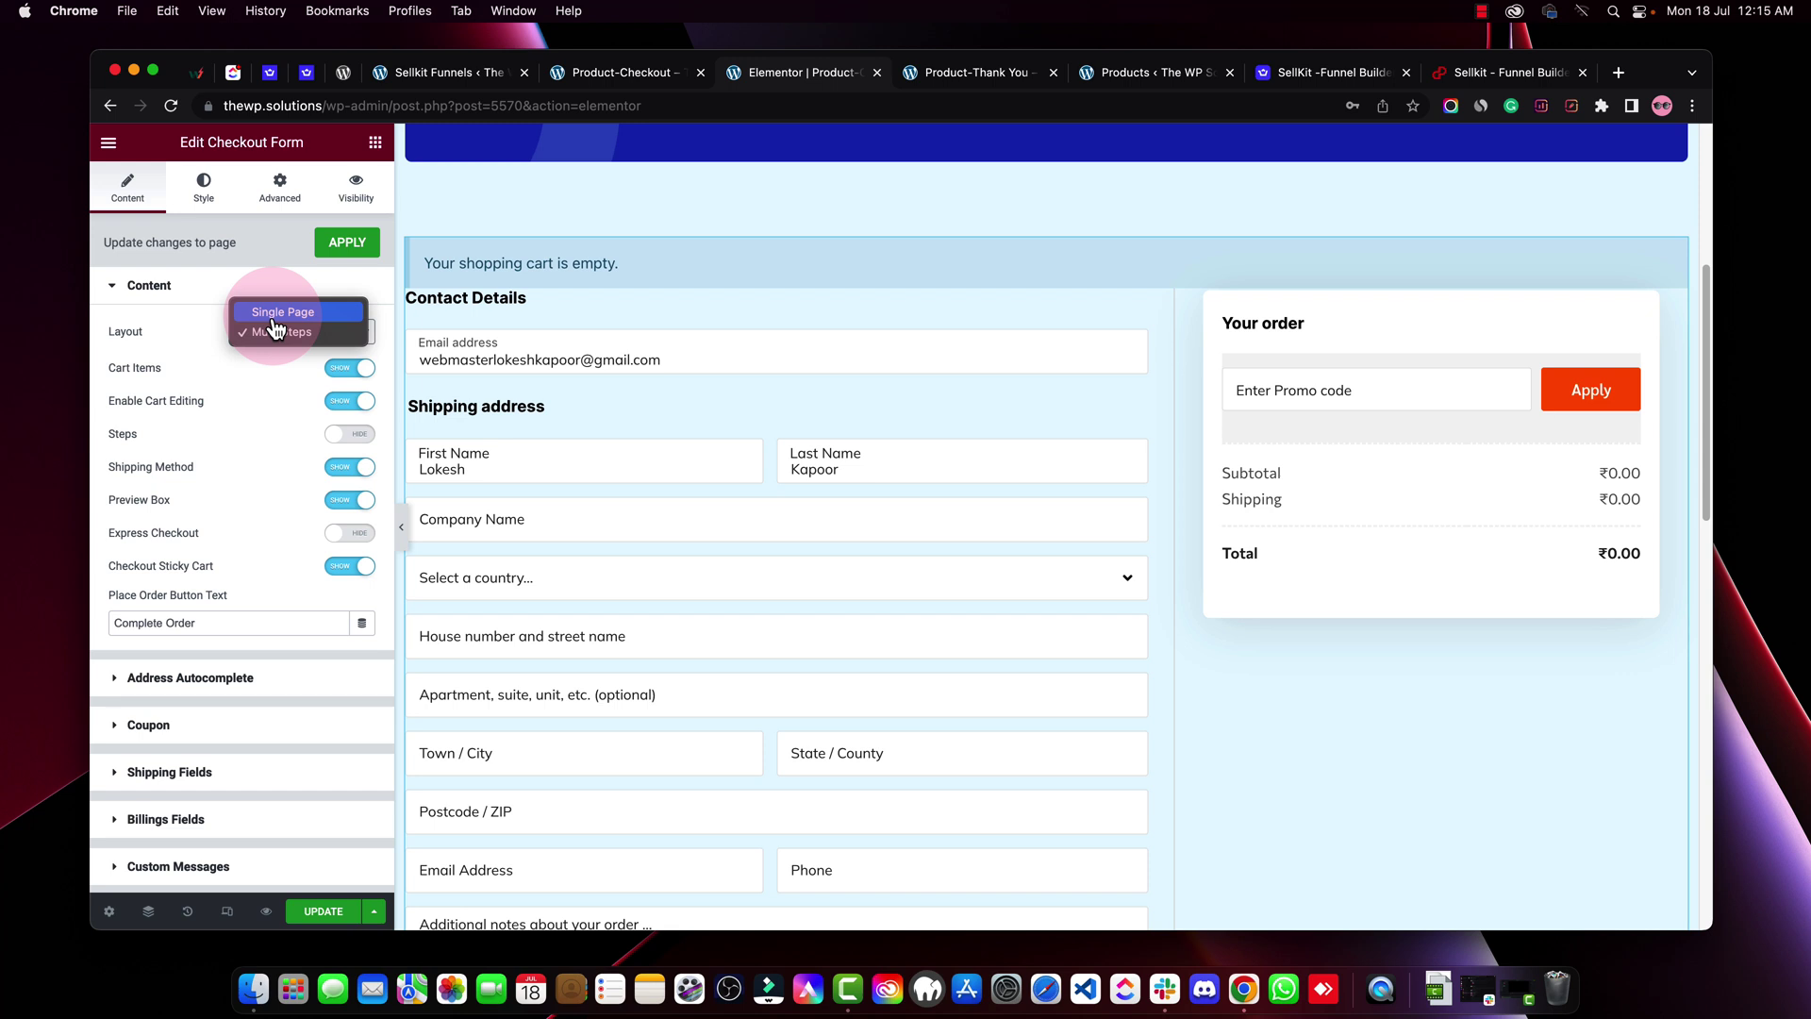
left_click(273, 315)
left_click(288, 338)
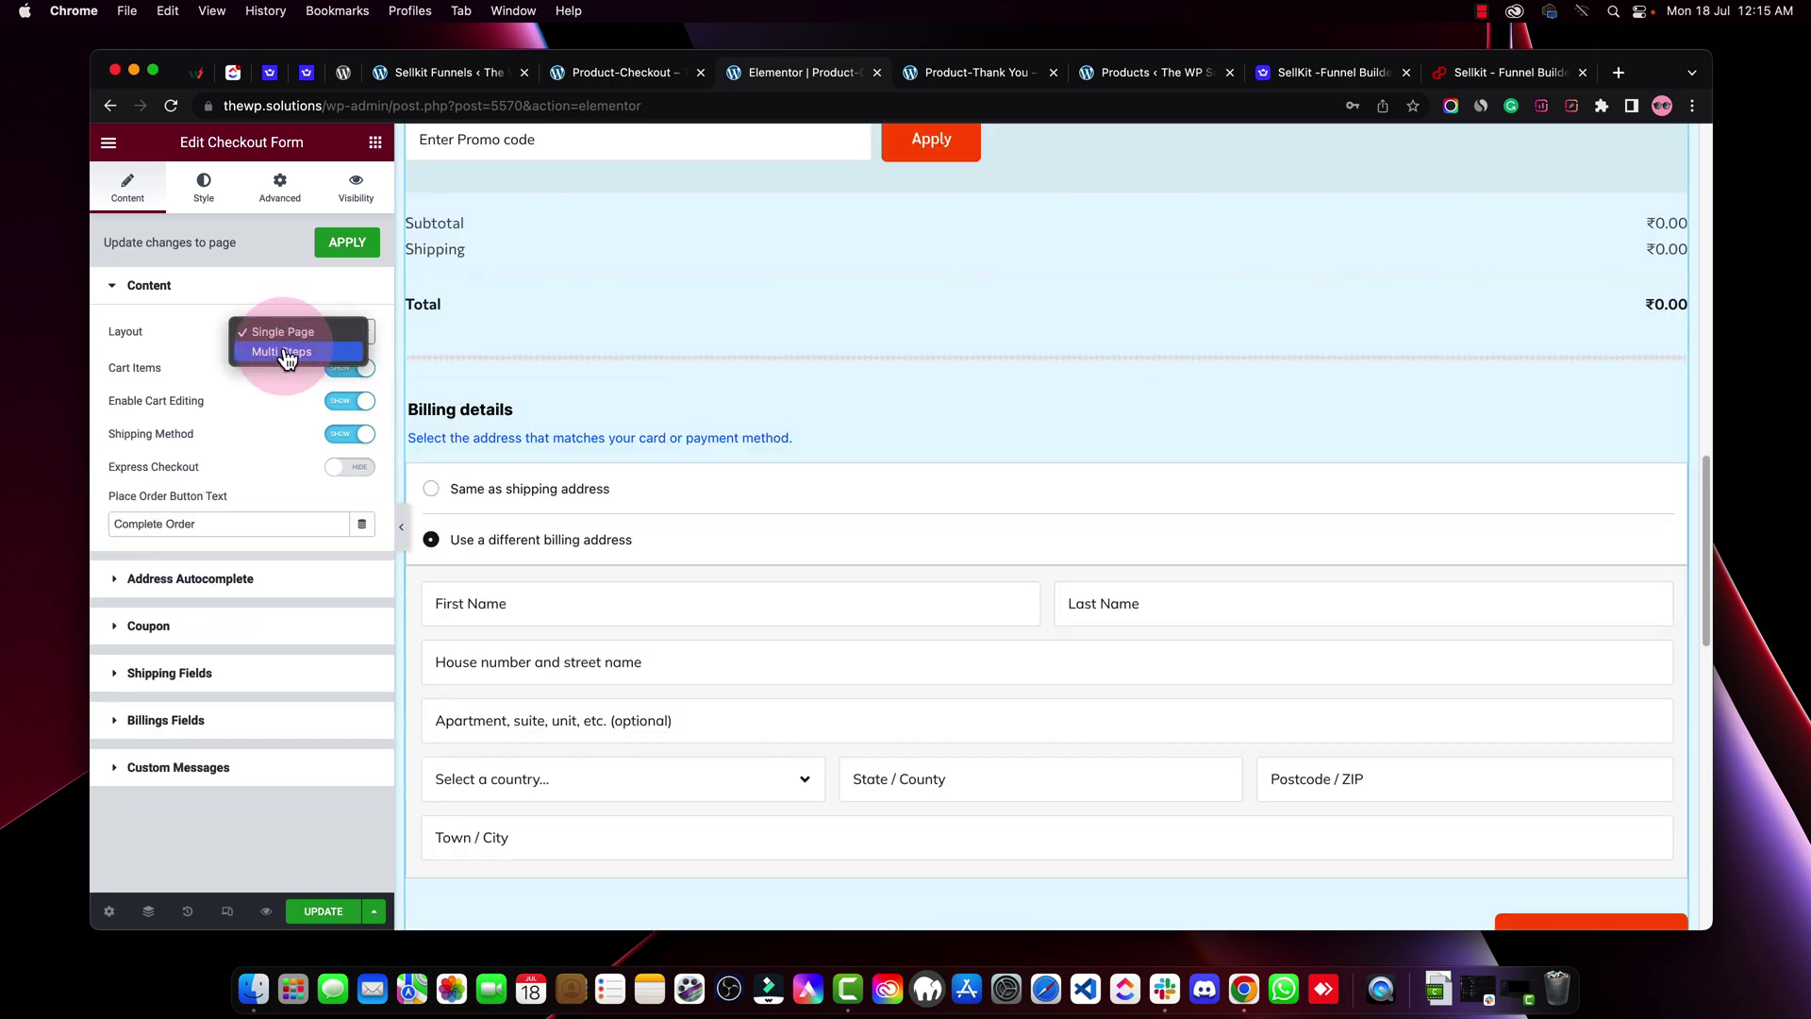
left_click(253, 366)
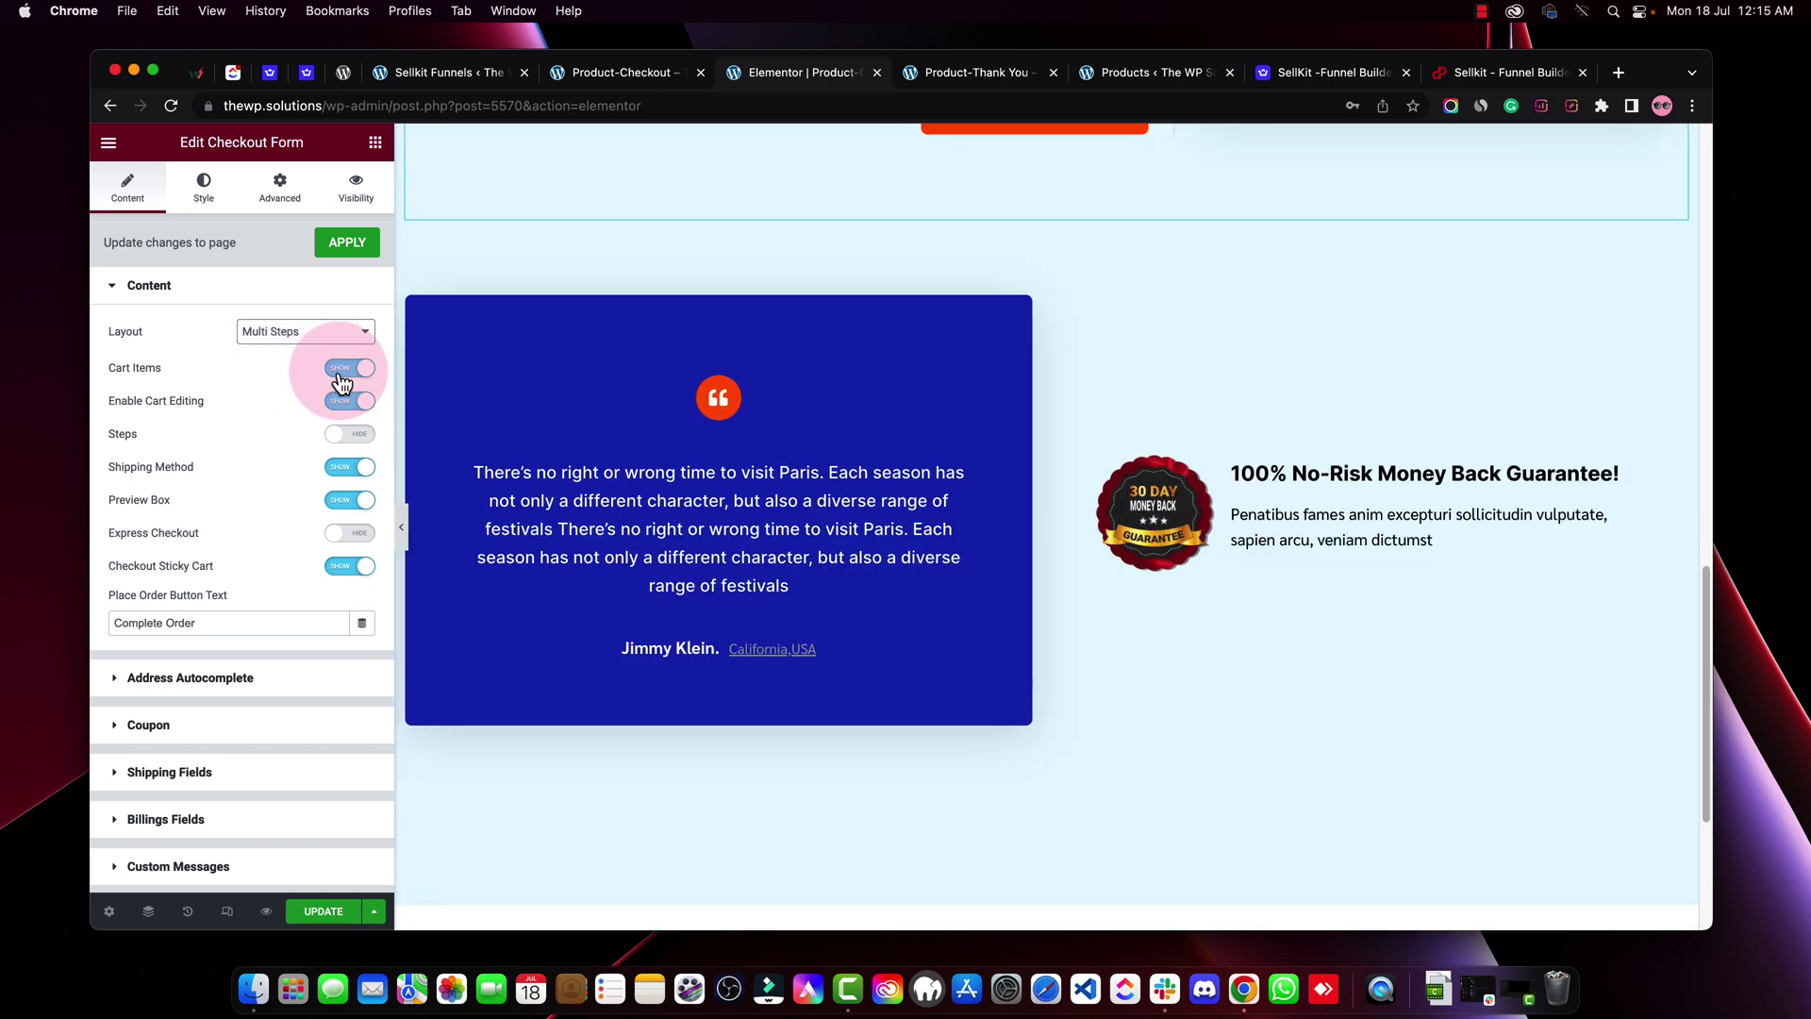
scroll(1531, 556, "up", 10)
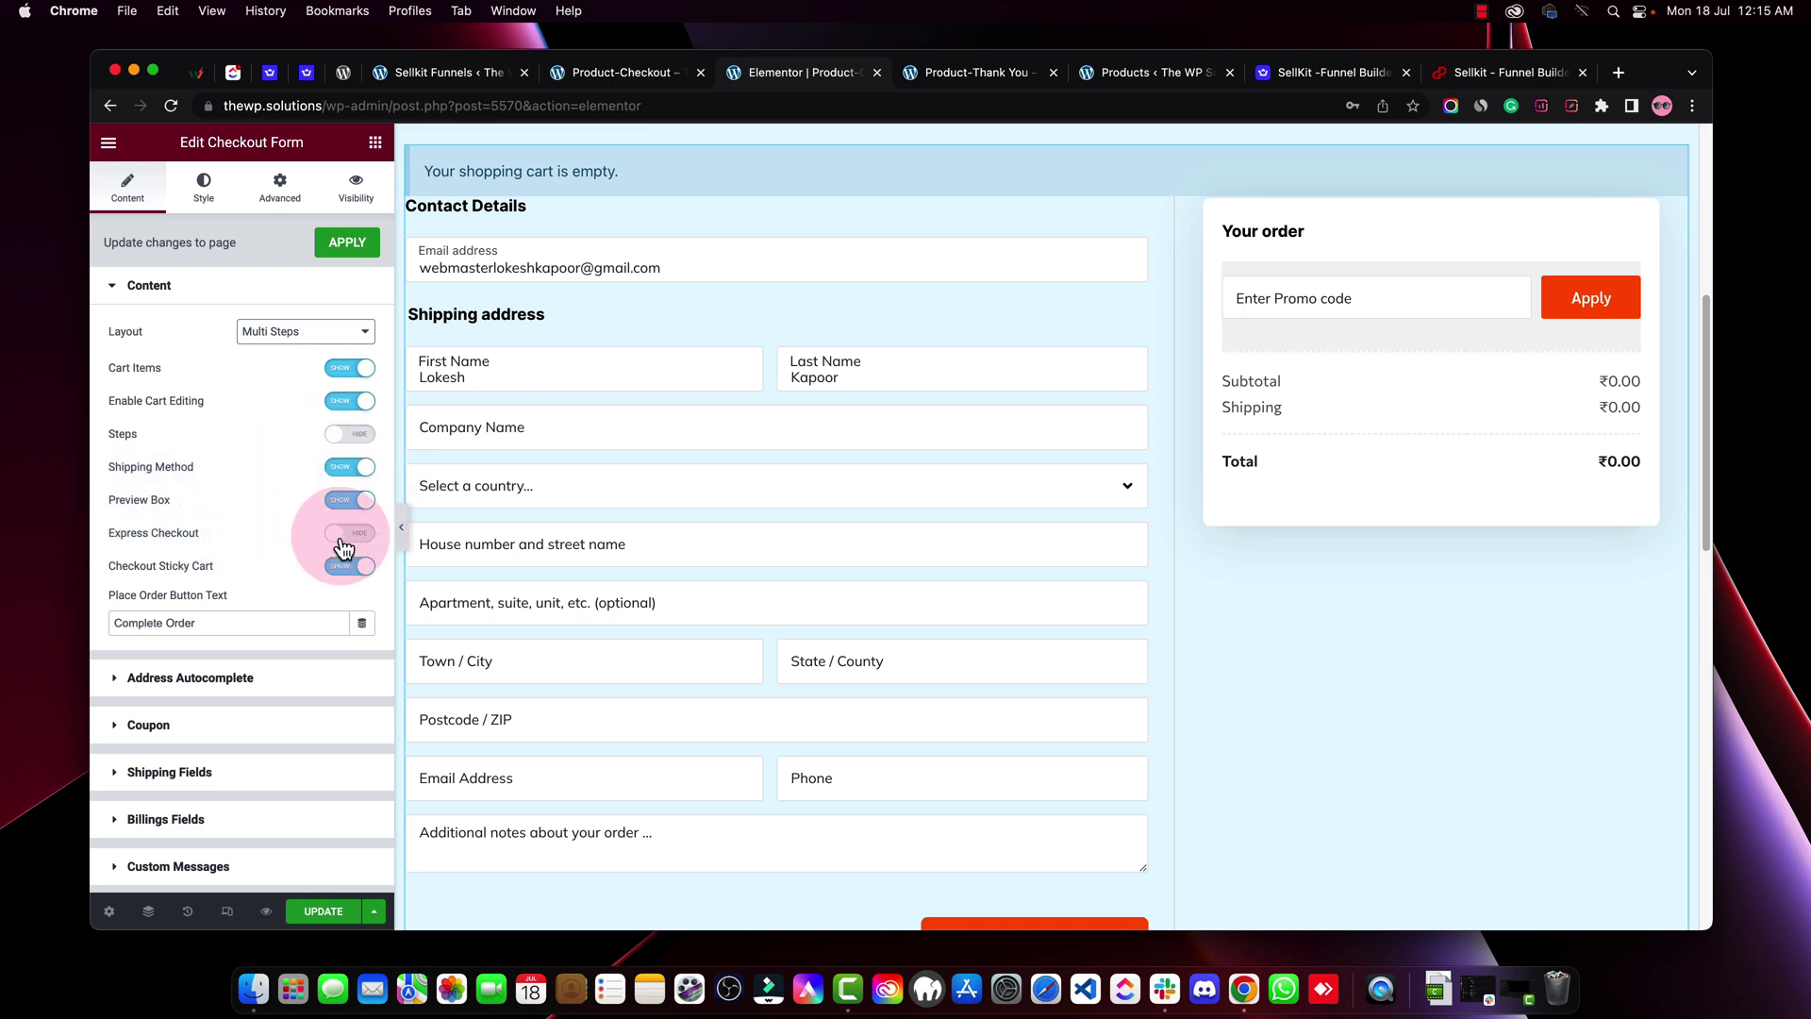
Examine the features of the Payment Plugins Braintree For WooCommerce plugin and return to the checkout page editor
left_click(329, 78)
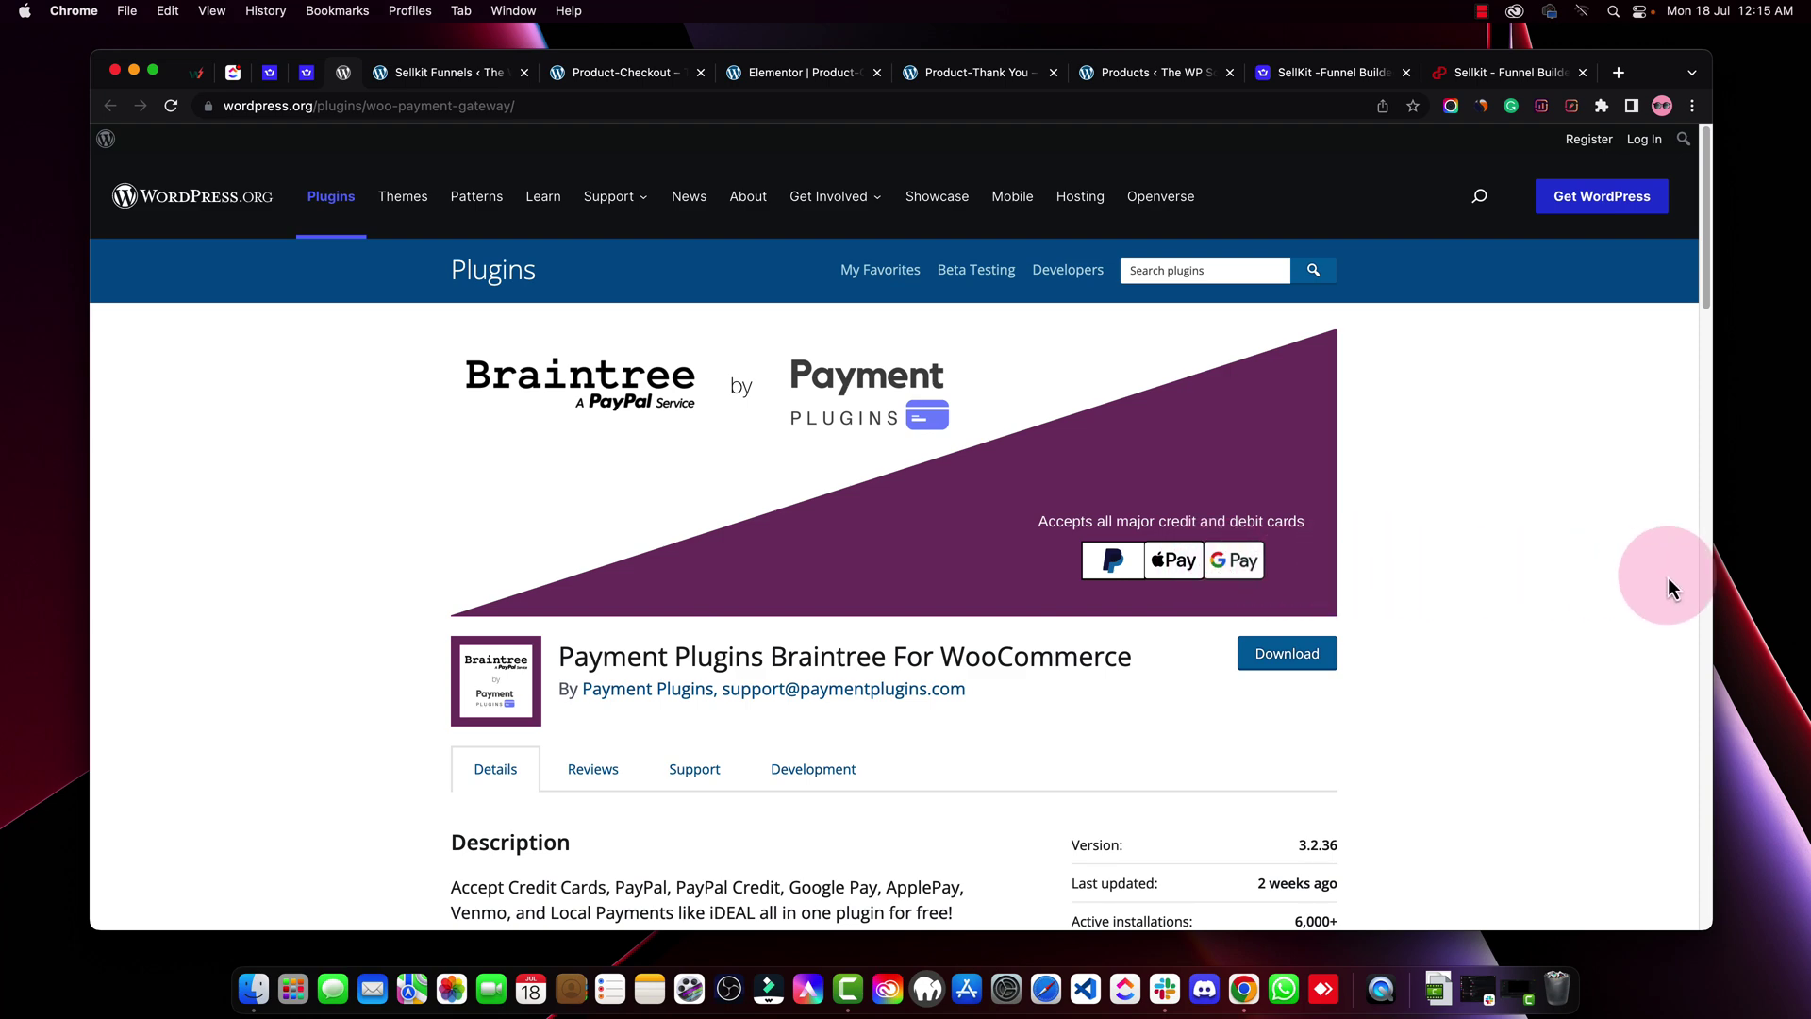
scroll(1667, 587, "down", 5)
scroll(1666, 588, "down", 5)
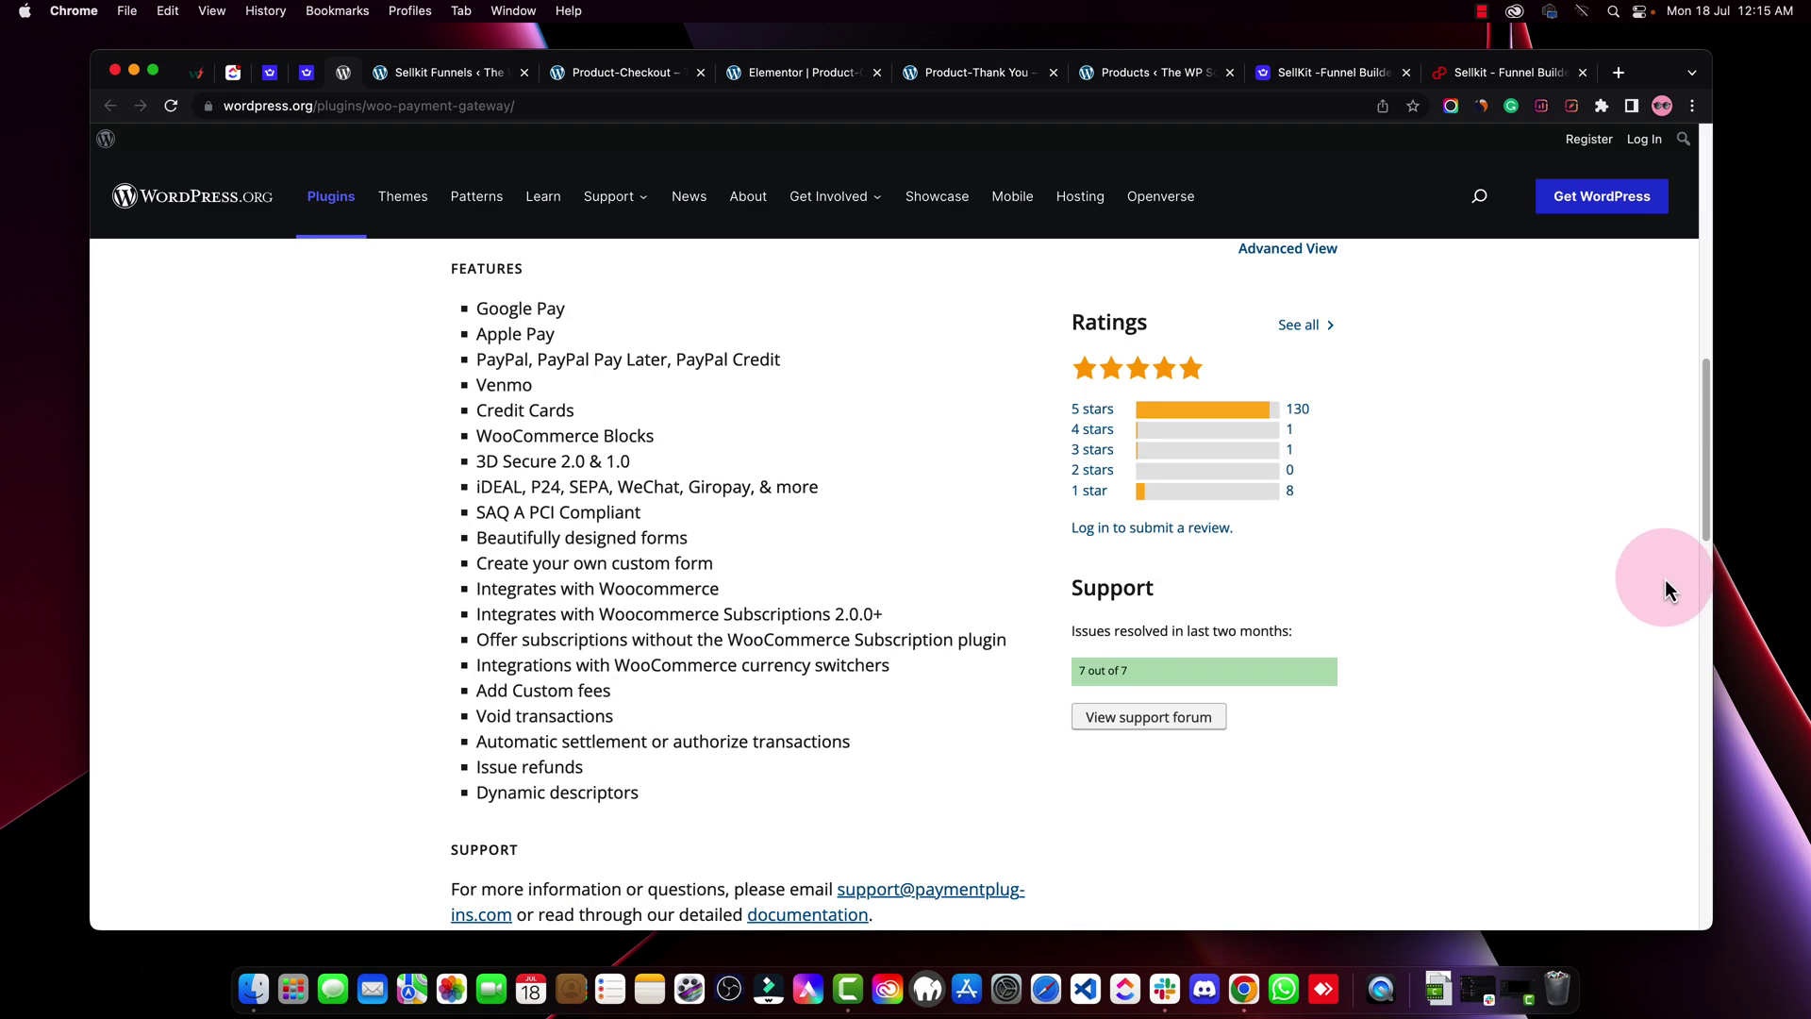
left_click(828, 83)
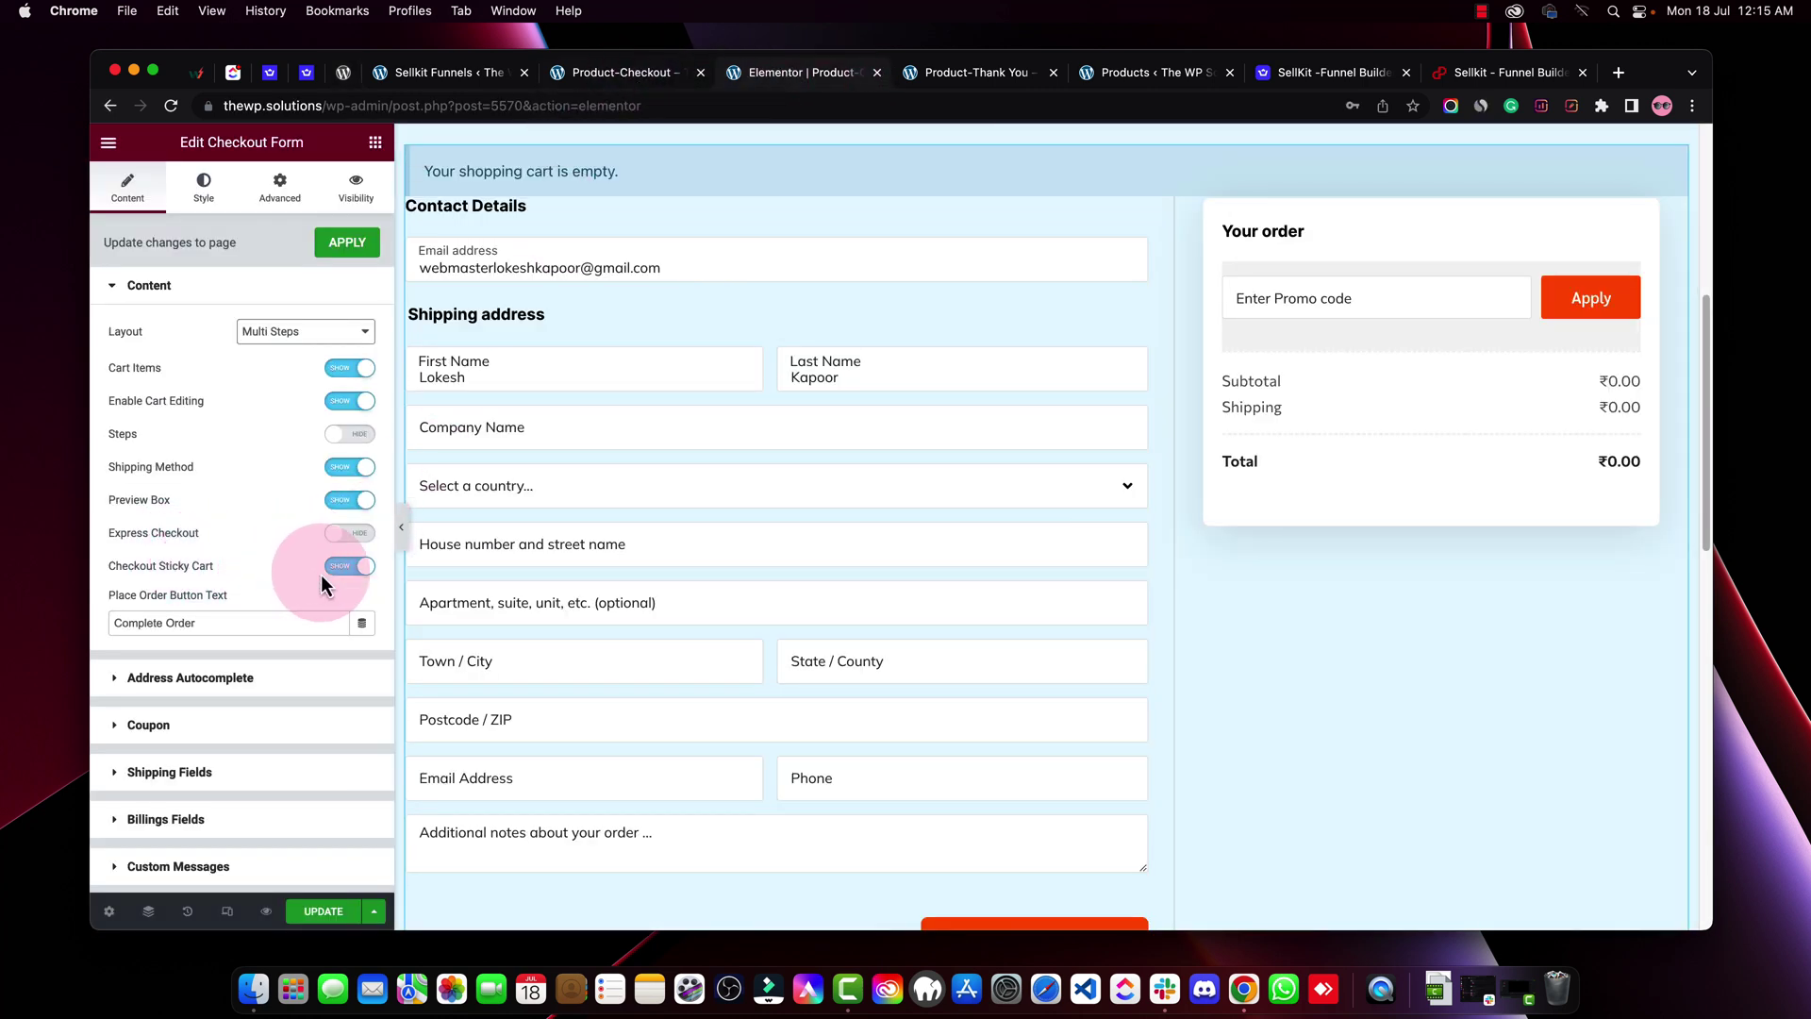
Examine the checkout form's Place Order Button Text and its Address Autocomplete settings
left_click_drag(119, 623, 297, 631)
left_click(238, 630)
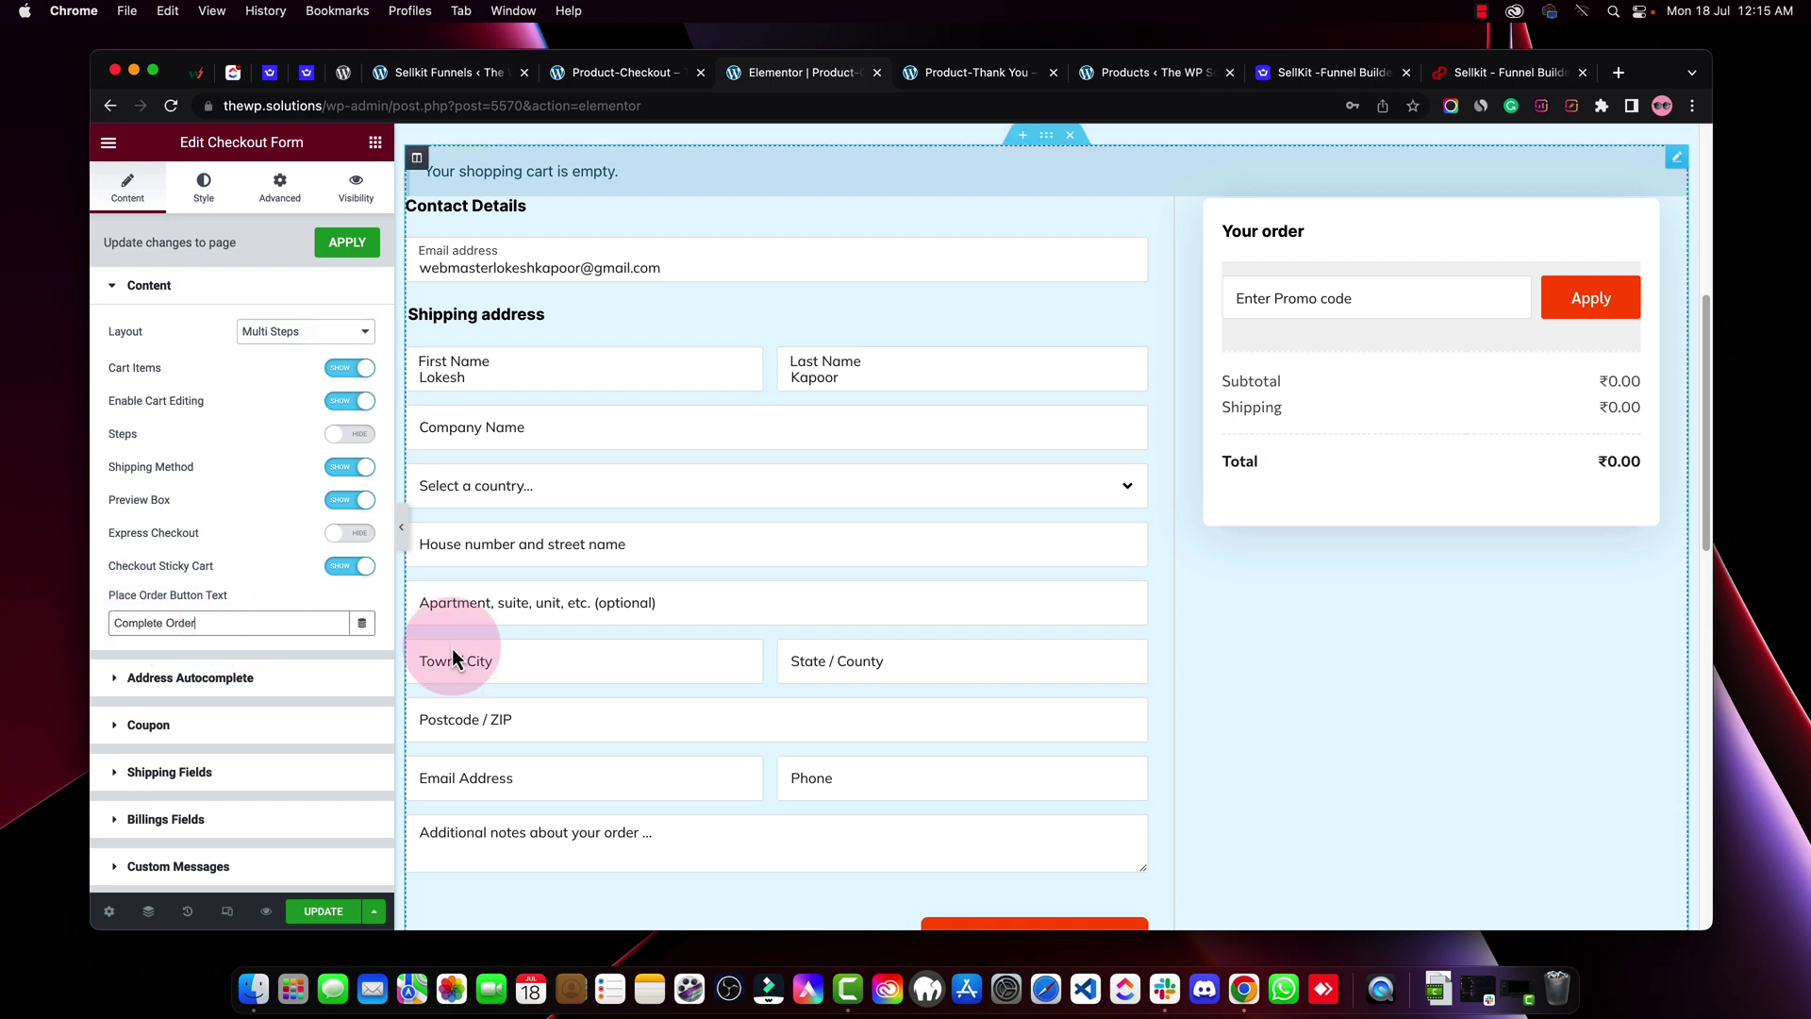
scroll(926, 667, "down", 4)
scroll(1009, 711, "down", 2)
scroll(1010, 711, "up", 6)
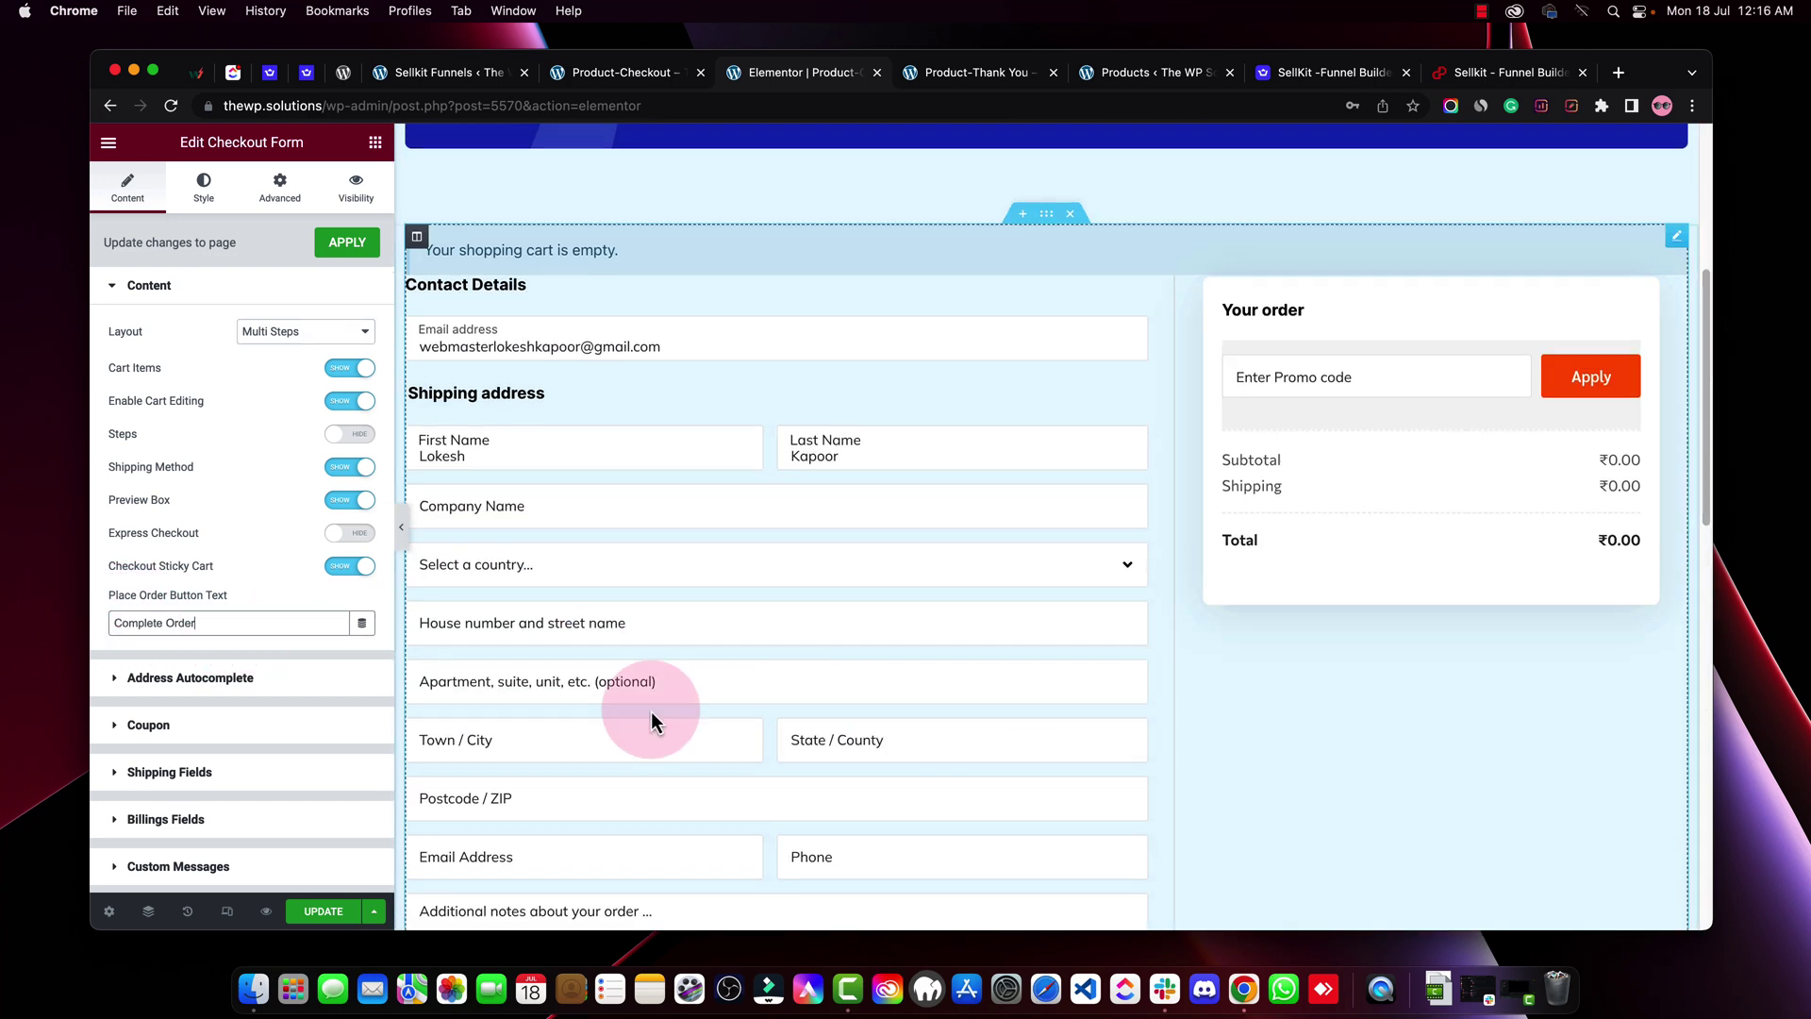
left_click(212, 681)
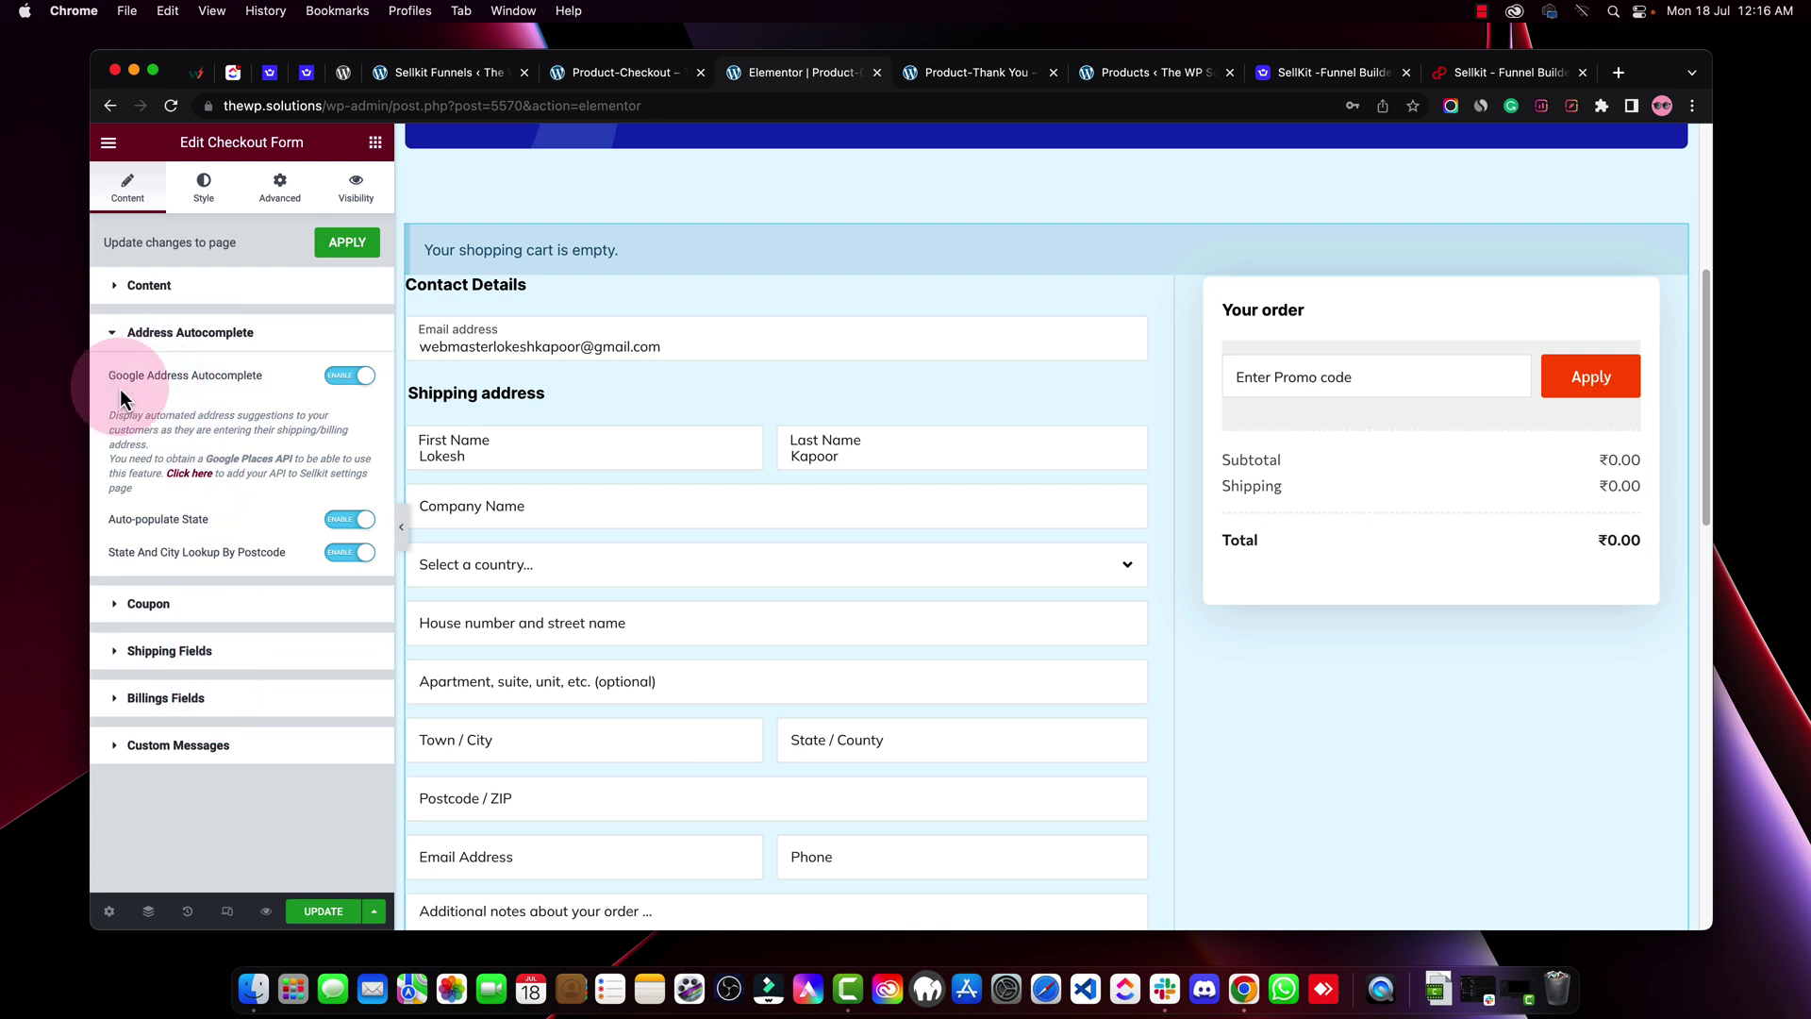
scroll(619, 739, "down", 1)
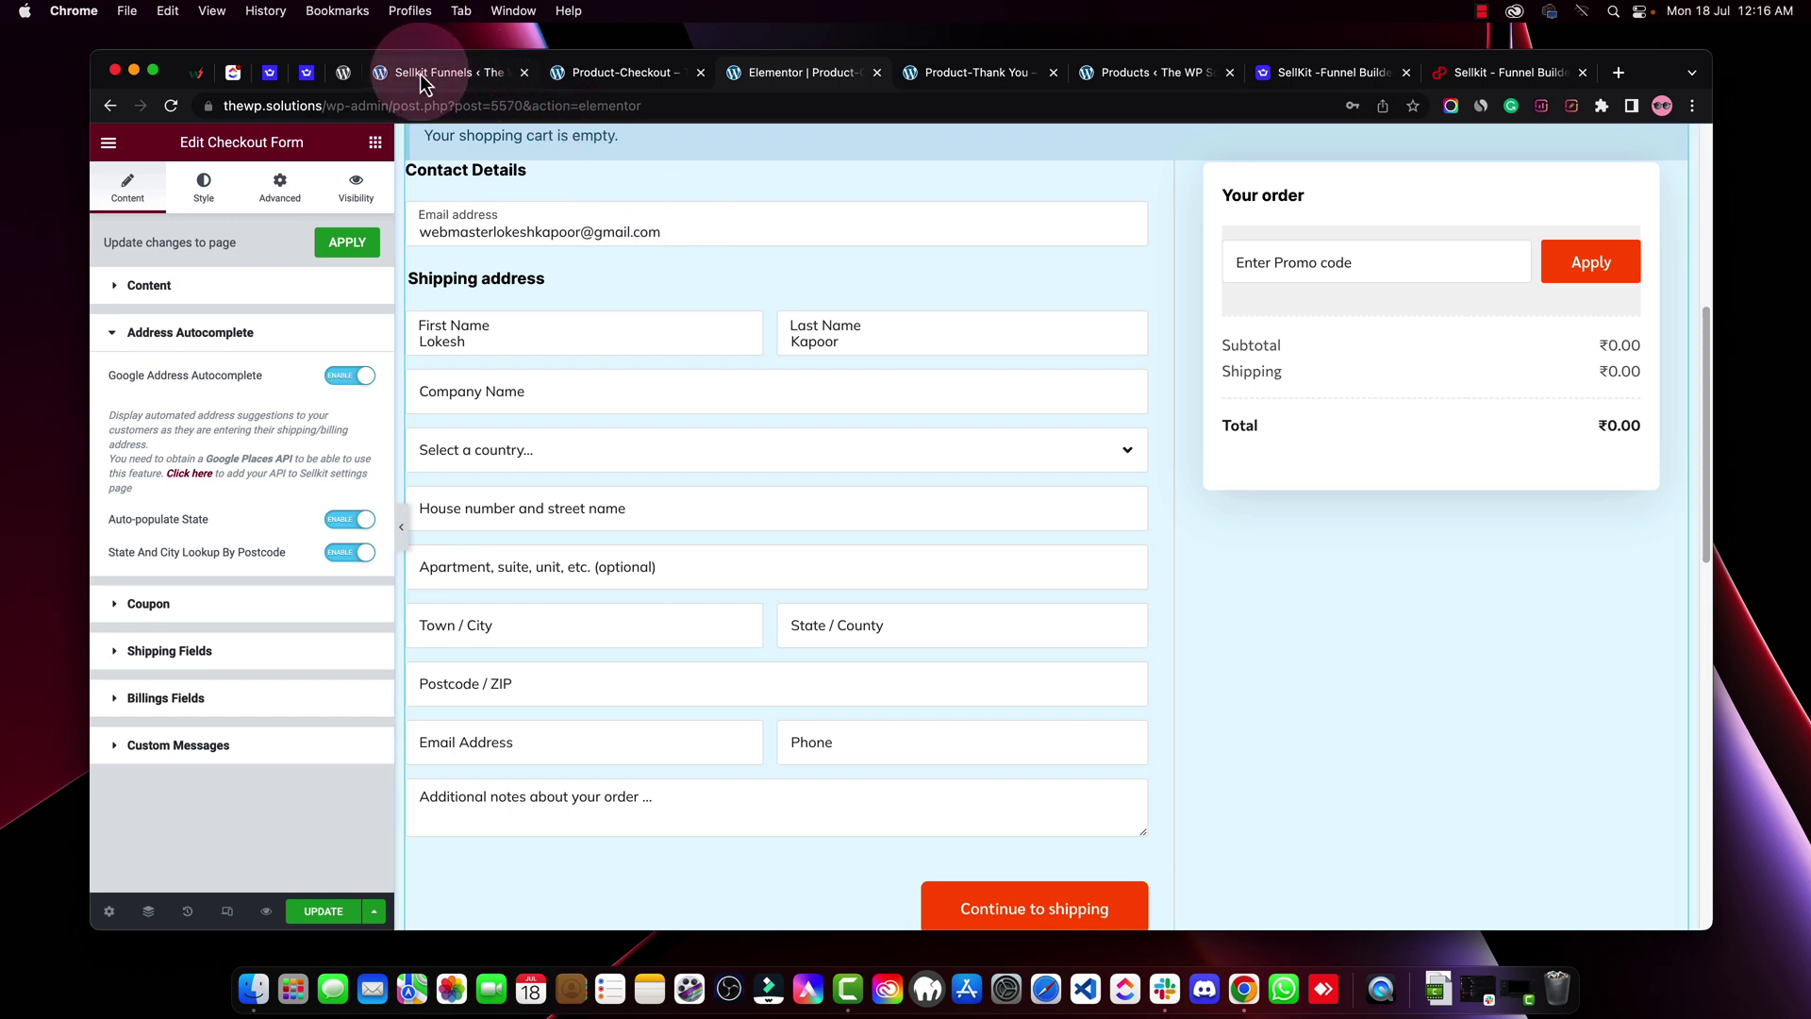
Open the Sellkit settings in a new tab and examine the cart, tracking and API key options
left_click(308, 73)
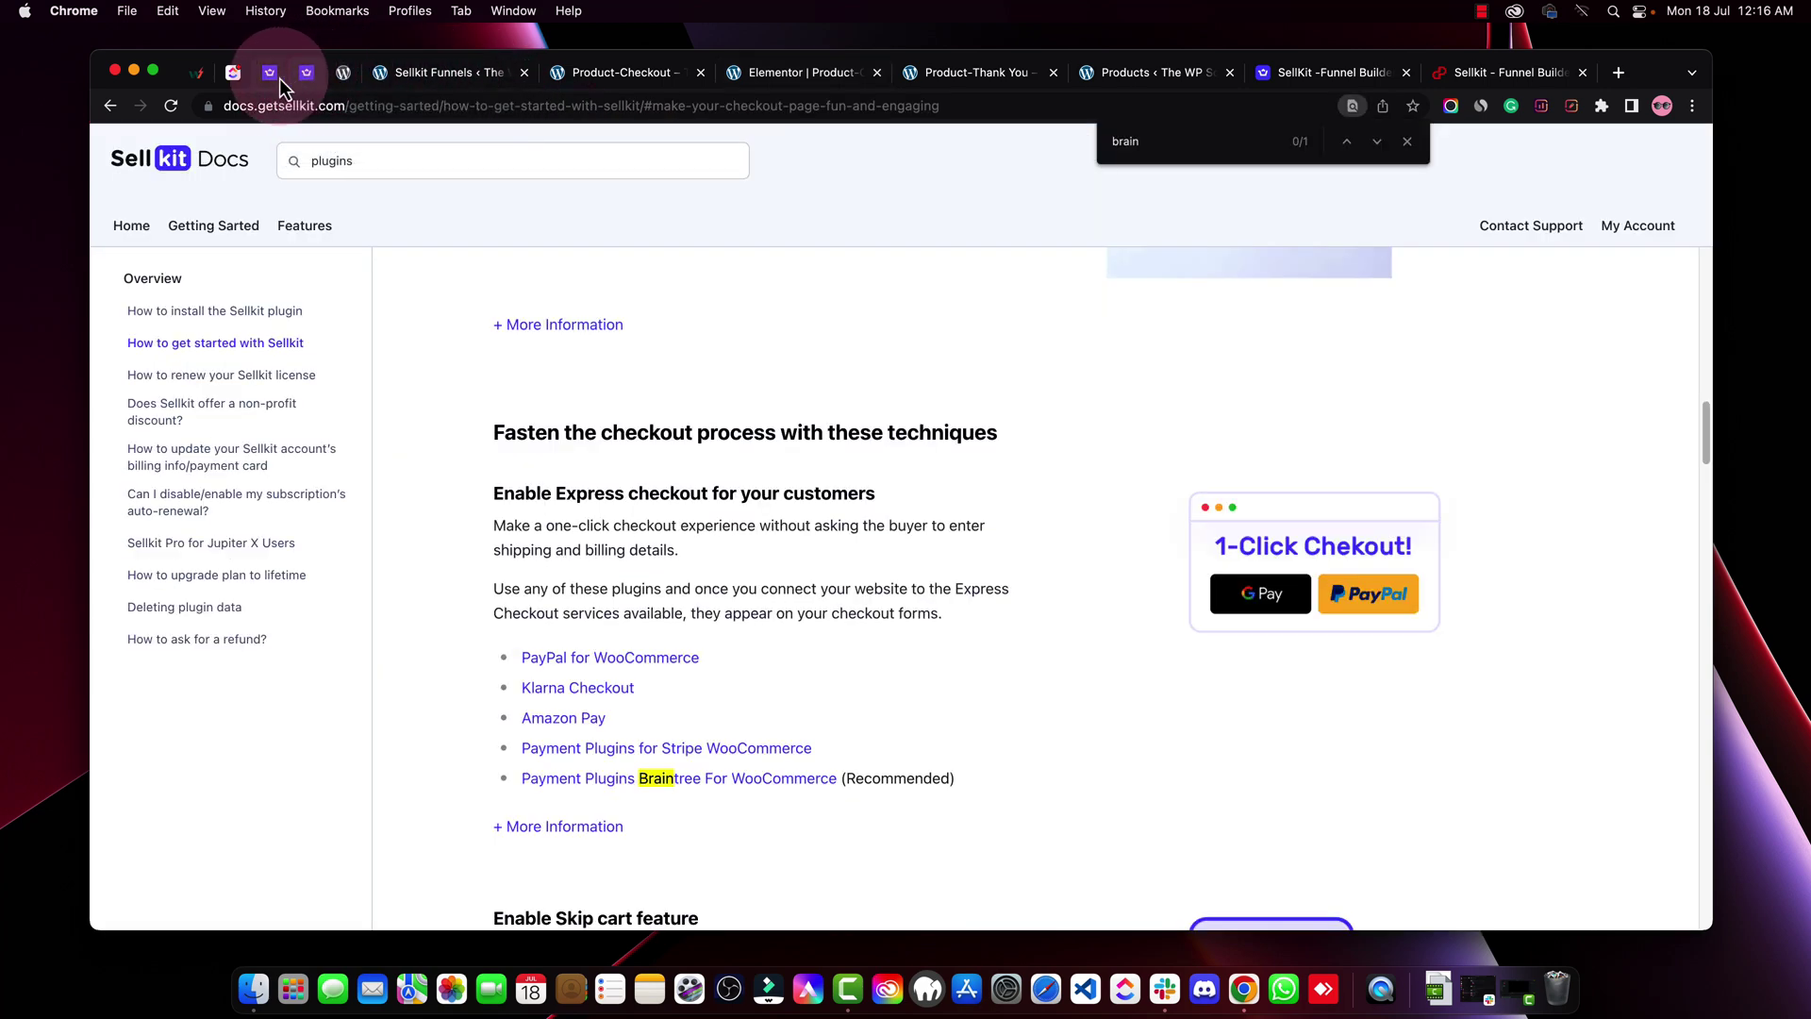
left_click(280, 78)
right_click(174, 768)
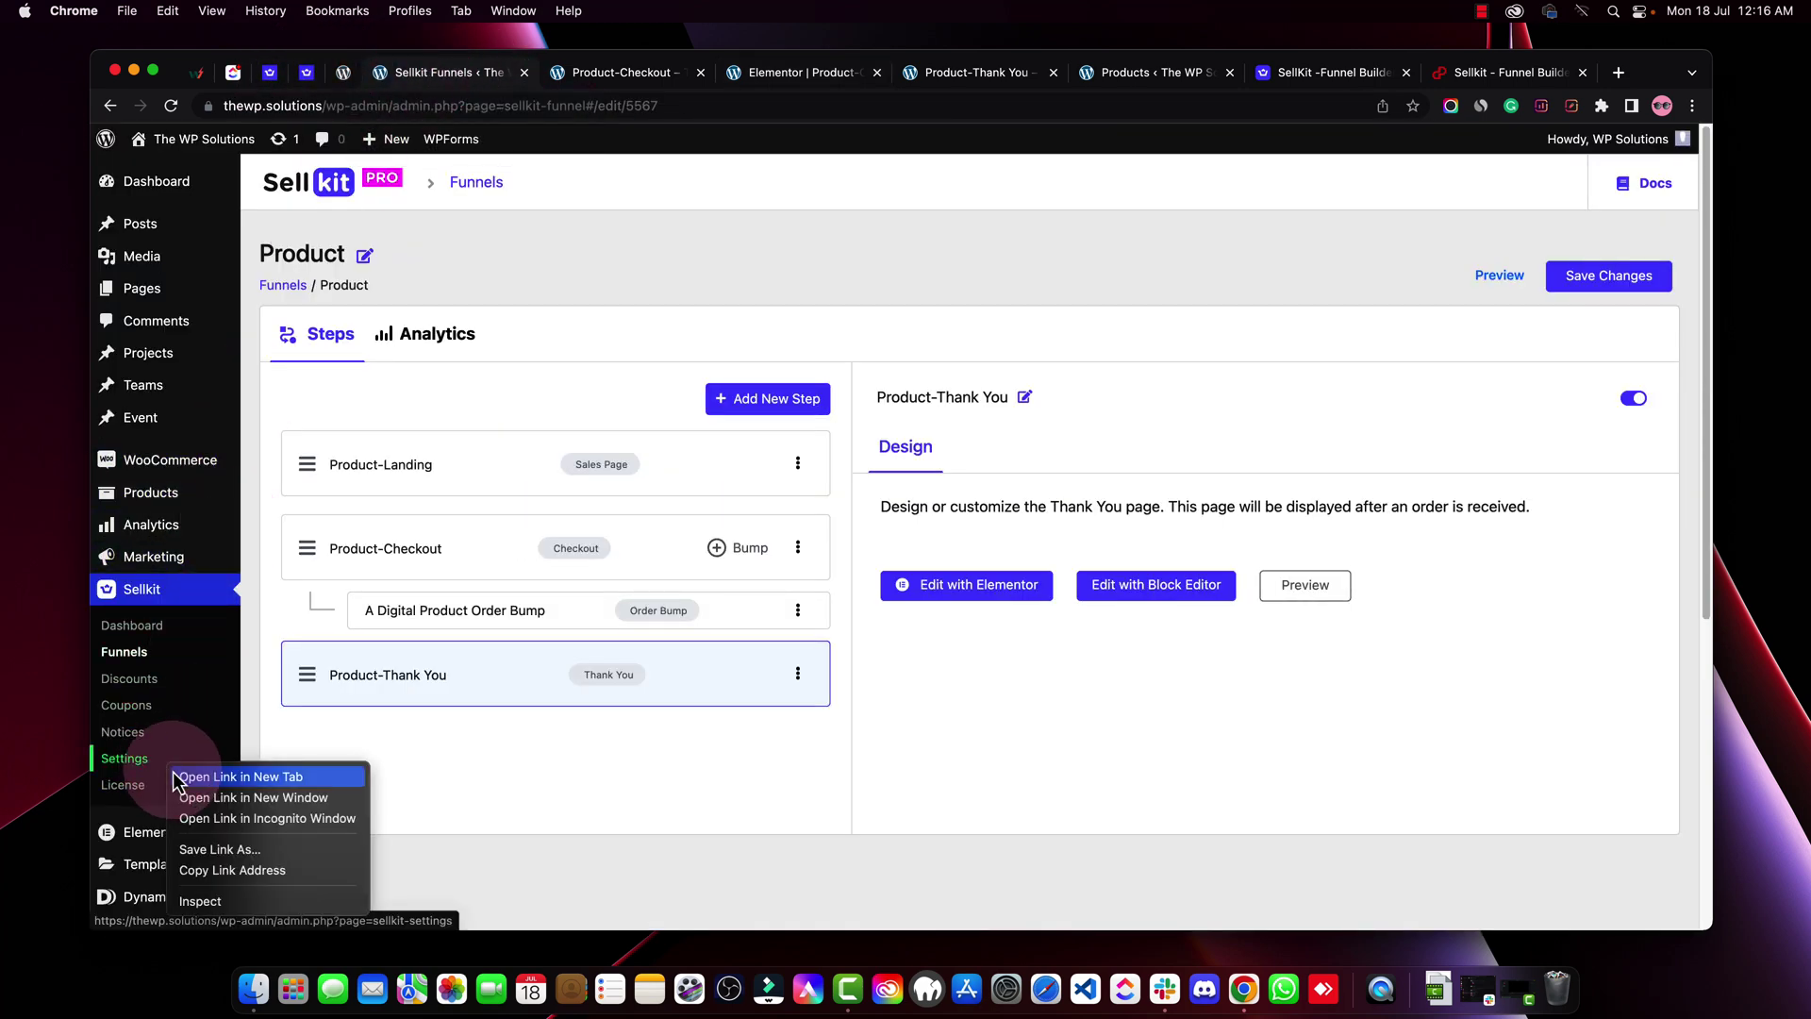
left_click(188, 776)
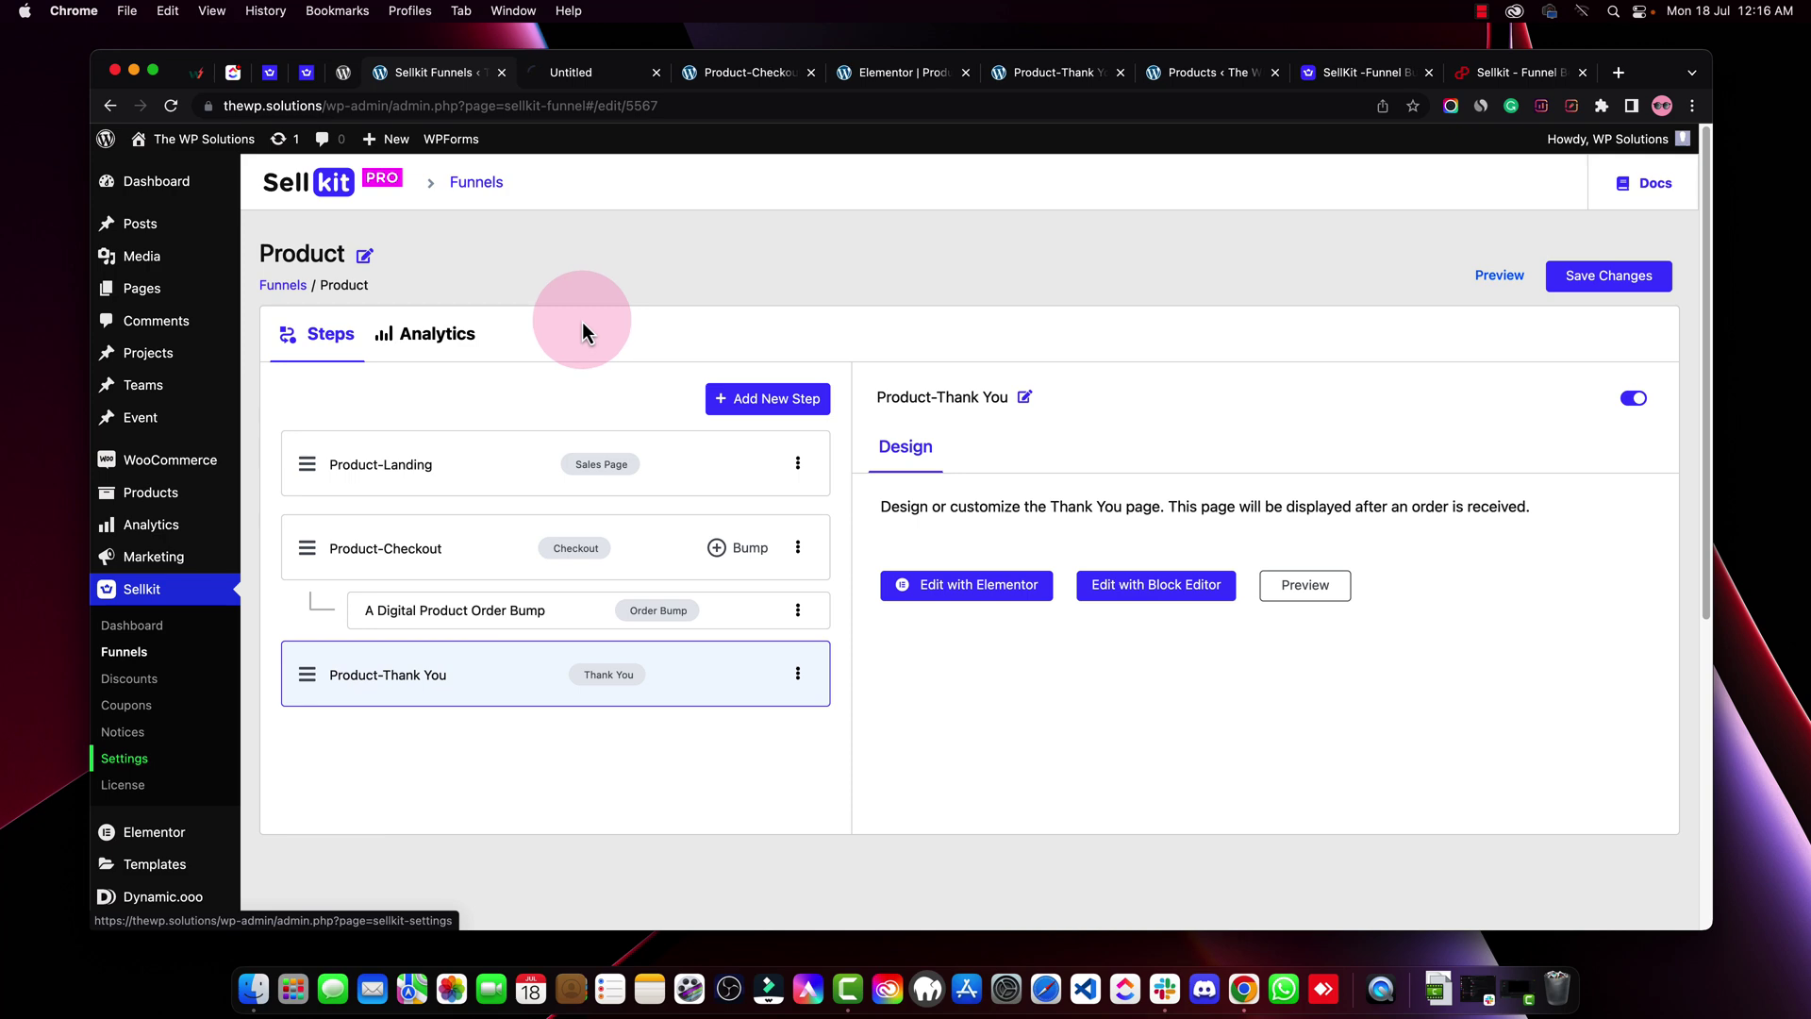
left_click(576, 83)
scroll(605, 567, "down", 3)
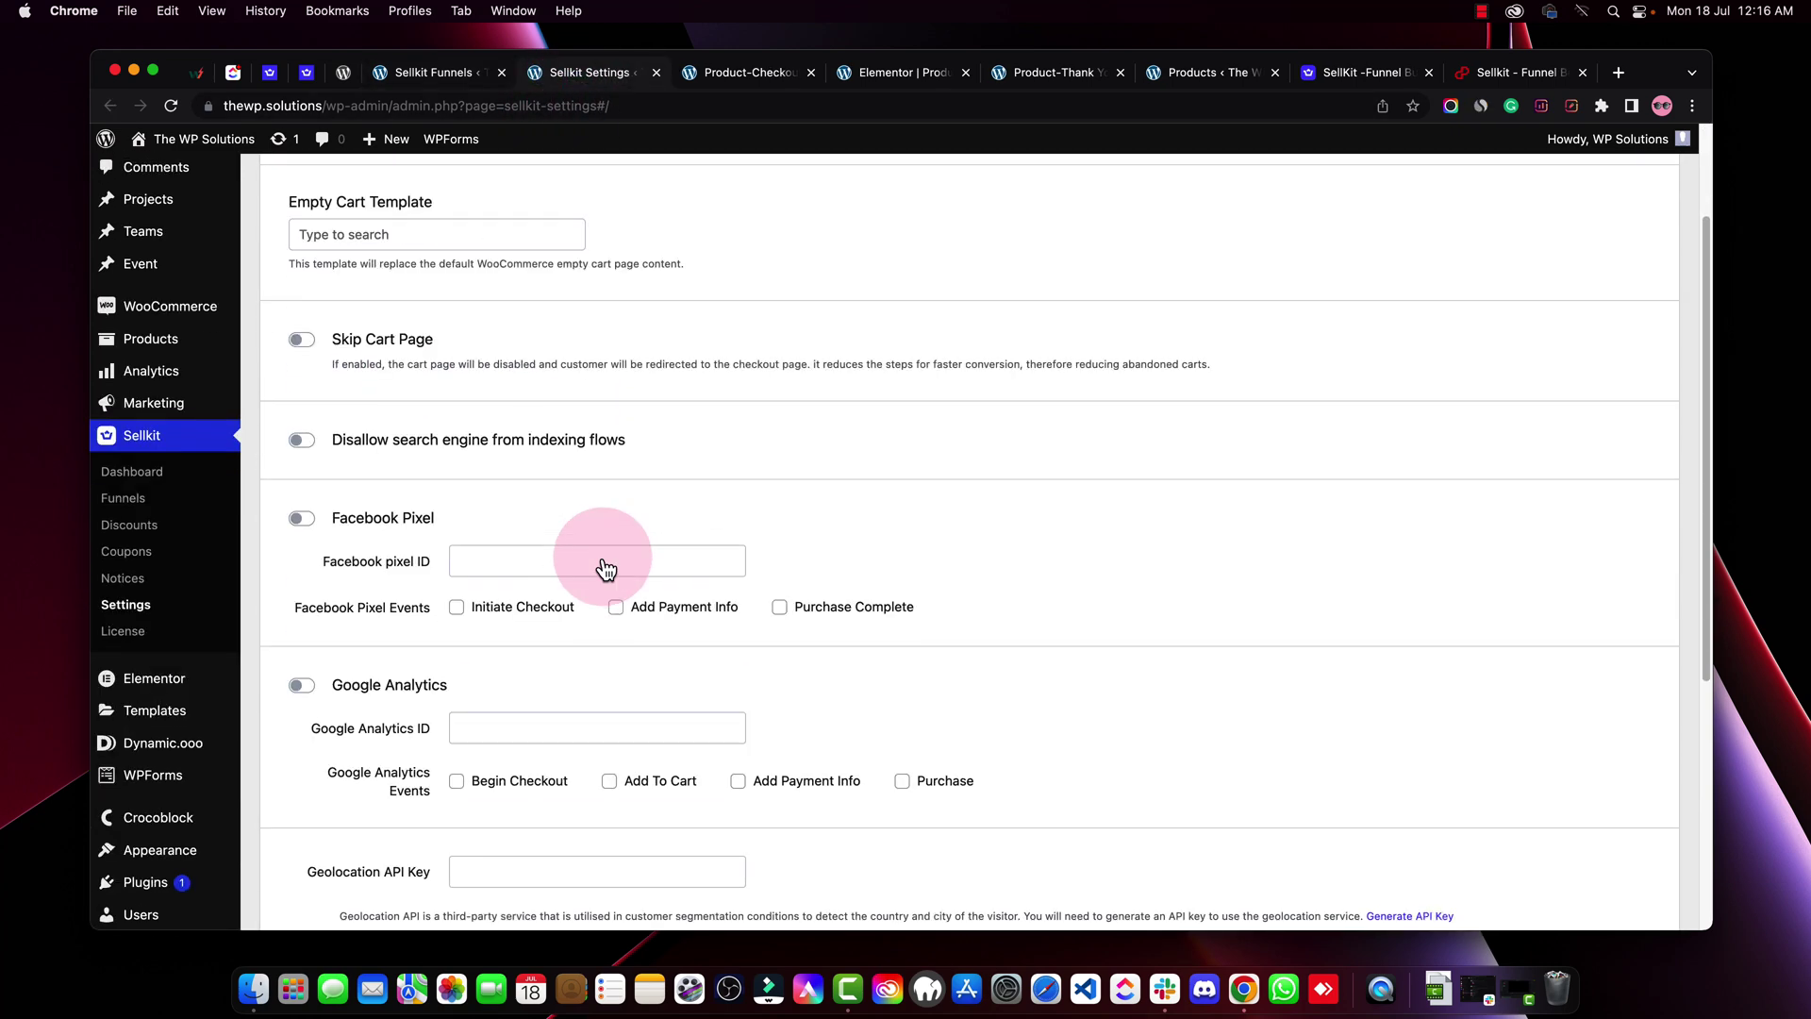
scroll(604, 567, "down", 3)
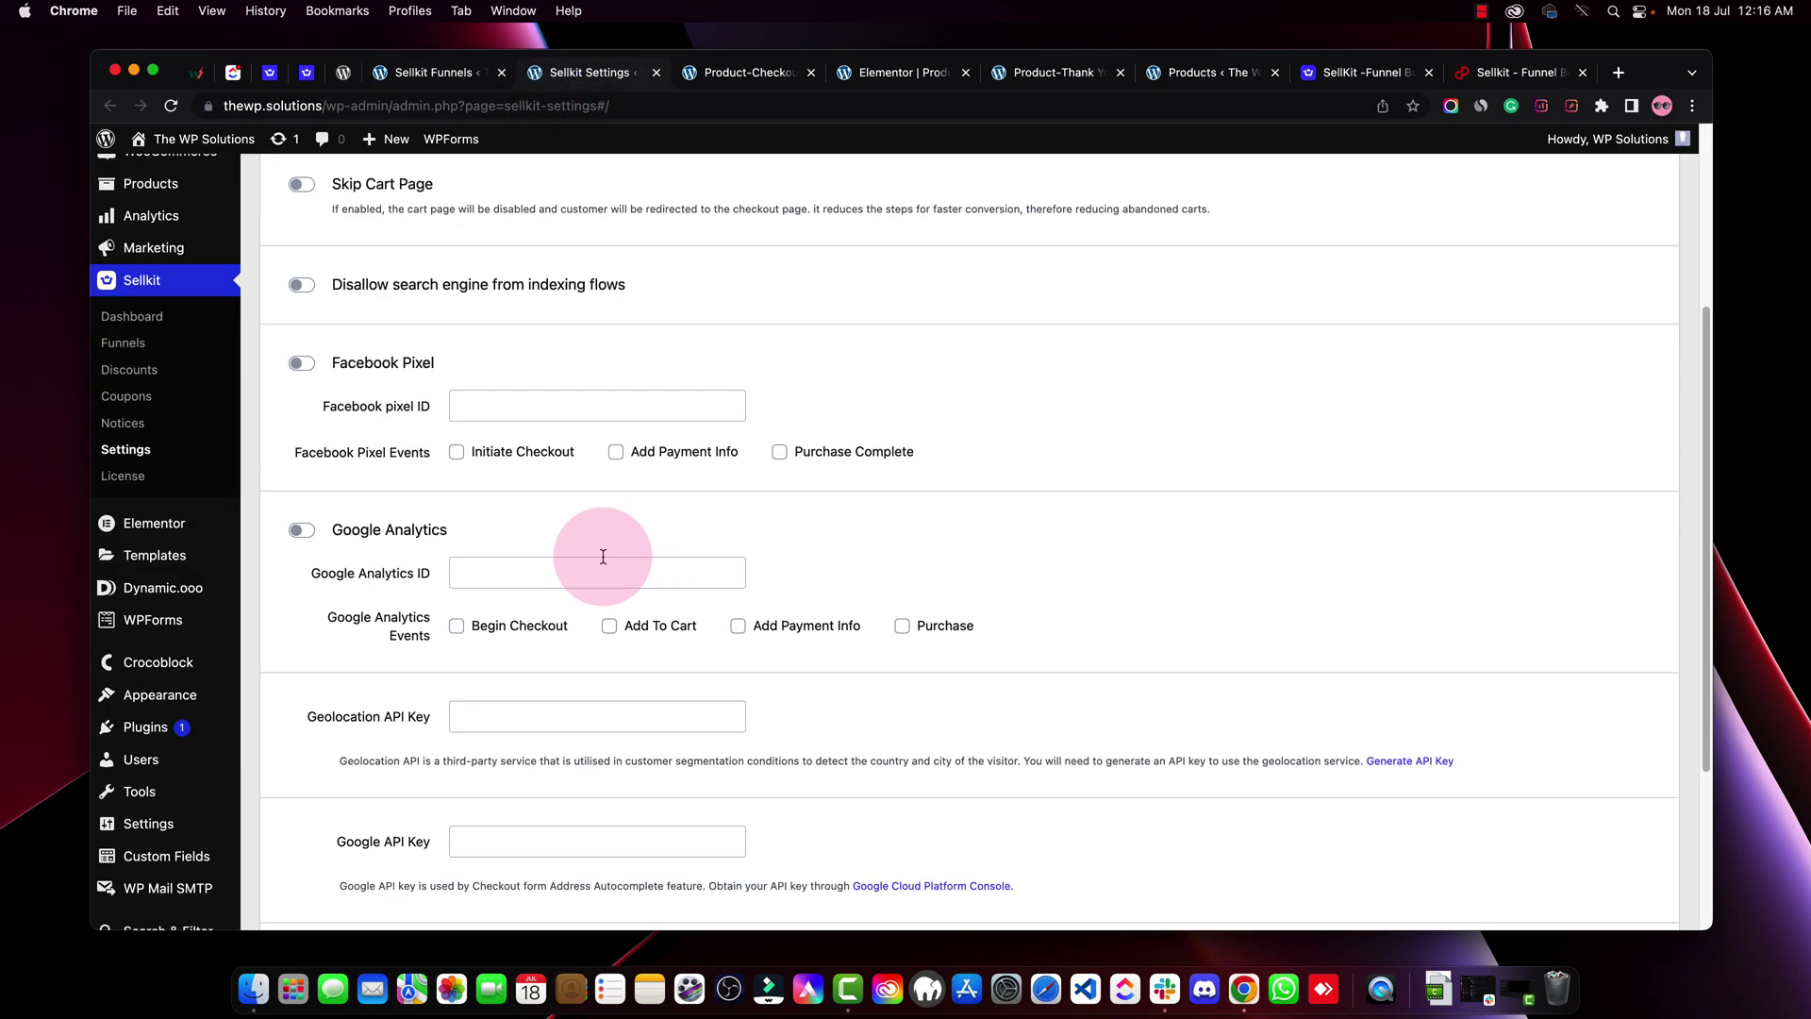
left_click(1482, 13)
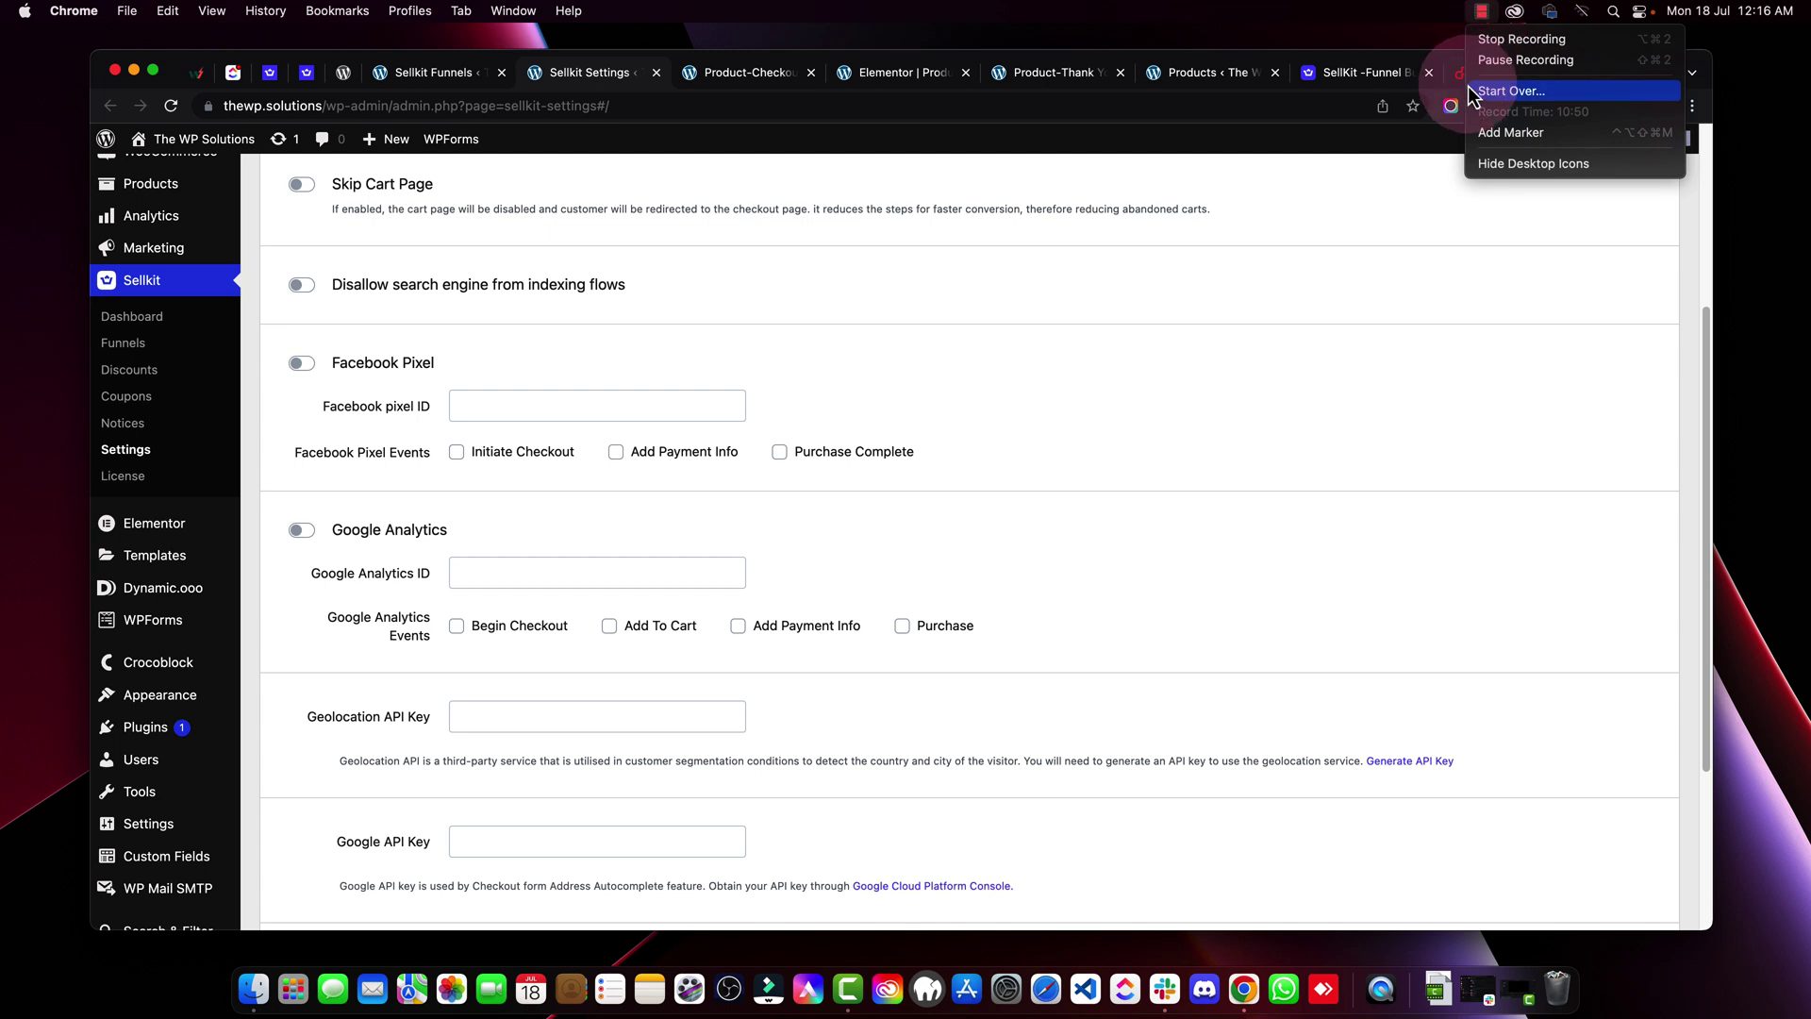
left_click(1520, 61)
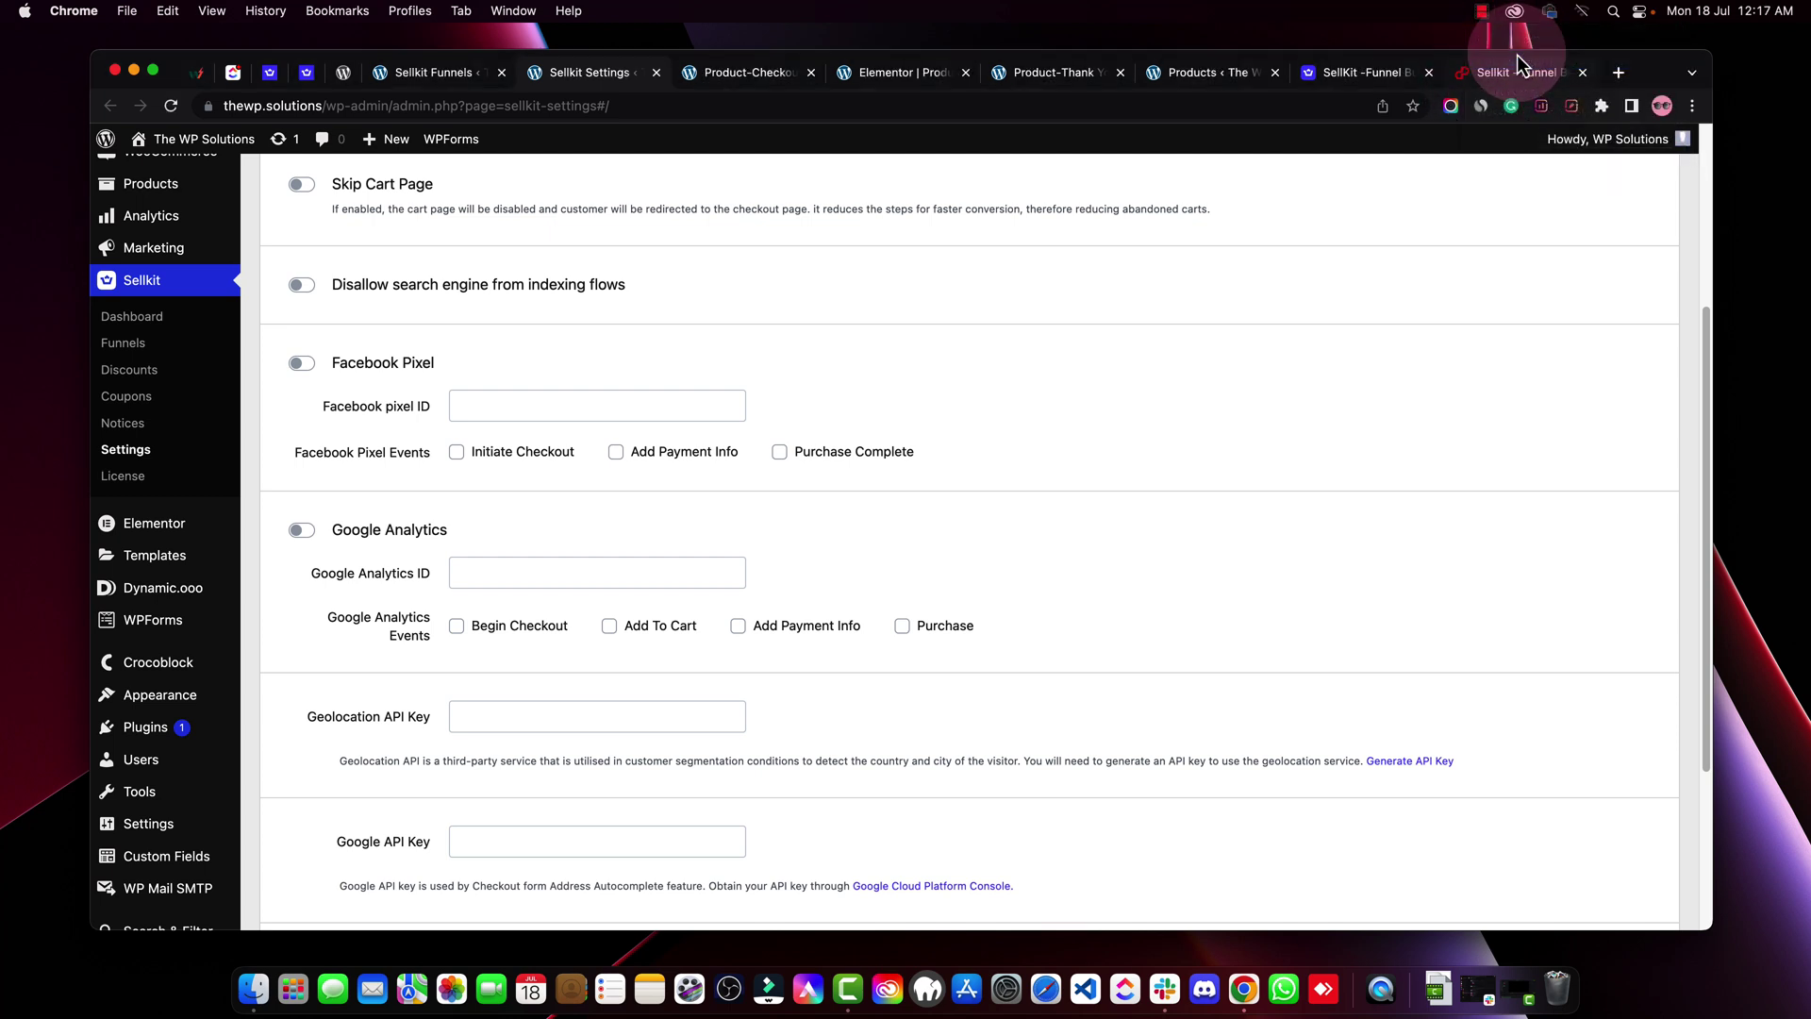
Locate the Geolocation API Key field in the Sellkit settings and open the sign-in on the Sellkit website
left_click(428, 716)
scroll(955, 693, "down", 1)
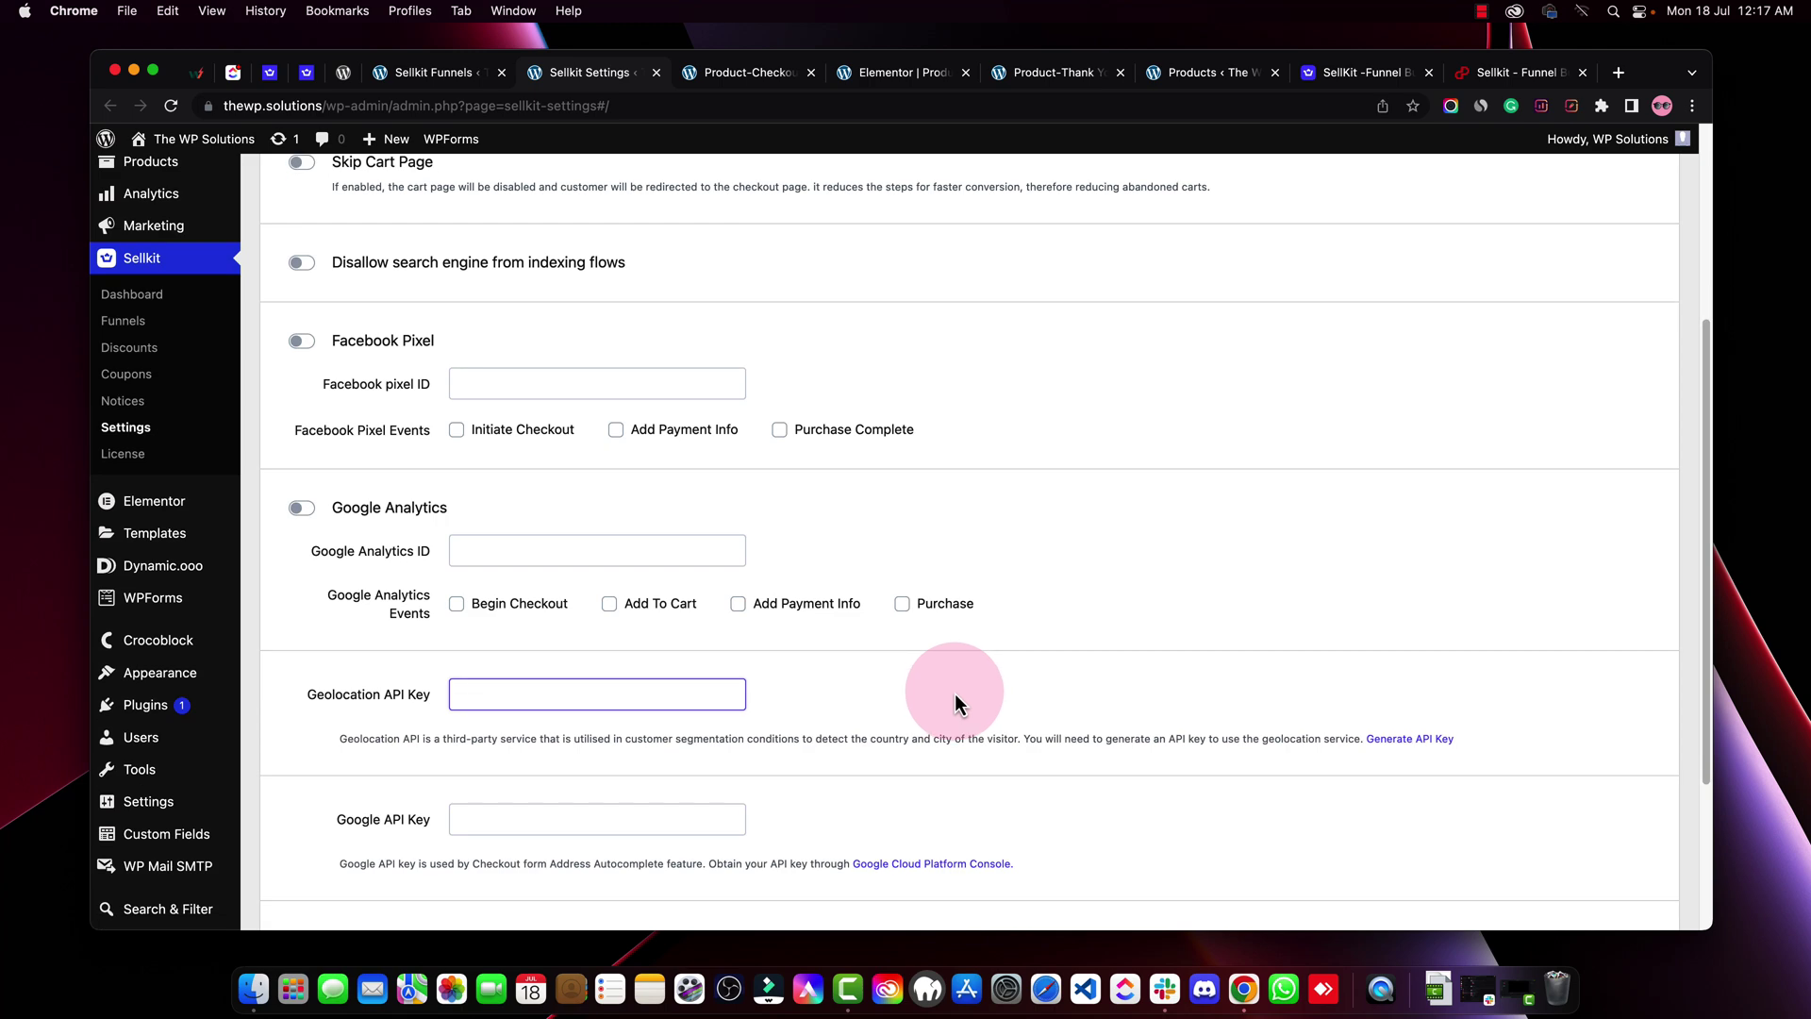
left_click(307, 72)
left_click(269, 71)
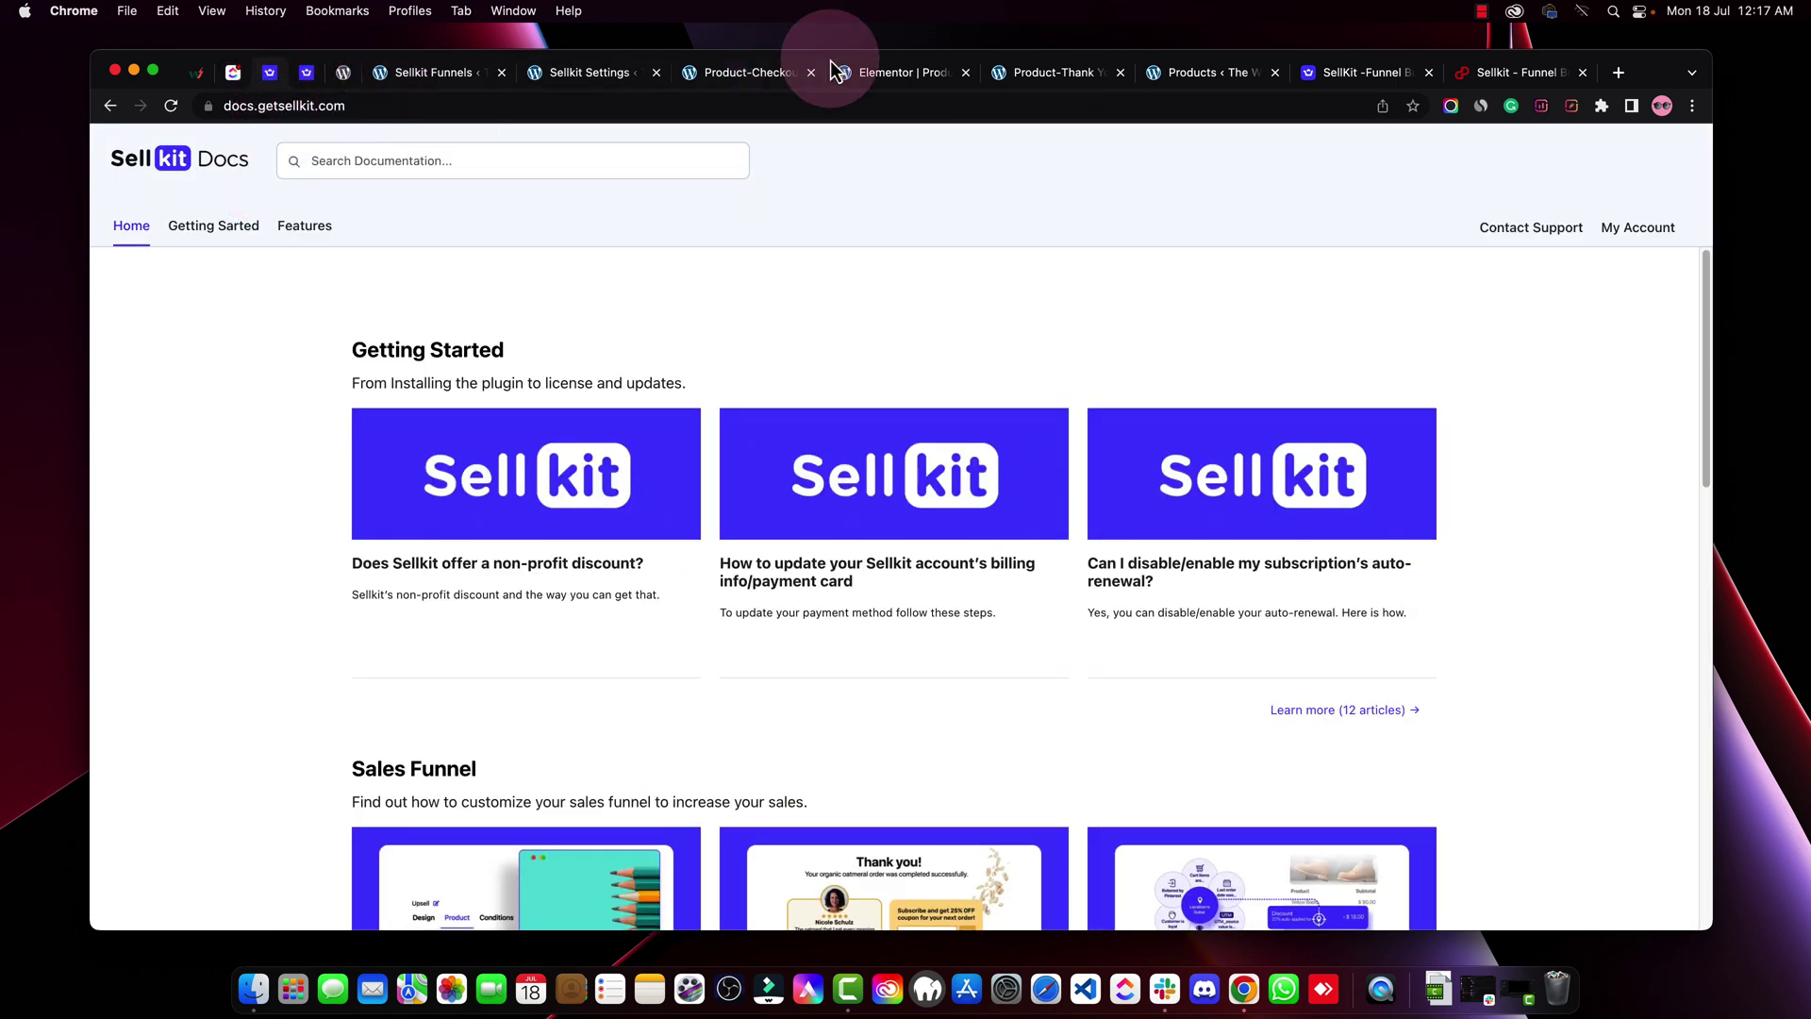
left_click(1356, 76)
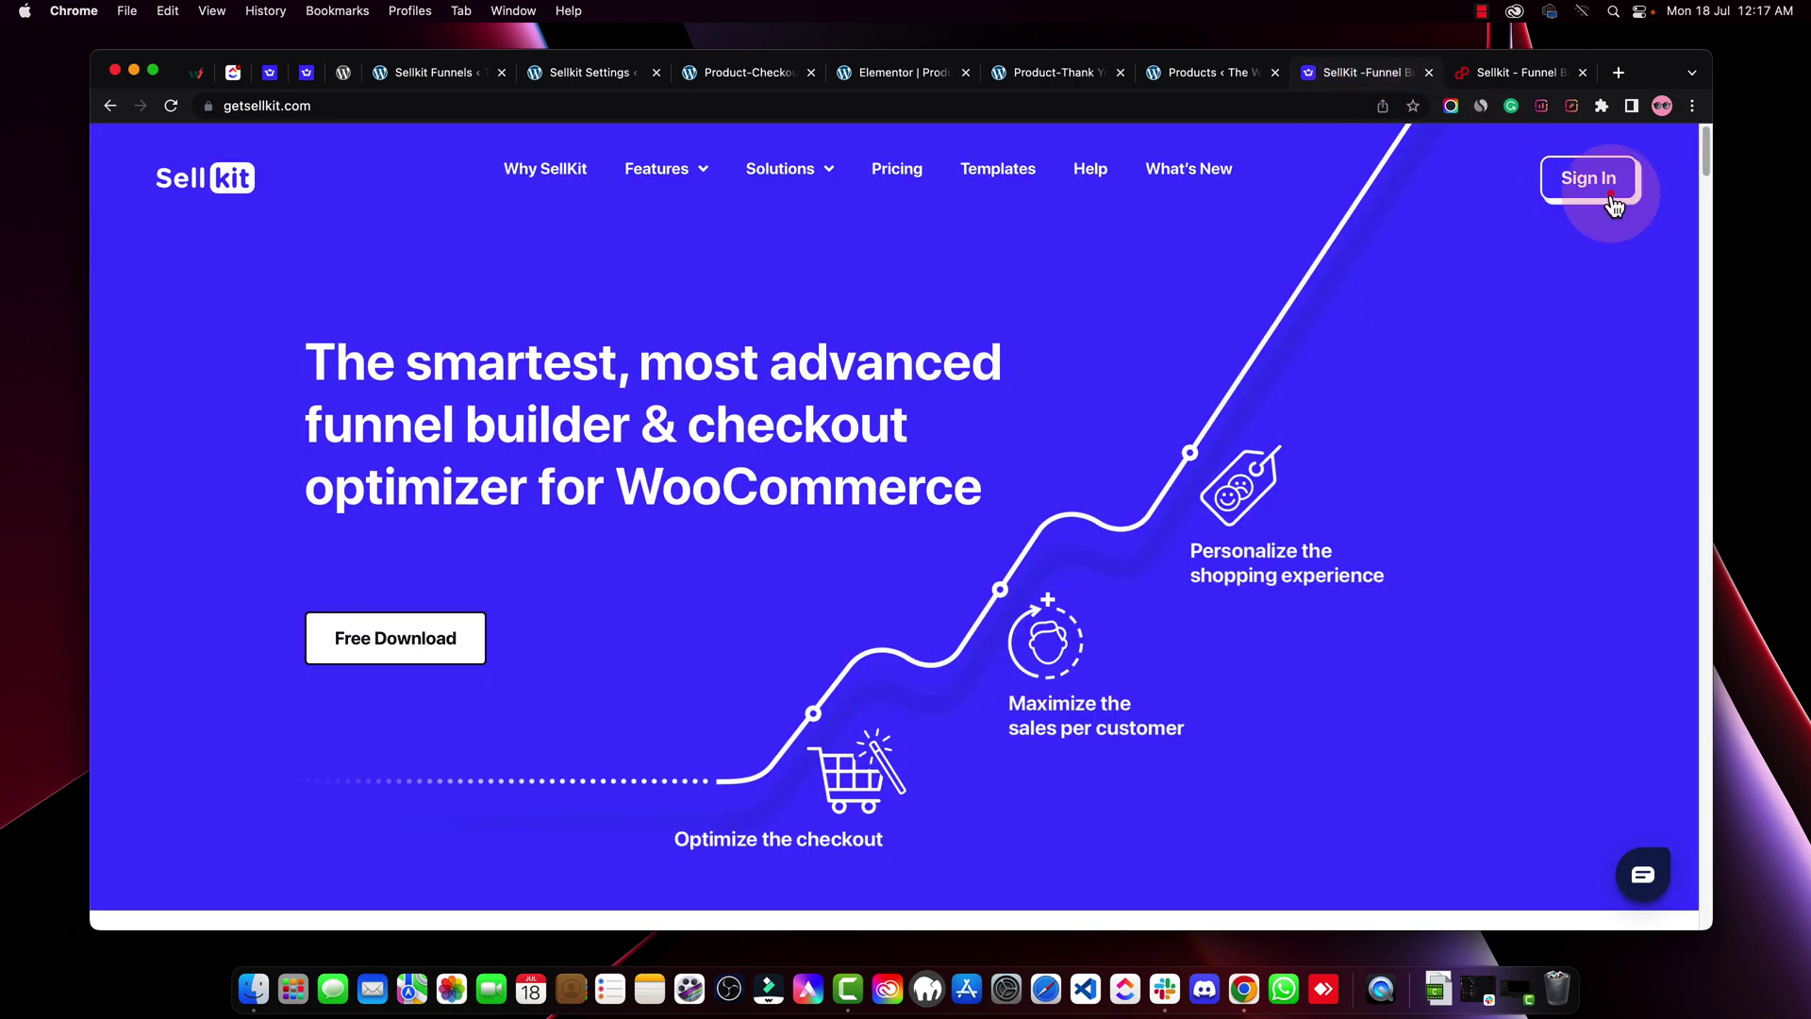
left_click(1209, 75)
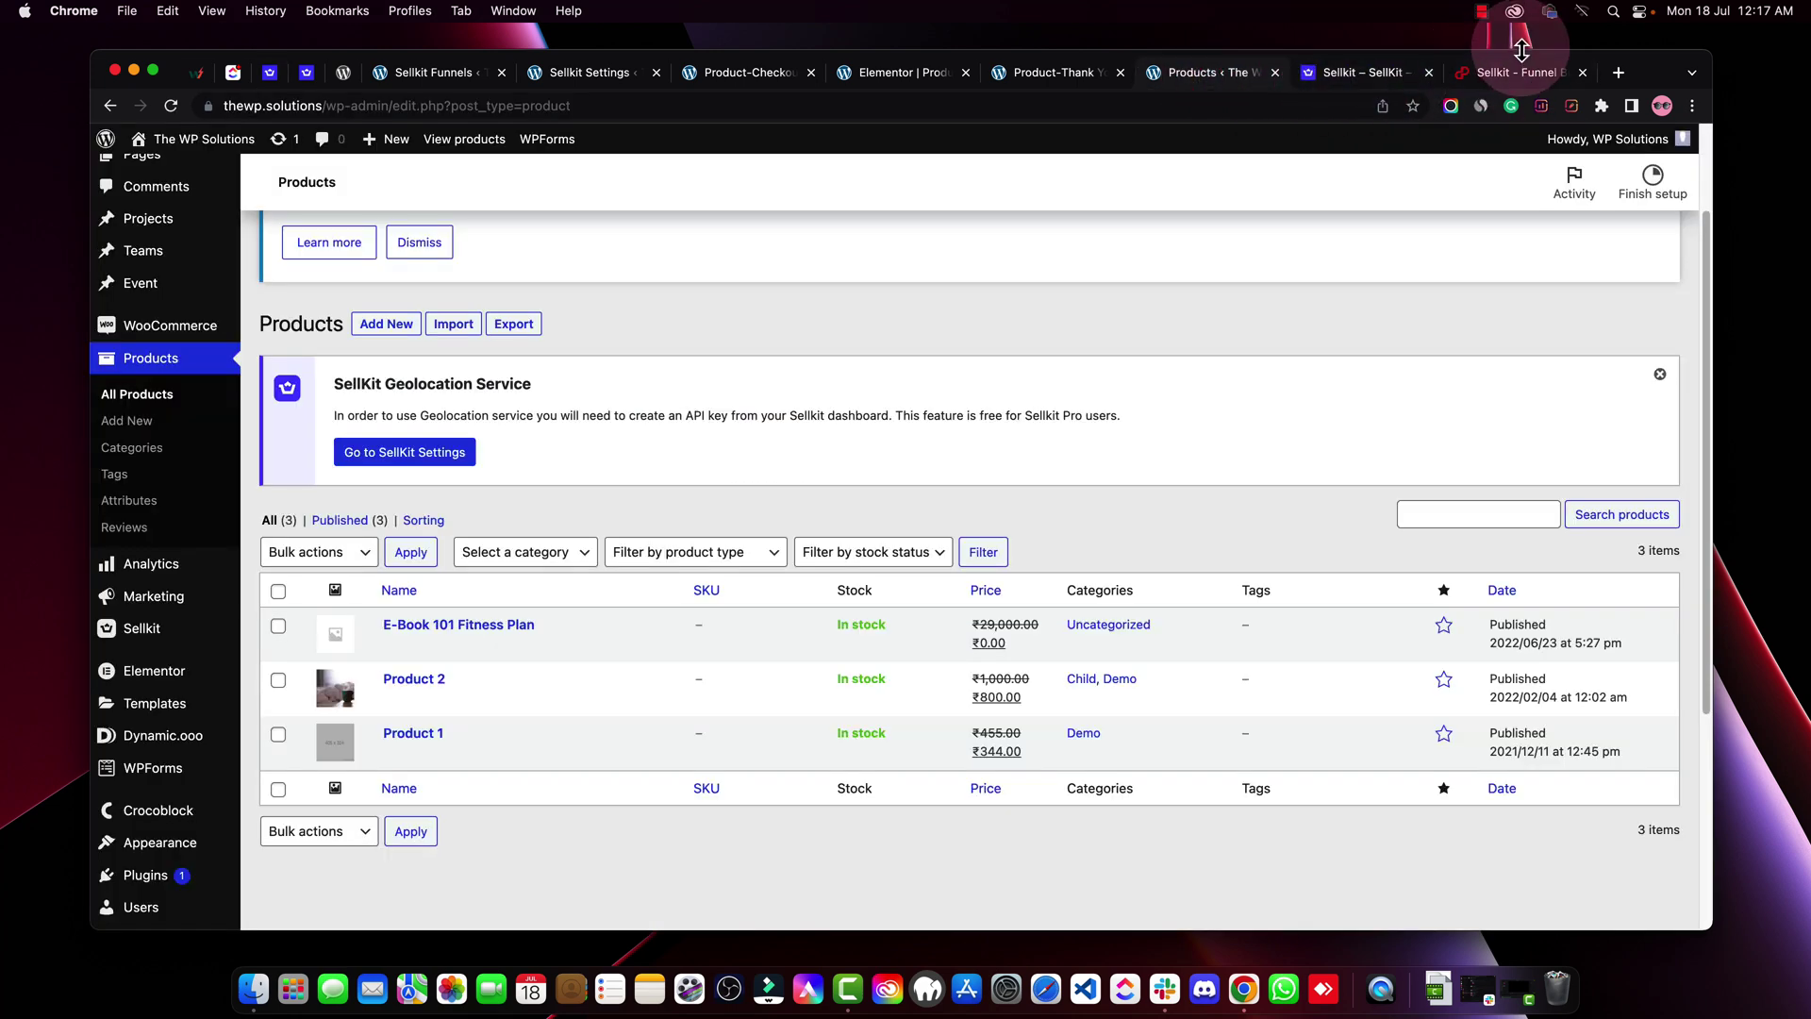
left_click(1482, 10)
left_click(1538, 53)
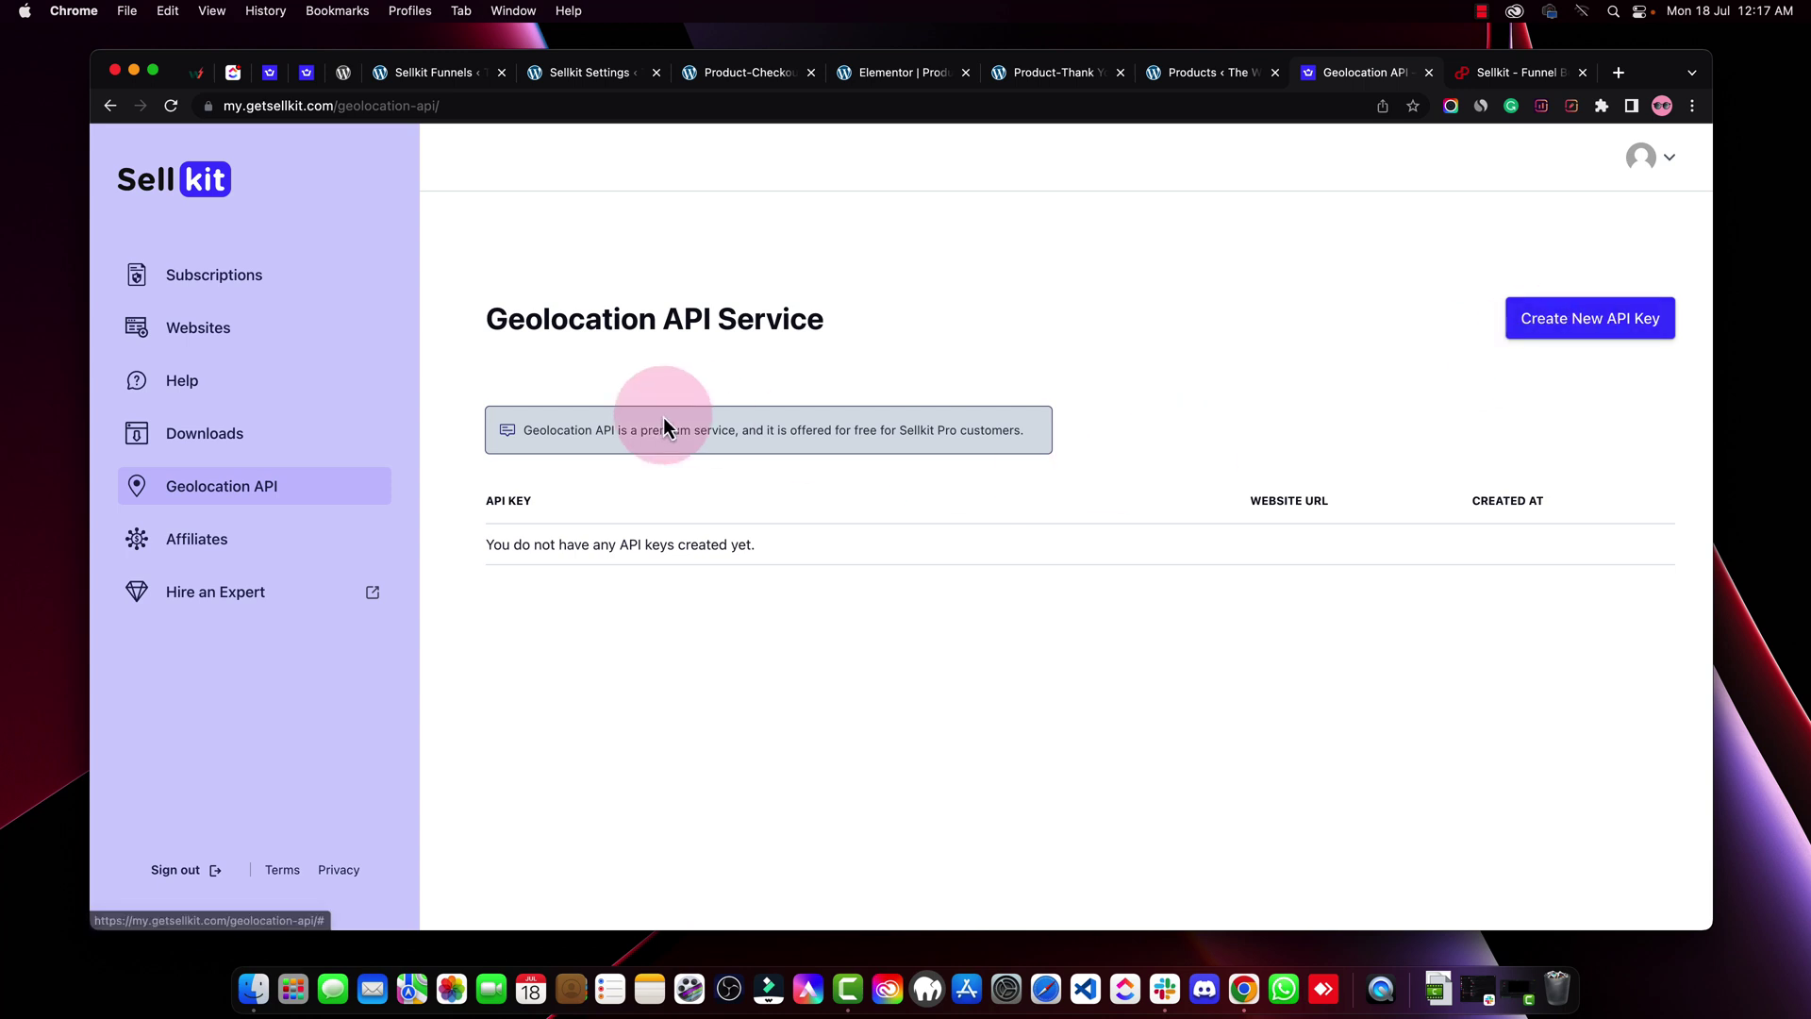
Return to the checkout page editor and examine the checkout form's Coupon, Shipping Fields and Billings Fields settings
left_click(309, 80)
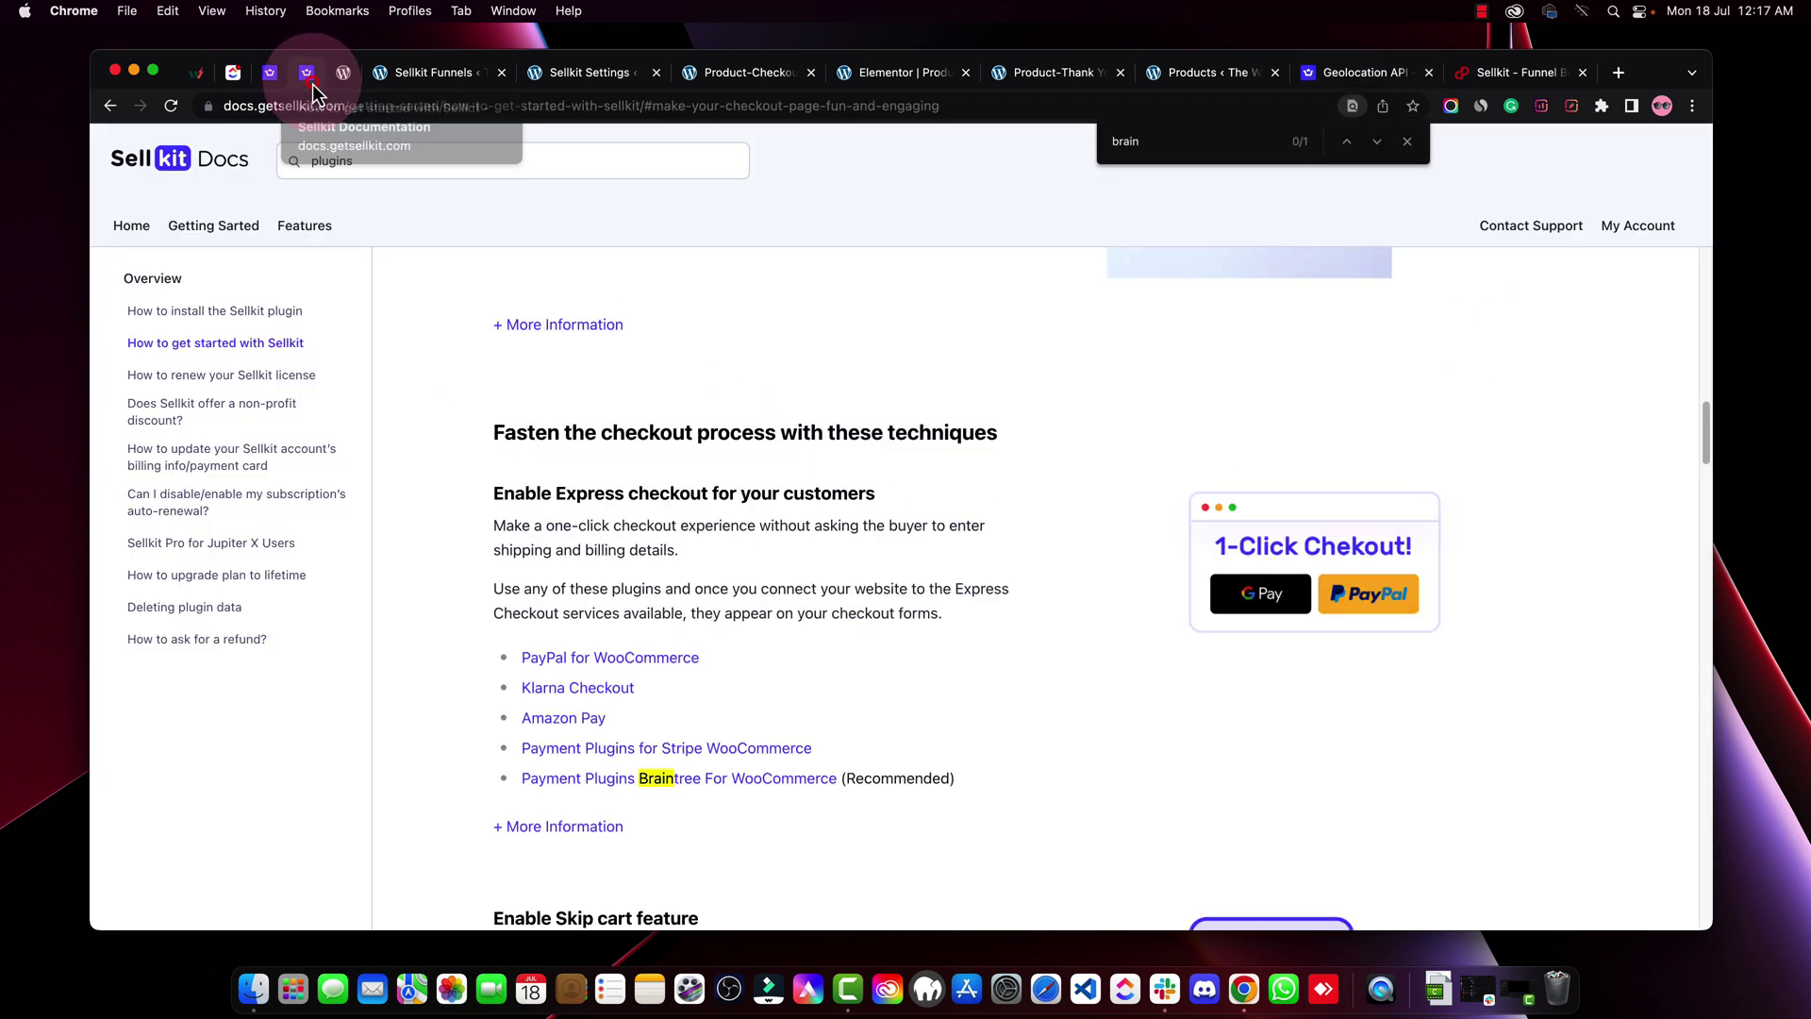
left_click(345, 75)
left_click(448, 83)
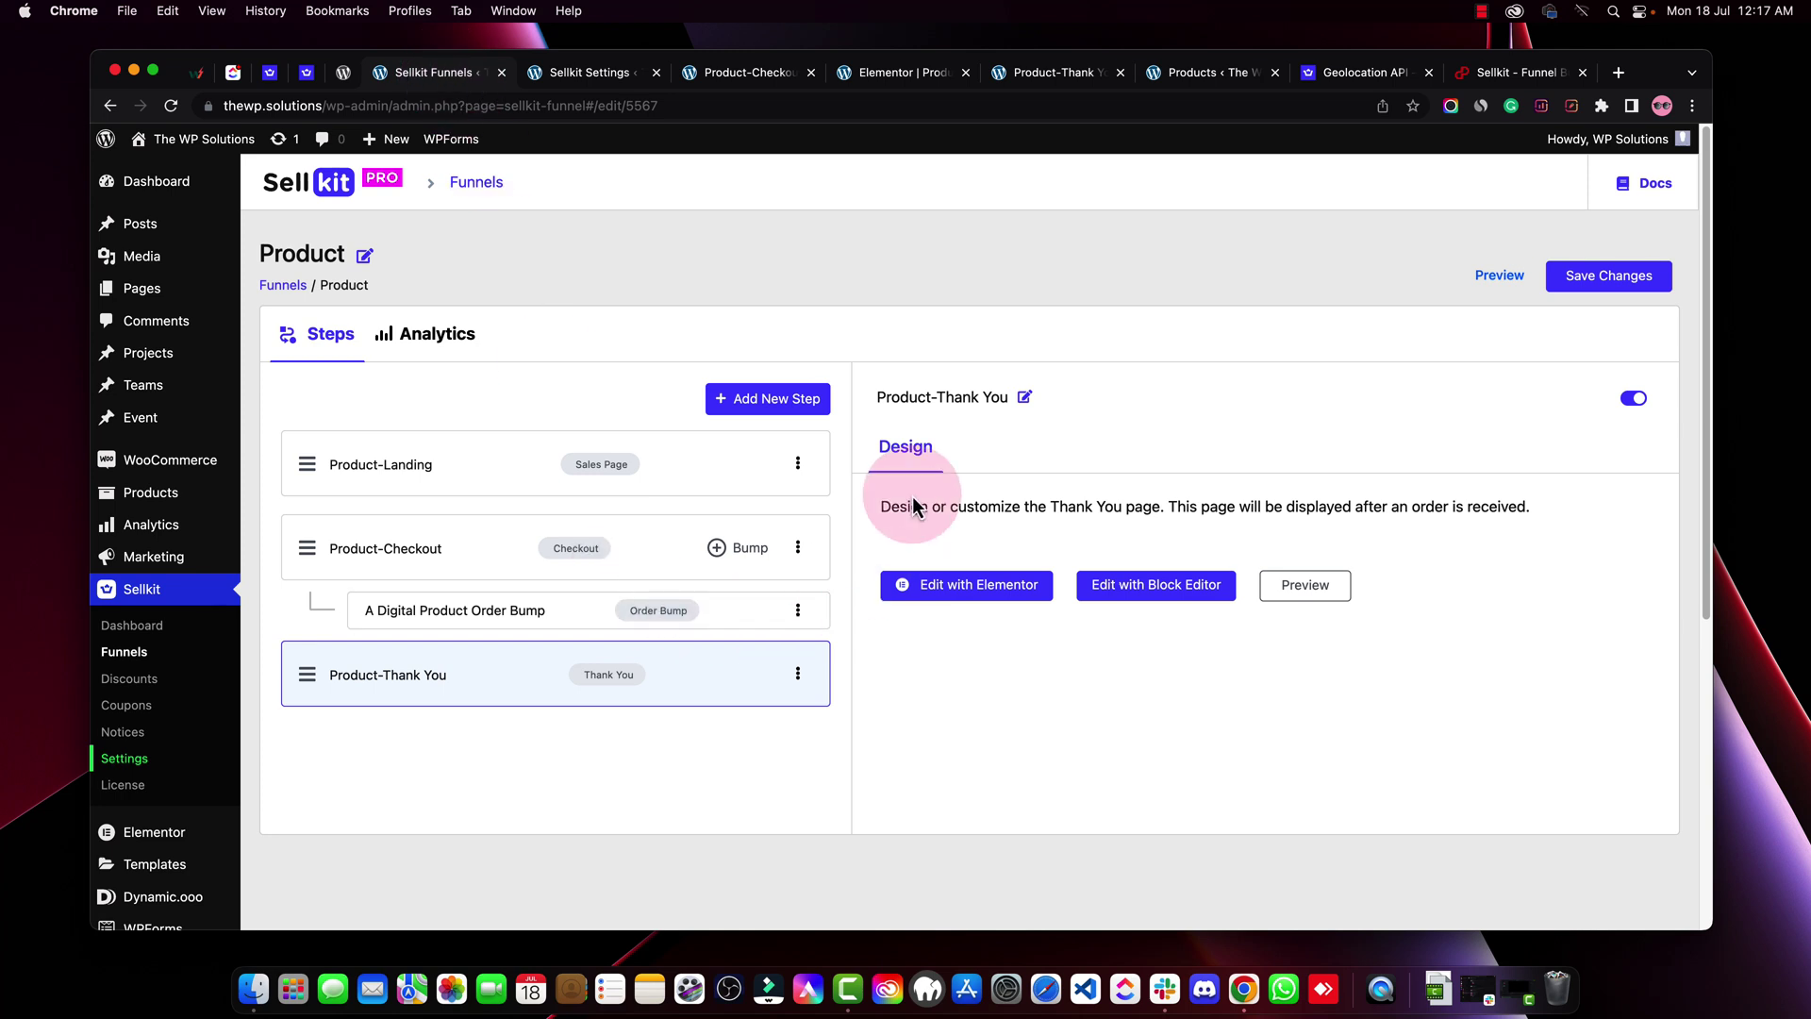
left_click(596, 72)
left_click(925, 76)
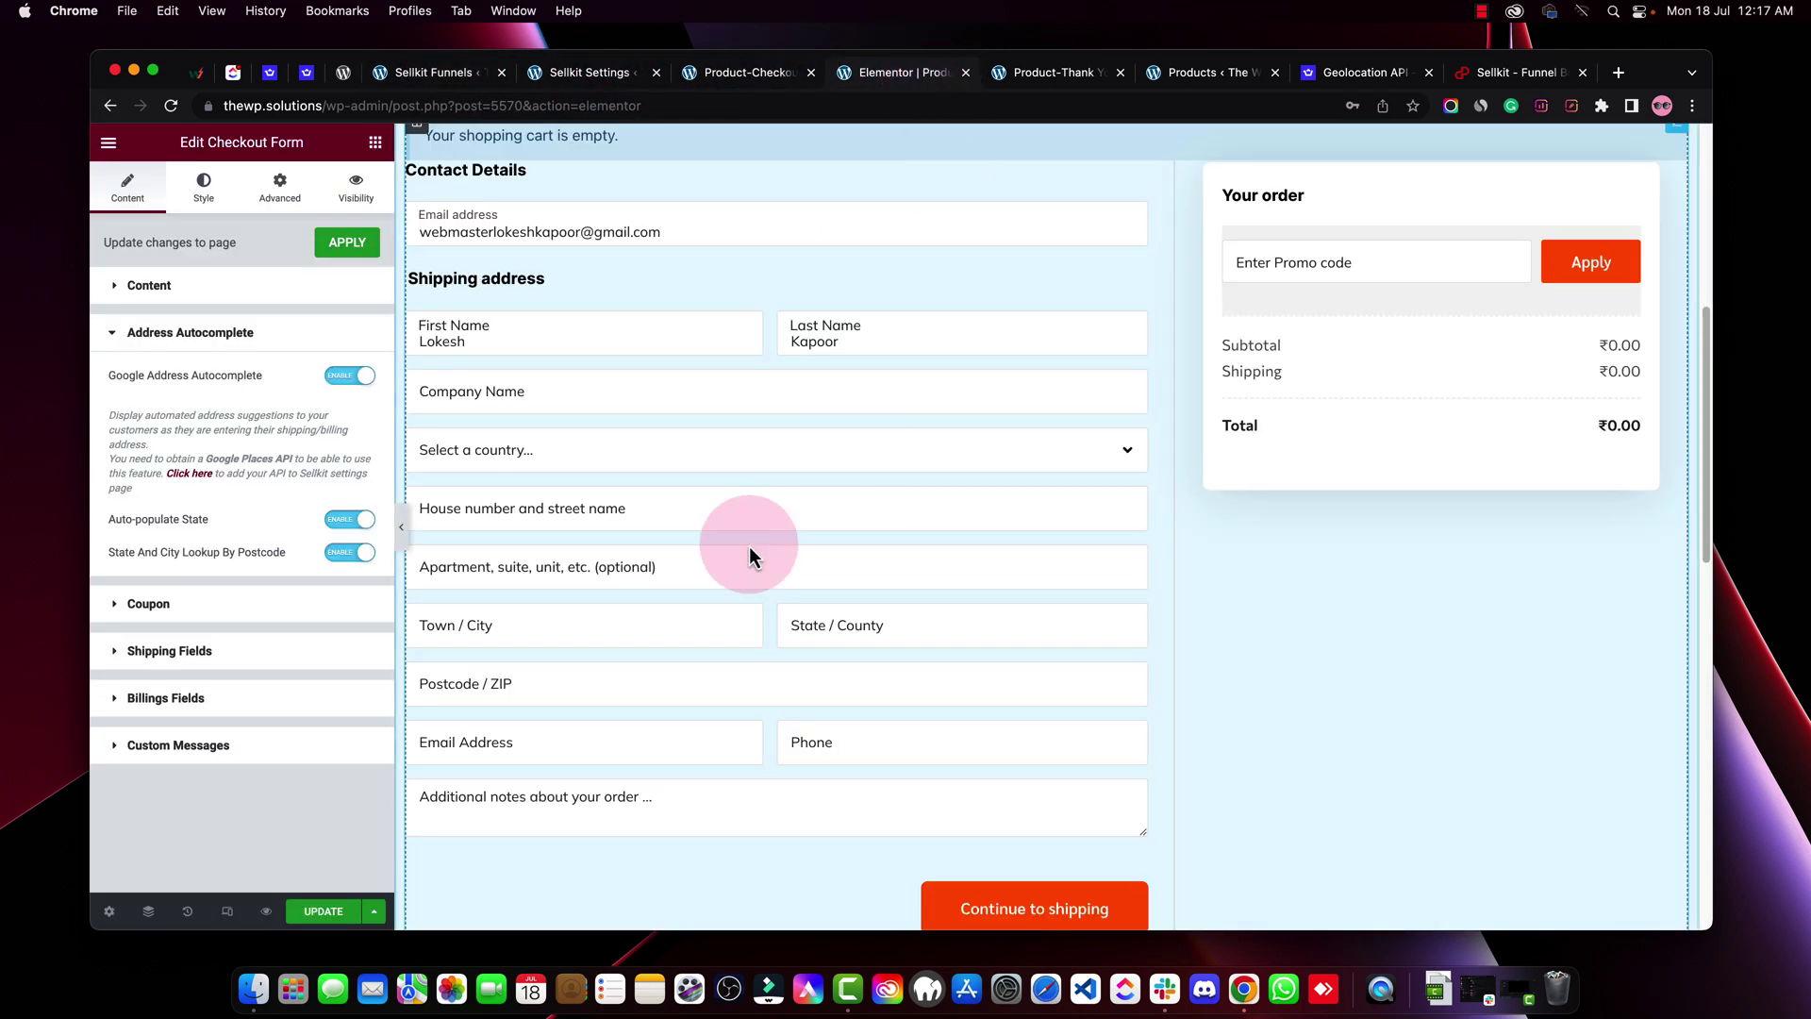
left_click(253, 604)
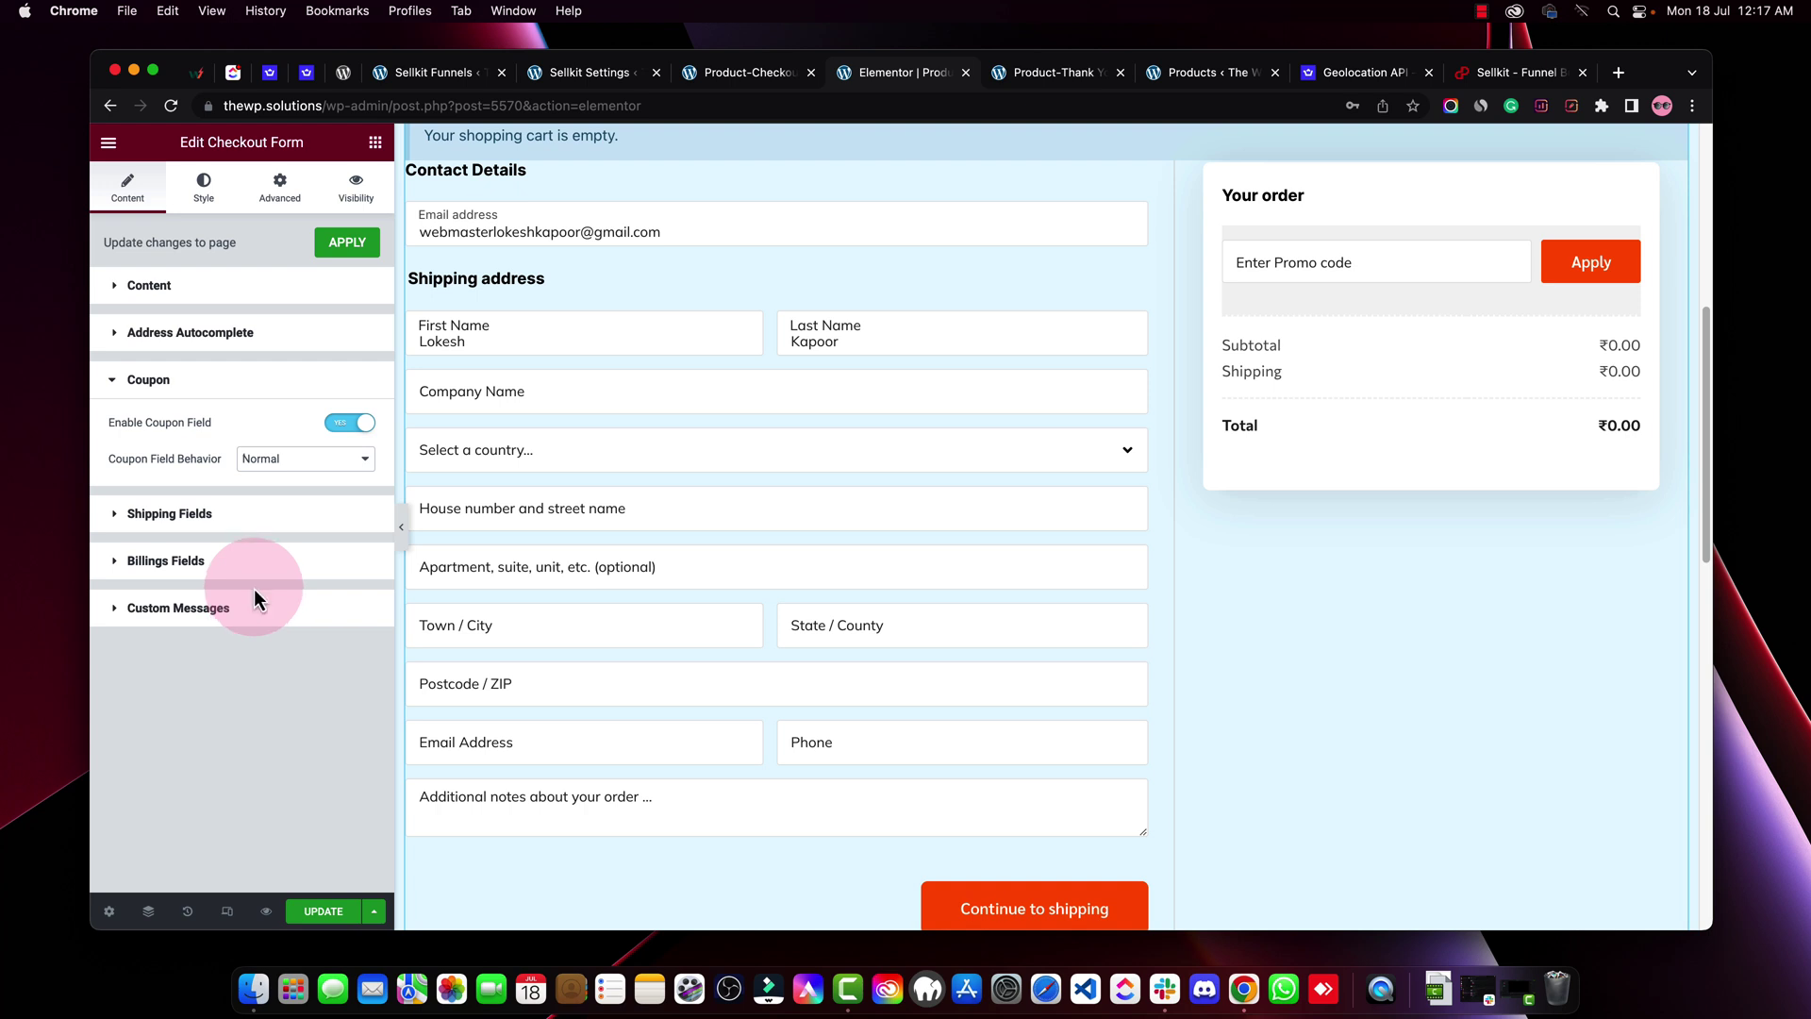
left_click(265, 521)
scroll(261, 446, "down", 4)
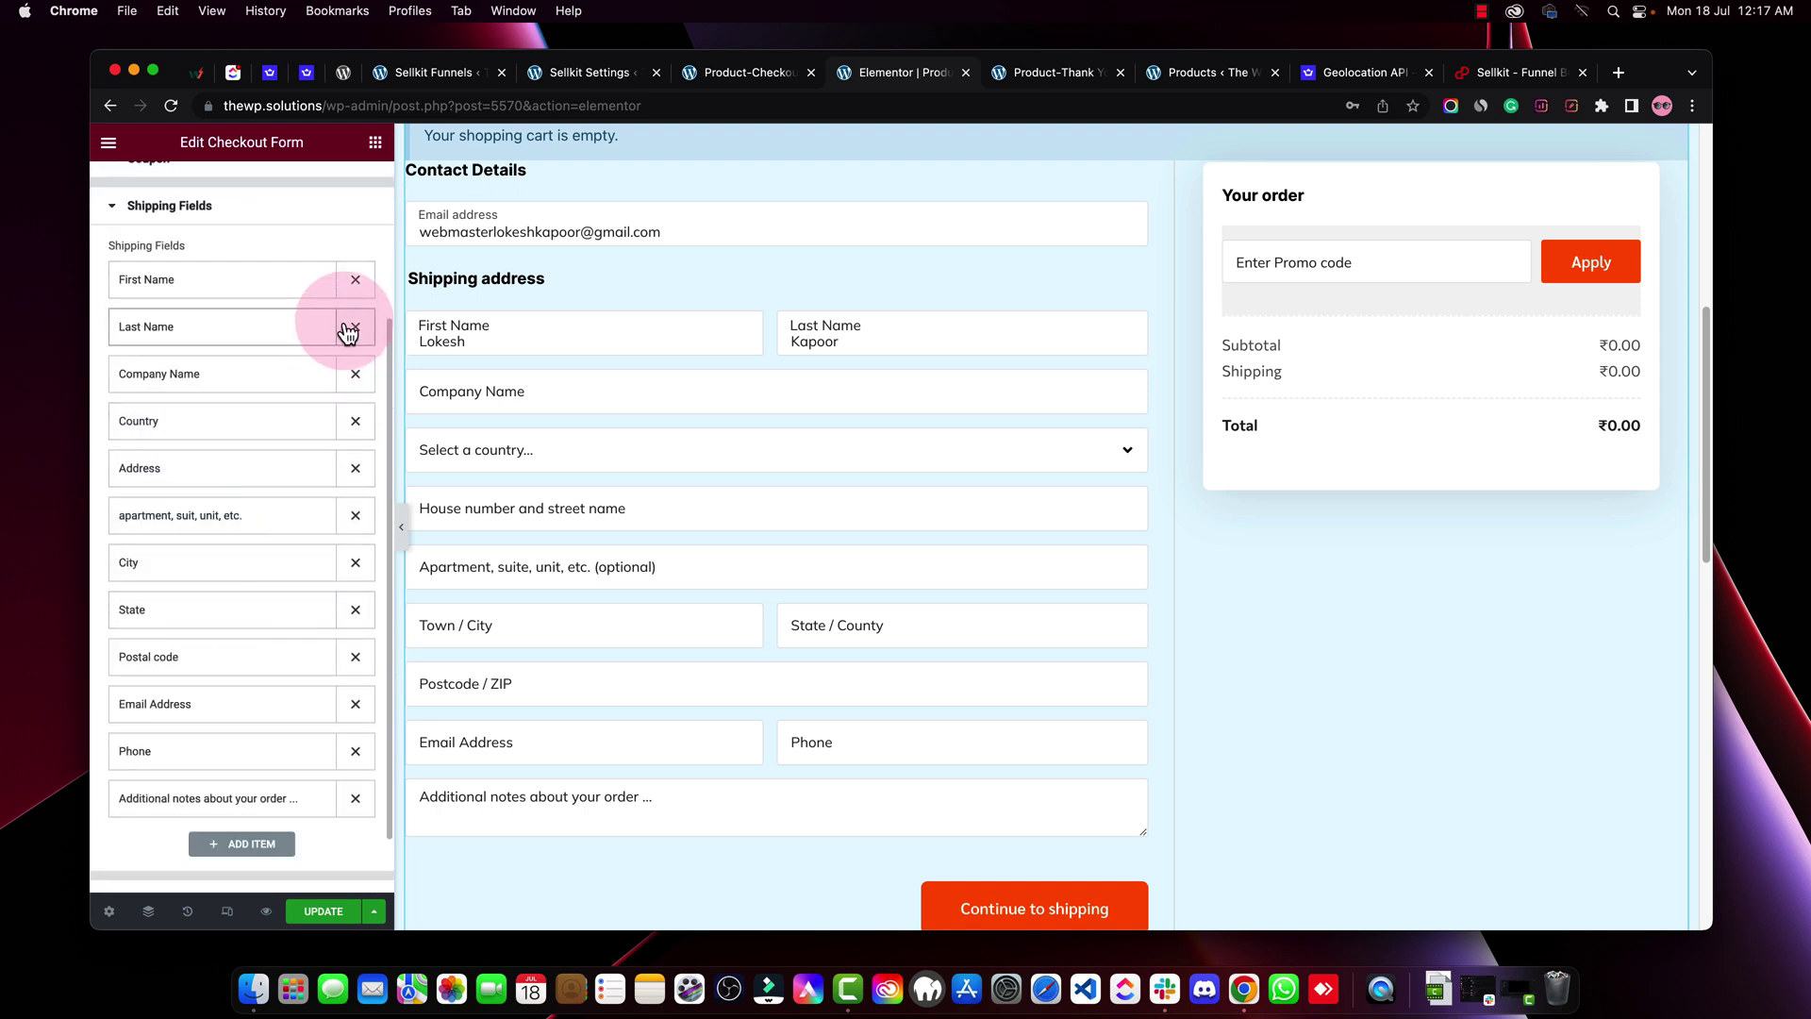
scroll(303, 768, "down", 2)
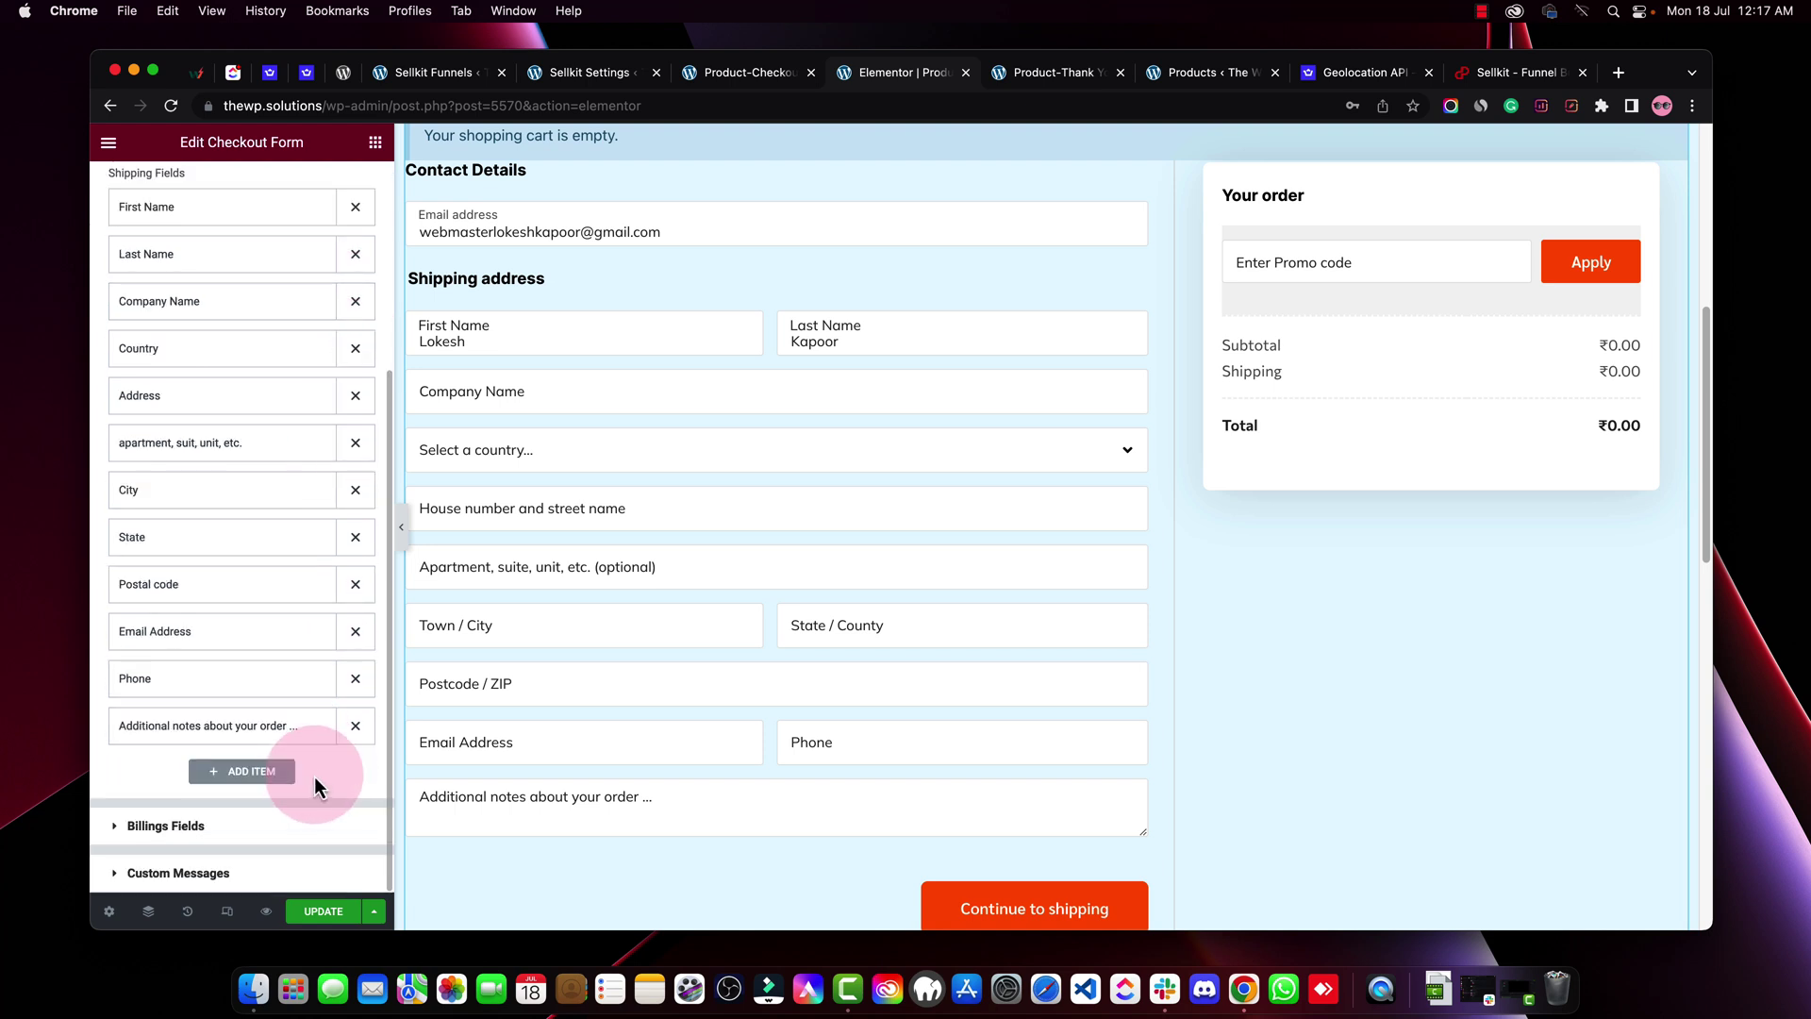
left_click(211, 837)
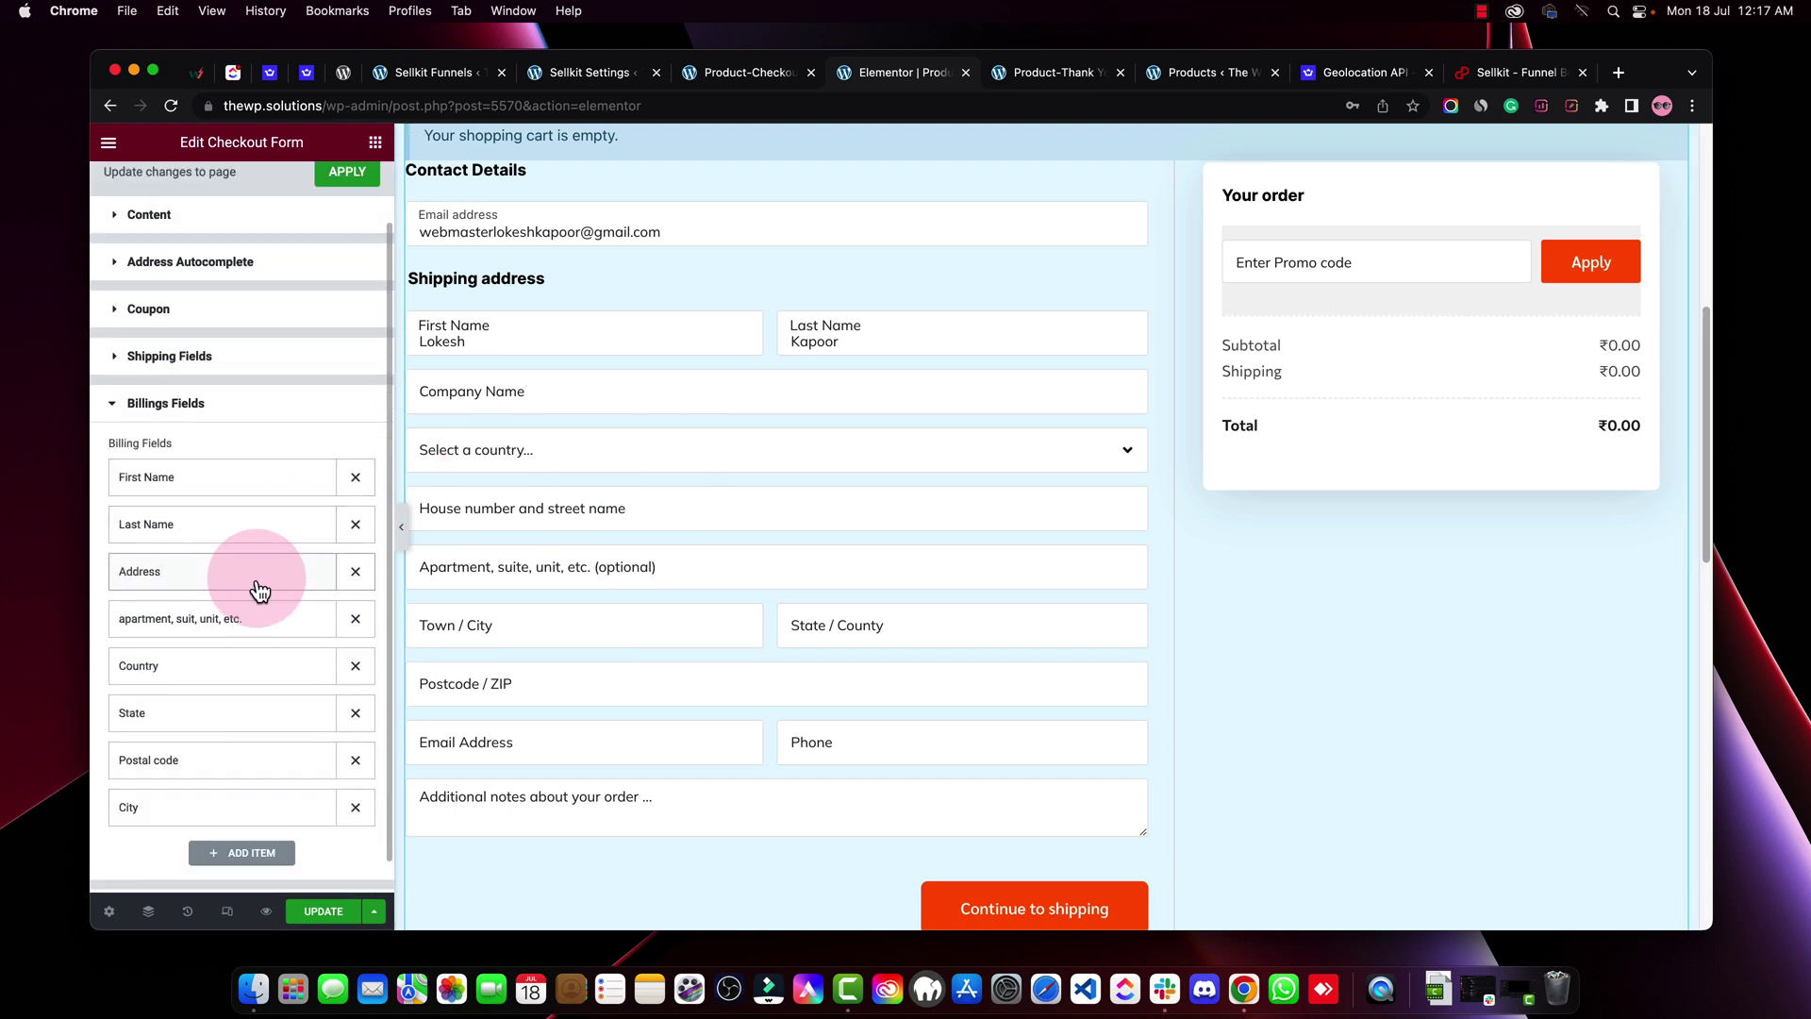
Examine the checkout form's Custom Messages settings and update the checkout page
scroll(257, 592, "down", 1)
left_click(200, 873)
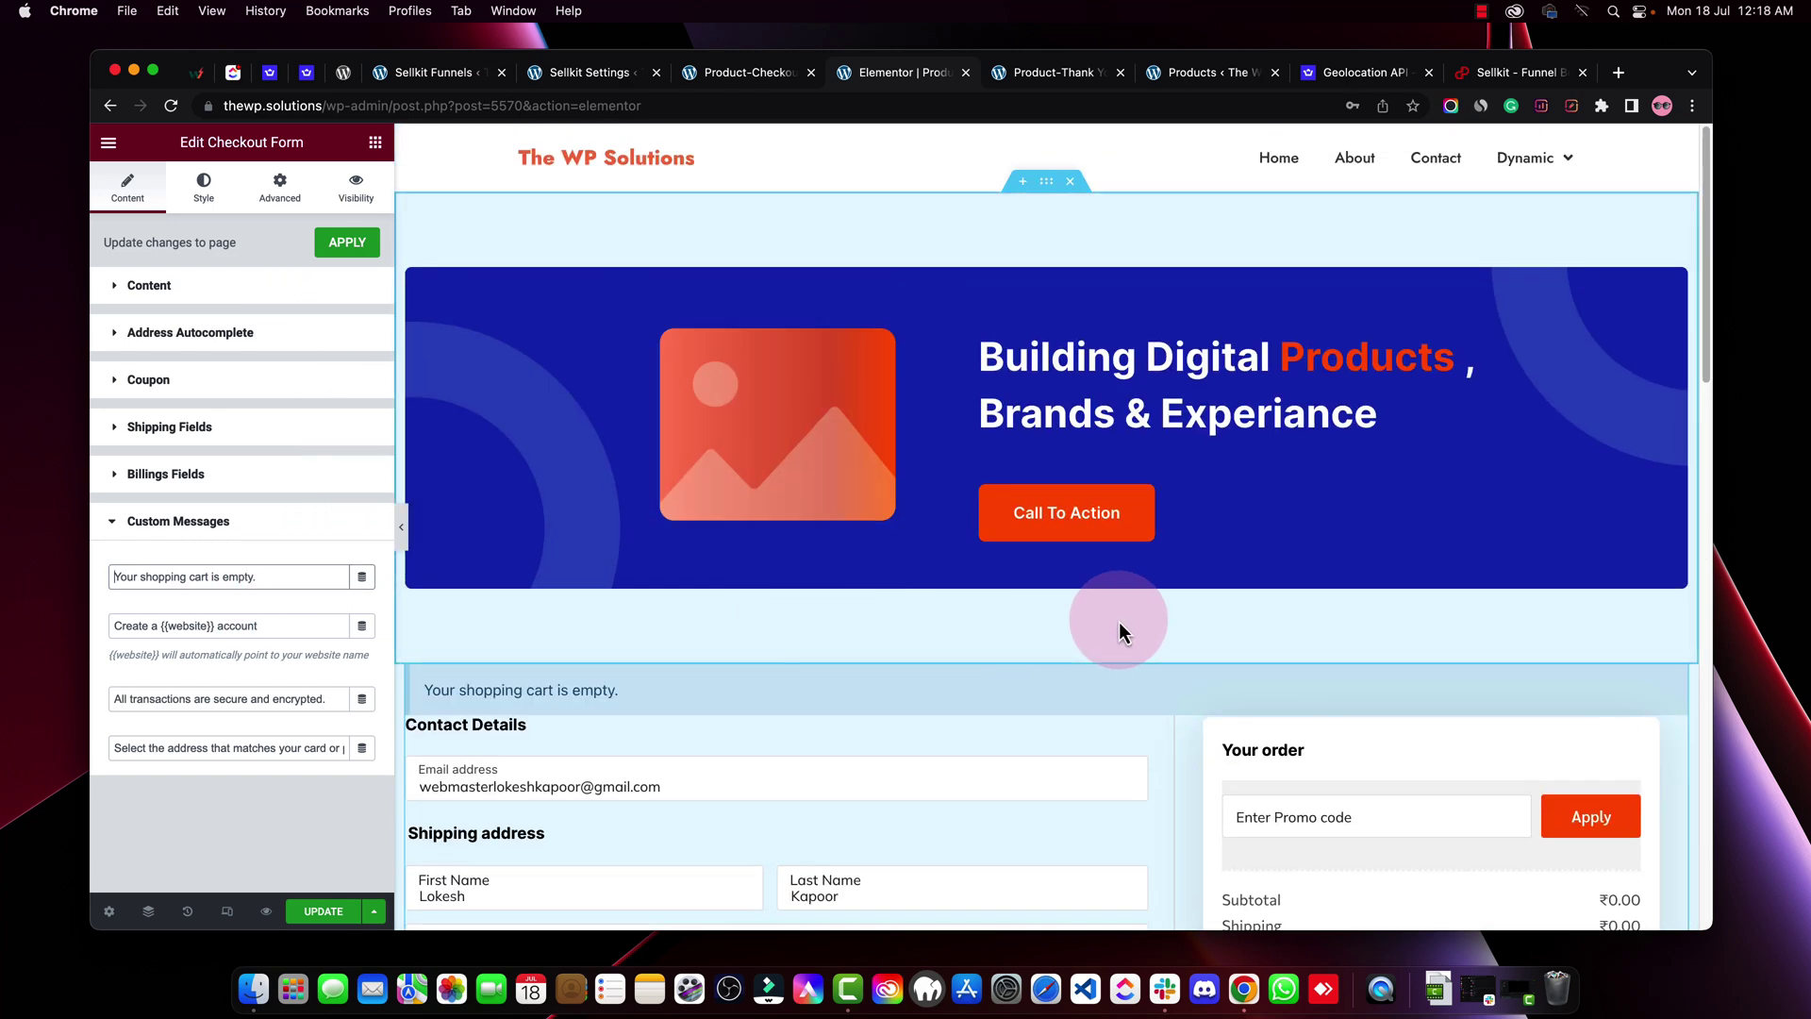
left_click(490, 484)
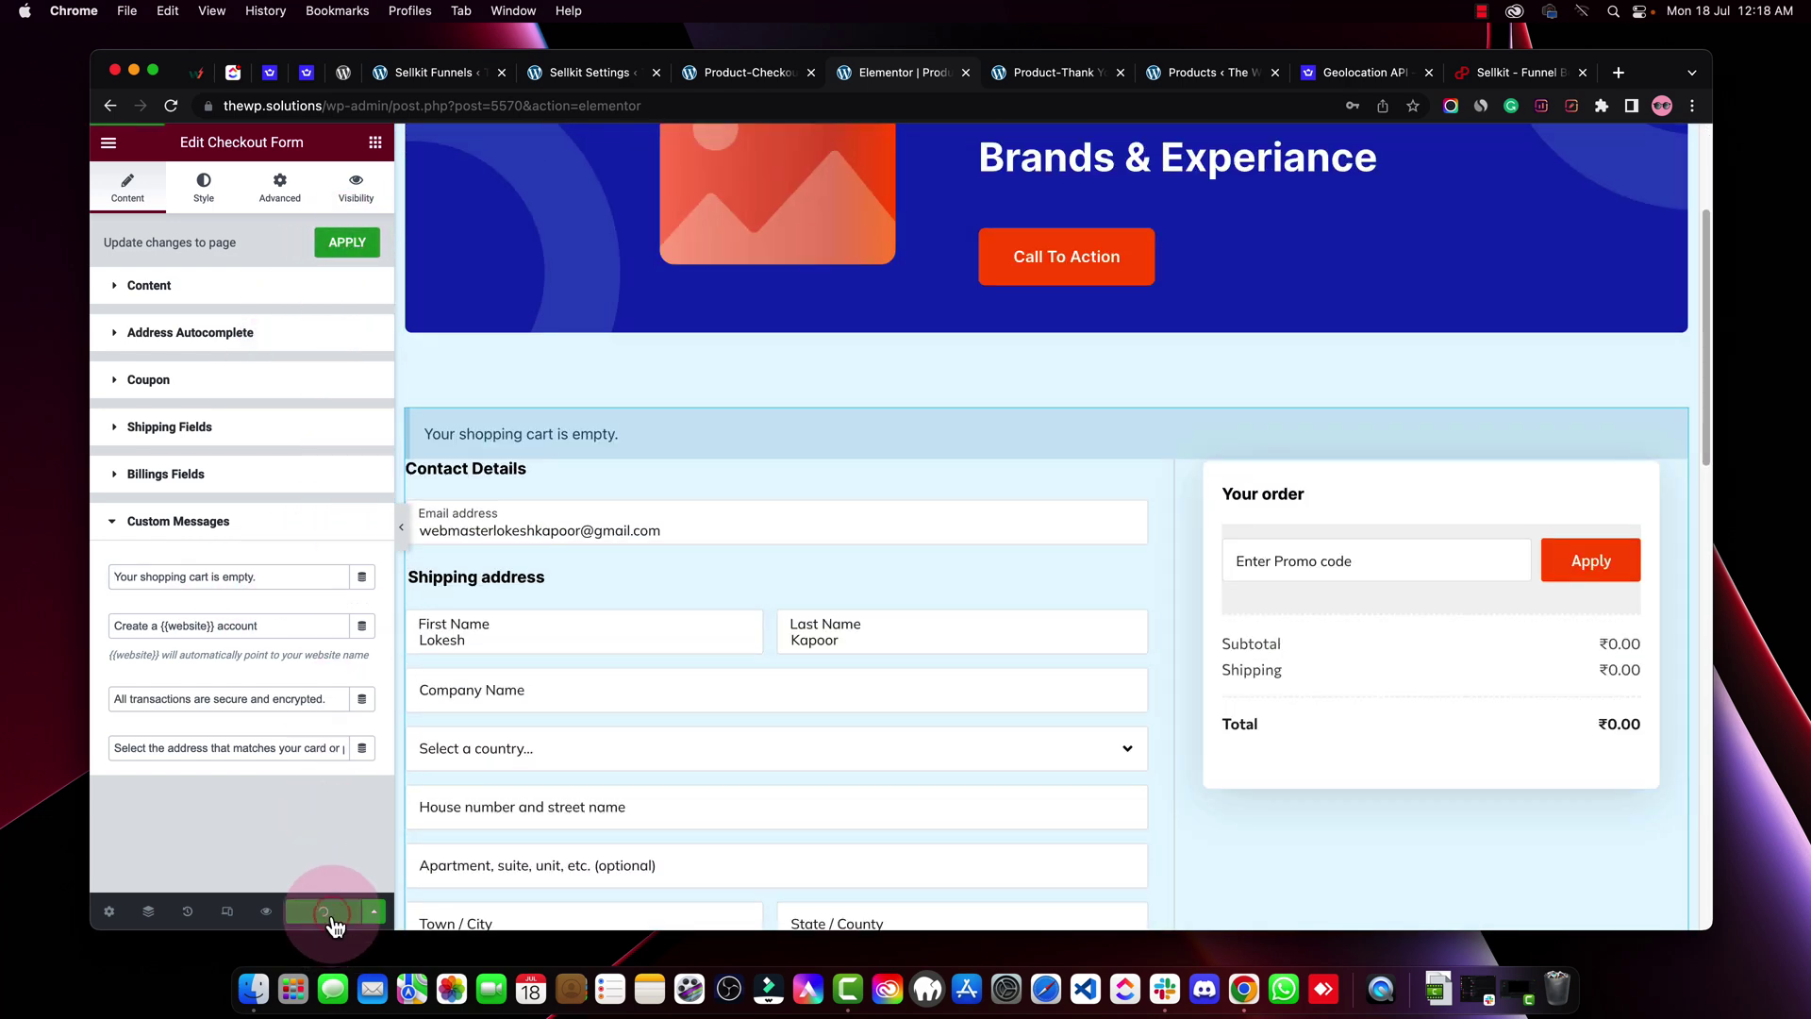
Open the Sellkit funnels list in the settings tab, return to the Product funnel's steps and save the funnel
left_click(716, 81)
left_click(562, 77)
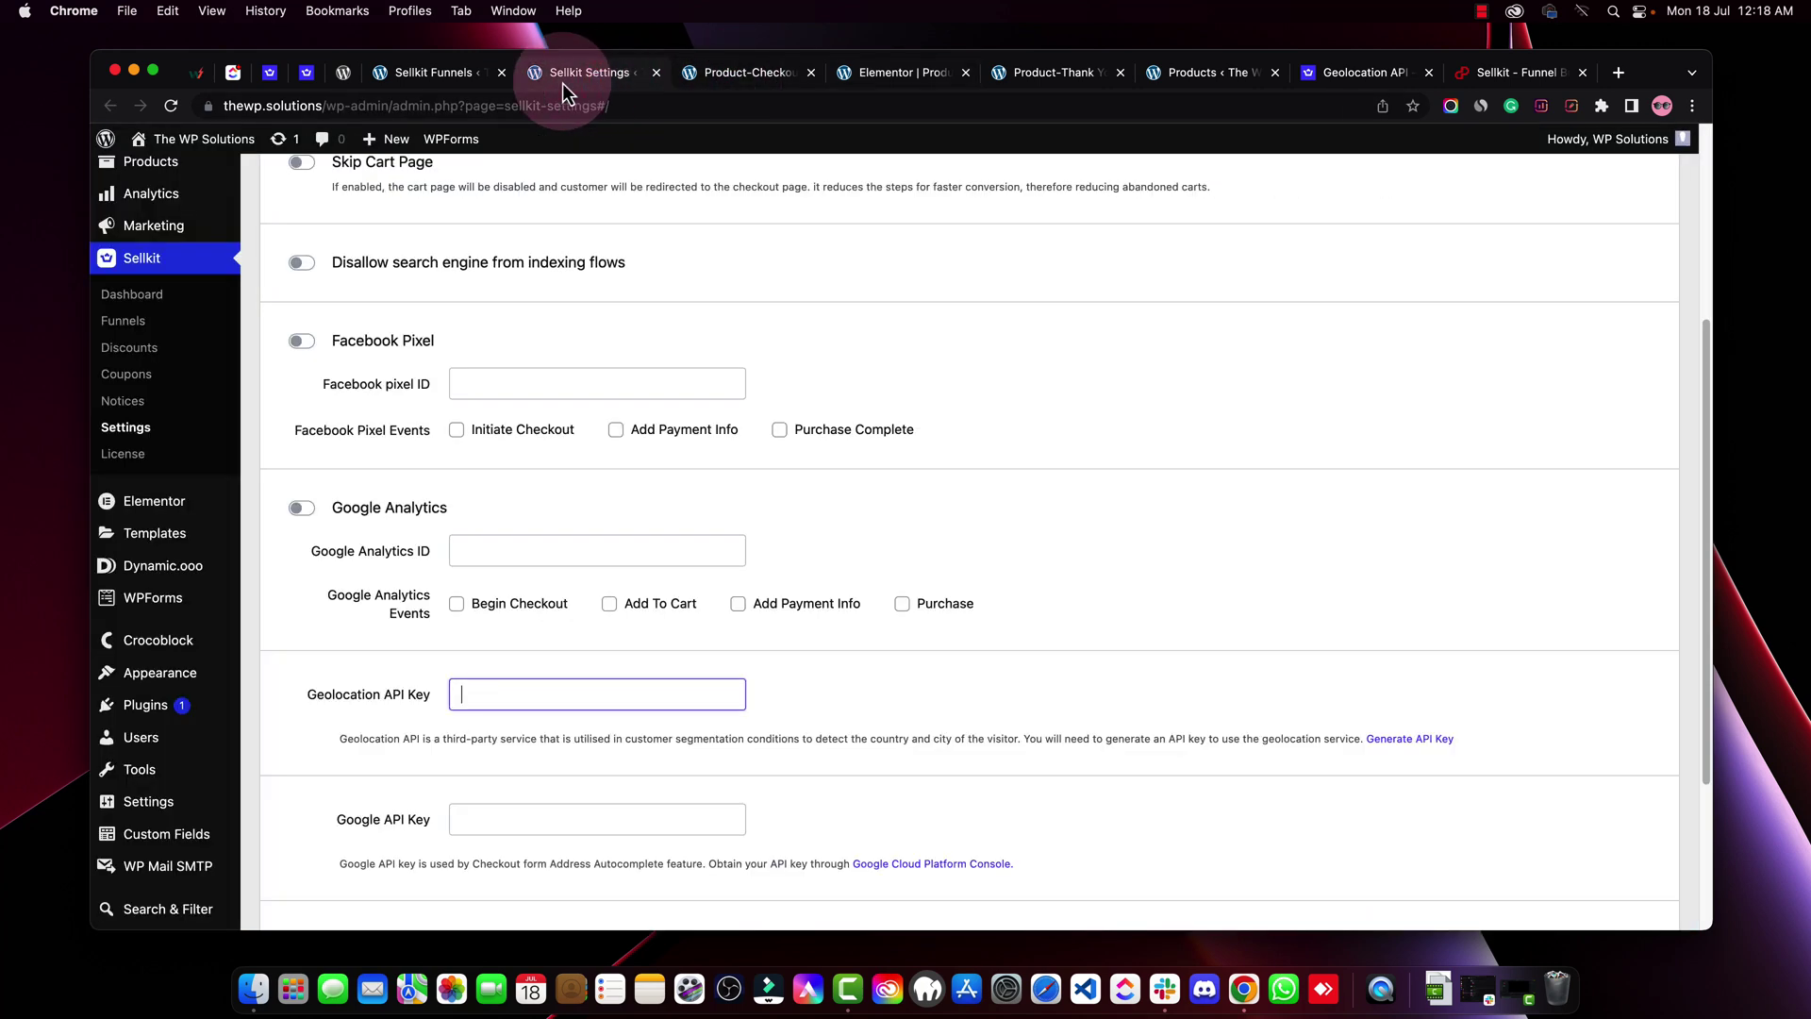
left_click(467, 83)
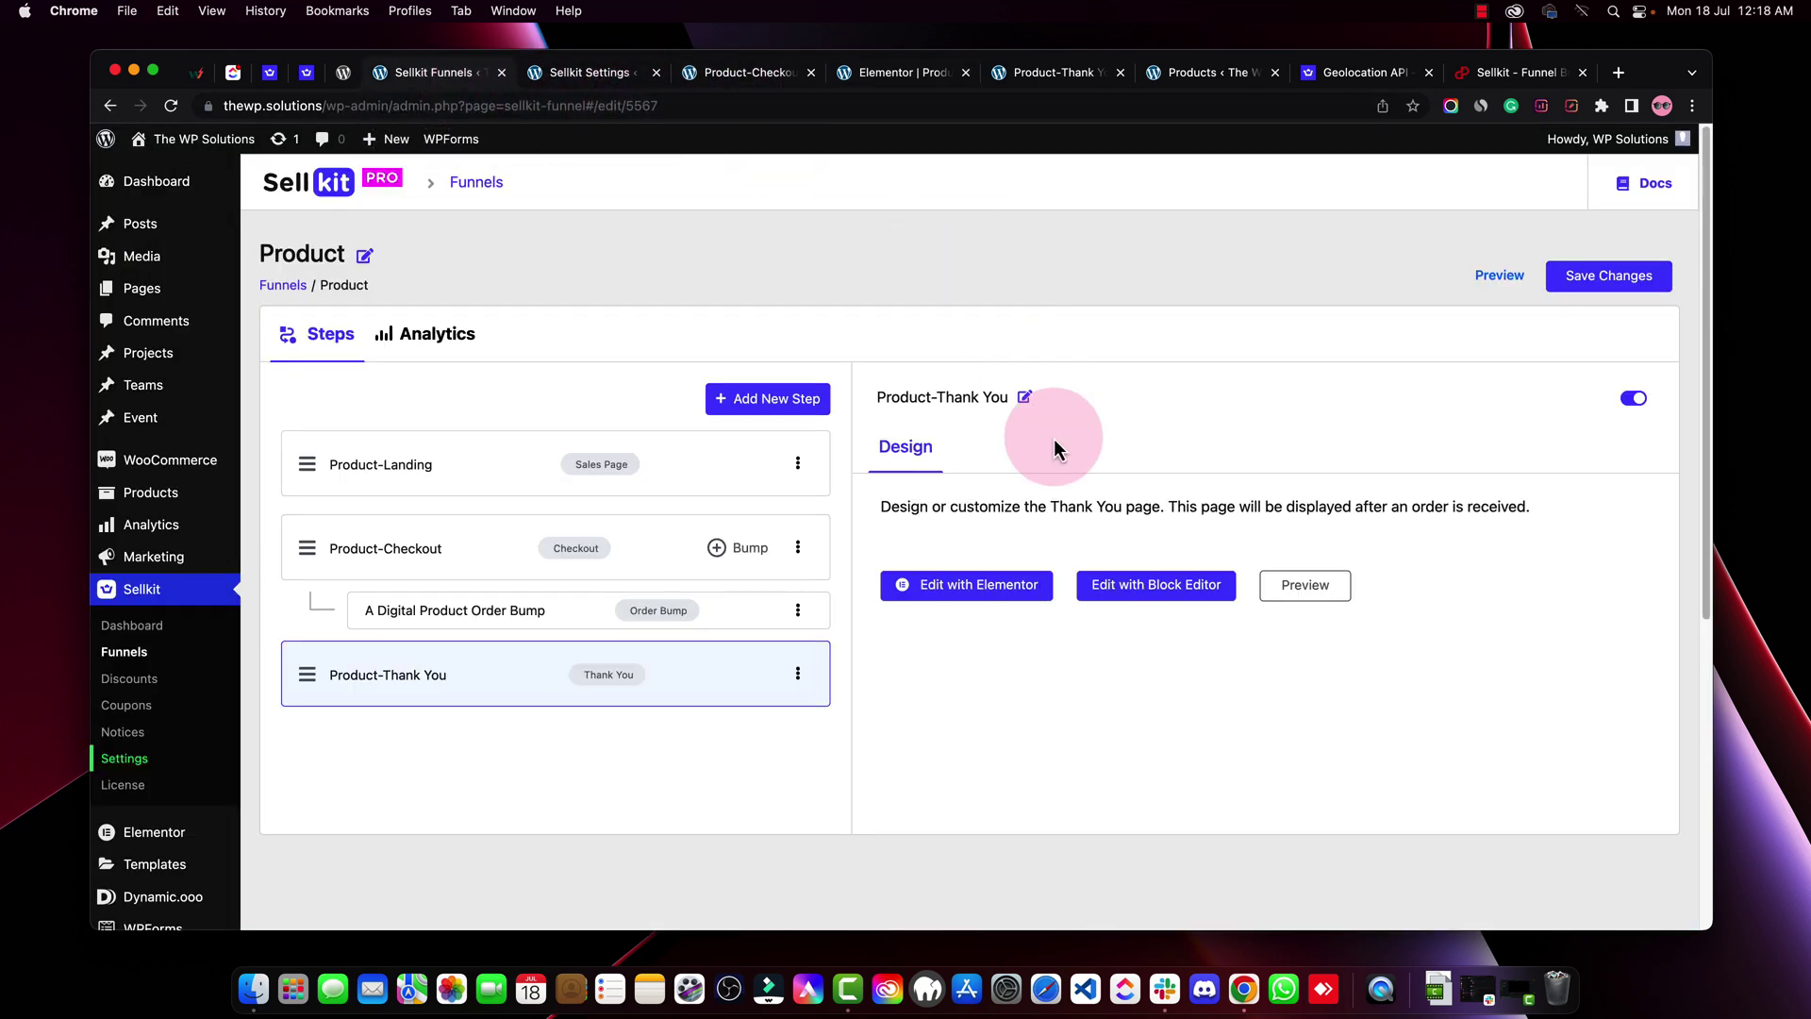
left_click(1014, 73)
left_click(746, 73)
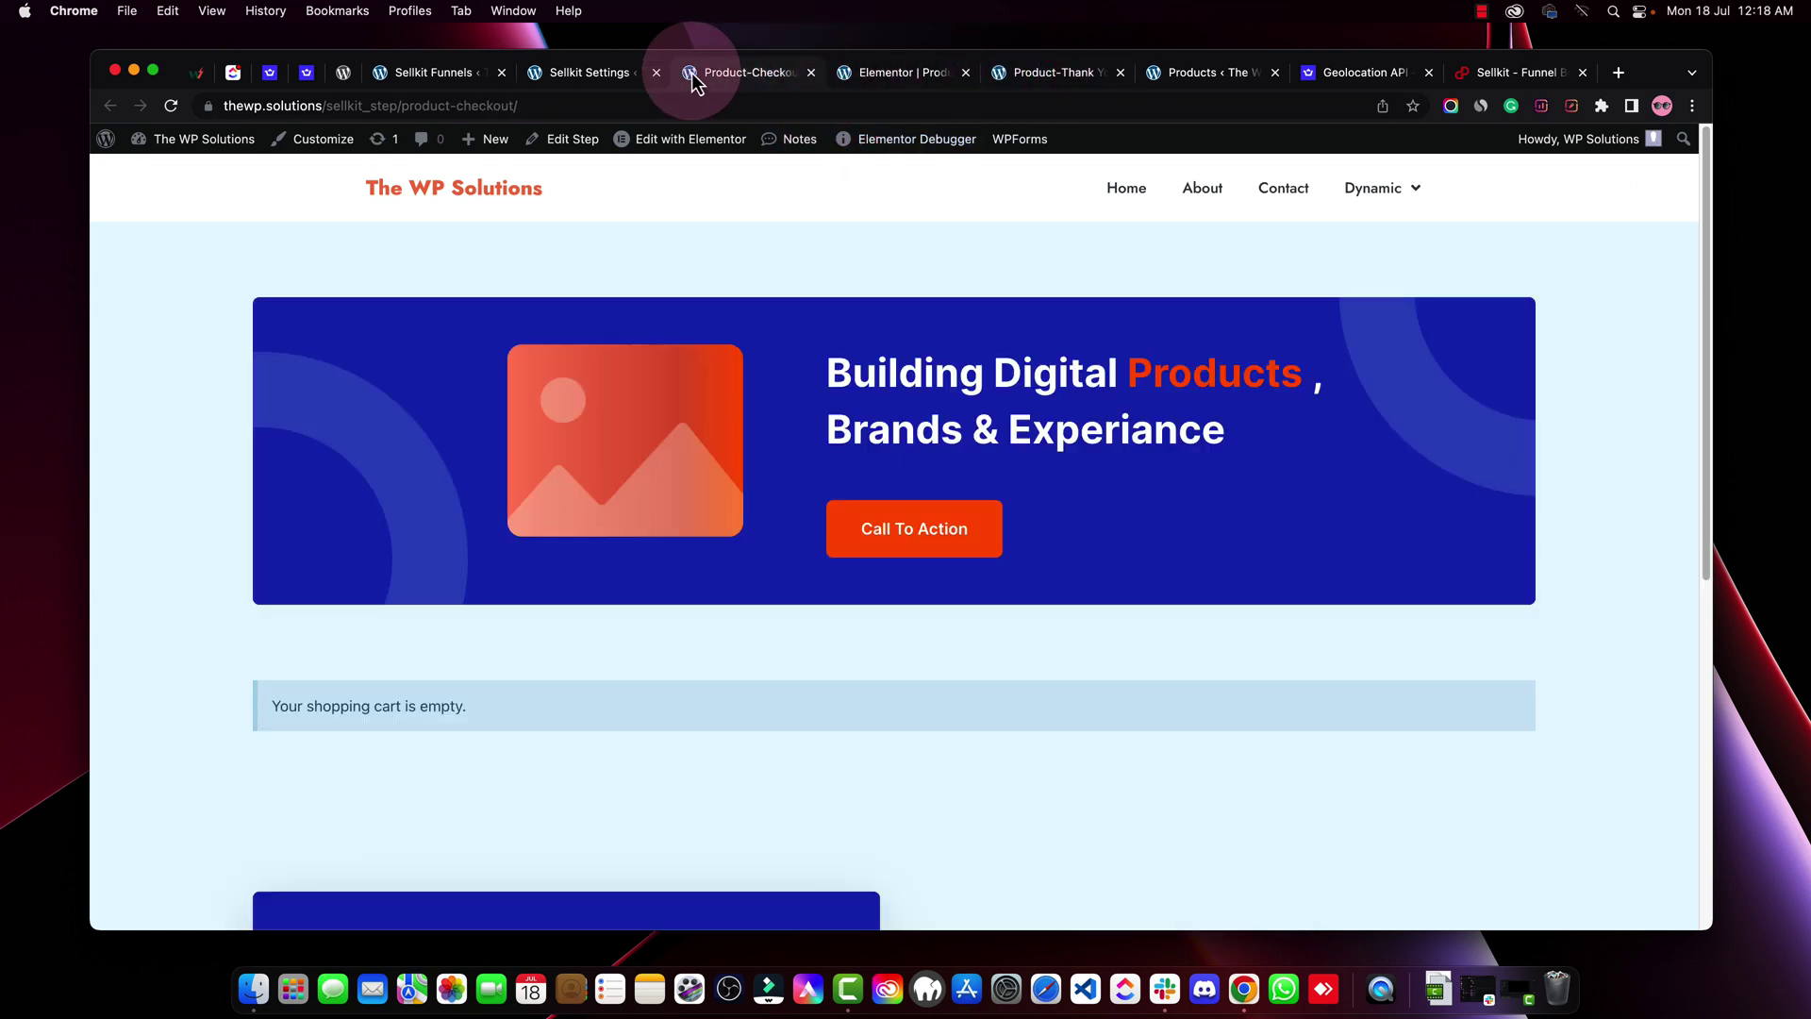
left_click(577, 74)
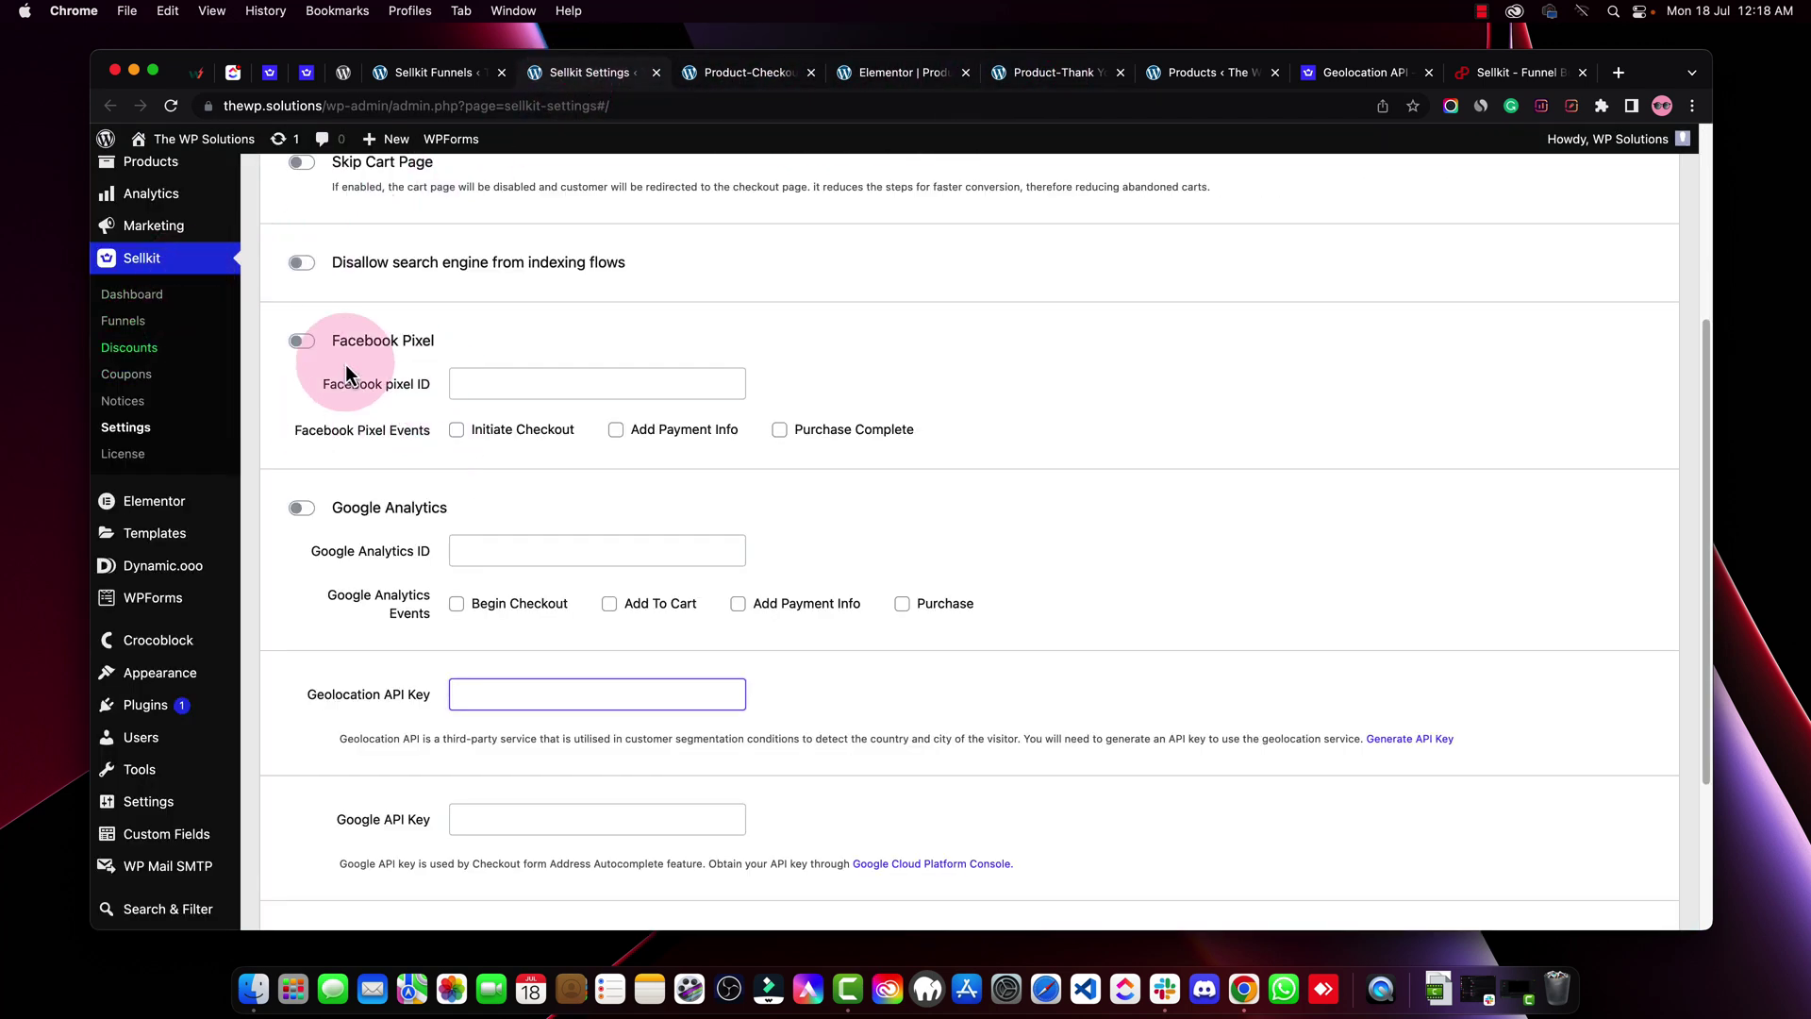
left_click(122, 320)
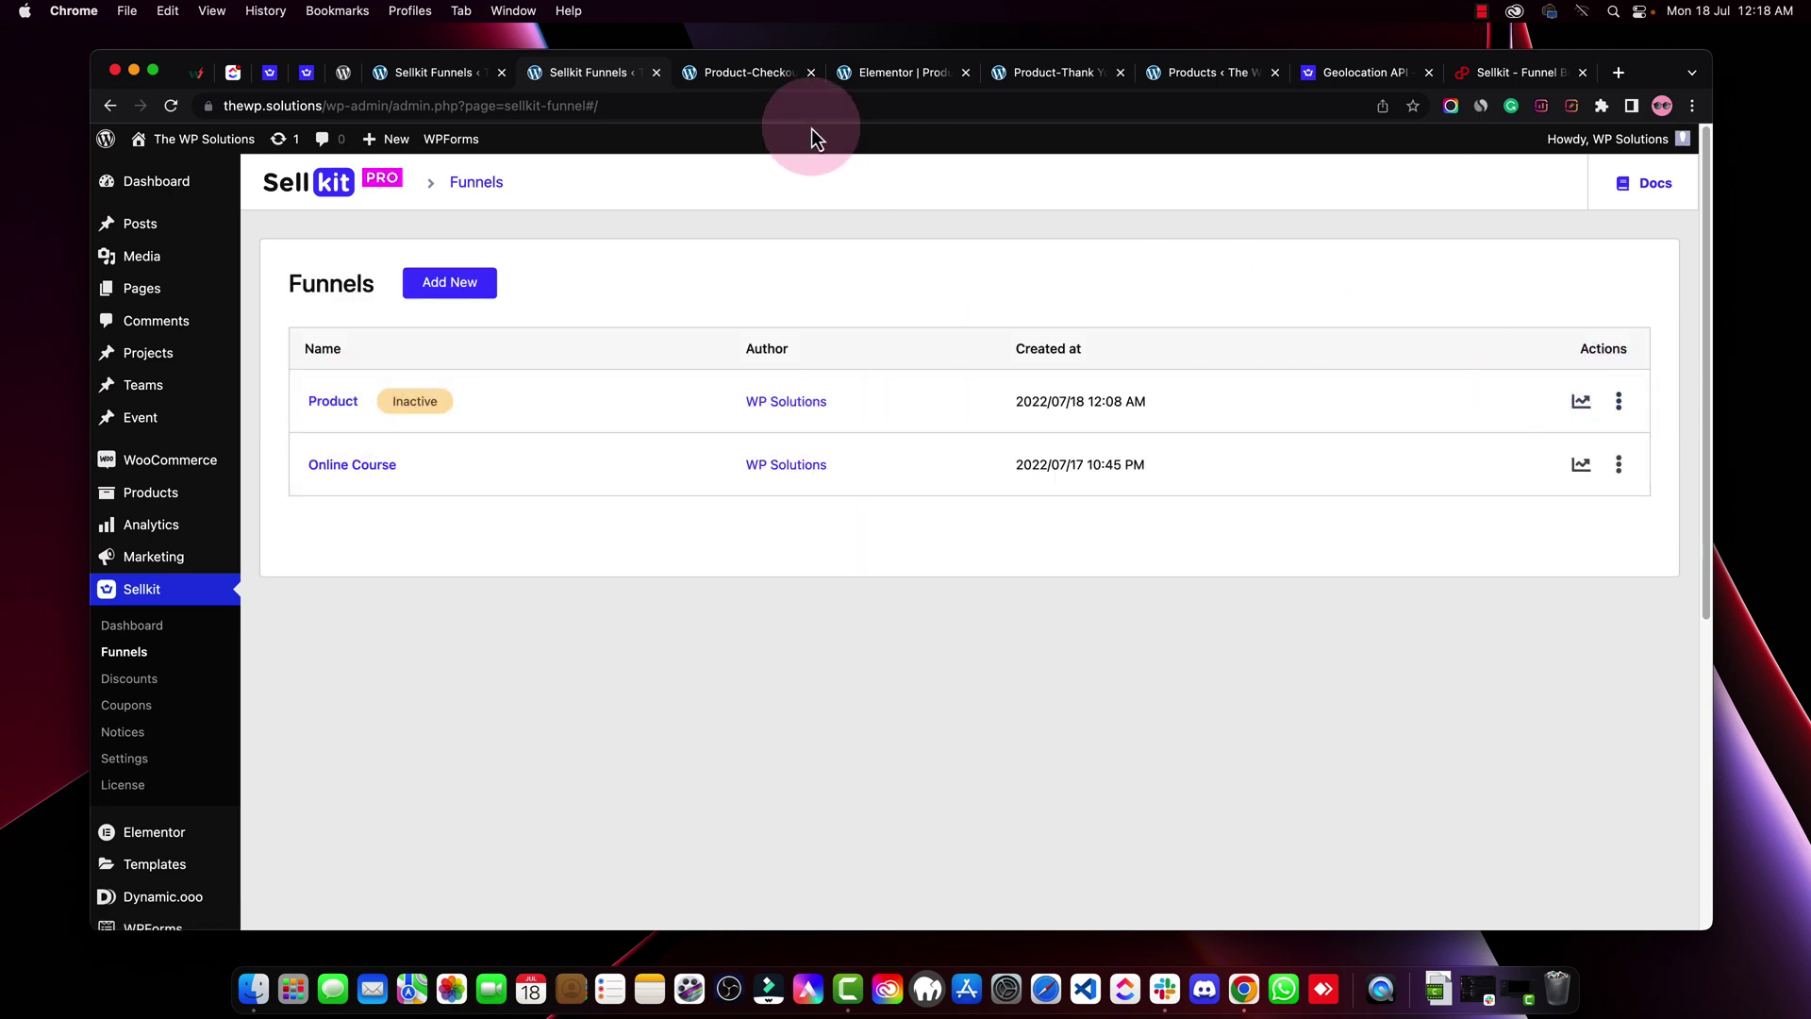
left_click(434, 73)
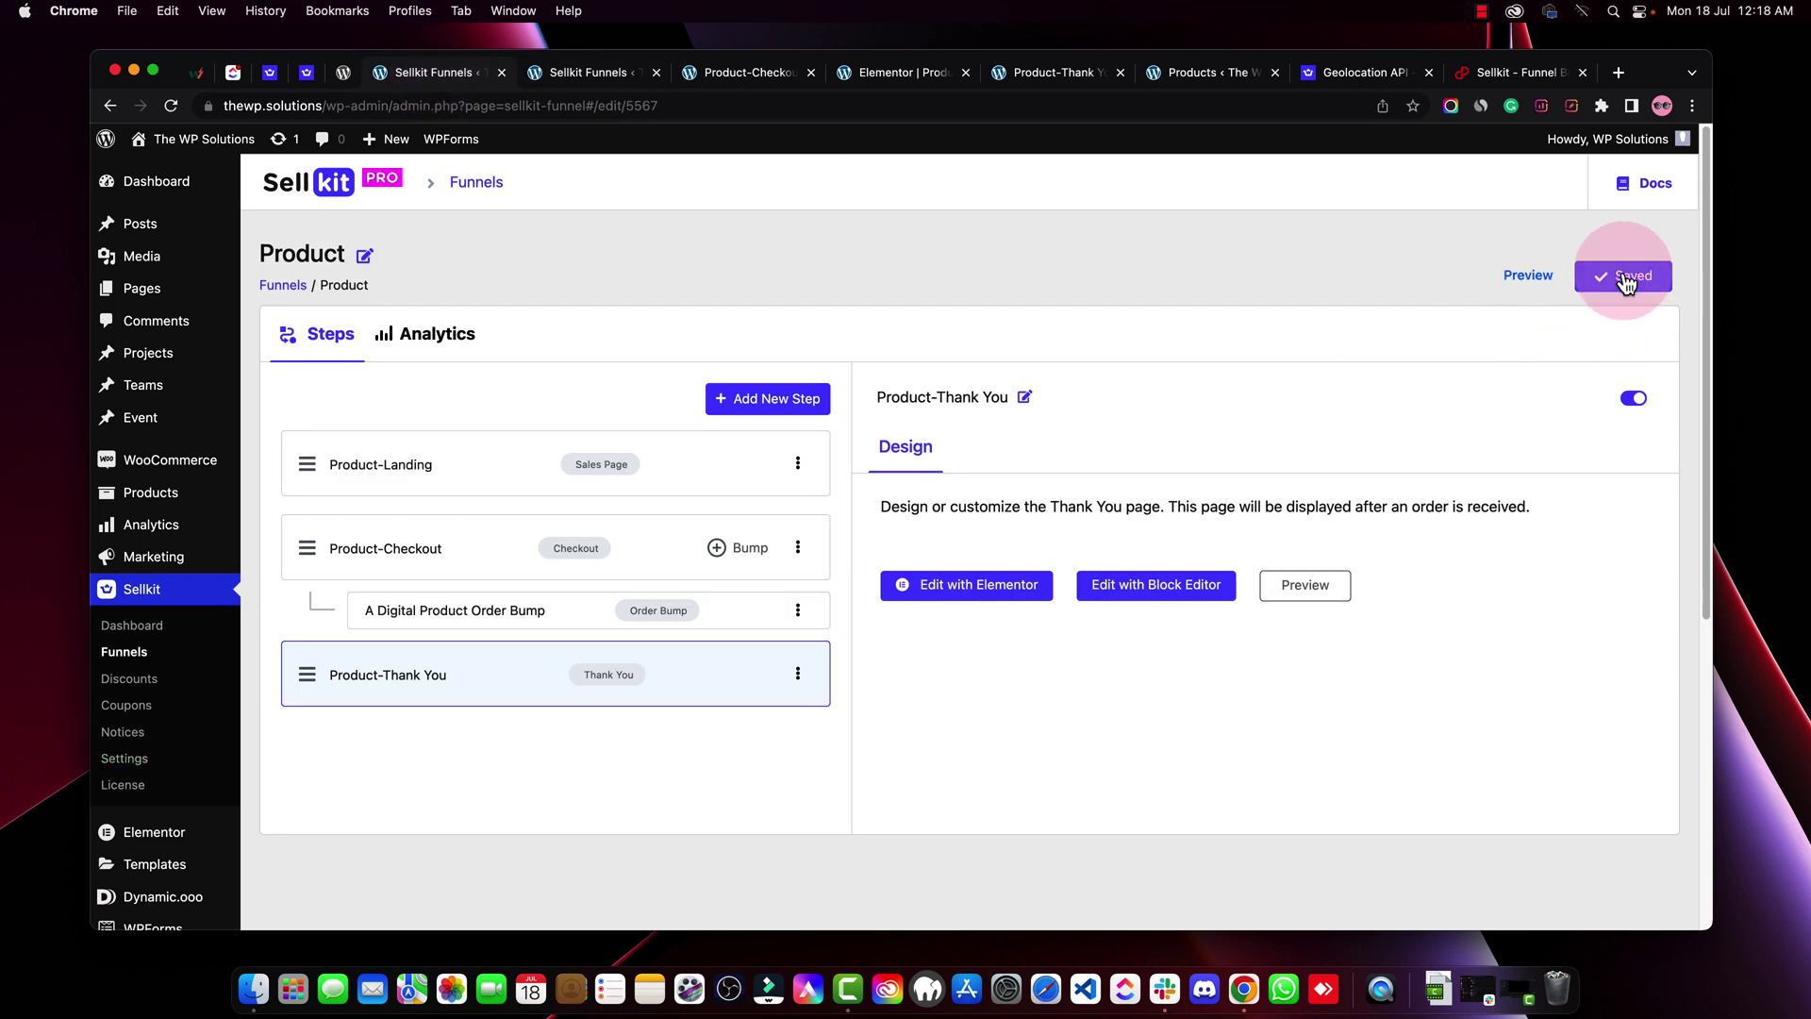
Reload the funnels list and activate the Product funnel
left_click(589, 73)
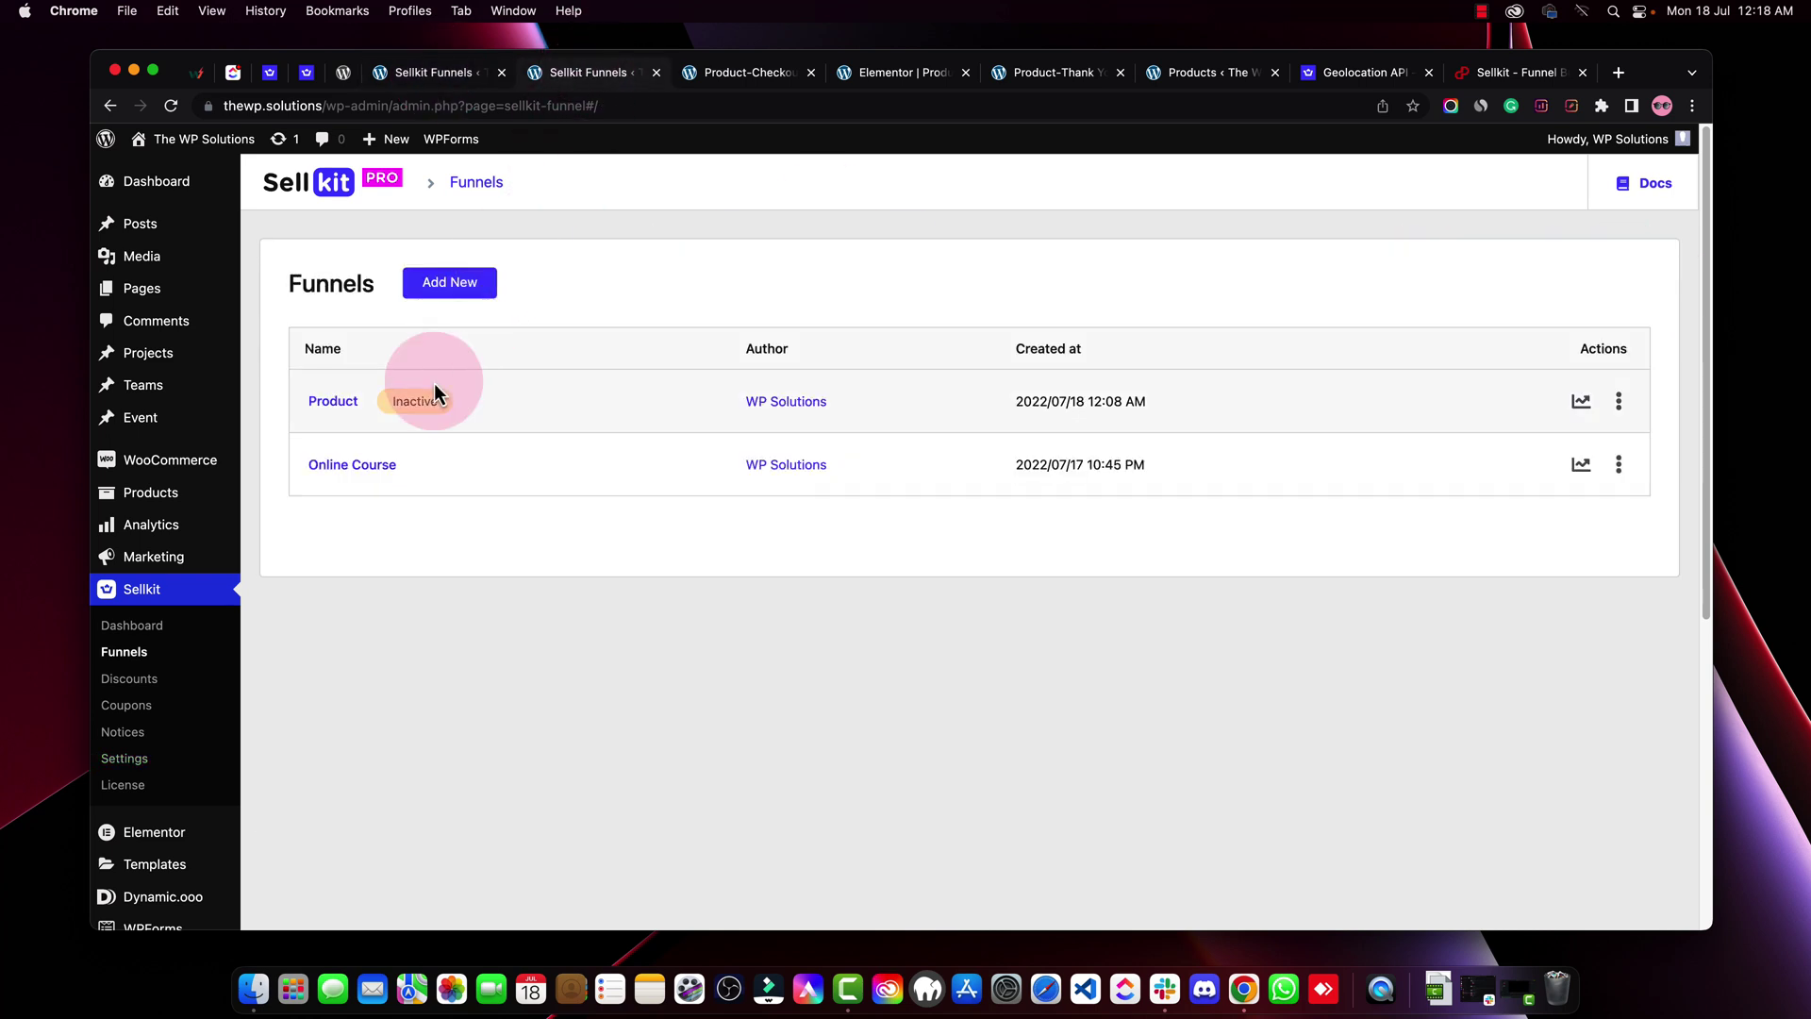
right_click(1334, 286)
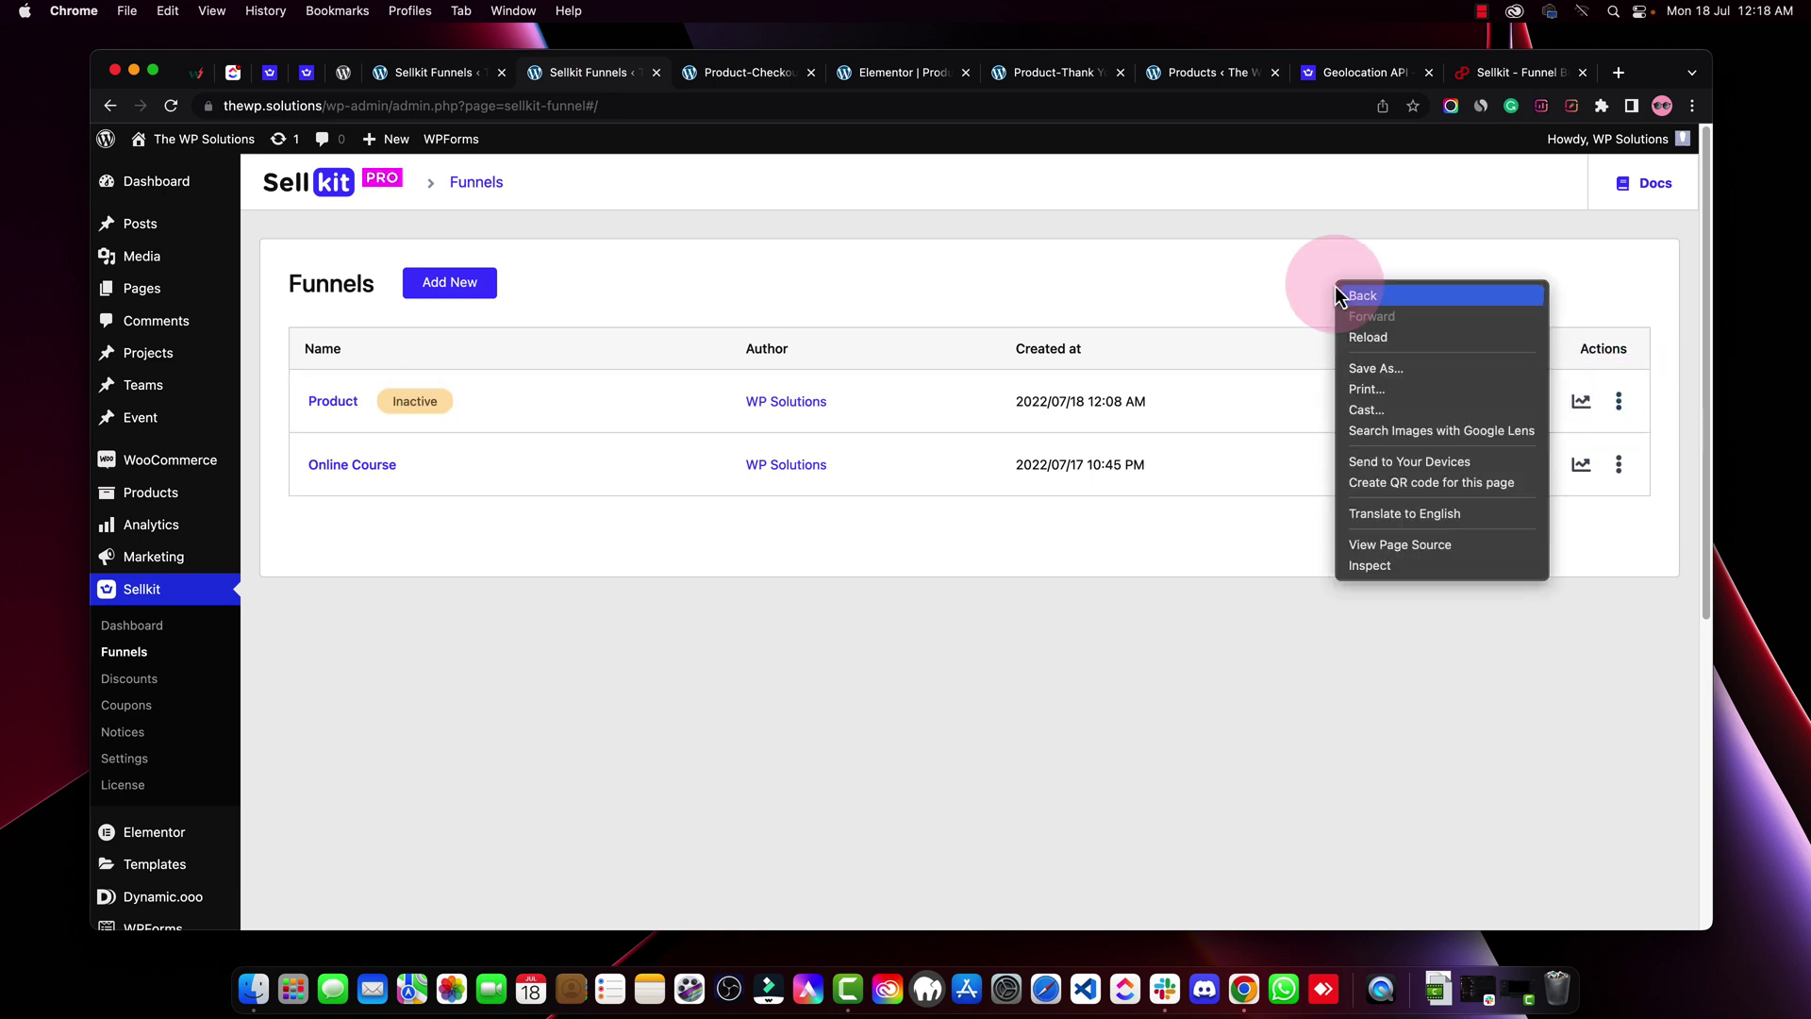
left_click(1370, 336)
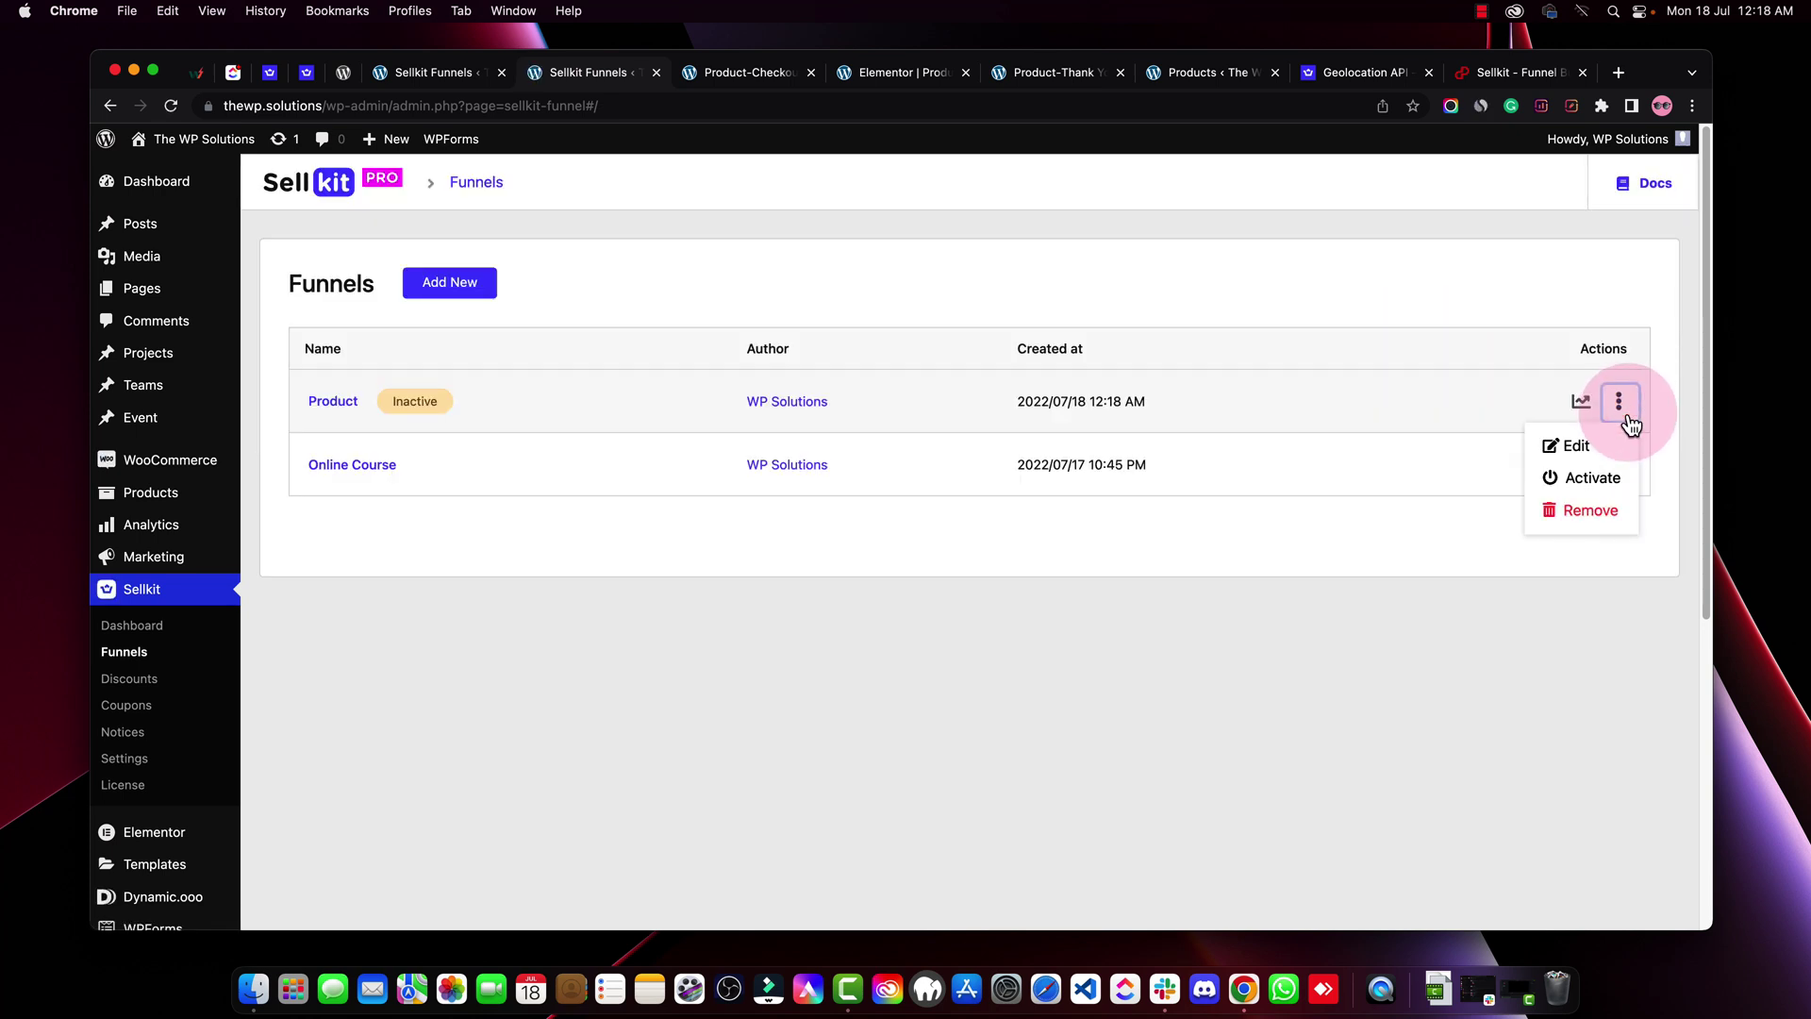
left_click(1594, 478)
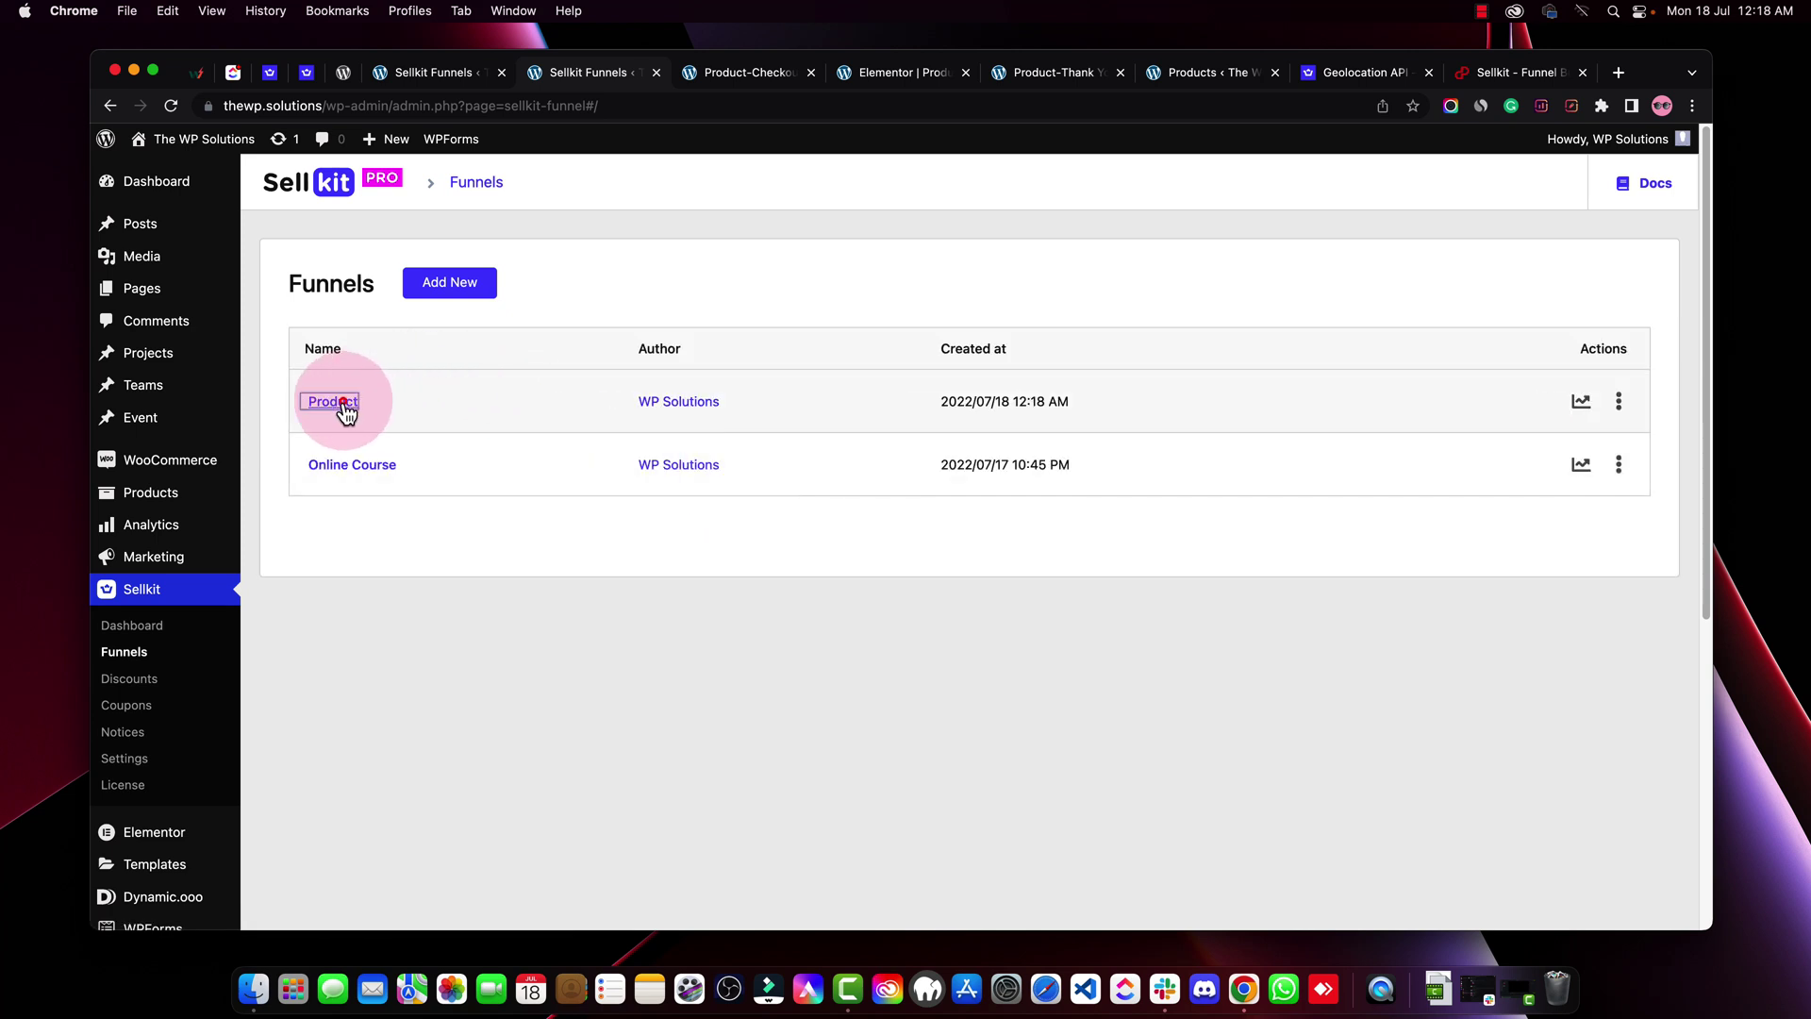
Open the Product funnel, preview its landing page and follow the Call To Action to the checkout page
left_click(342, 403)
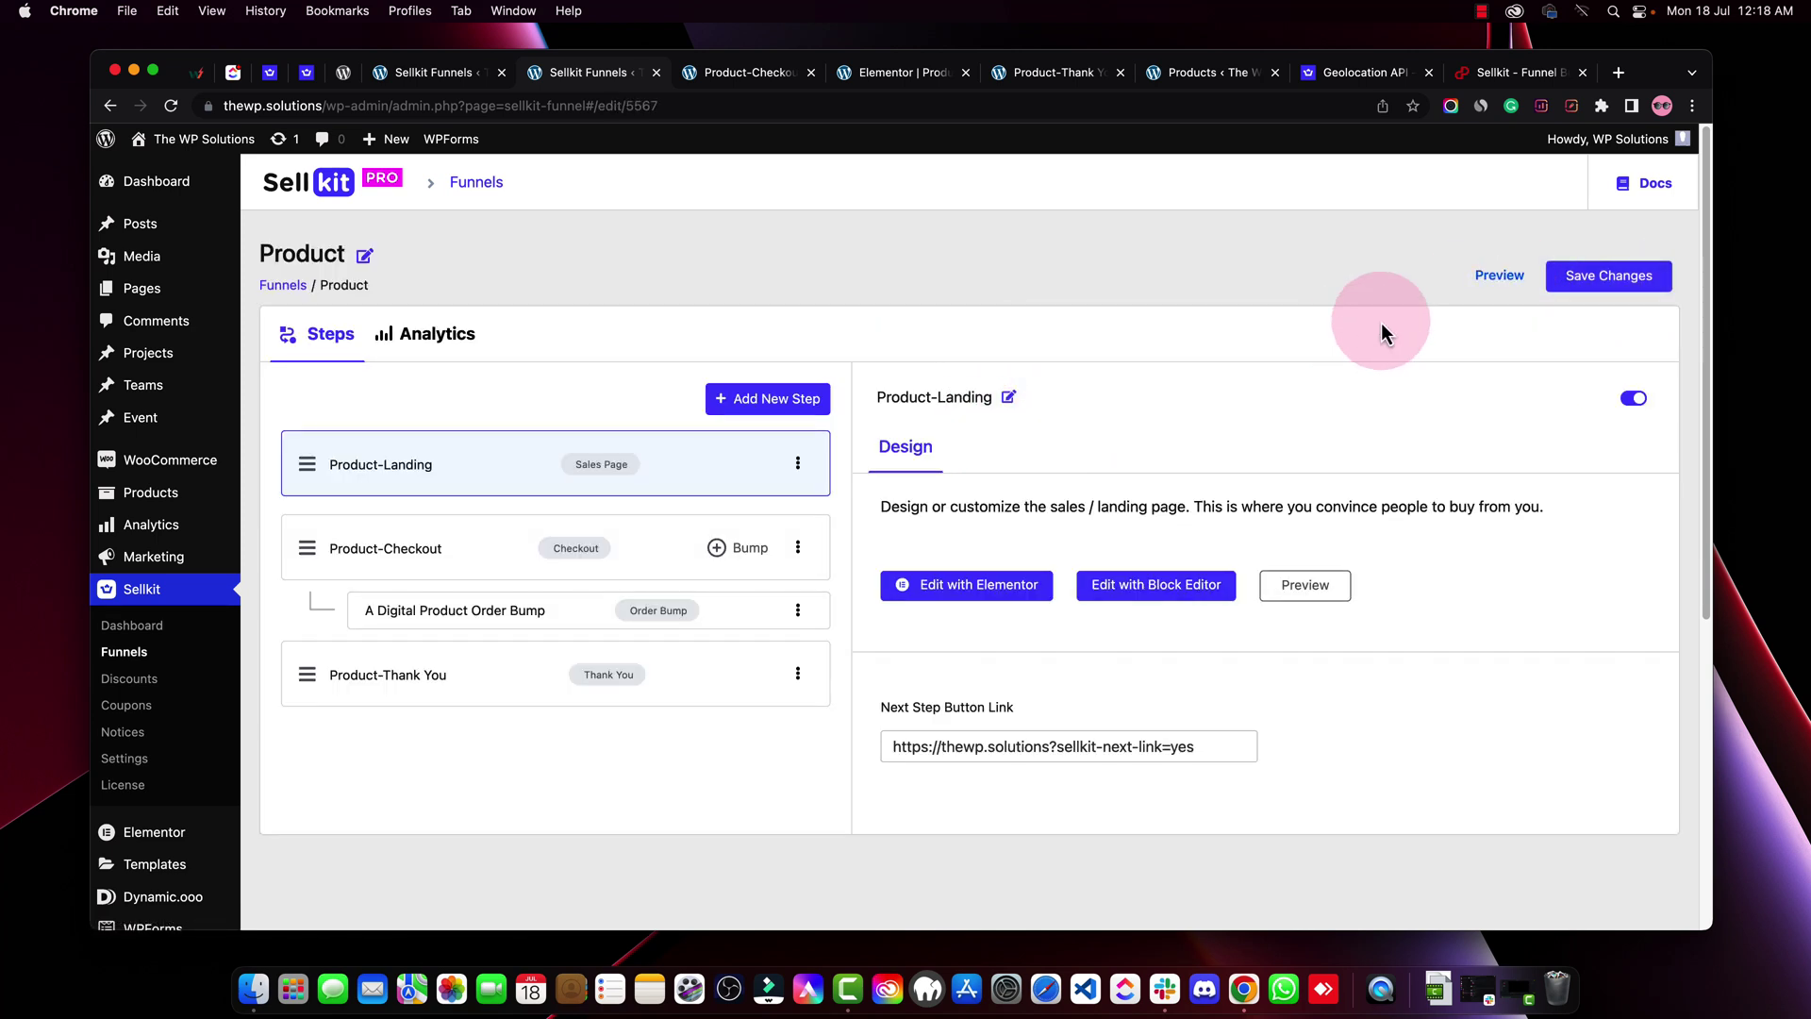
left_click(1510, 275)
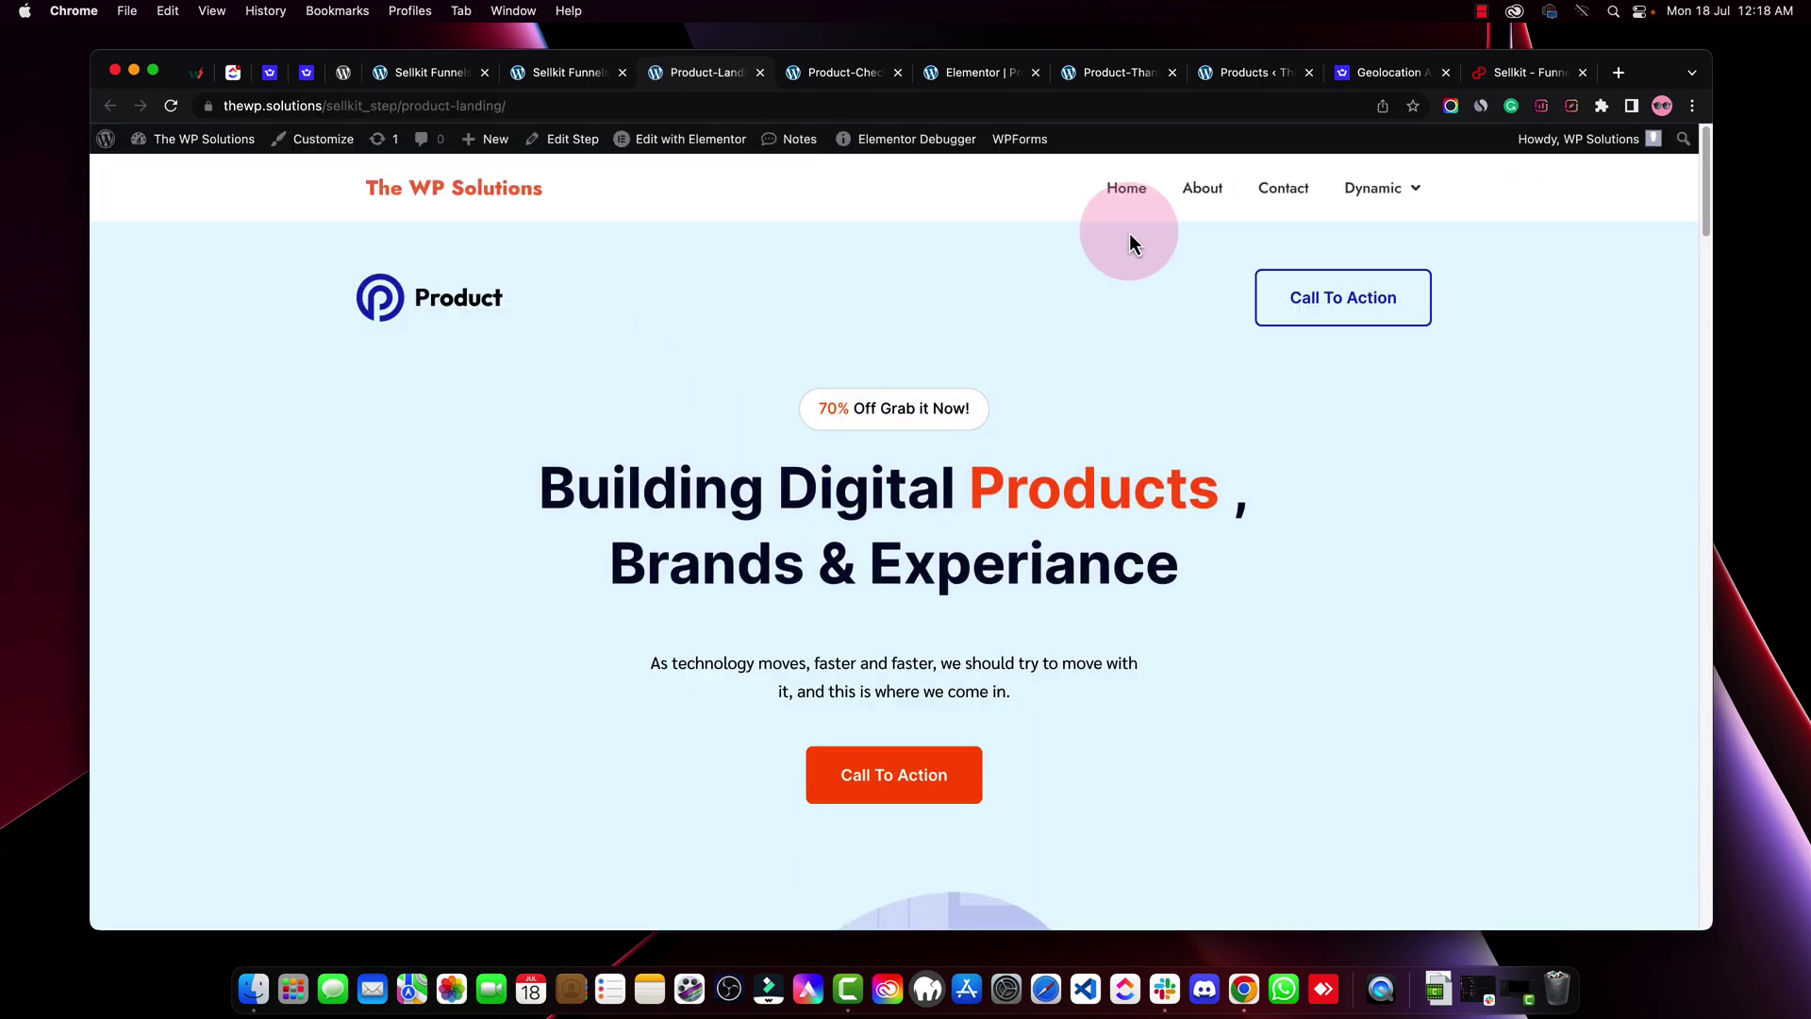
scroll(1168, 514, "down", 3)
left_click(929, 618)
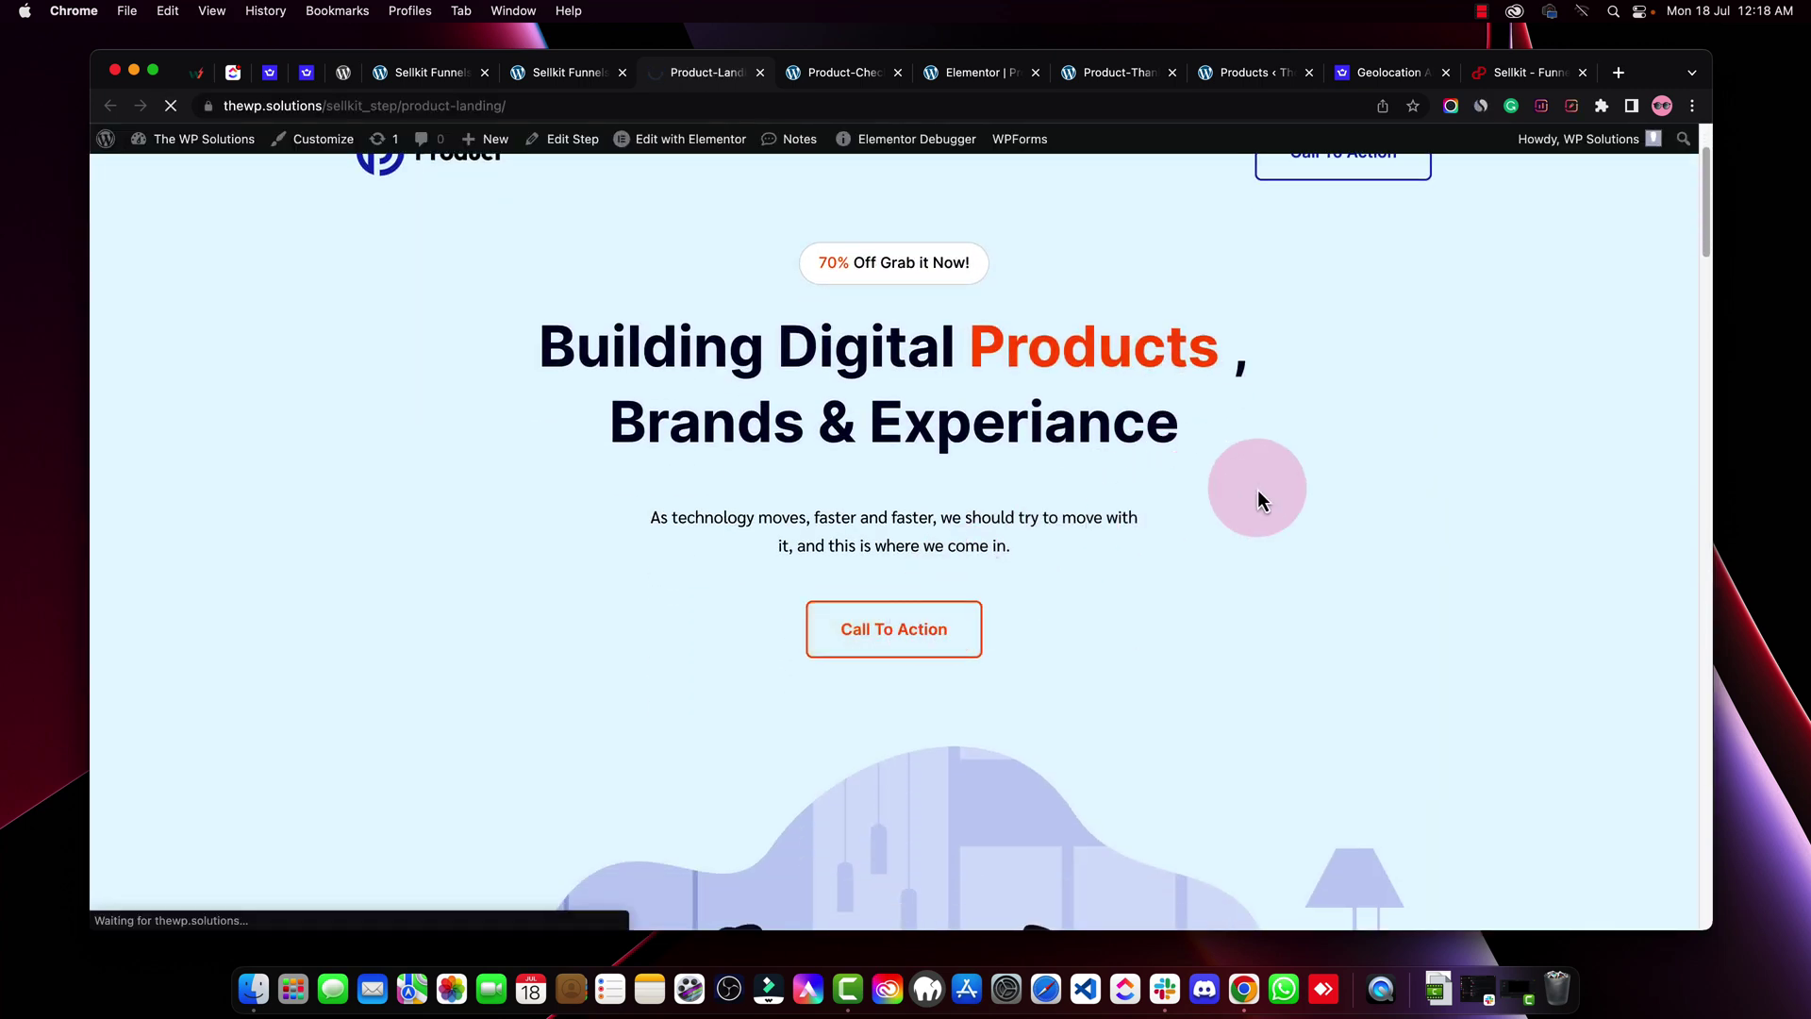
Examine the checkout page's order summary, product quantity field and order bump offer
scroll(1259, 490, "down", 3)
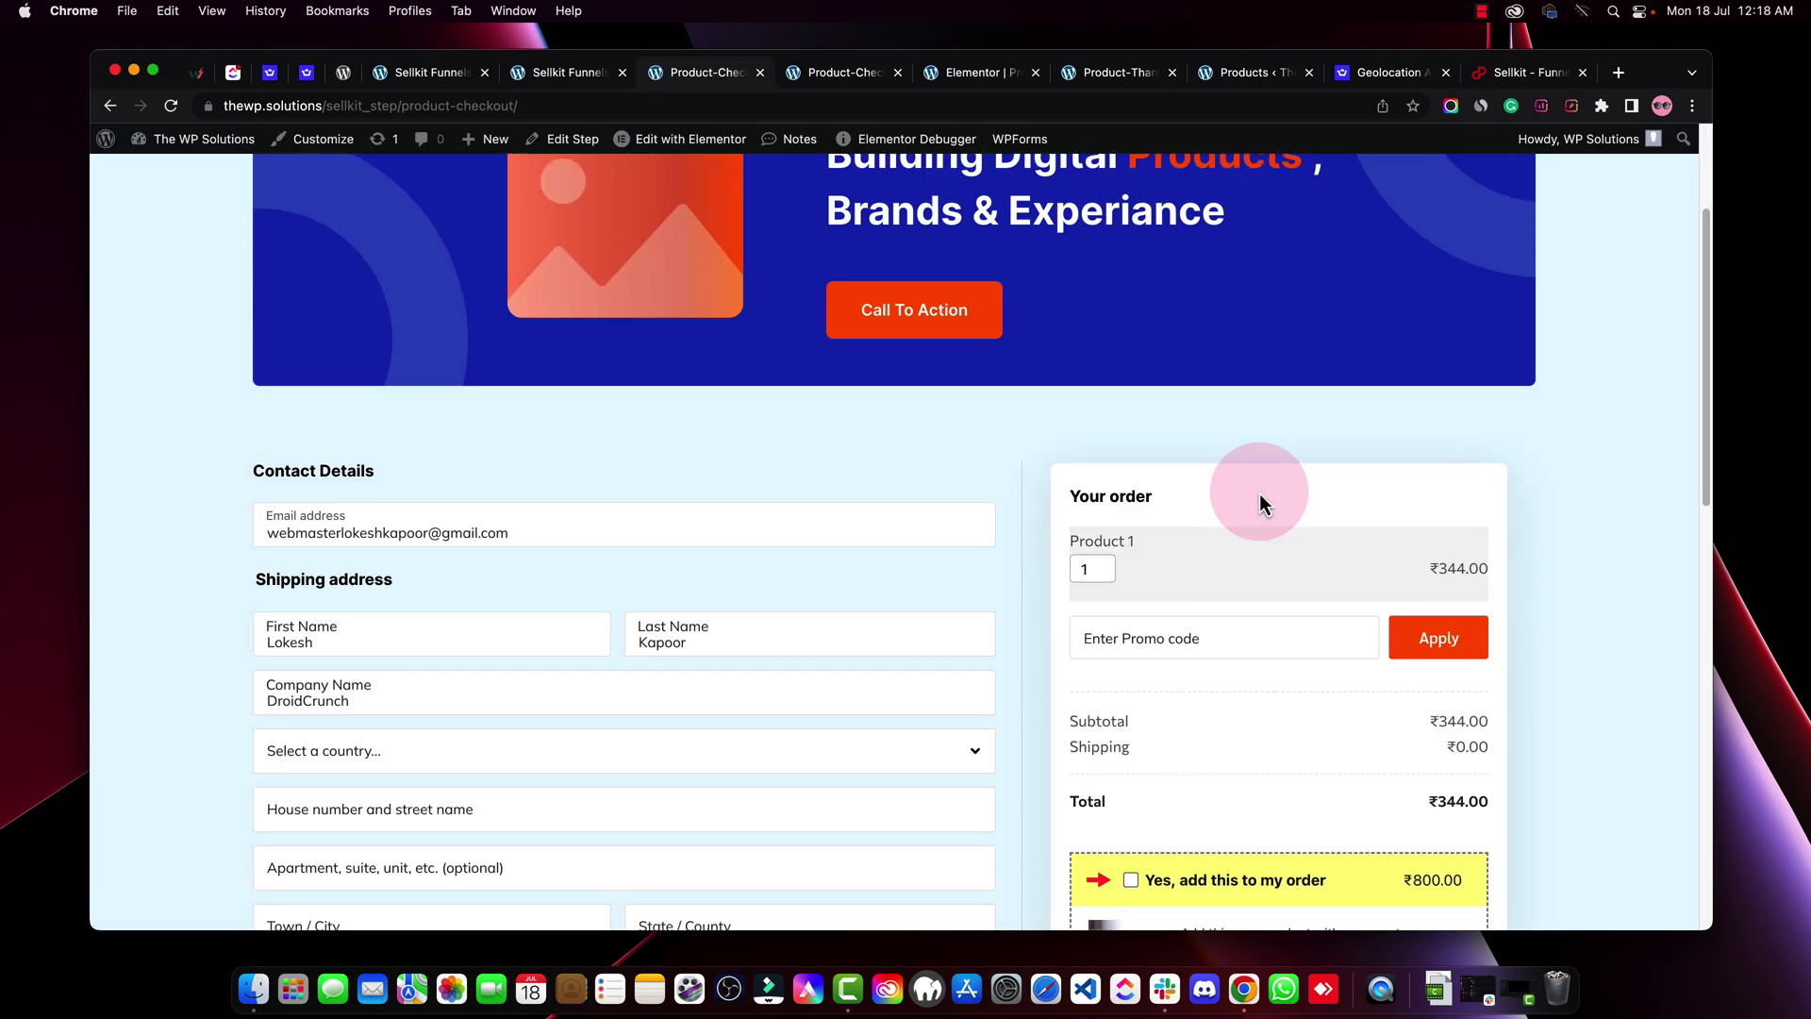
scroll(1260, 495, "down", 2)
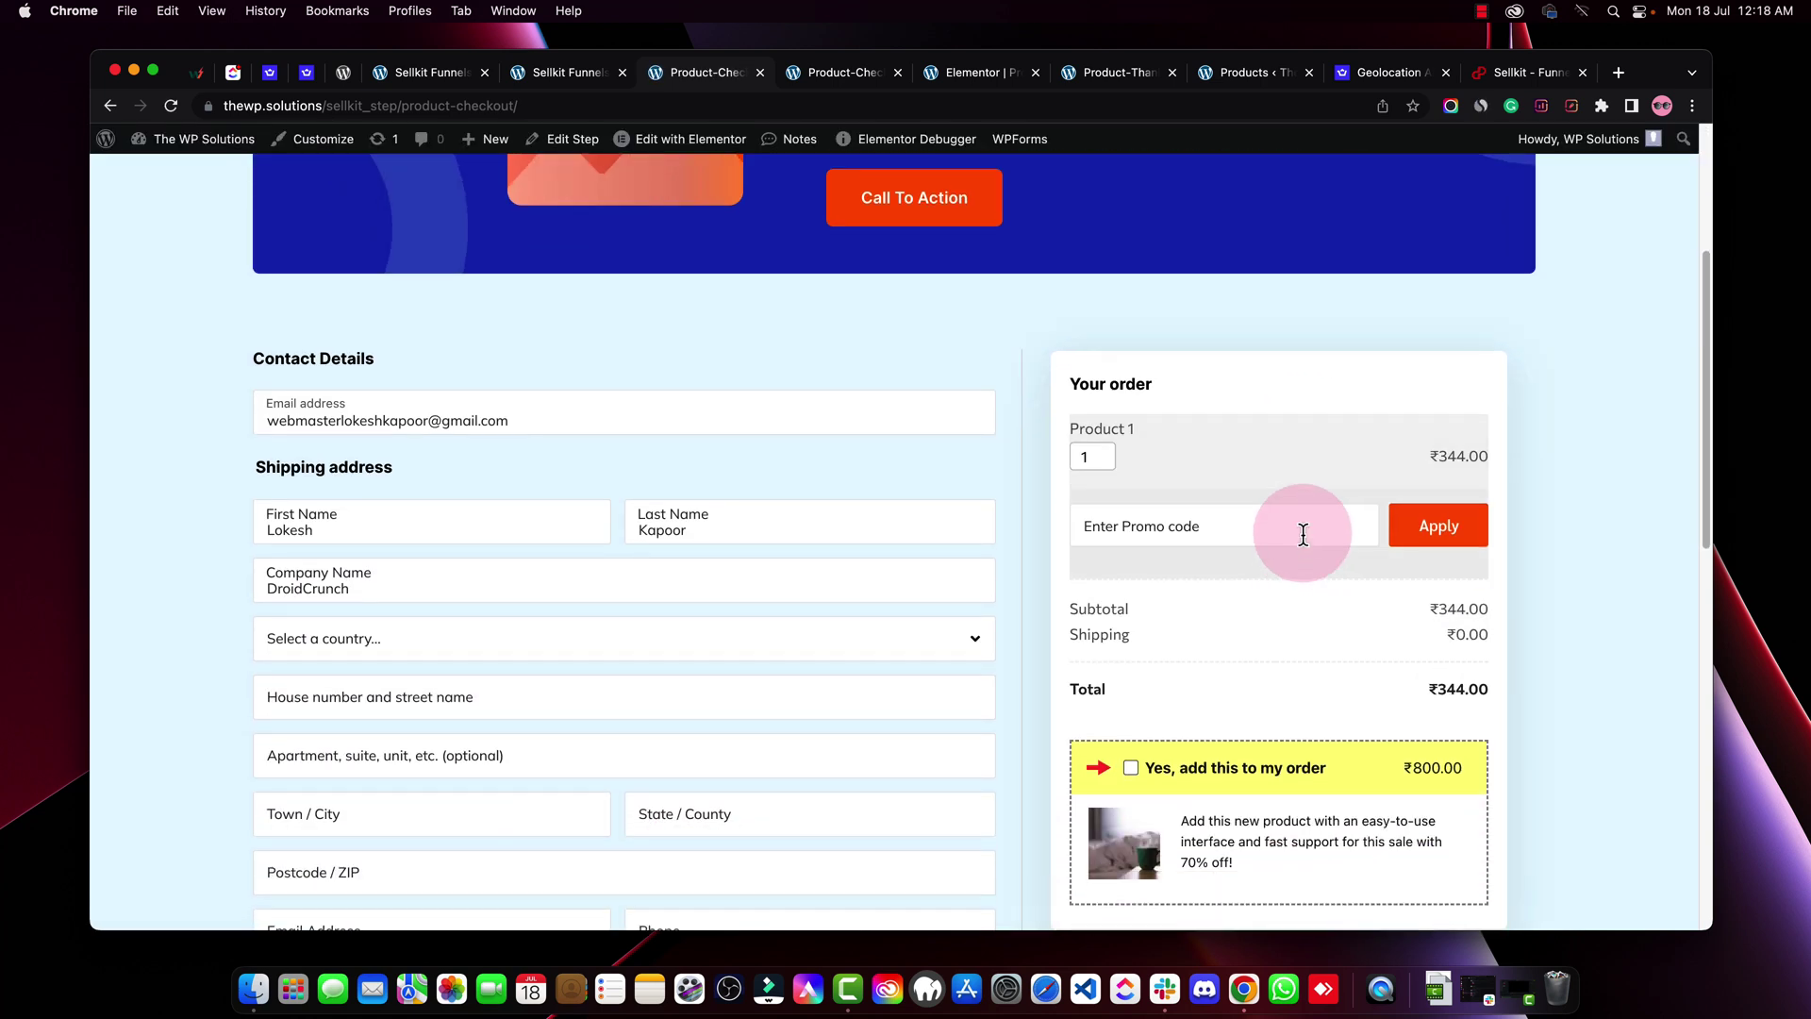
double_click(1083, 458)
scroll(1194, 471, "down", 4)
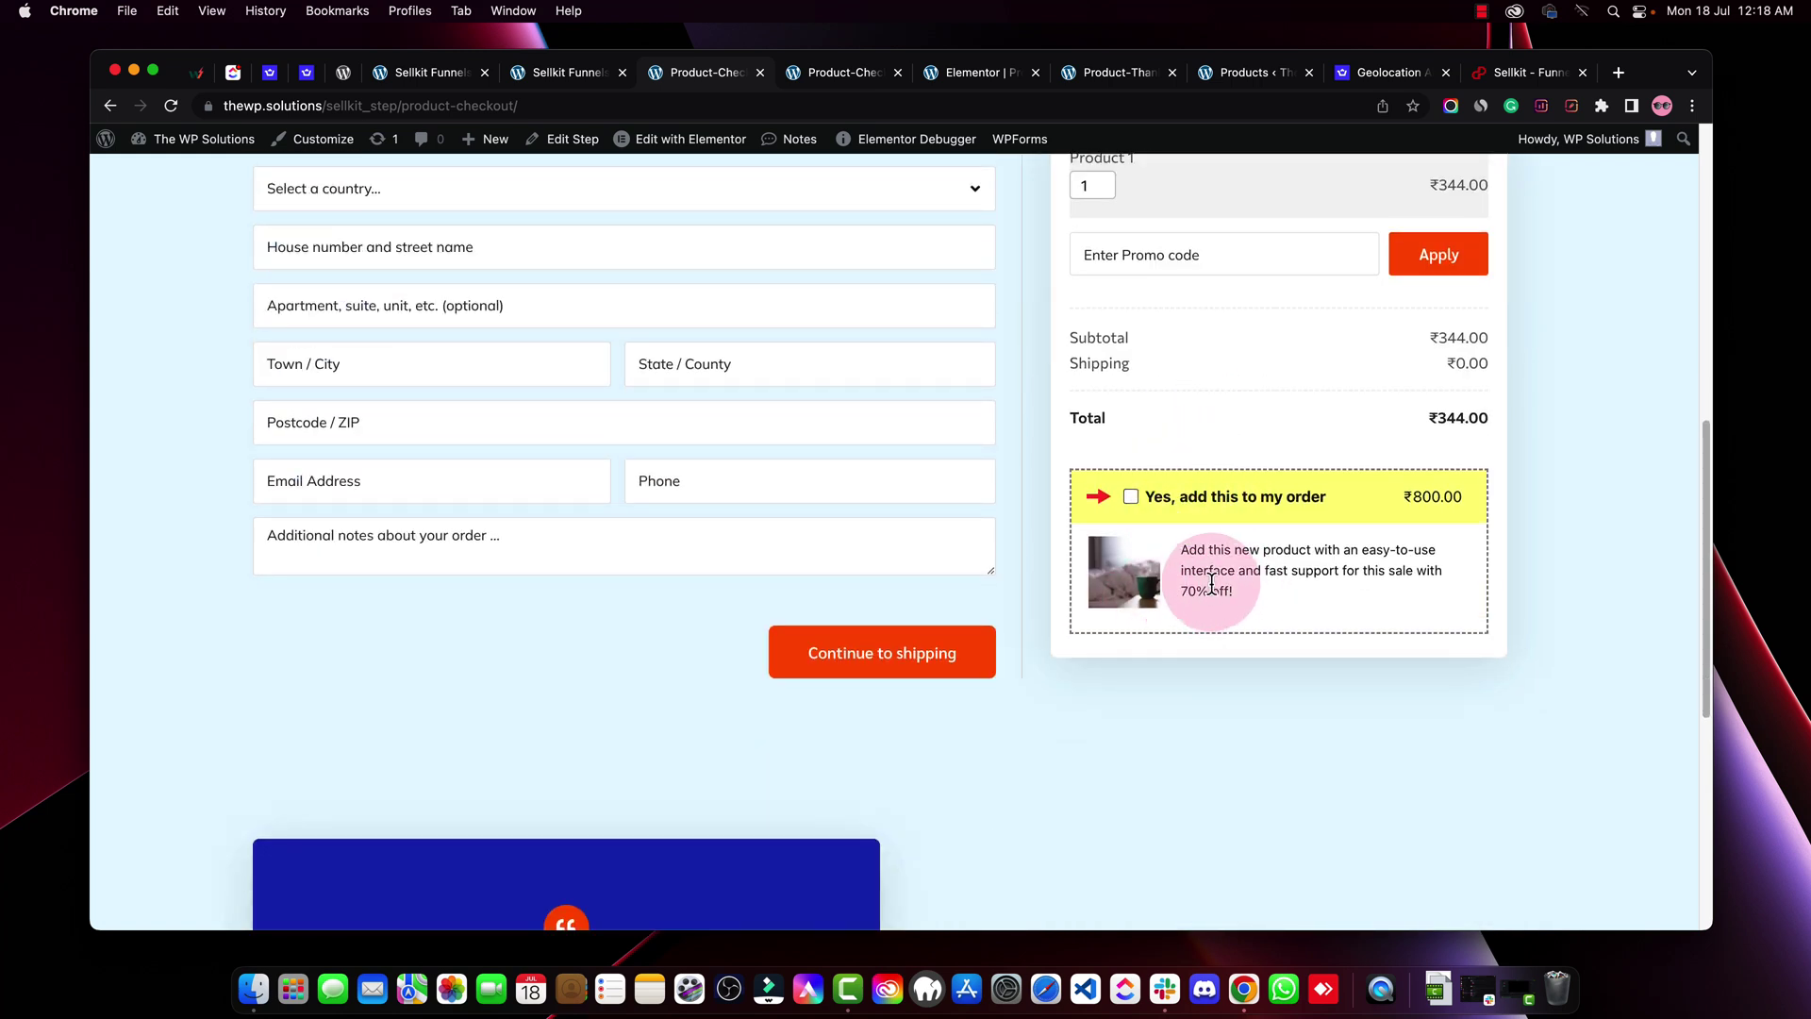
scroll(1310, 550, "up", 5)
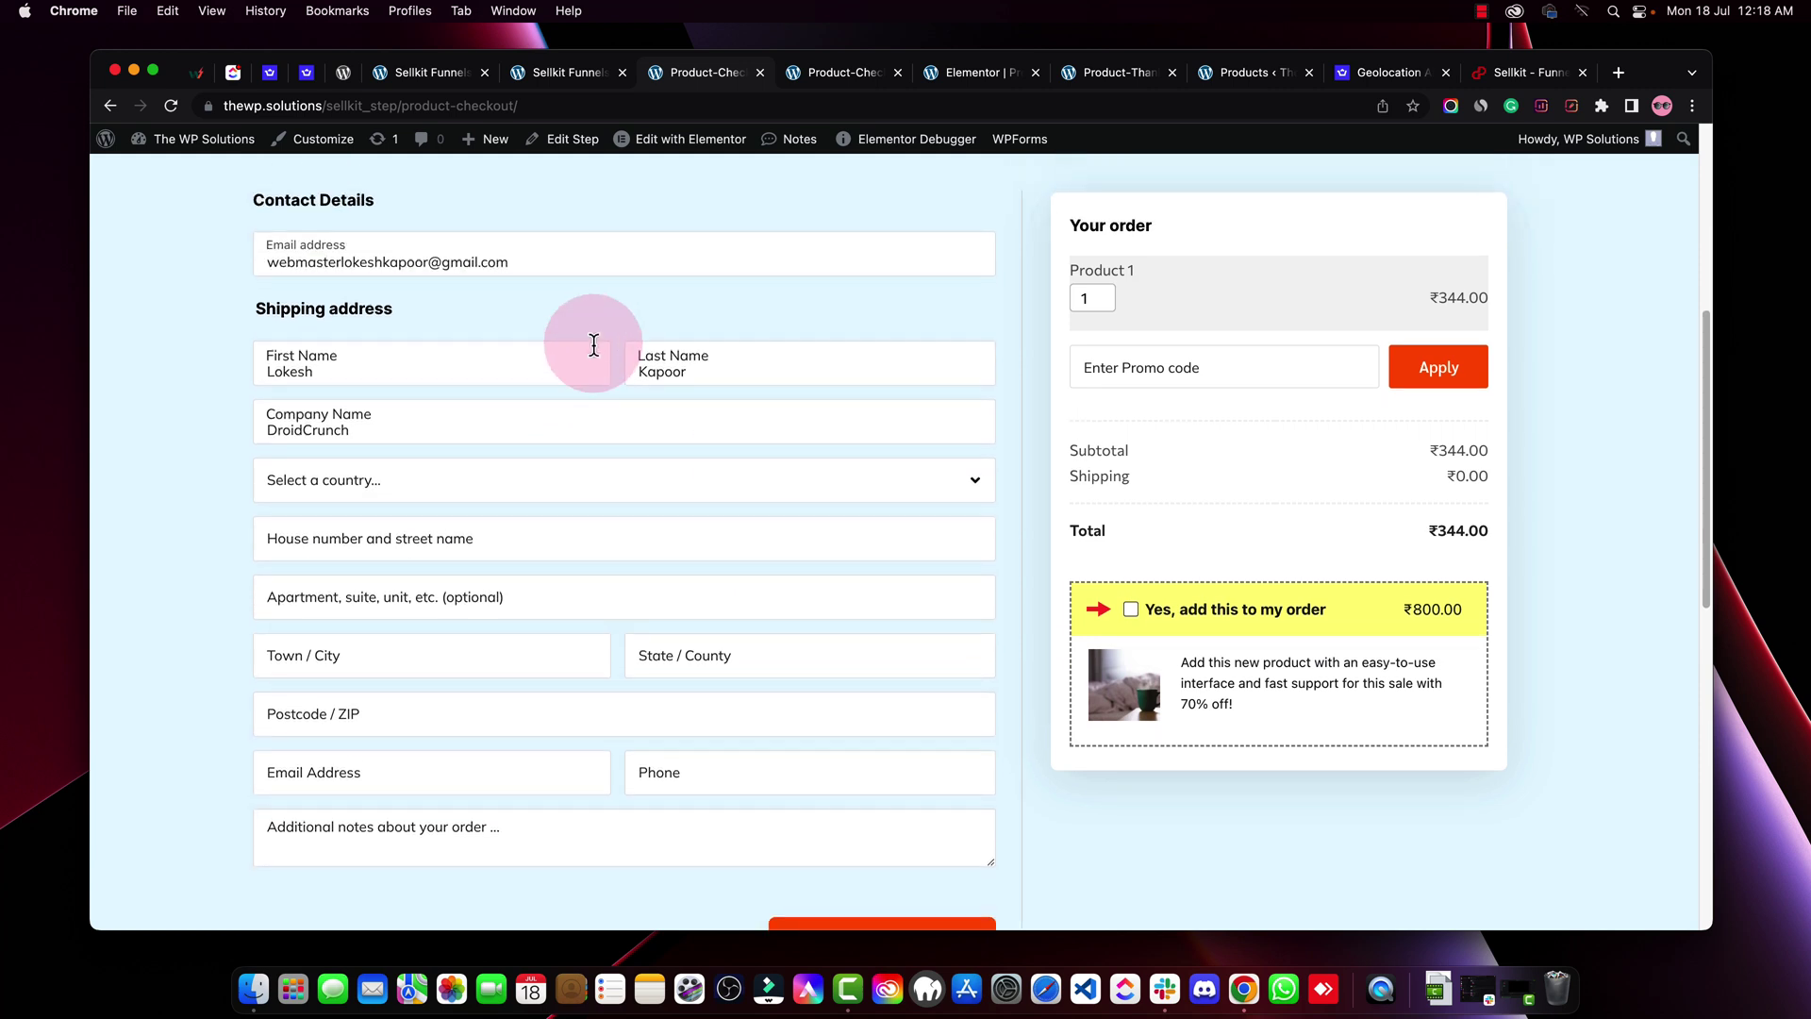
Examine the prefilled first name, last name and company name fields in the checkout's shipping address form
double_click(375, 377)
key("Tab")
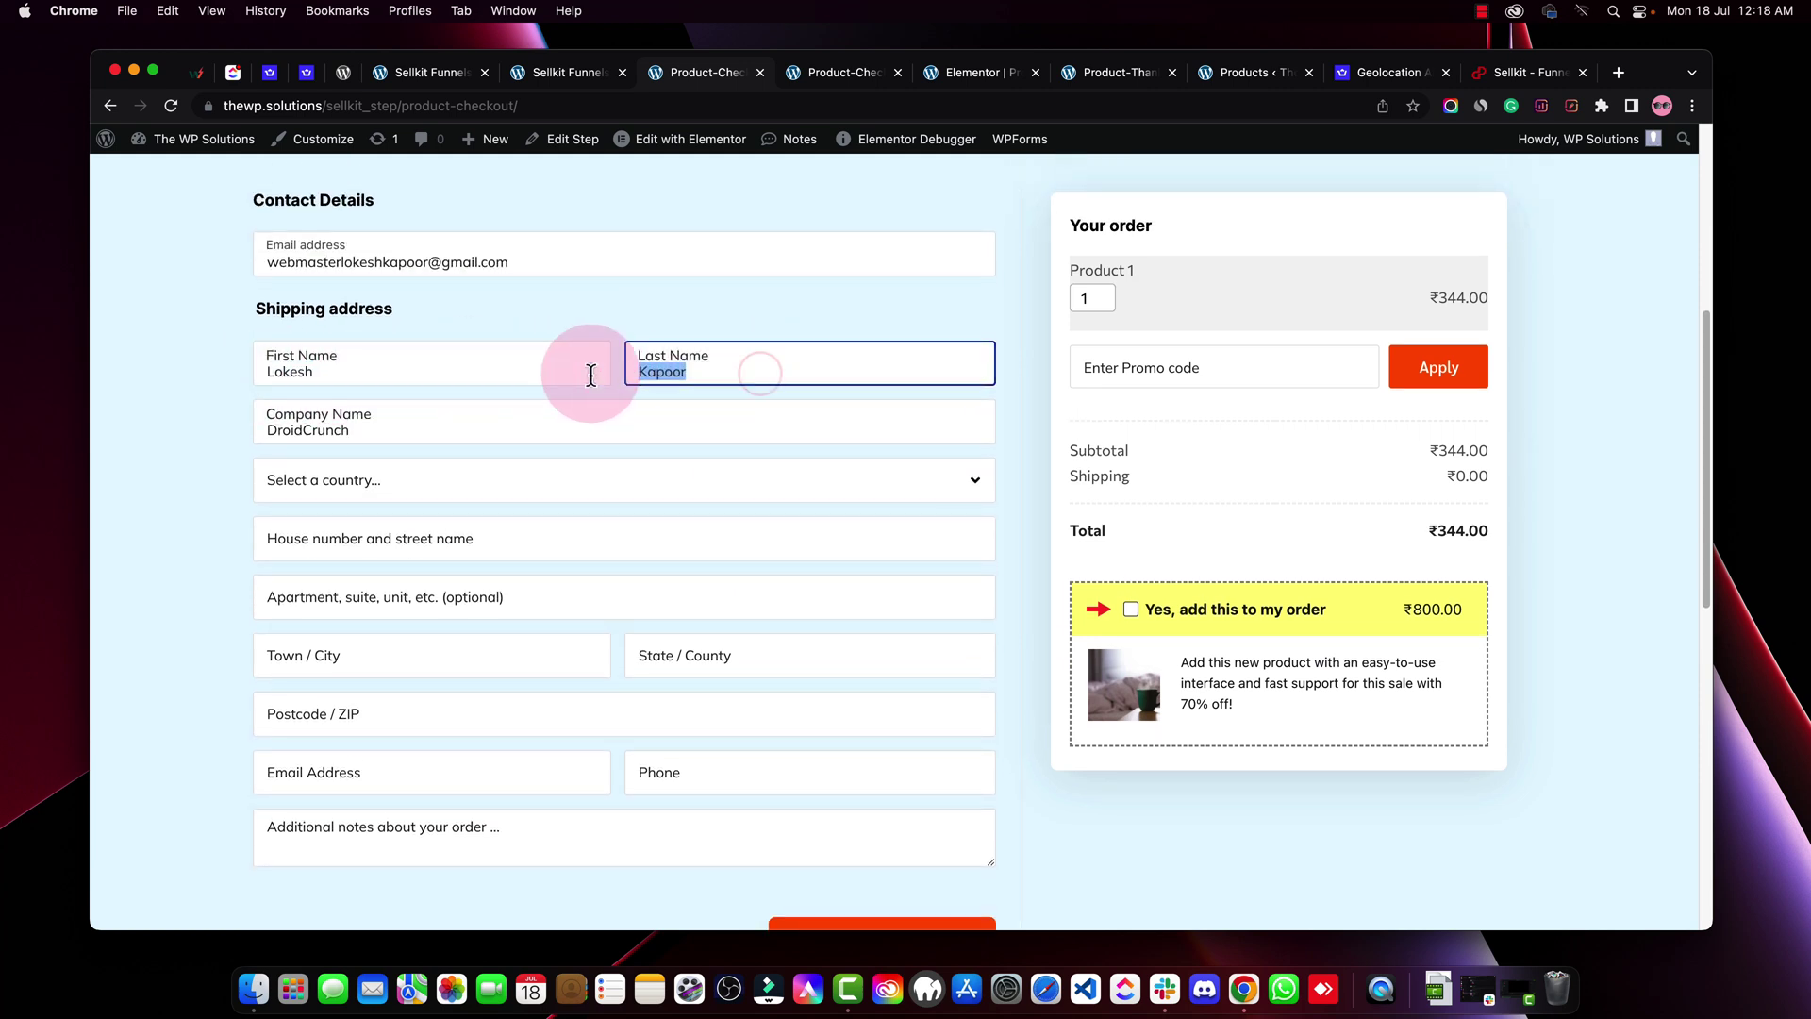
scroll(472, 394, "down", 3)
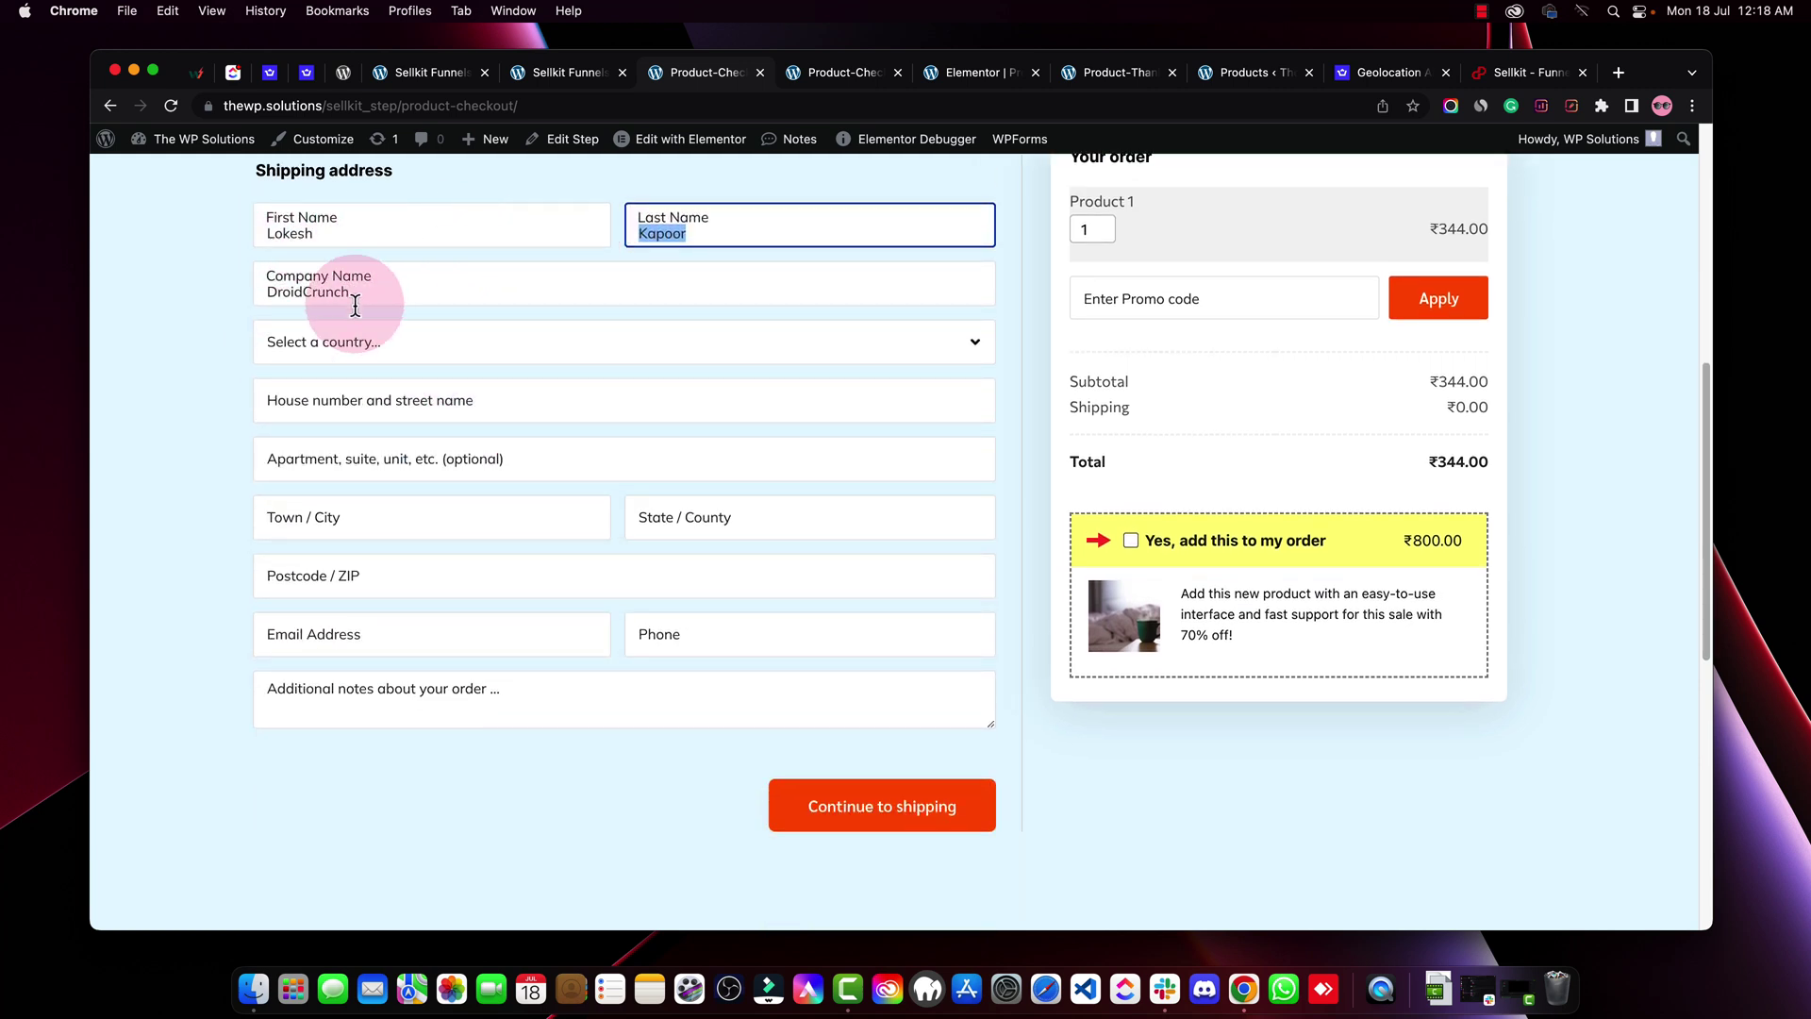
left_click_drag(421, 288, 223, 292)
left_click(506, 292)
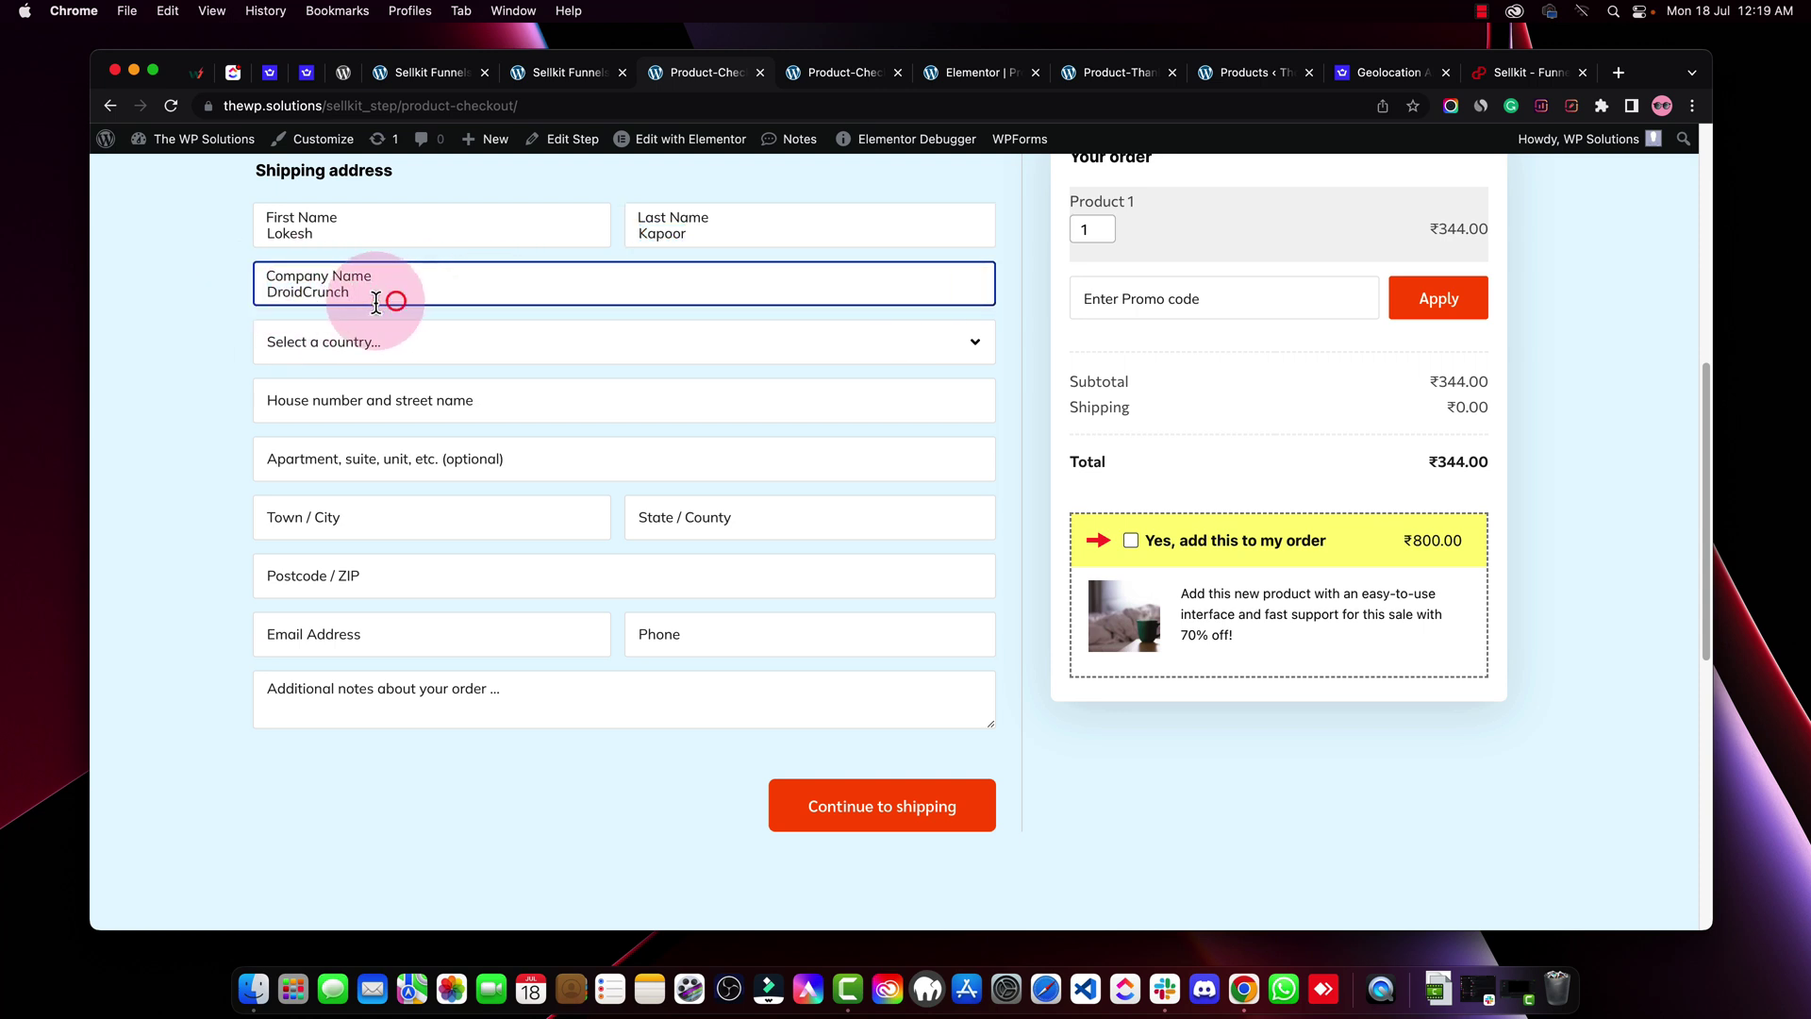
double_click(431, 290)
scroll(594, 613, "up", 2)
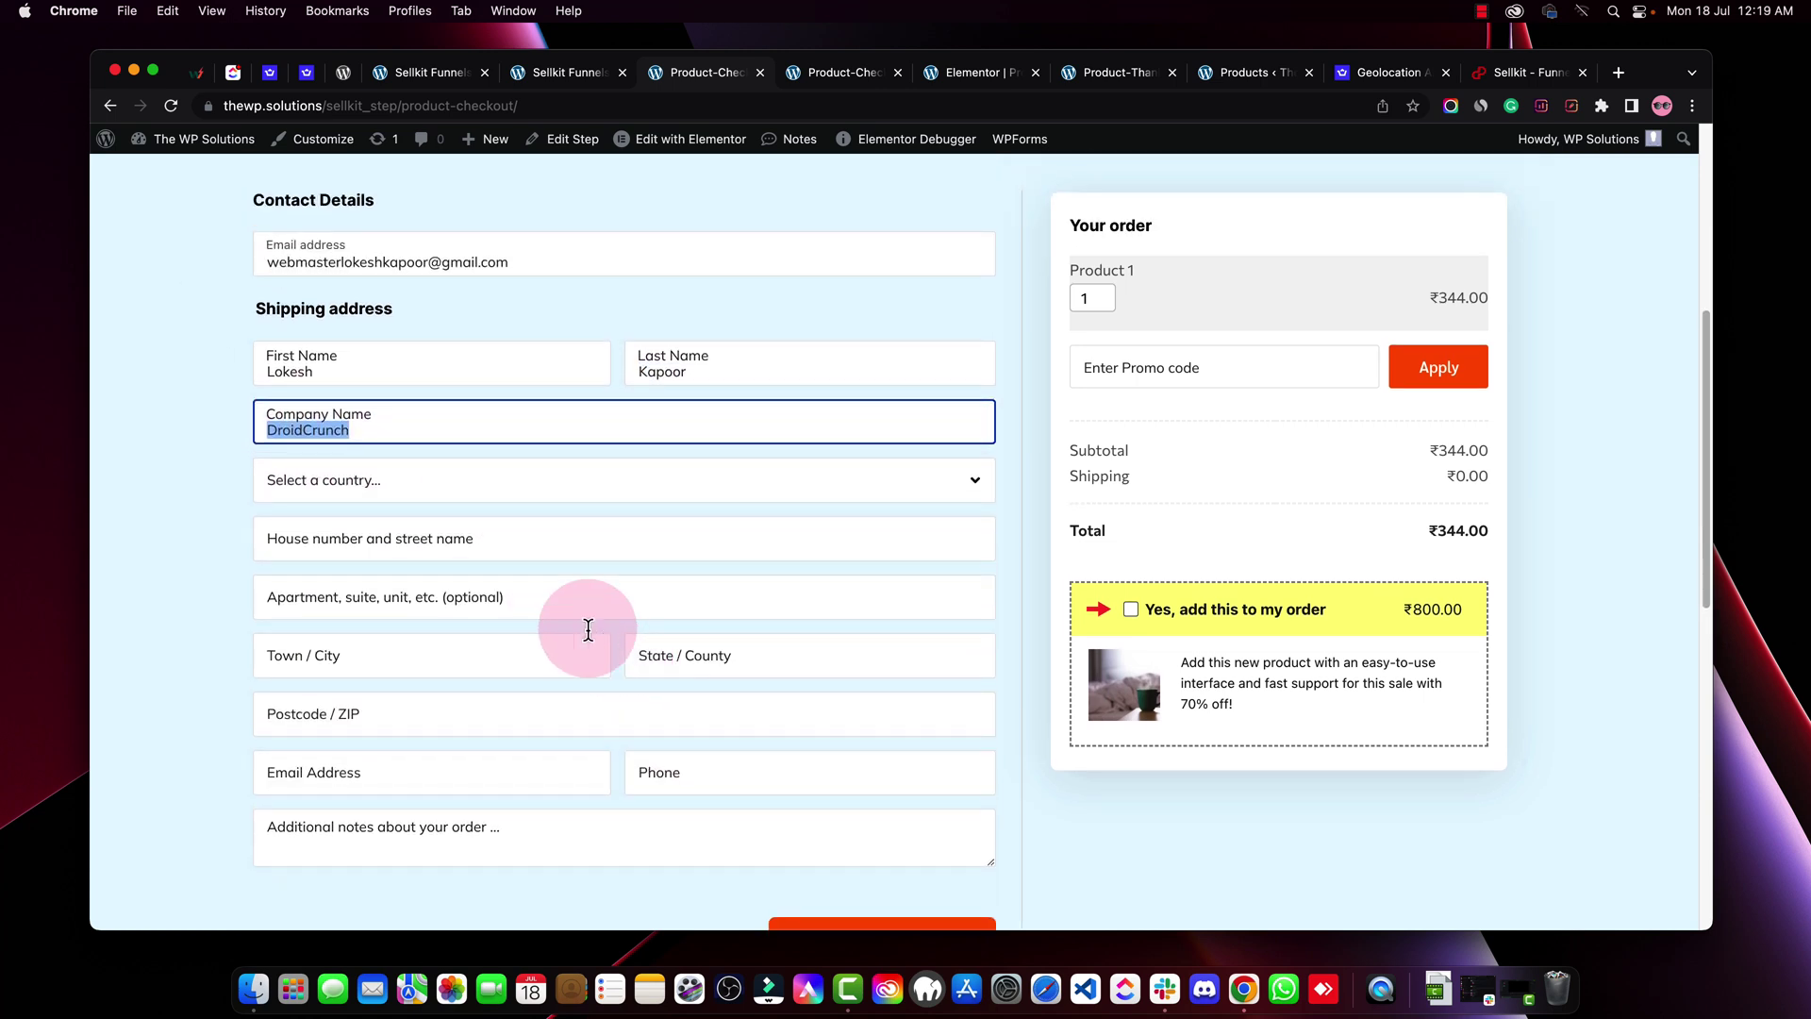
scroll(692, 611, "down", 2)
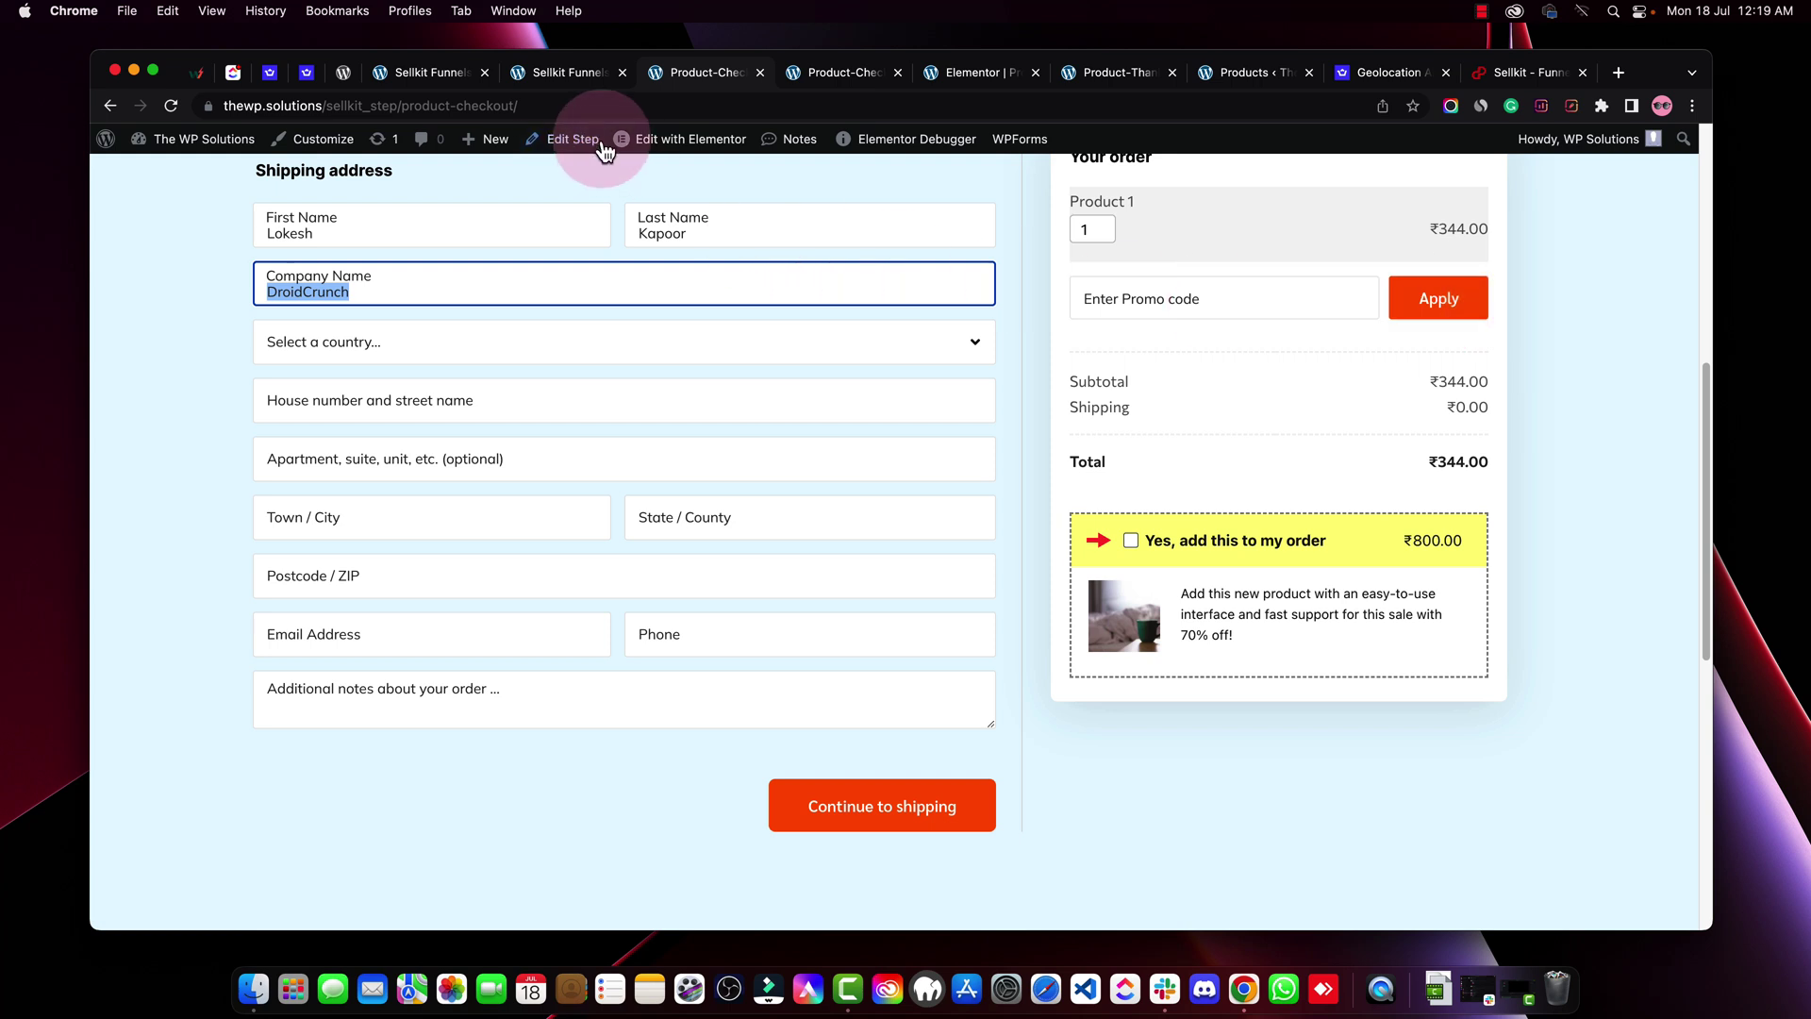
Add the order bump product to the order on the checkout page and continue to shipping
left_click(571, 75)
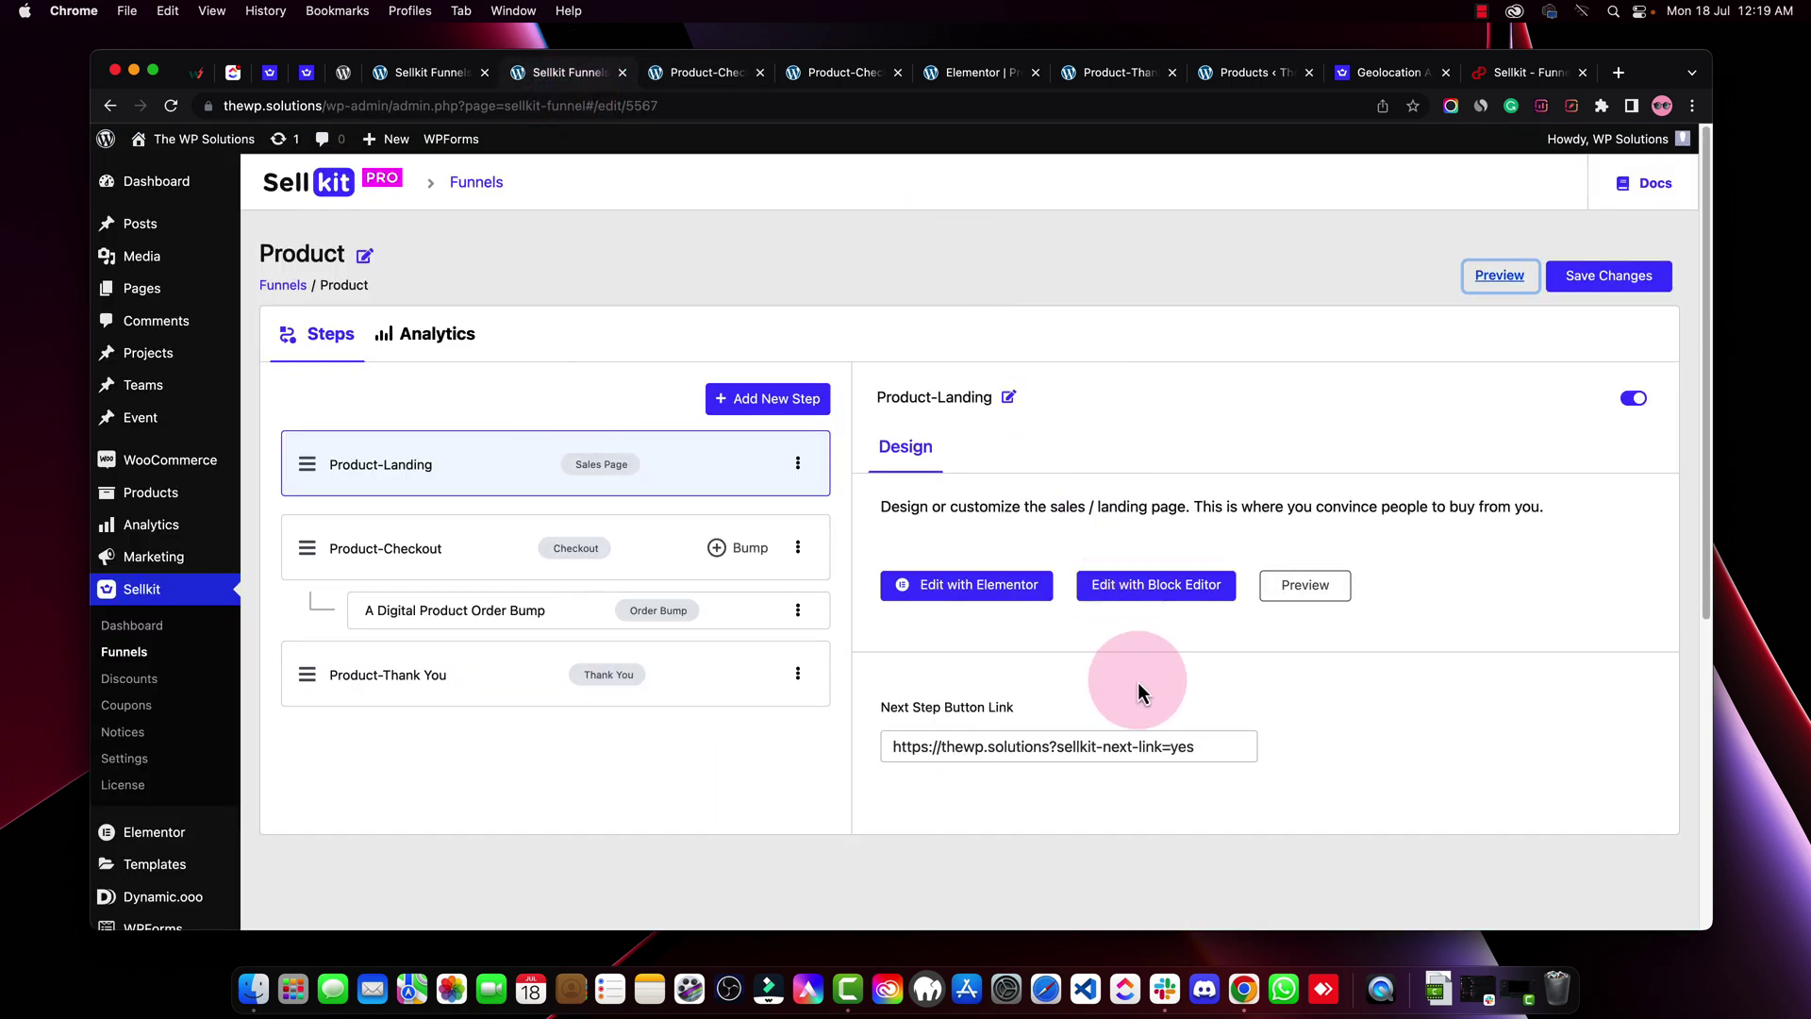
left_click(709, 76)
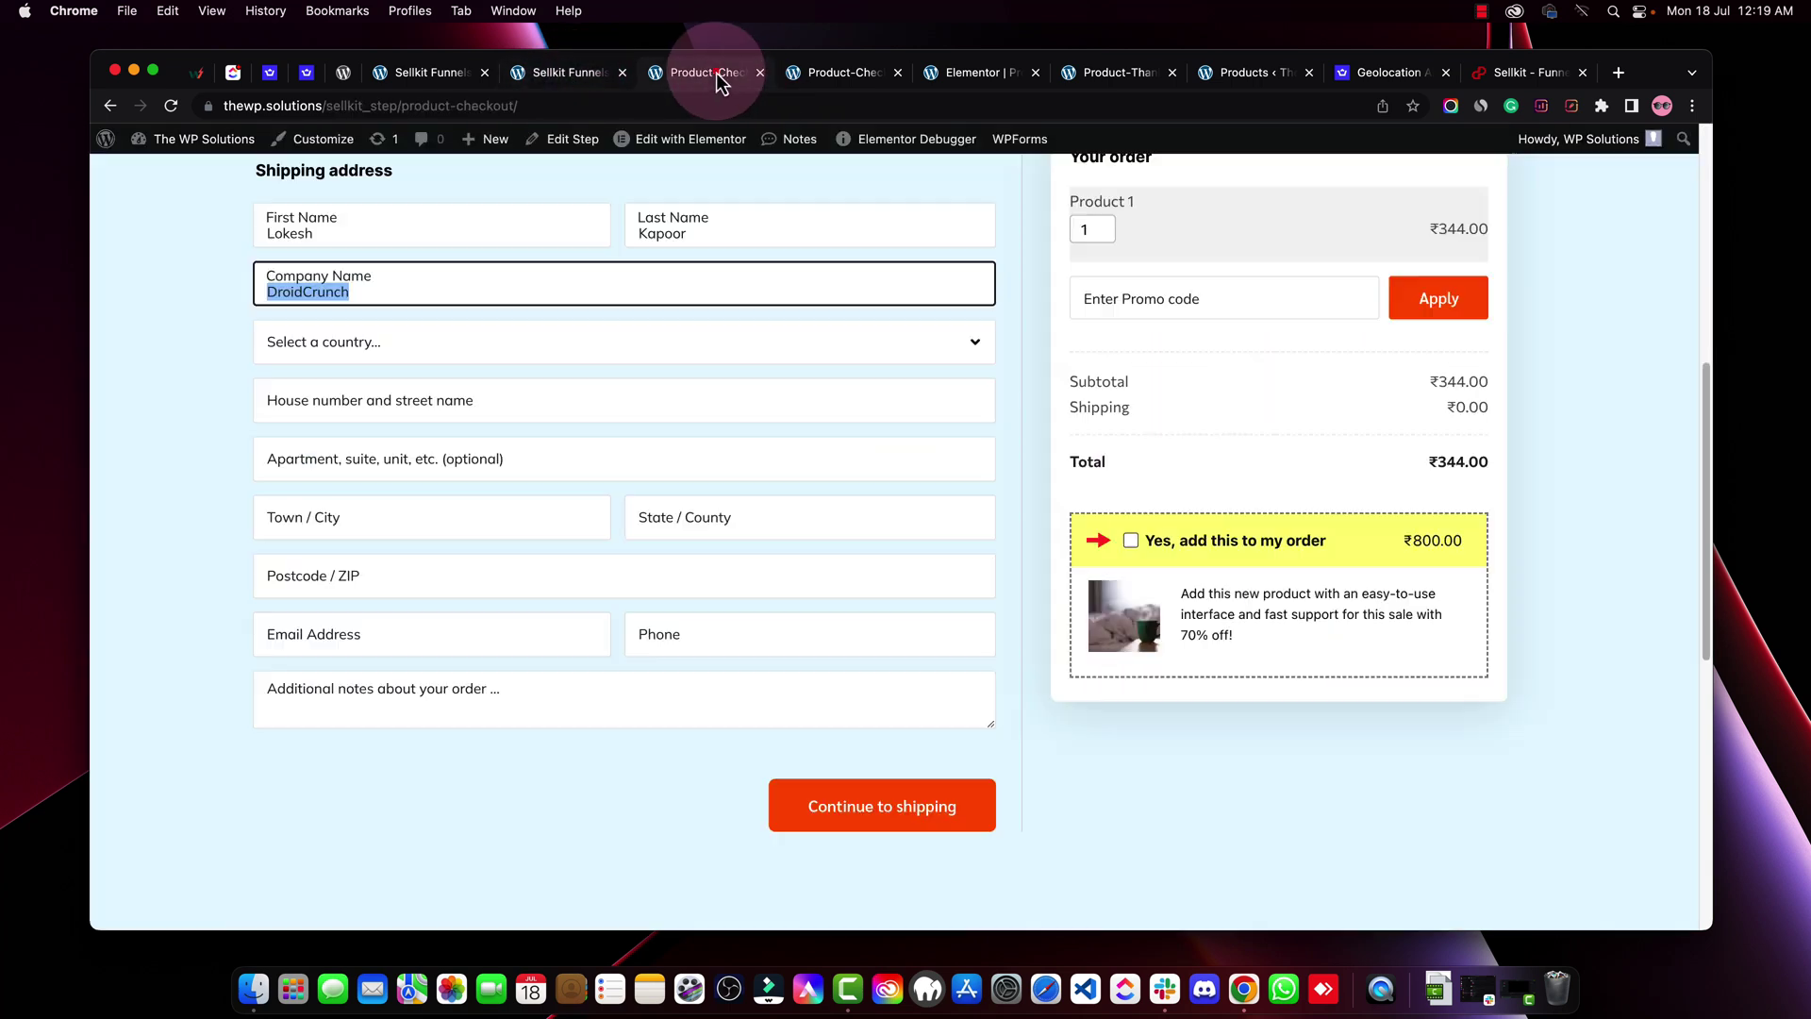
left_click(1130, 541)
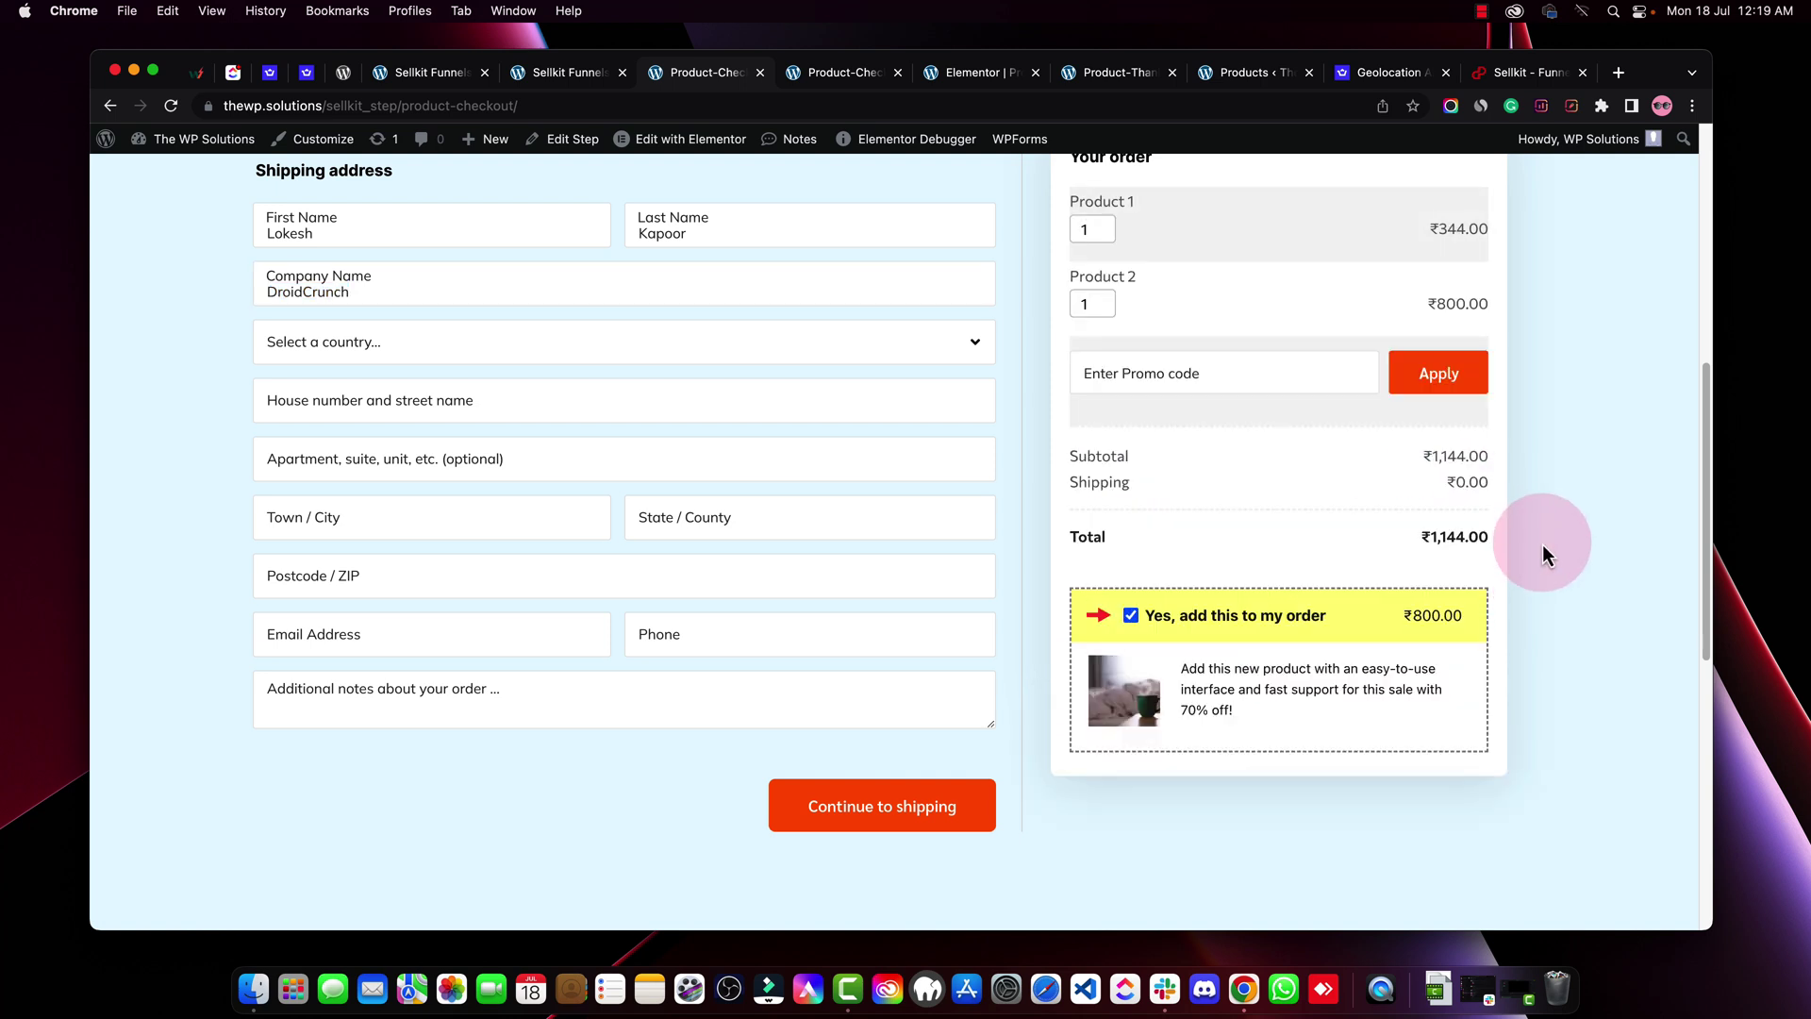
left_click(984, 794)
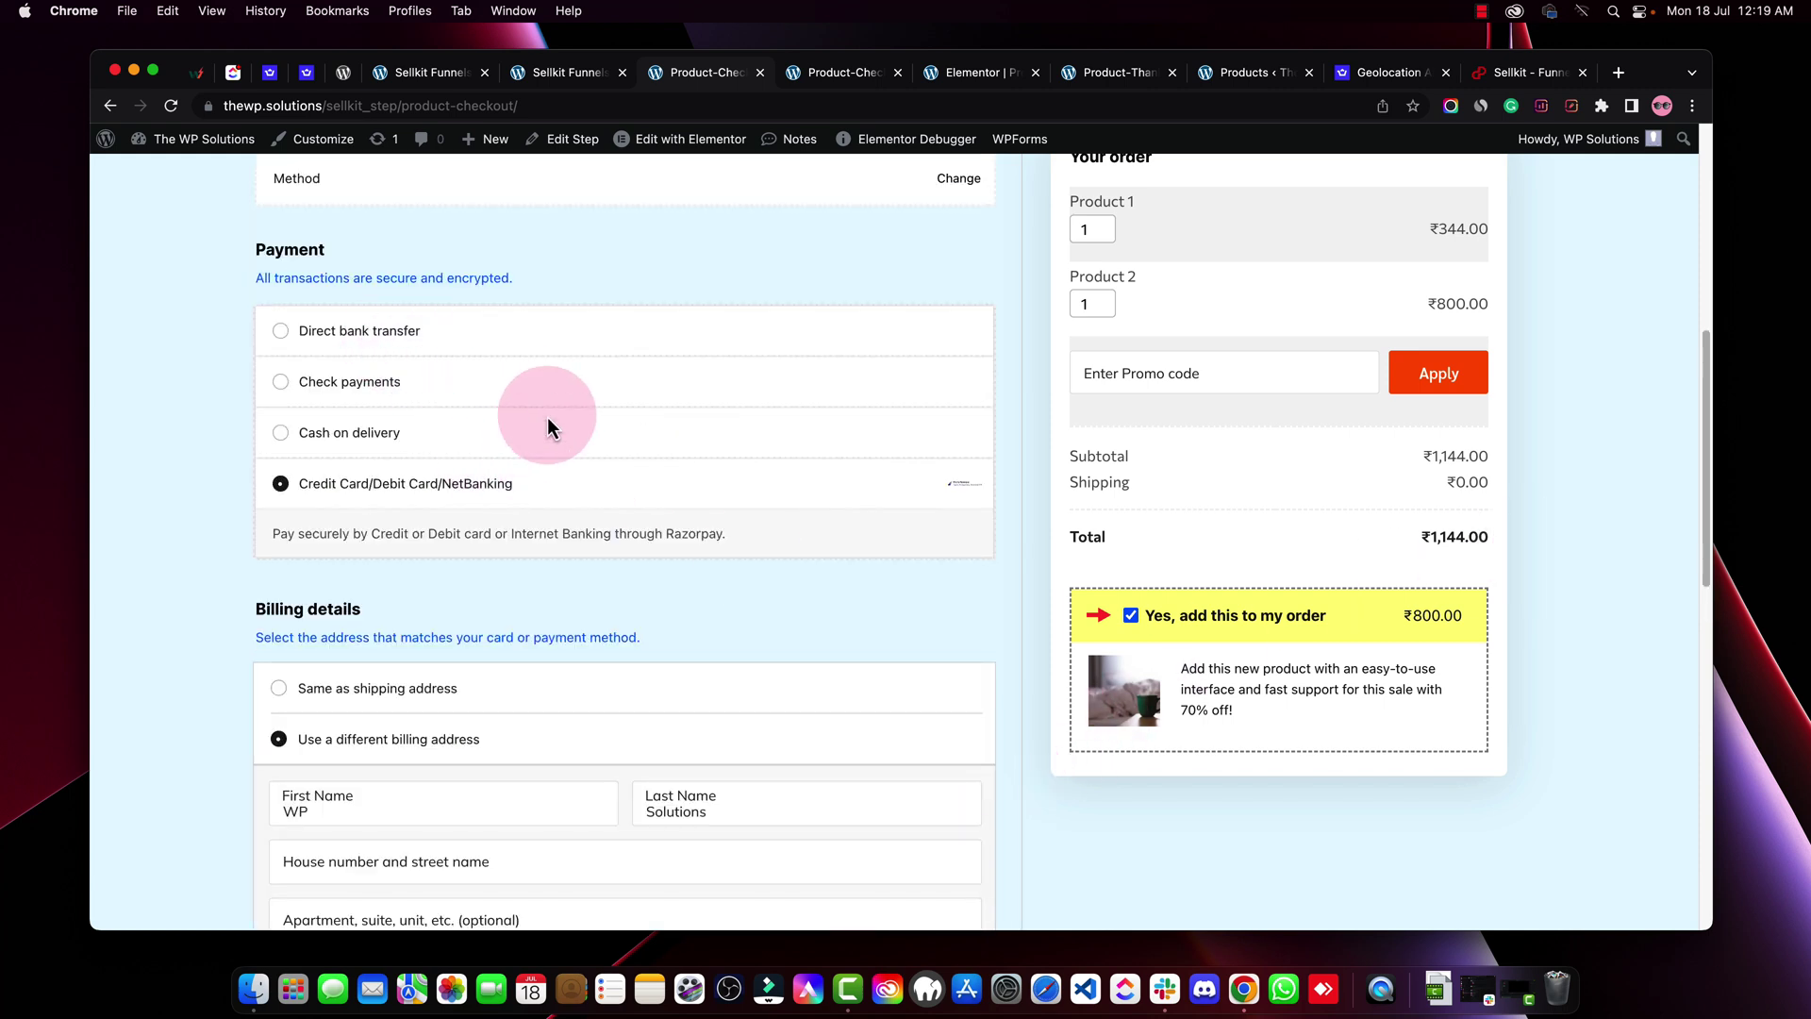
Examine the checkout's payment methods, billing details and Complete Order section, and leave for the site's home page
scroll(642, 405, "down", 7)
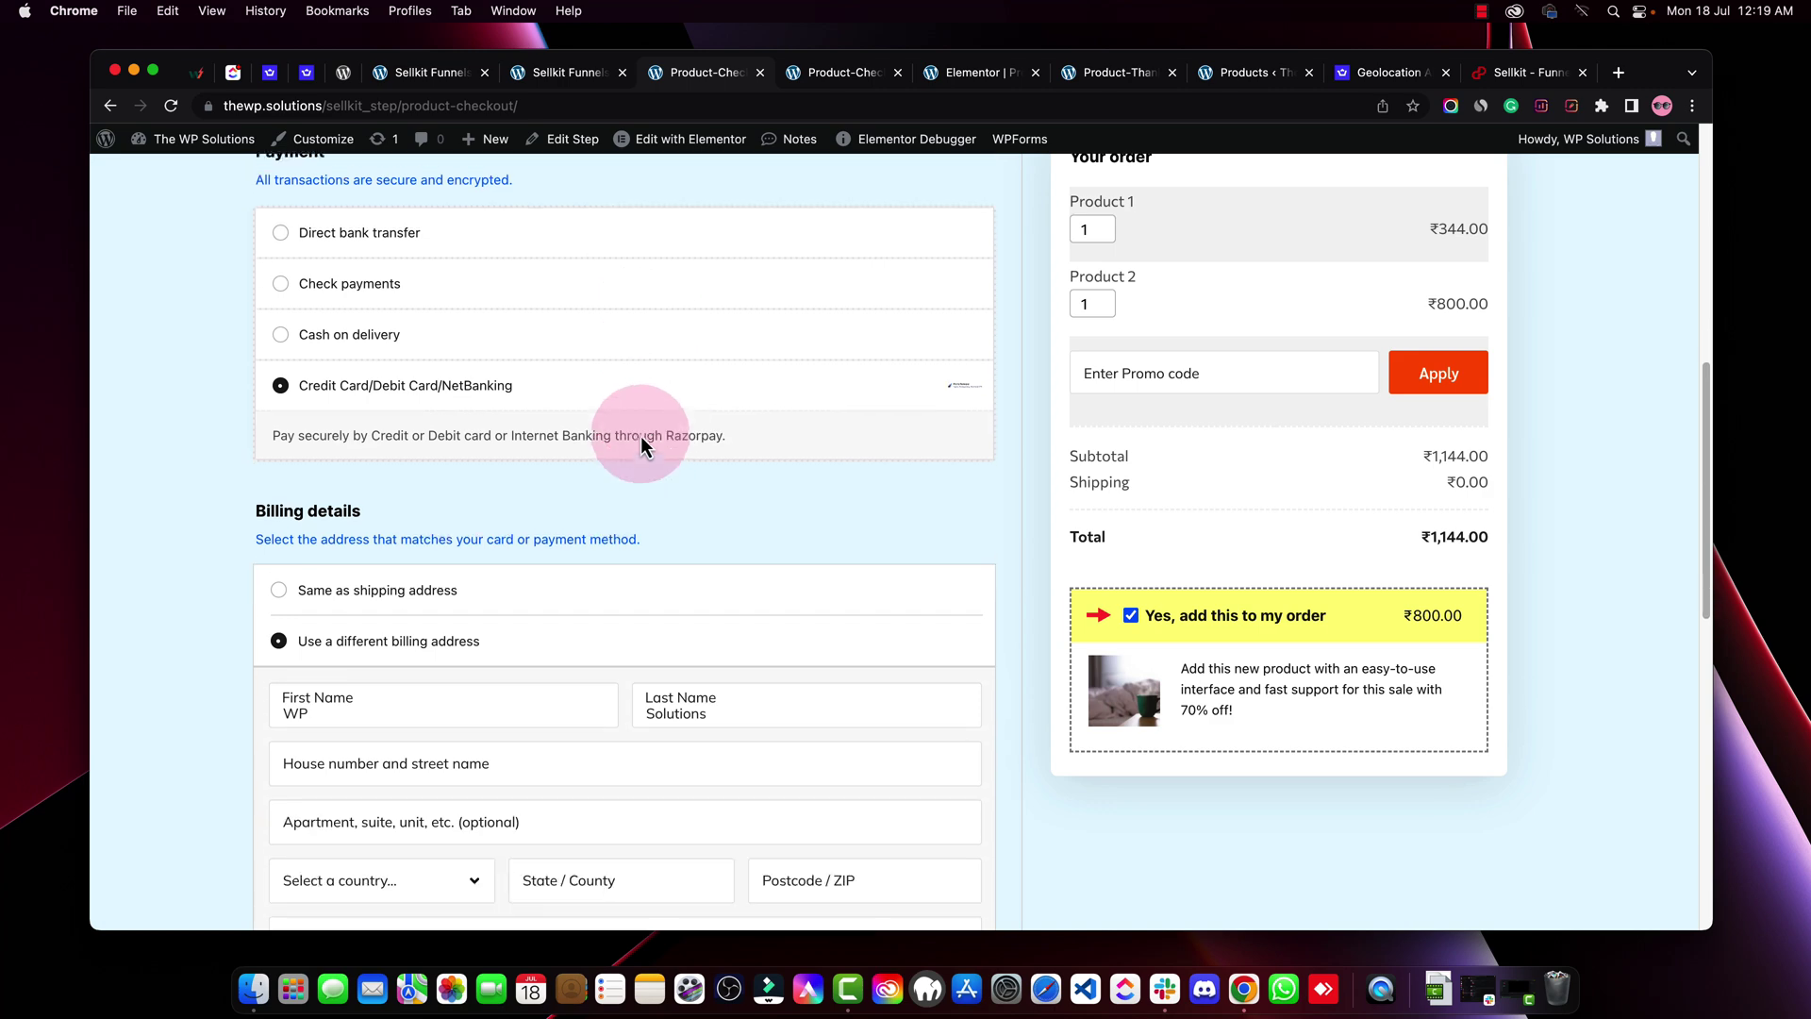
scroll(661, 437, "down", 1)
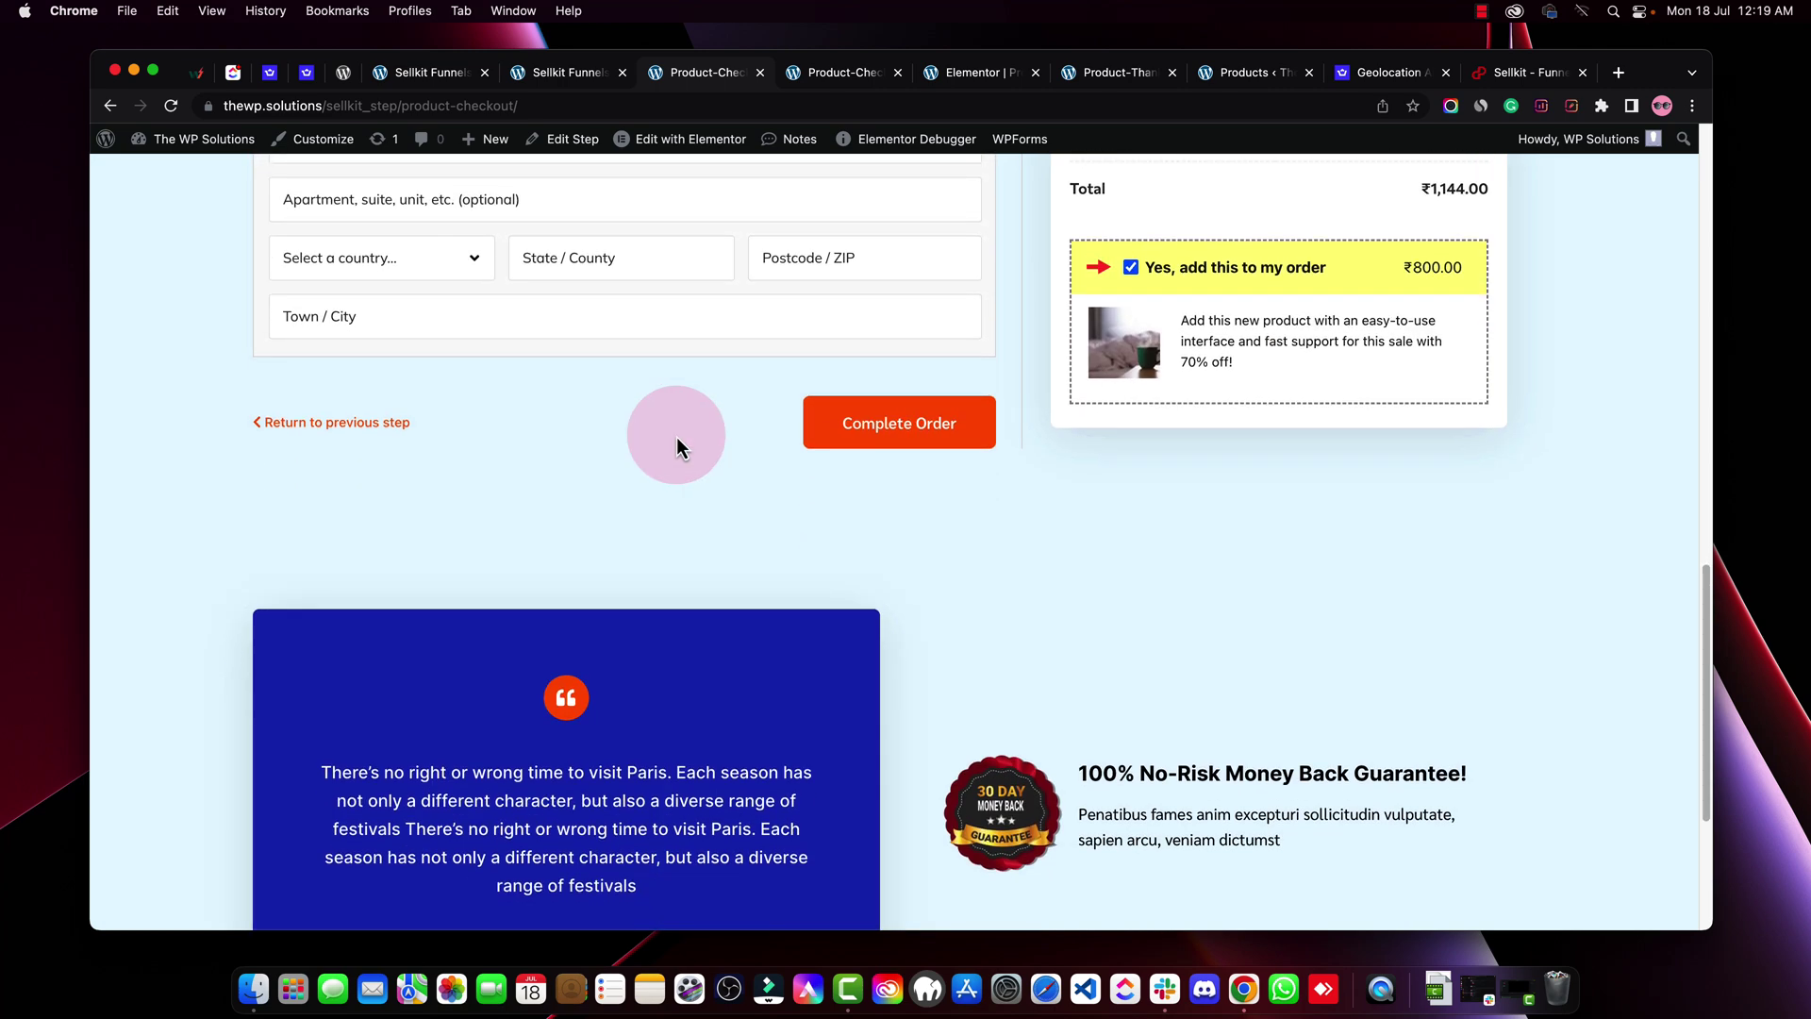
scroll(1253, 603, "down", 4)
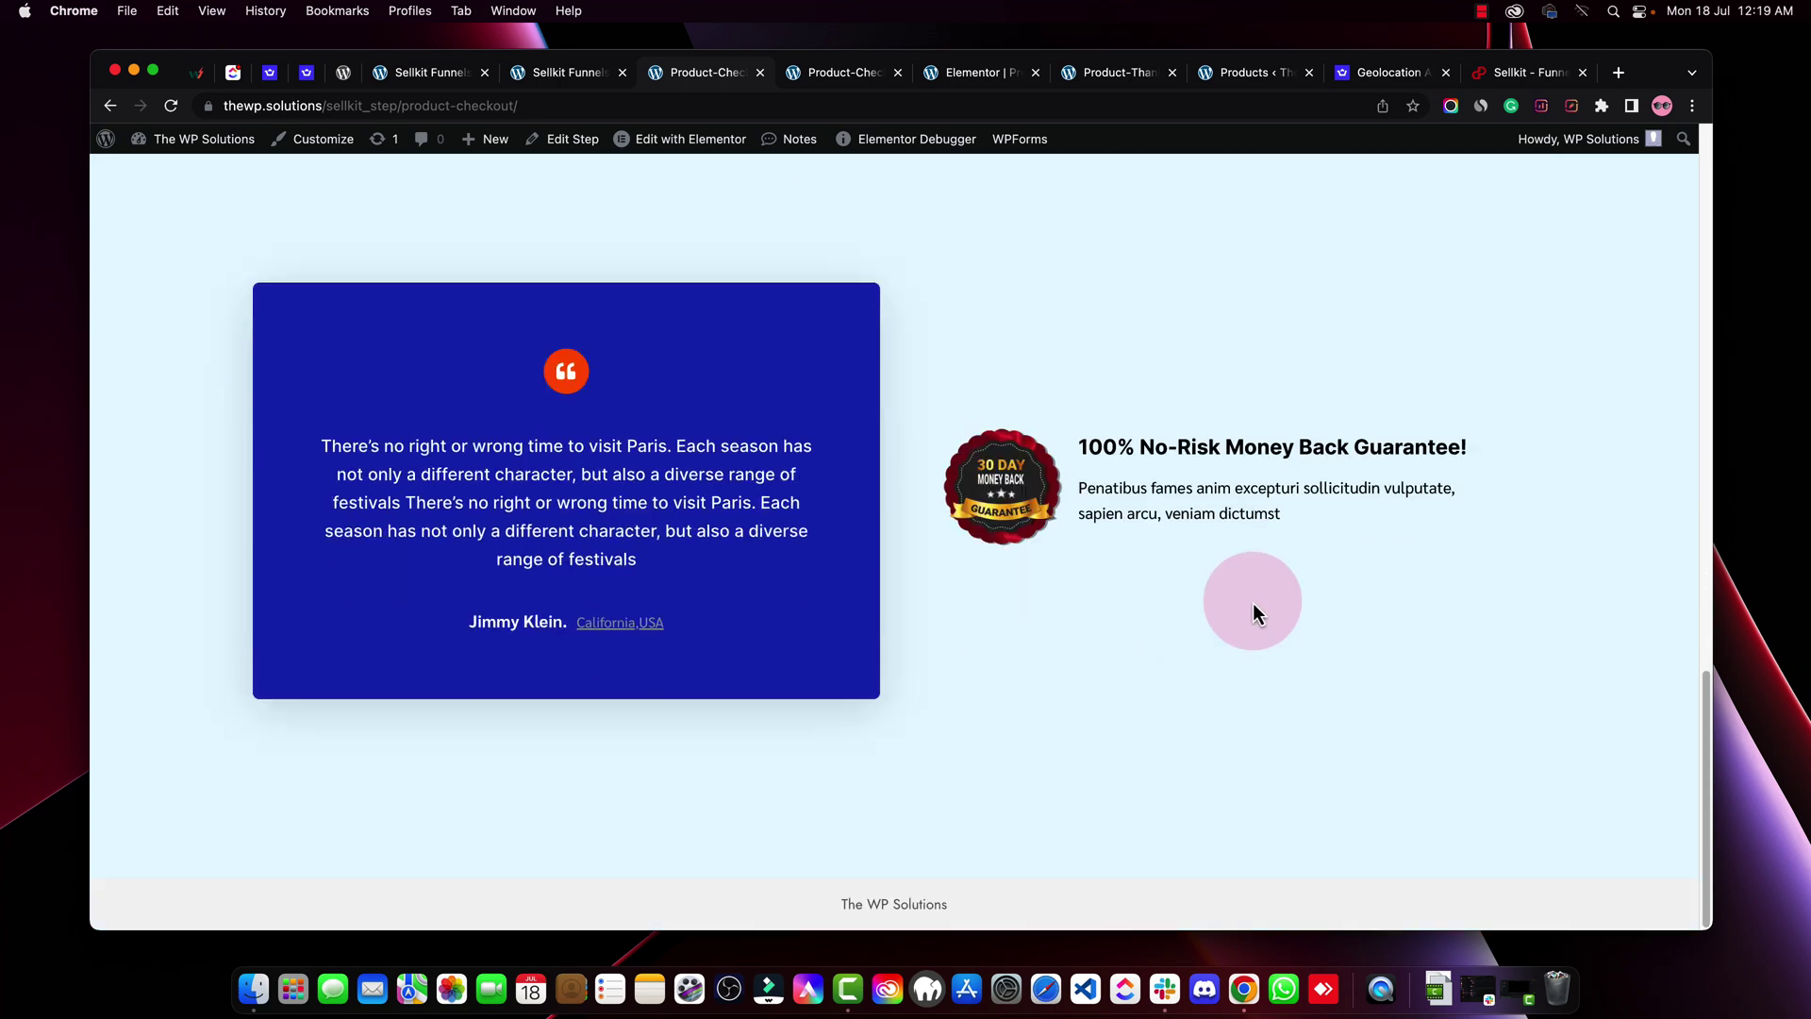
scroll(1264, 542, "up", 15)
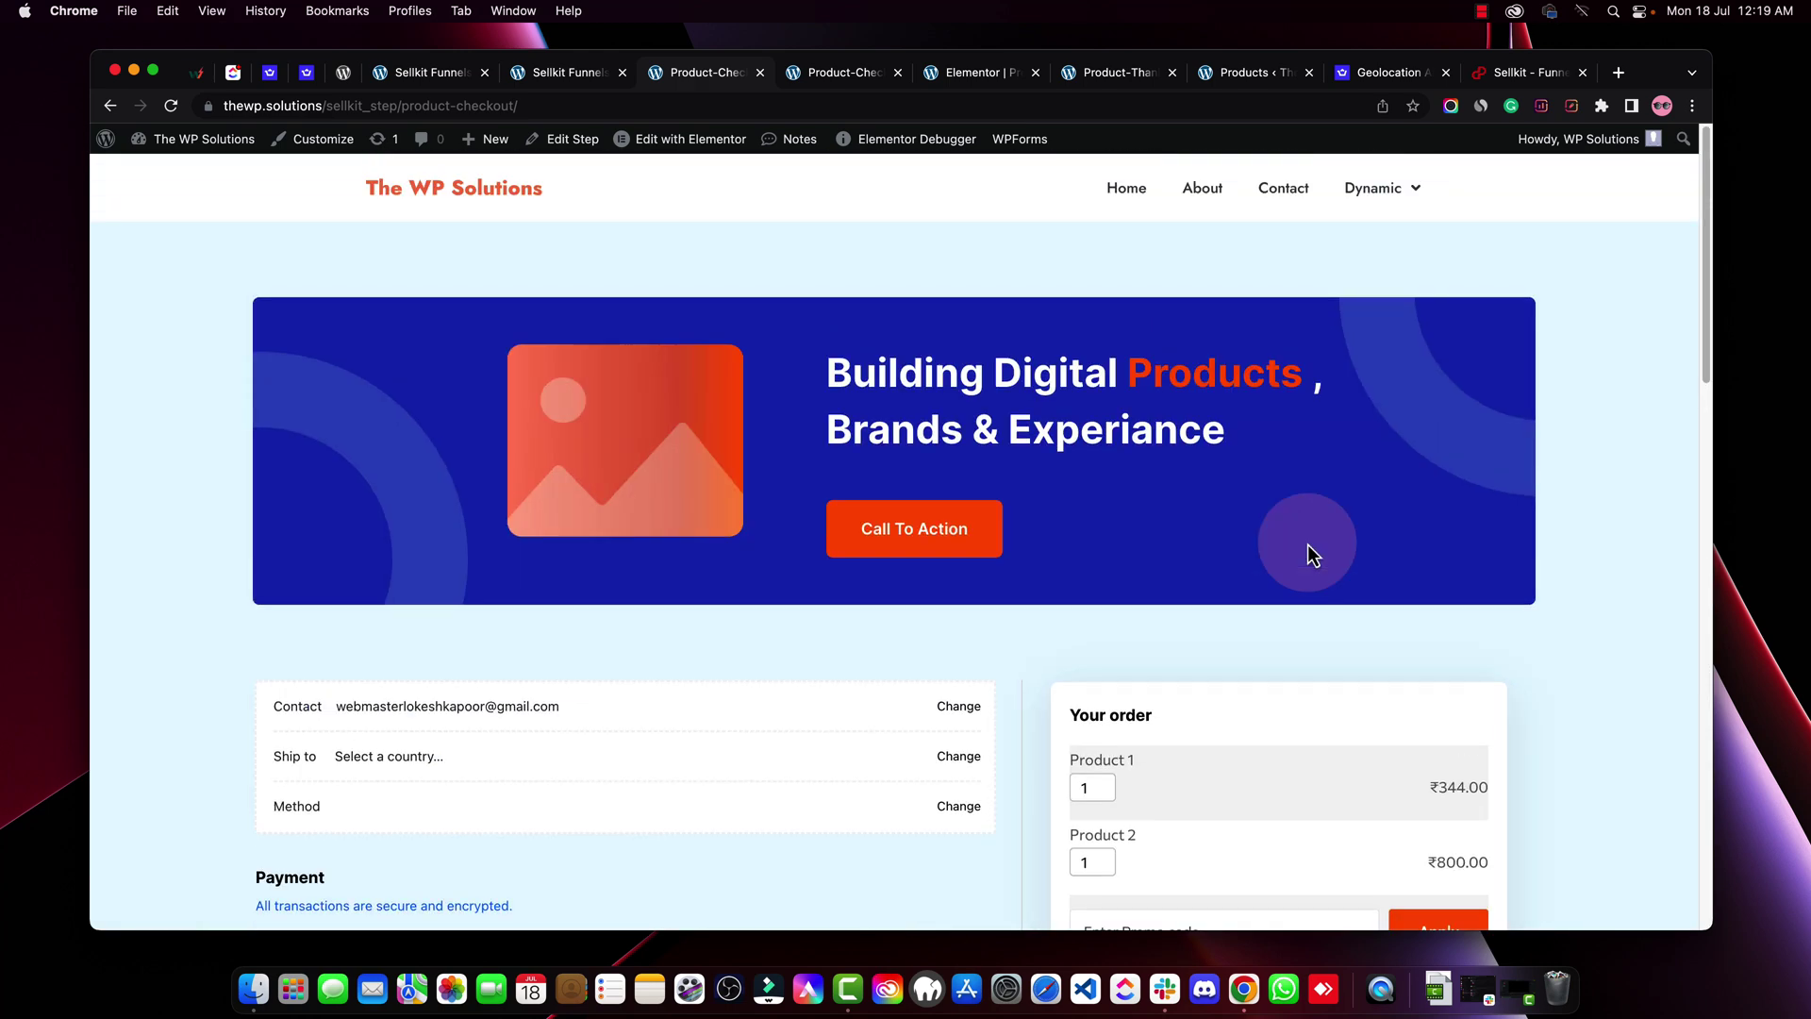
left_click(462, 203)
Start adding an upsell step to the Product funnel and preview the ready-made ebook bundle upsell template
left_click(546, 87)
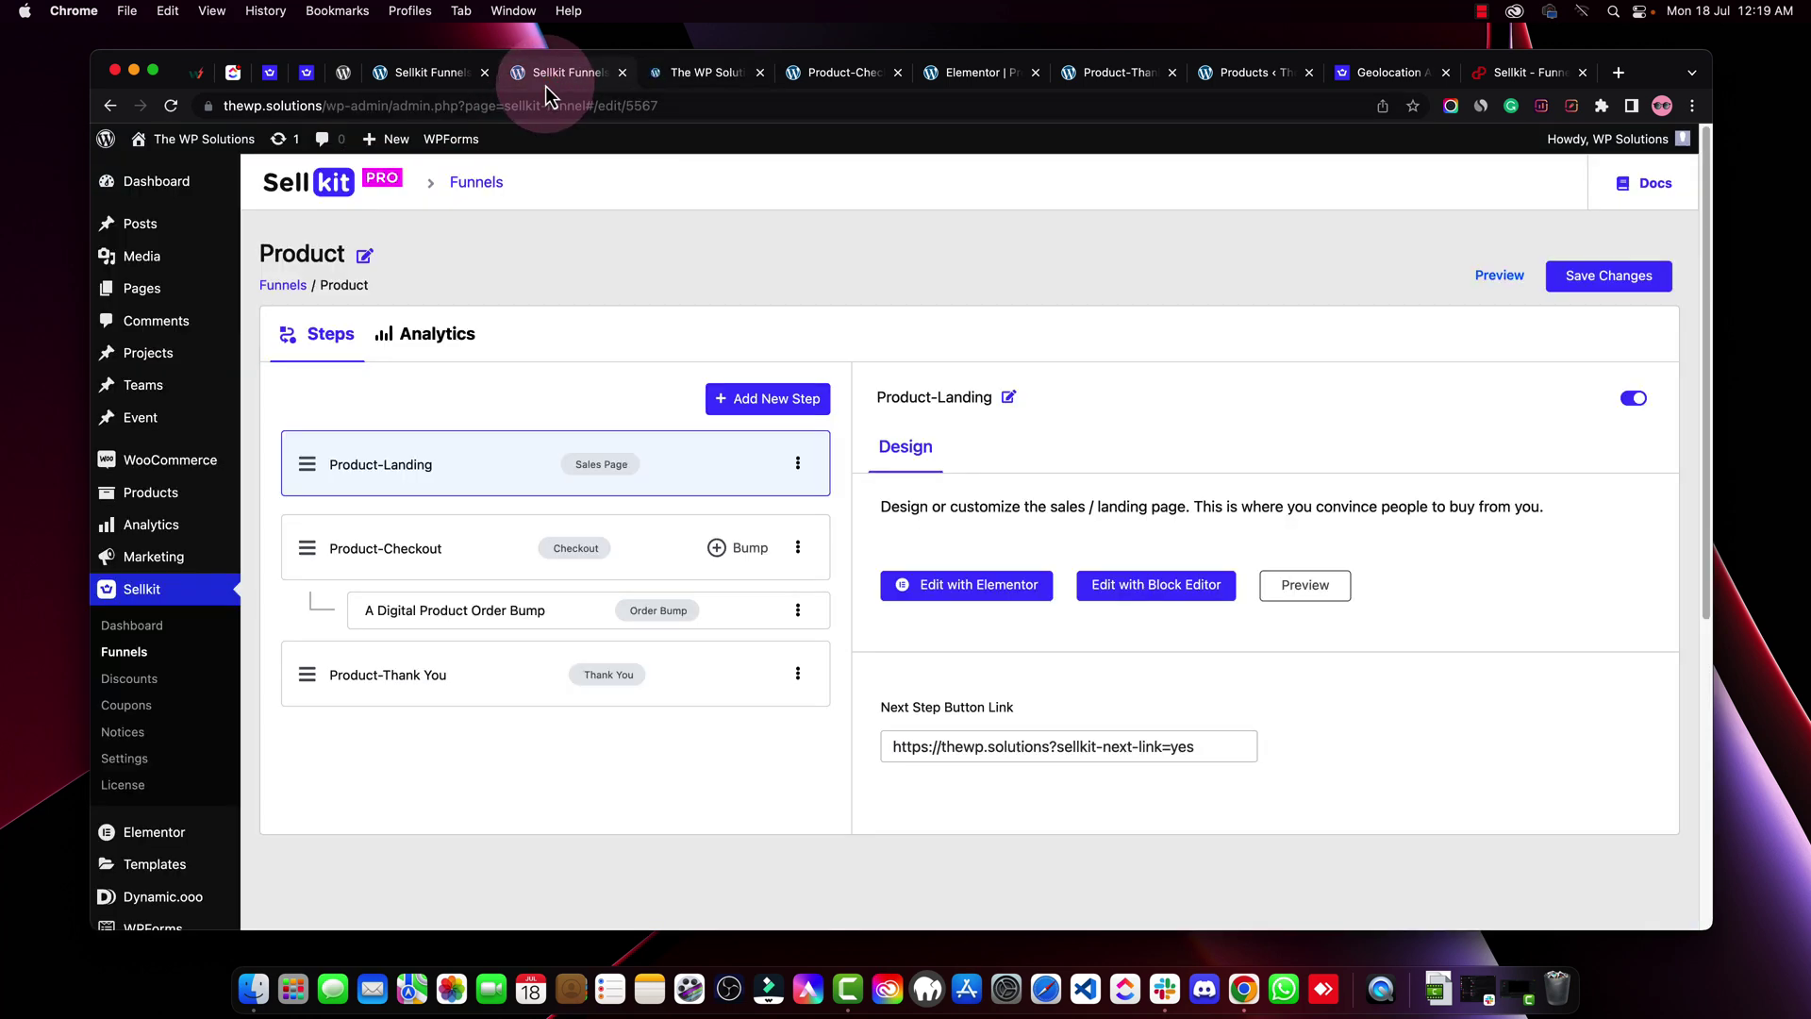
left_click(774, 414)
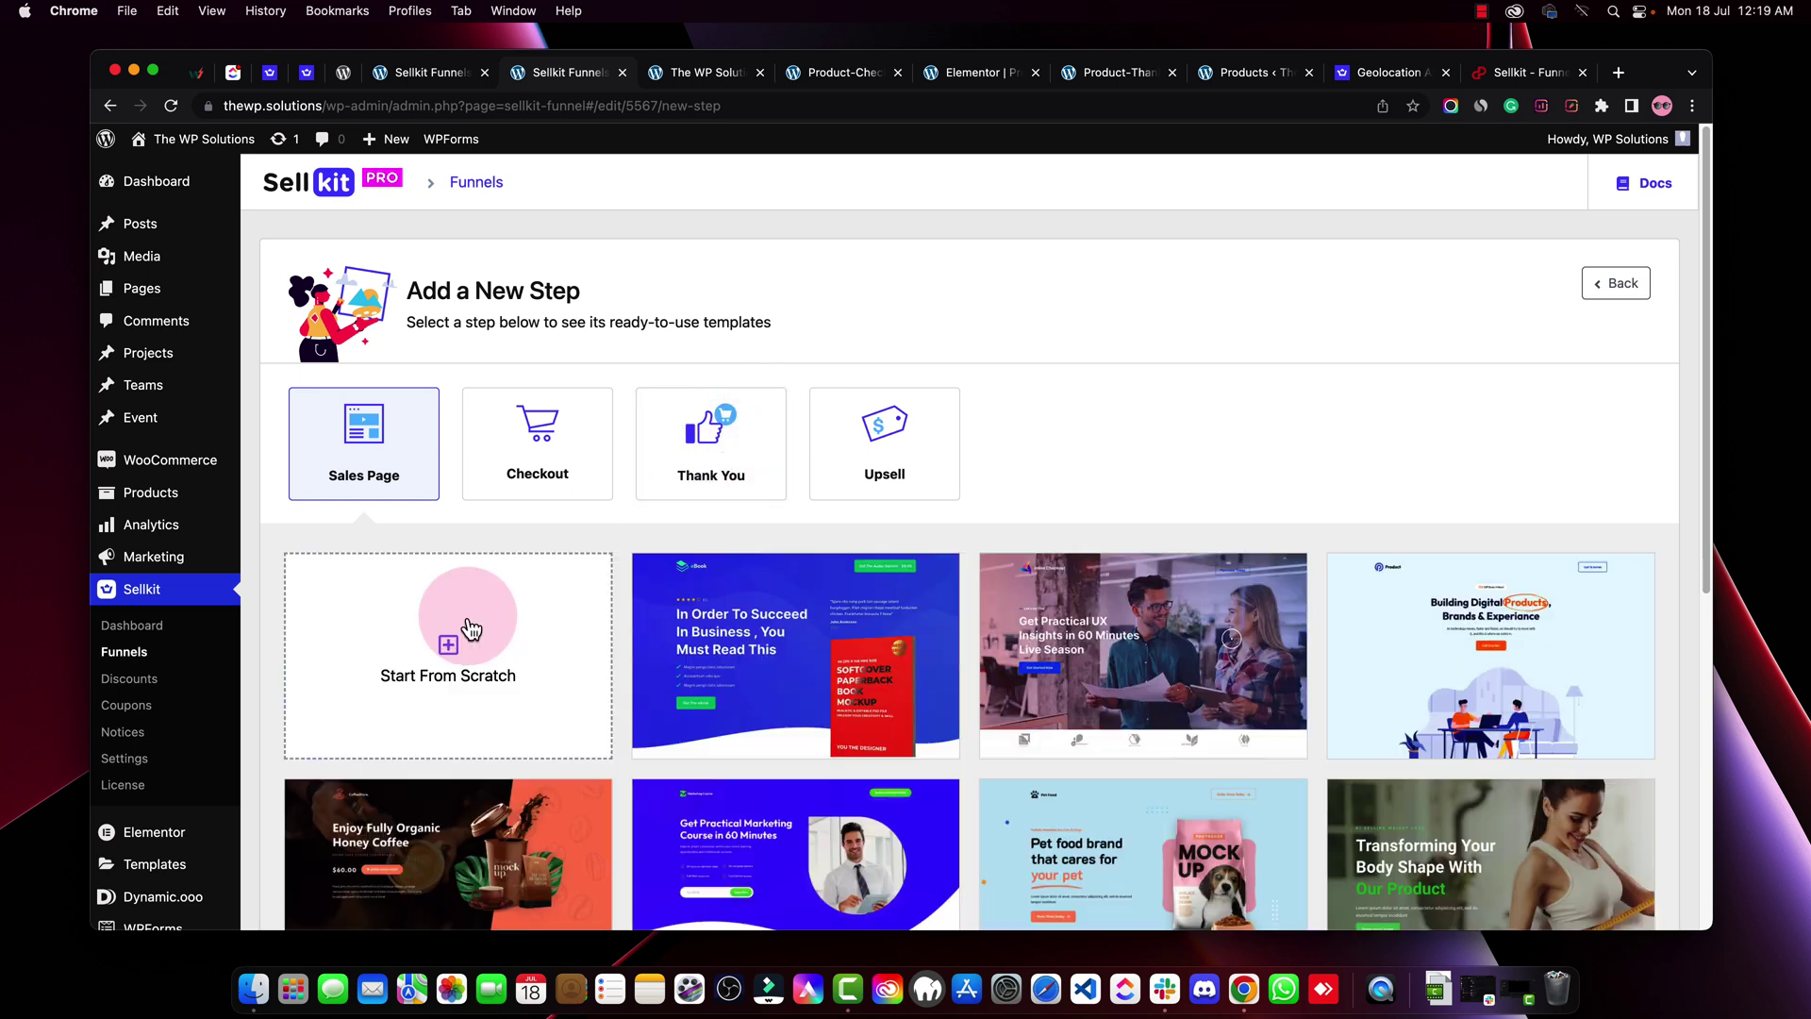
left_click(892, 439)
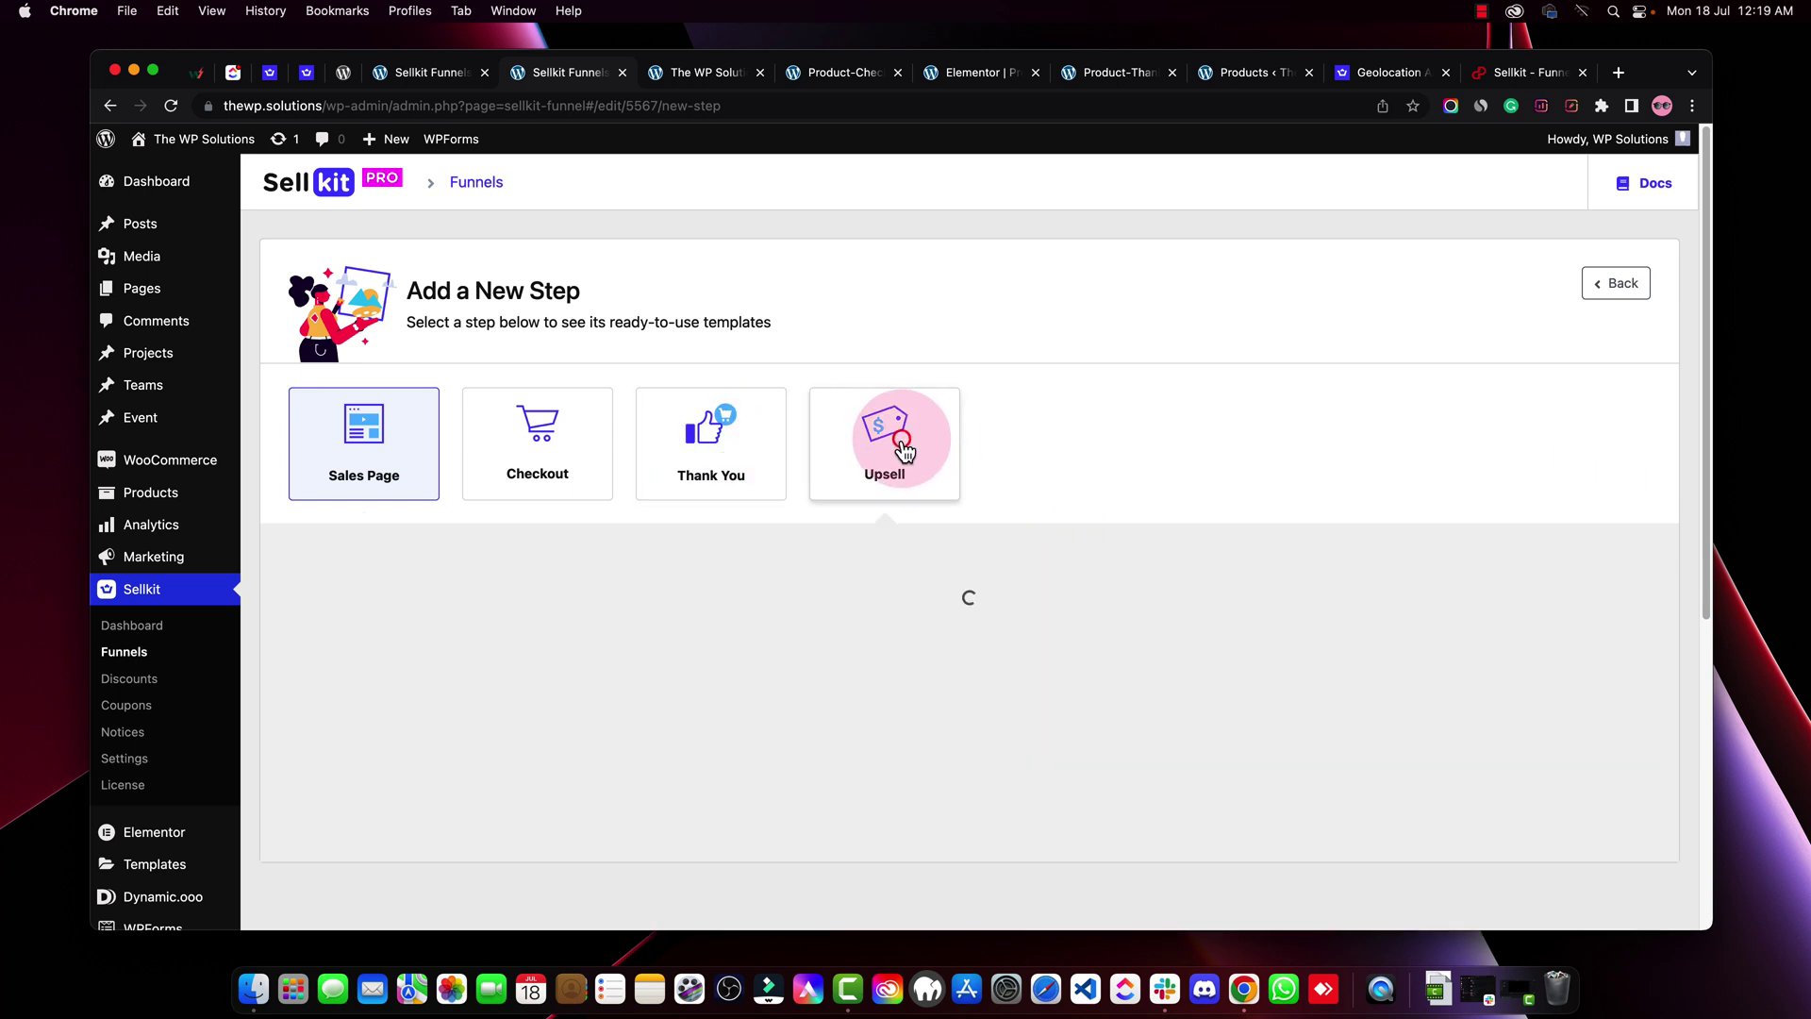
mouse_move(802, 684)
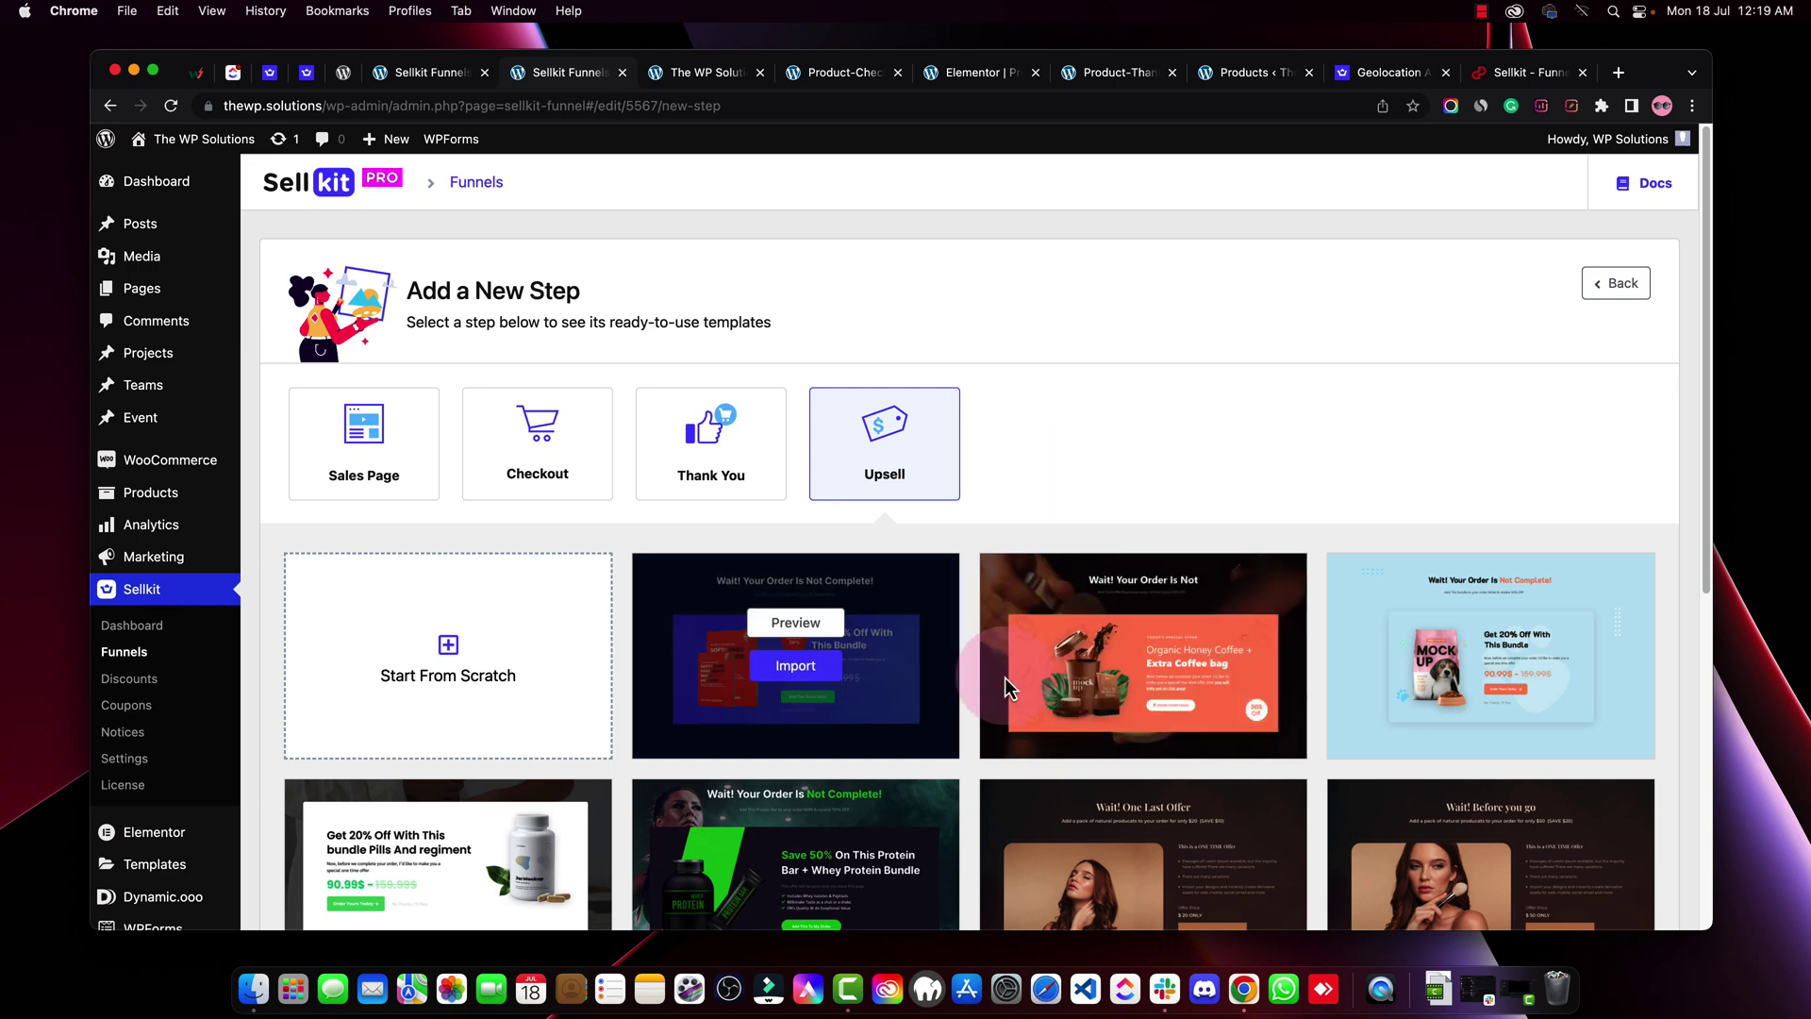
left_click(795, 623)
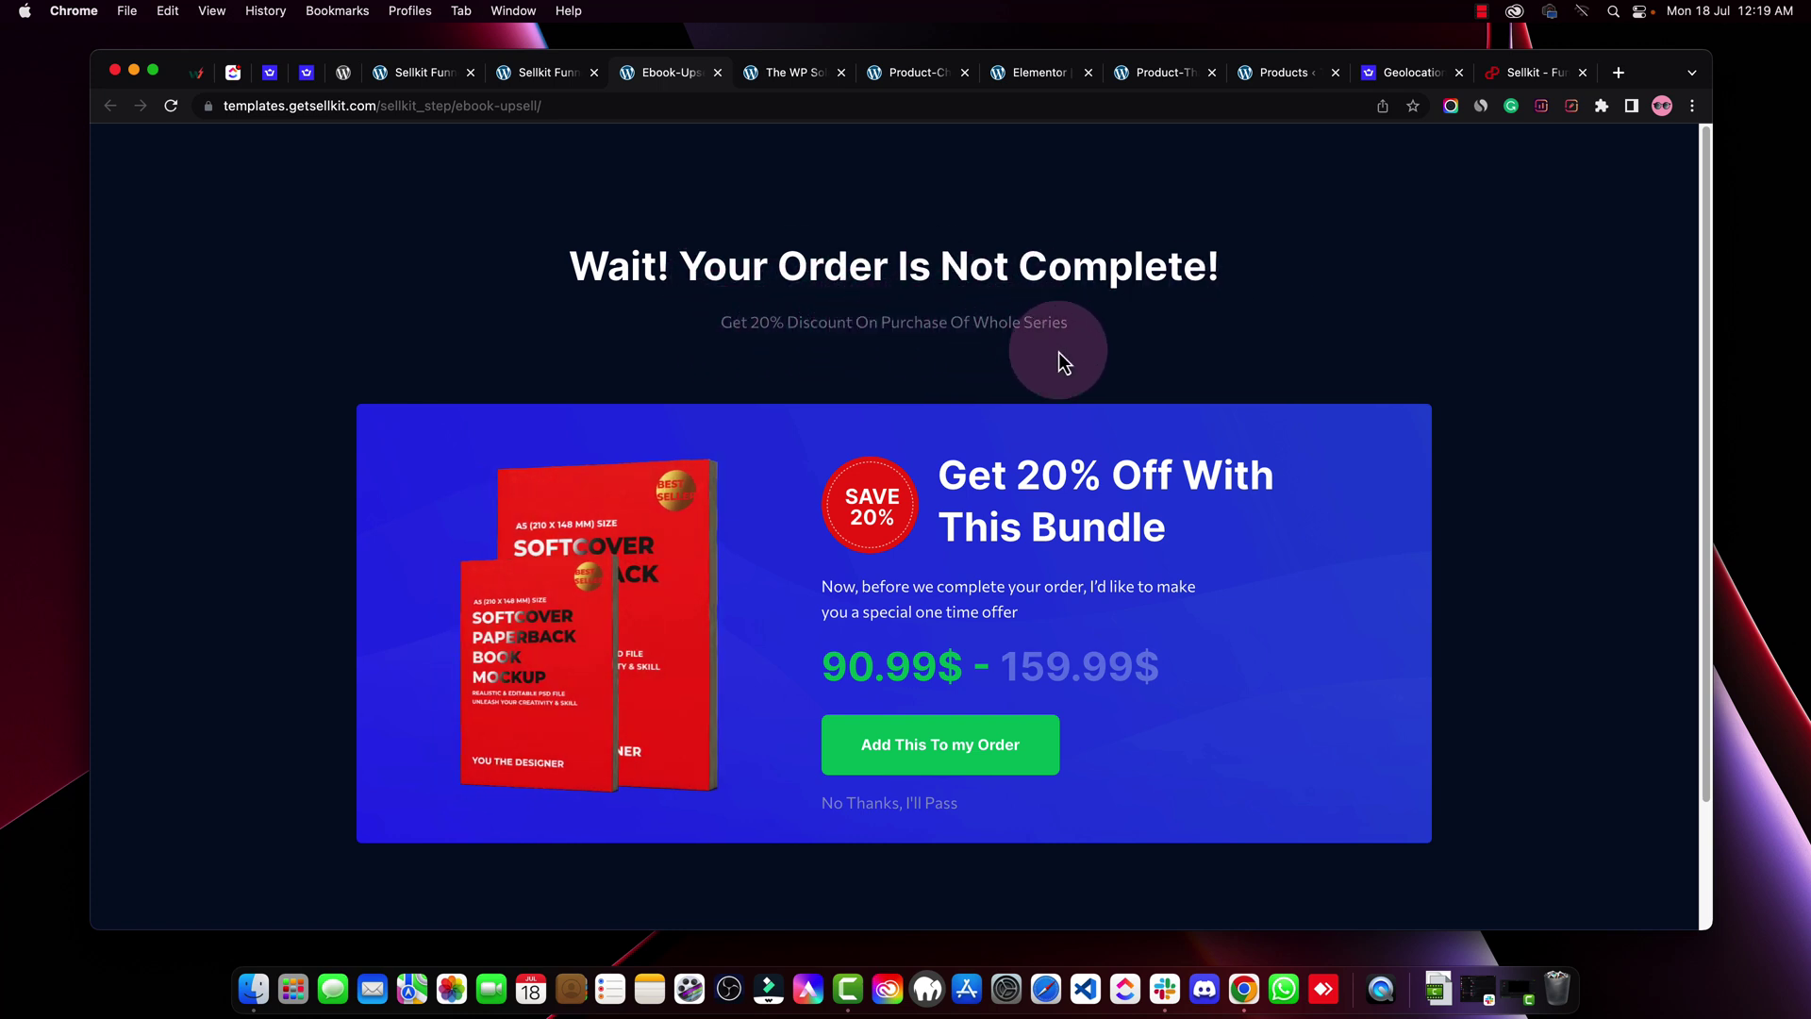
scroll(1066, 396, "down", 3)
scroll(1242, 807, "up", 3)
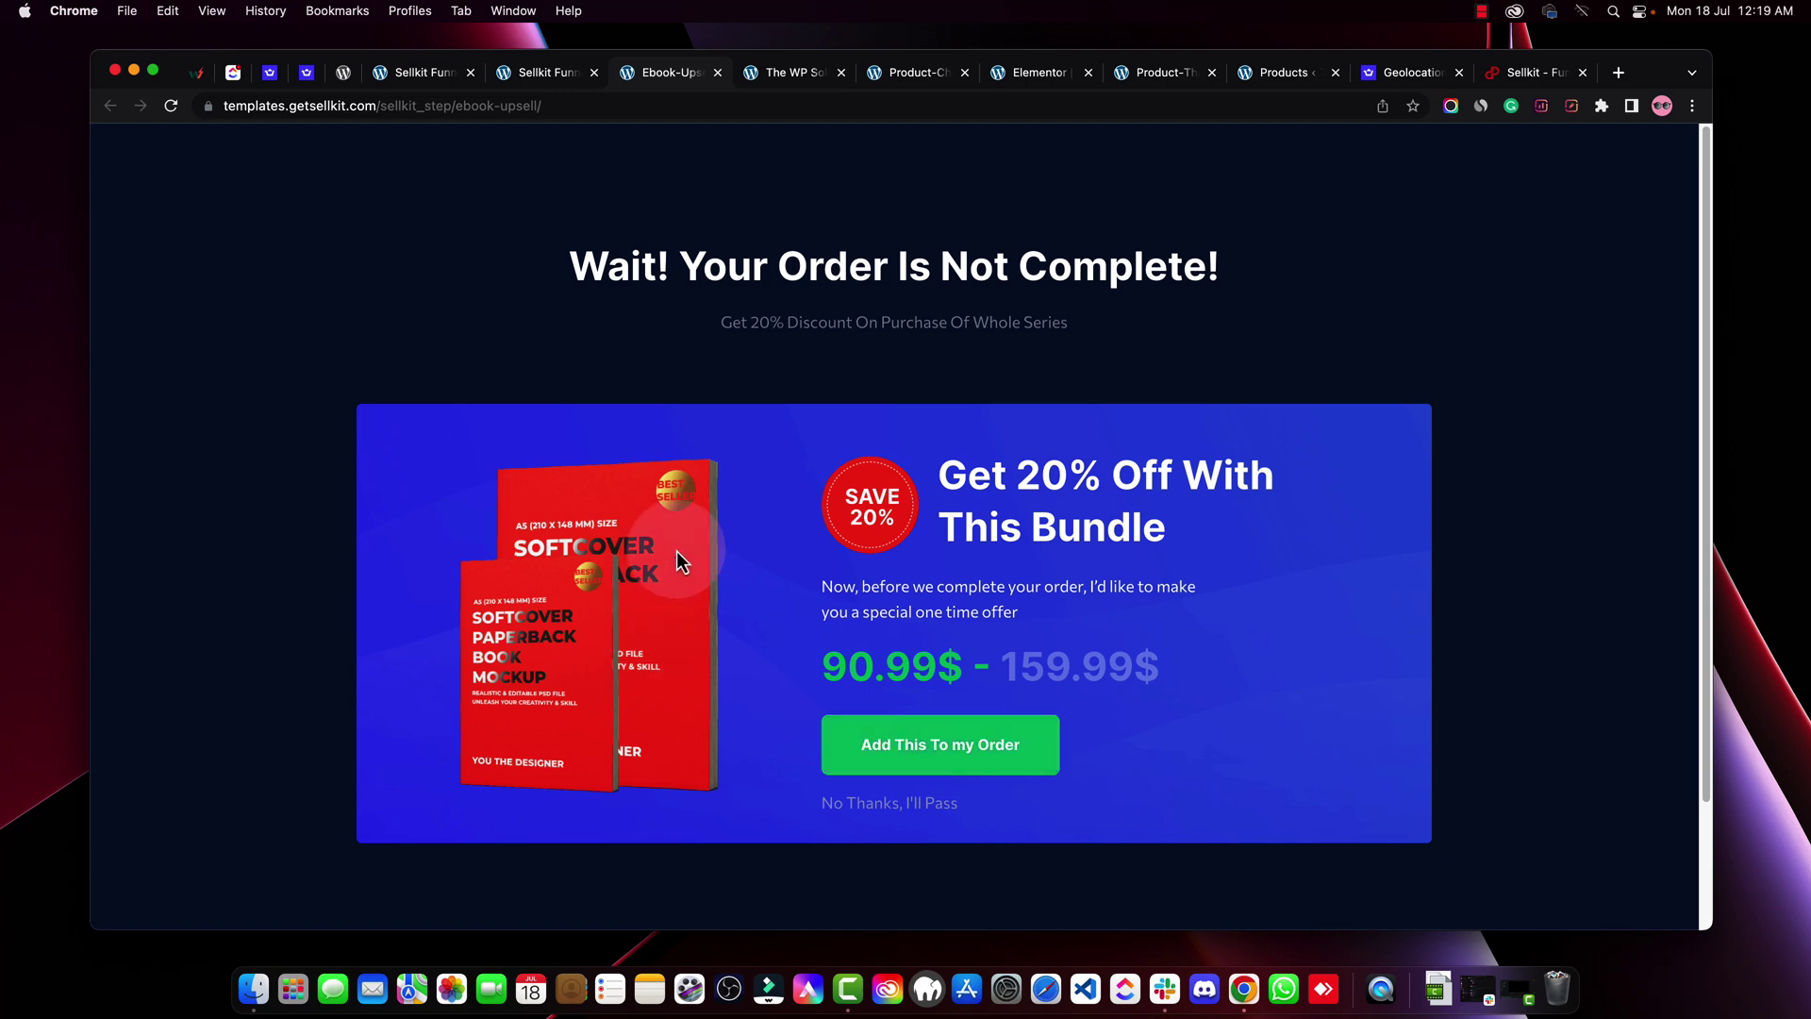
Examine the remaining upsell templates offered for the new step, and leave for the Sellkit funnels list
left_click(544, 77)
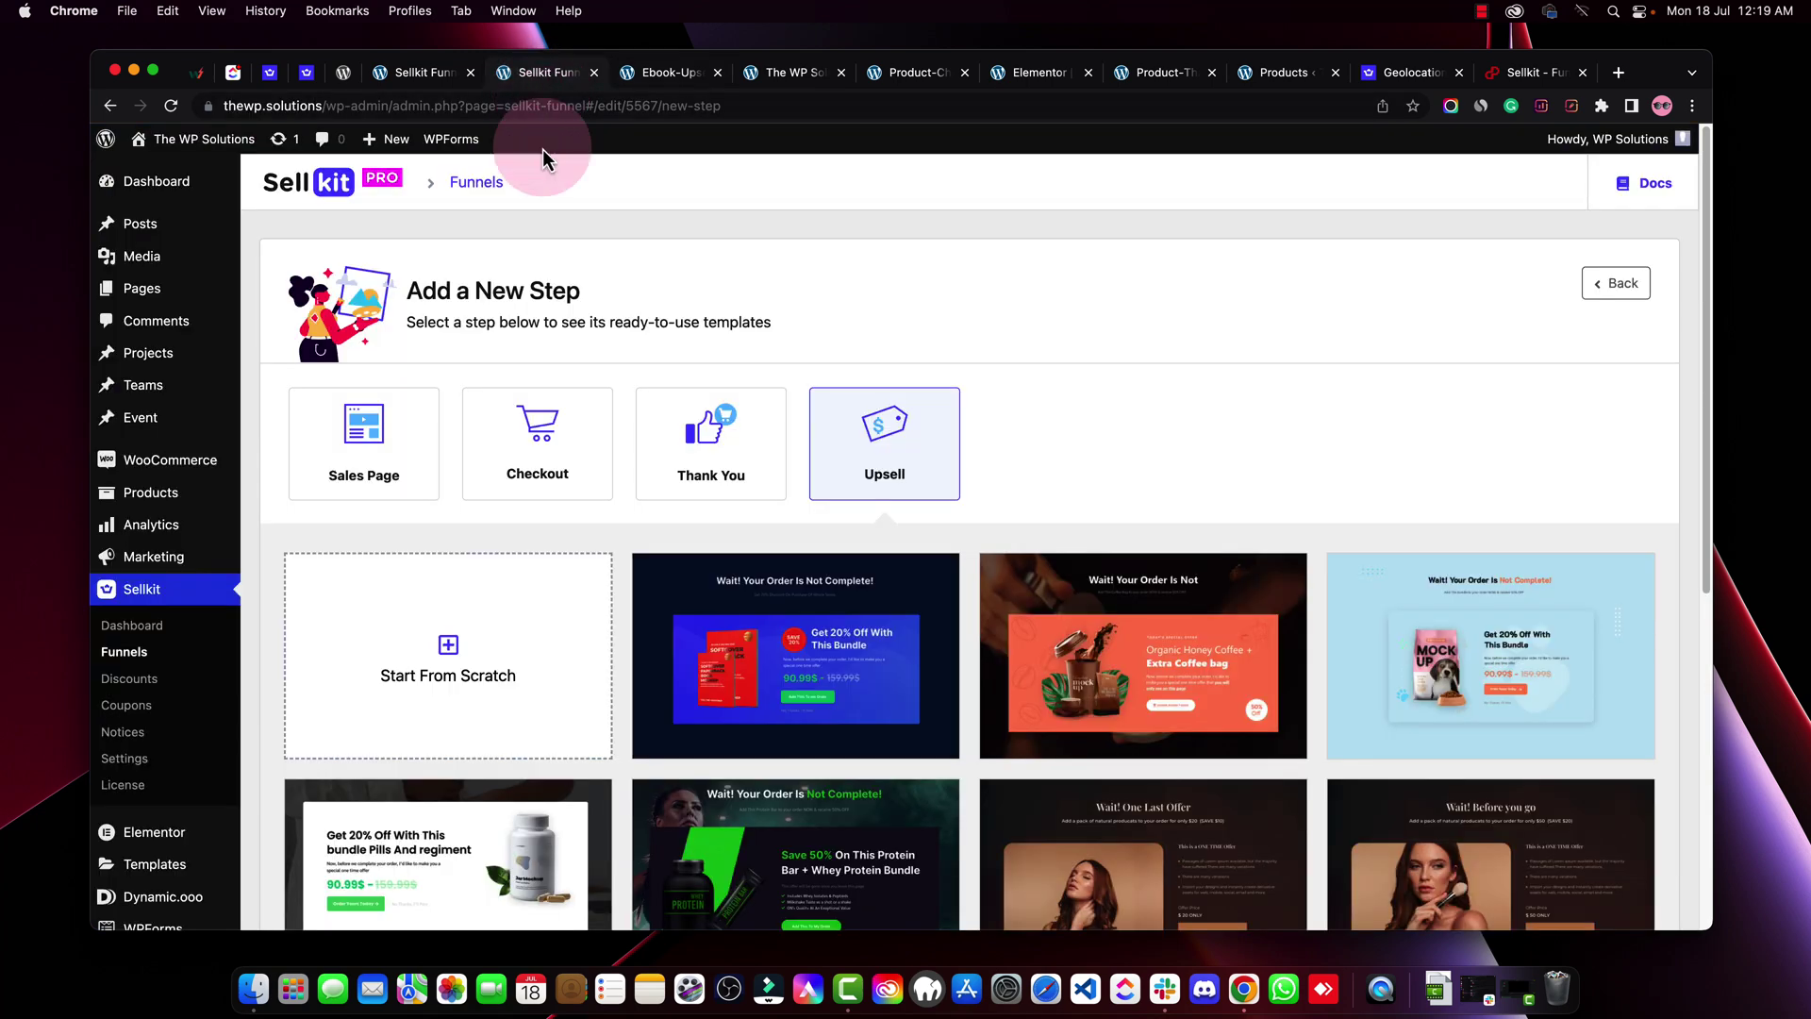
scroll(1250, 609, "down", 2)
scroll(1249, 610, "down", 4)
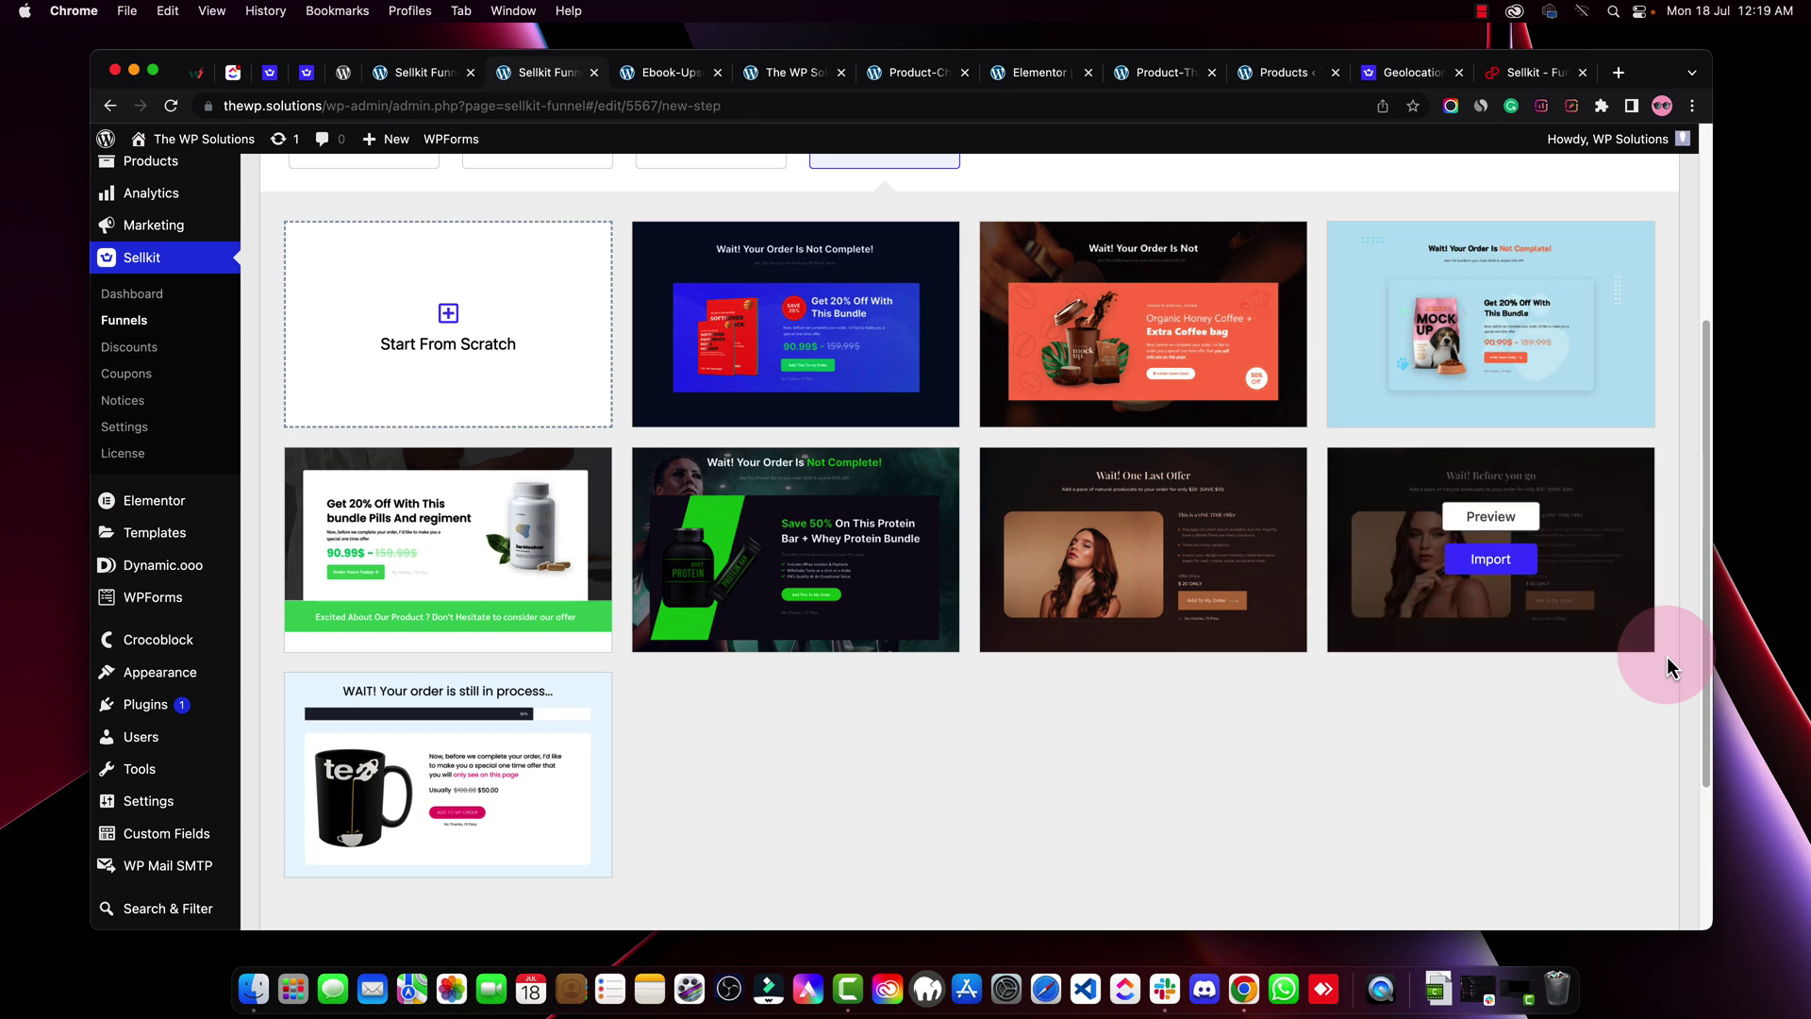
scroll(1542, 603, "up", 6)
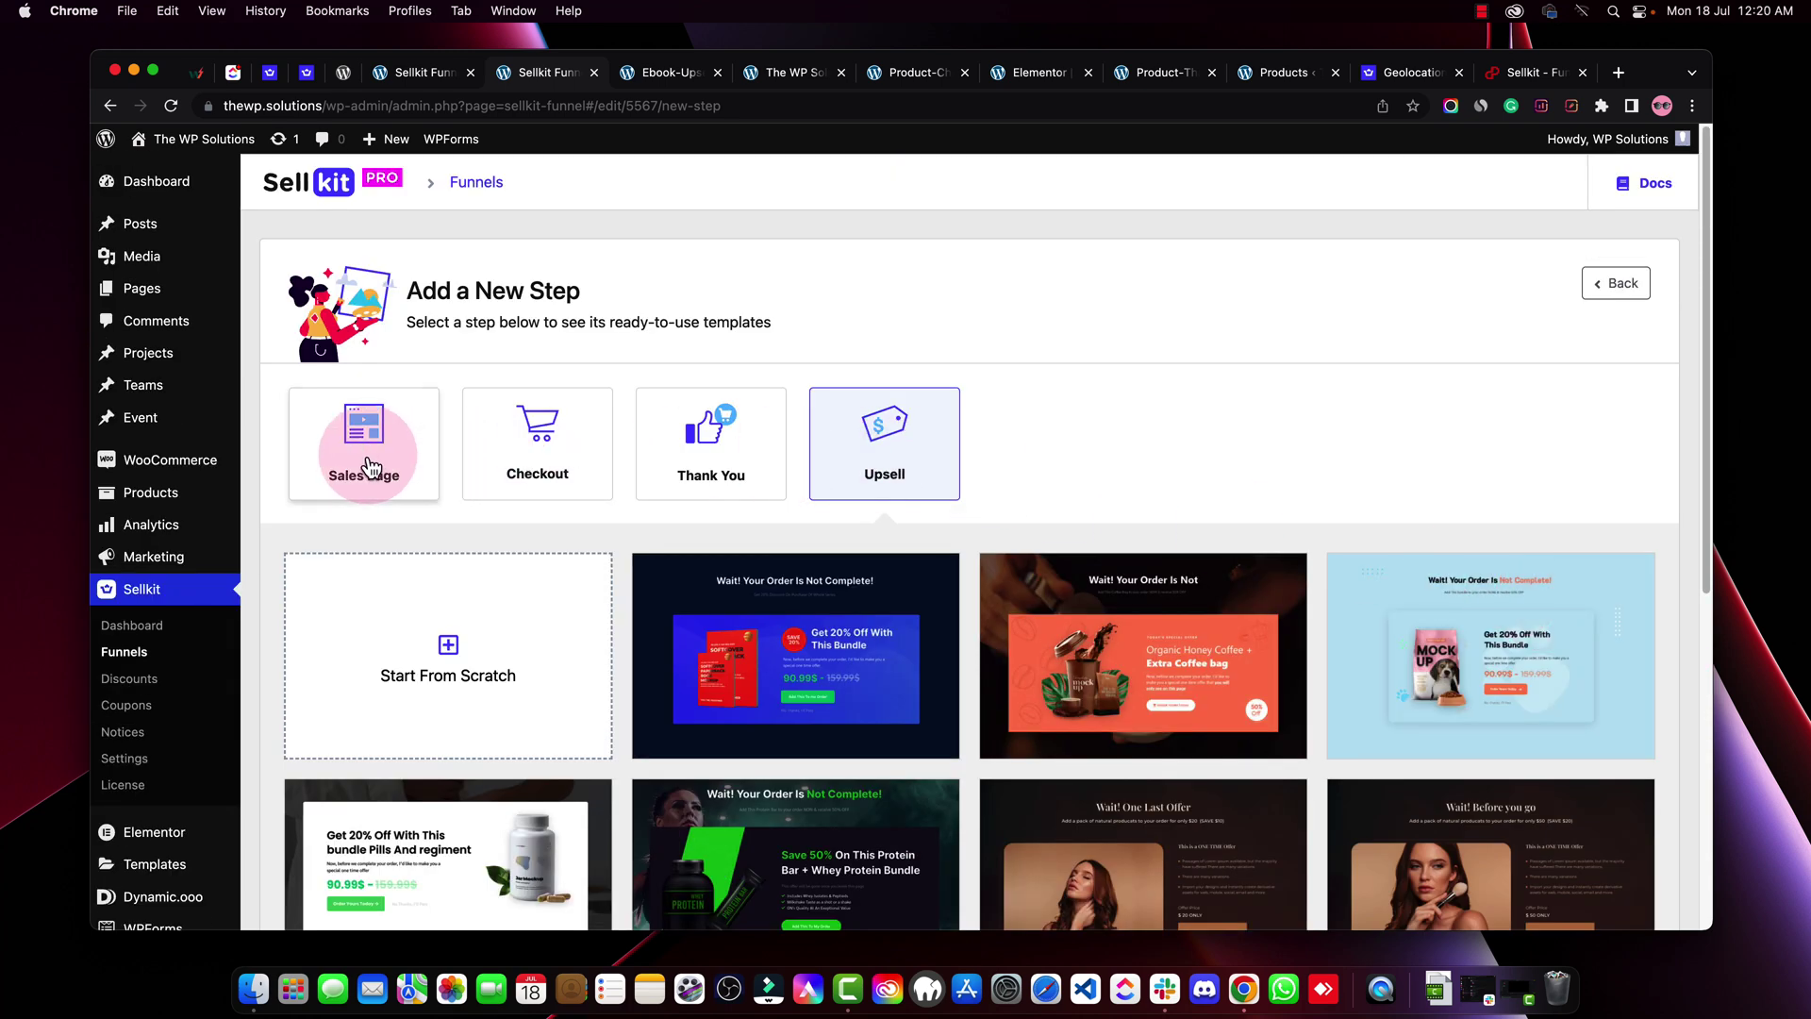
left_click(156, 654)
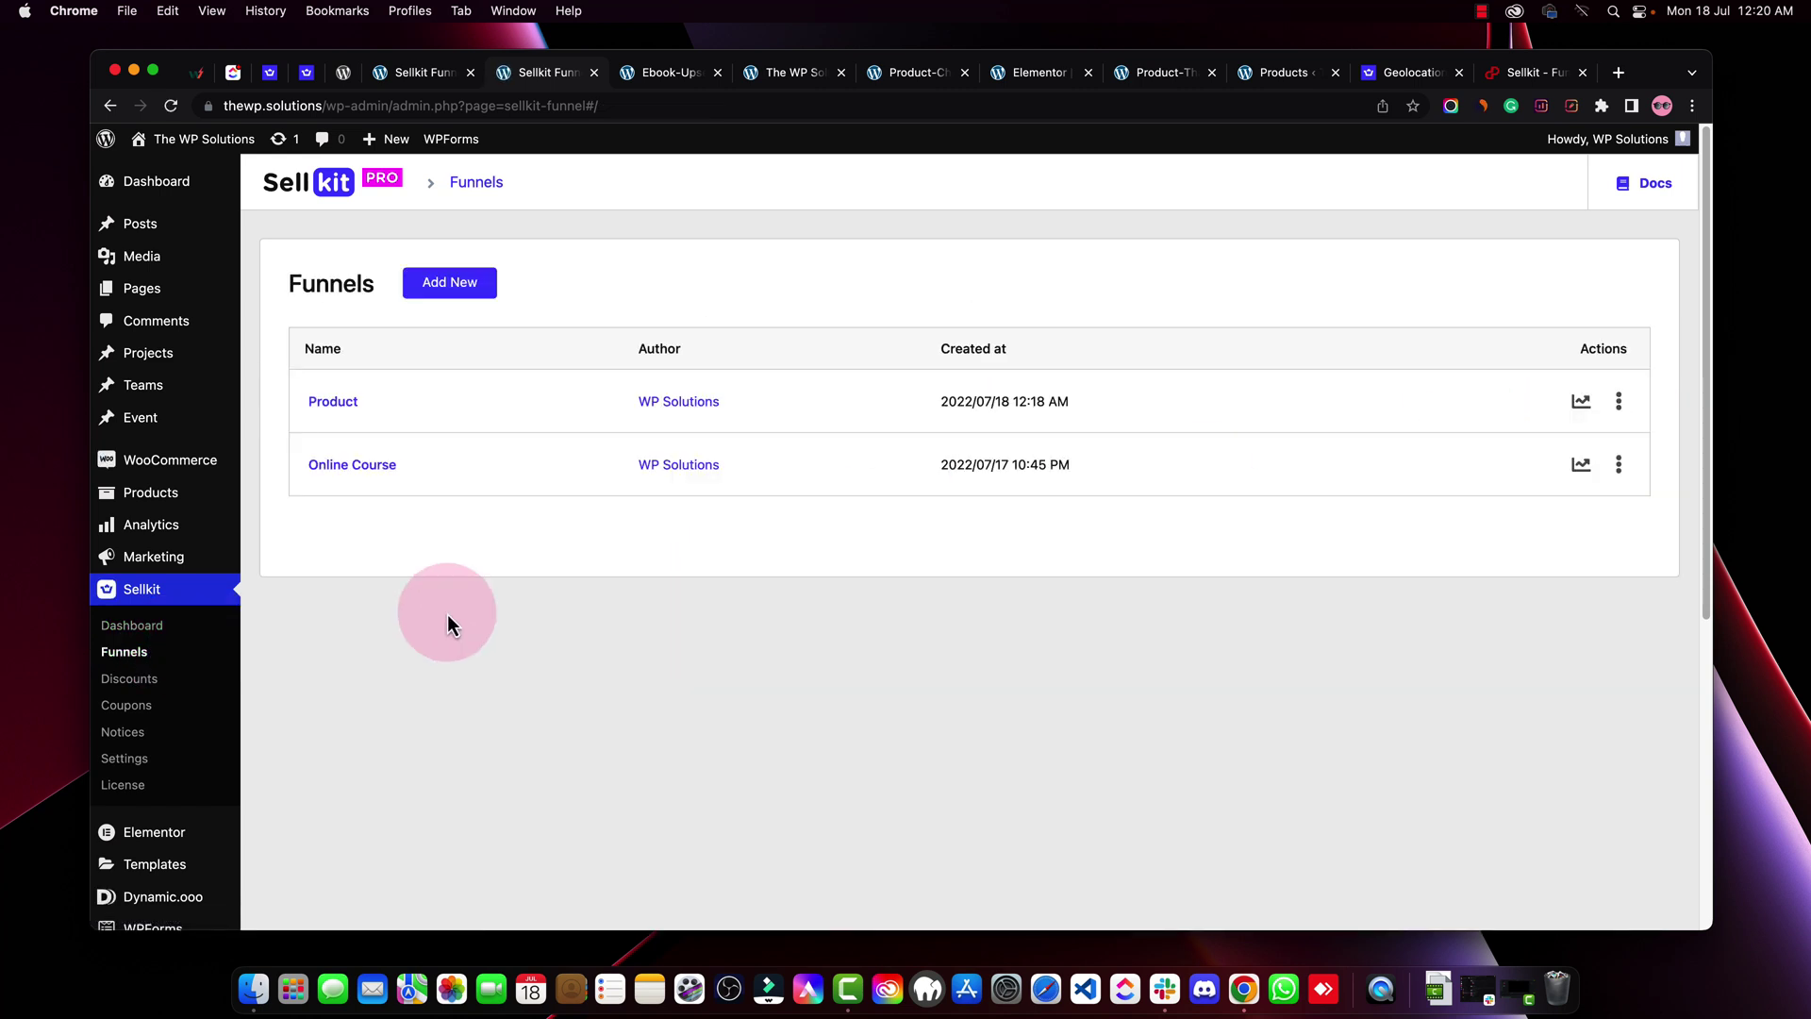
Open Sellkit's dynamic discounts and start creating a new discount rule
left_click(140, 694)
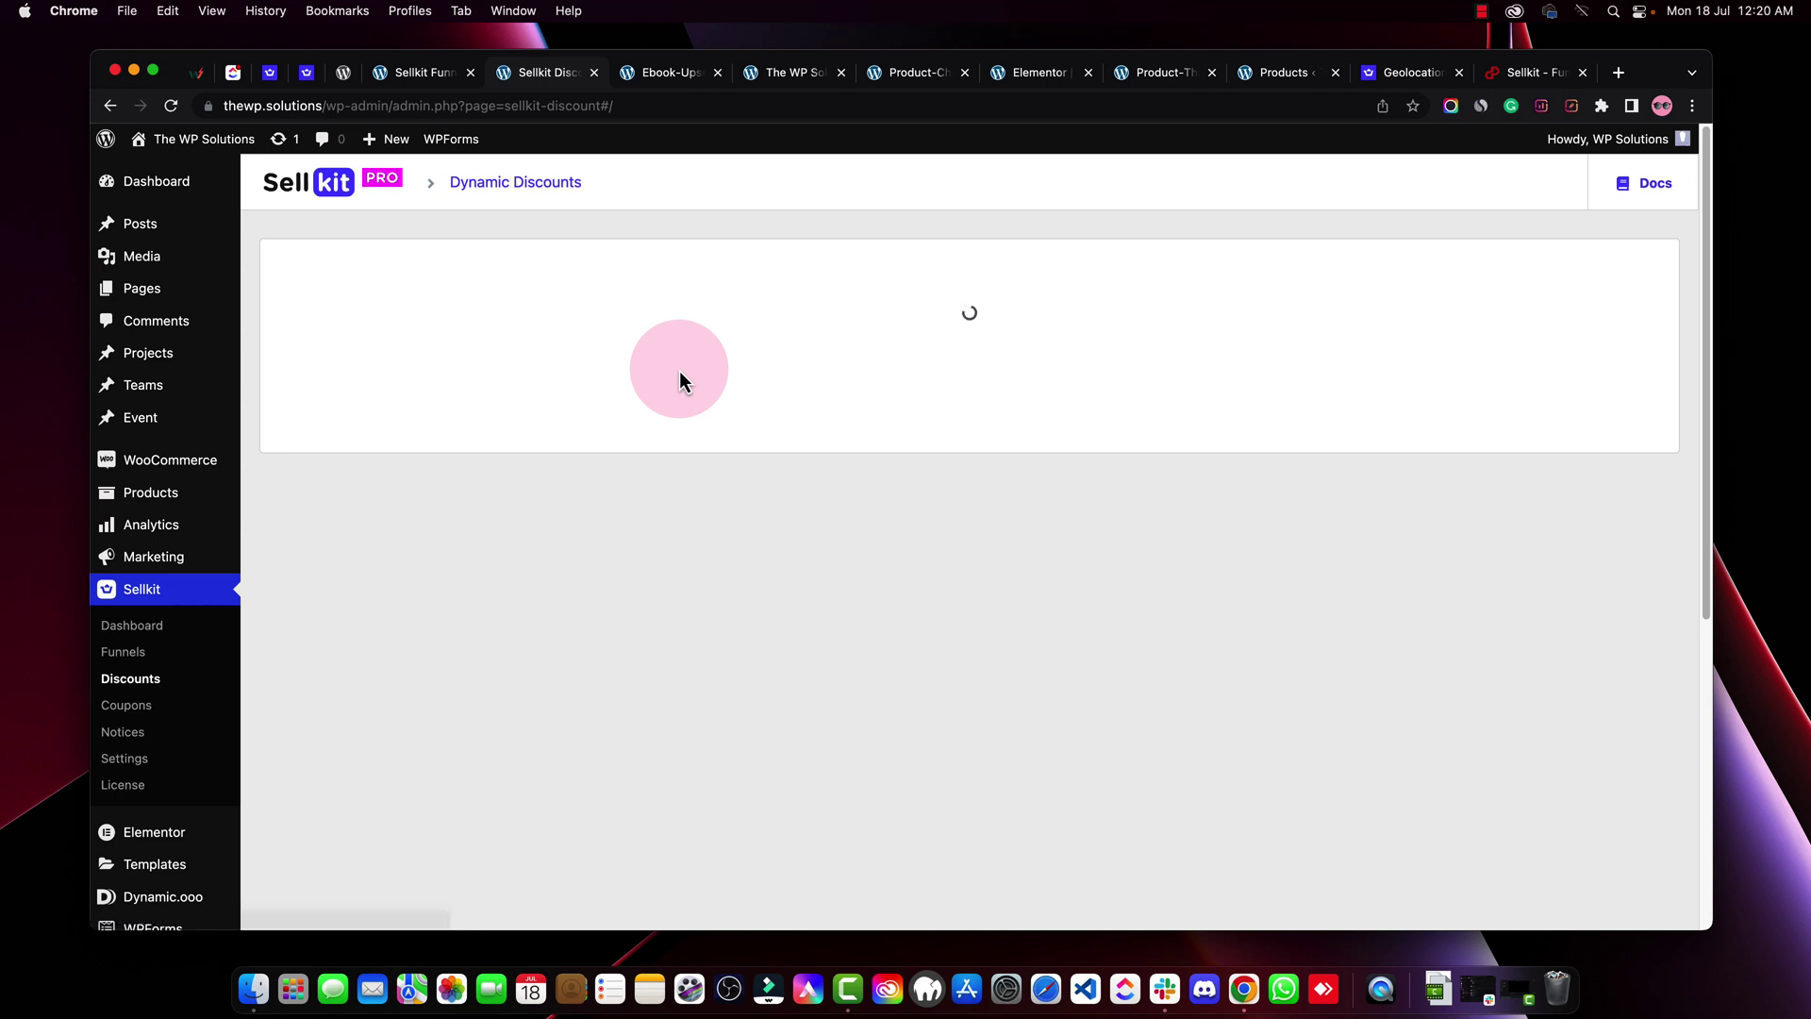
scroll(1075, 728, "down", 3)
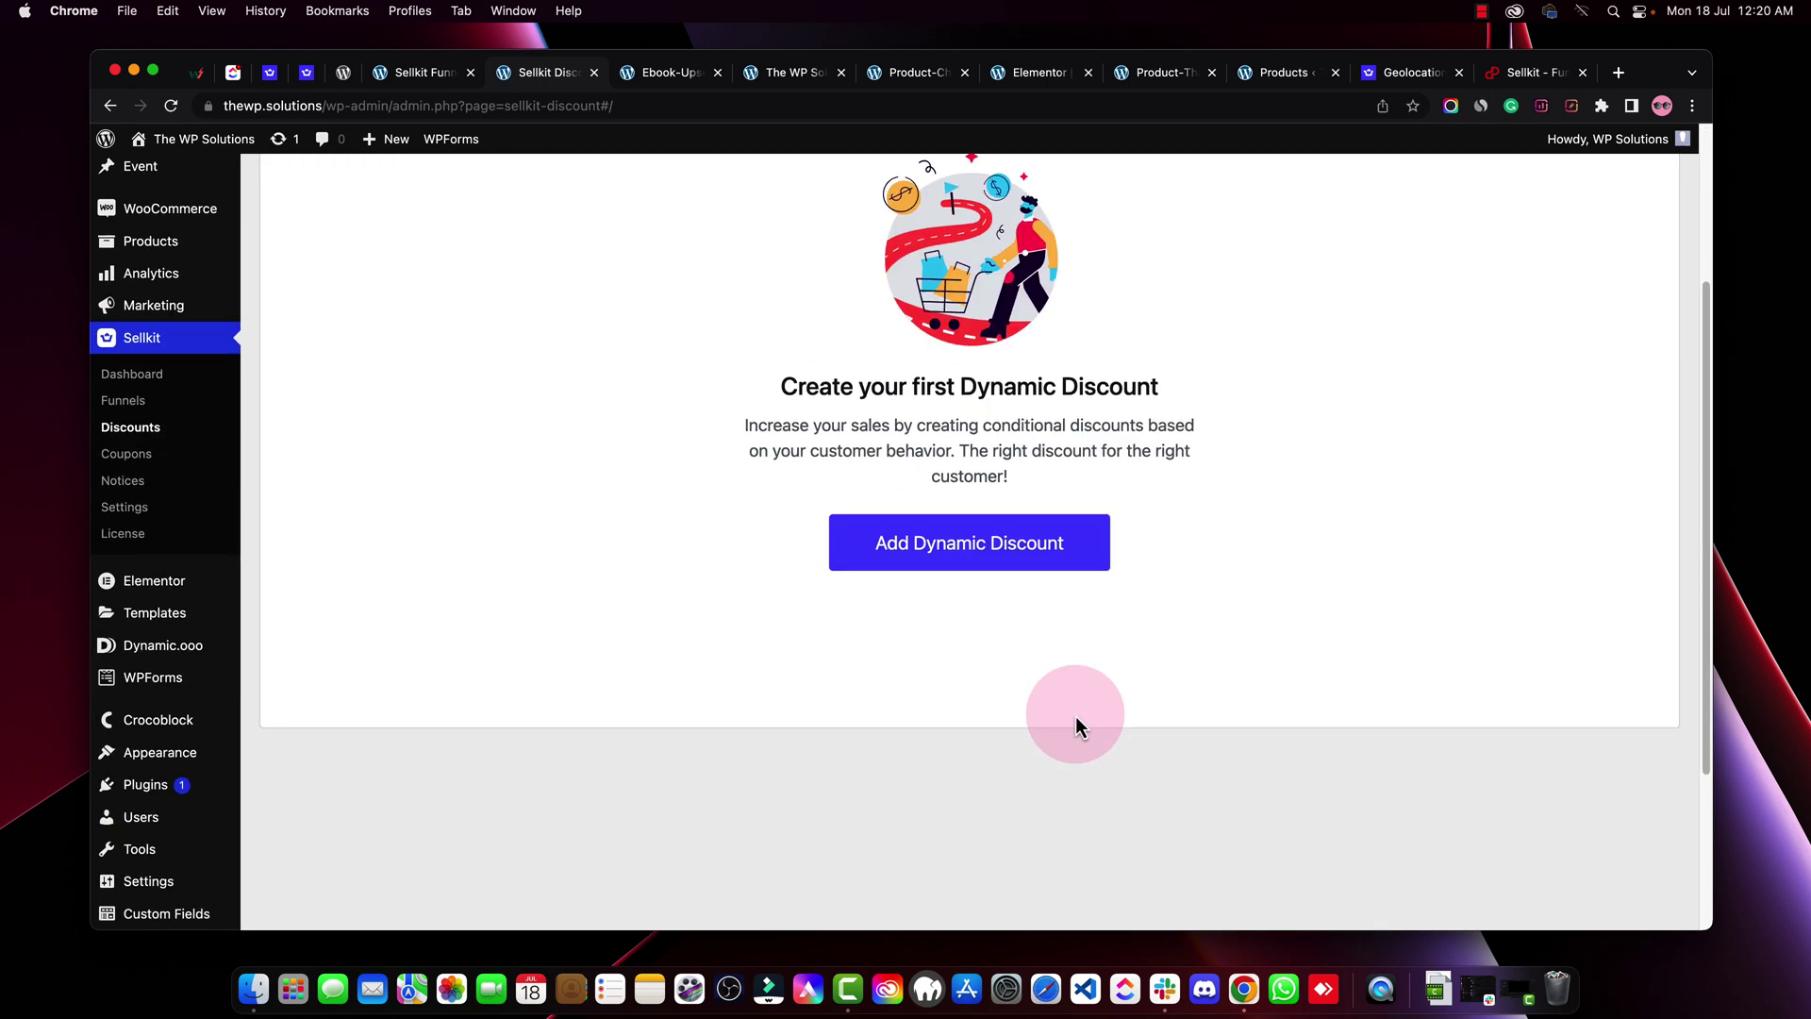
left_click(897, 566)
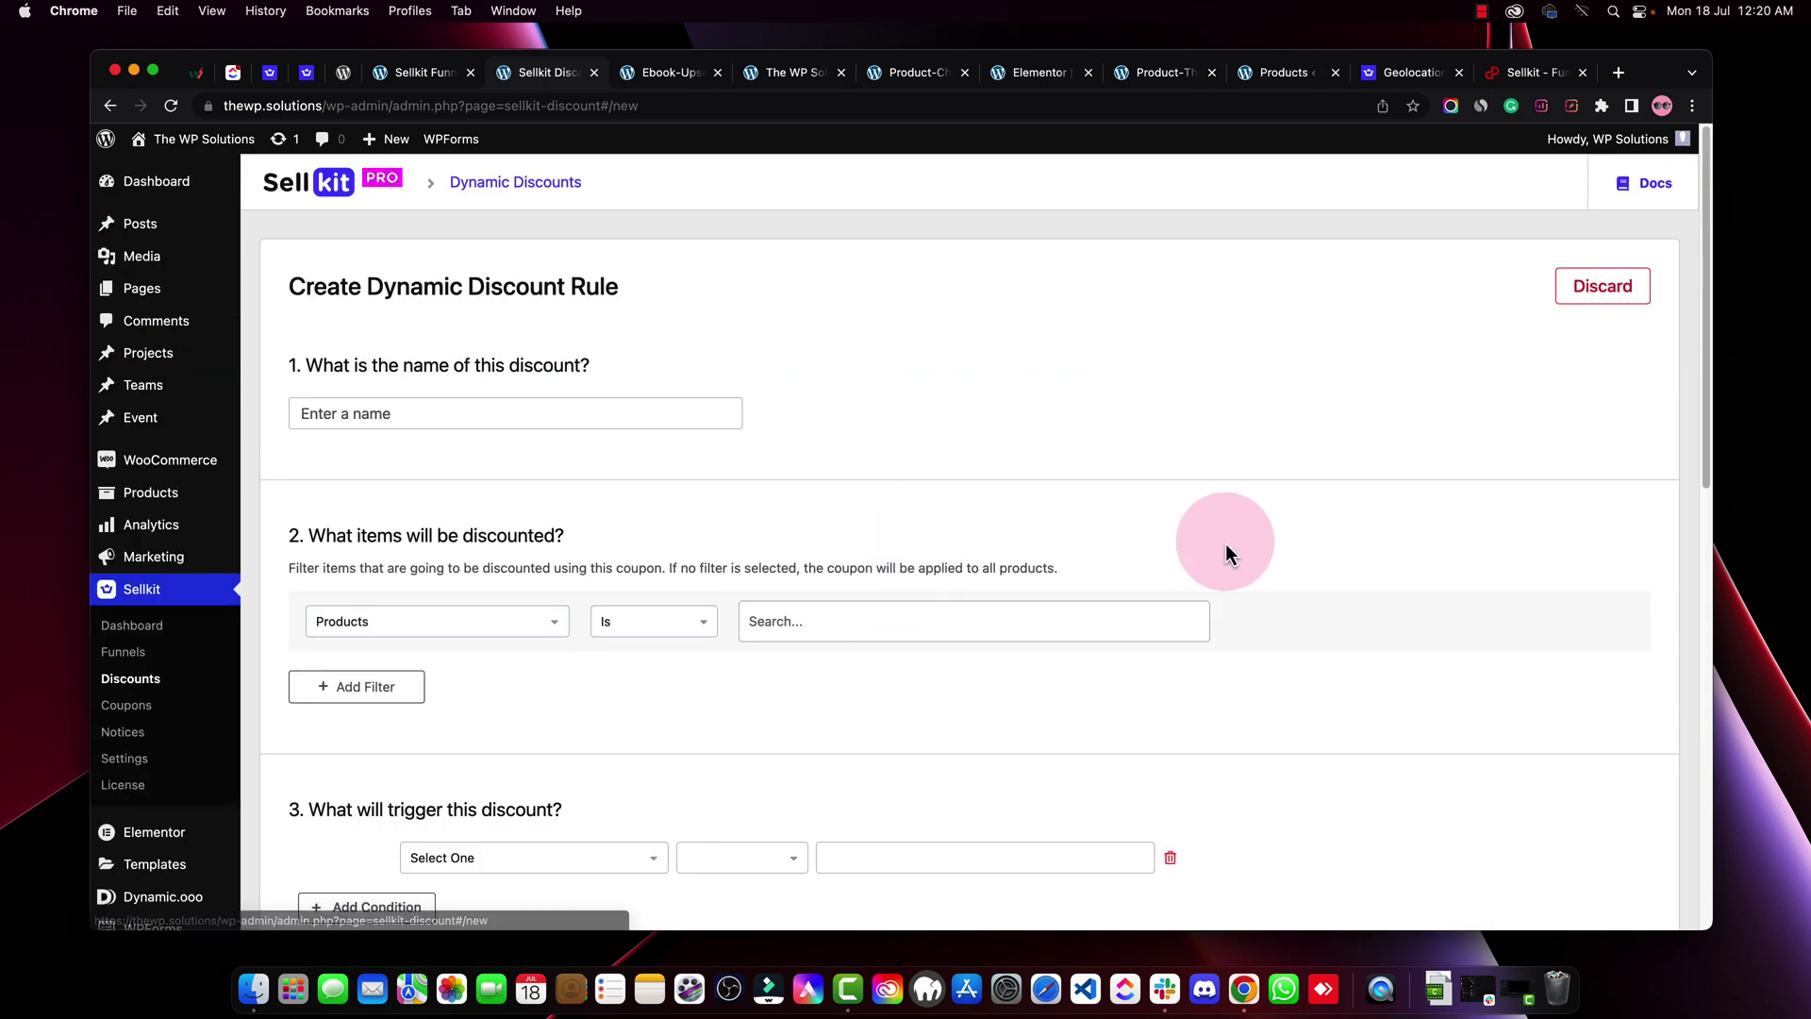
left_click(472, 416)
Set the rule's discounted items filter to Products Is Product 1
scroll(819, 472, "down", 1)
scroll(819, 472, "down", 2)
left_click(363, 491)
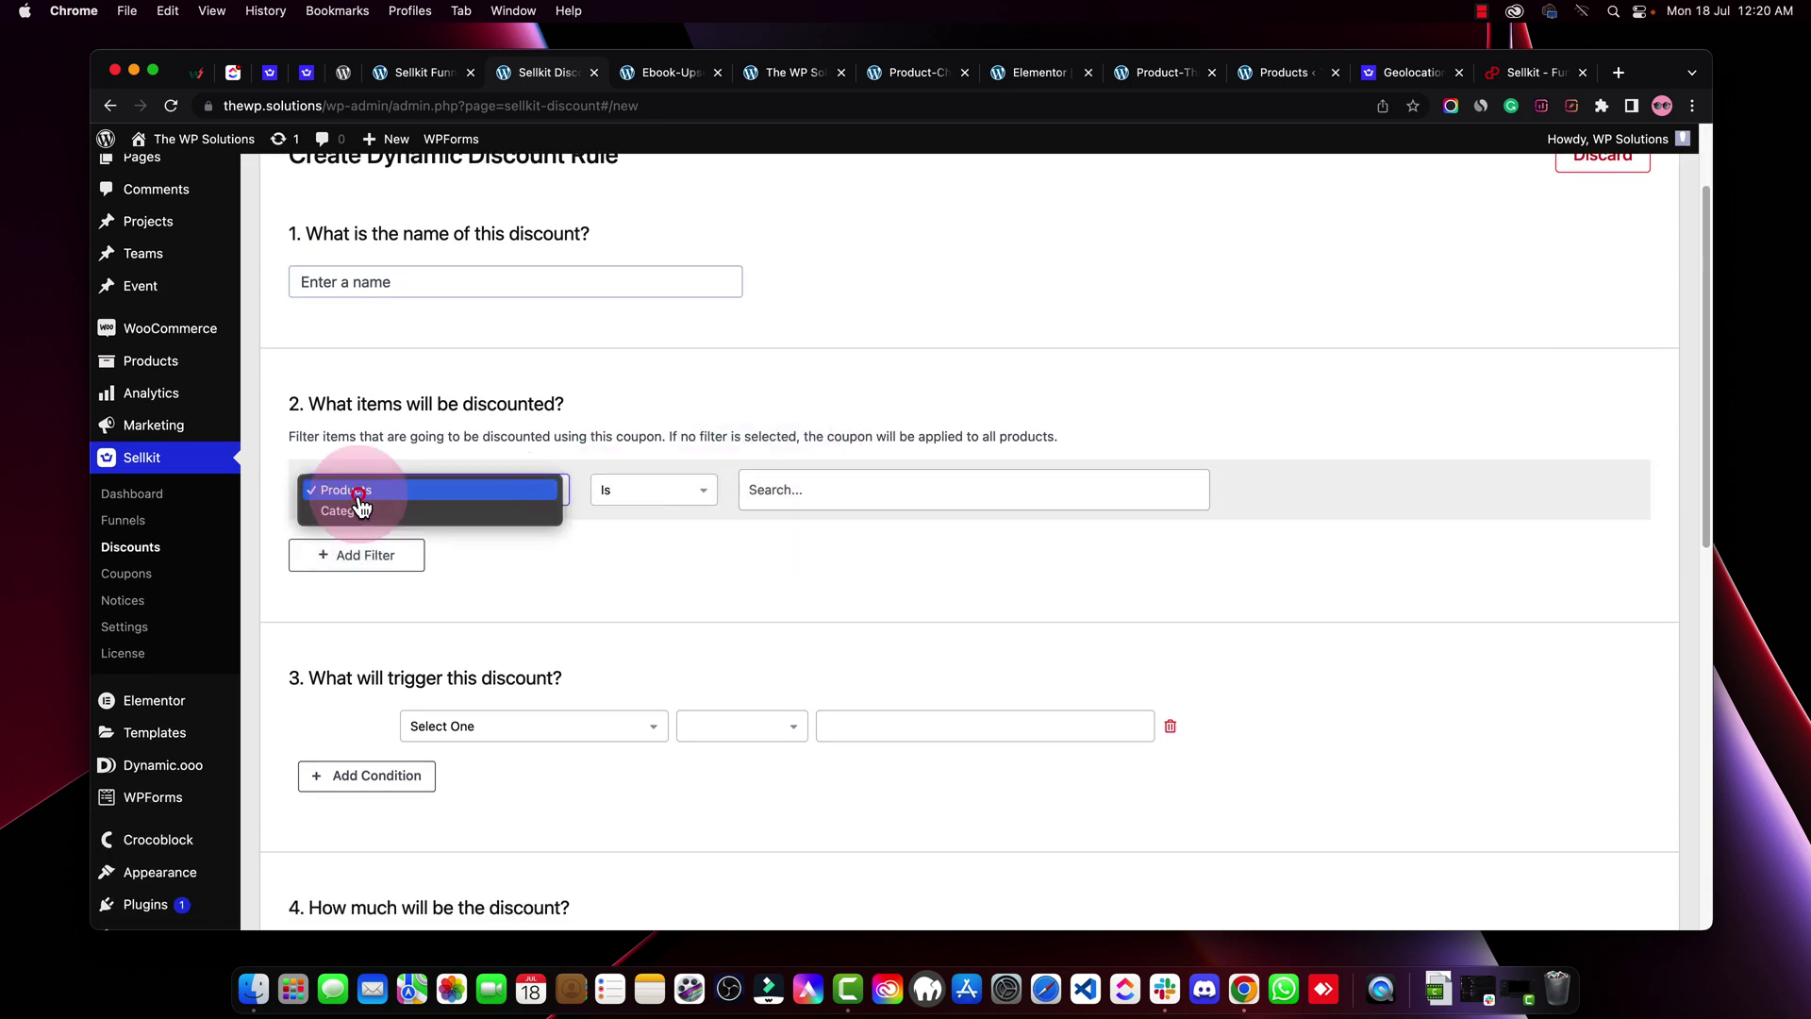
left_click(371, 515)
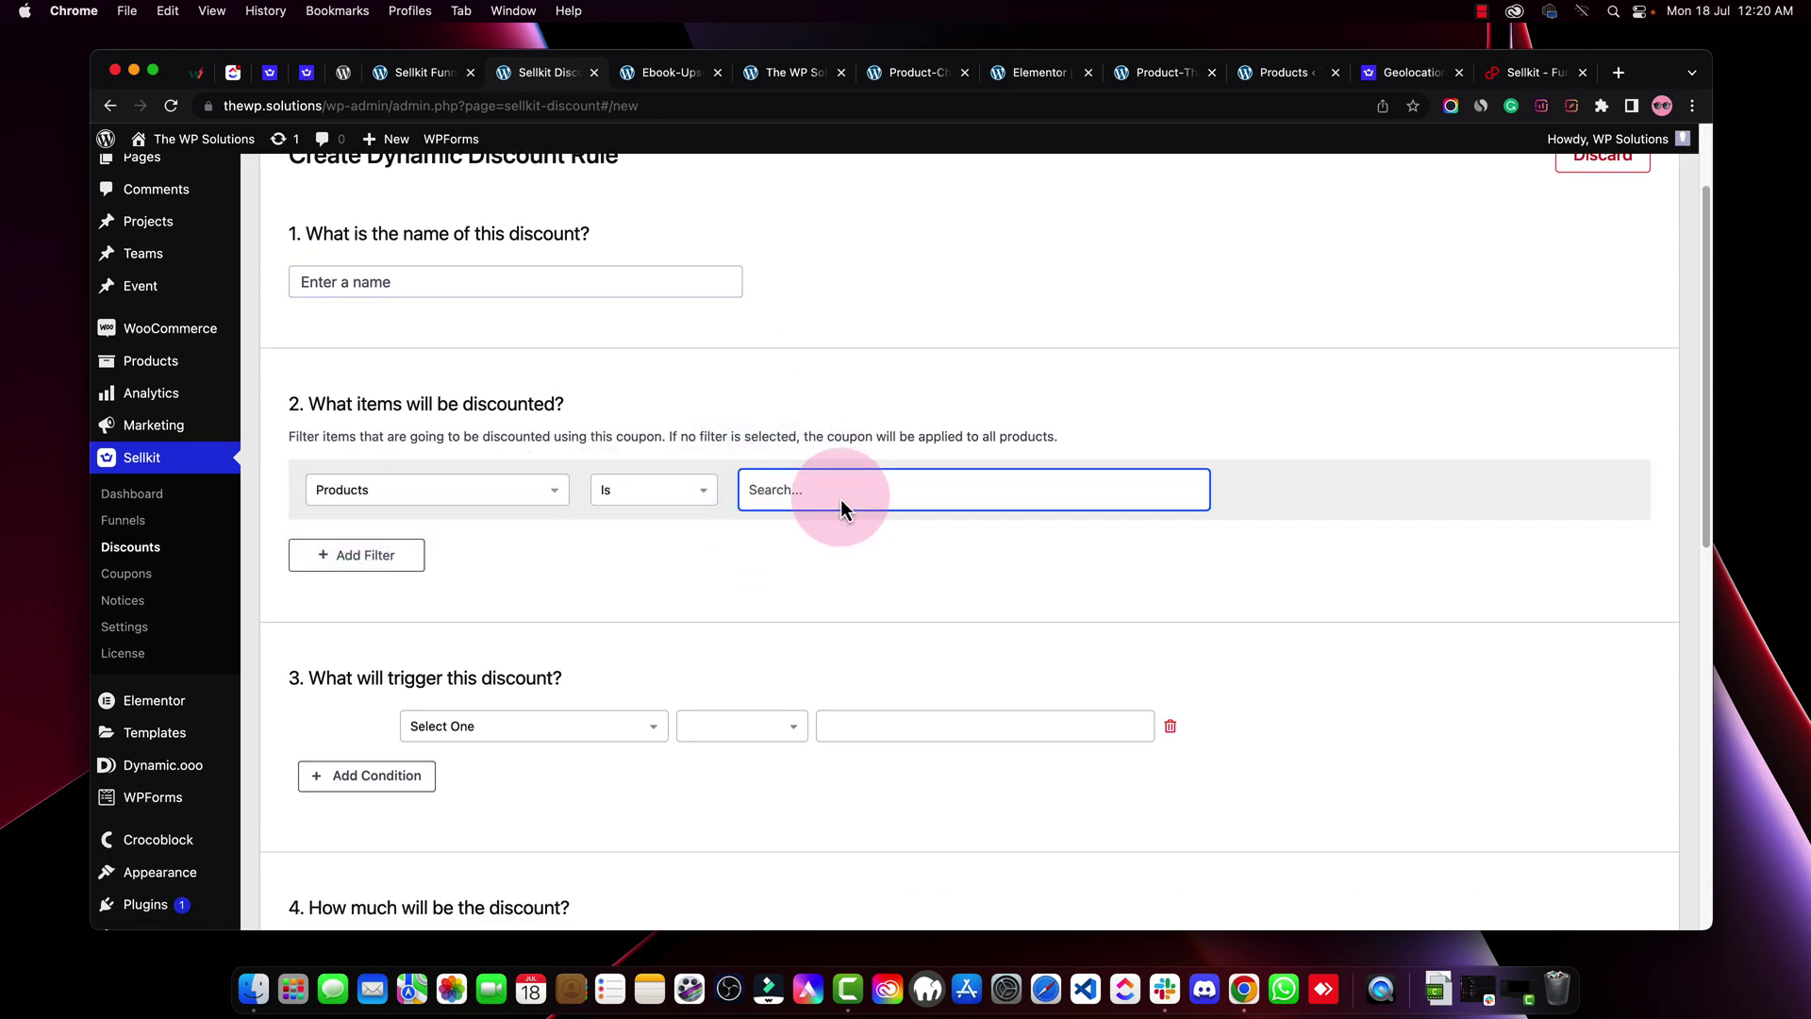
type("prod")
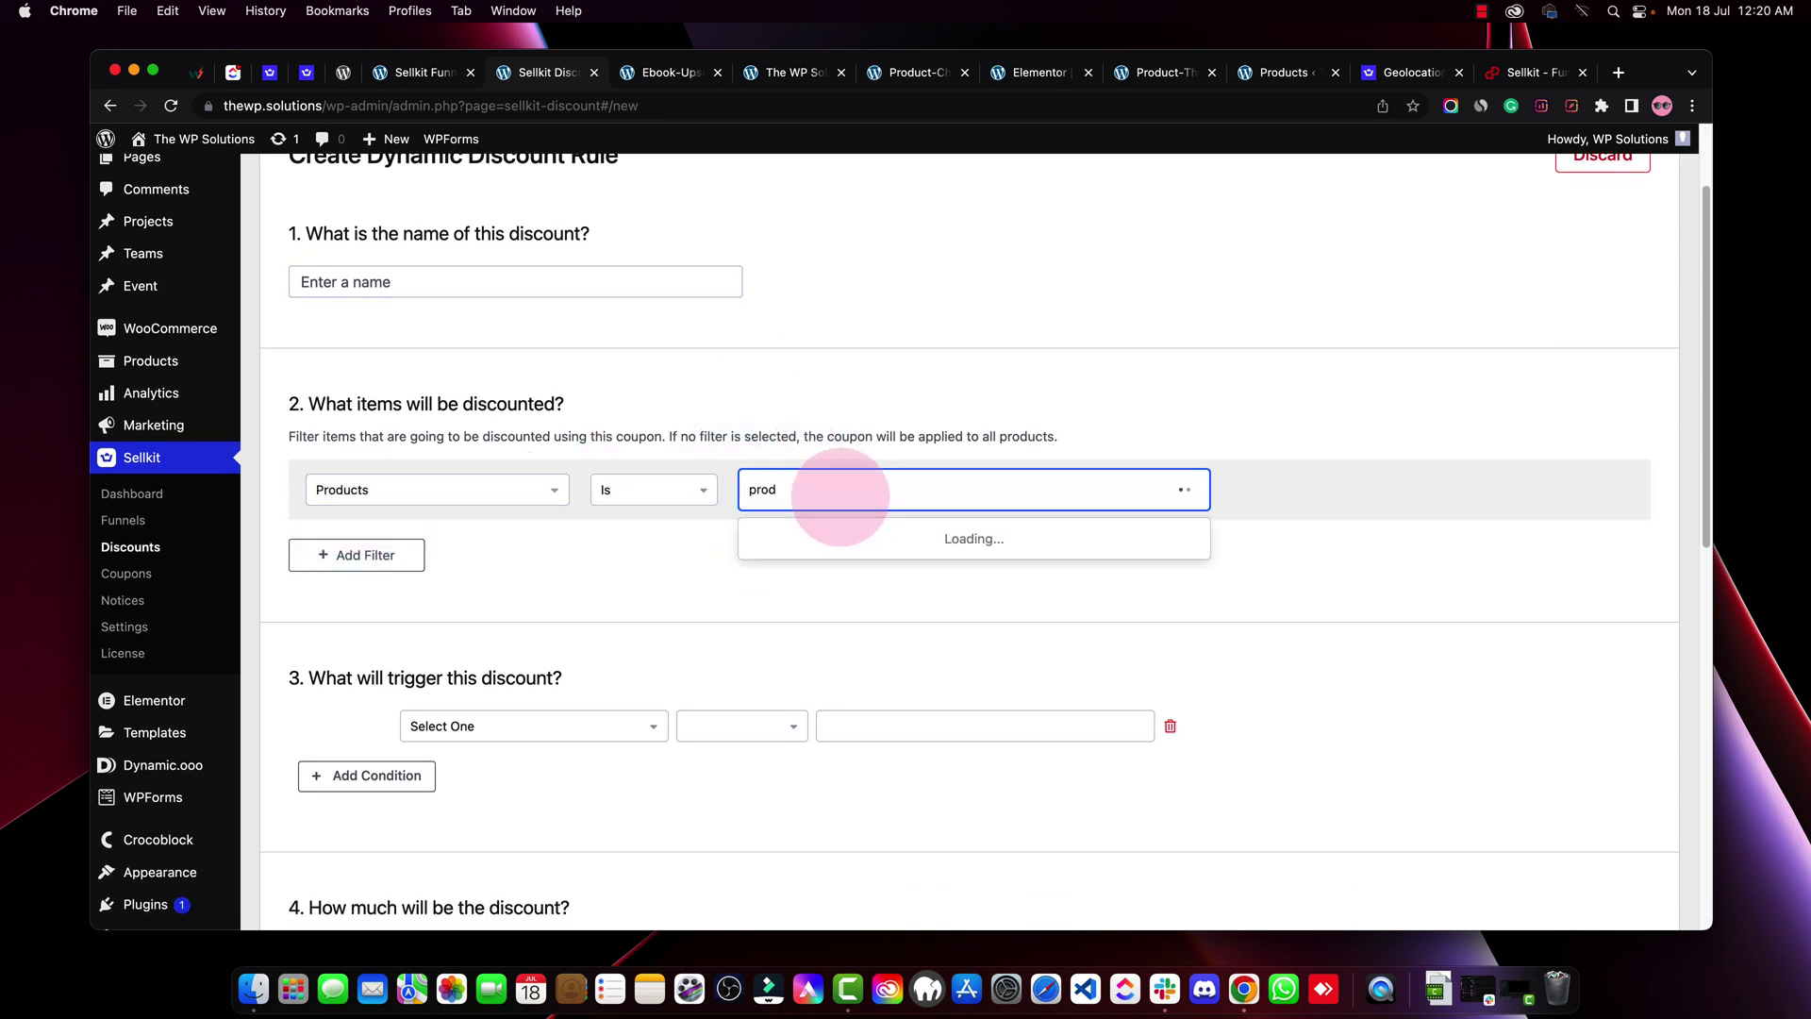
left_click(836, 566)
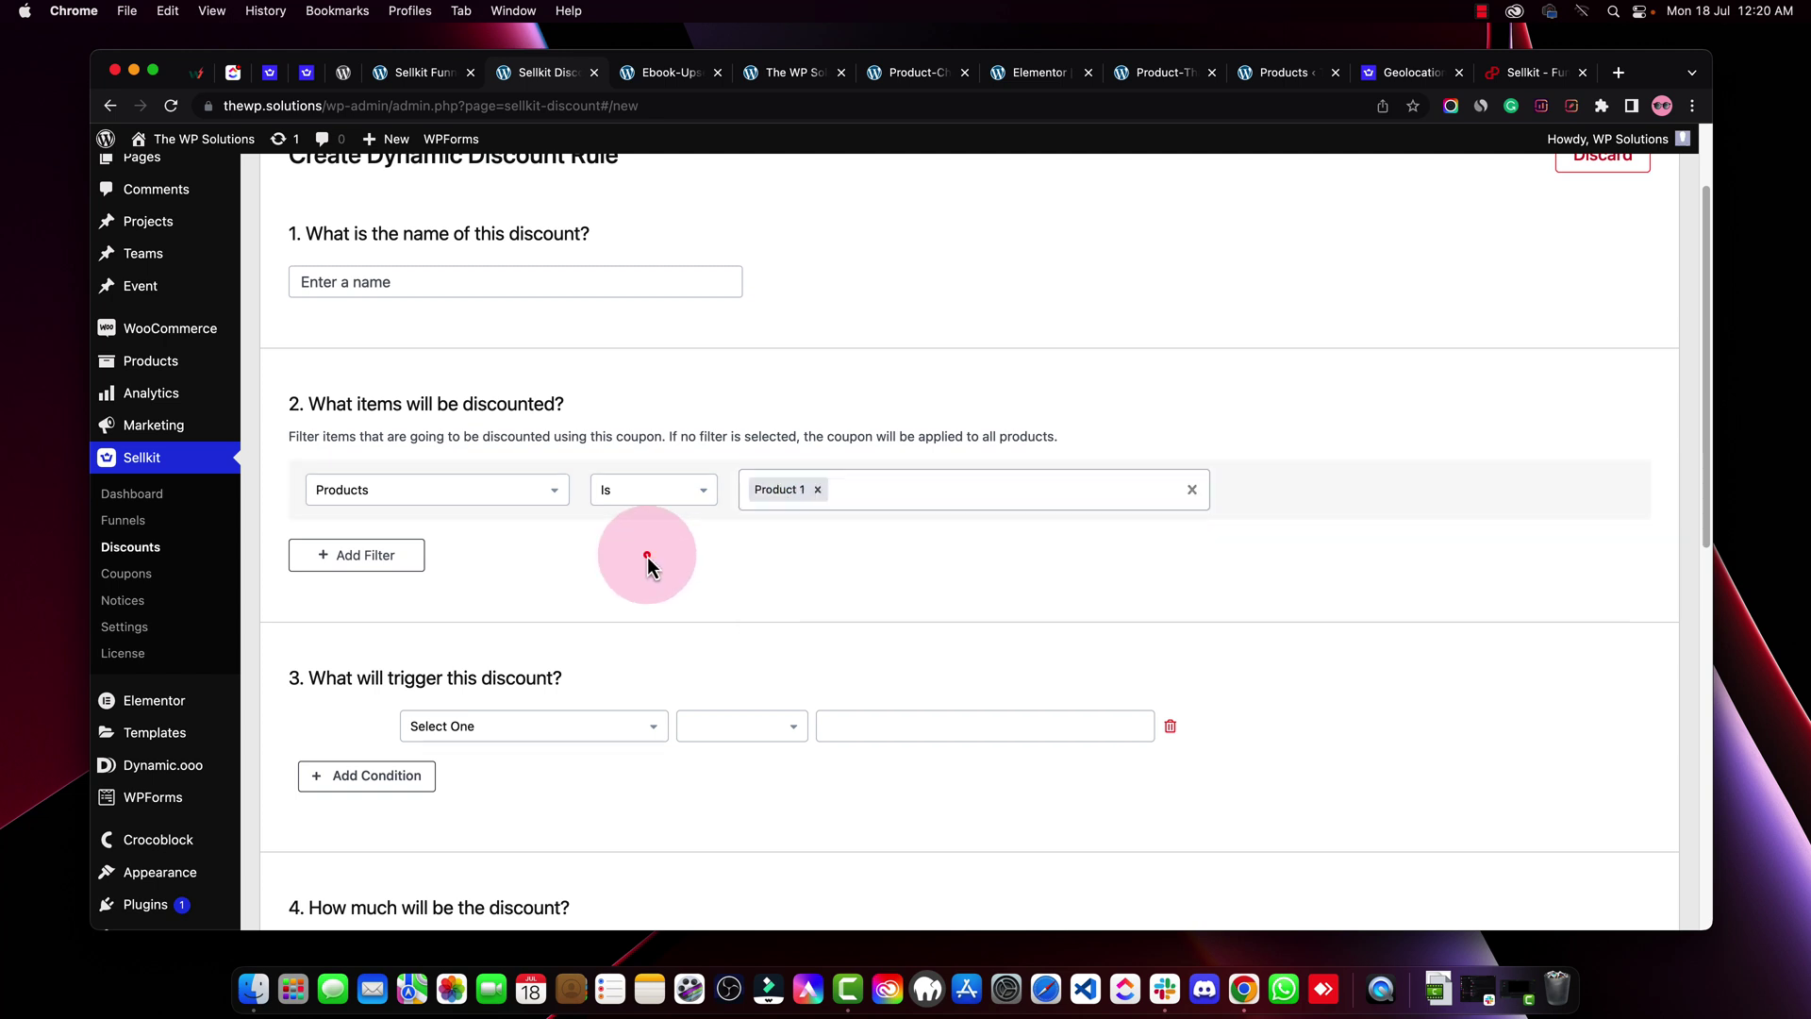
Add a second product filter to the discounted items and delete it again
scroll(647, 556, "down", 3)
left_click(349, 433)
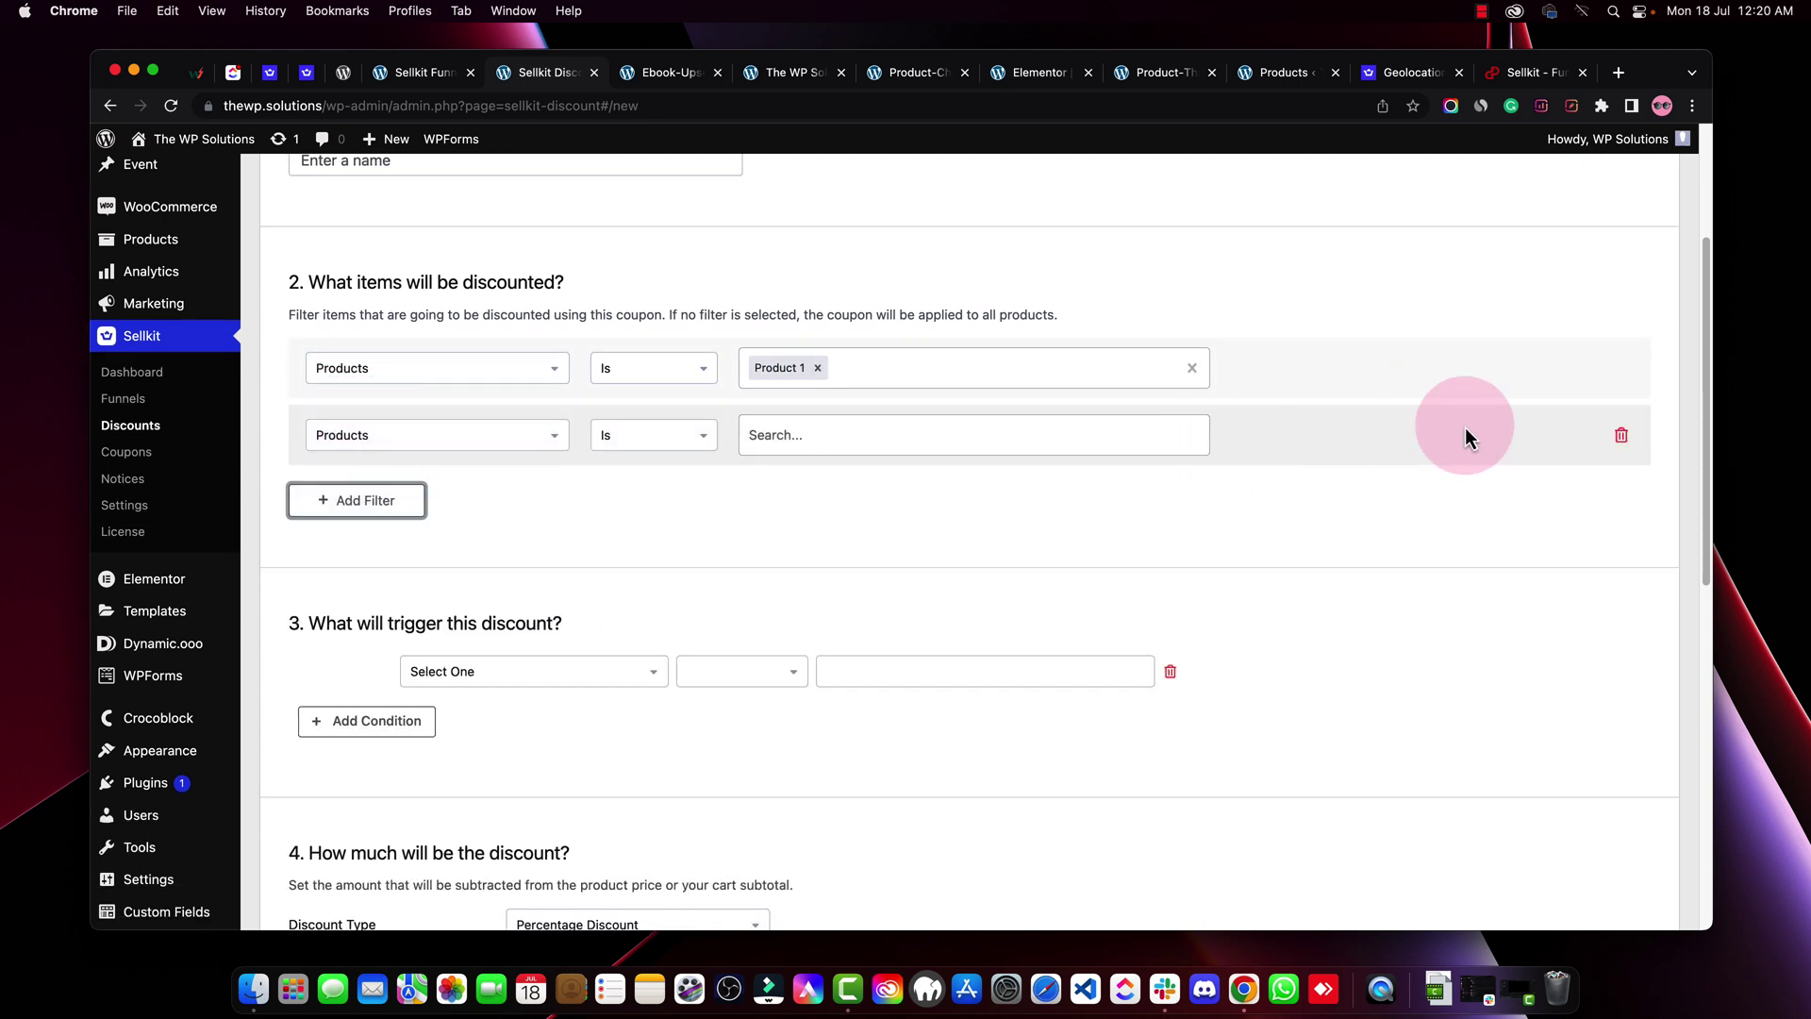
left_click(1616, 434)
Set the discount's trigger condition to Billing Country with the "is any of" operator, without choosing a country
left_click(374, 609)
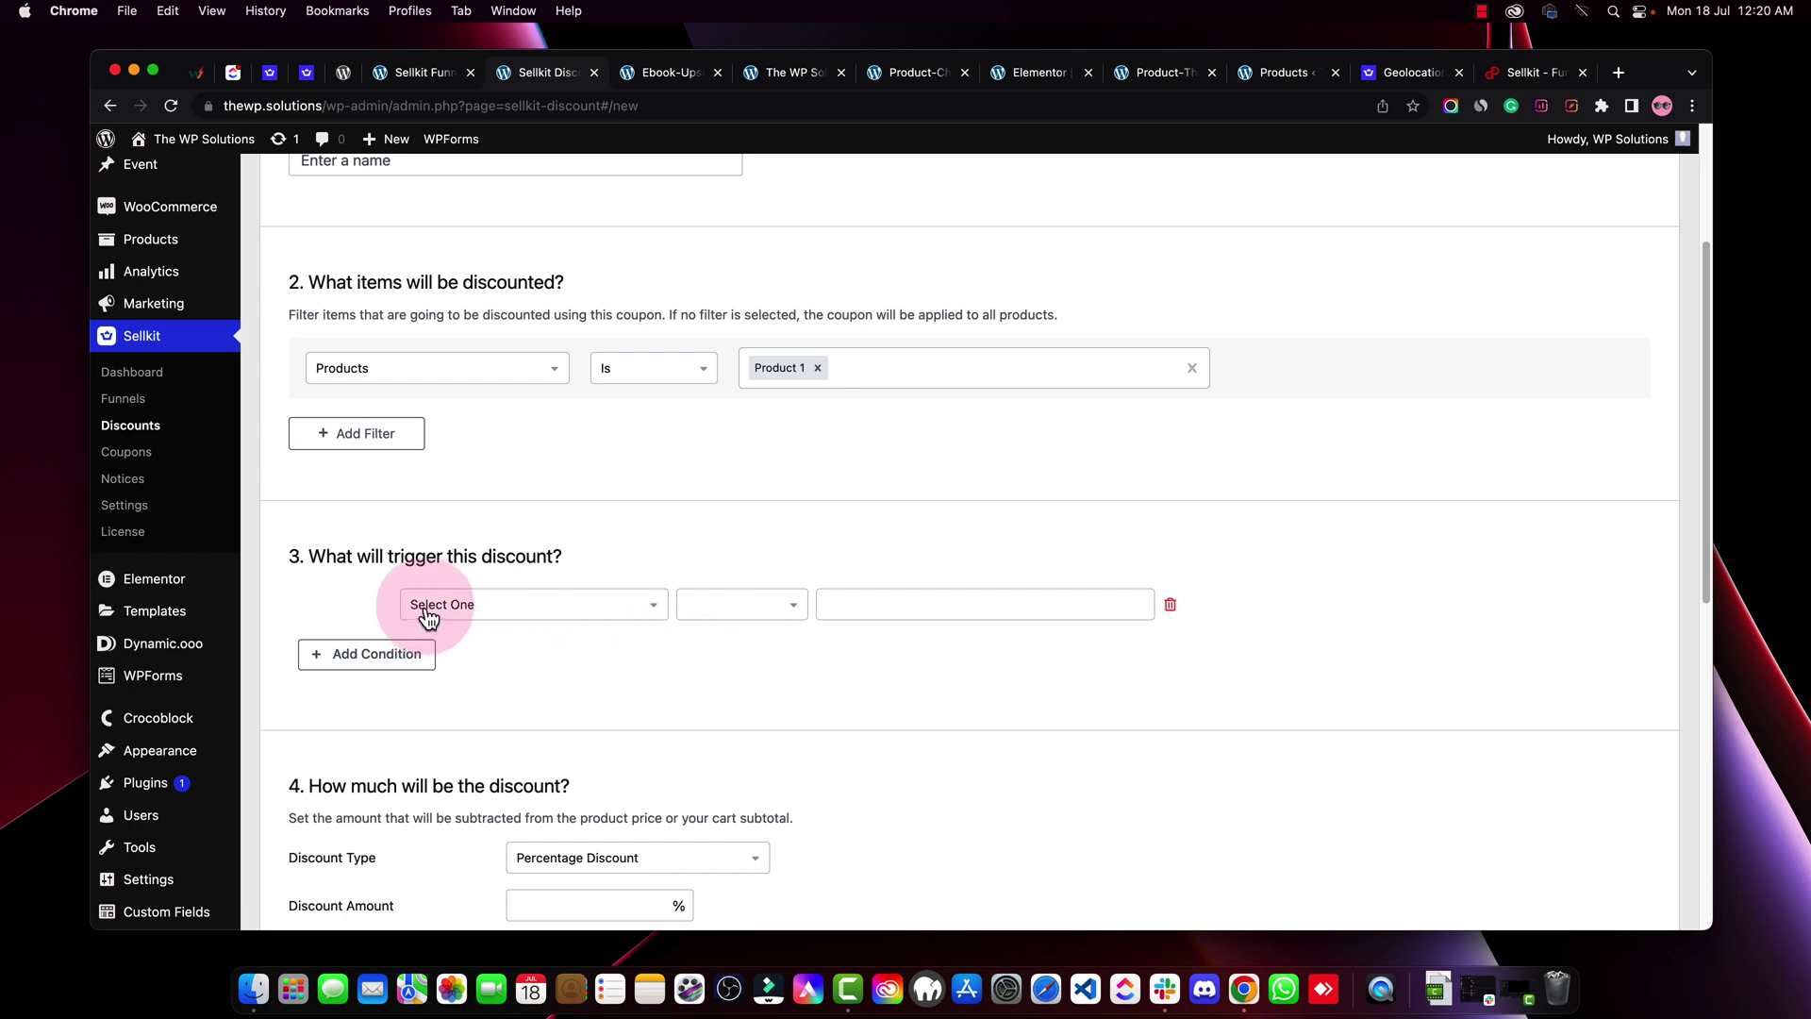
left_click(422, 611)
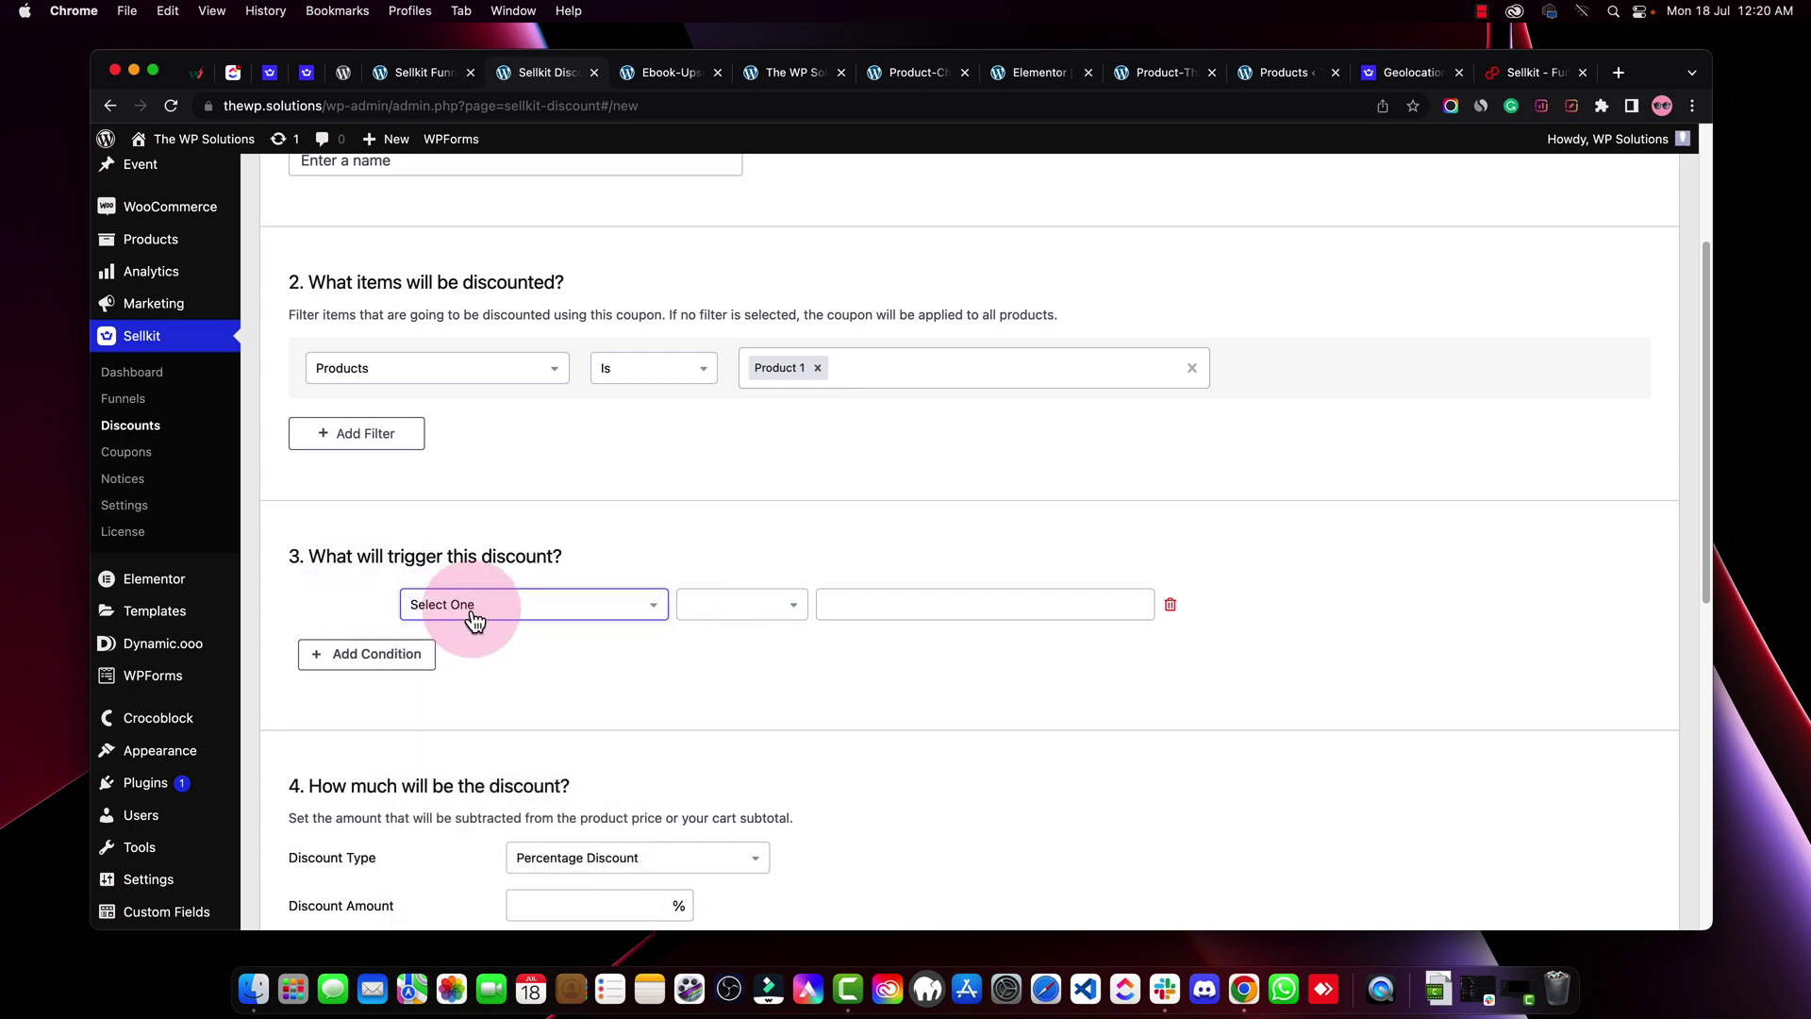
left_click(554, 631)
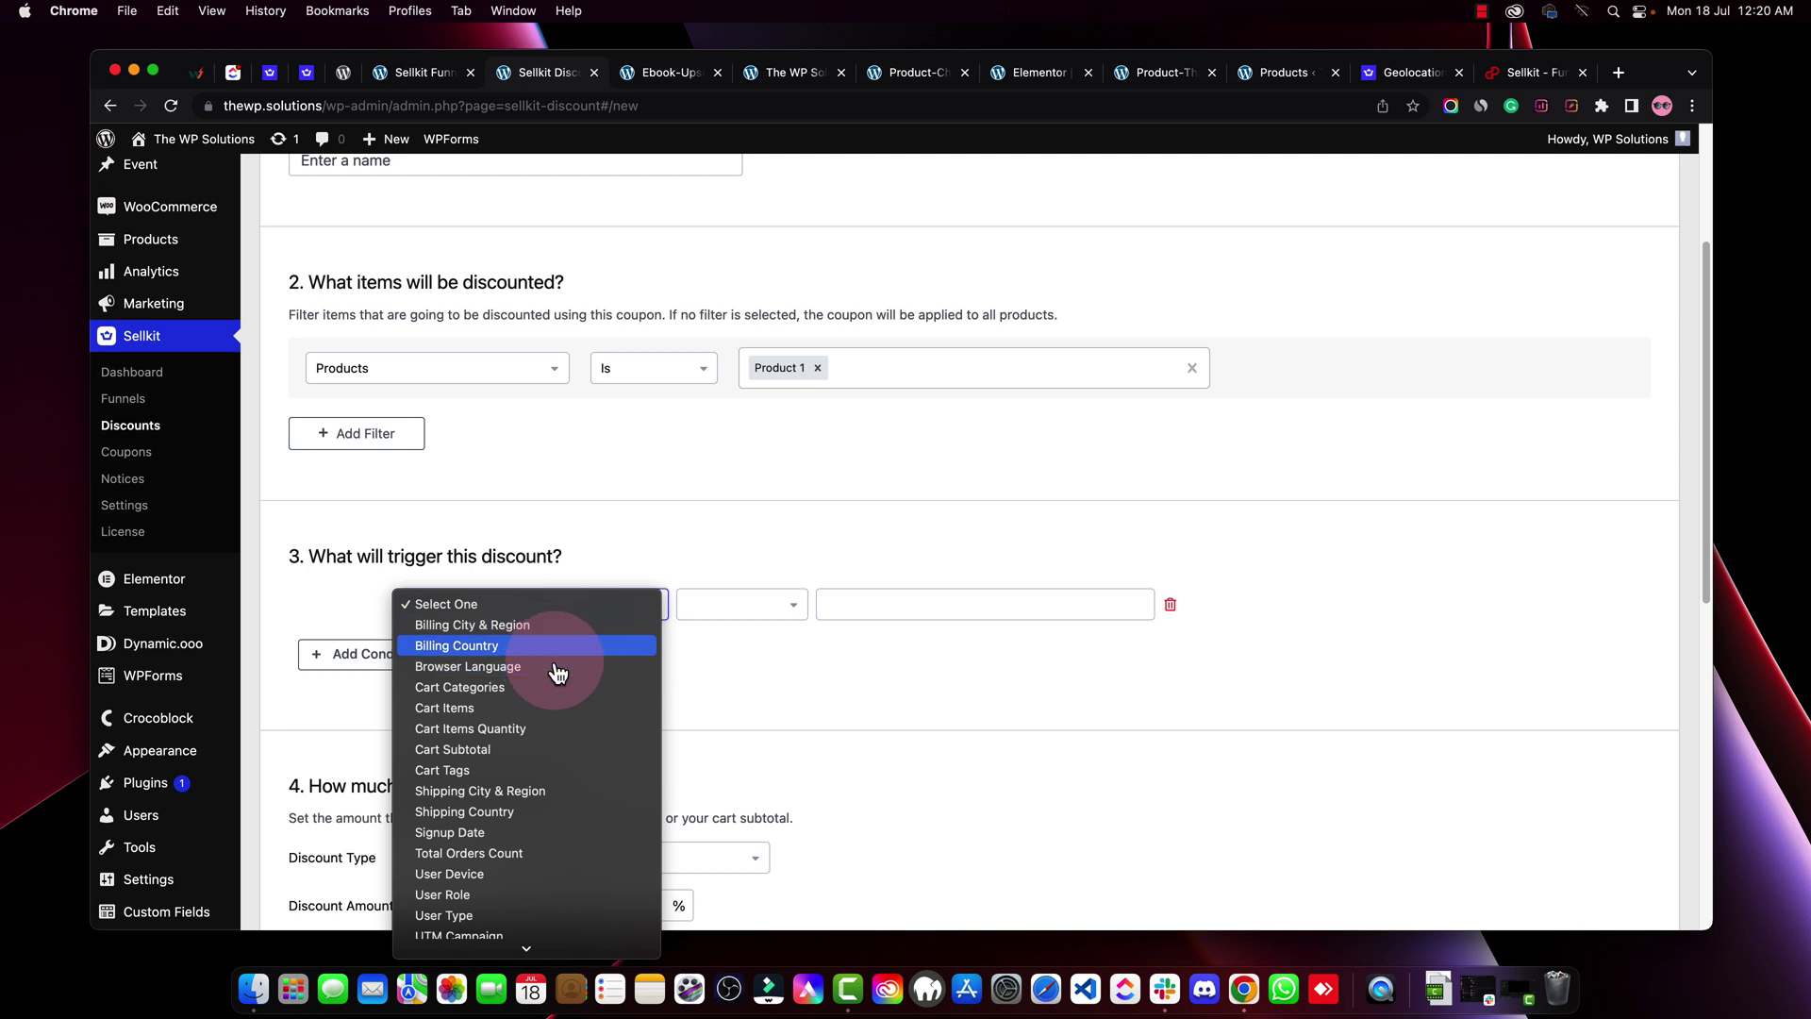
left_click(547, 651)
left_click(907, 604)
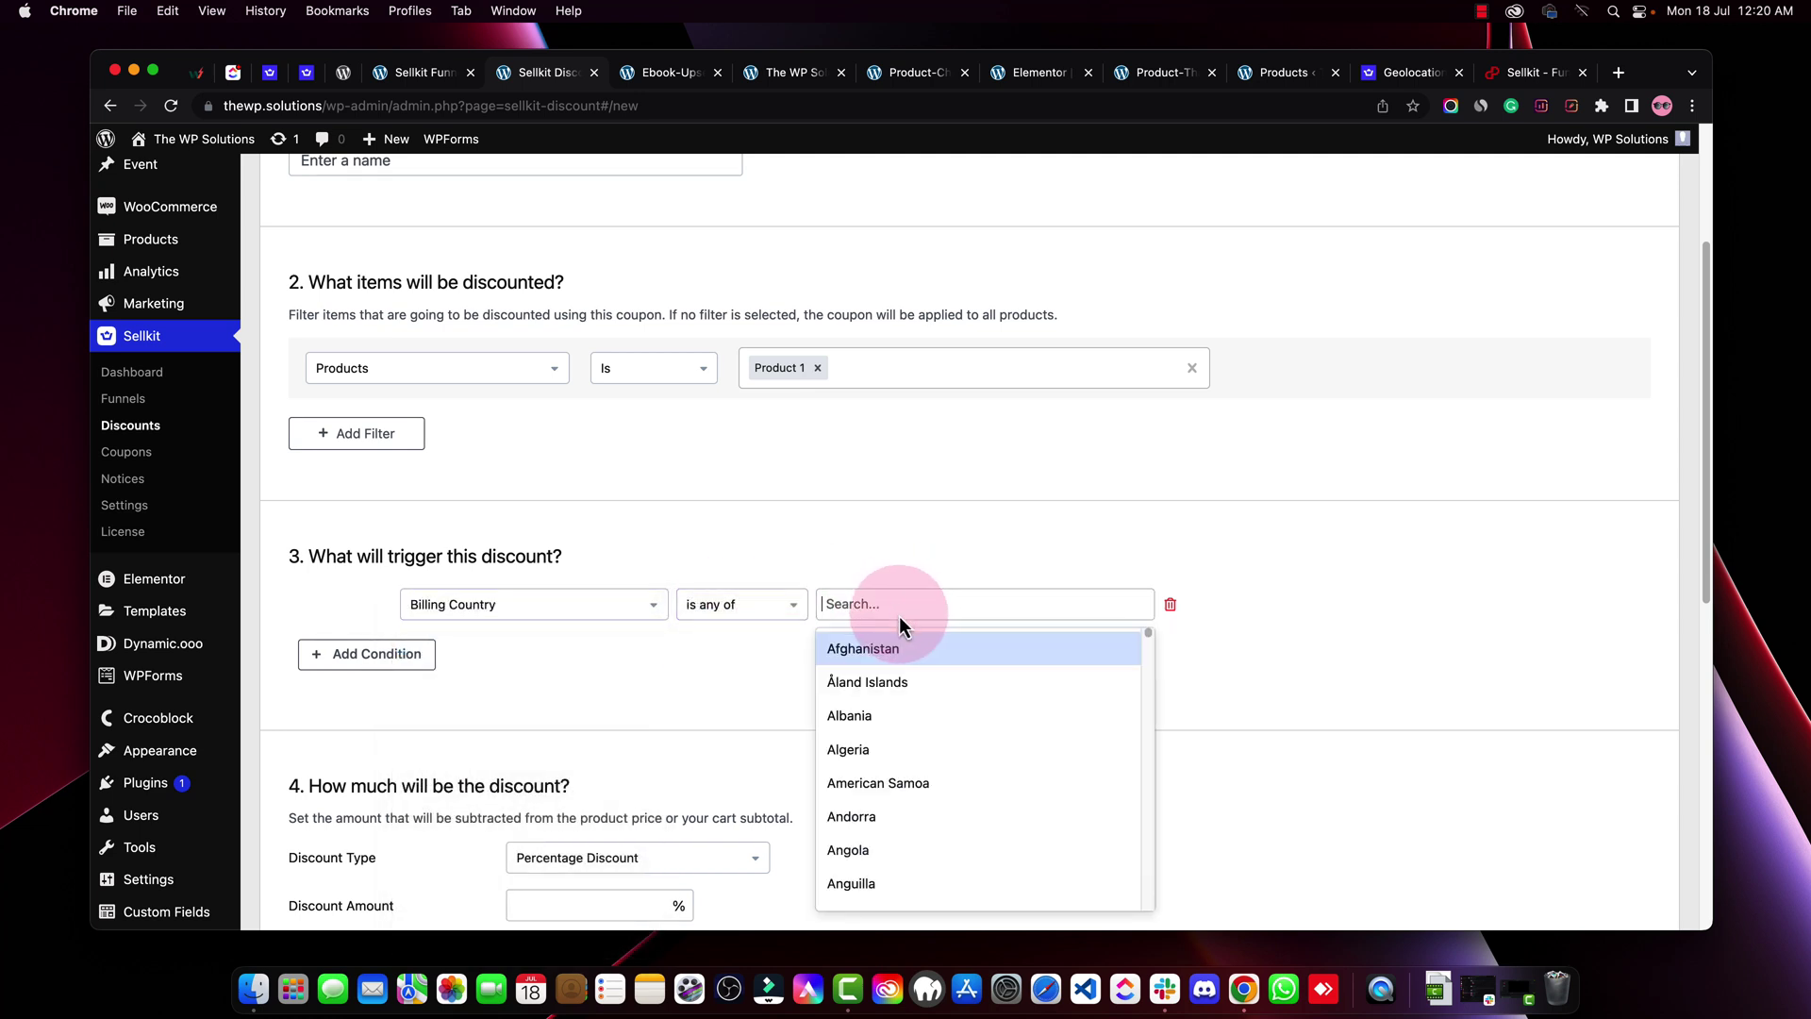
left_click(770, 677)
Set the rule's discount type to Fixed Cart Discount
scroll(770, 677, "down", 2)
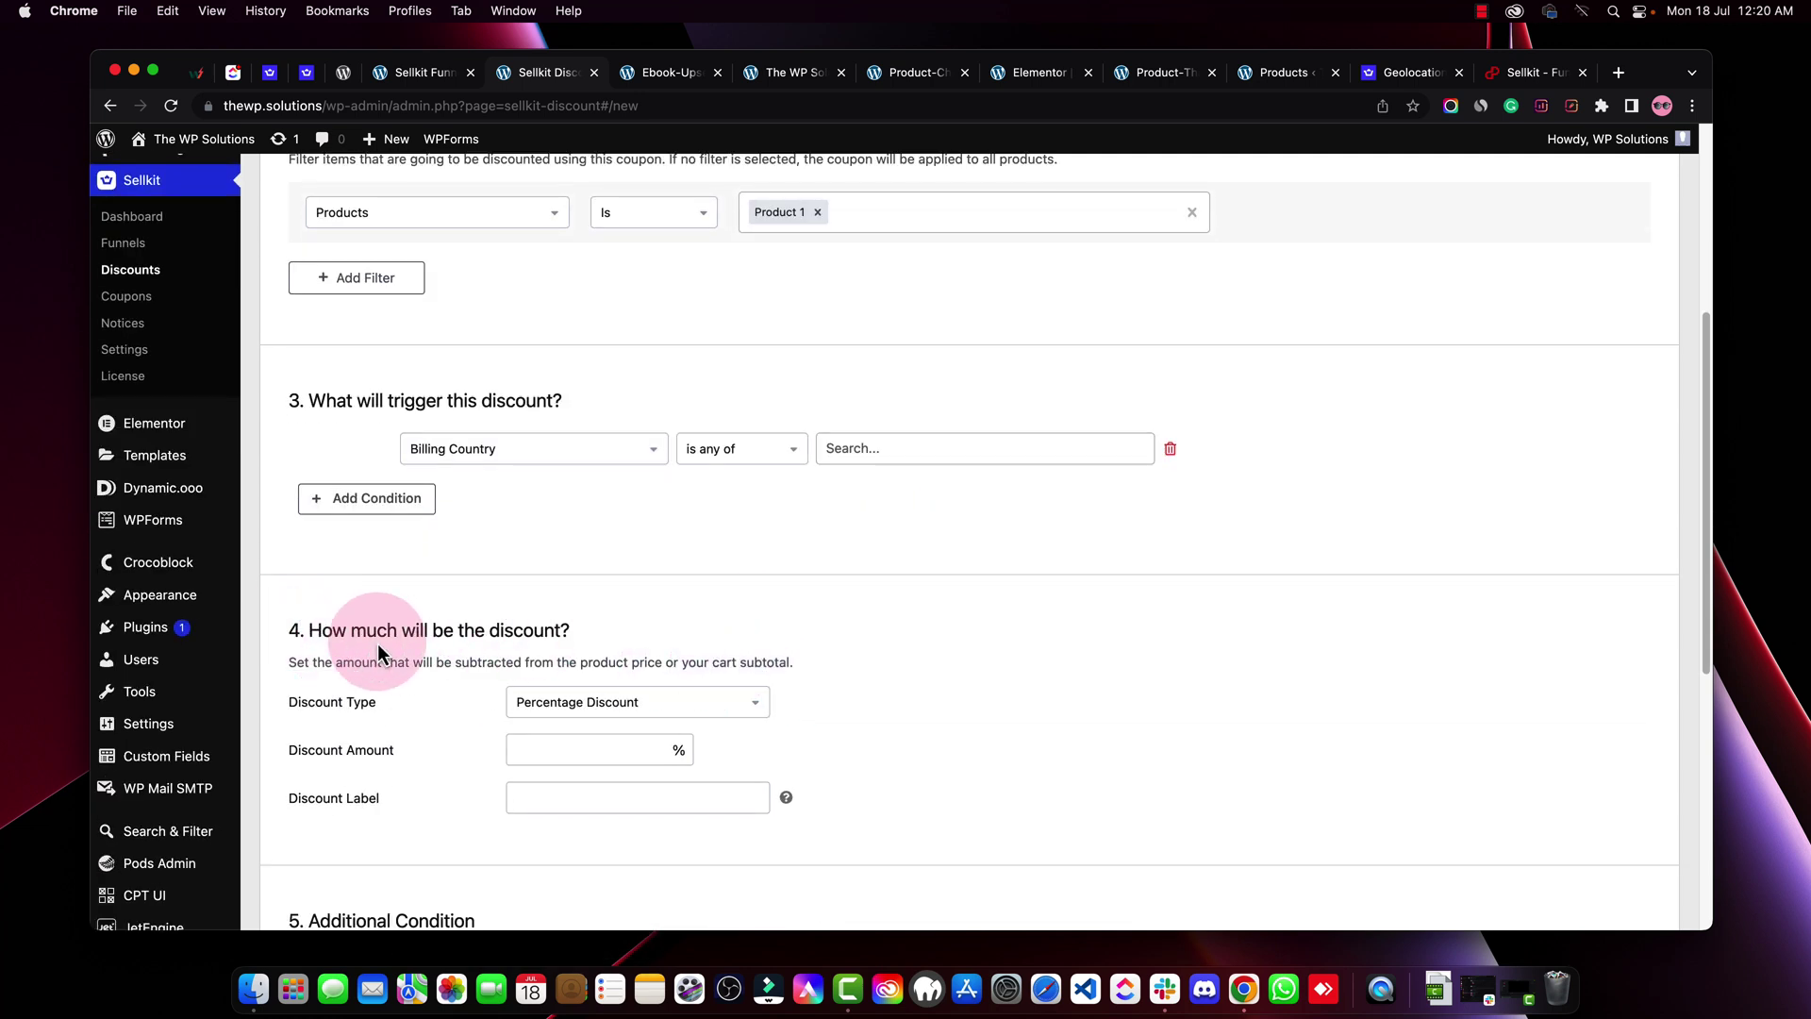
scroll(608, 631, "down", 4)
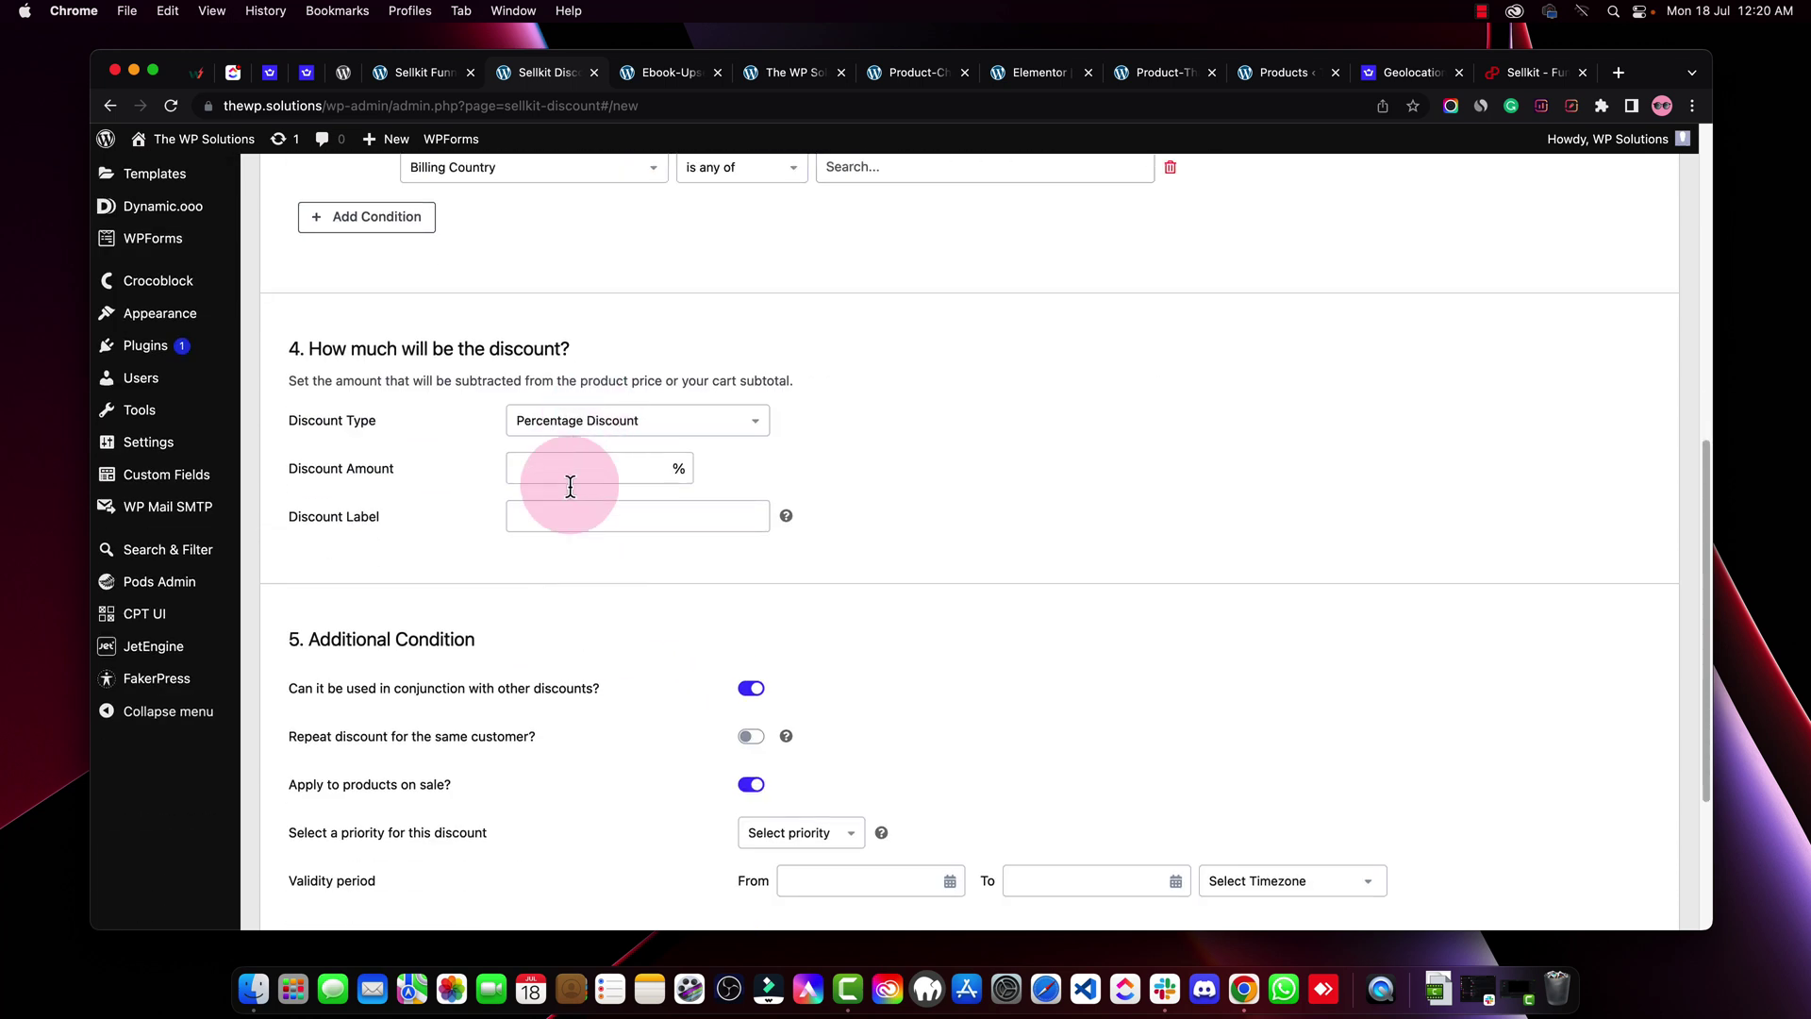
left_click(577, 426)
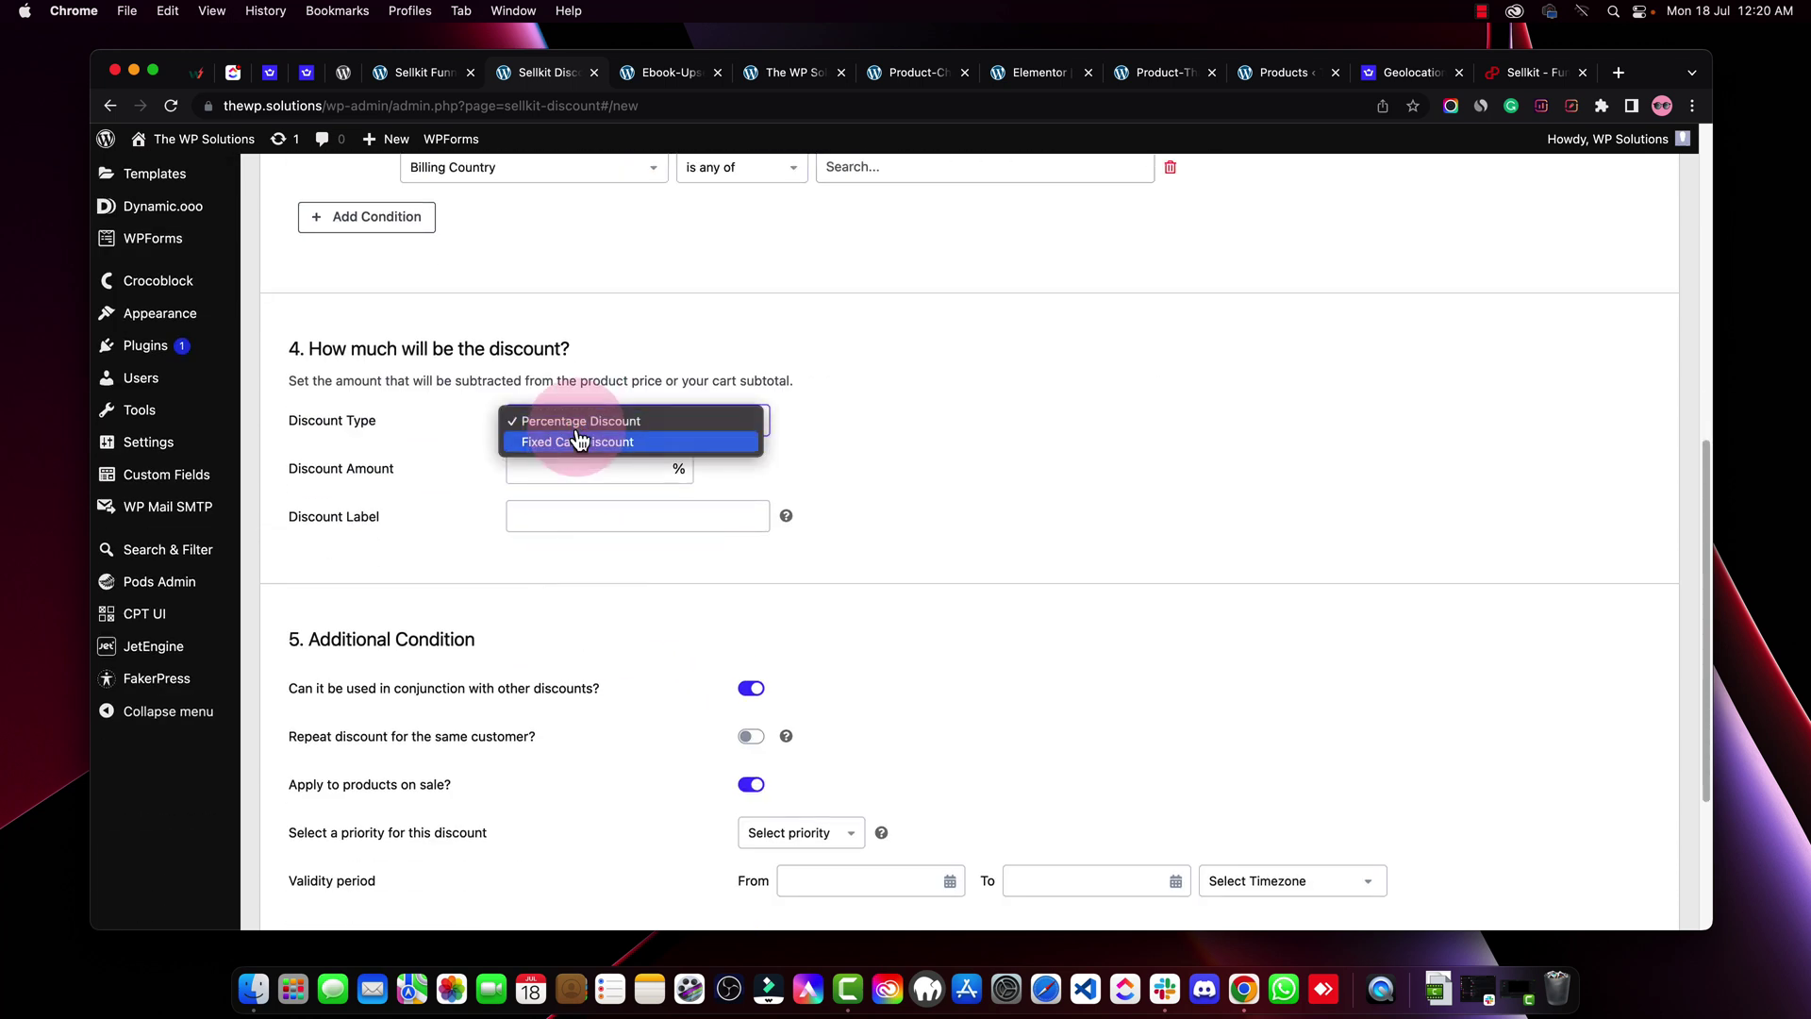
left_click(713, 451)
scroll(901, 453, "down", 2)
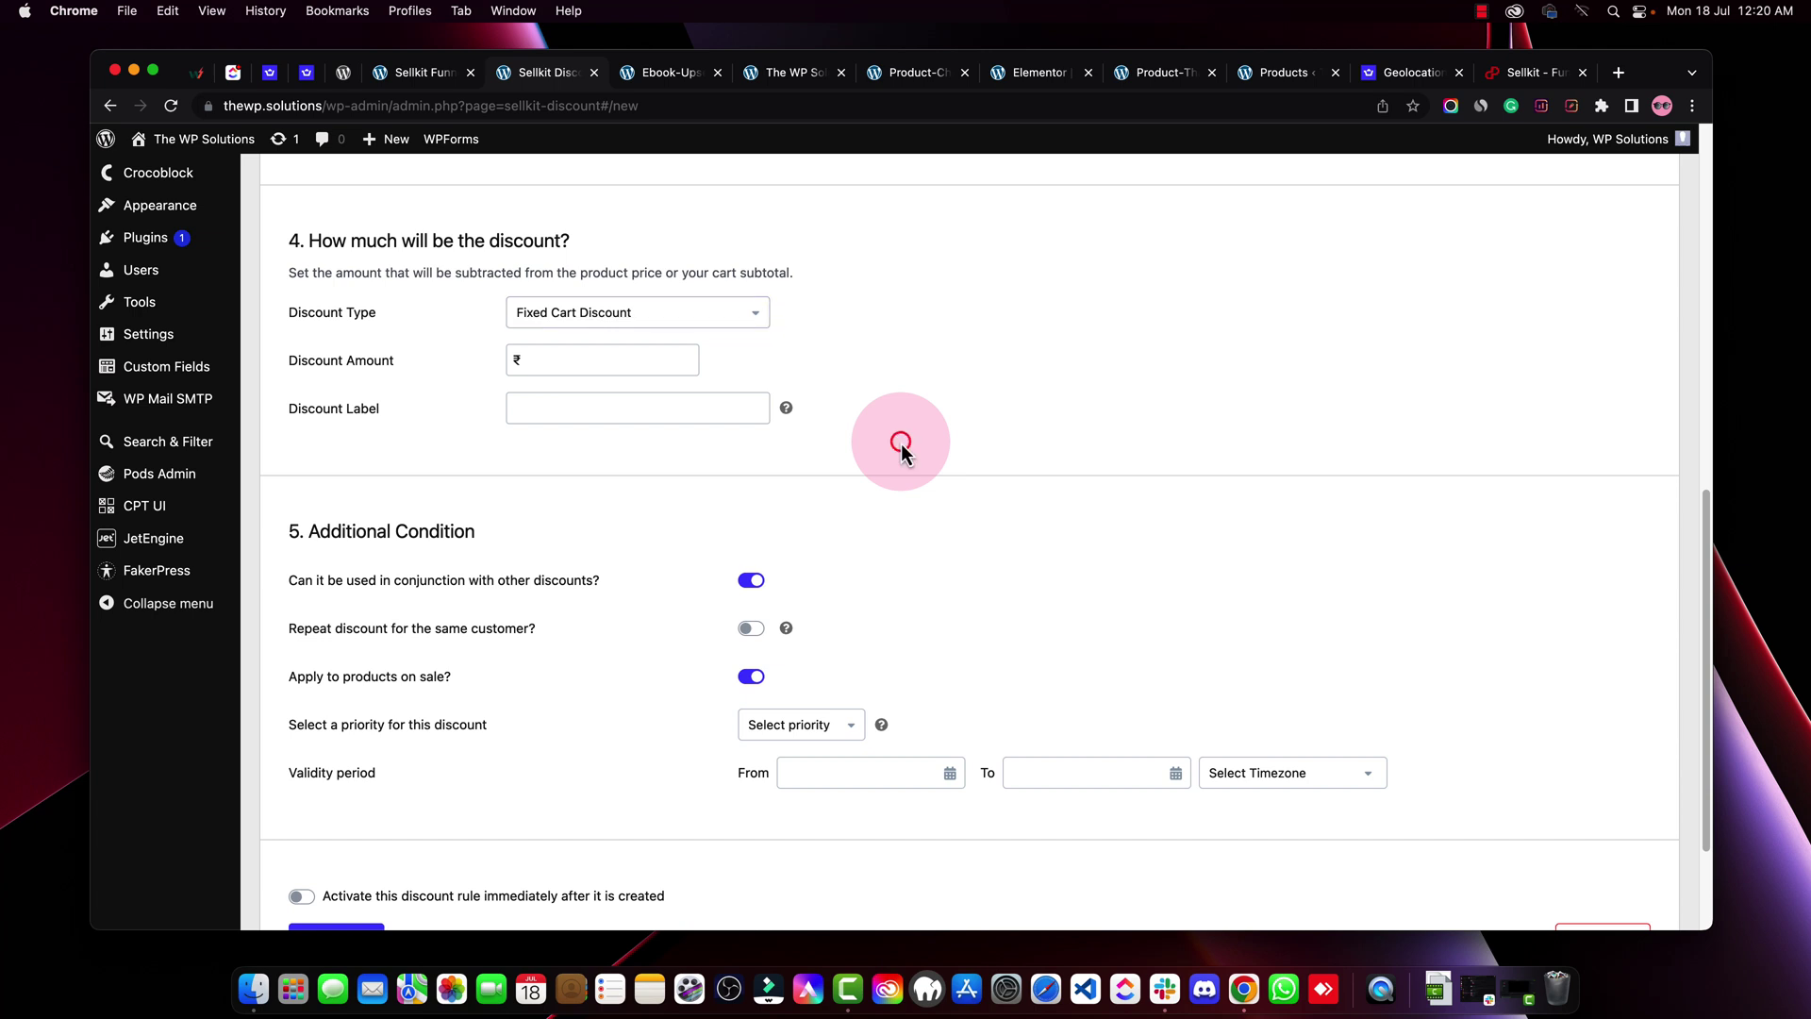
Examine the rule's Additional Condition options, including repeat discounts, sale products, priority and validity period, and the activation setting
left_click_drag(317, 535, 604, 539)
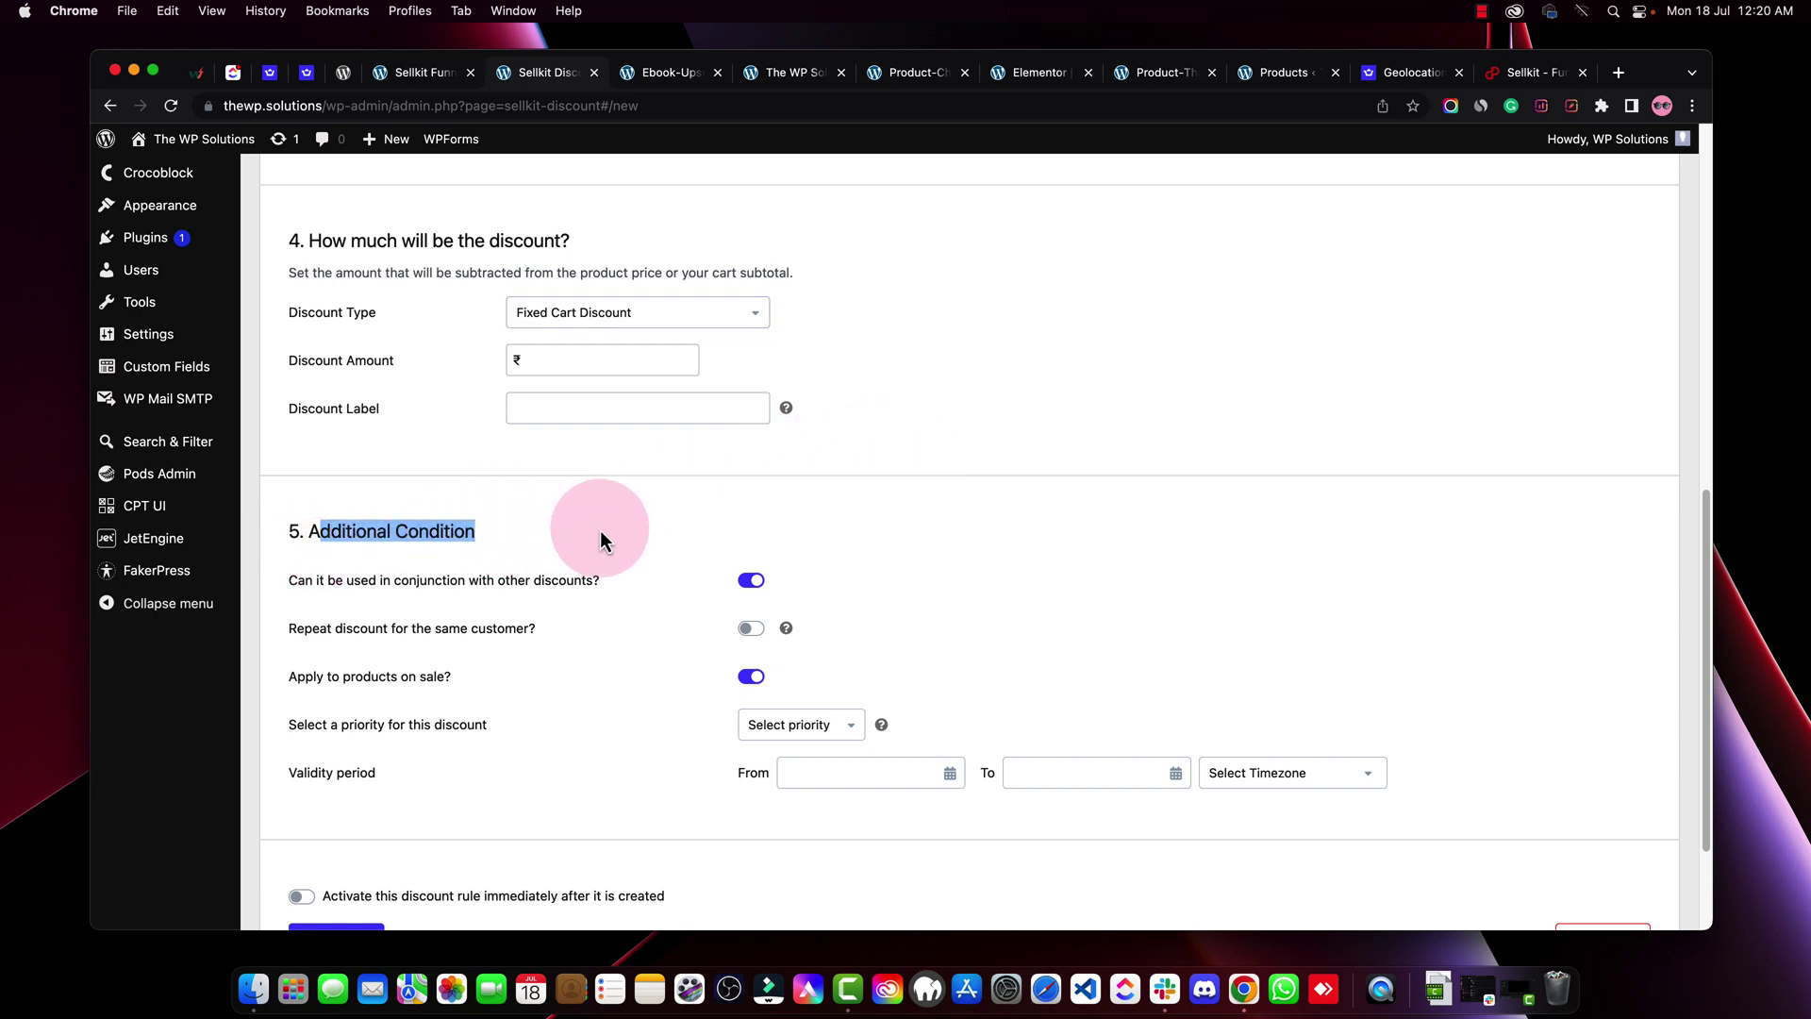
scroll(948, 592, "down", 1)
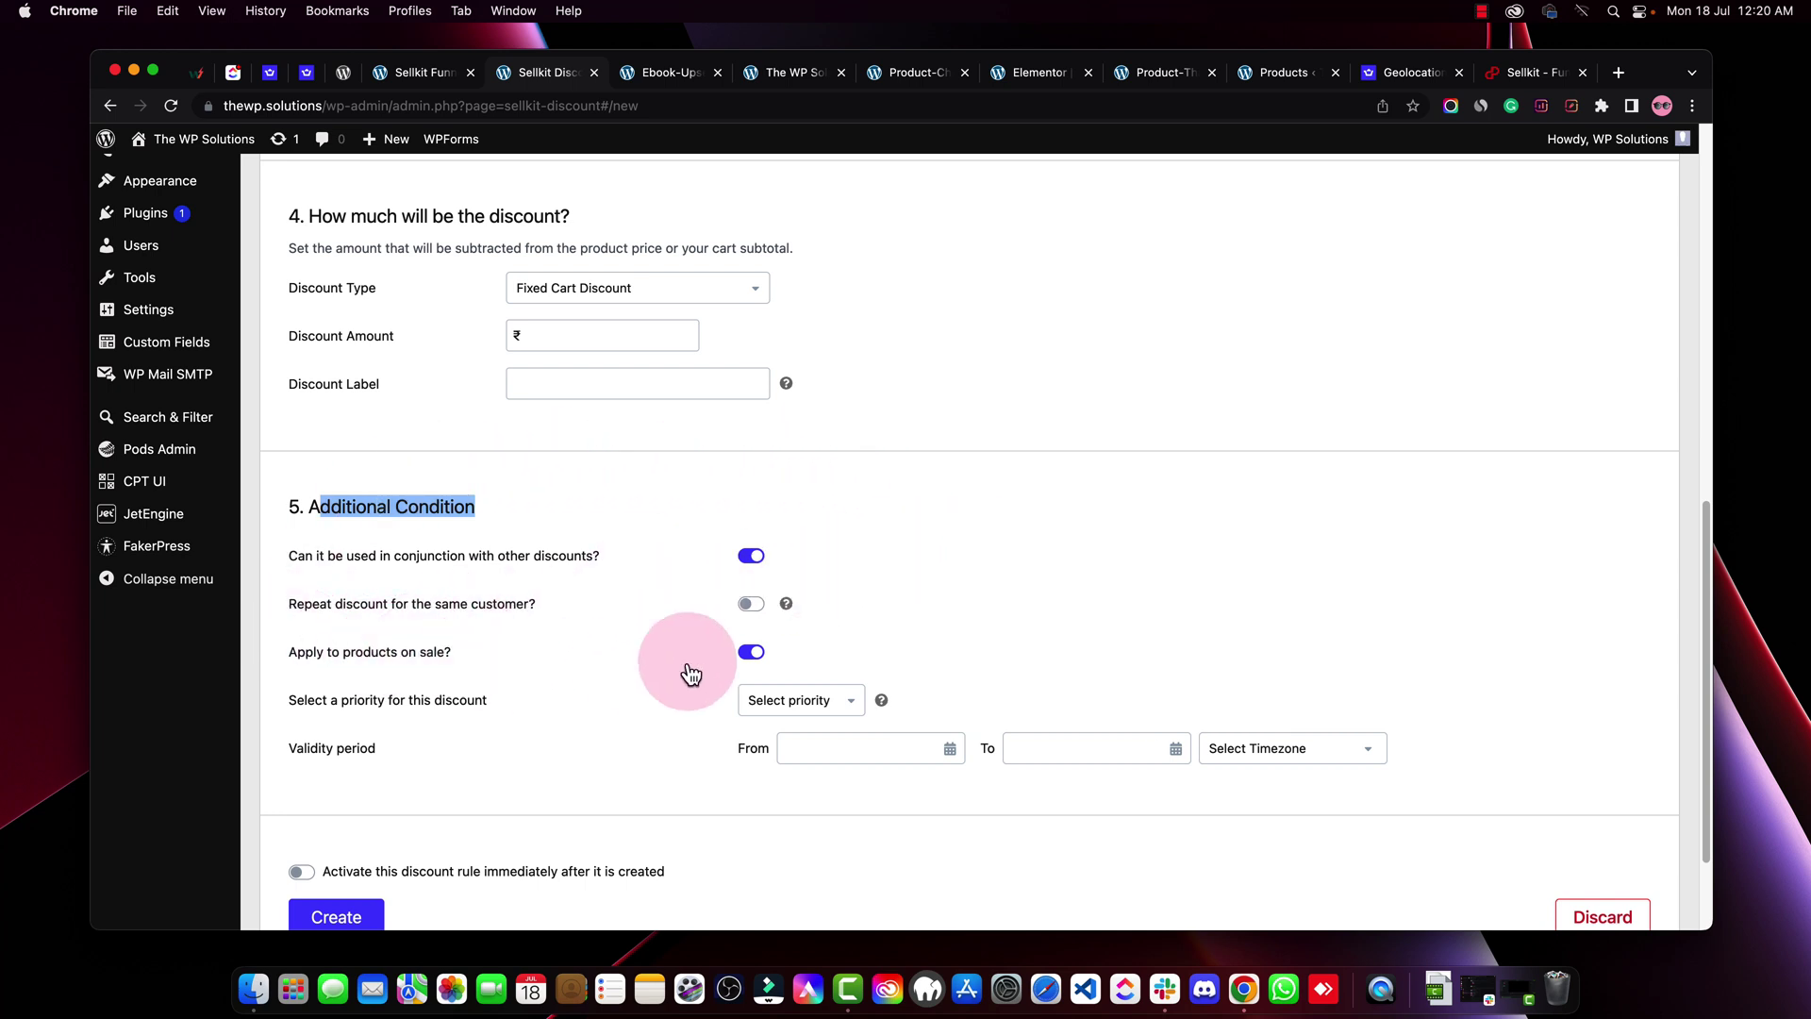
scroll(1032, 528, "down", 3)
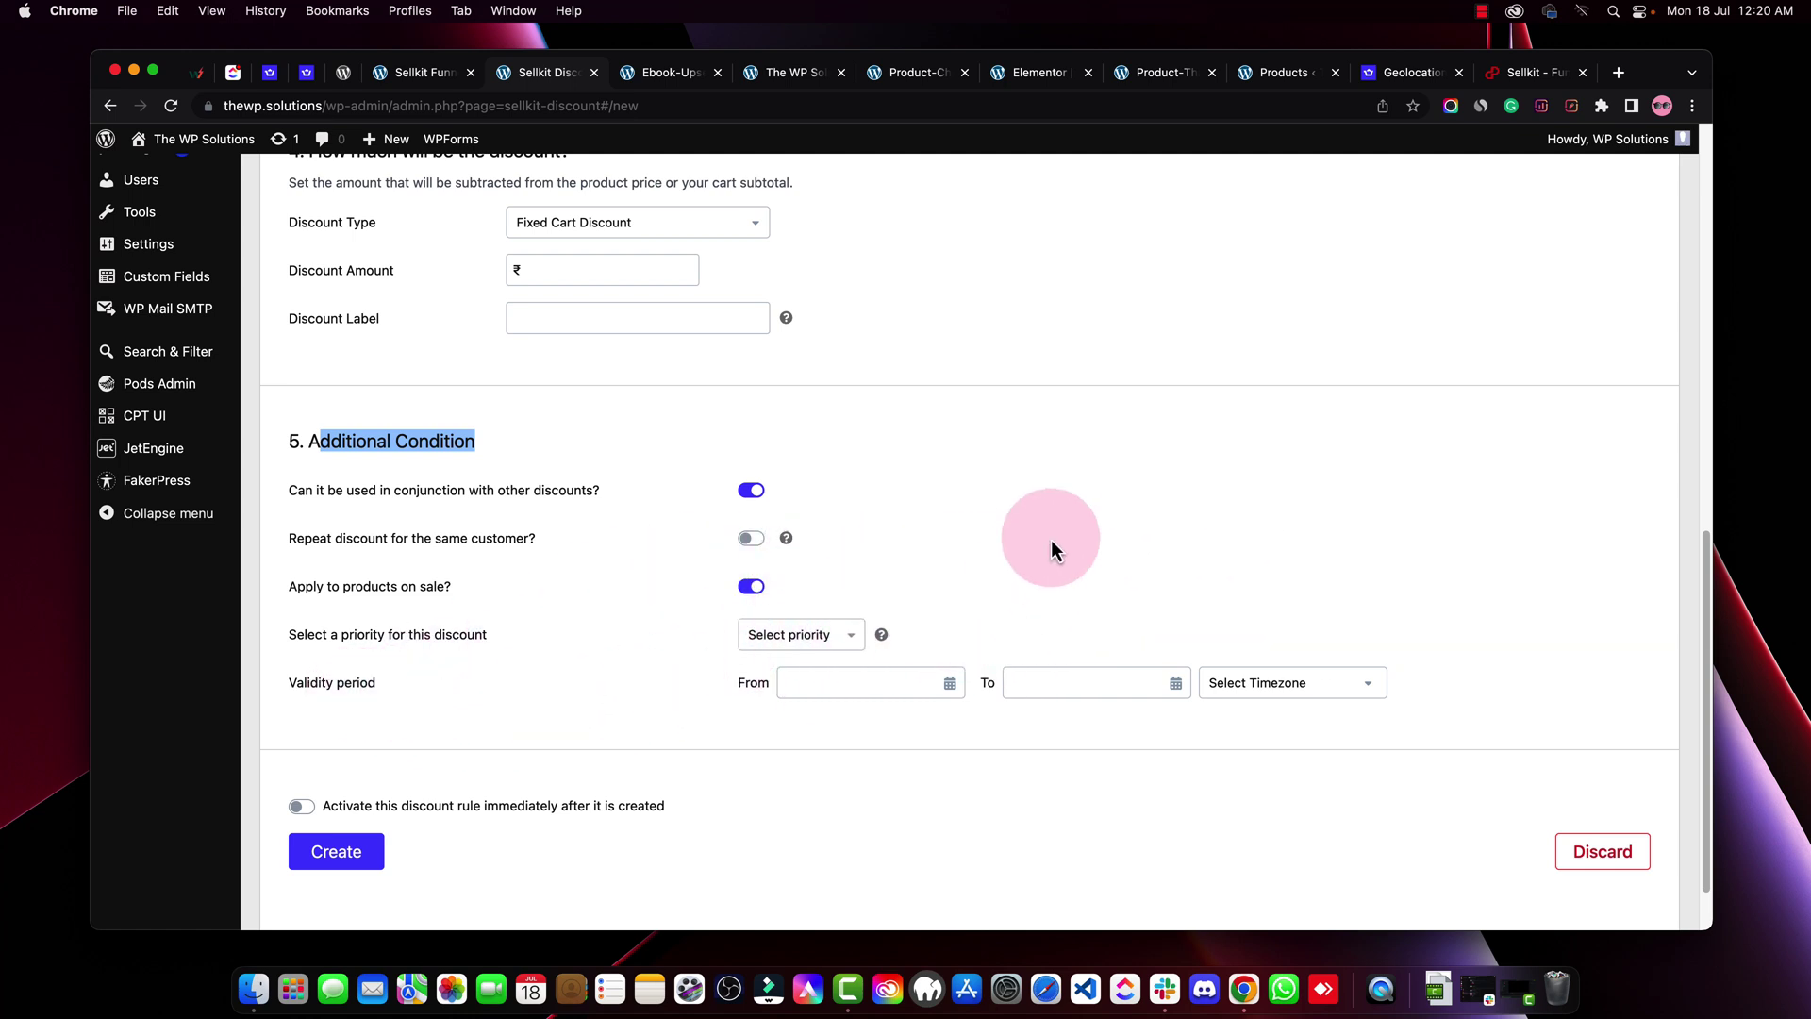
scroll(1055, 546, "down", 2)
Review the dynamic discount form from its name to its discount settings, and leave it for the Smart Coupons page
scroll(1063, 586, "up", 15)
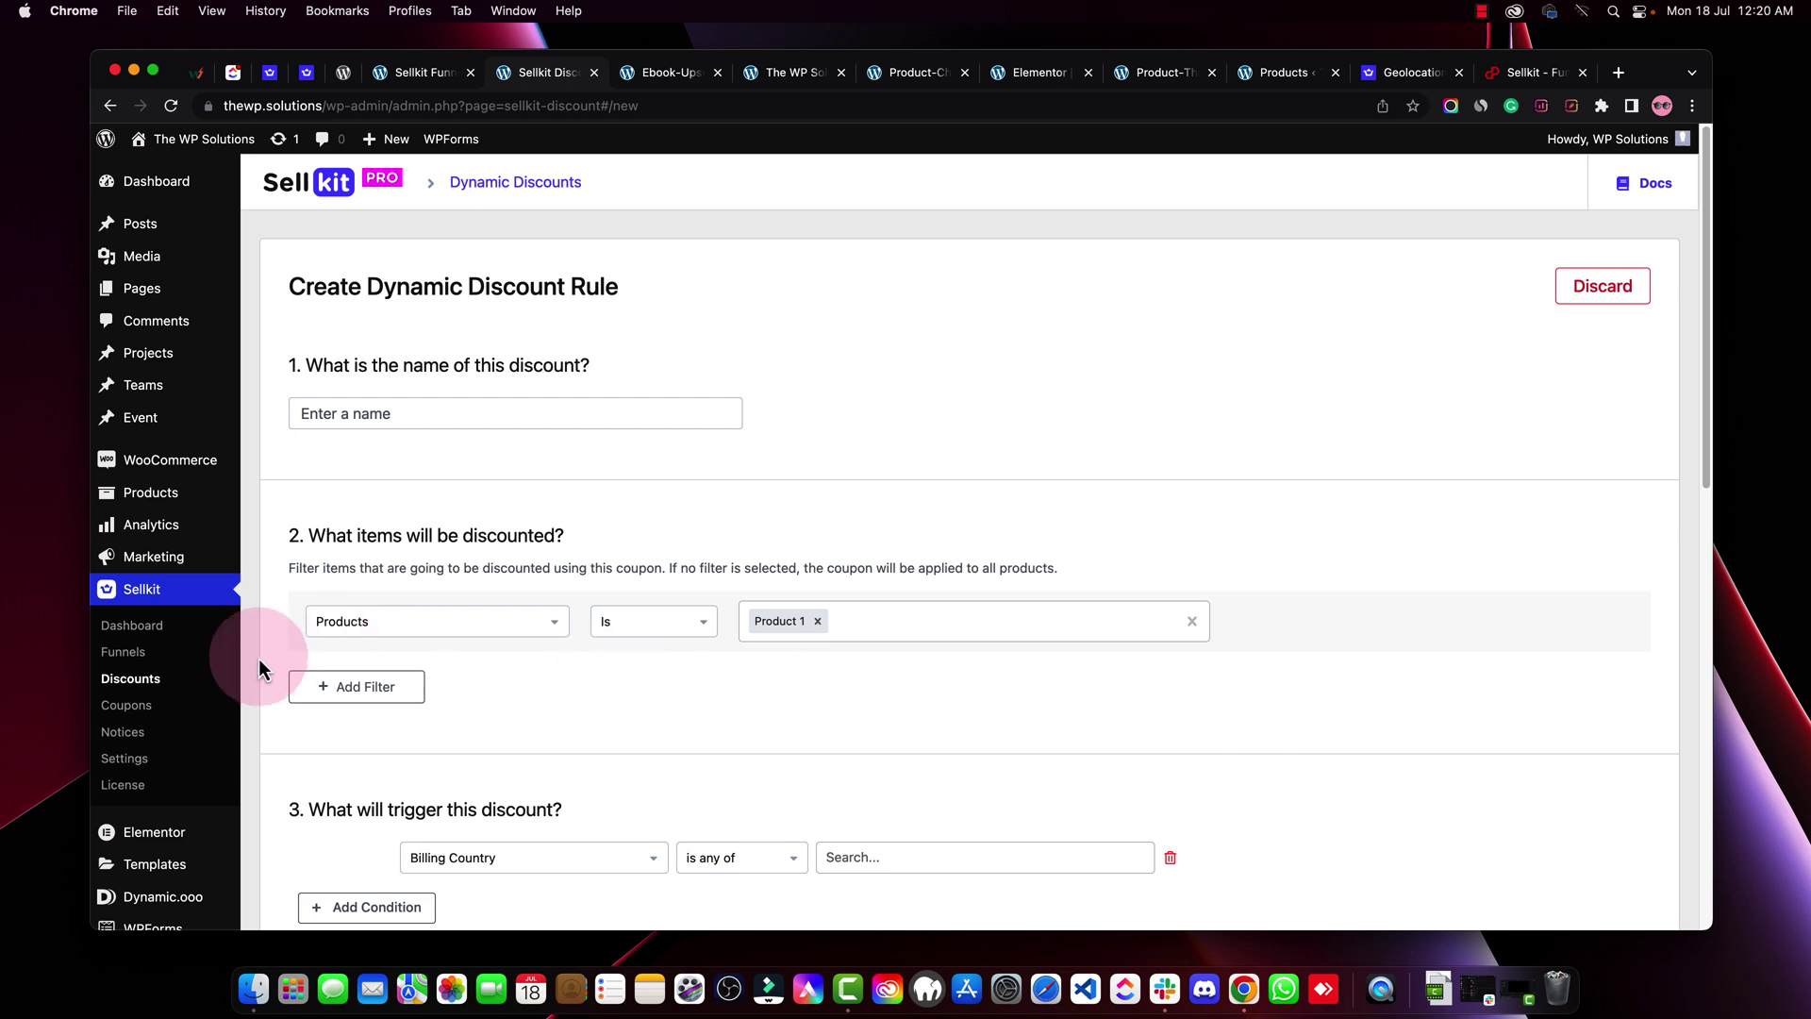
scroll(586, 716, "down", 5)
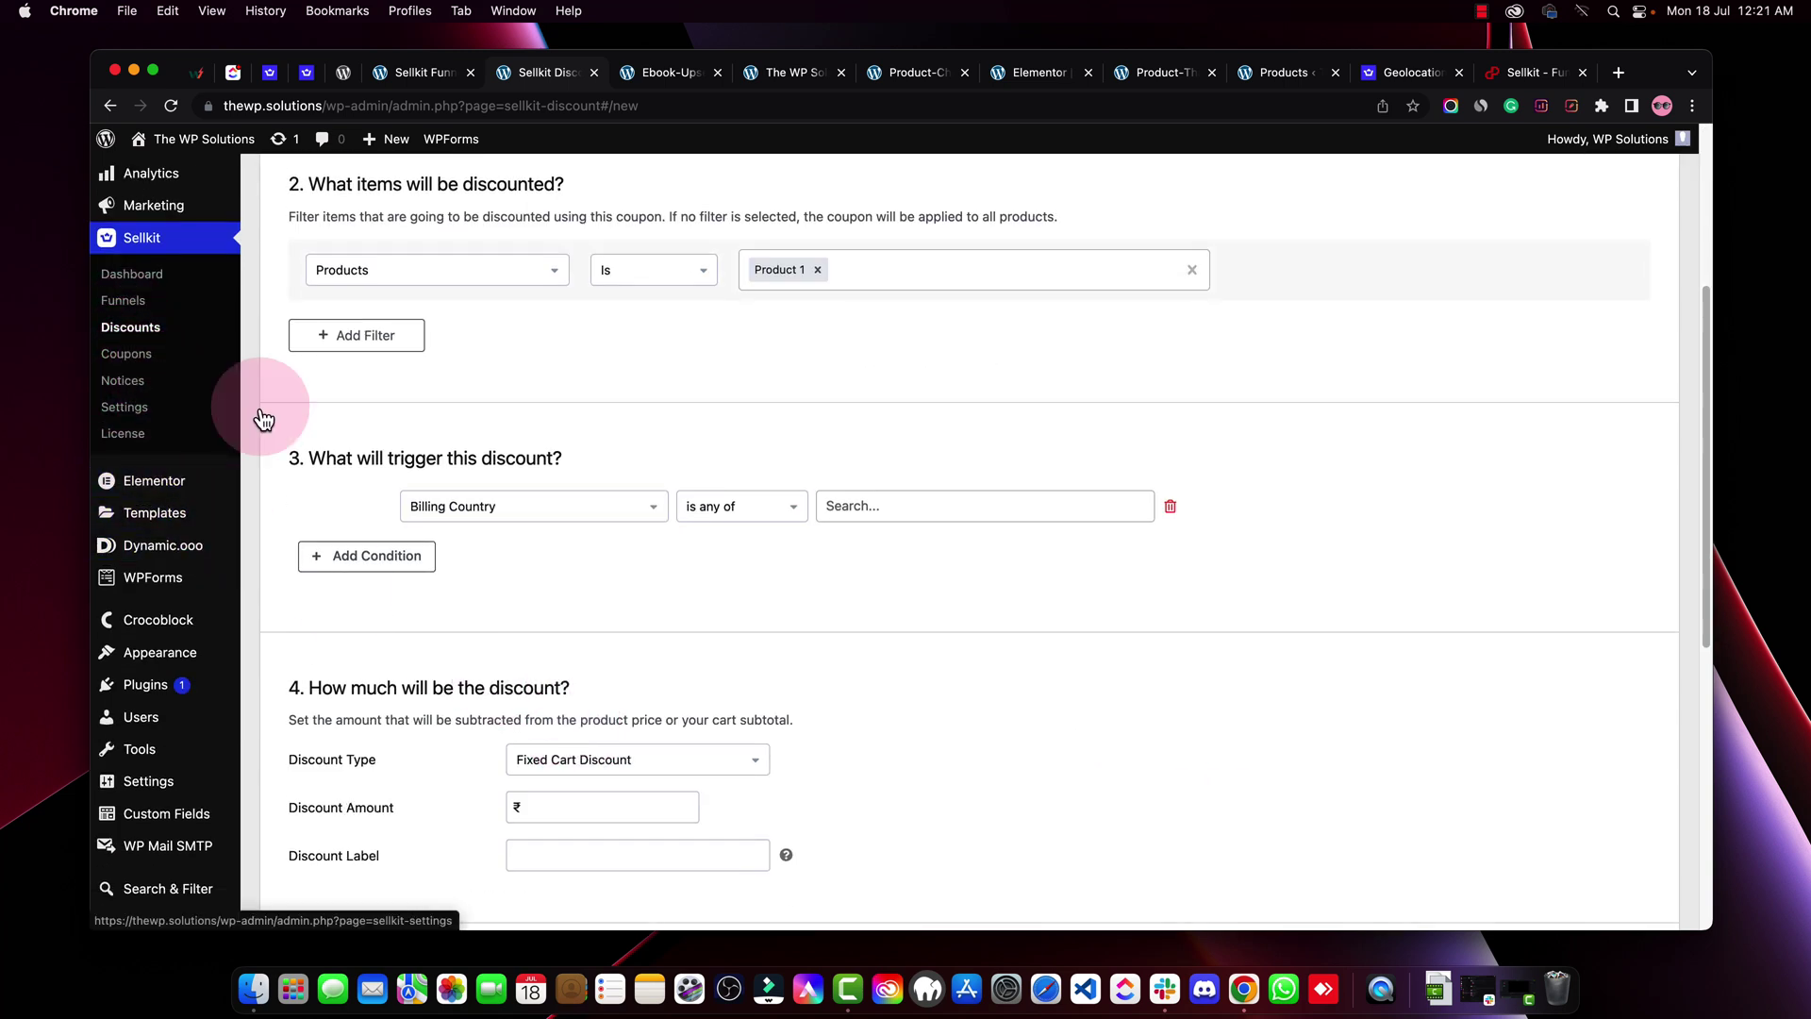
scroll(1037, 741, "up", 5)
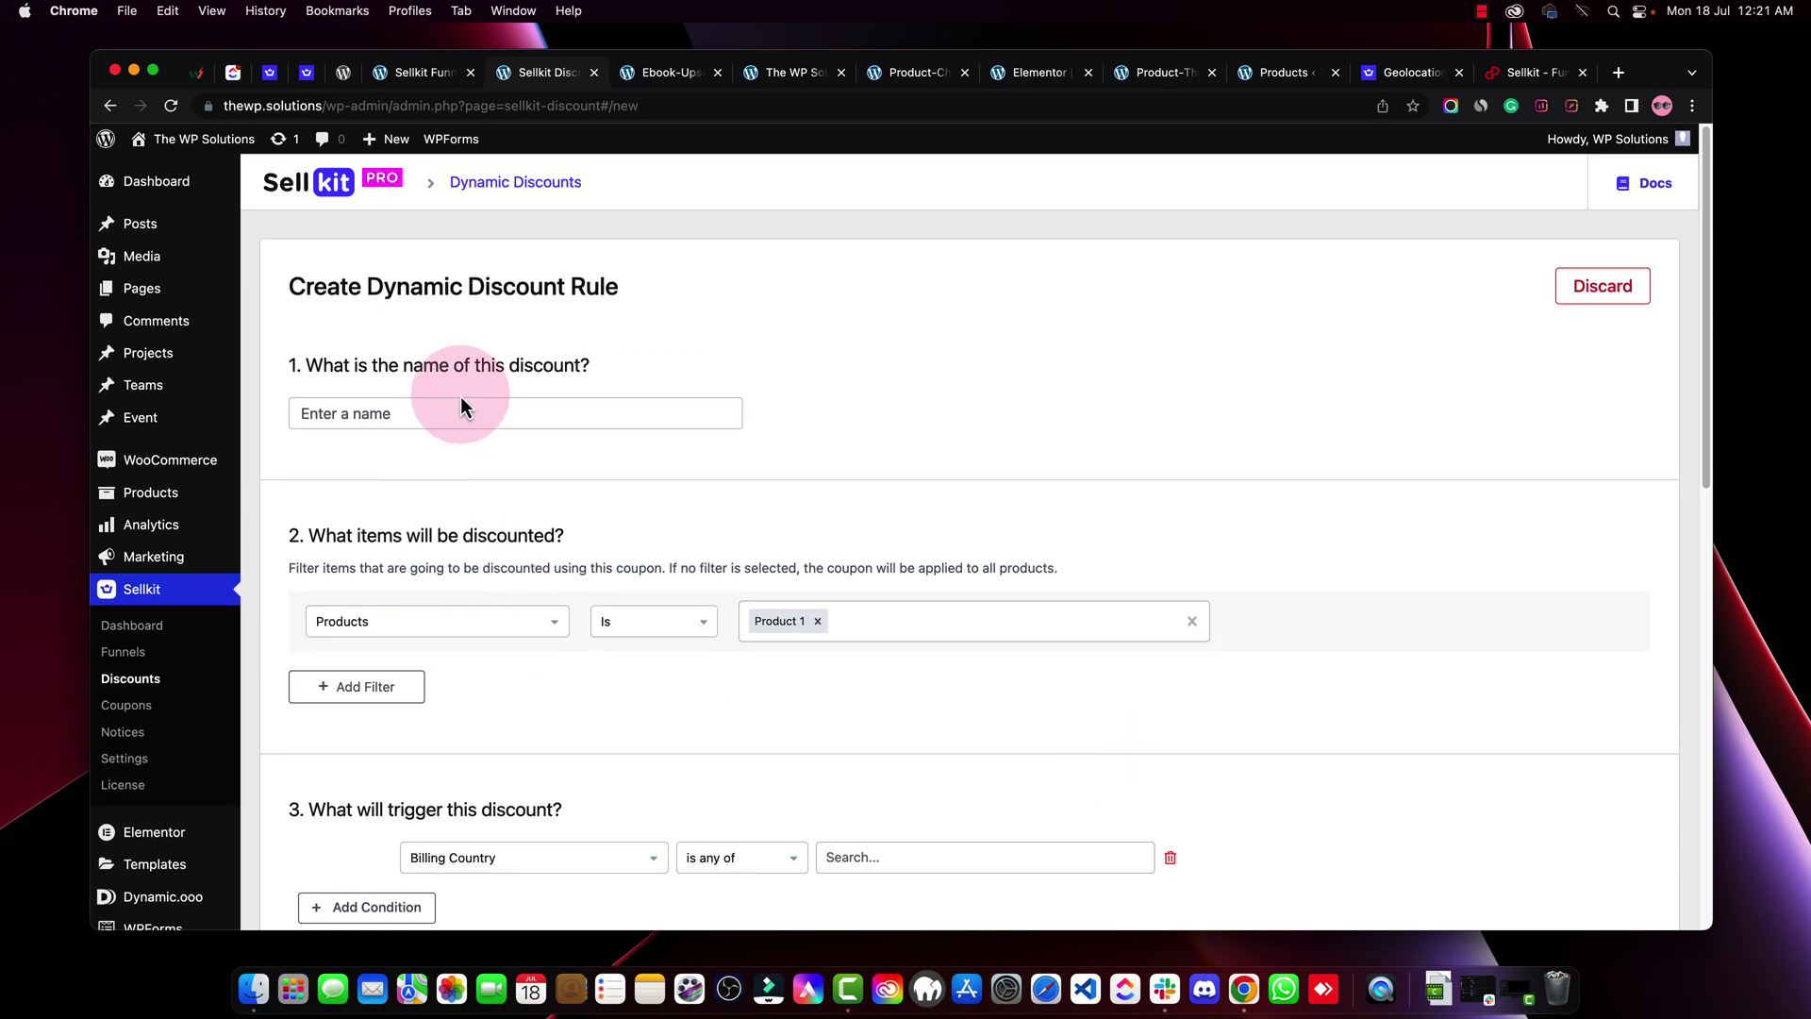
scroll(1028, 748, "down", 7)
scroll(931, 729, "up", 7)
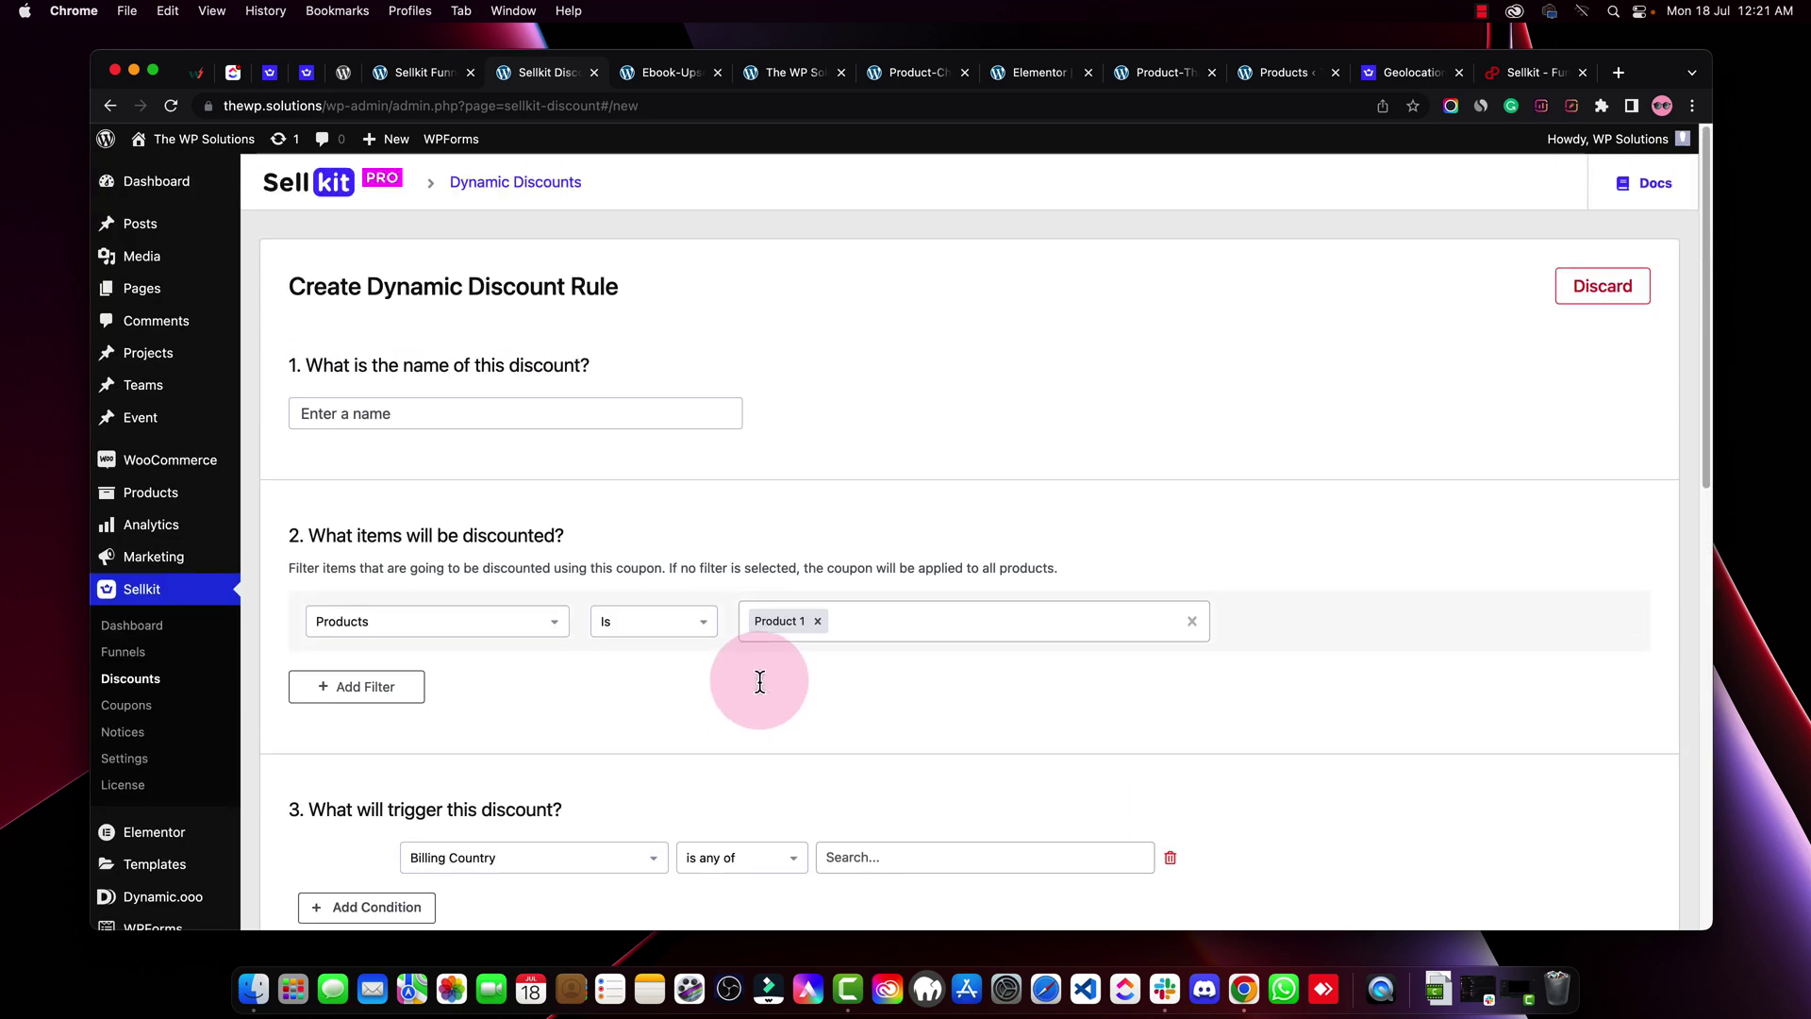
scroll(151, 674, "down", 1)
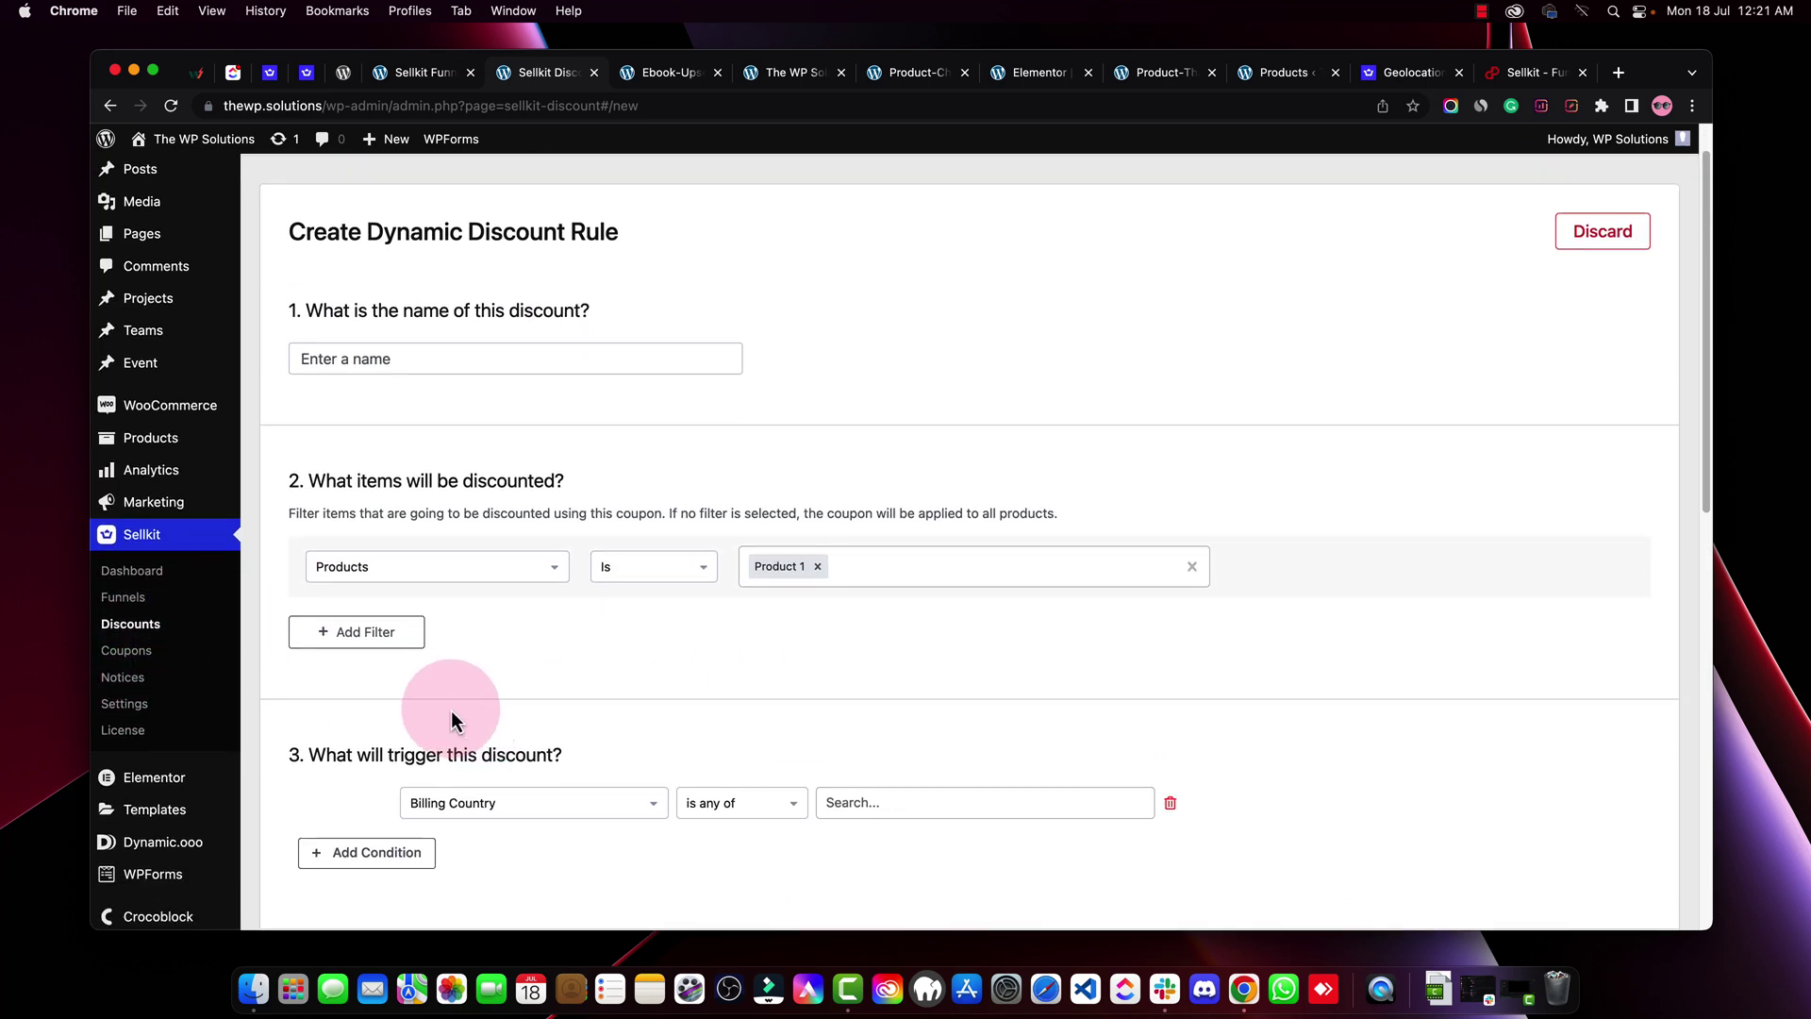
left_click(173, 662)
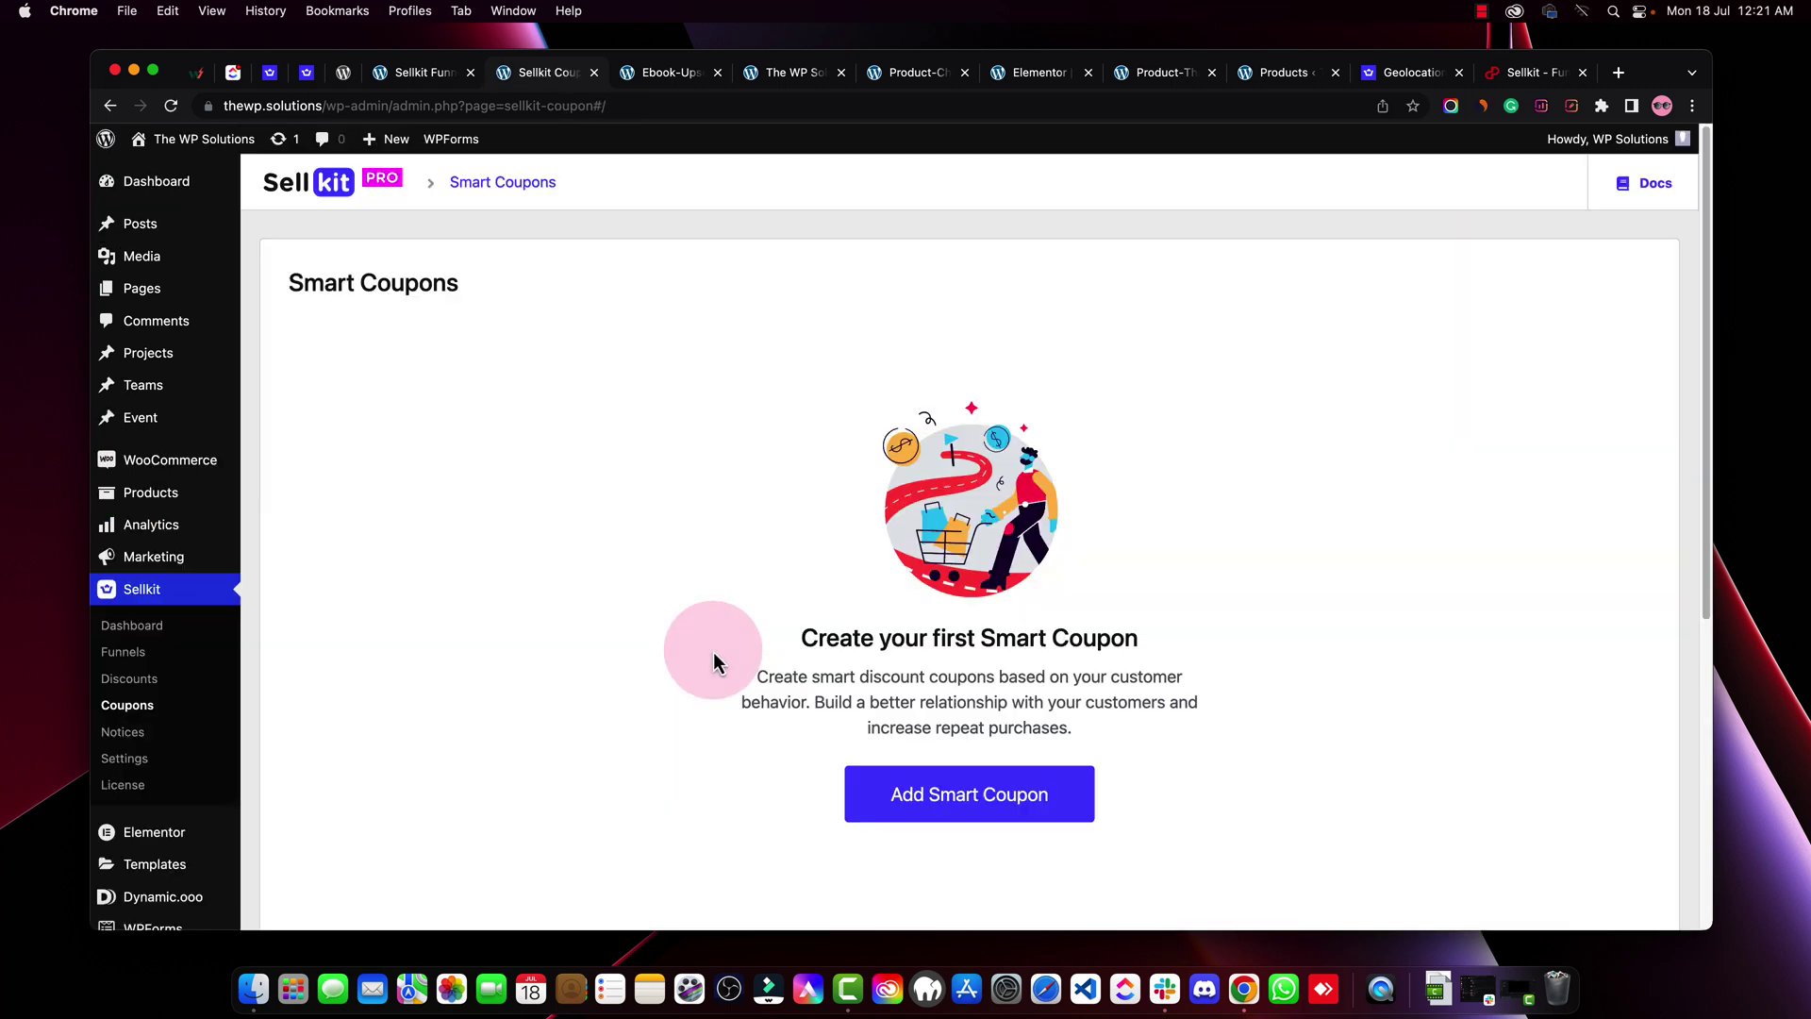
Start a new smart coupon and review its product filter, eligibility, discount amount and additional condition settings
left_click(977, 787)
scroll(1379, 613, "down", 3)
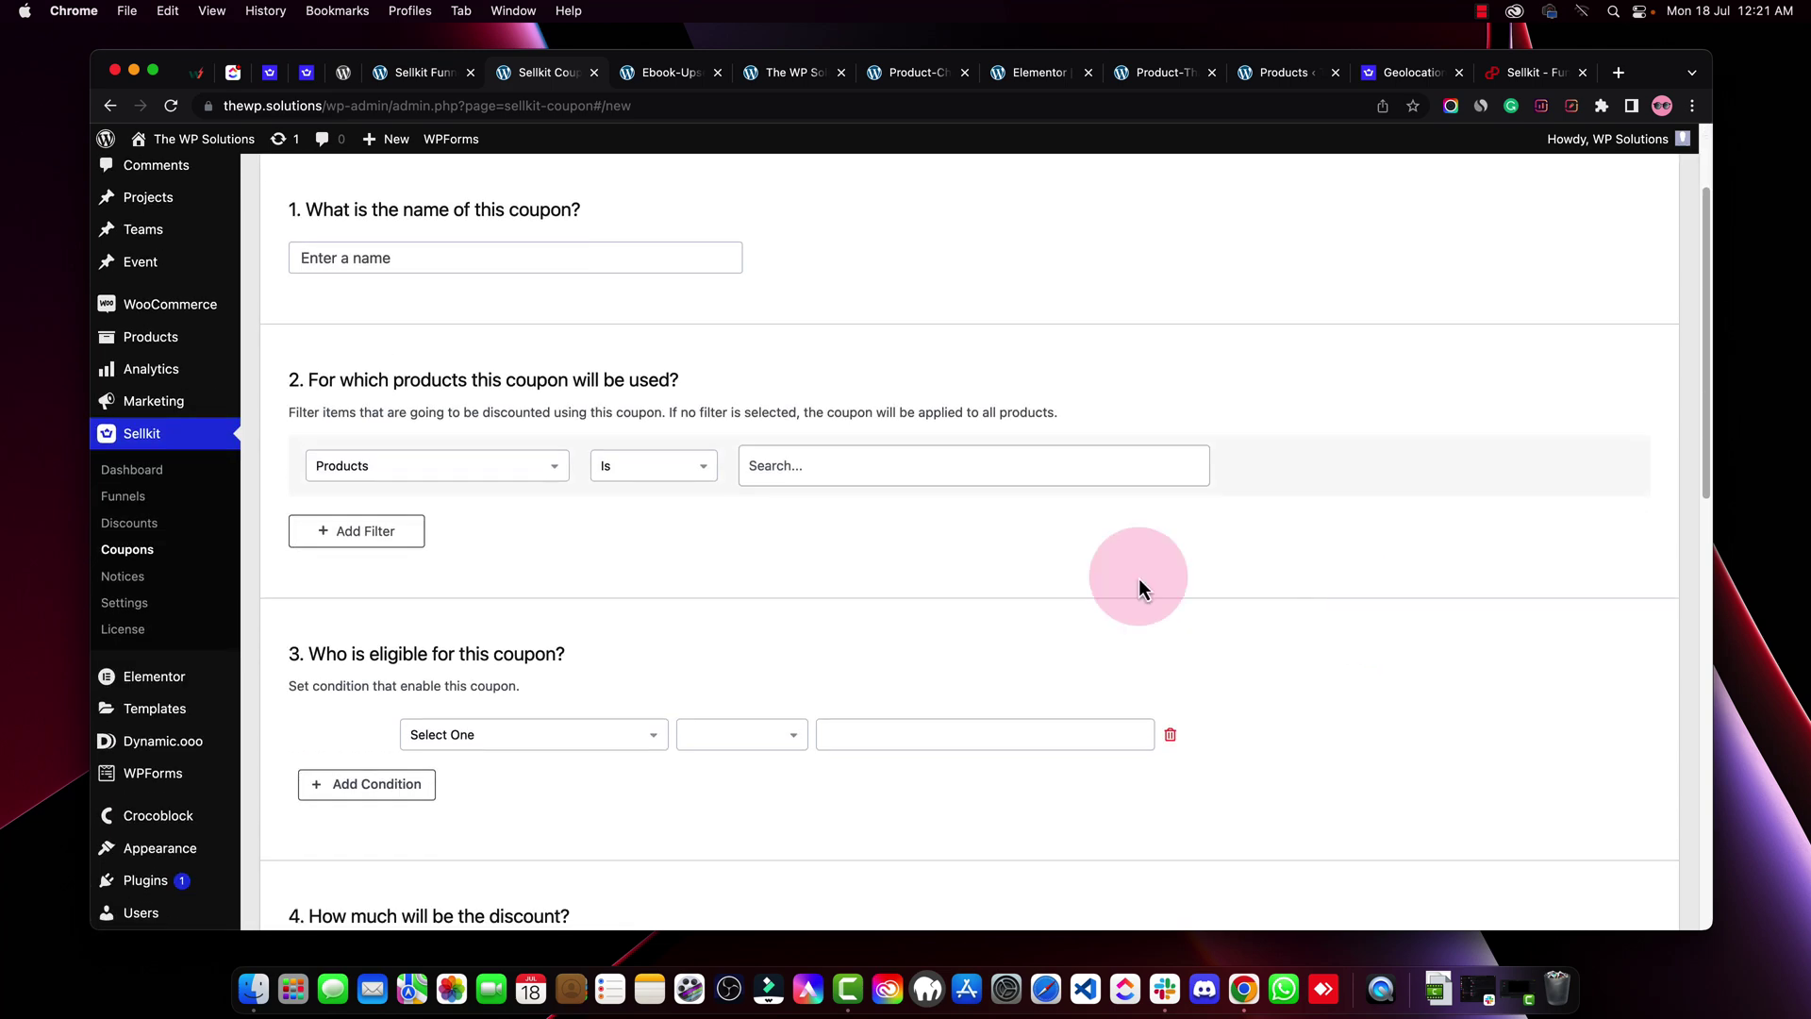
scroll(478, 699, "down", 5)
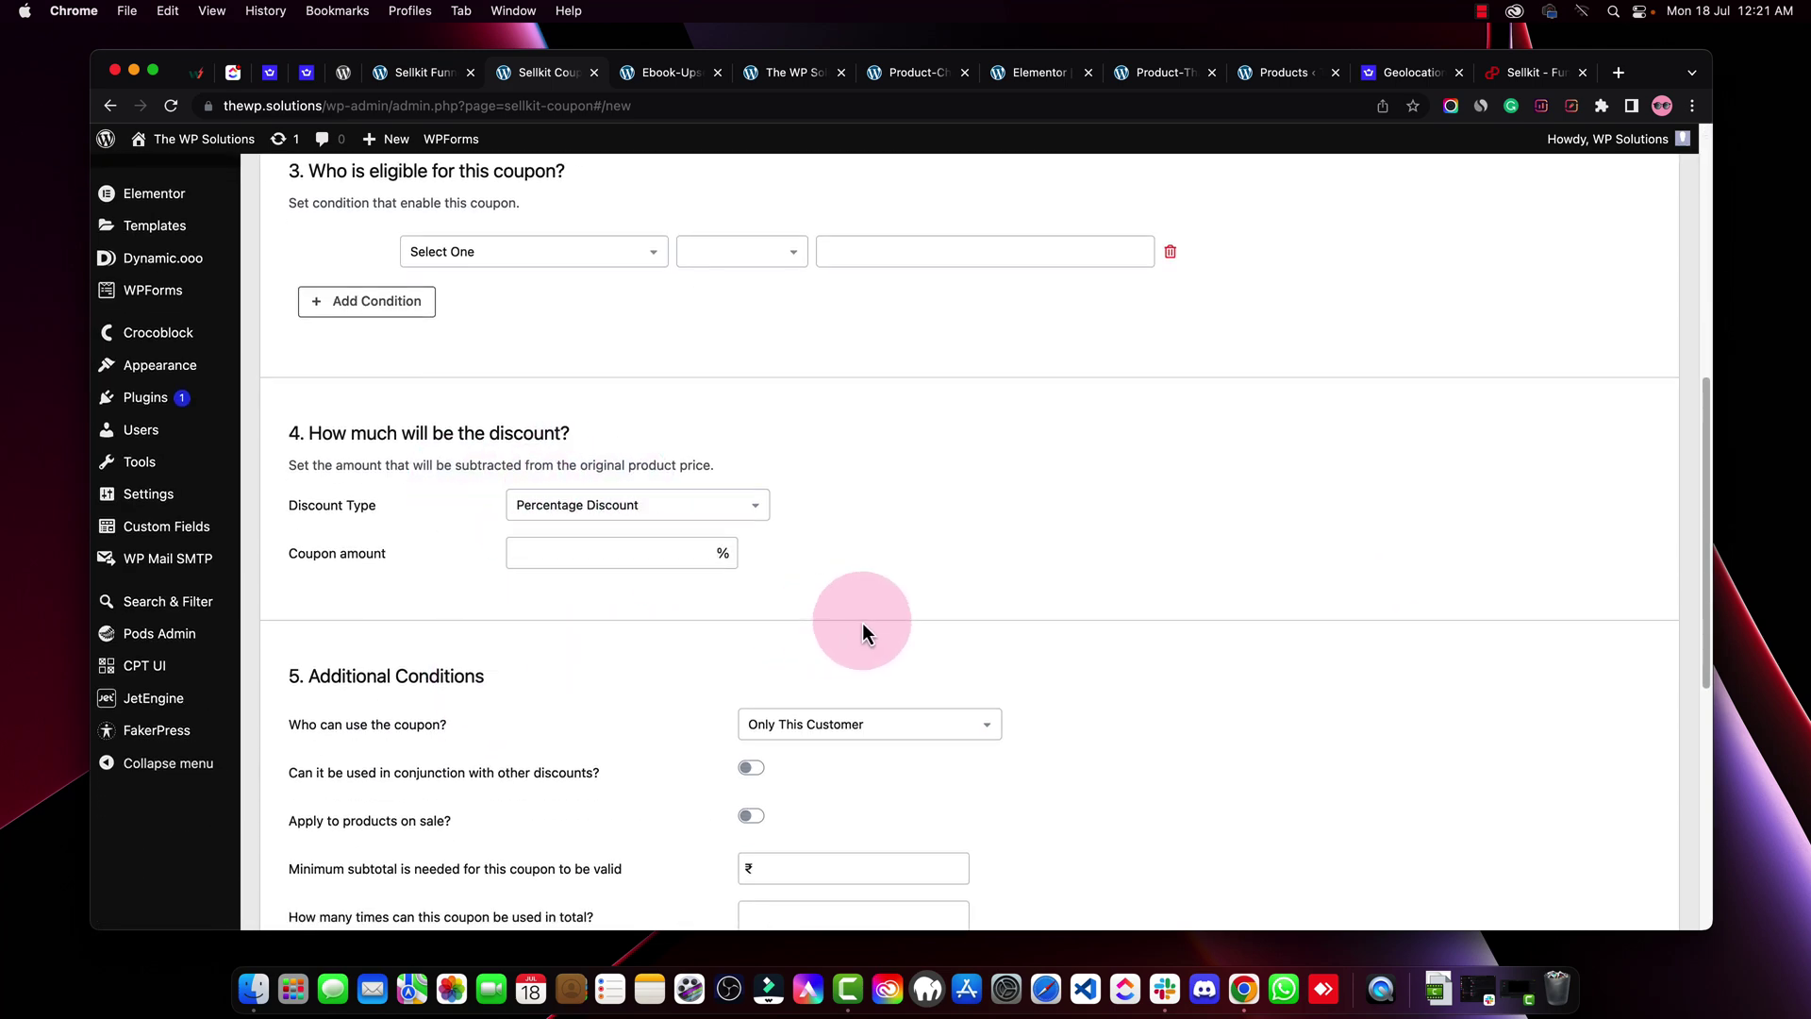
scroll(862, 622, "down", 3)
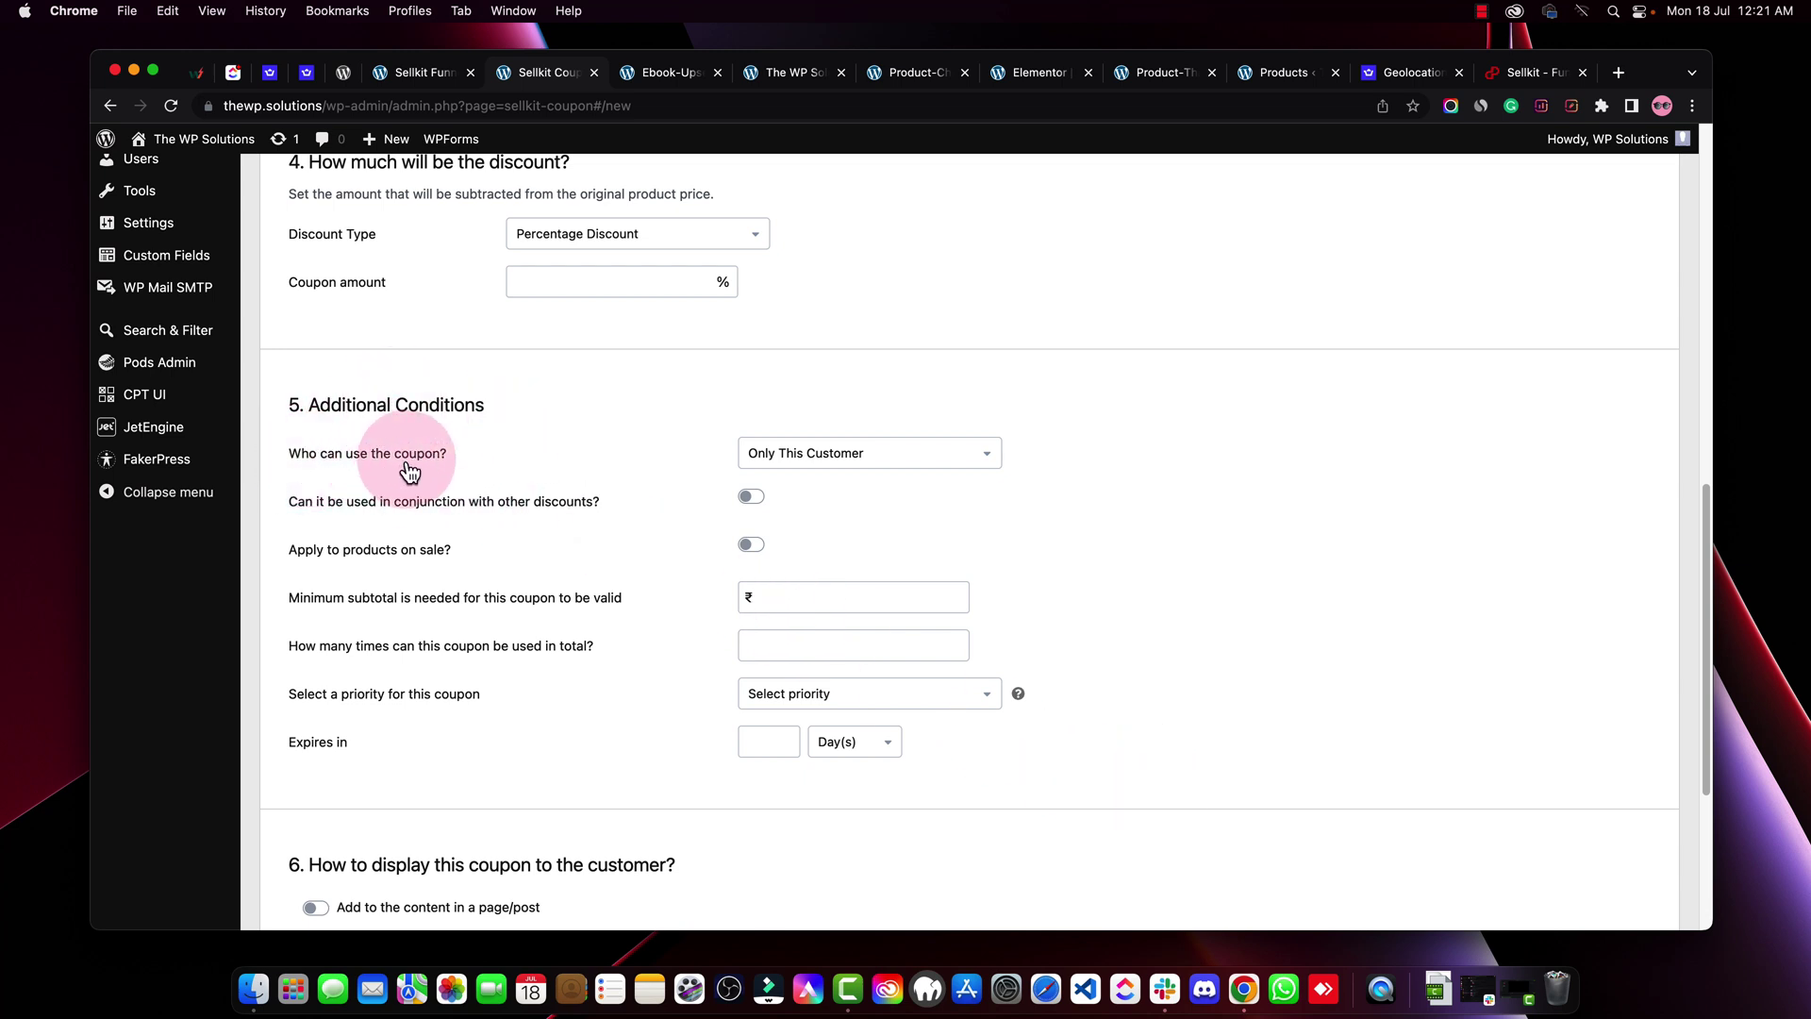
Set who can use the coupon to Anyone, and review the remaining usage, priority, expiry and display options
left_click(797, 462)
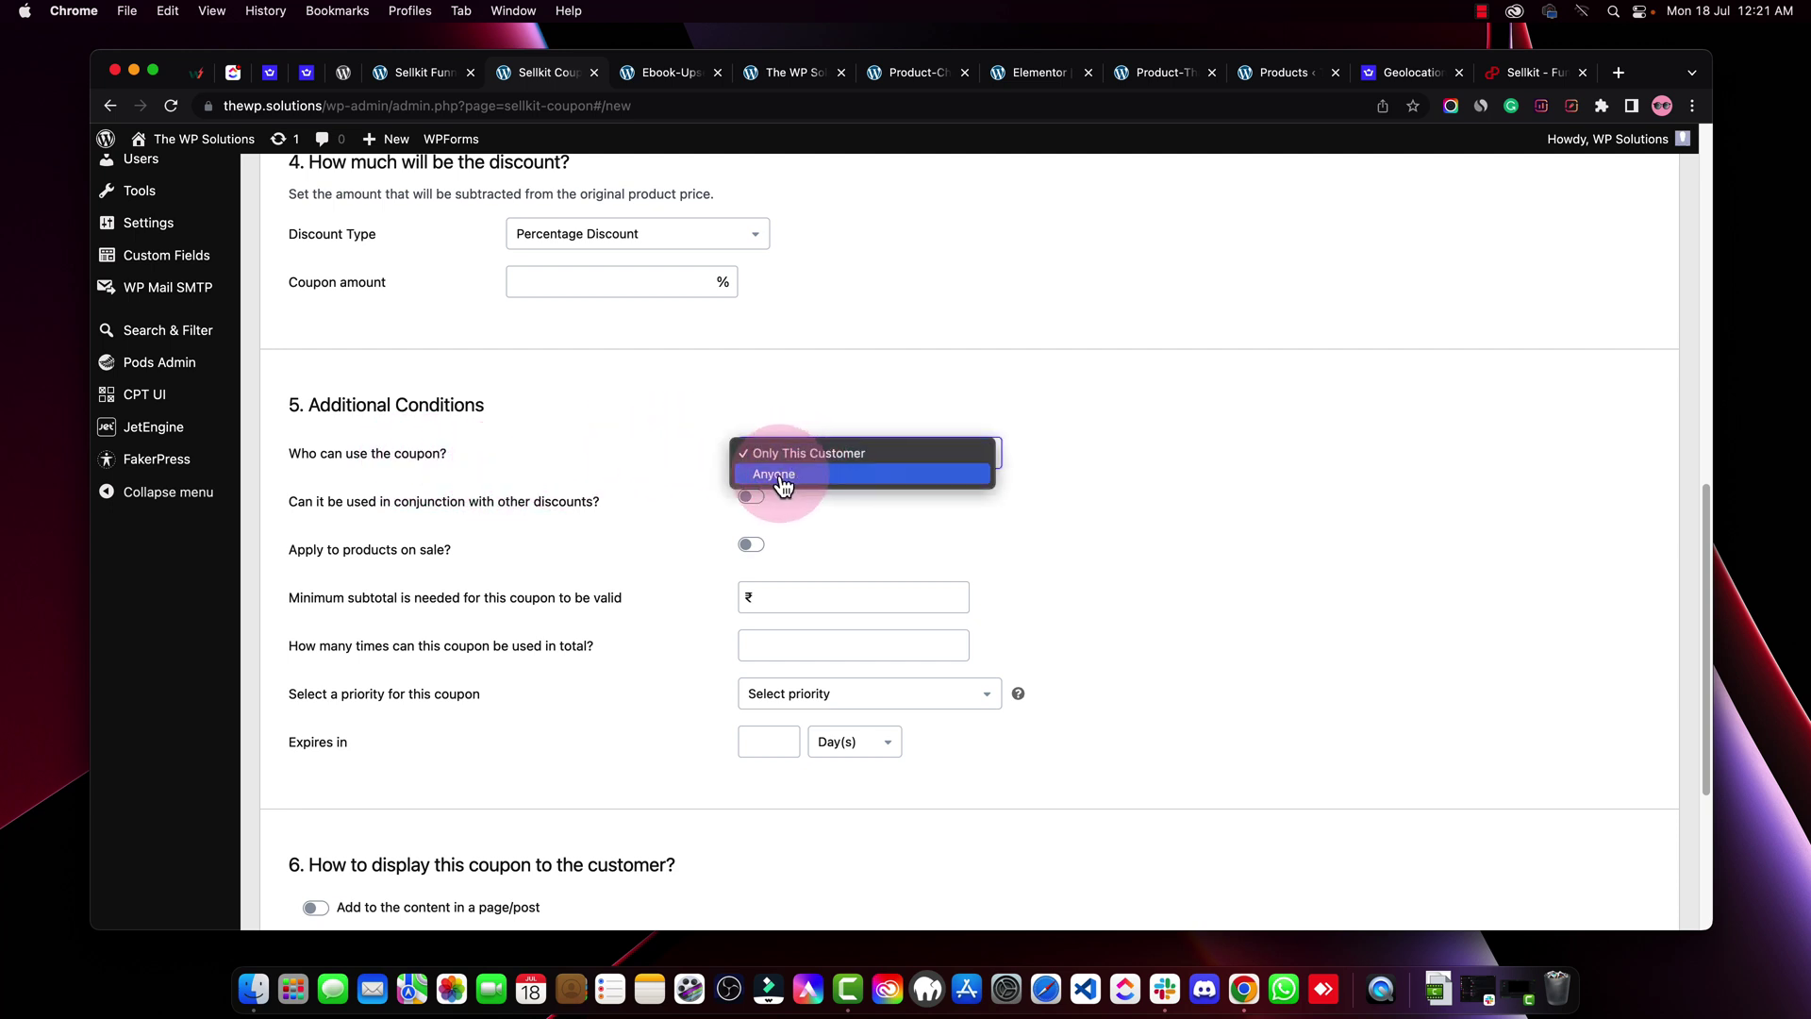
left_click(782, 476)
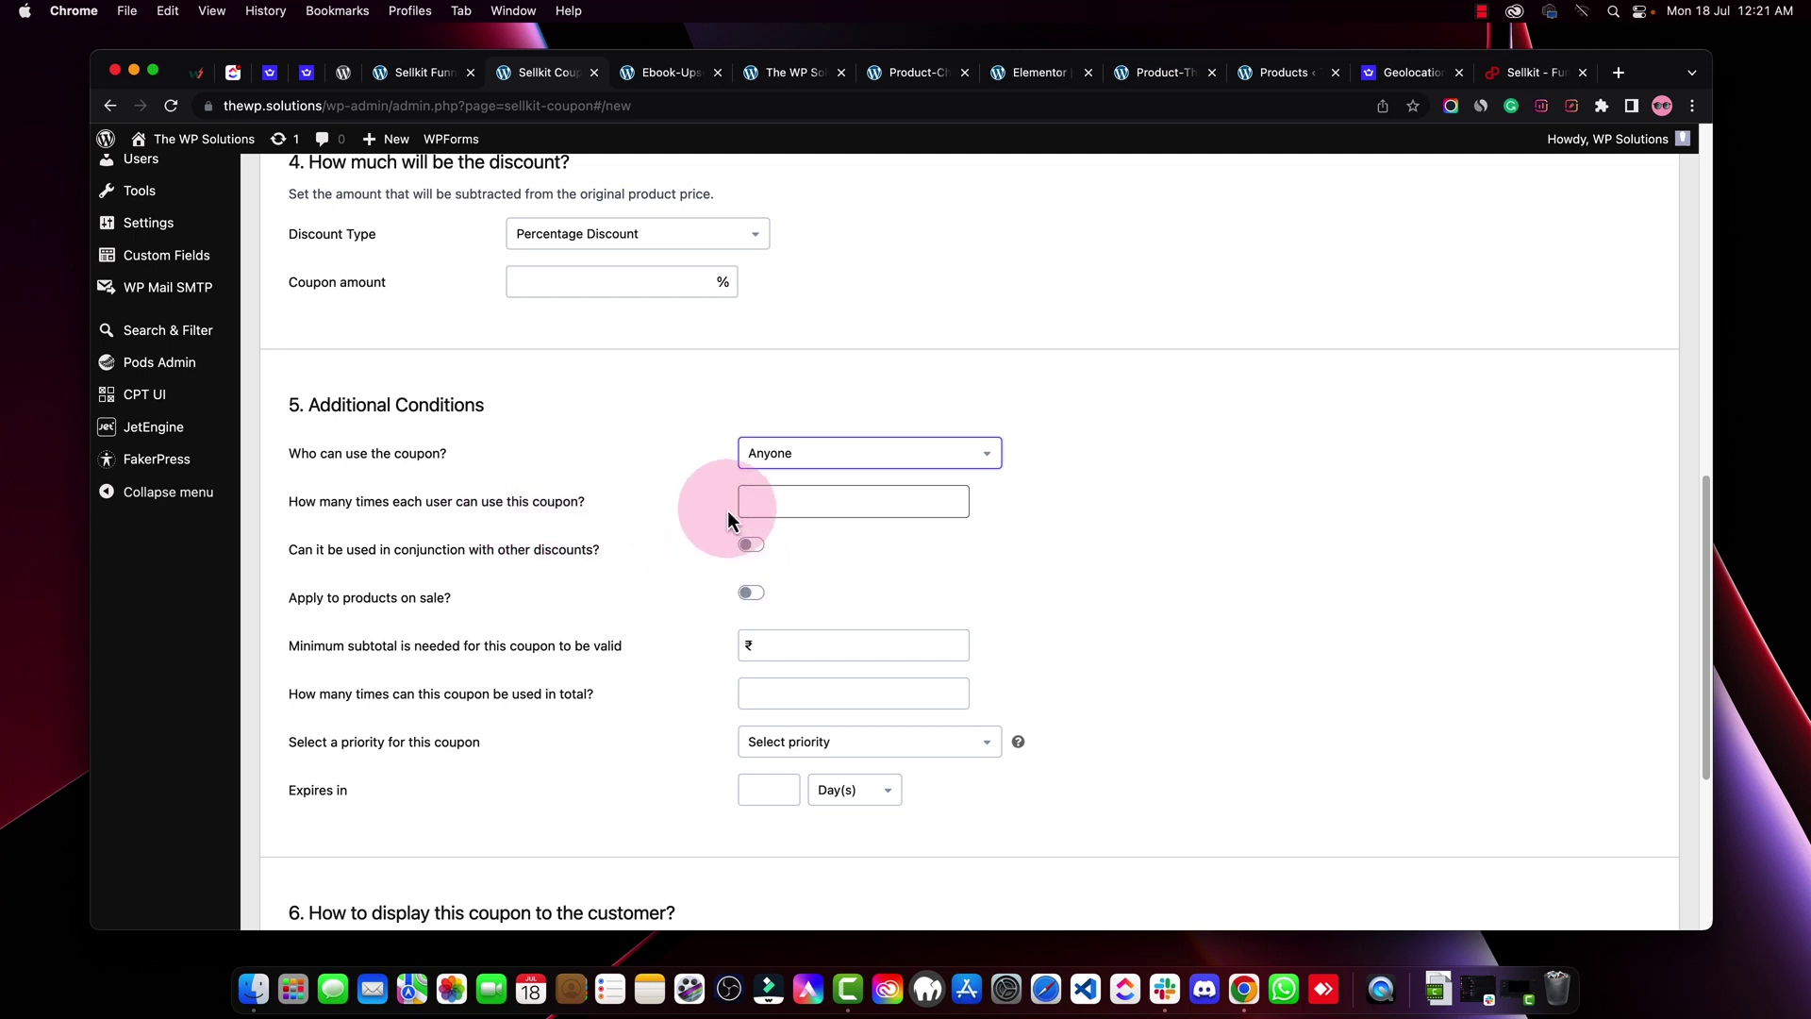
scroll(1019, 761, "down", 2)
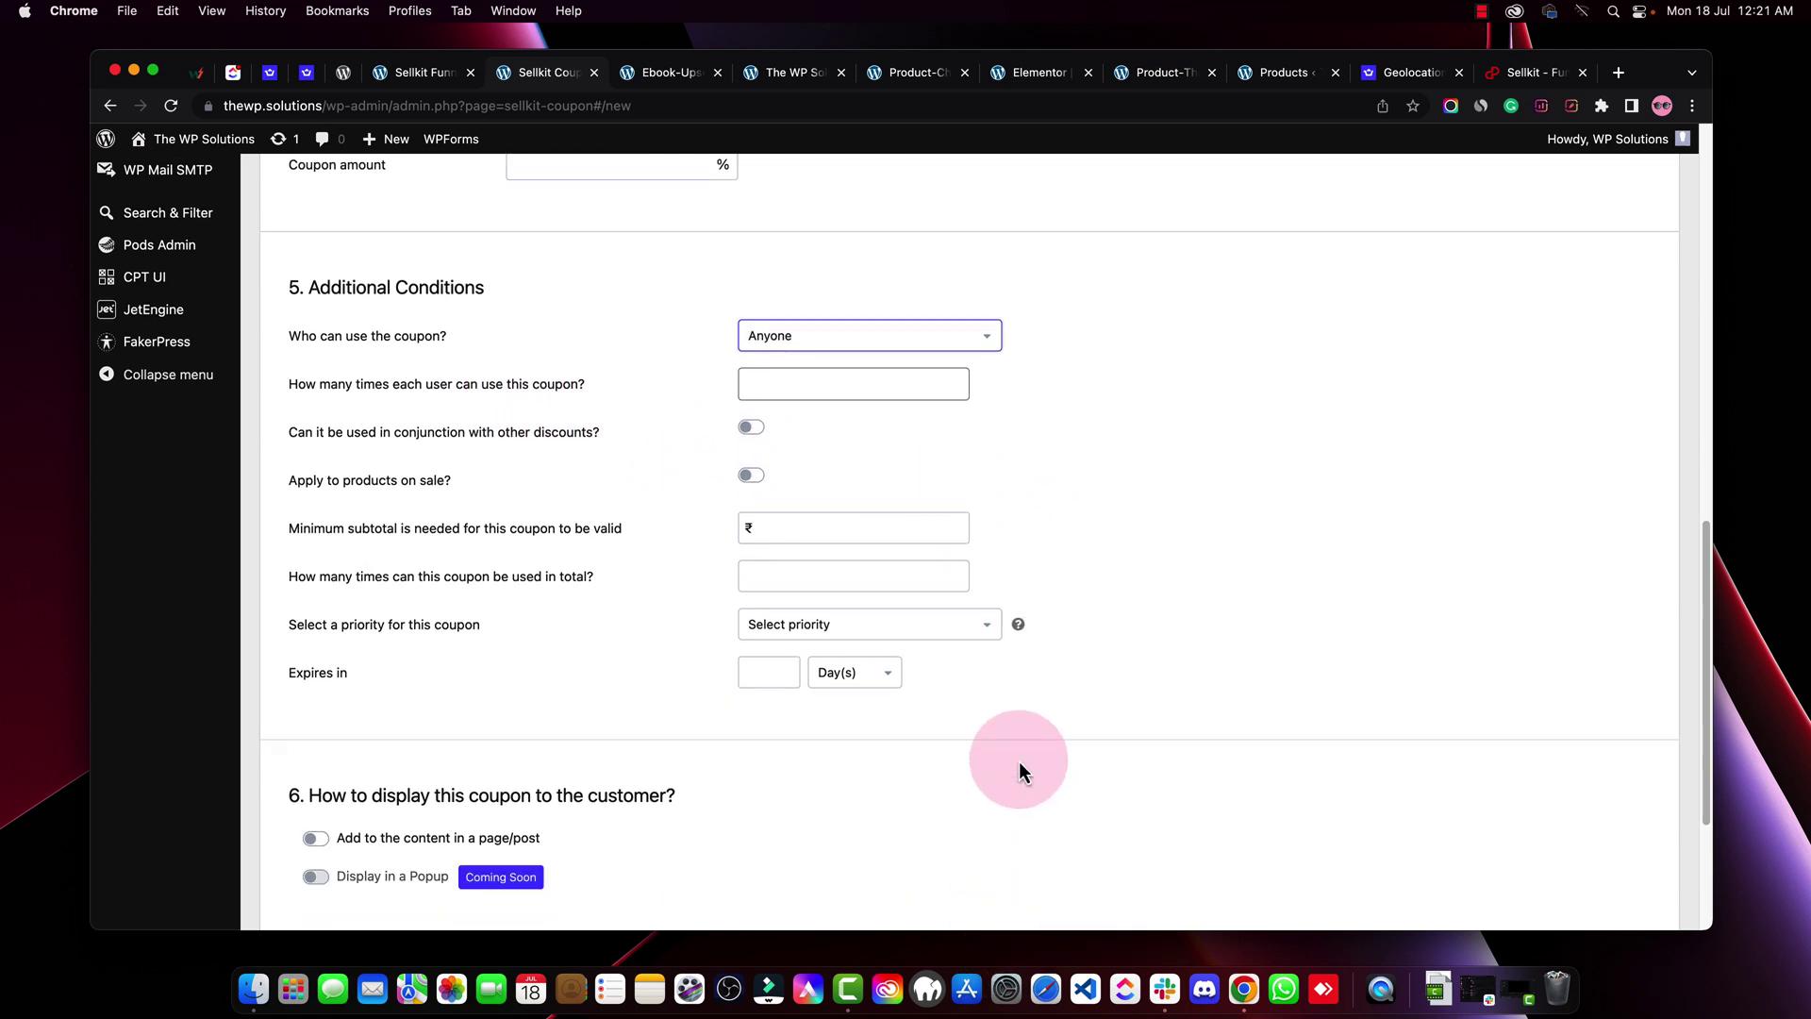
scroll(1021, 761, "up", 15)
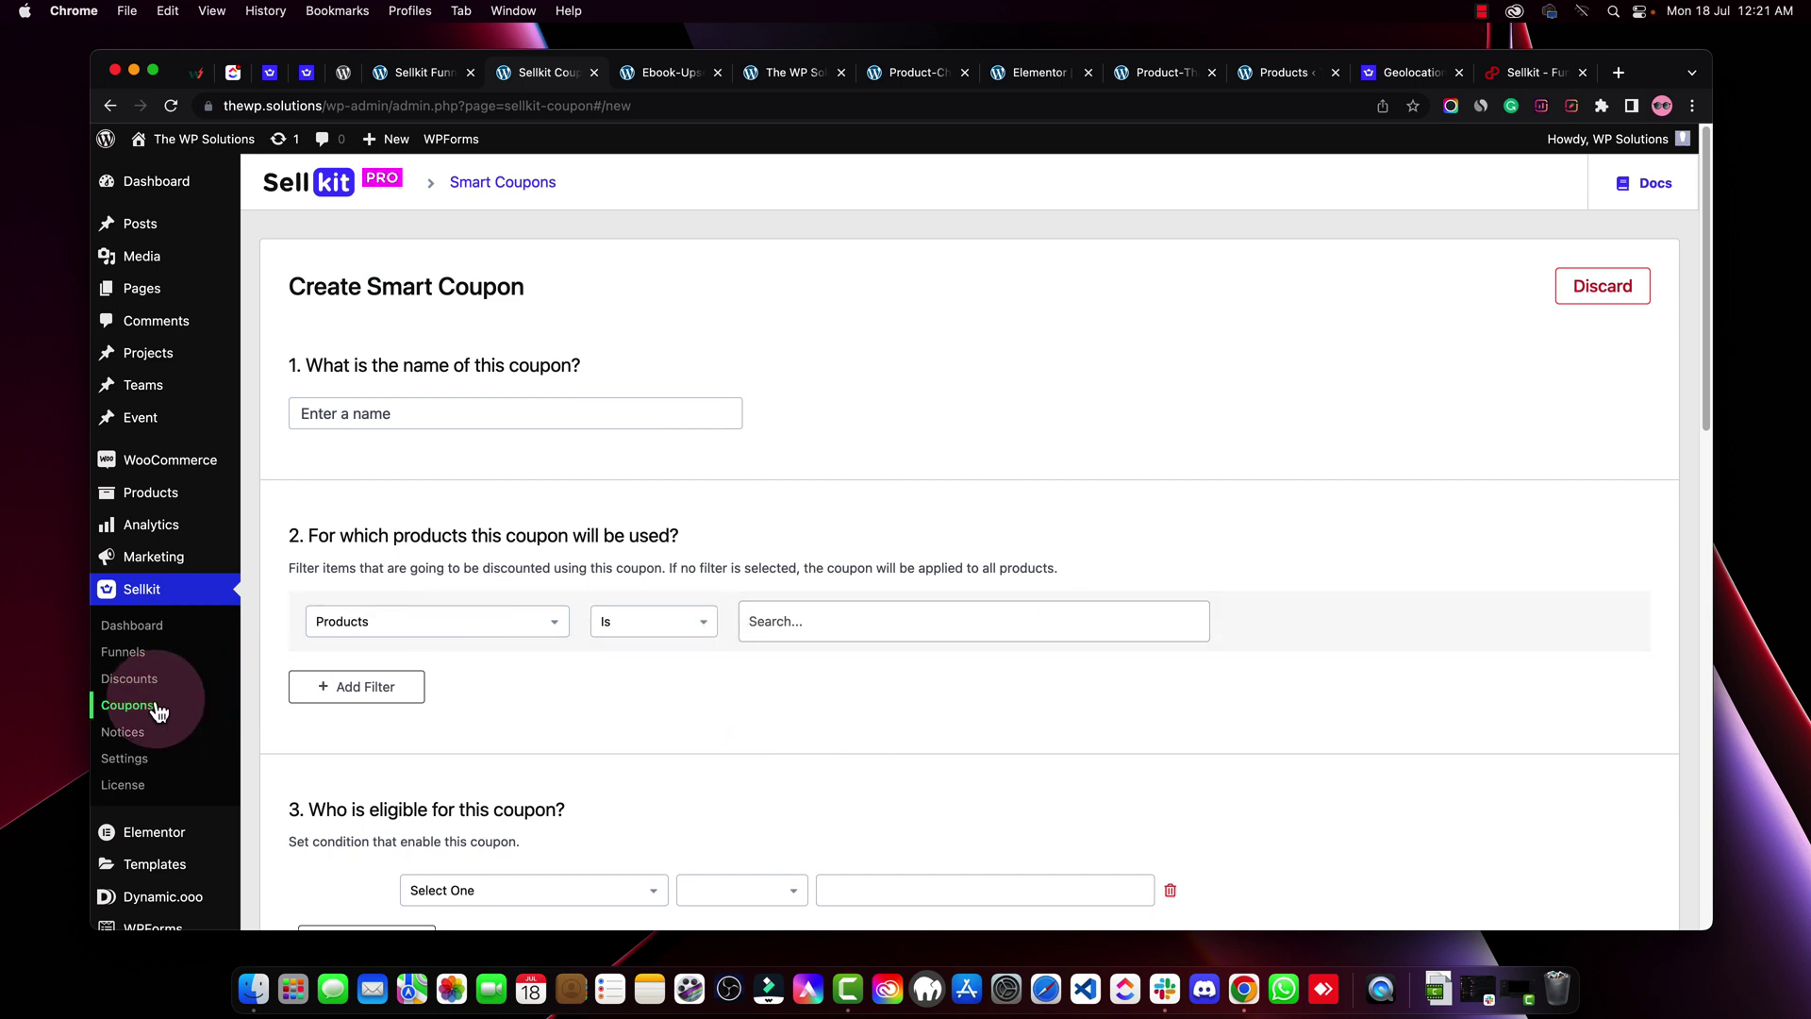
Start a new smart notice from the Smart Notices page and review its name, display condition and content fields
left_click(132, 732)
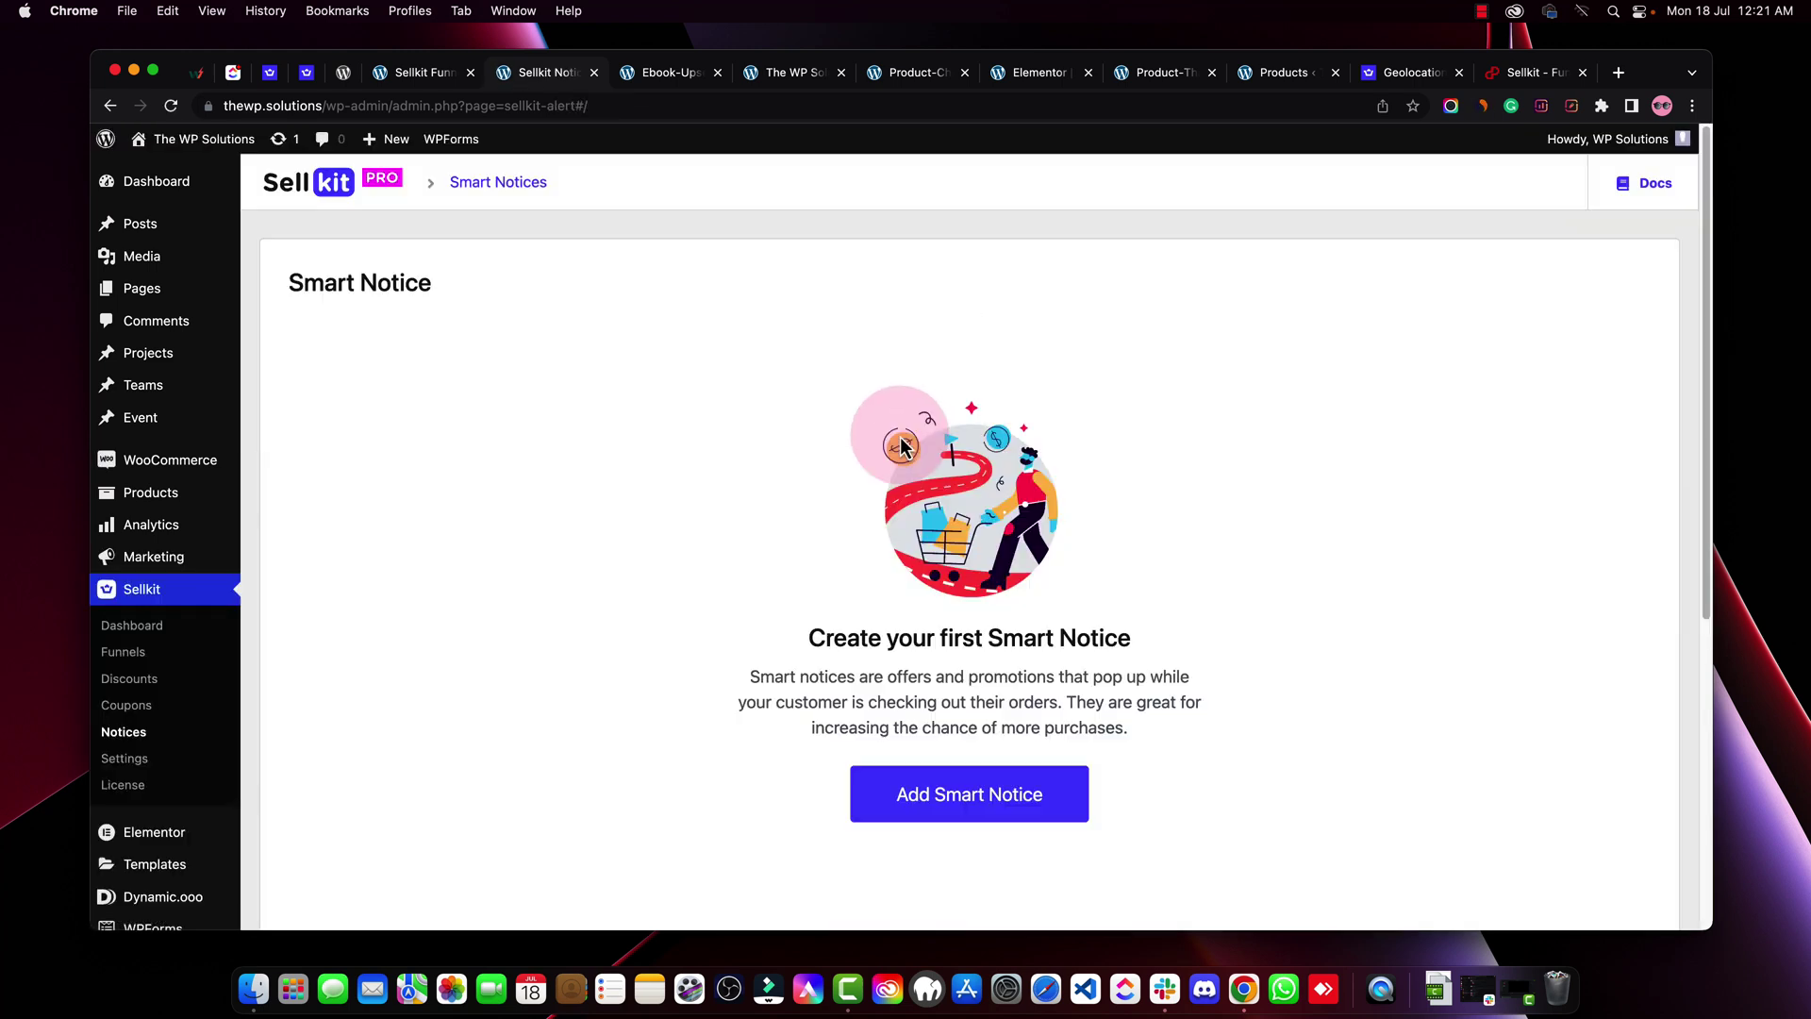
left_click(1035, 795)
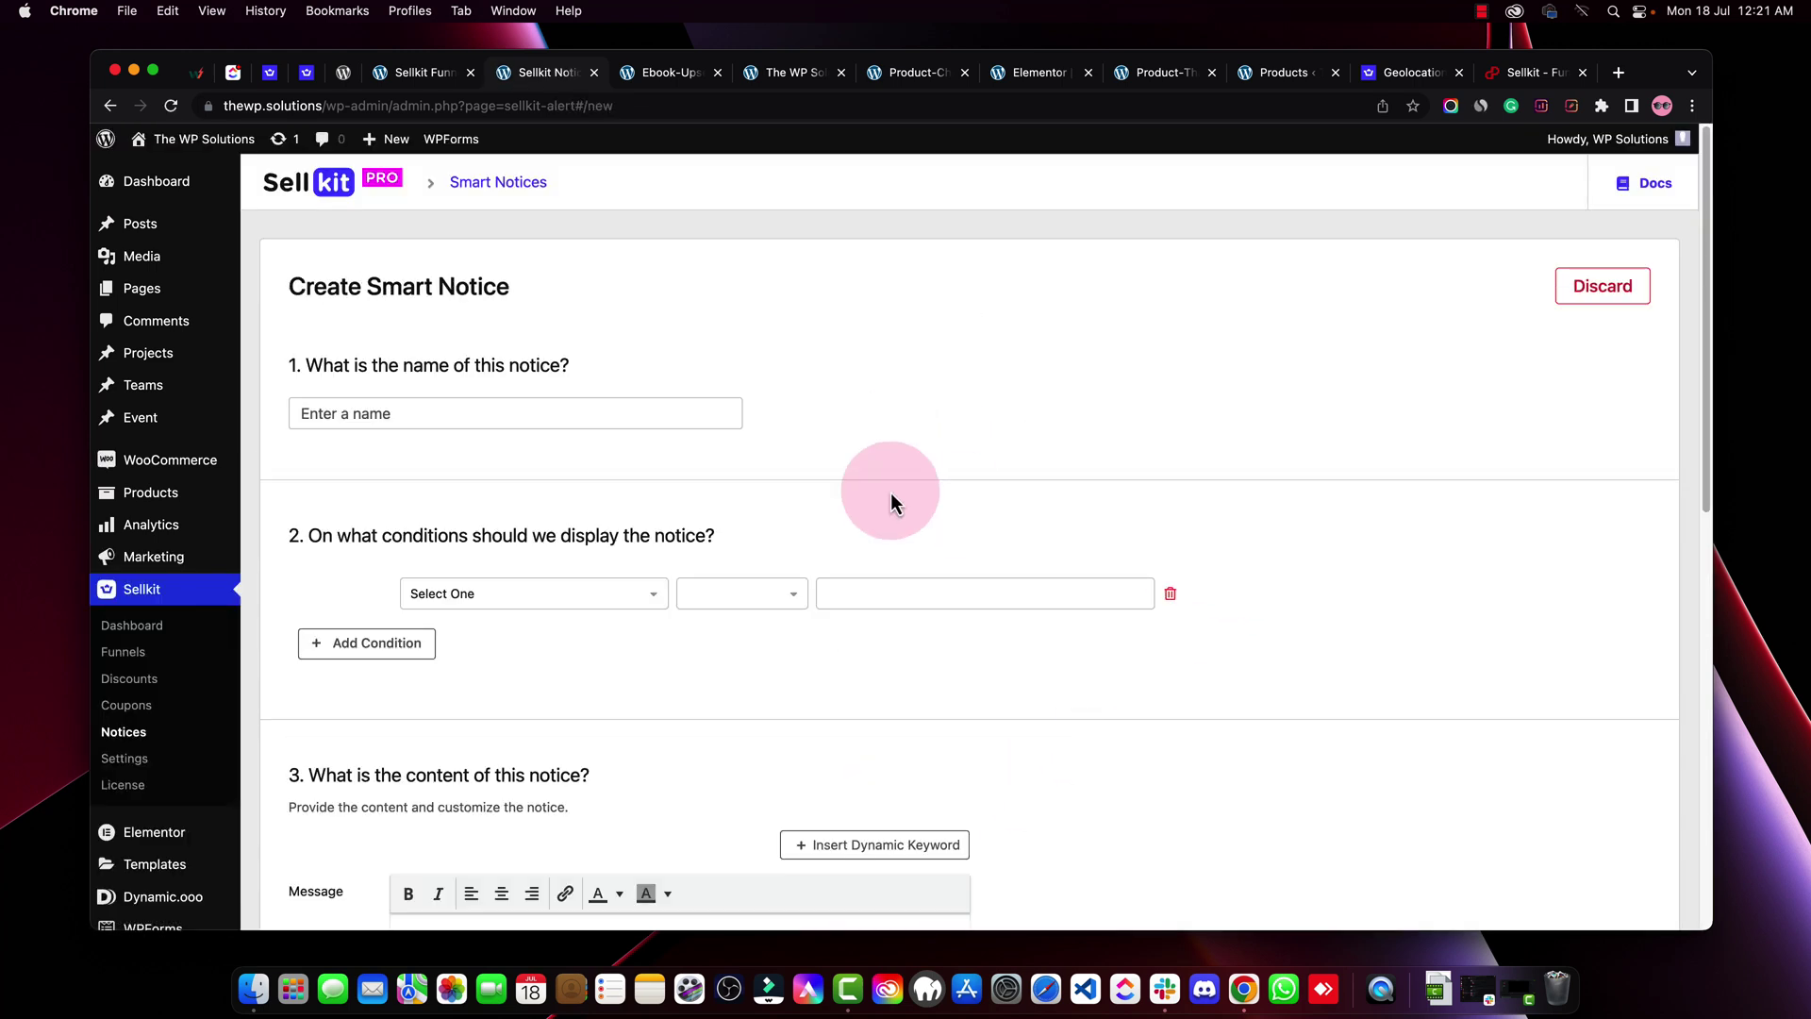
left_click(380, 408)
left_click(807, 328)
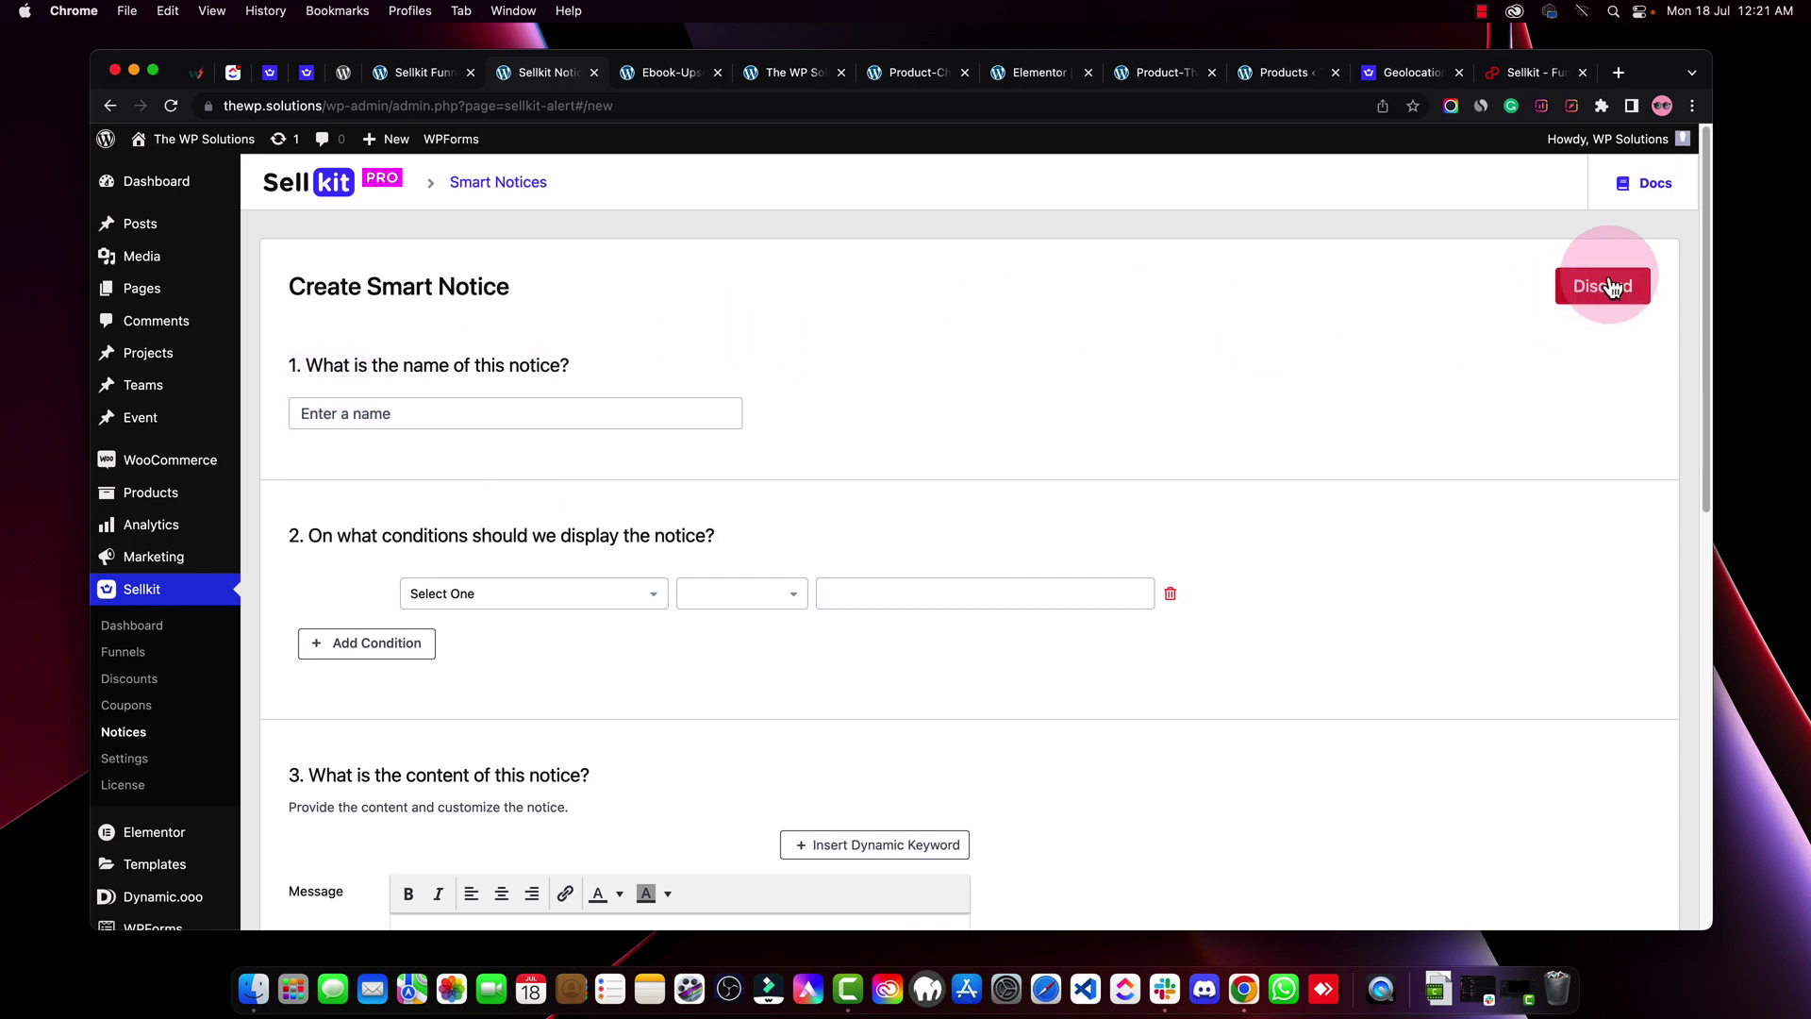
scroll(1705, 262, "down", 2)
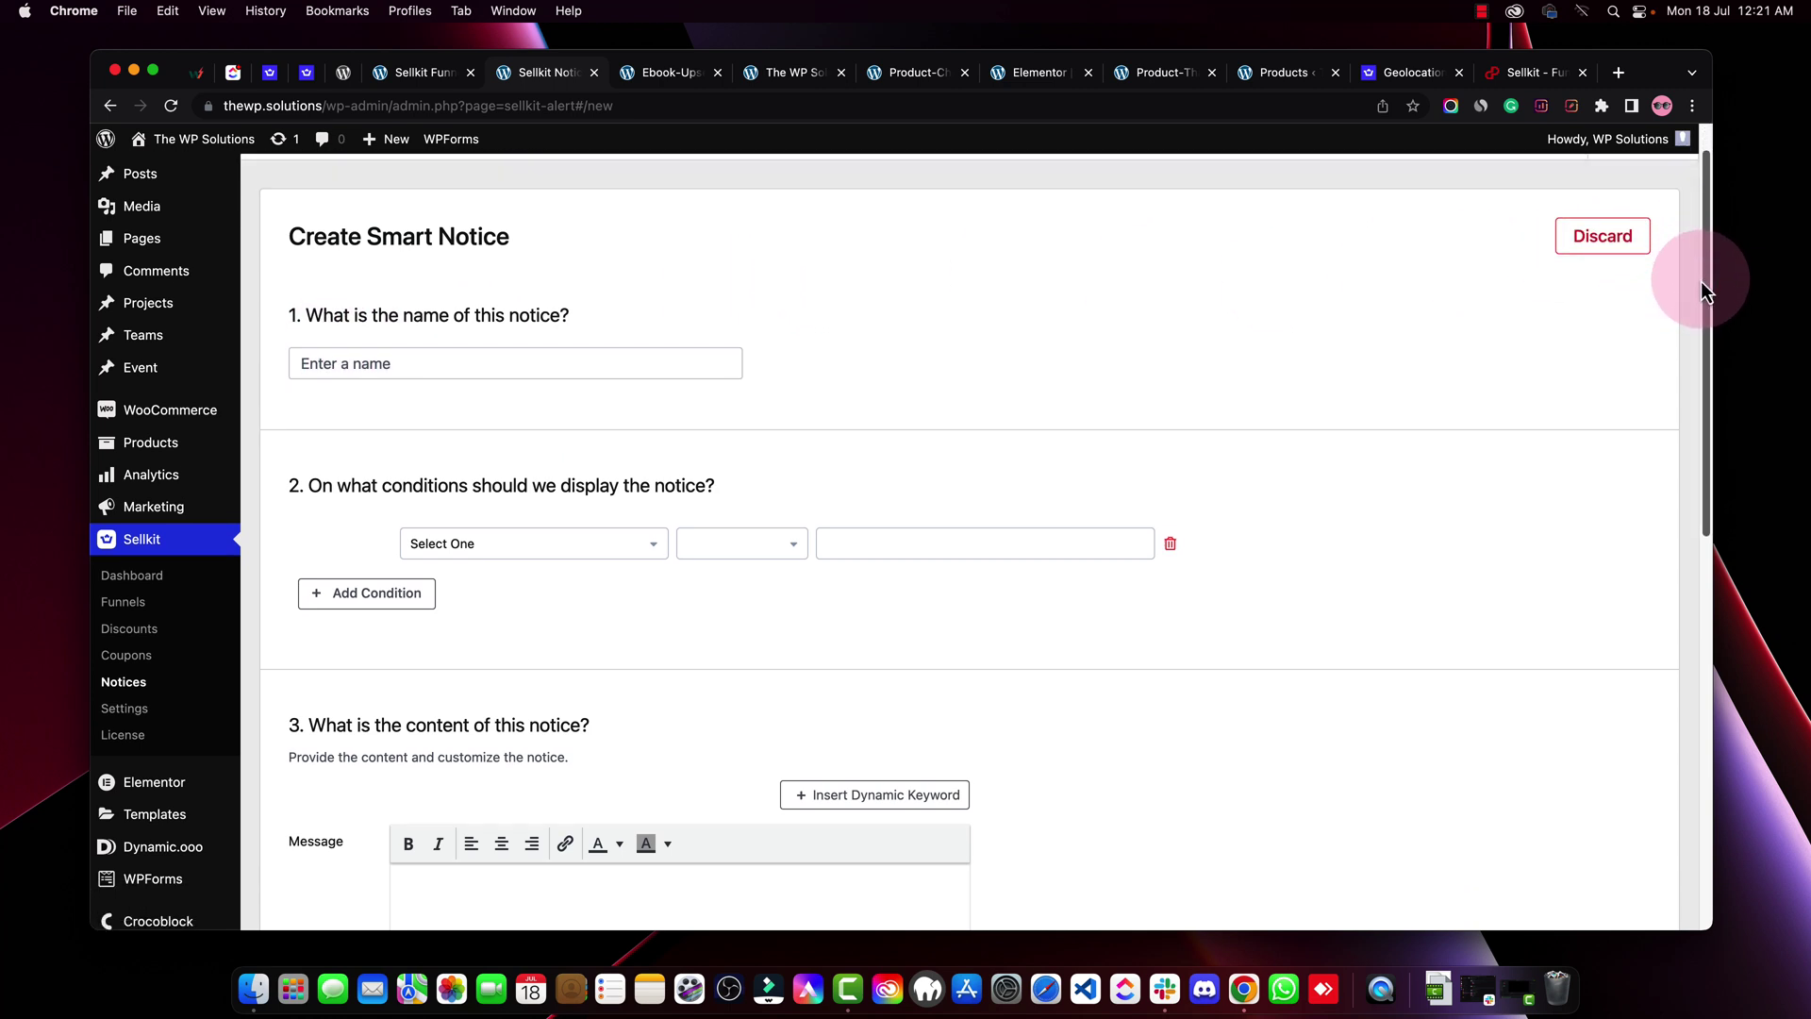
scroll(921, 626, "down", 5)
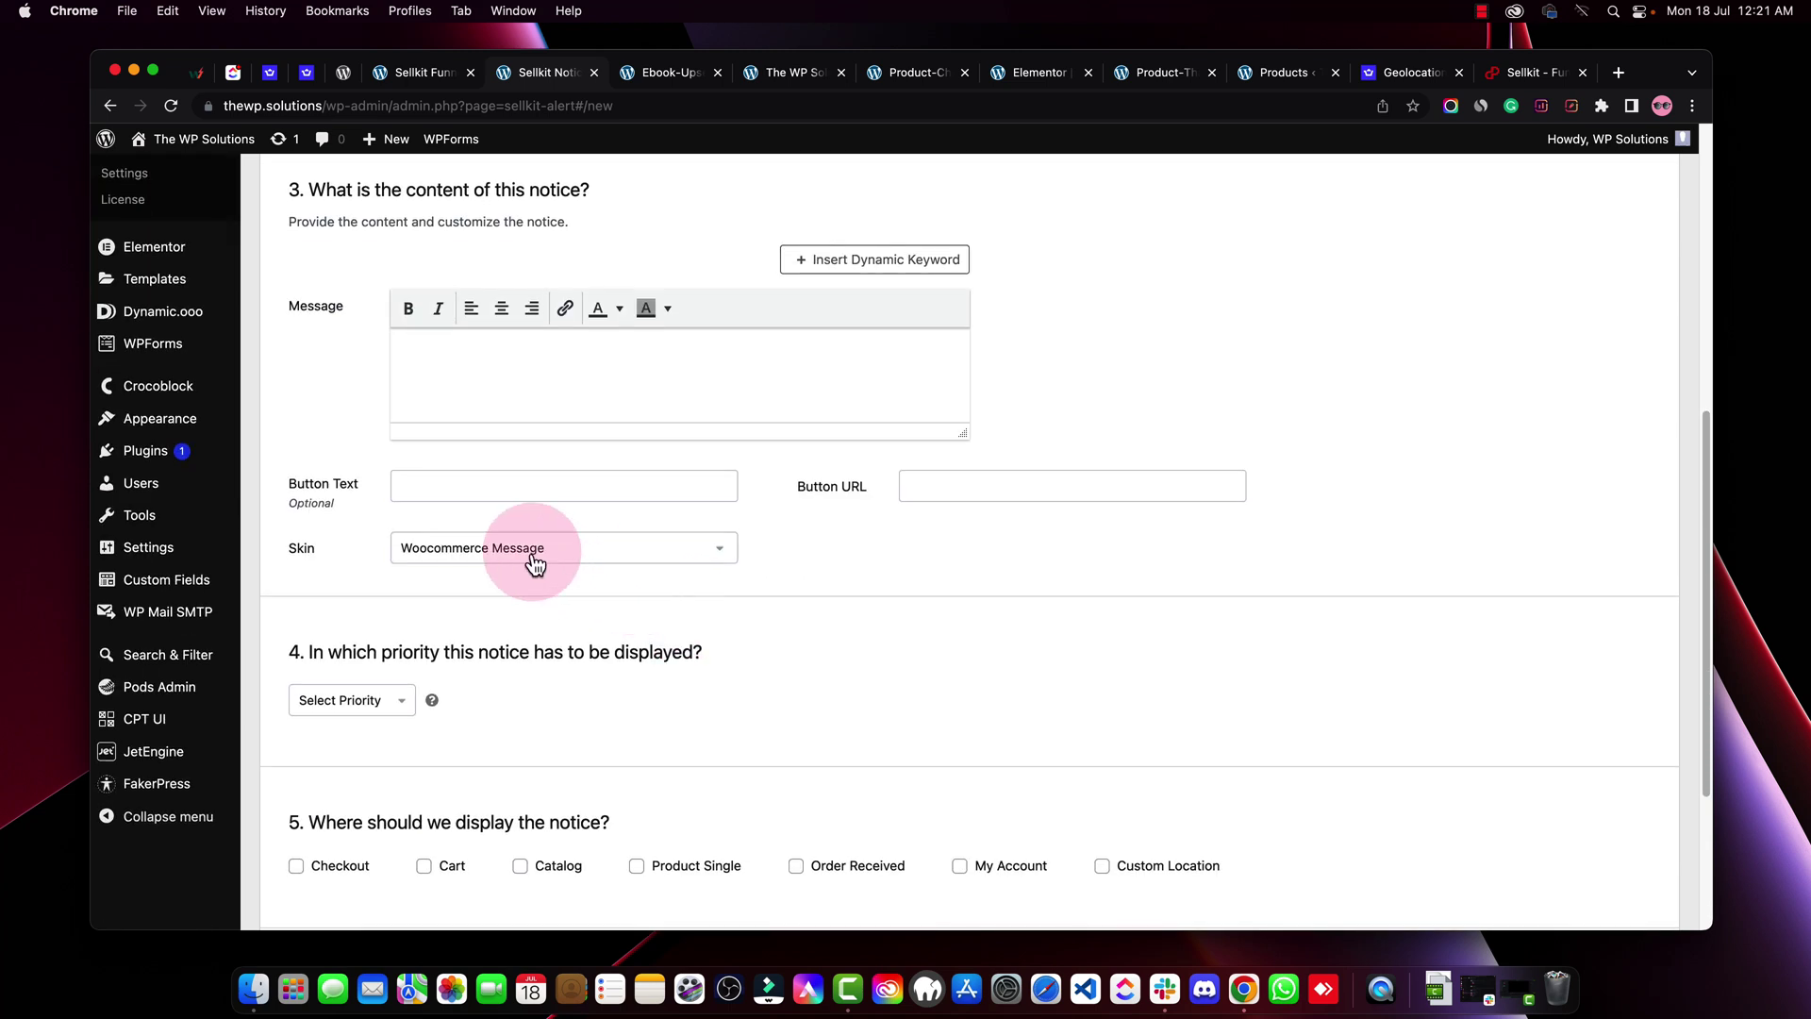
Examine the notice's message, button text, button URL, skin, priority and display location options without creating it
left_click(497, 355)
left_click(488, 478)
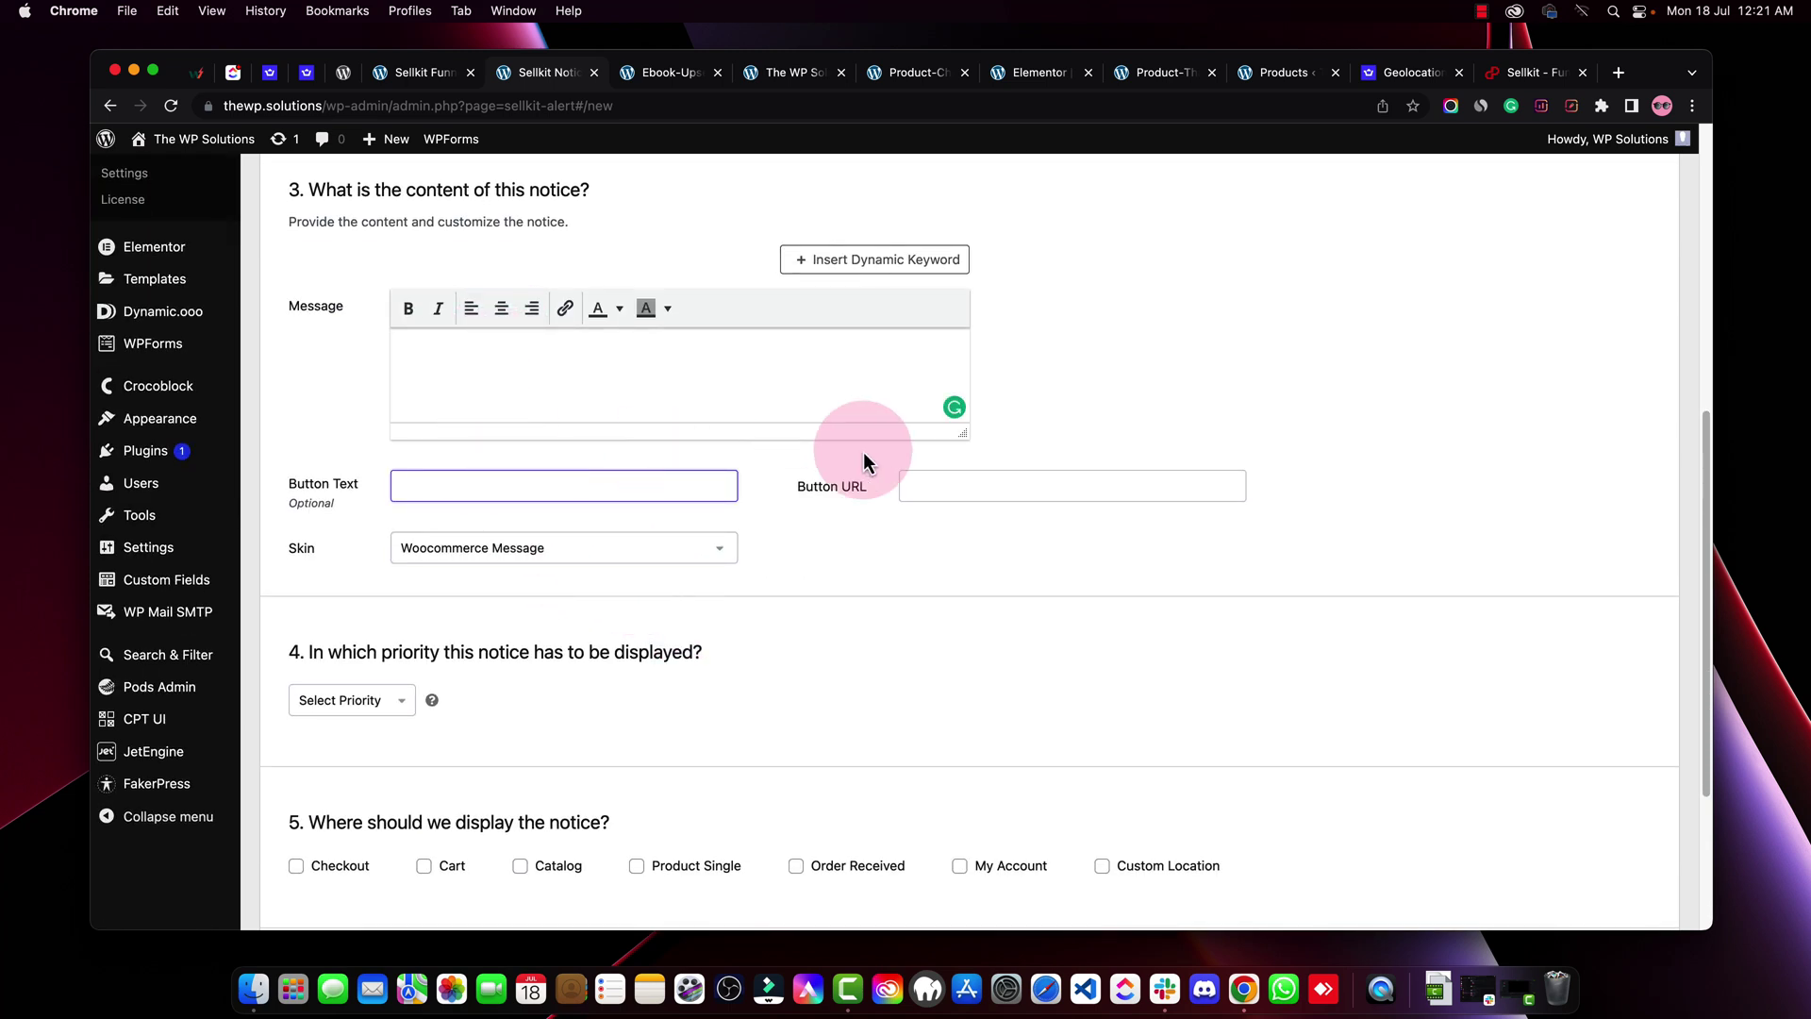
left_click(1016, 489)
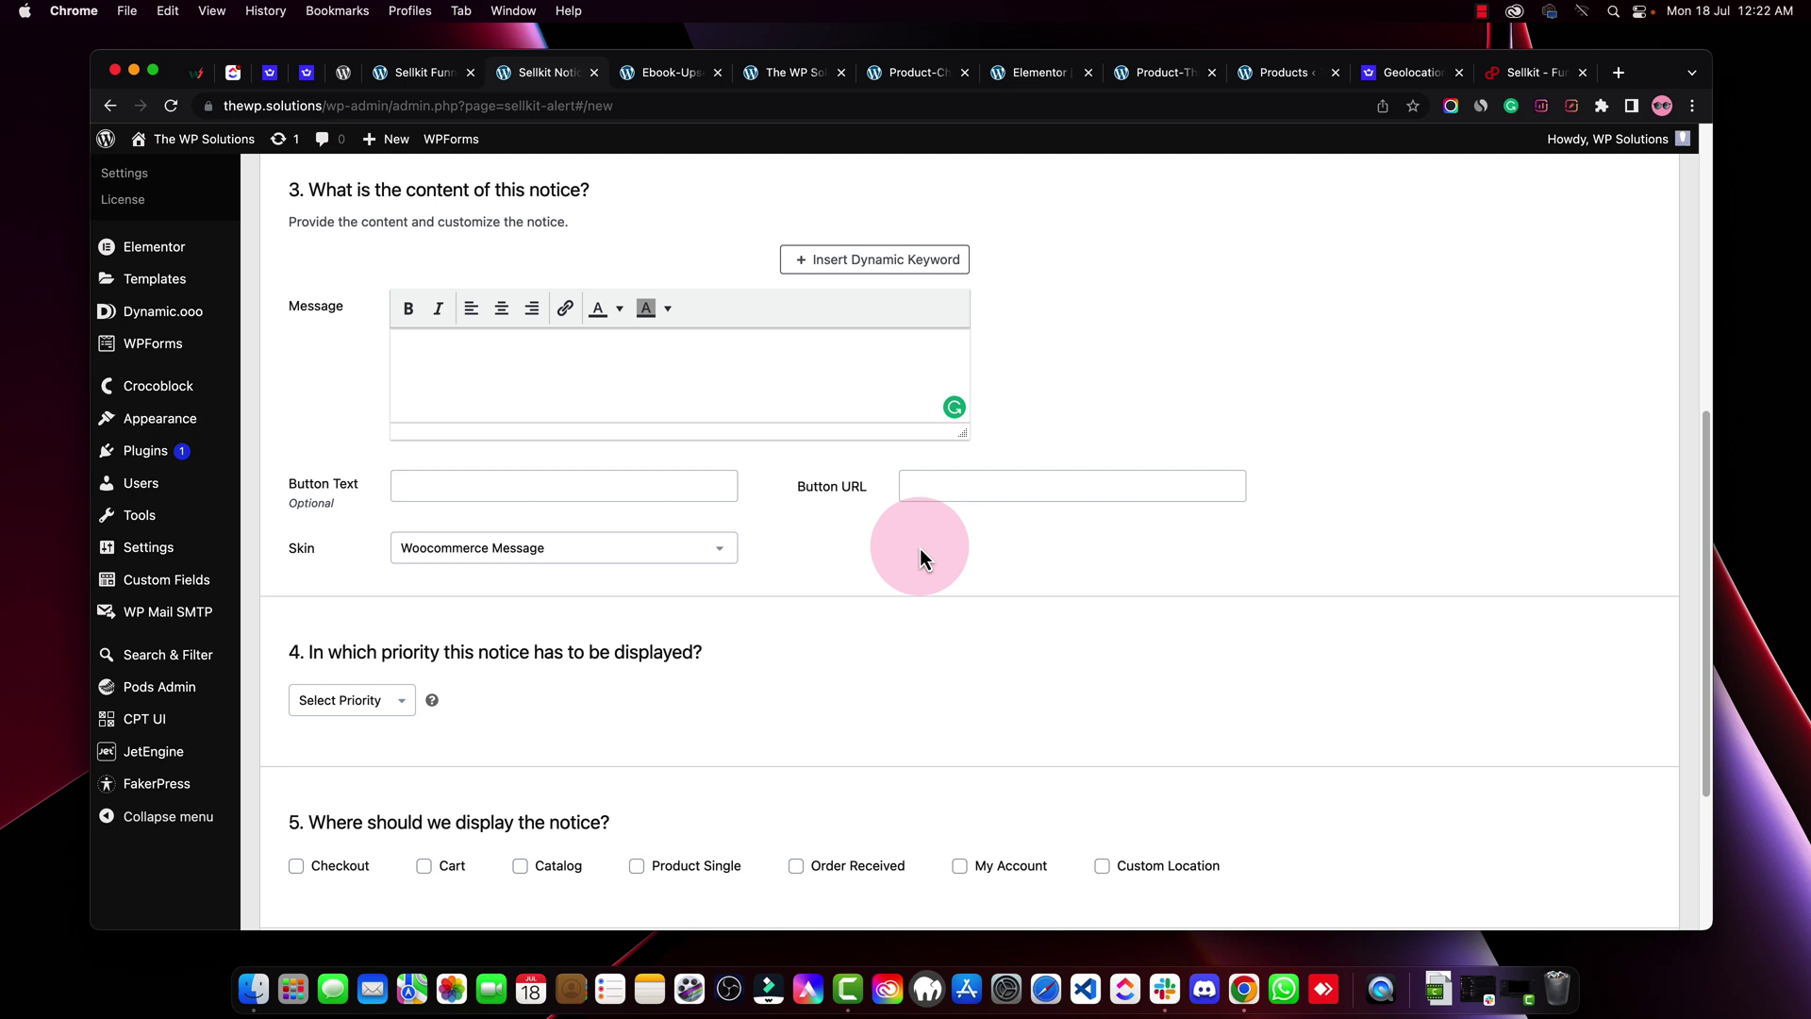
scroll(746, 452, "down", 3)
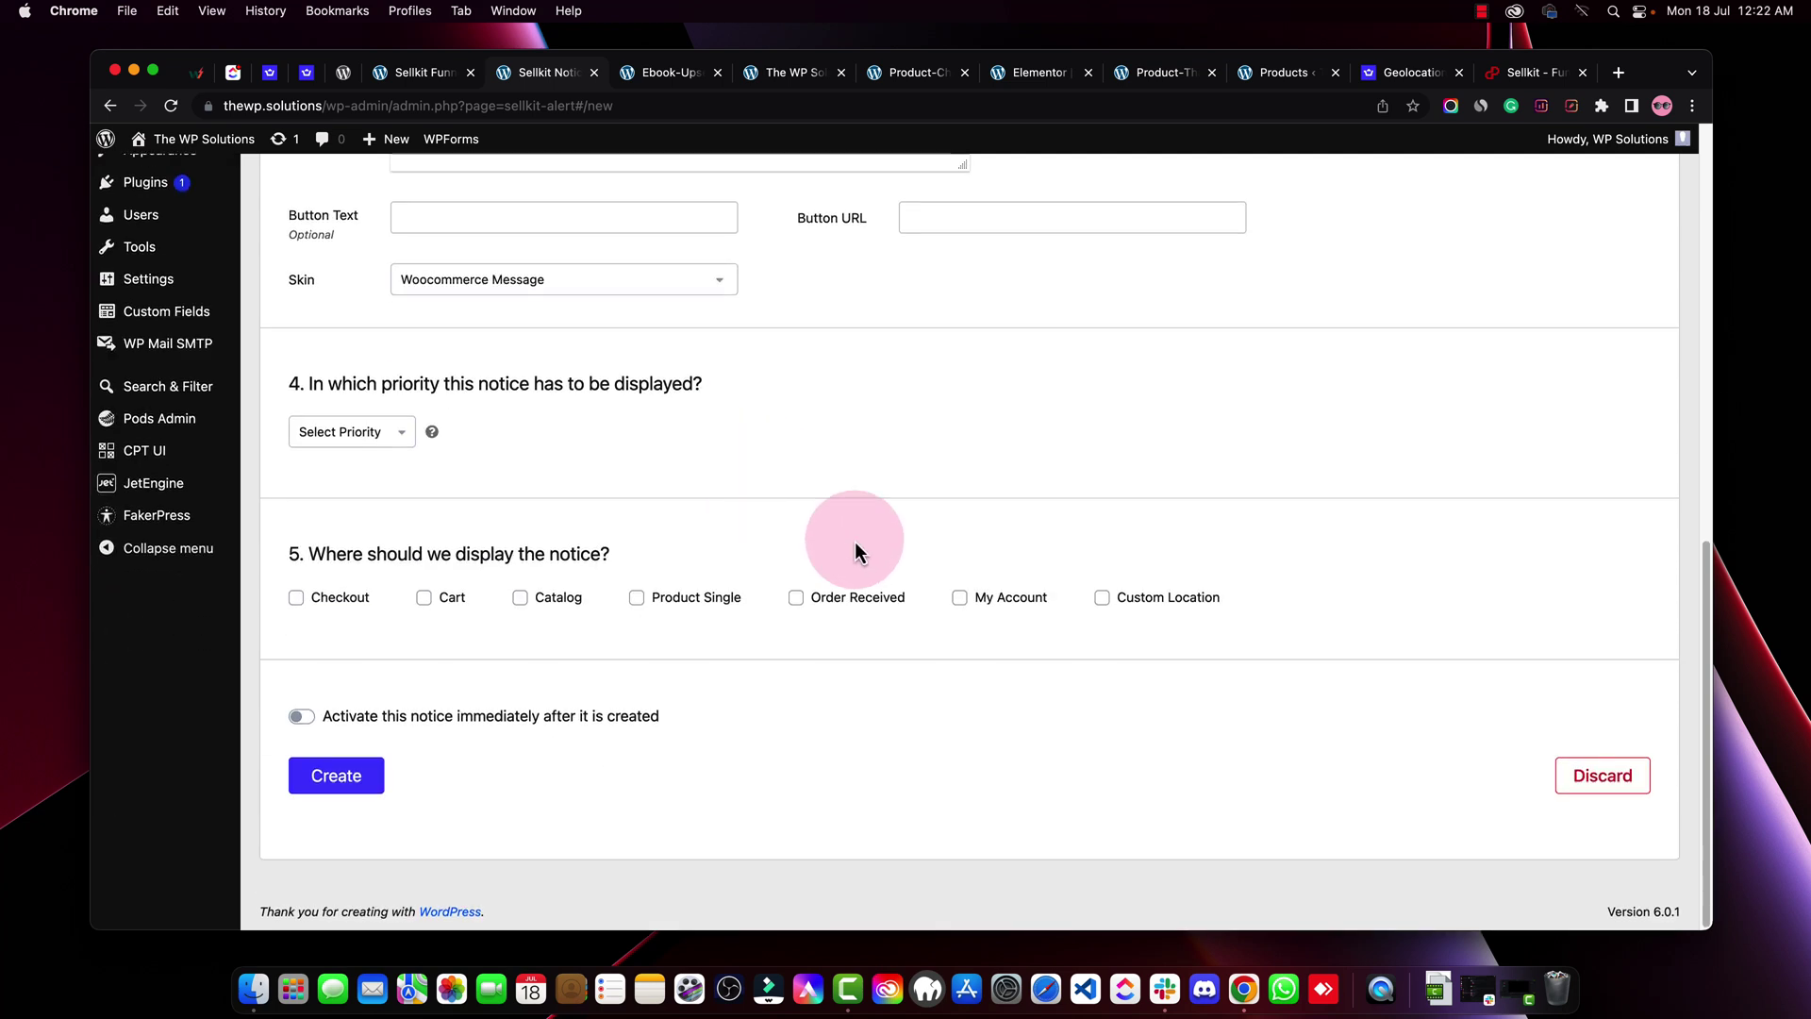
scroll(857, 541, "up", 10)
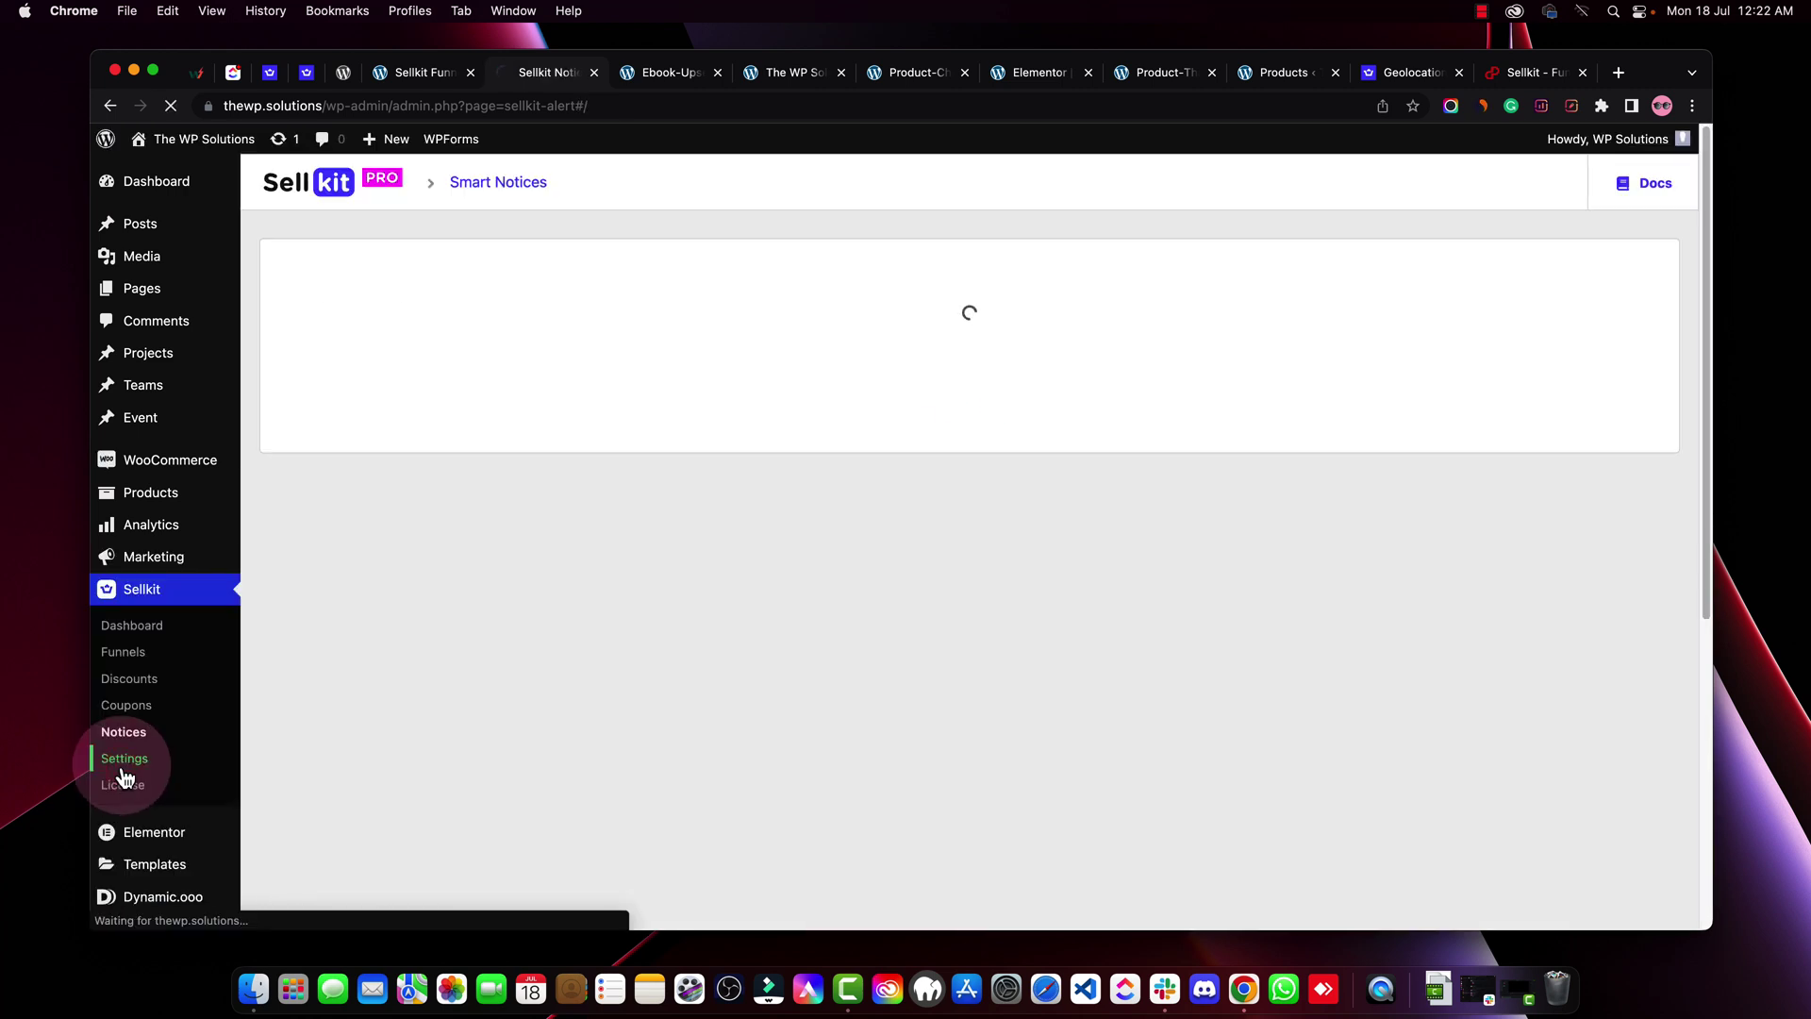
Open Sellkit's settings and examine the empty cart template, skip cart page, search engine indexing and Facebook Pixel options
left_click(124, 767)
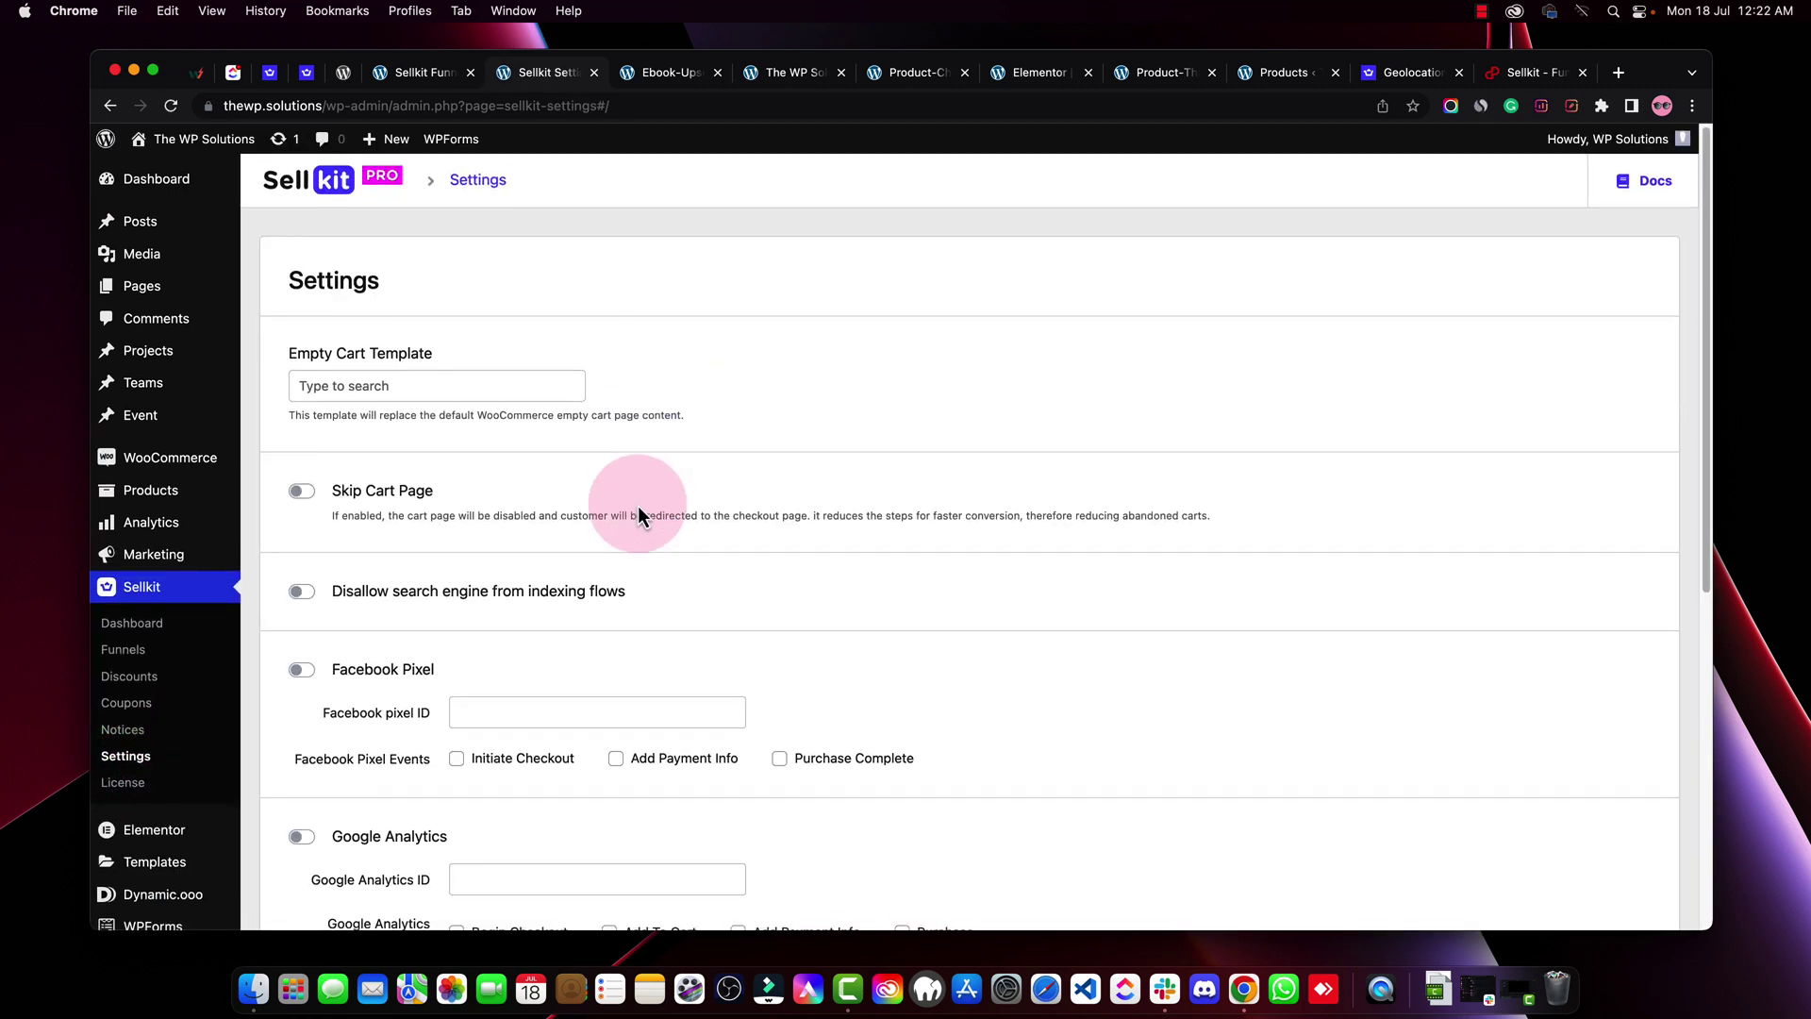
scroll(638, 515, "down", 1)
left_click(392, 360)
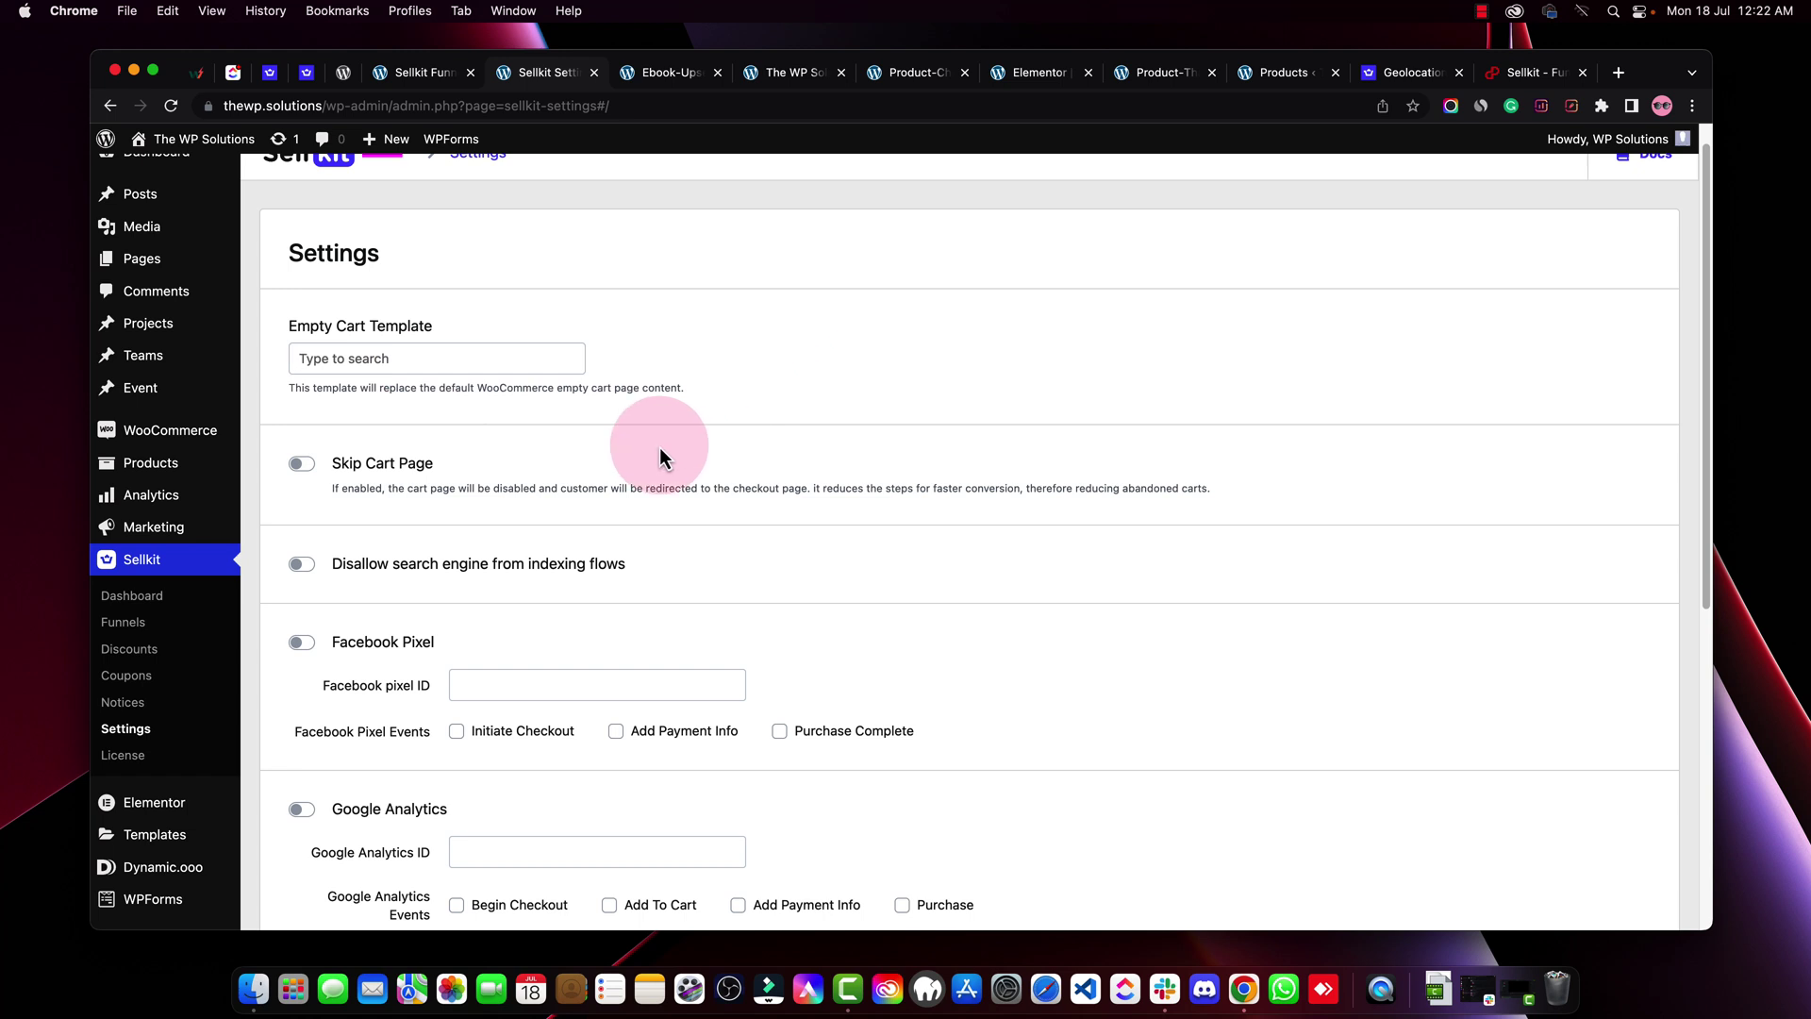
scroll(660, 457, "down", 2)
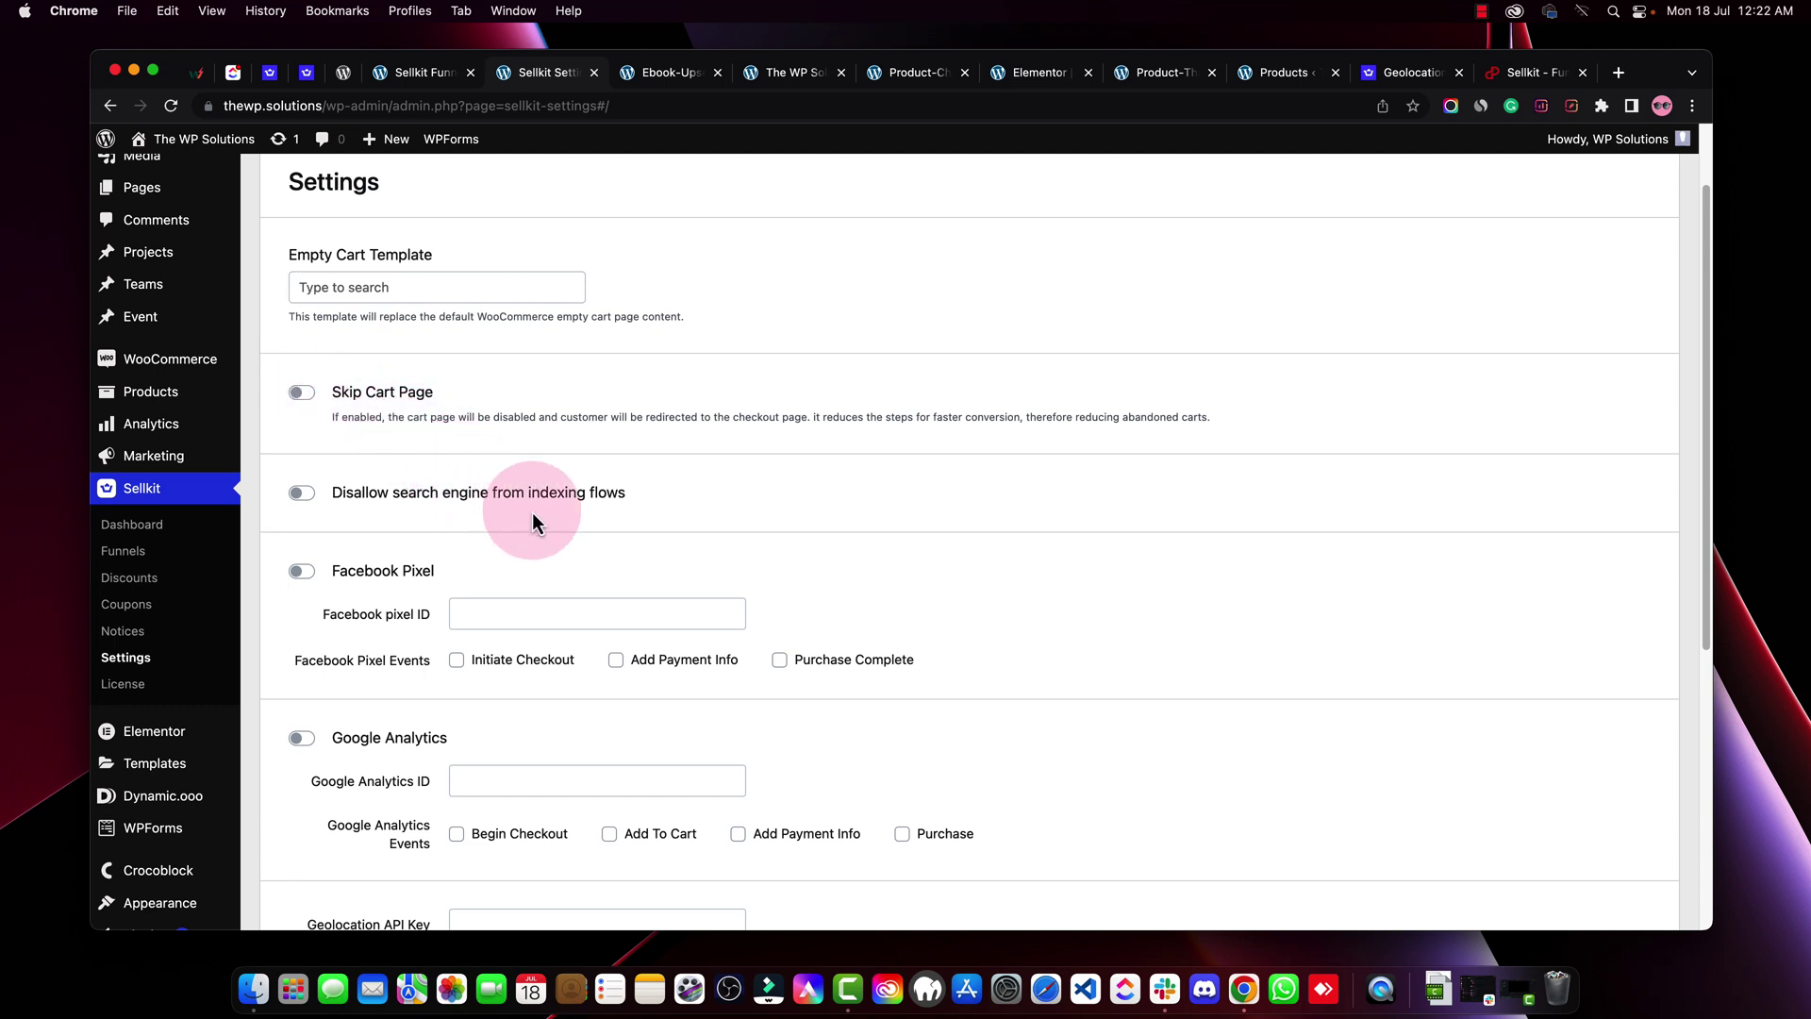
scroll(617, 517, "down", 1)
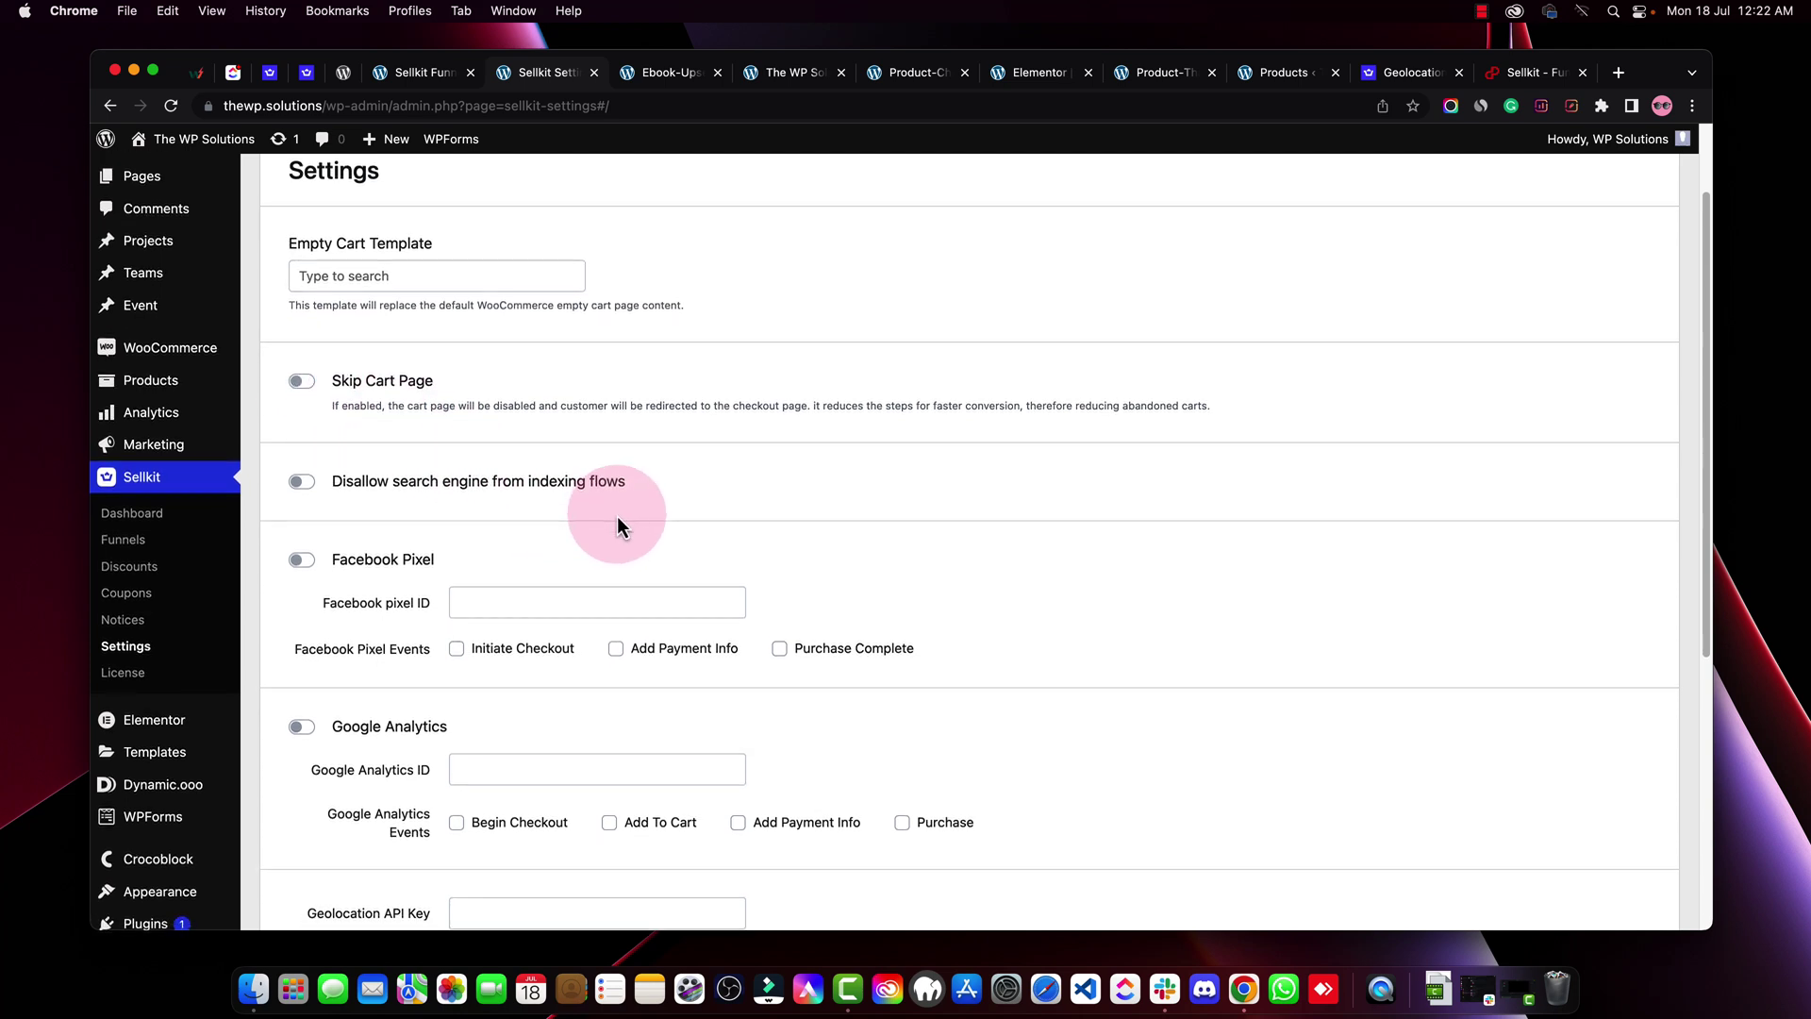
scroll(617, 525, "down", 2)
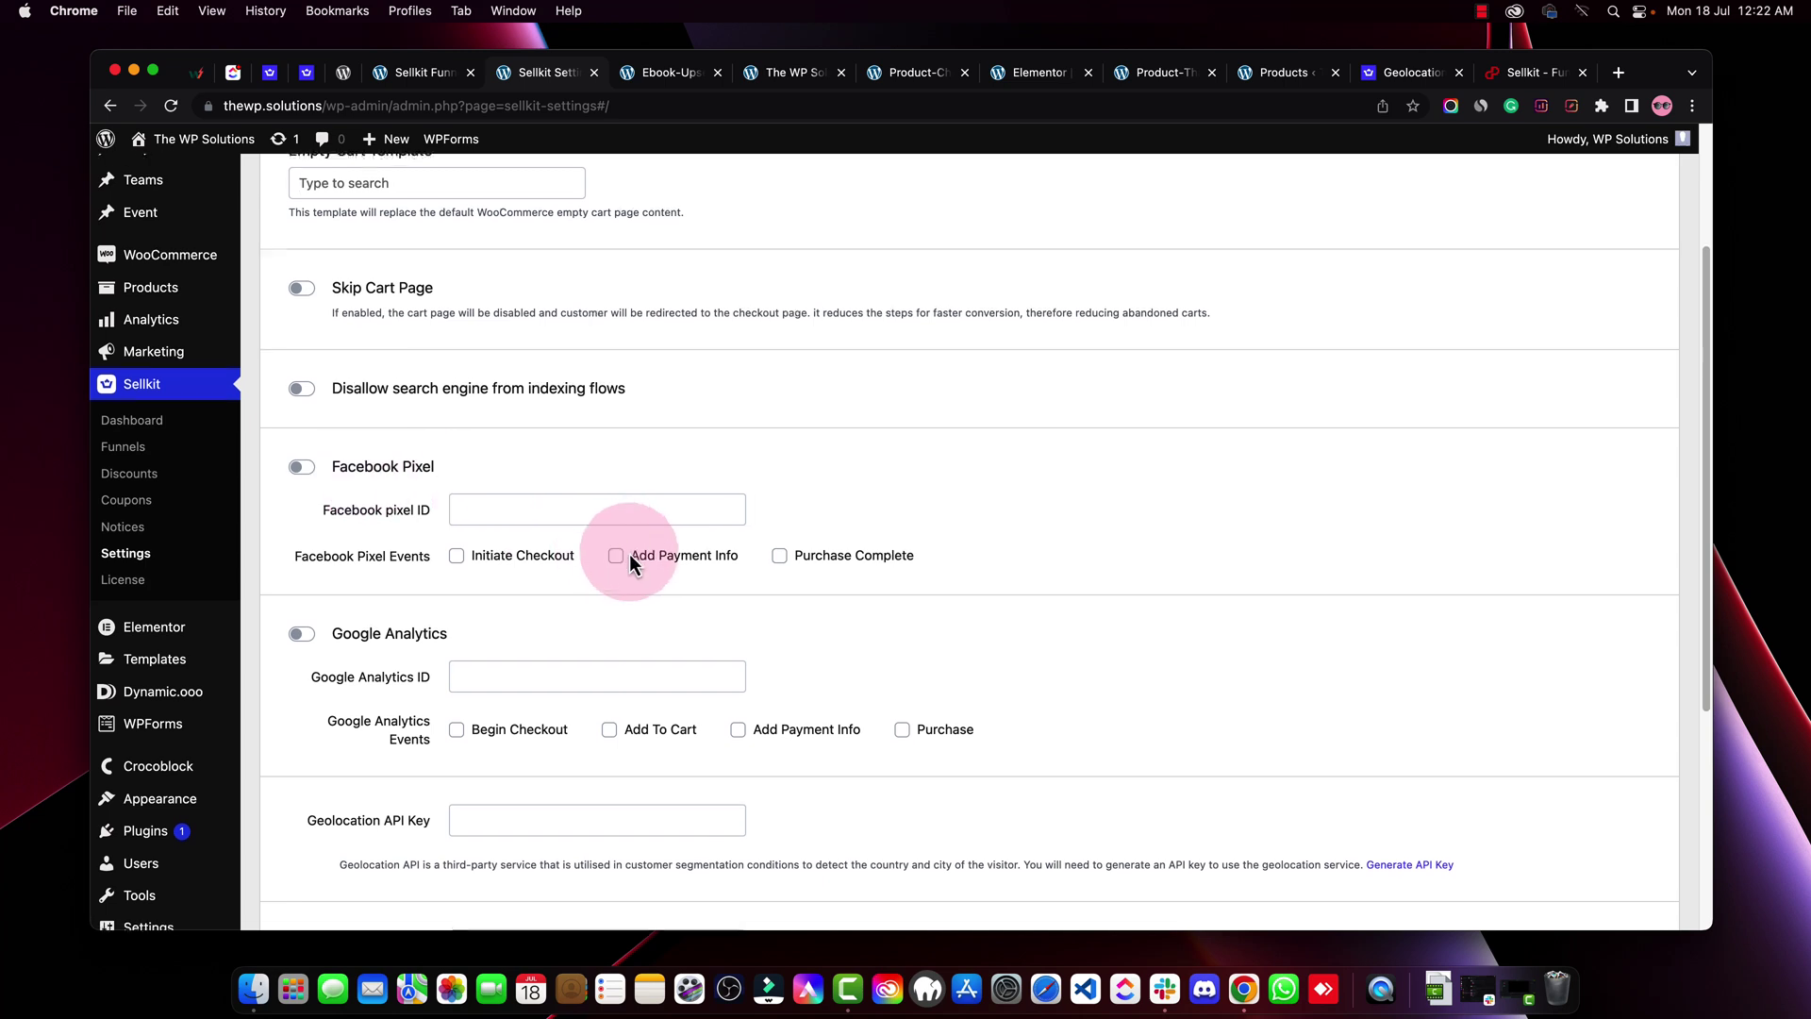
Review the Google Analytics, Geolocation API key, Google API key and plugin data deletion settings
scroll(628, 555, "down", 5)
scroll(453, 533, "down", 2)
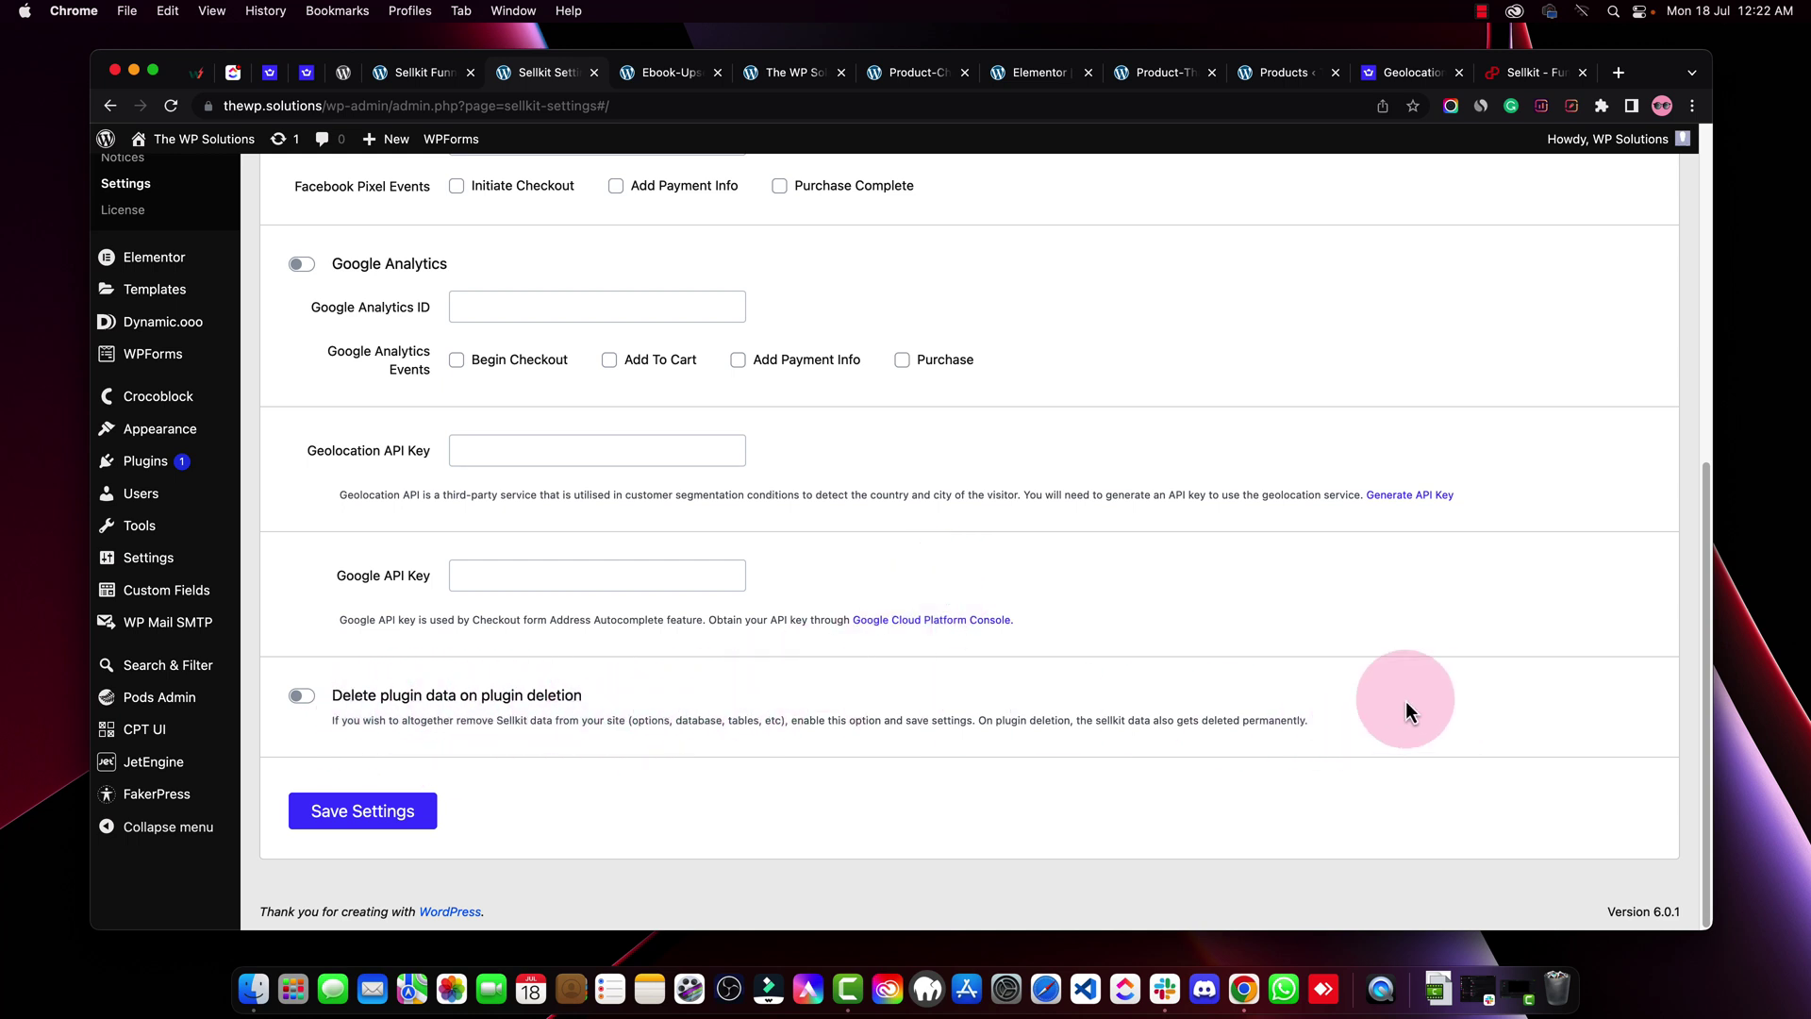
scroll(1604, 698, "up", 4)
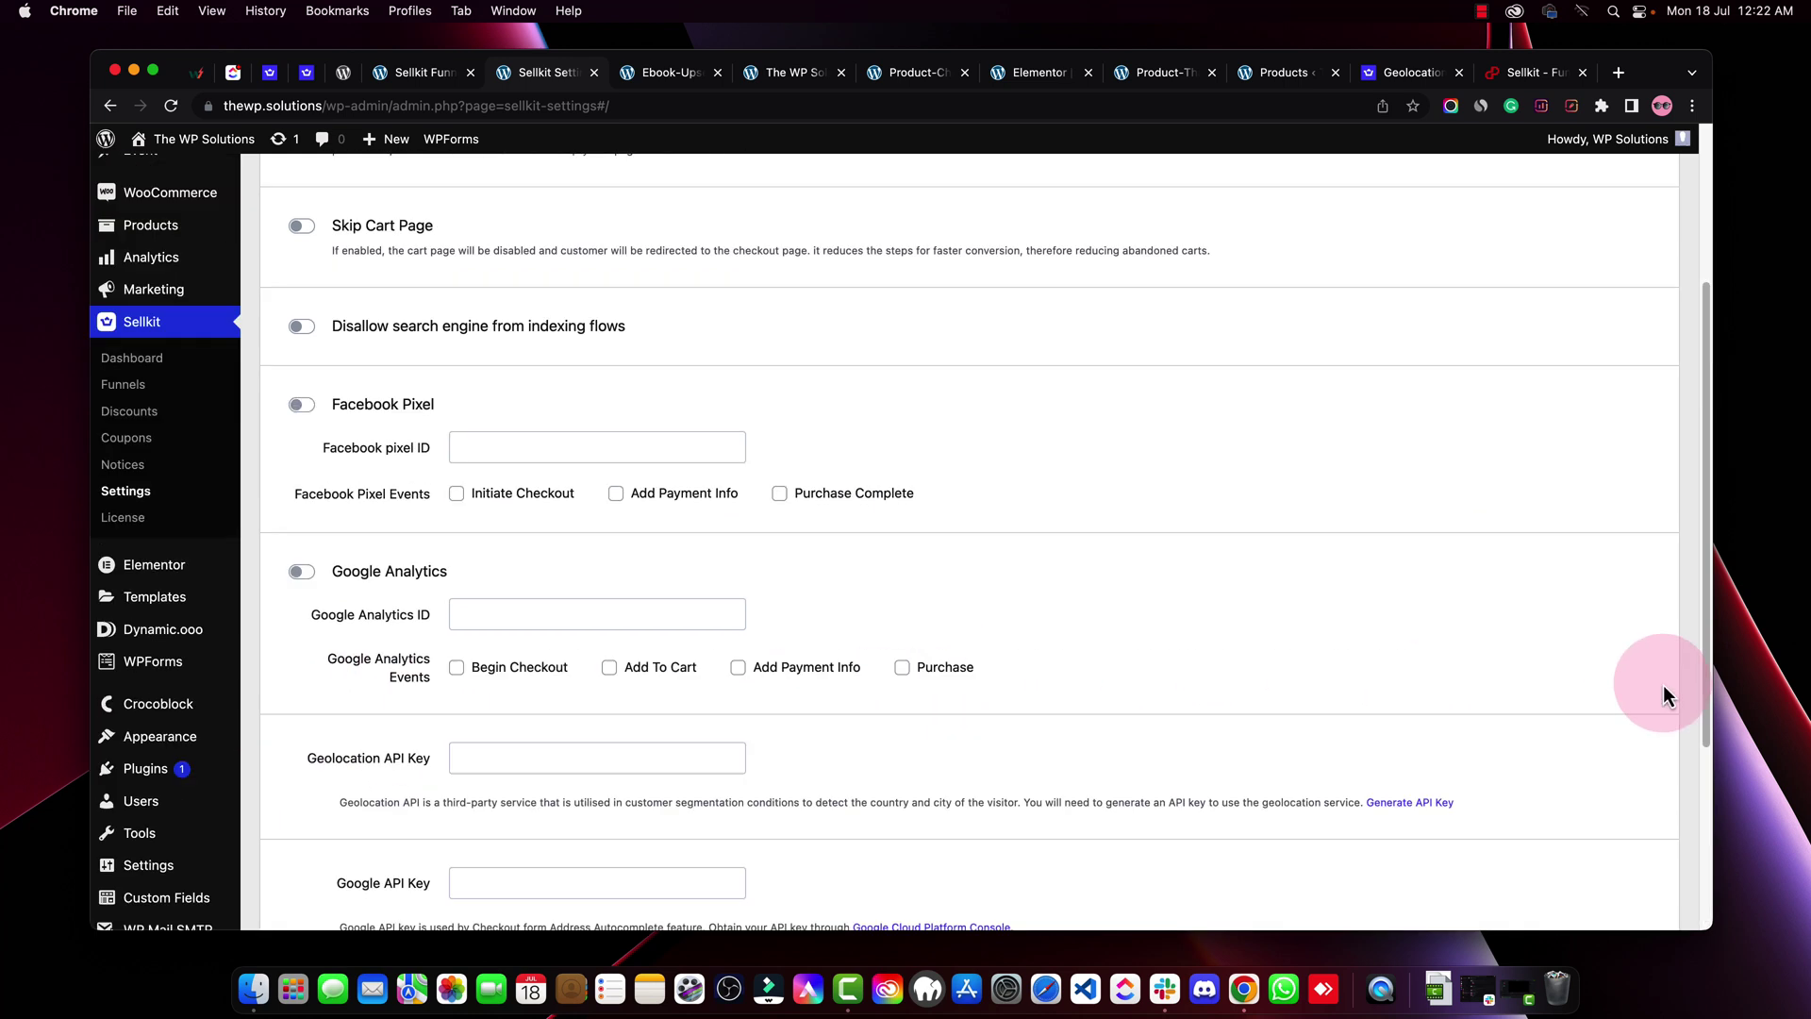
scroll(1037, 745, "down", 4)
scroll(964, 732, "up", 6)
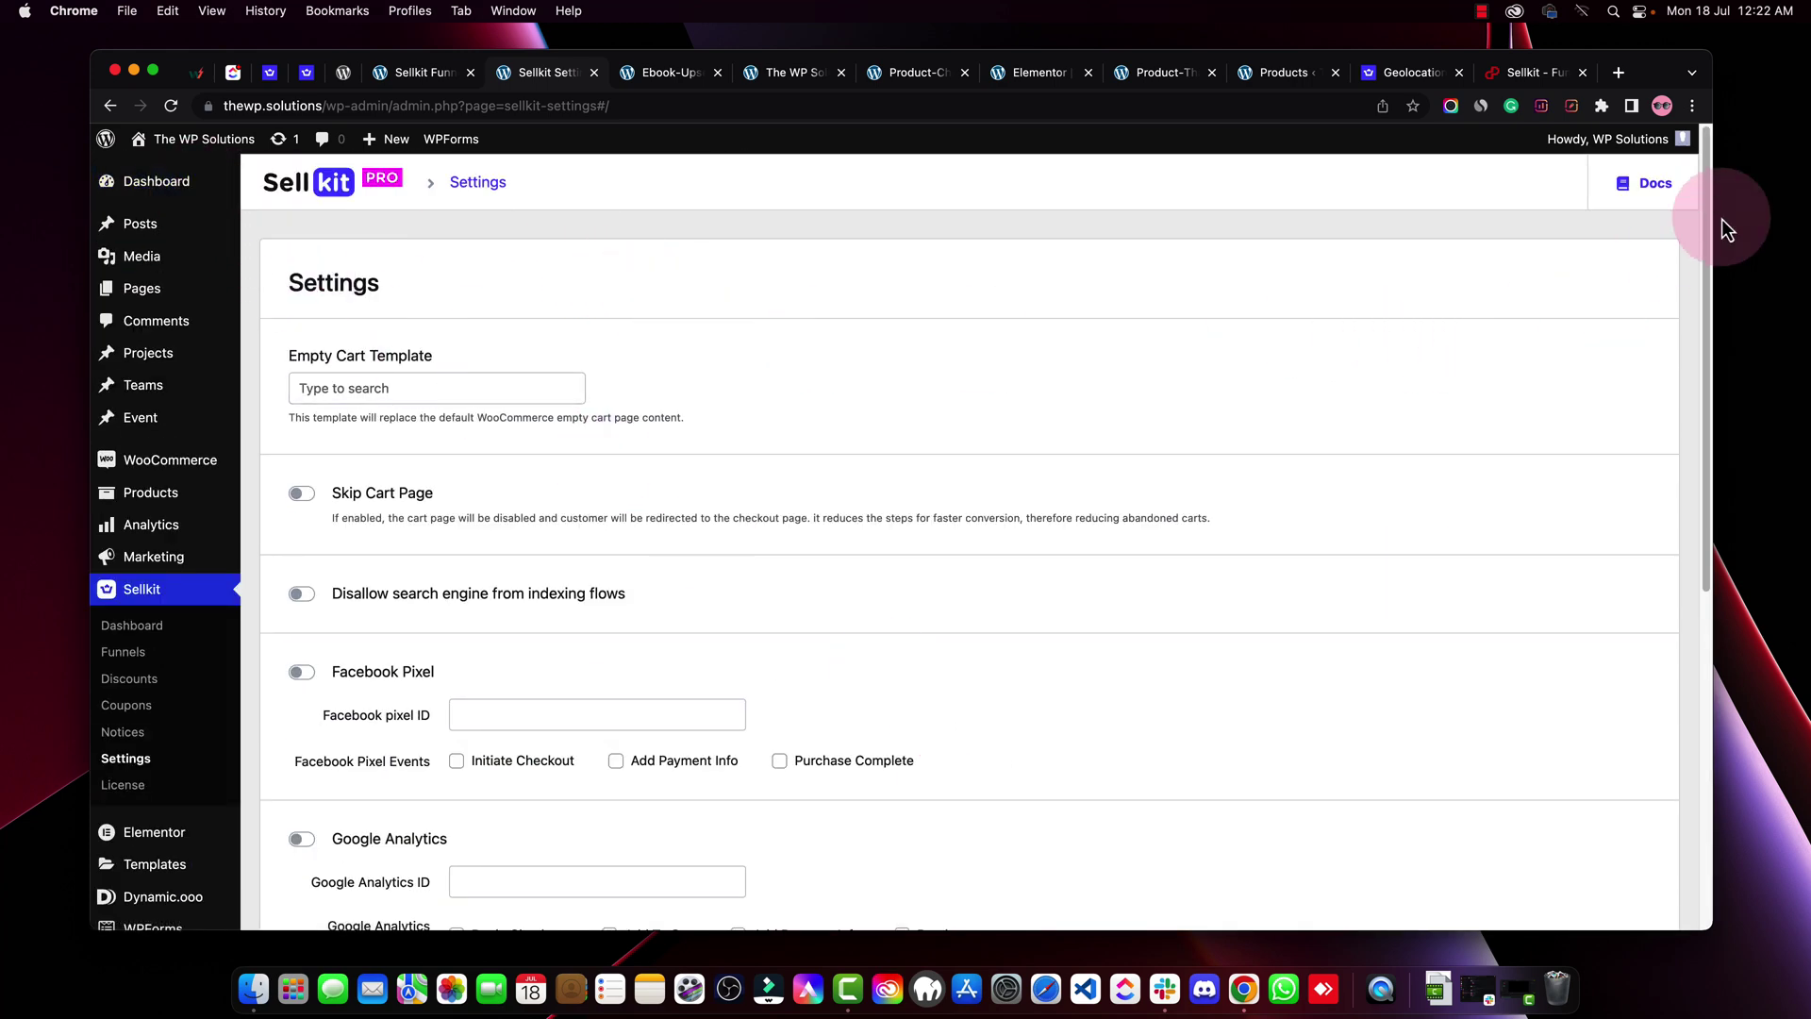
left_click_drag(1707, 201, 1709, 227)
scroll(1717, 304, "up", 2)
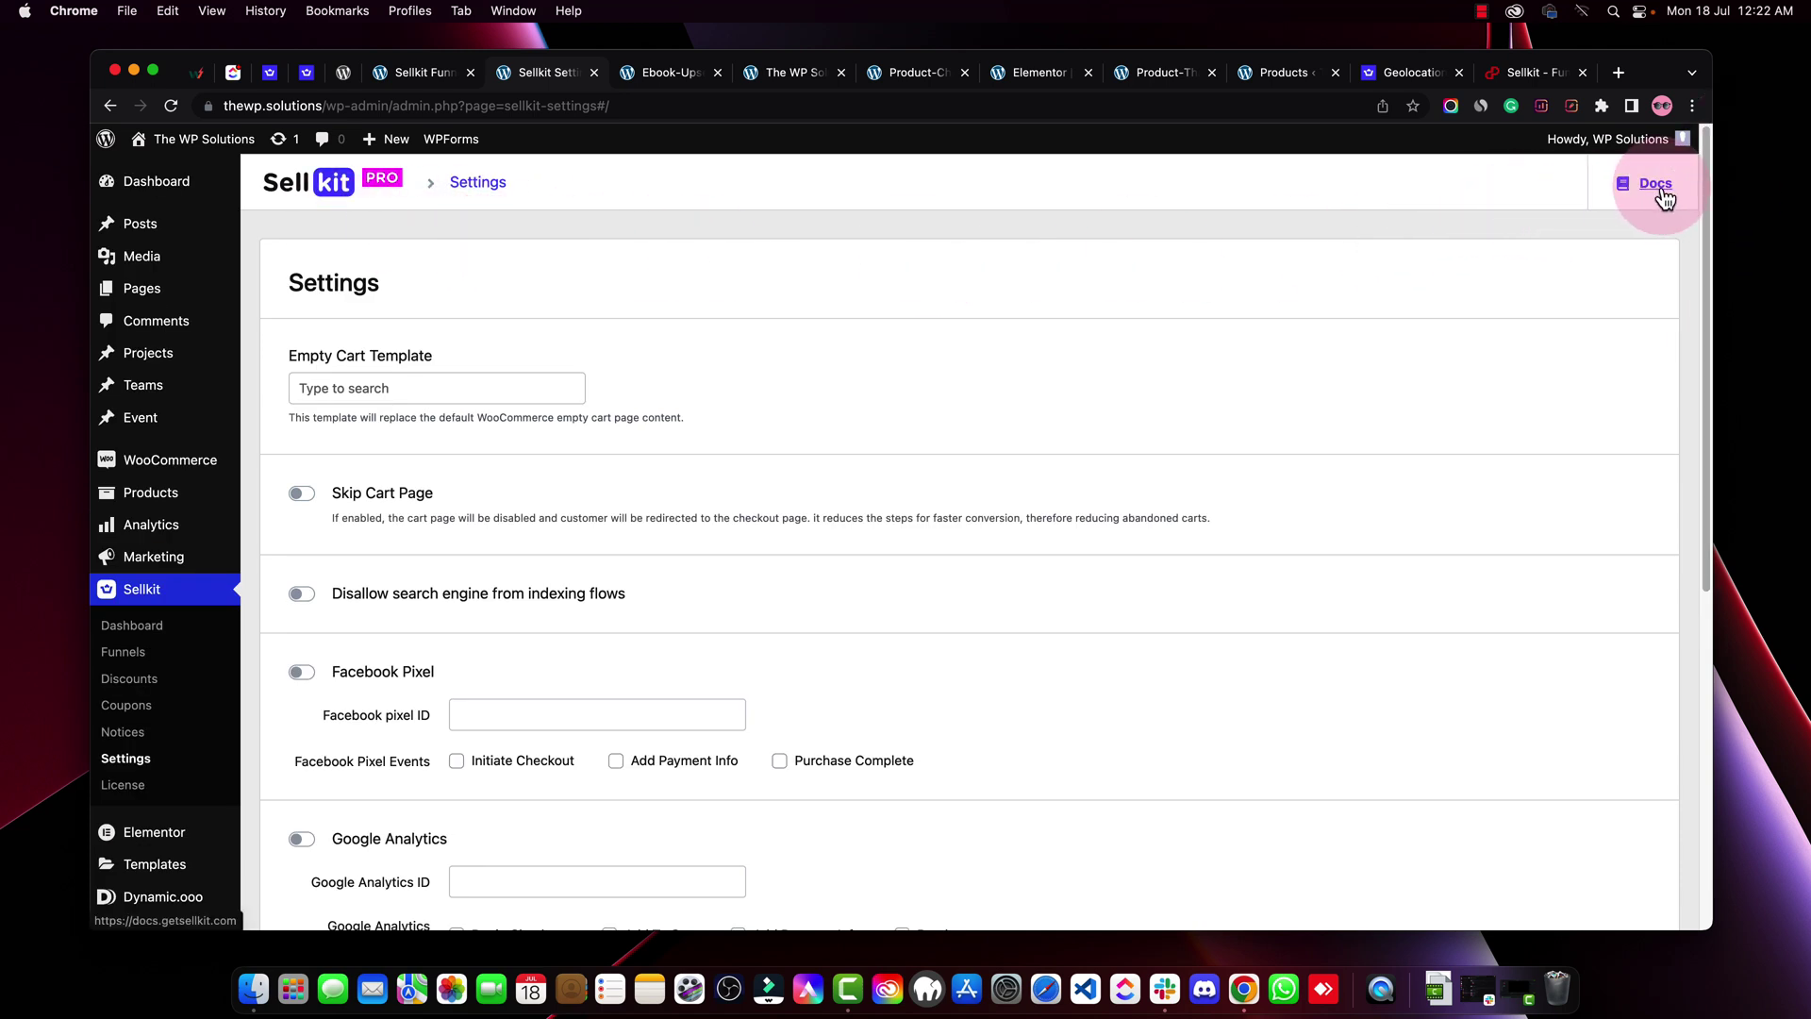
Browse the Sellkit Docs home page from Getting Started through Sales Funnel and Smart Coupons to Dynamic Discounts
left_click(271, 74)
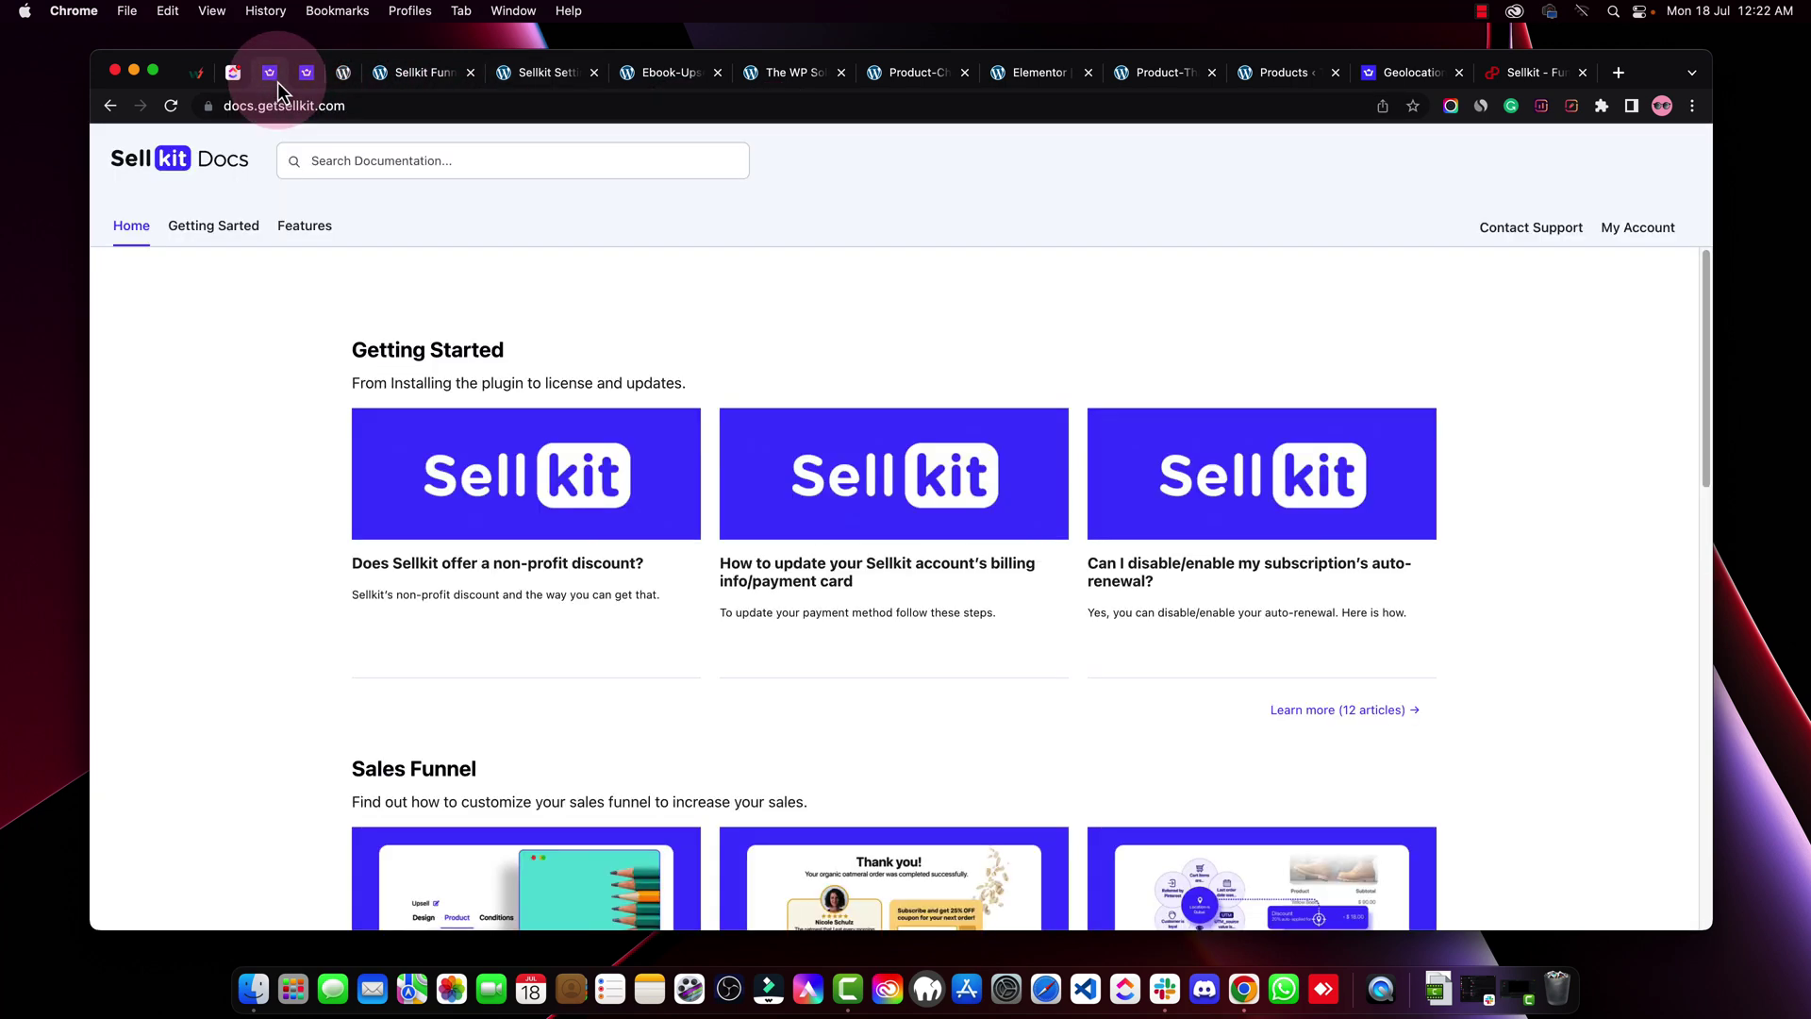
left_click(578, 366)
scroll(604, 472, "down", 5)
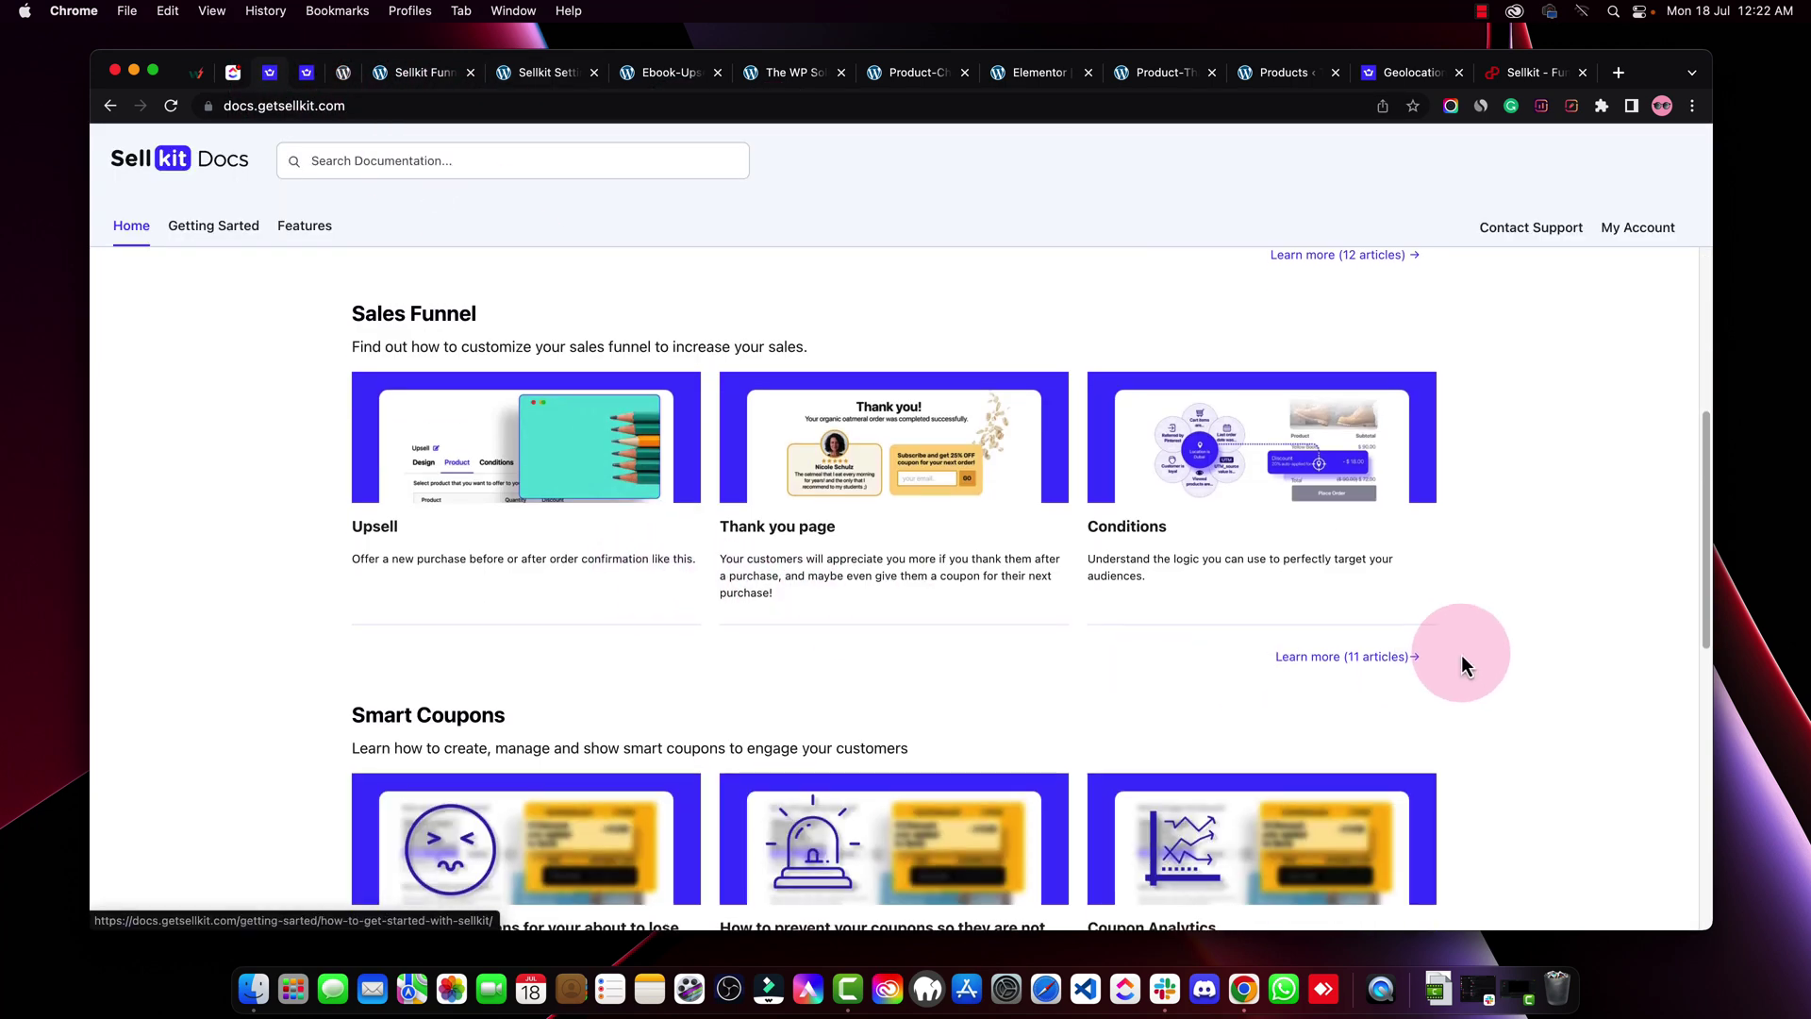
scroll(1462, 657, "down", 4)
scroll(1462, 666, "down", 1)
scroll(1472, 661, "down", 1)
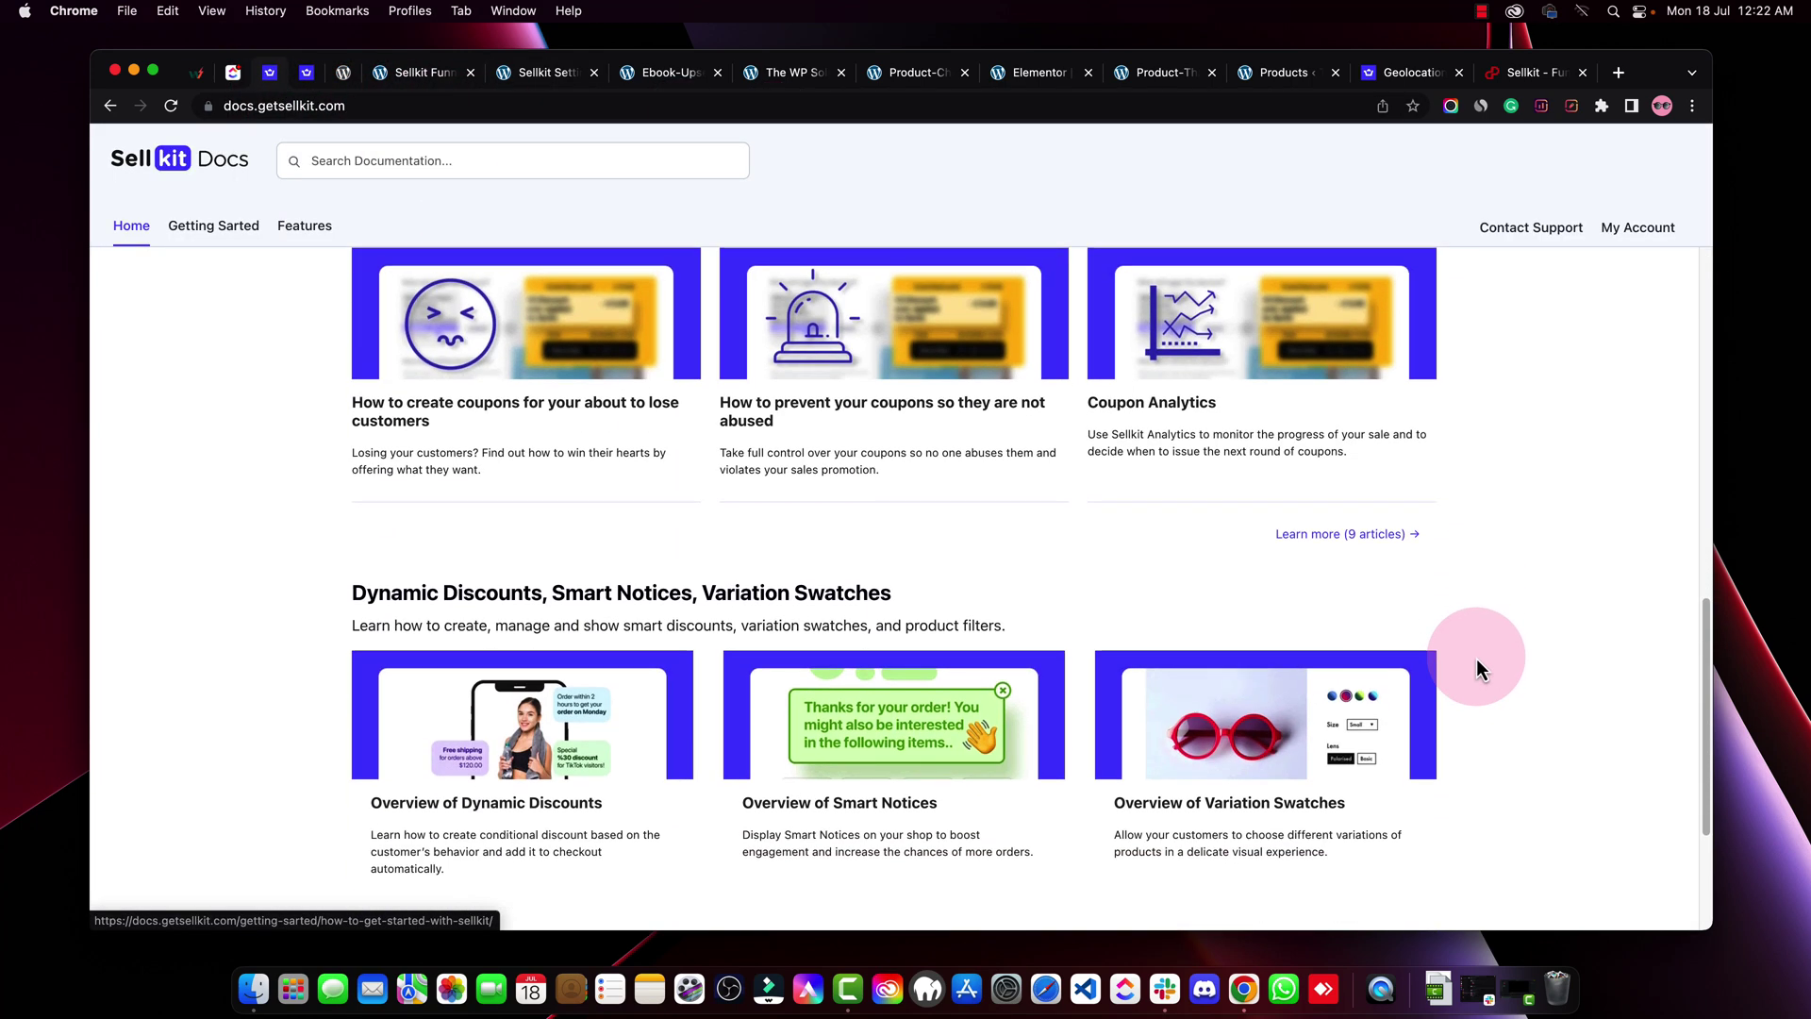
scroll(1475, 668, "up", 11)
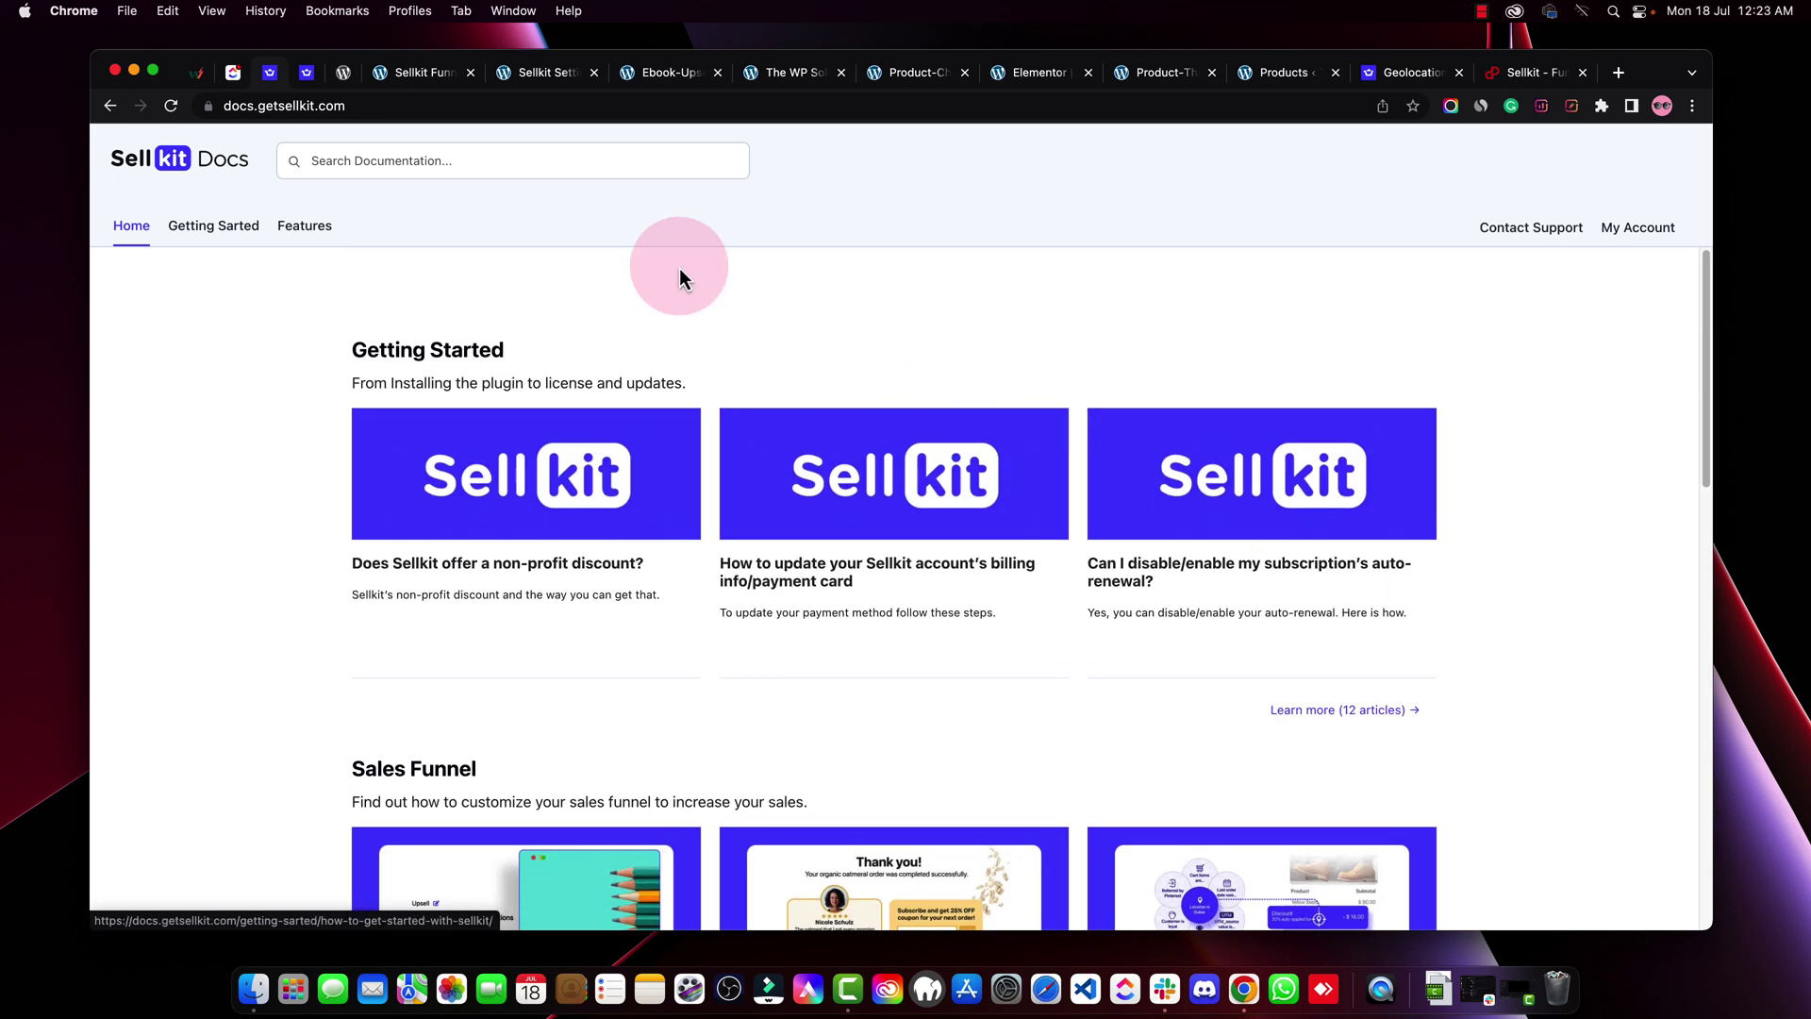
Bring up the "How to get started with Sellkit" guide, close its page search and return to the list of tips
left_click(308, 83)
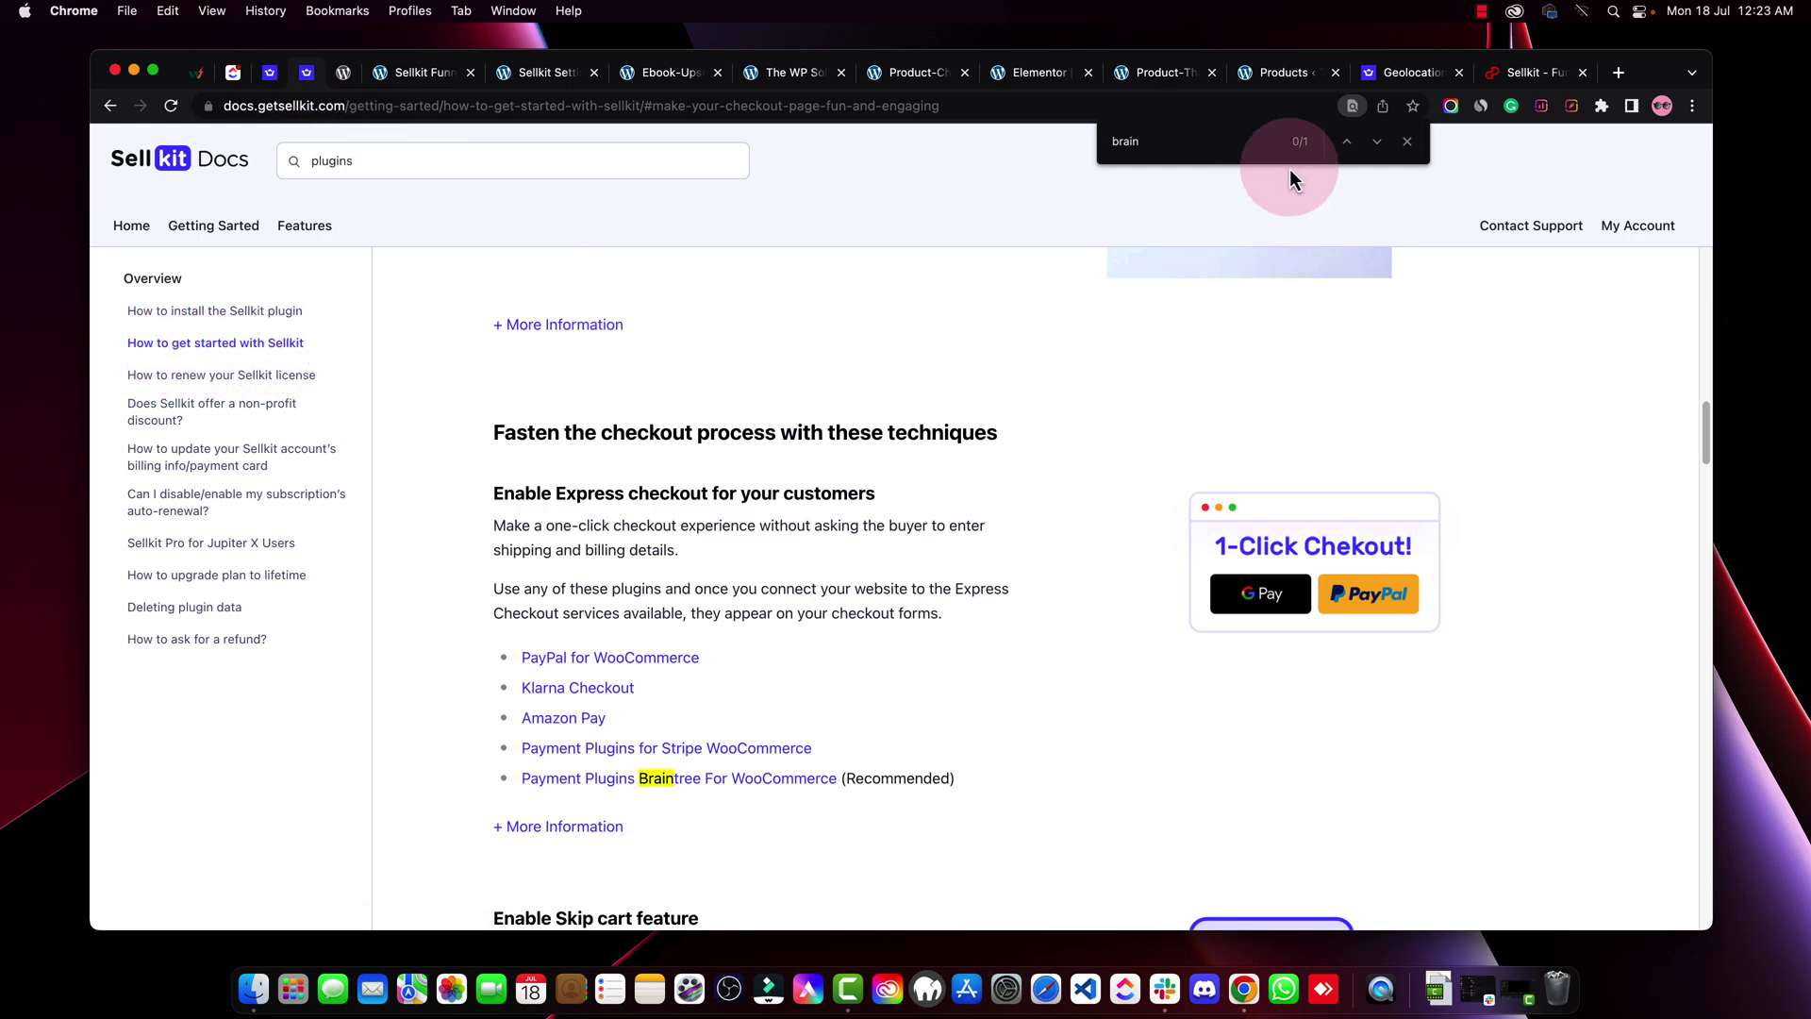
left_click(1407, 141)
left_click(1658, 200)
left_click_drag(1698, 415, 1679, 215)
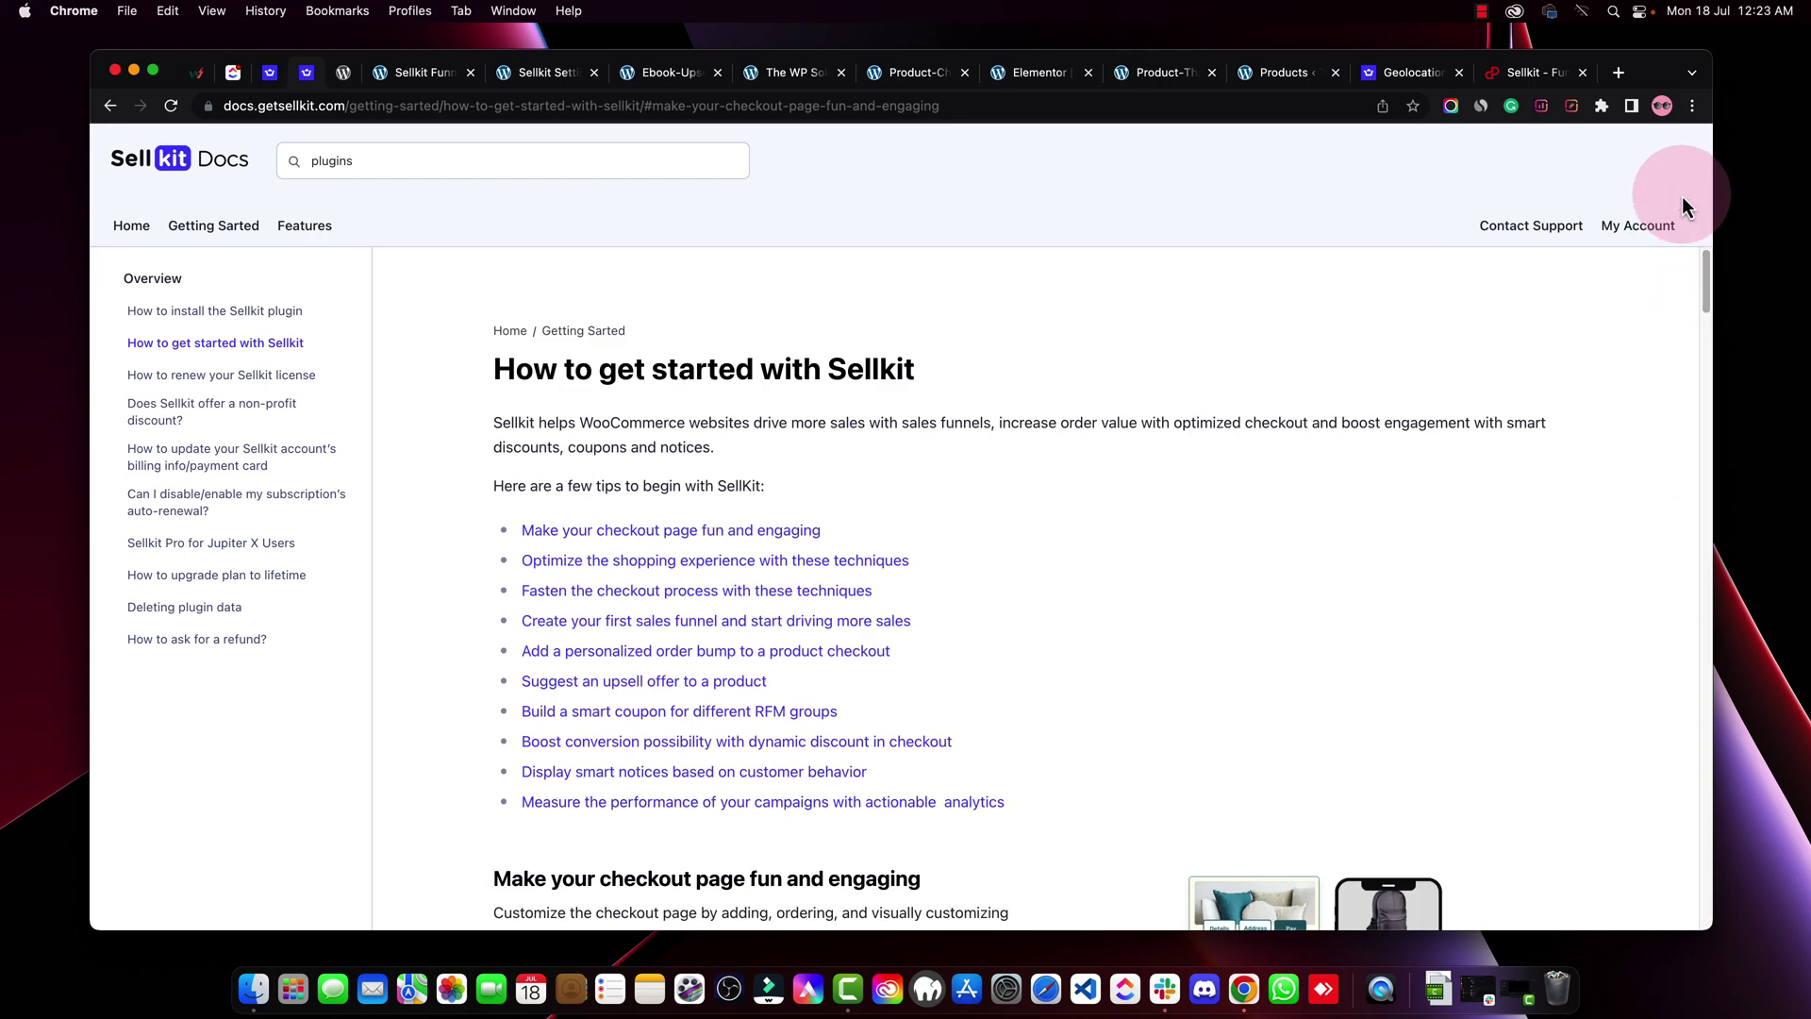
Show Sellkit's lifetime deal page on PitchGround
left_click(1532, 66)
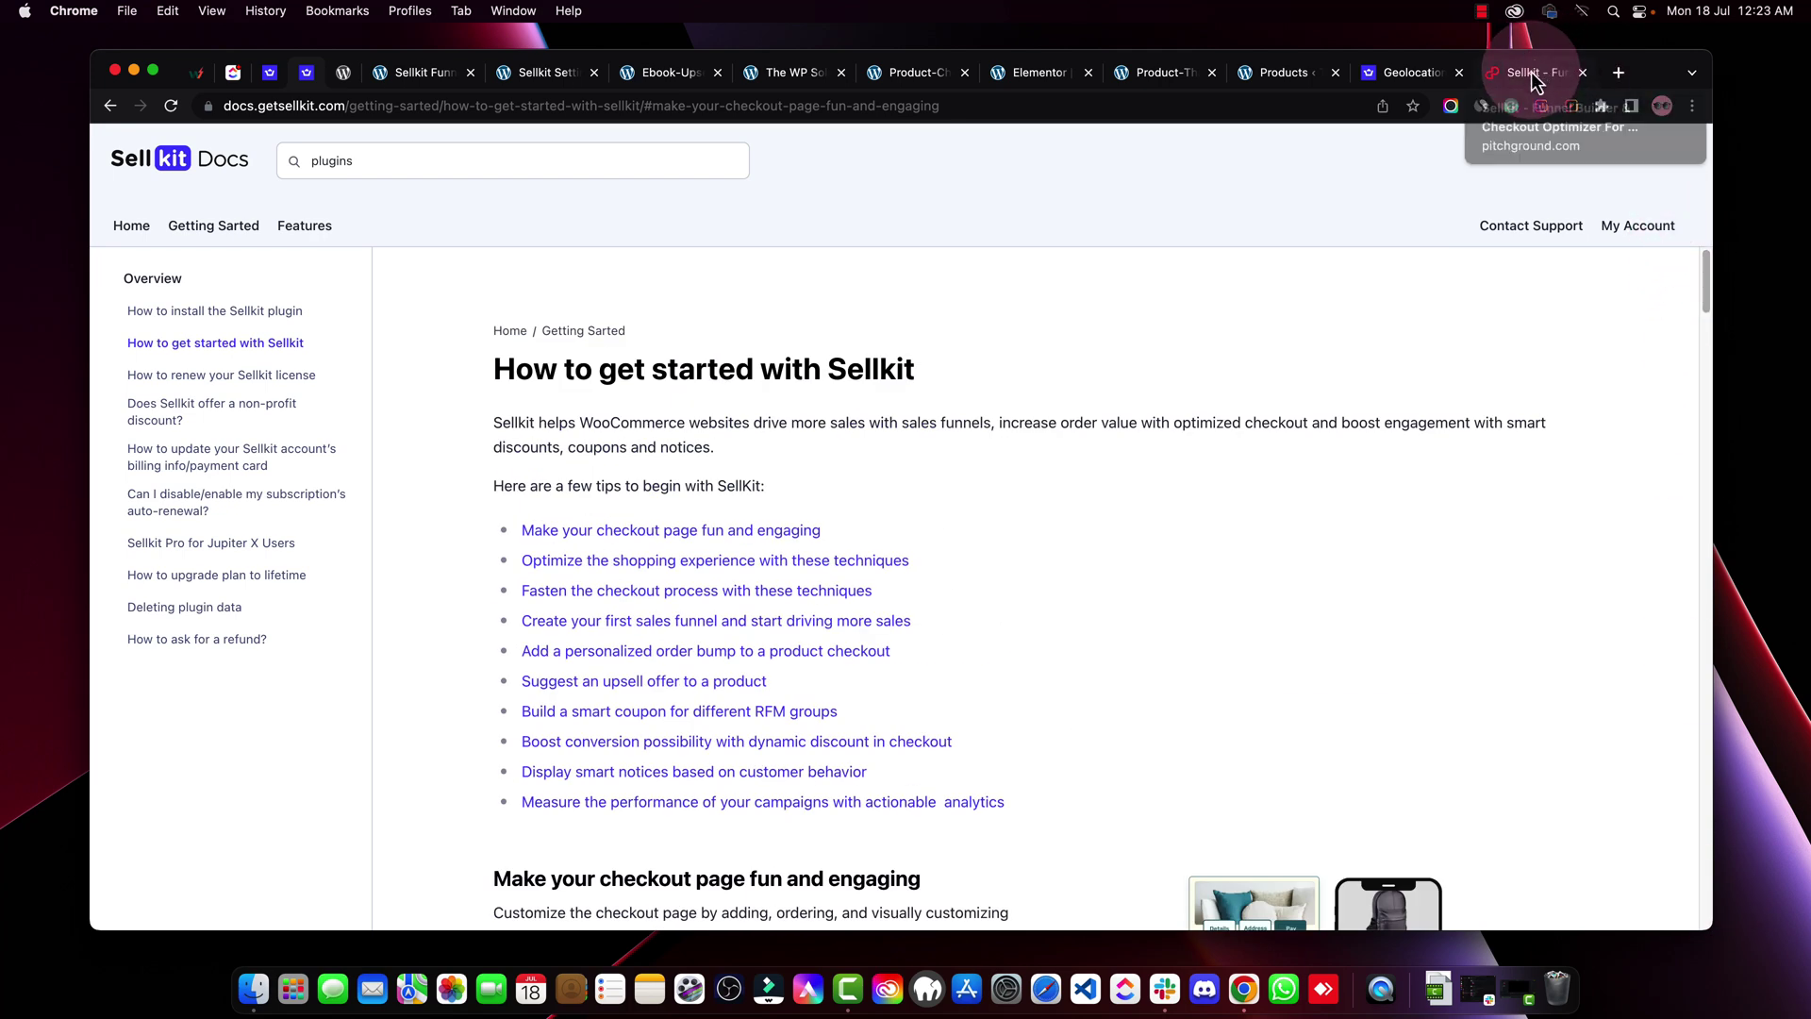
left_click(1532, 72)
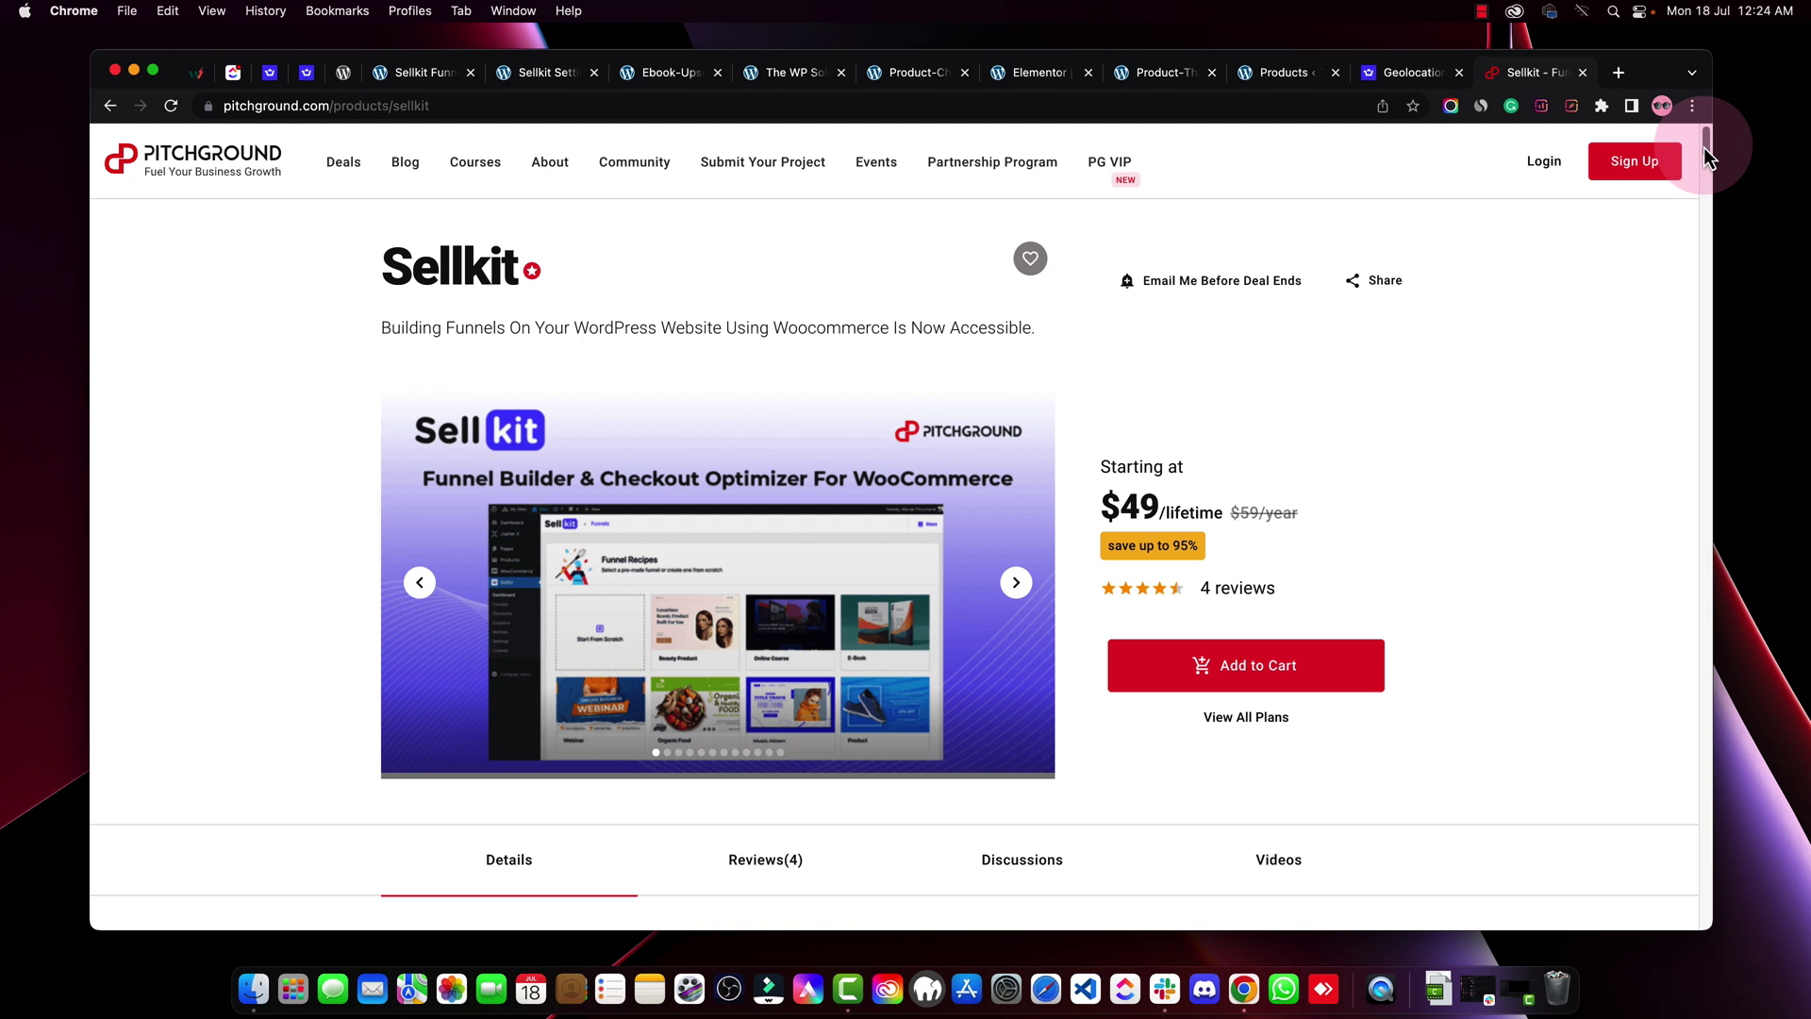
left_click(1482, 11)
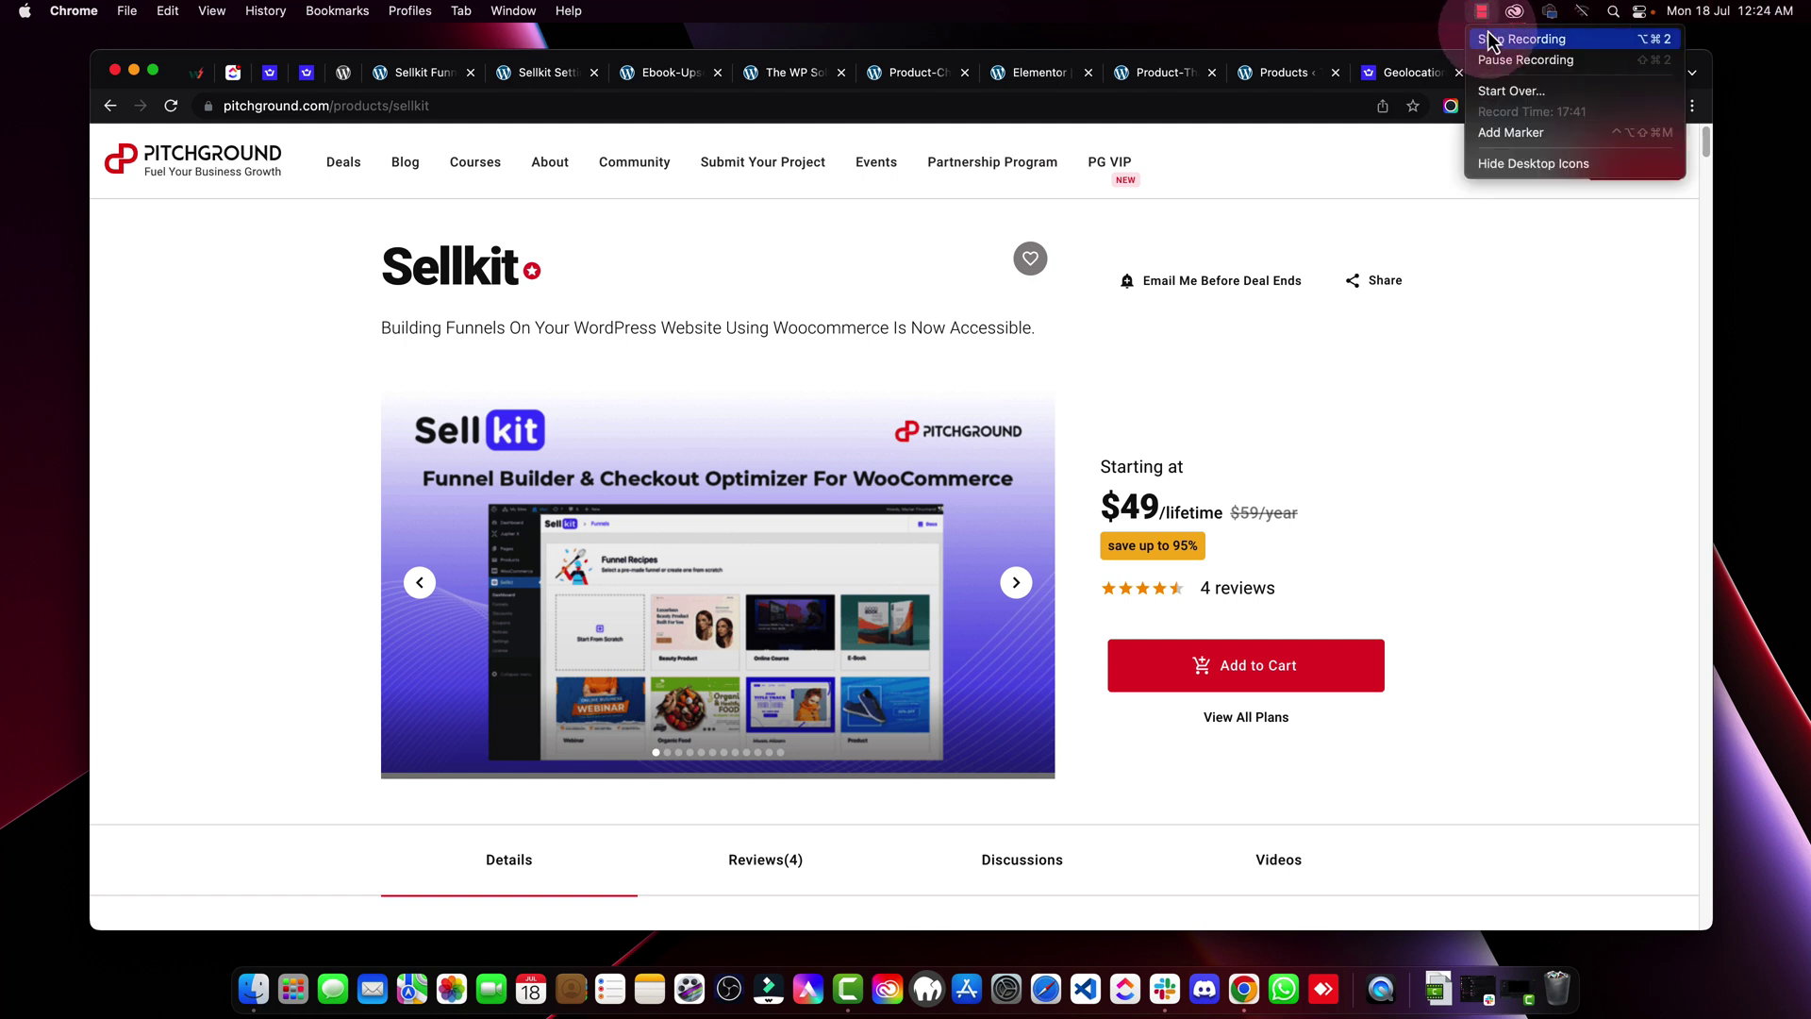